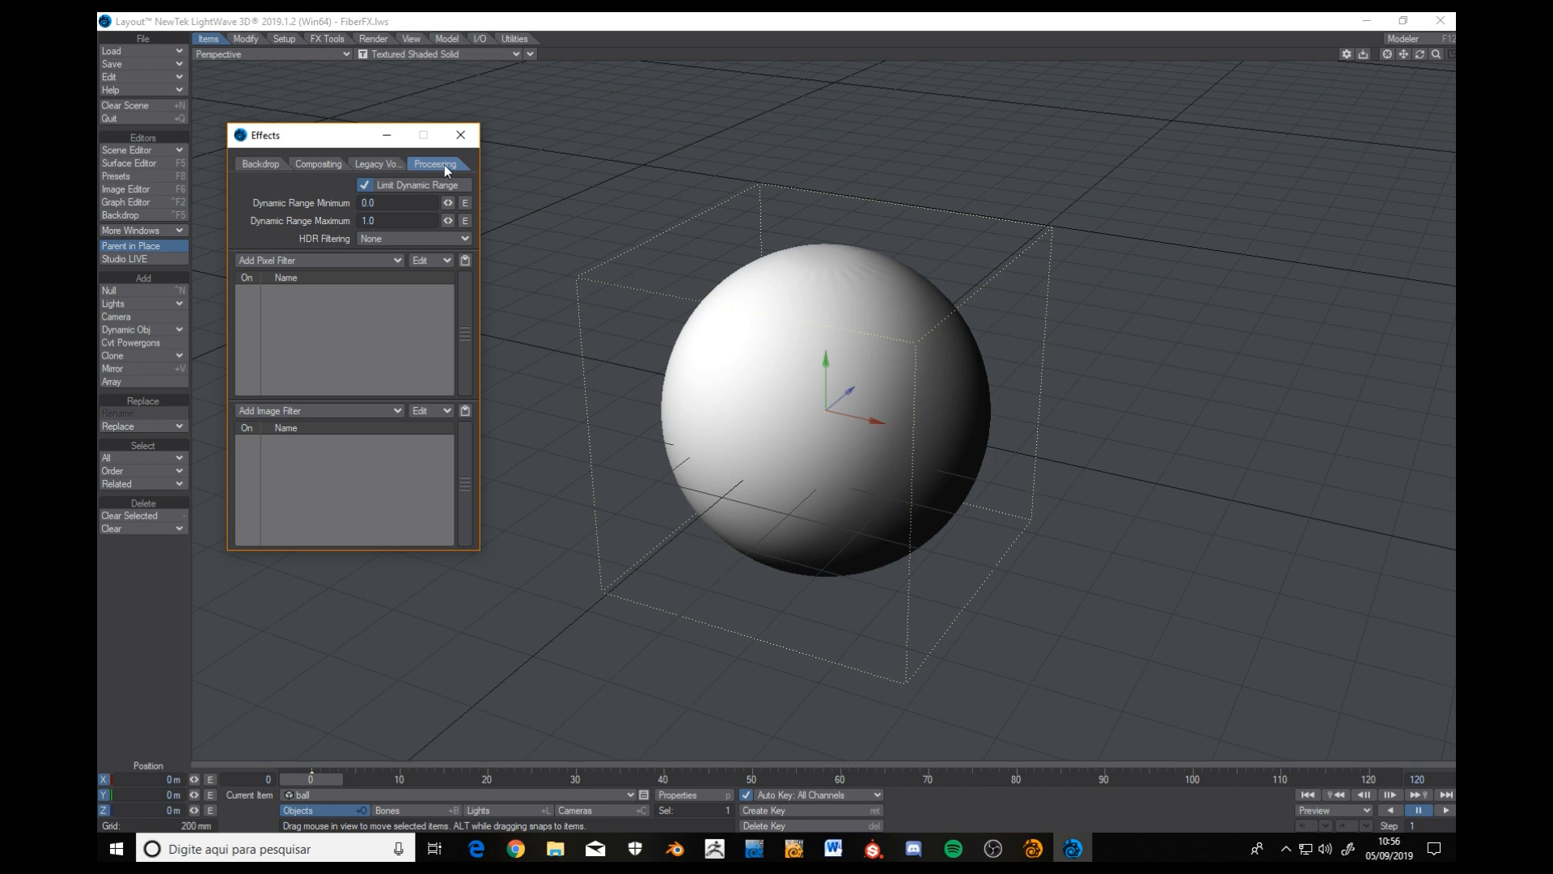
# Add the Fiber Filter pixel filter to the scene's processing effects and open its FiberFX settings.
pyautogui.click(304, 260)
pyautogui.click(304, 261)
pyautogui.doubleClick(297, 292)
# Activate FiberFX on the ball object and turn on the display of its fibers in the viewport.
pyautogui.click(202, 442)
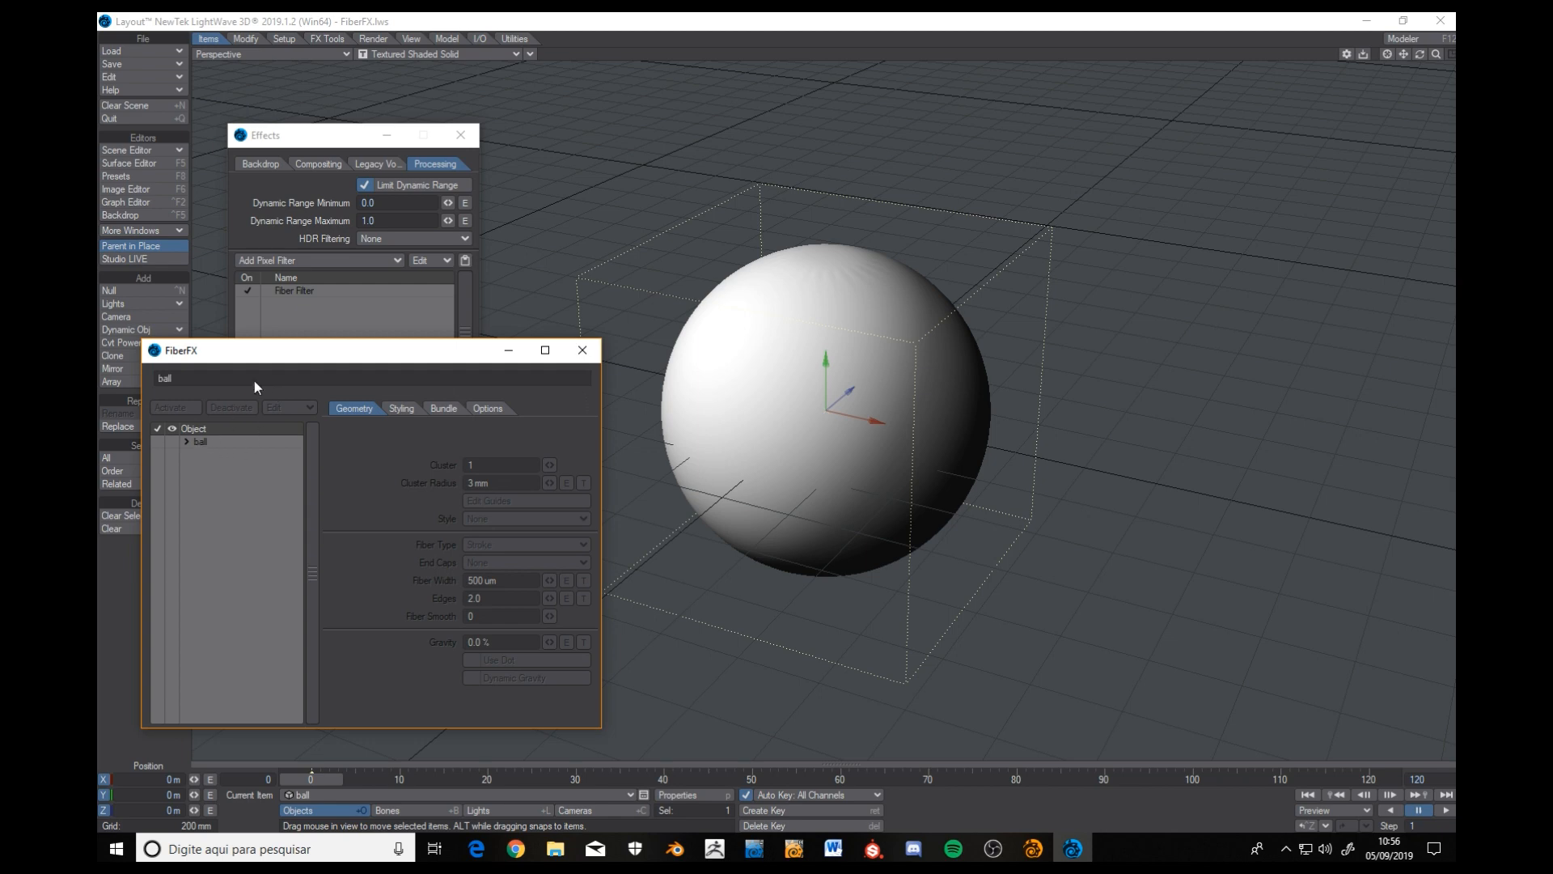
pyautogui.click(202, 442)
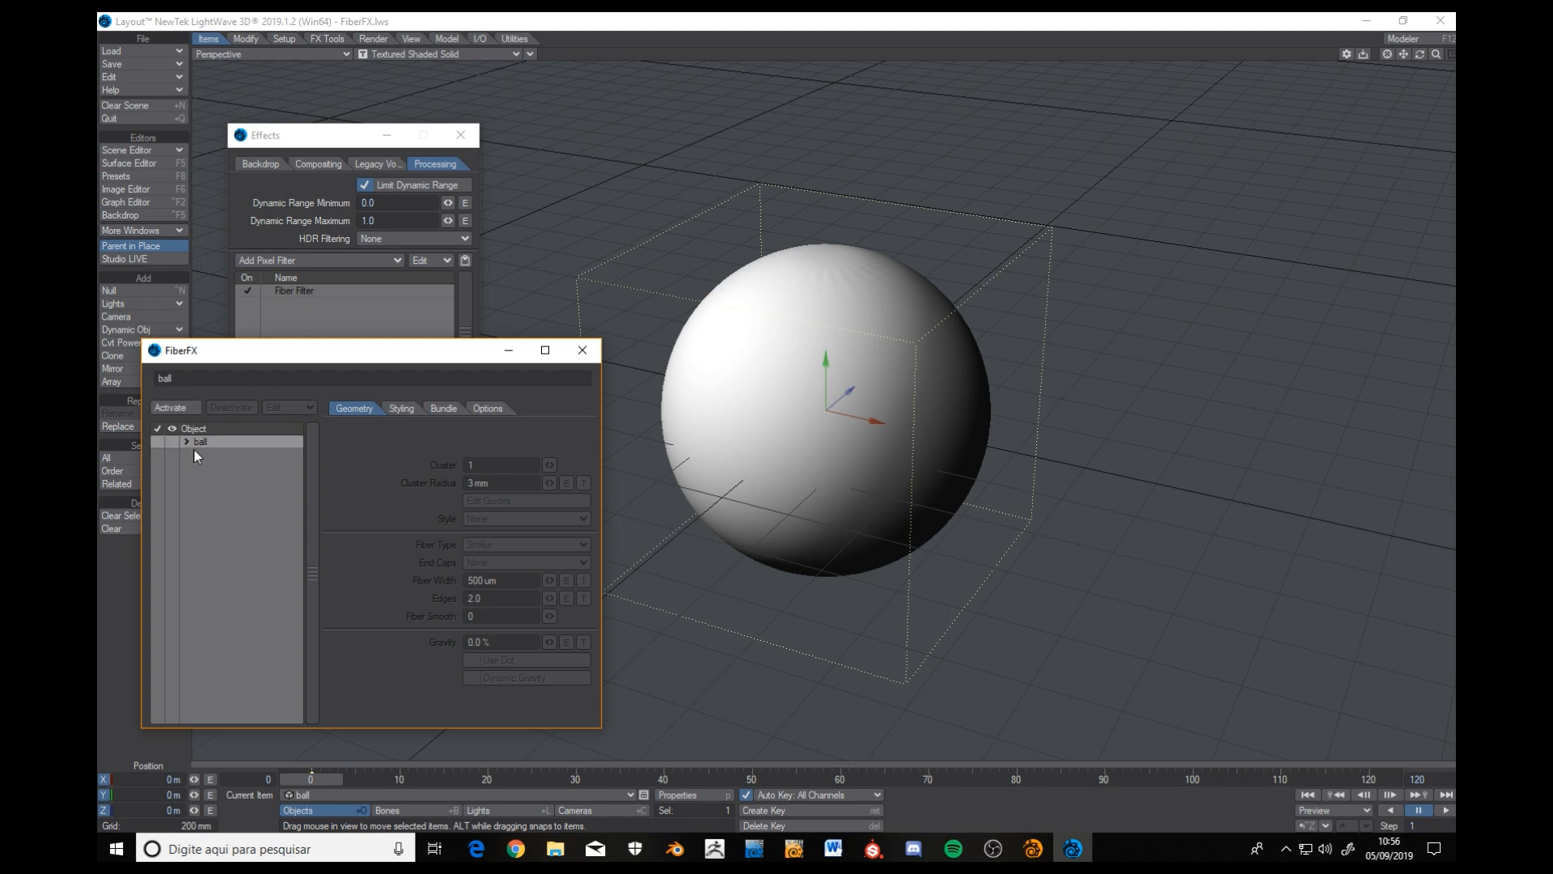
pyautogui.click(171, 407)
pyautogui.moveTo(270, 359); pyautogui.dragTo(268, 305)
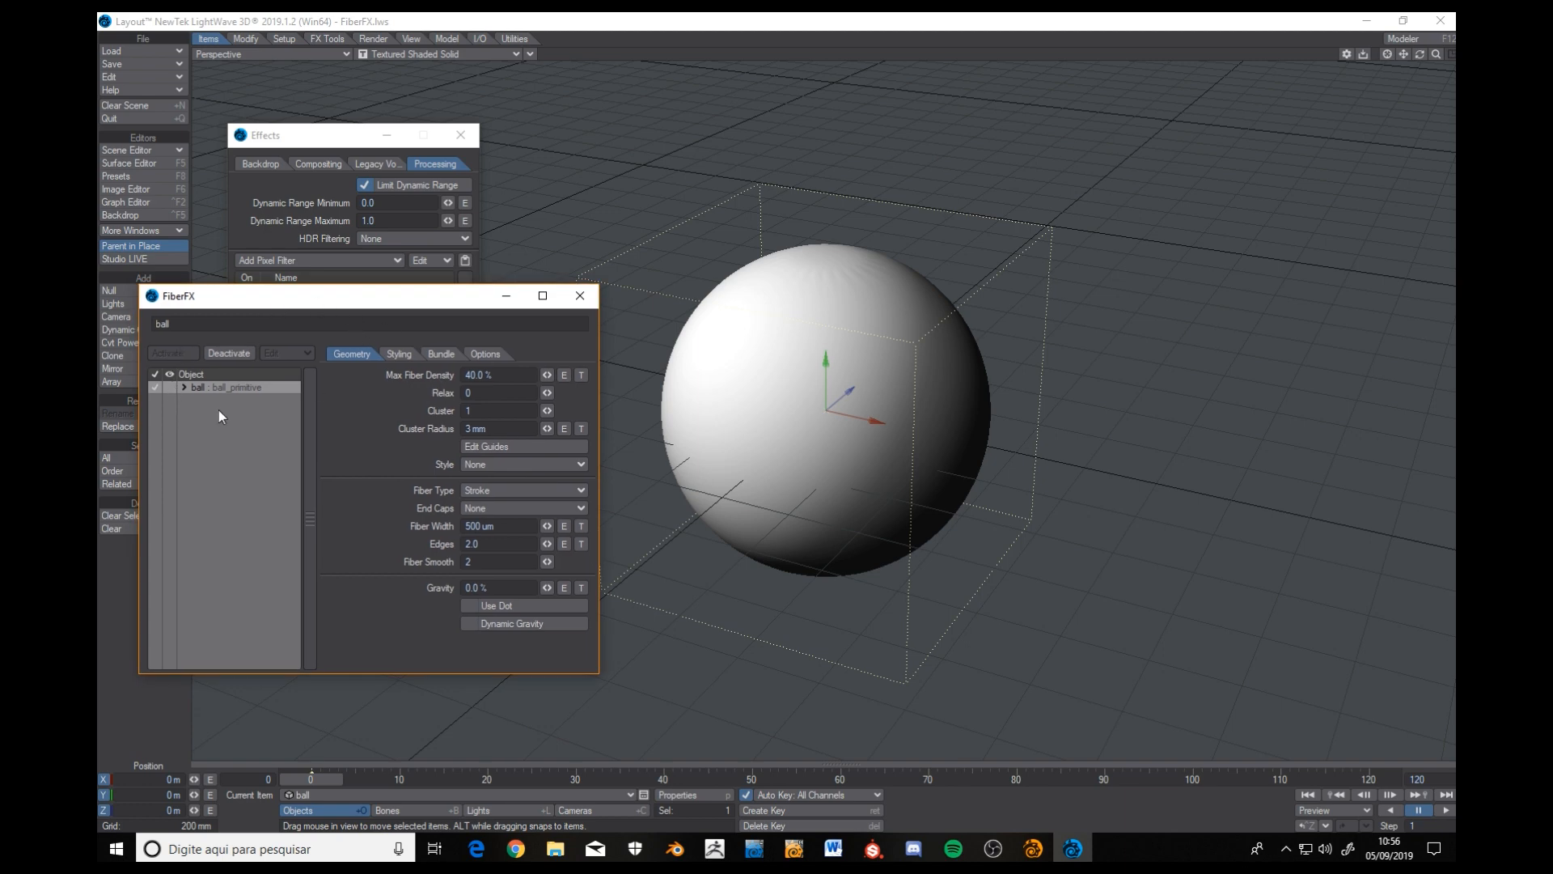
pyautogui.click(169, 377)
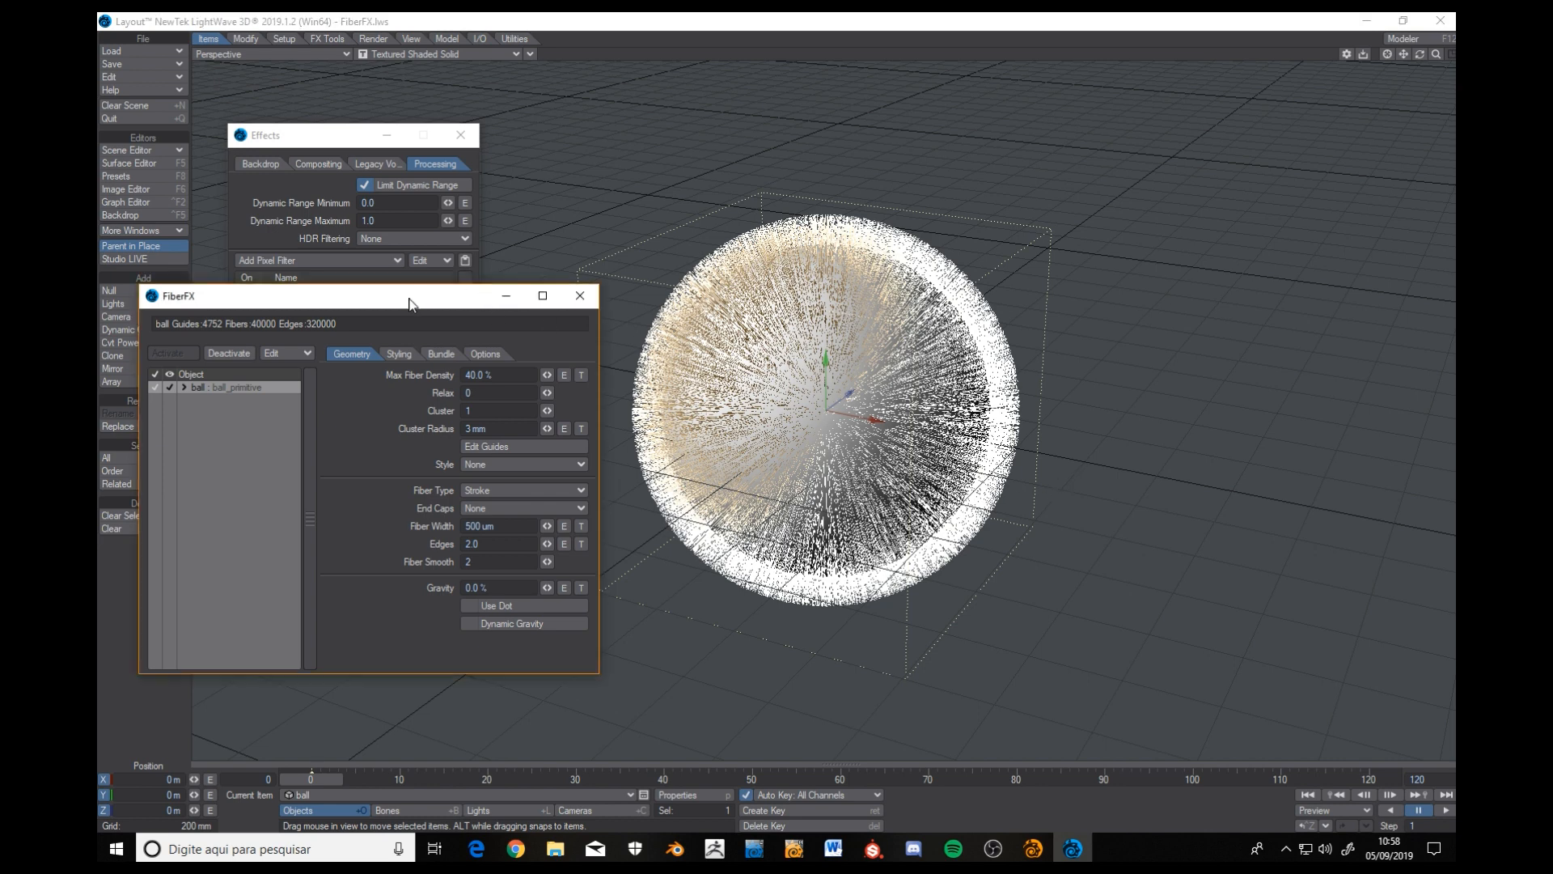
pyautogui.moveTo(410, 305)
pyautogui.mouseDown()
pyautogui.moveTo(402, 251)
pyautogui.moveTo(407, 275)
pyautogui.mouseUp()
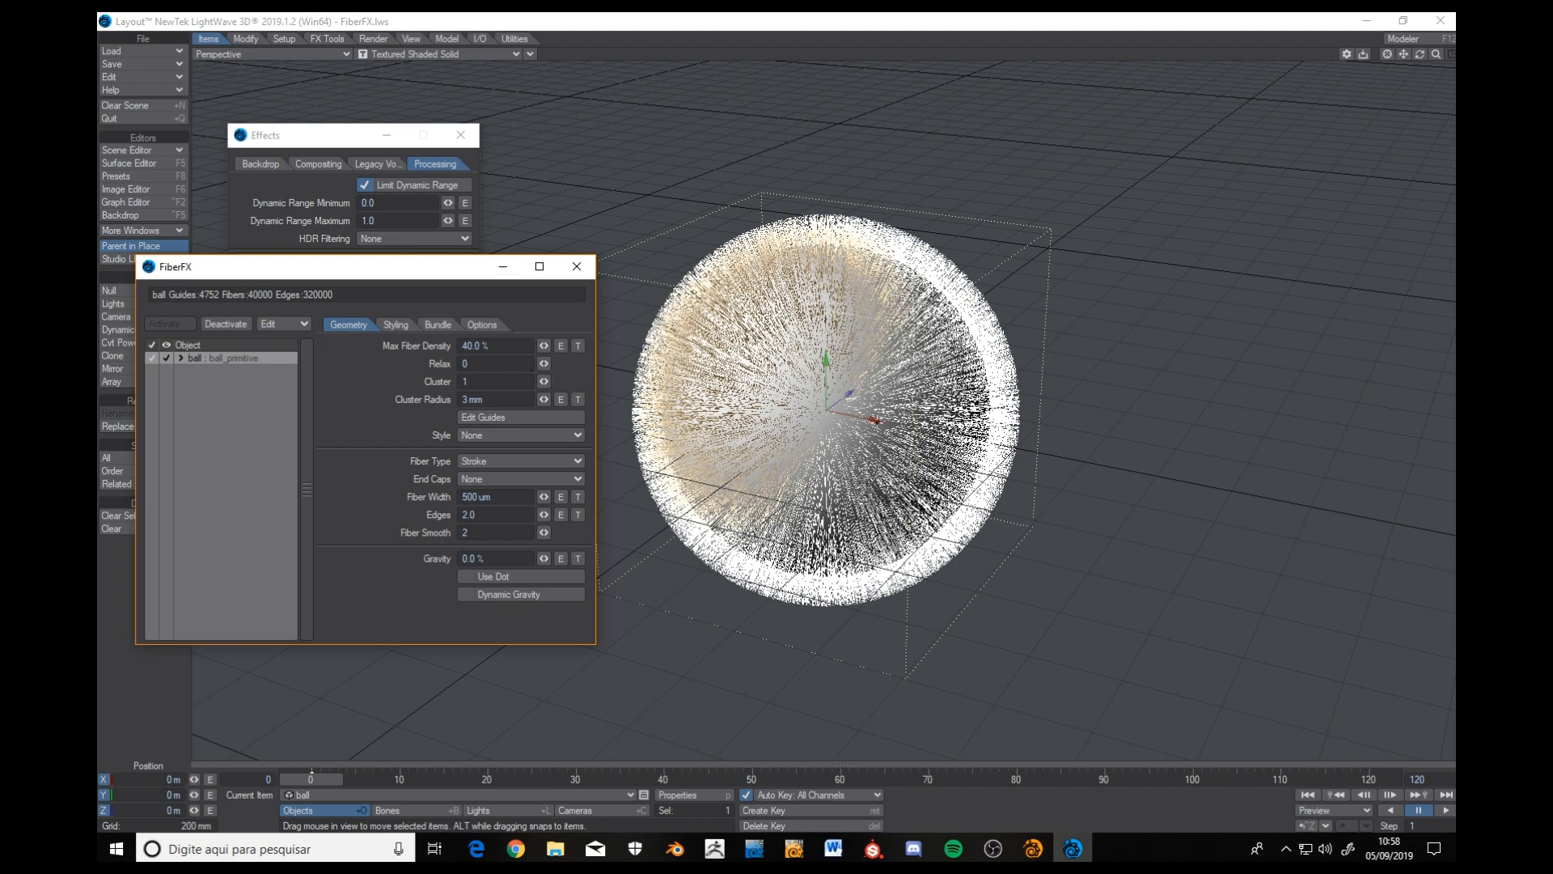
pyautogui.moveTo(1437, 54); pyautogui.dragTo(1444, 54)
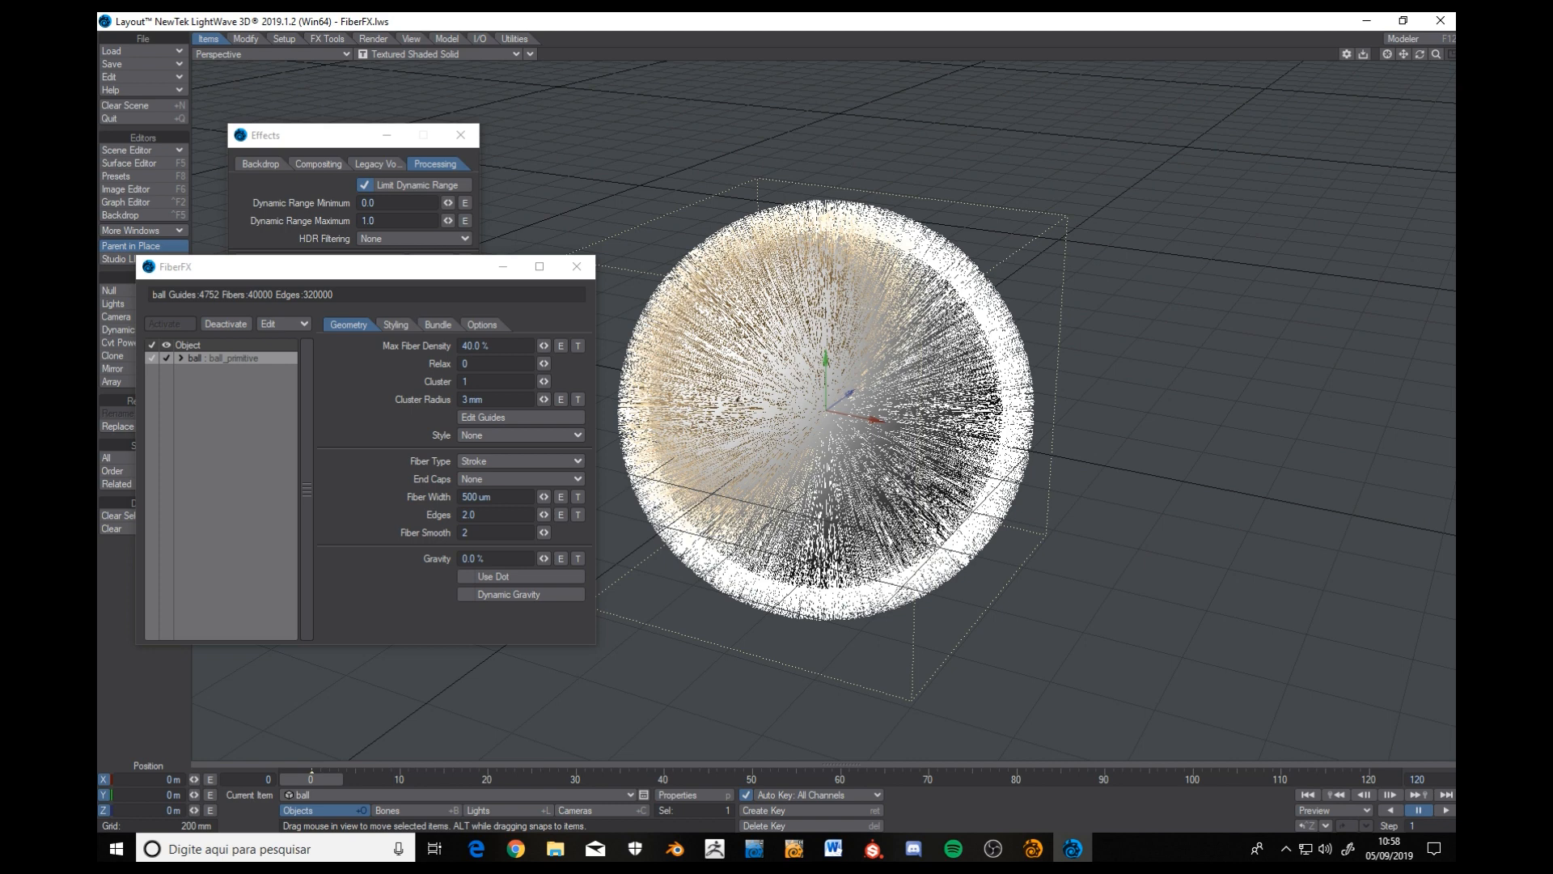
# Open the fiber density texture settings and examine the Fur Map_1.jpg image at large size in the Image Editor.
pyautogui.click(578, 347)
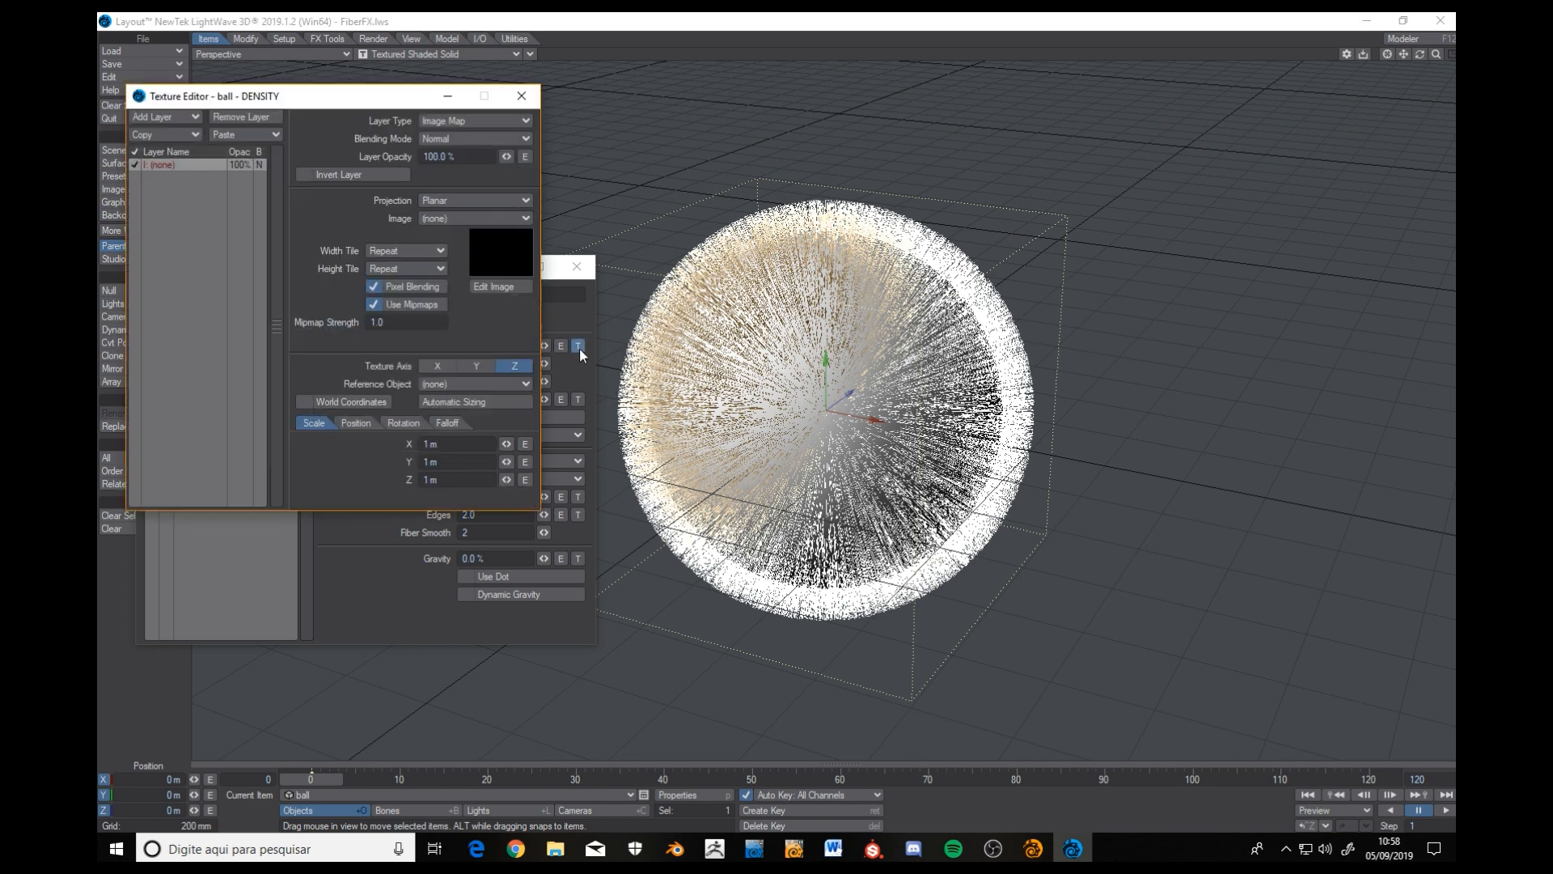
pyautogui.moveTo(296, 98)
pyautogui.mouseDown()
pyautogui.moveTo(356, 107)
pyautogui.moveTo(301, 105)
pyautogui.mouseUp()
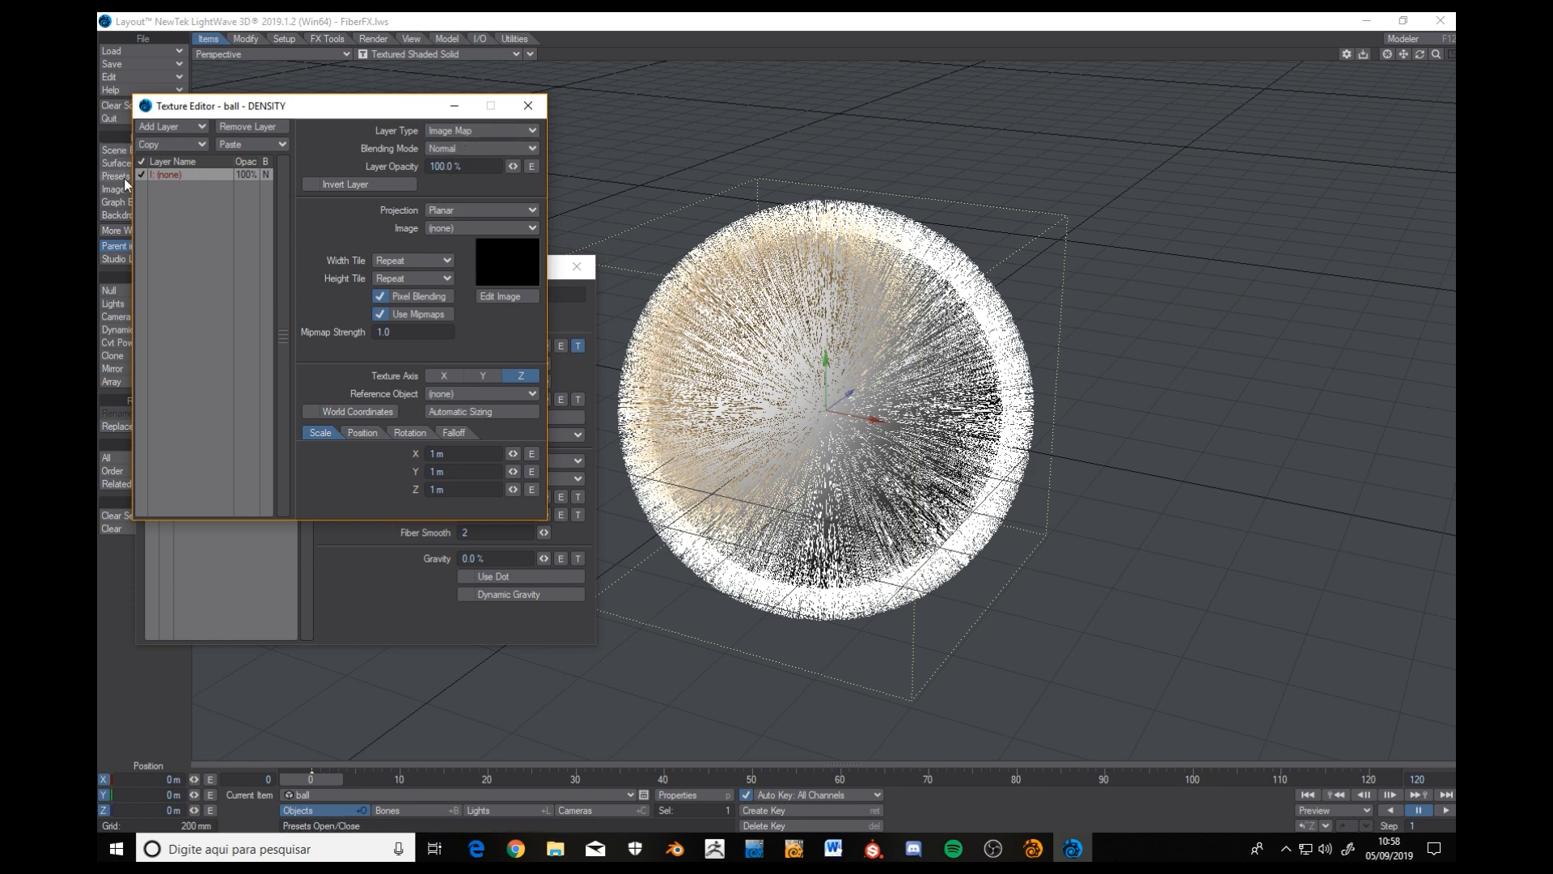
pyautogui.moveTo(185, 119); pyautogui.dragTo(232, 114)
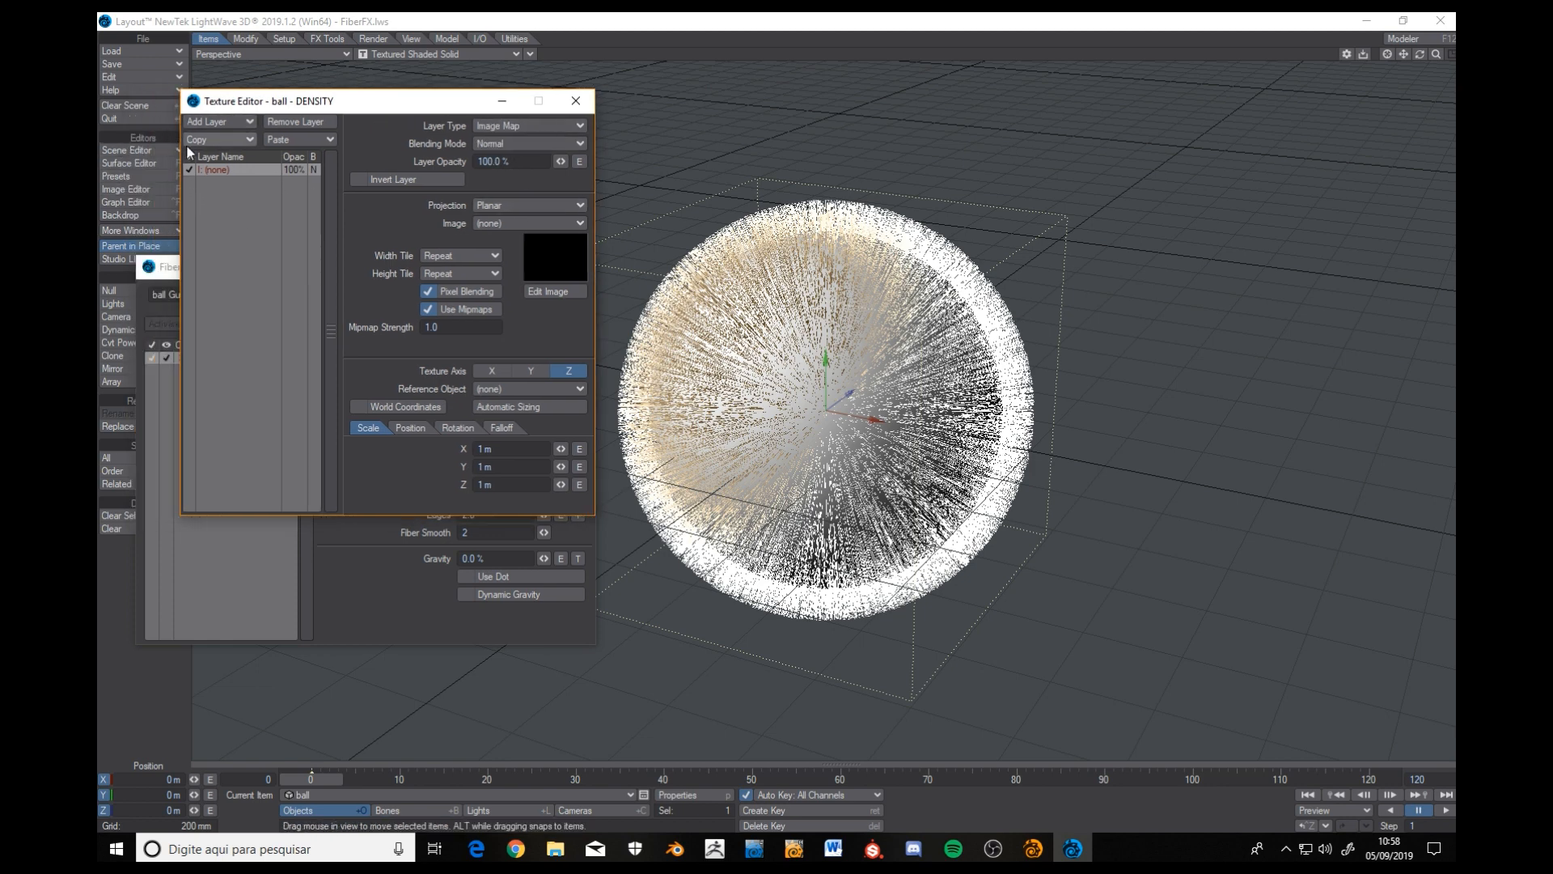
pyautogui.click(117, 191)
pyautogui.doubleClick(426, 357)
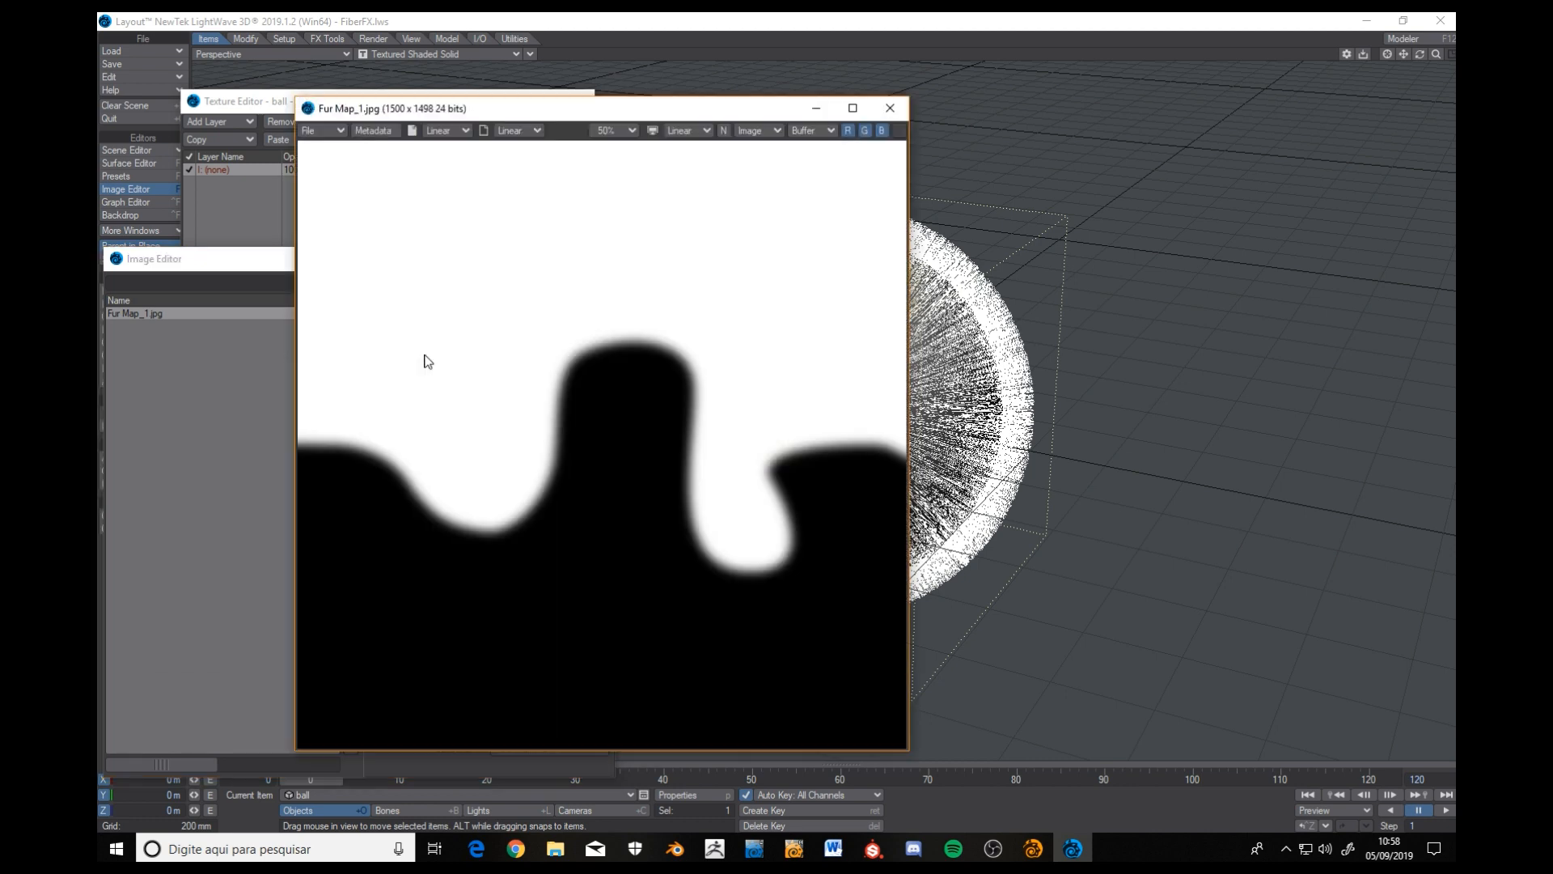
pyautogui.moveTo(600, 114); pyautogui.dragTo(686, 79)
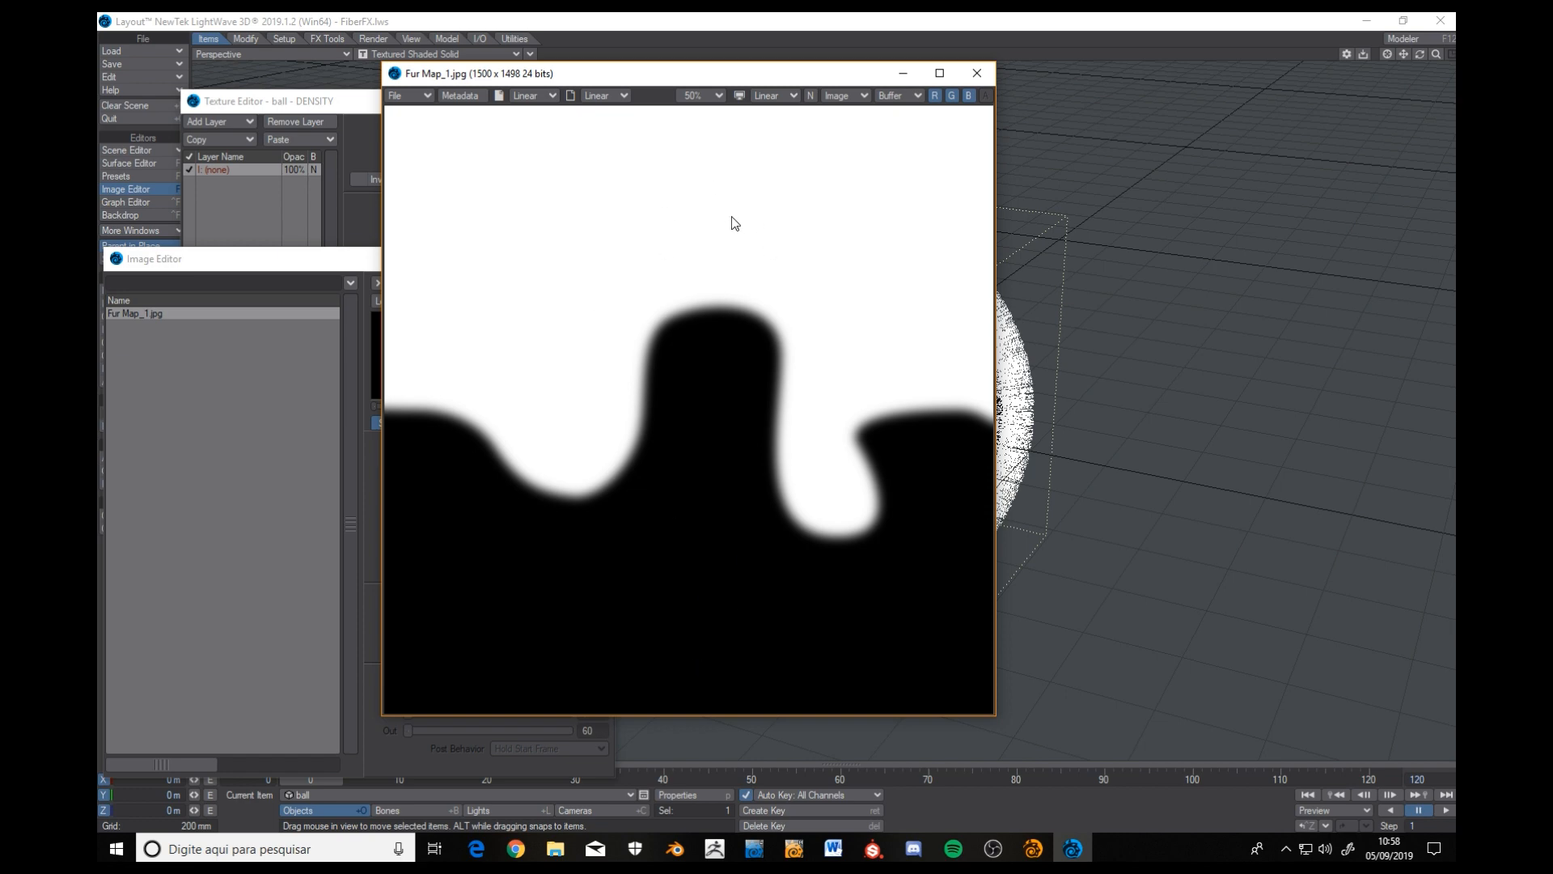
pyautogui.click(978, 73)
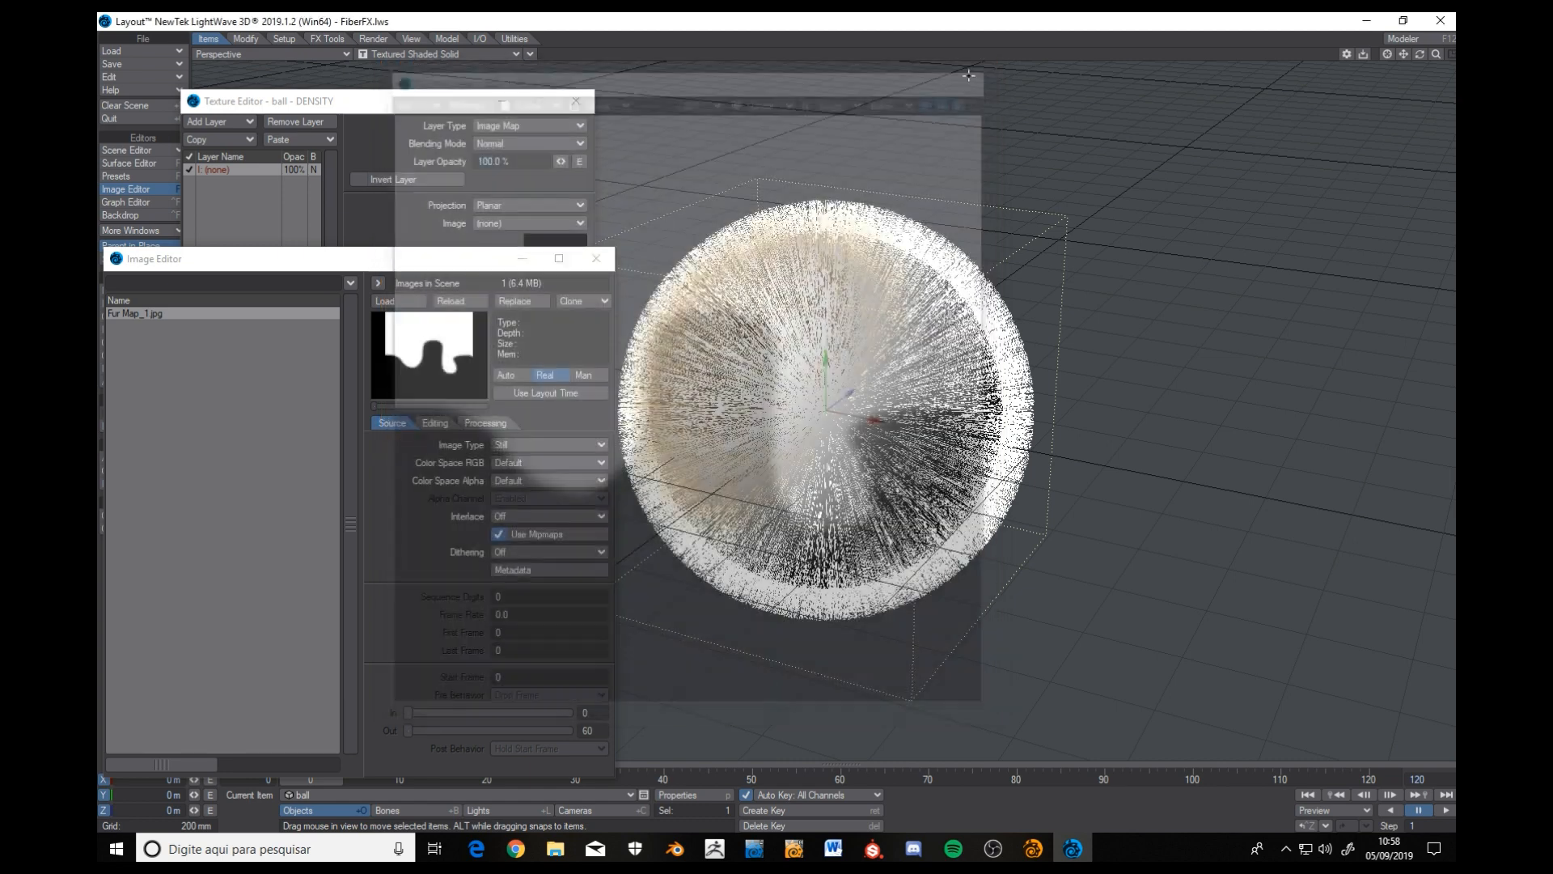
pyautogui.click(592, 261)
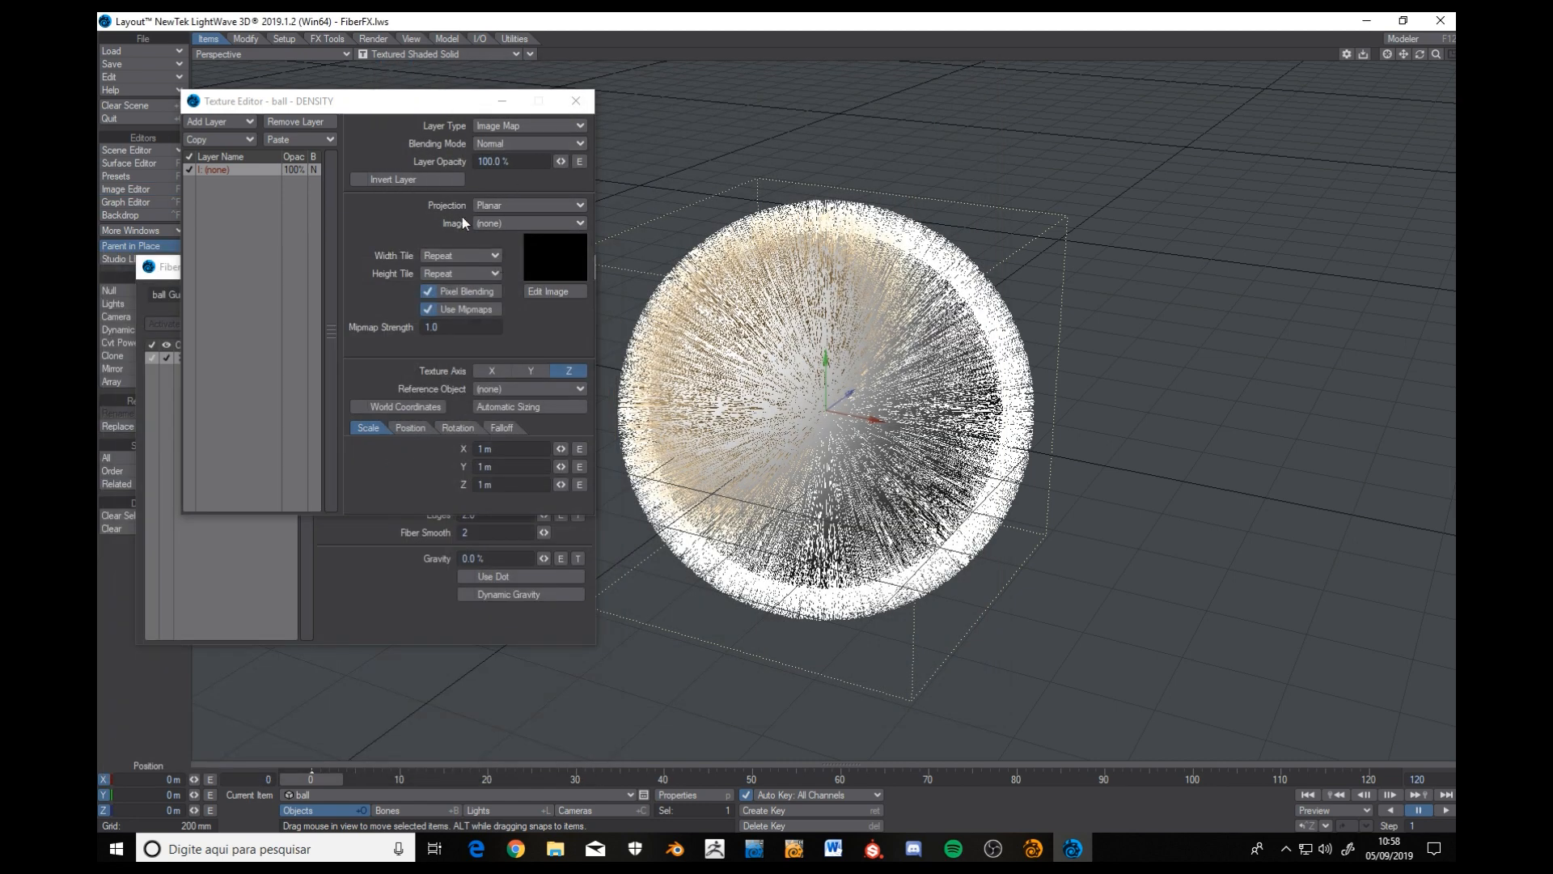
pyautogui.click(572, 103)
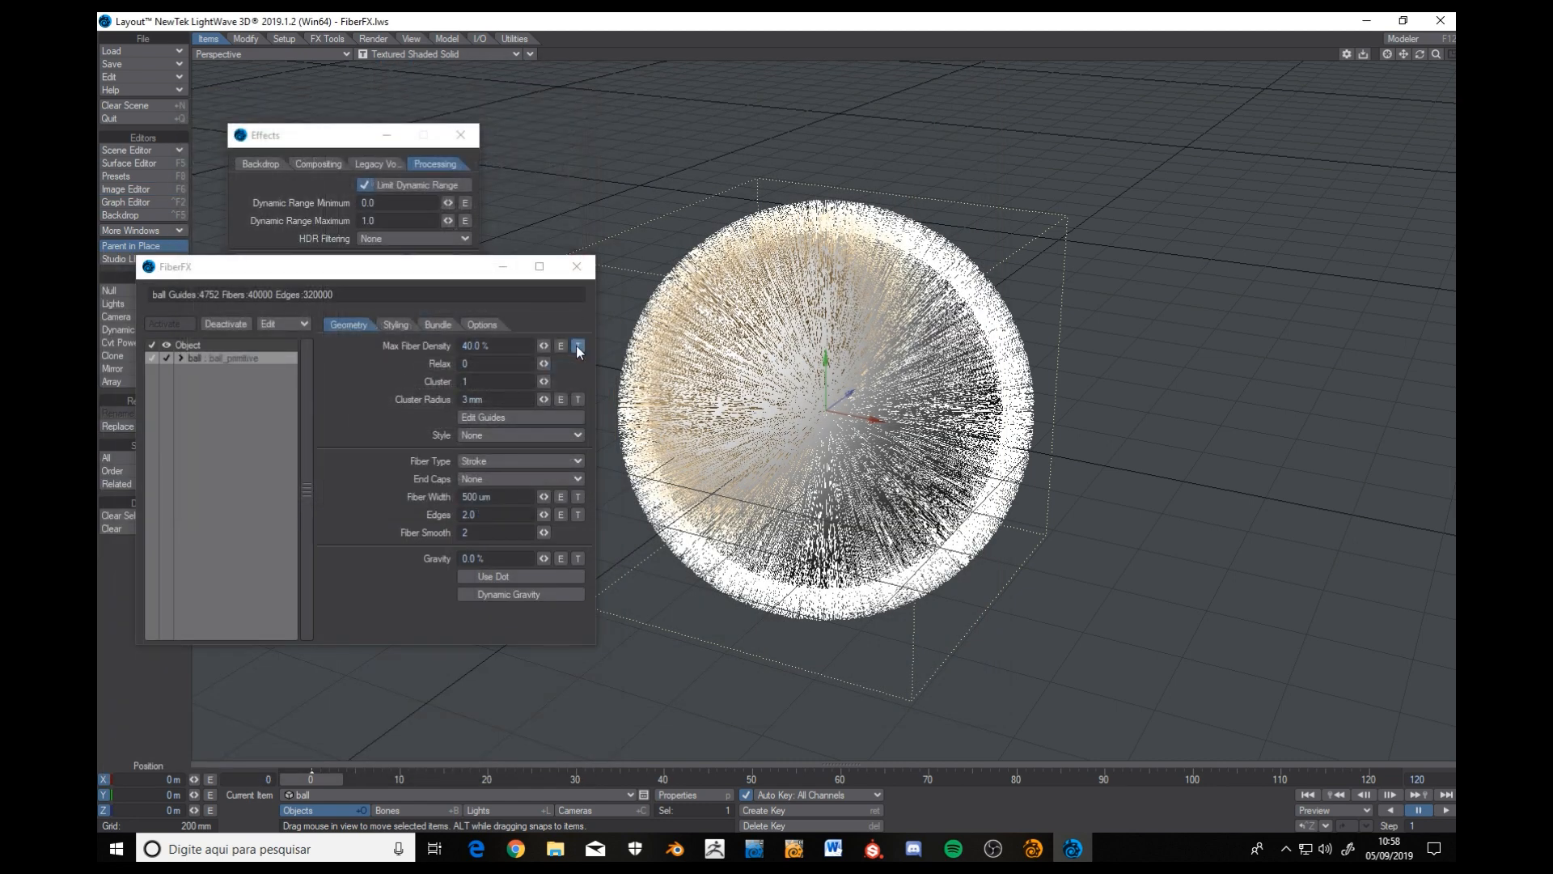
# Texture the ball's fiber density with the Fur Map_1.jpg image, using UV projection and the Texture_uv map.
pyautogui.click(578, 346)
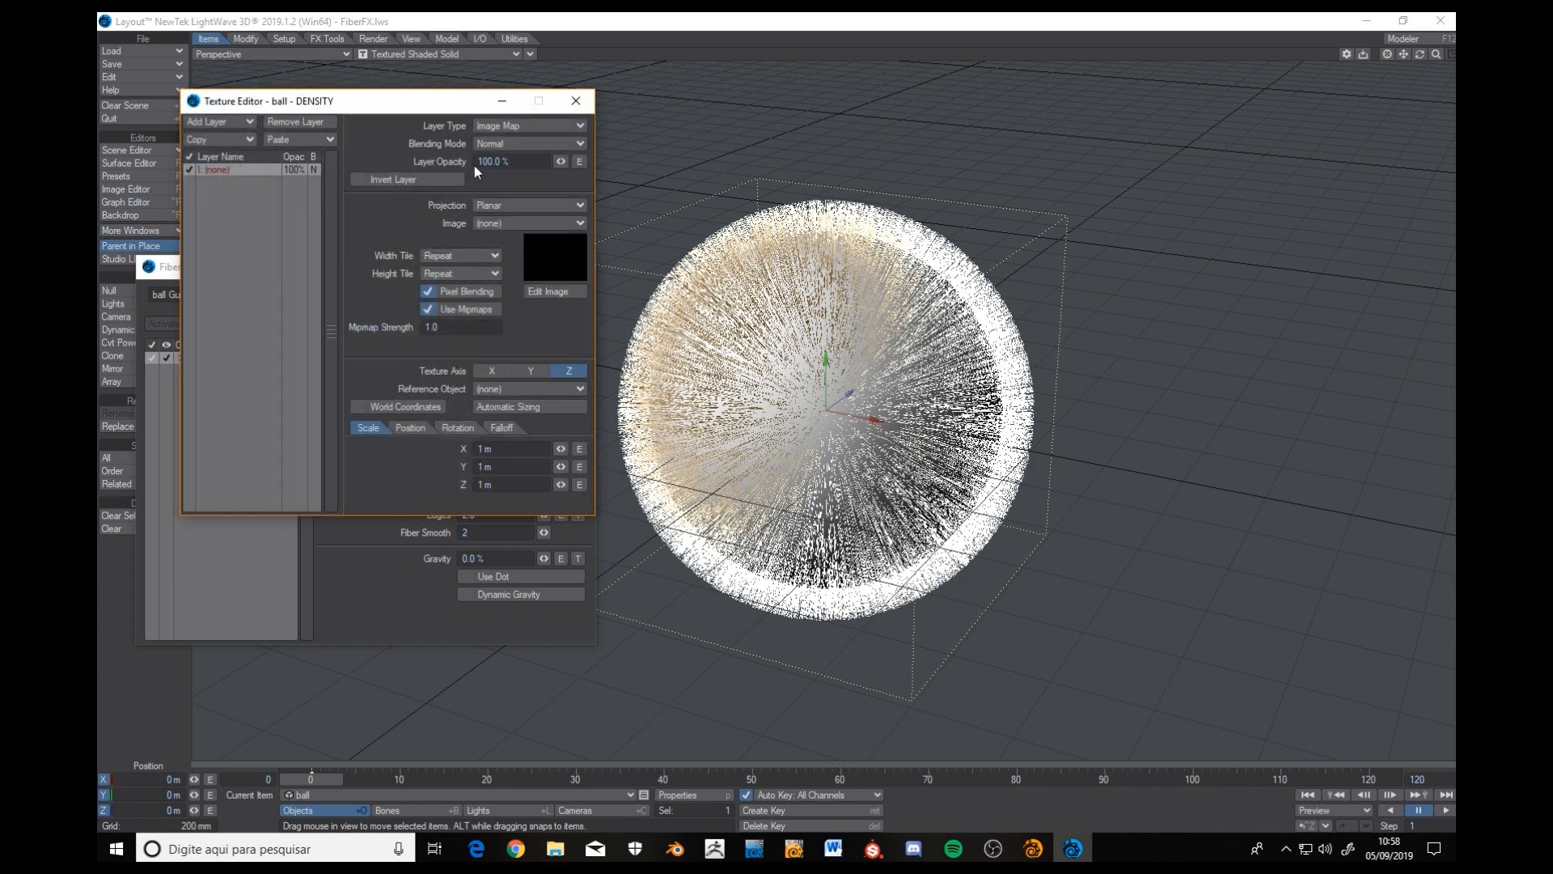
pyautogui.click(519, 204)
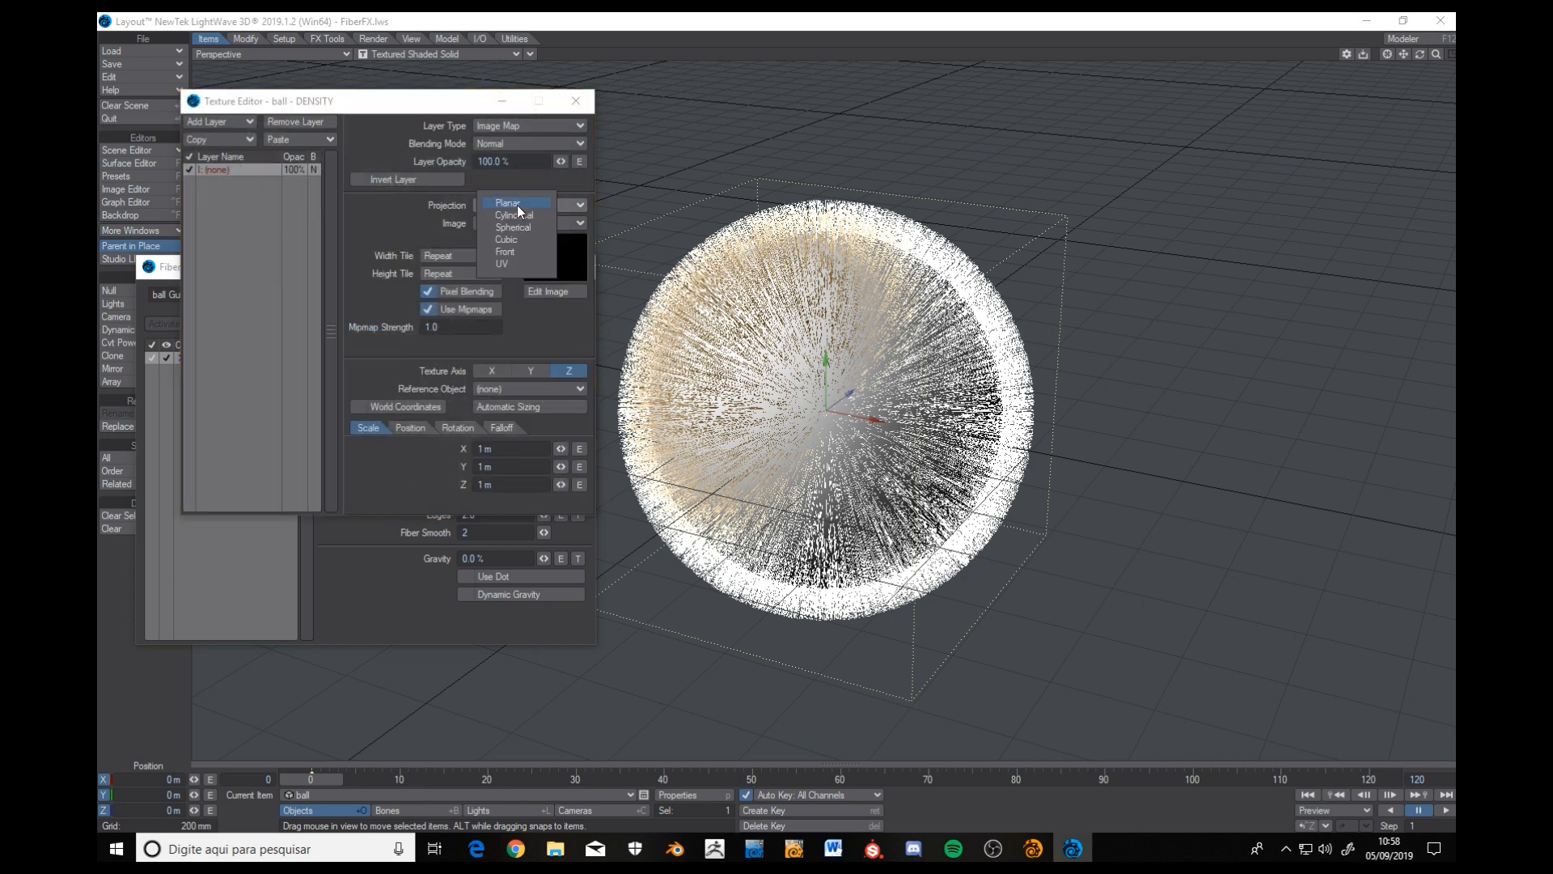
pyautogui.click(512, 265)
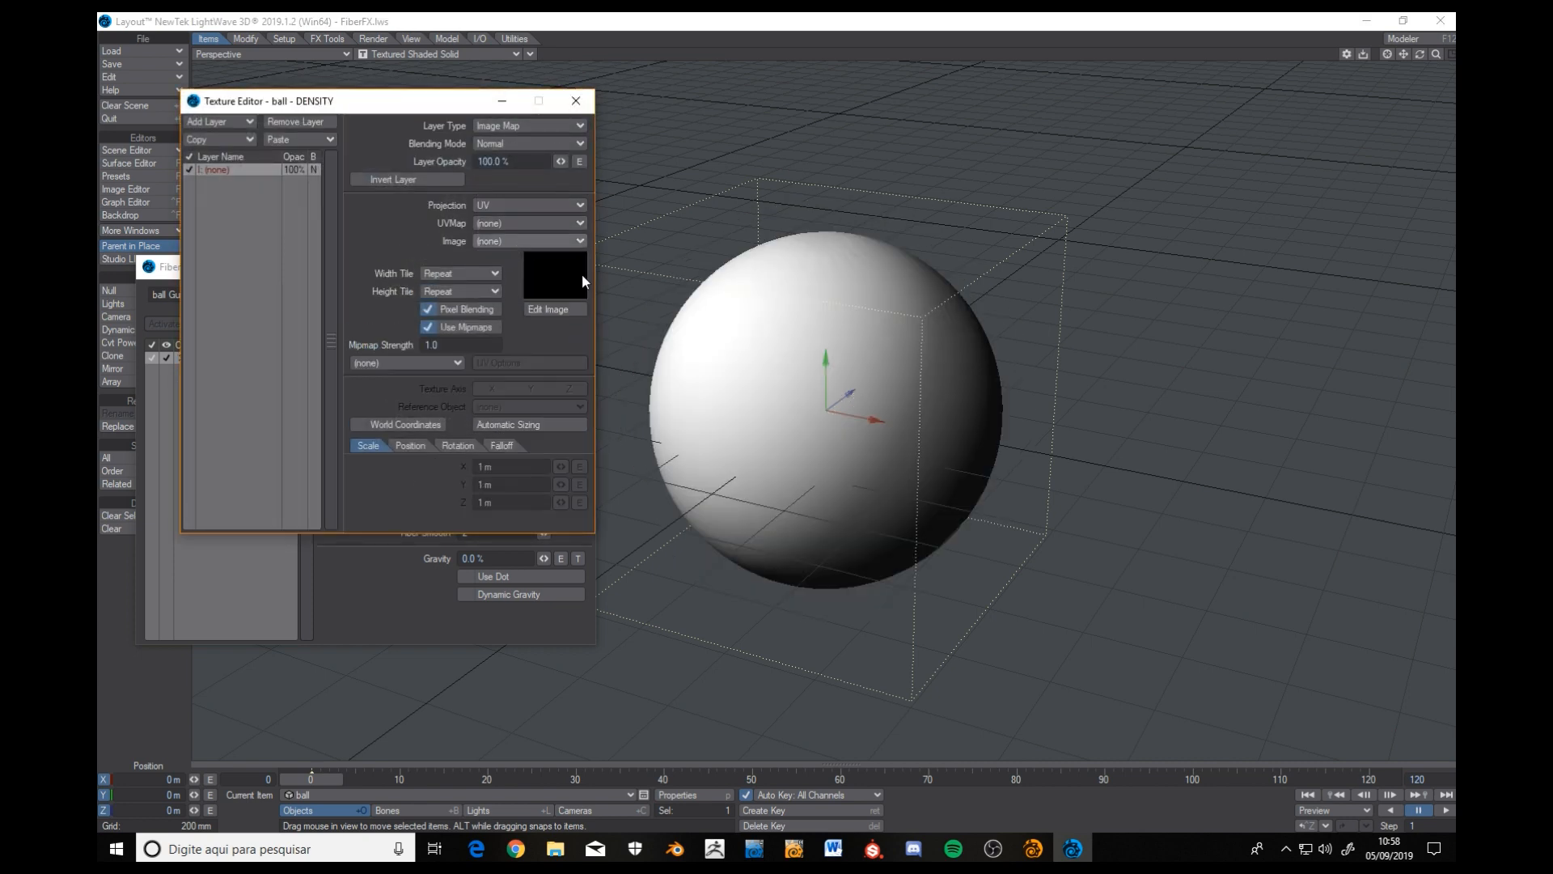
pyautogui.click(530, 223)
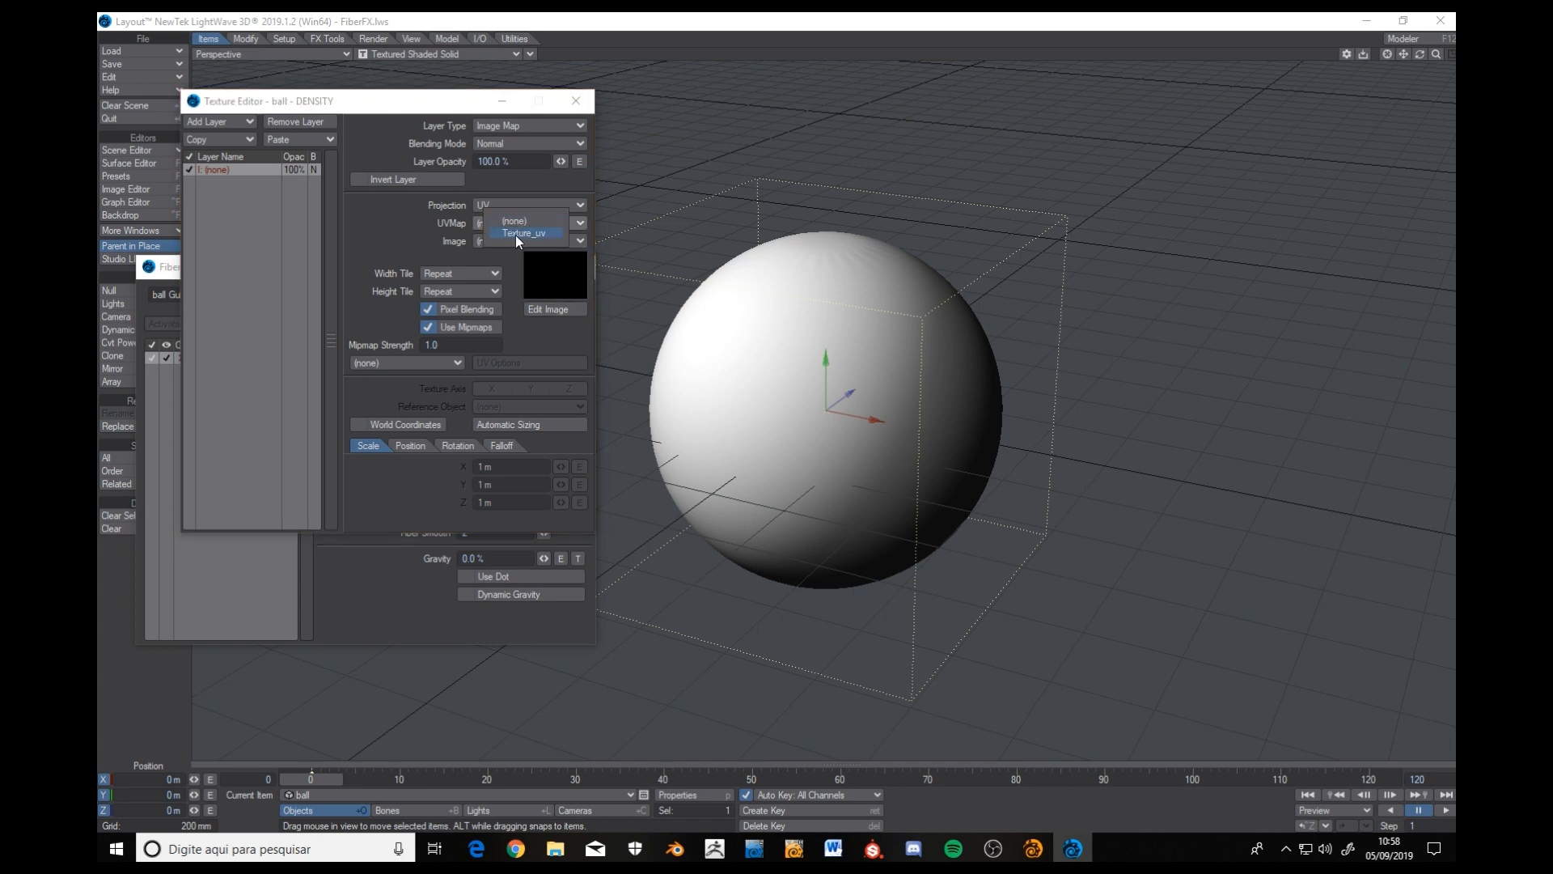
pyautogui.click(516, 234)
pyautogui.click(508, 241)
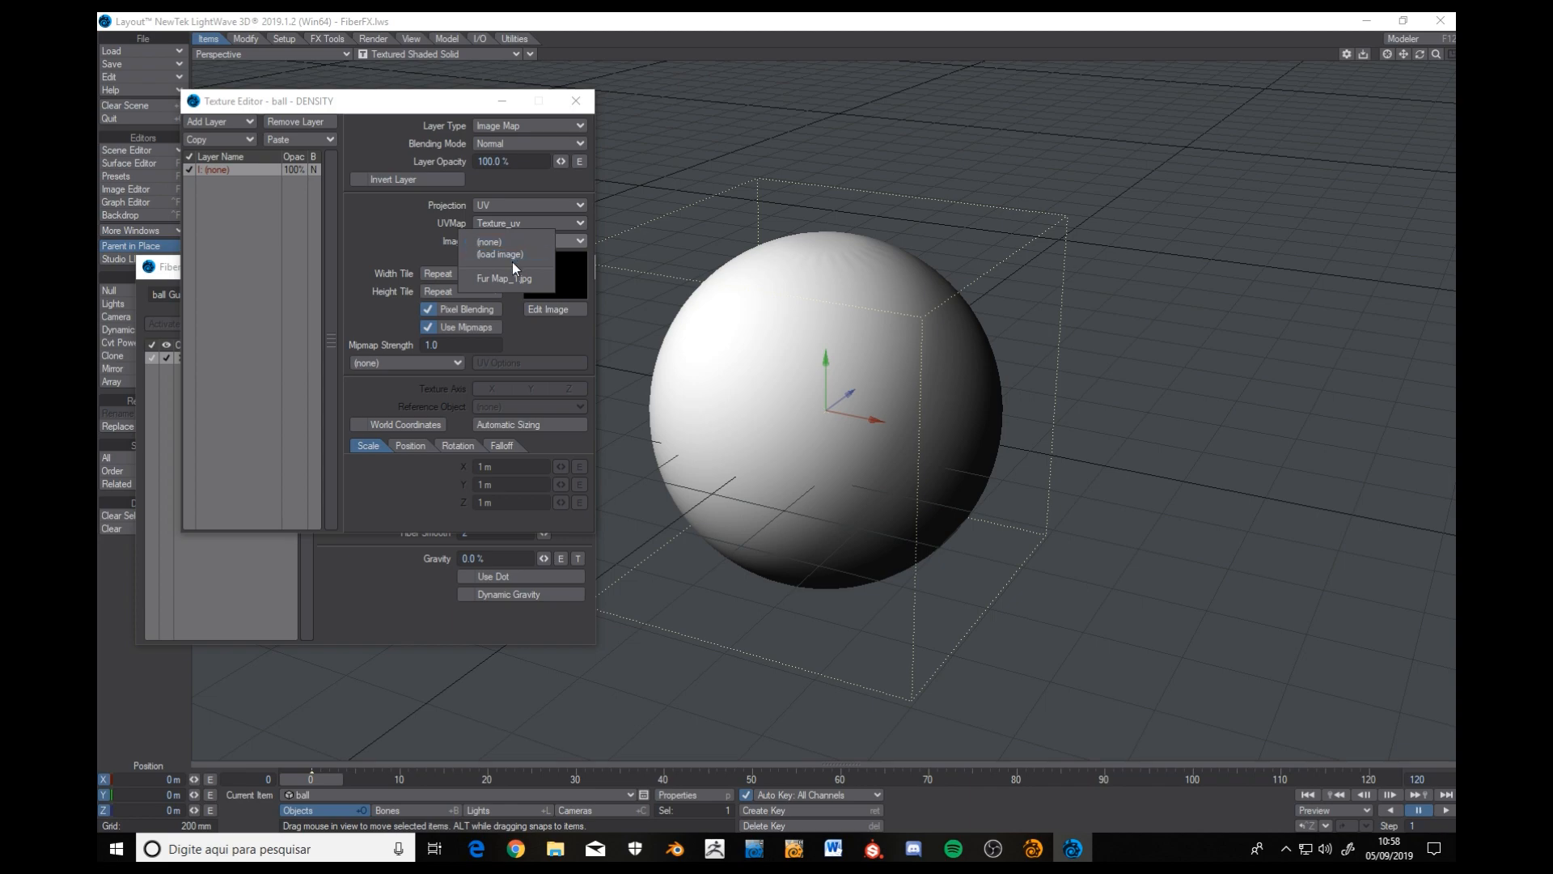
pyautogui.click(508, 280)
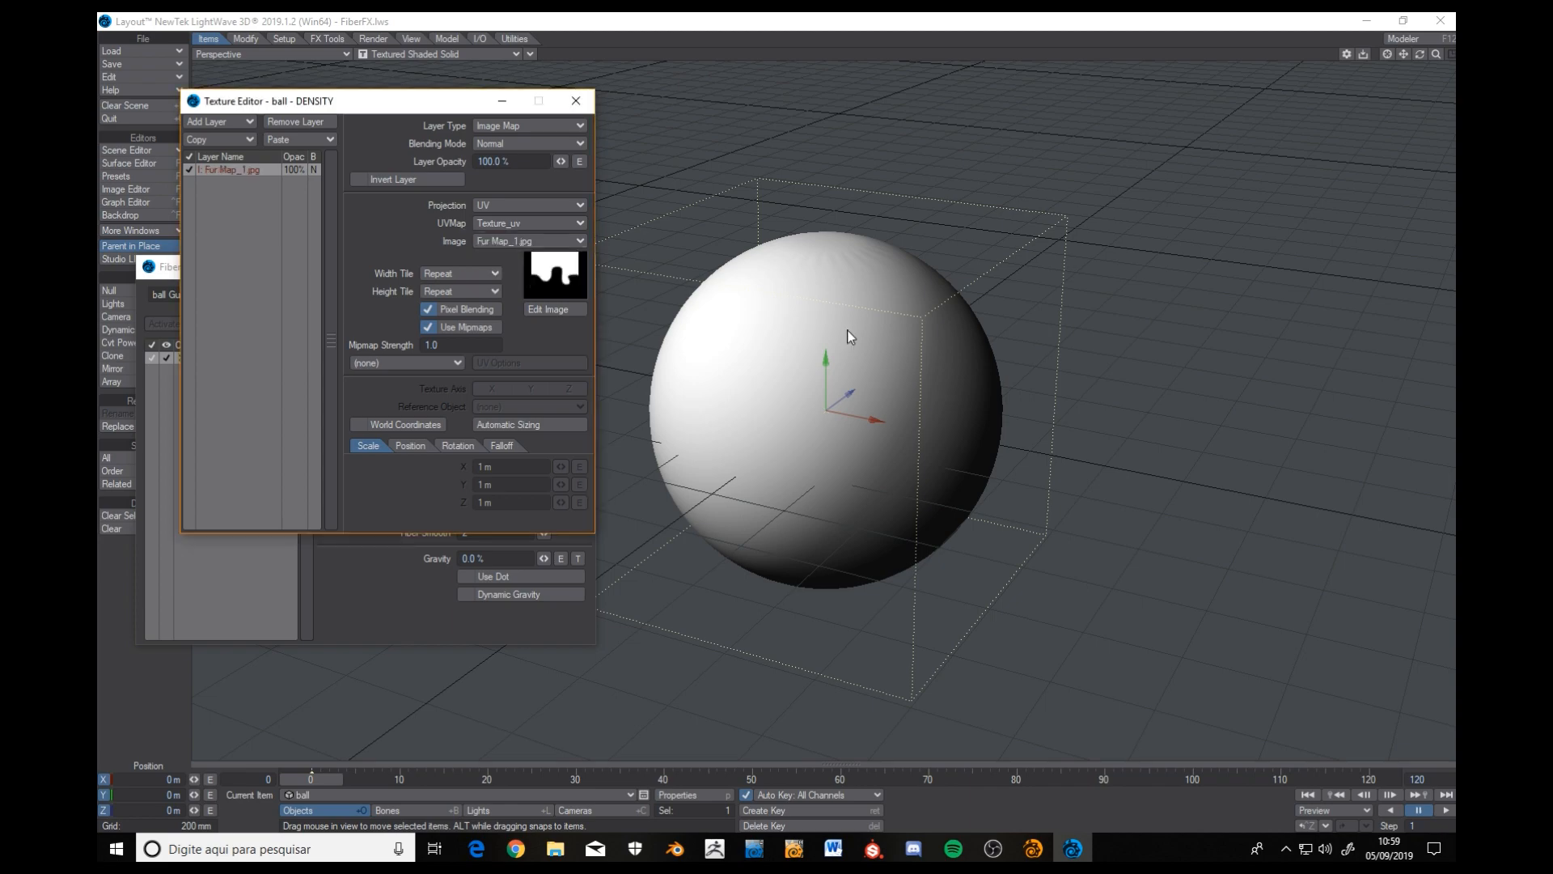
pyautogui.scroll(-2, 847, 328)
pyautogui.keyDown('alt'); pyautogui.moveTo(848, 328); pyautogui.dragTo(770, 252); pyautogui.keyUp('alt')
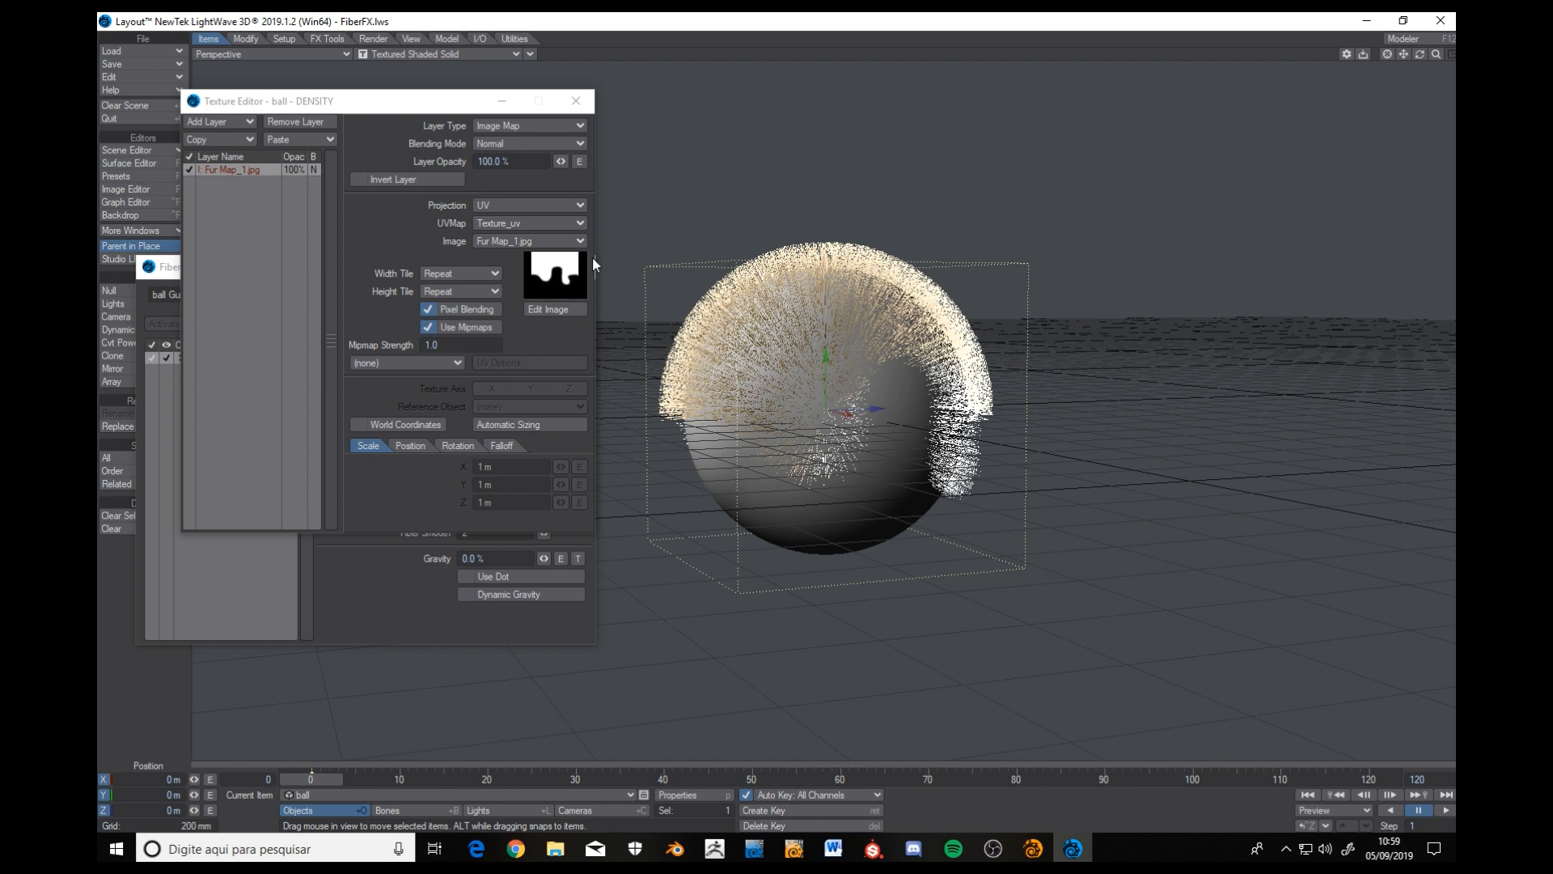
pyautogui.keyDown('alt'); pyautogui.moveTo(831, 484); pyautogui.dragTo(834, 491); pyautogui.keyUp('alt')
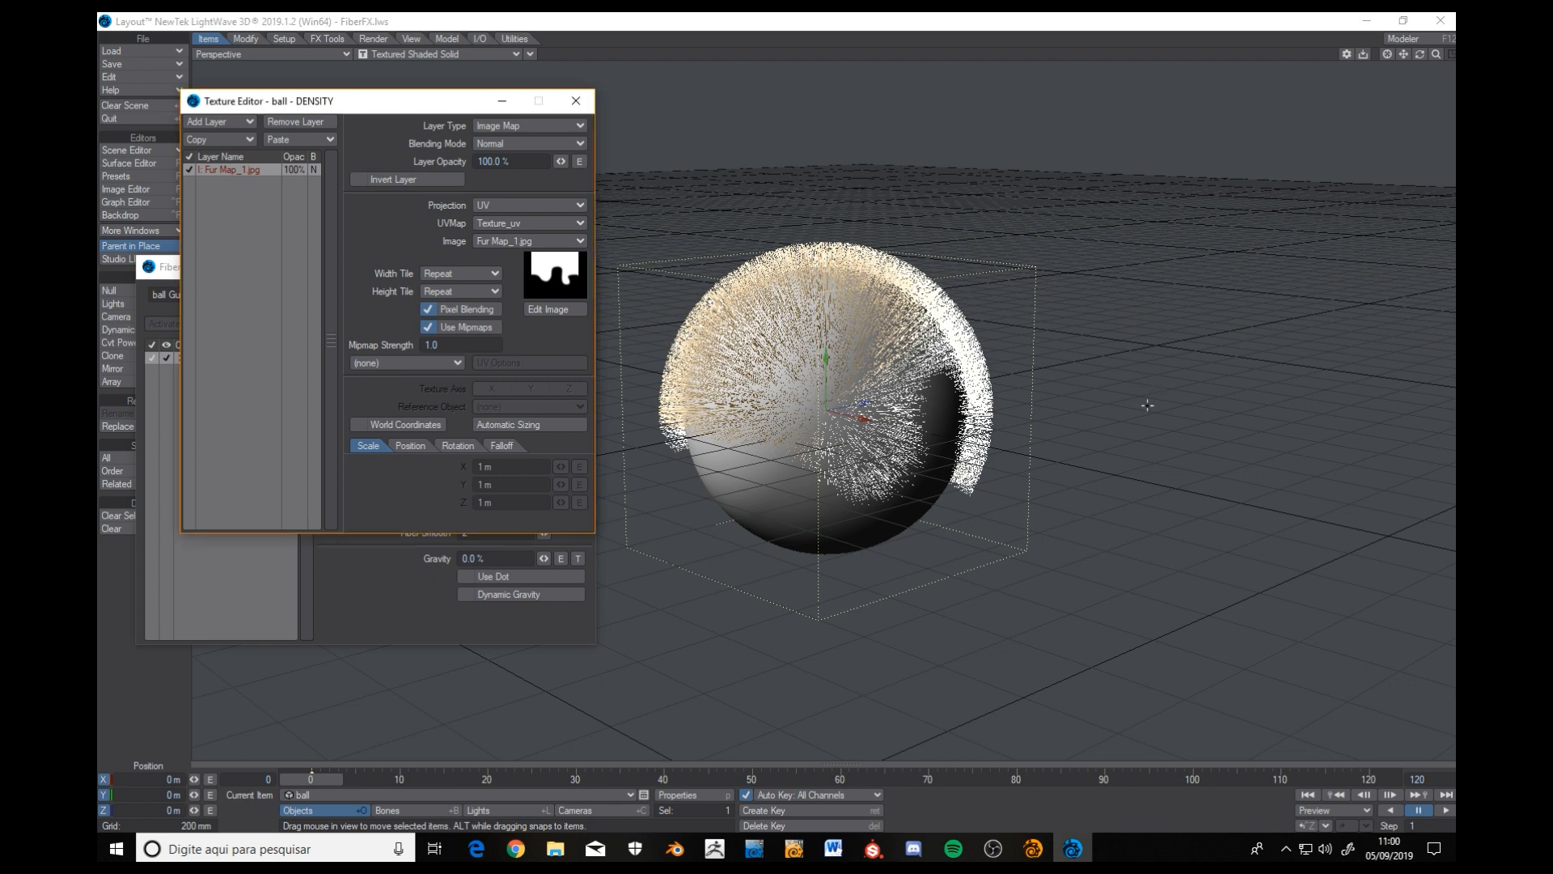
pyautogui.click(577, 100)
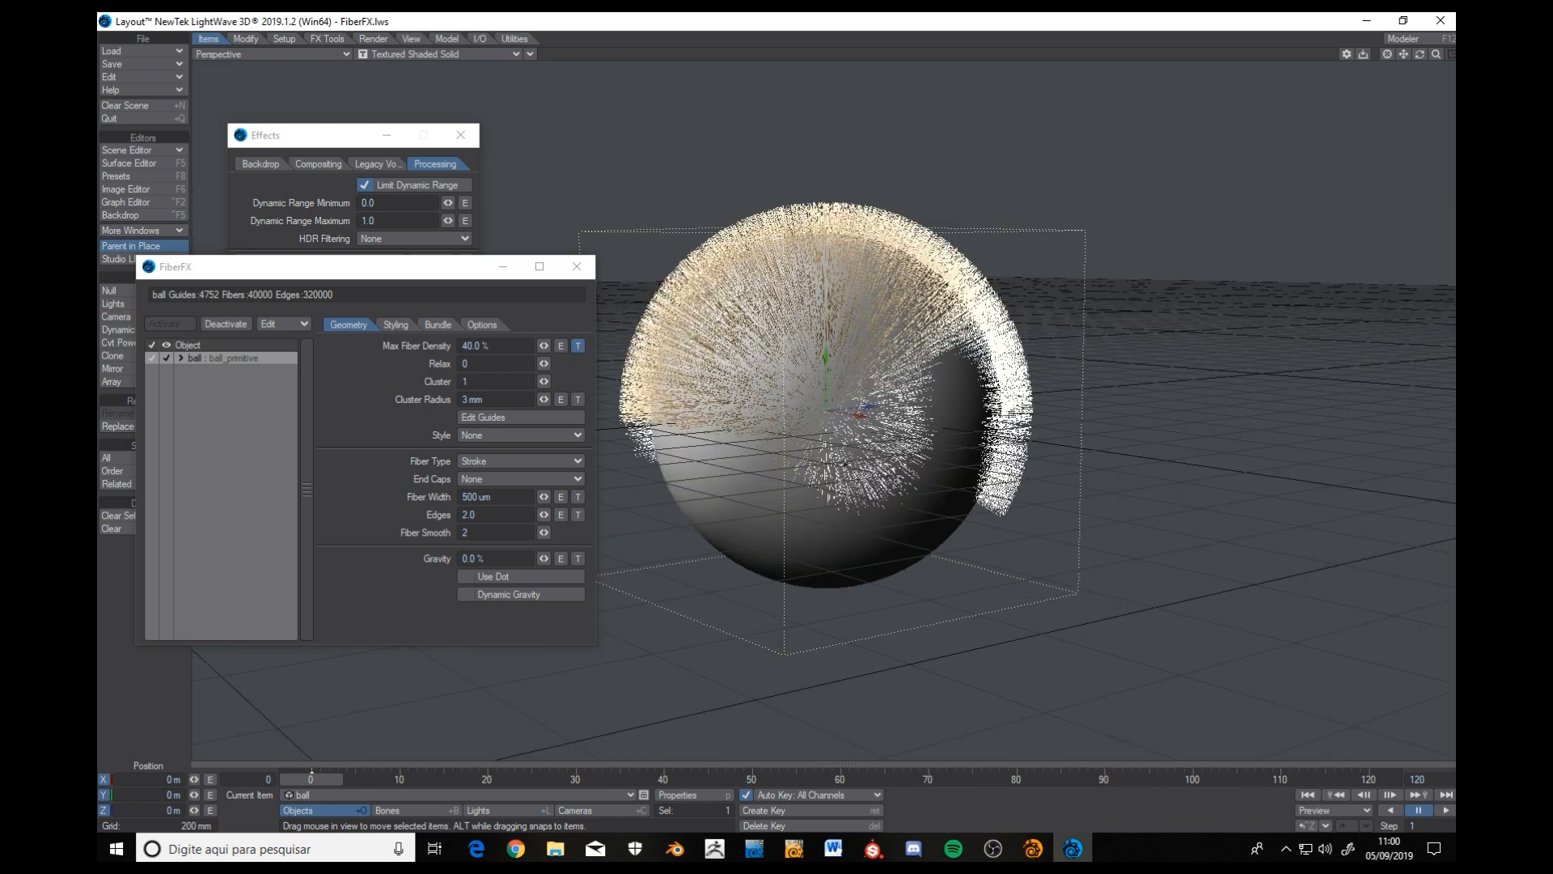
# Try a Max Fiber Density of 100% on the ball and view the fur from another angle.
pyautogui.click(513, 344)
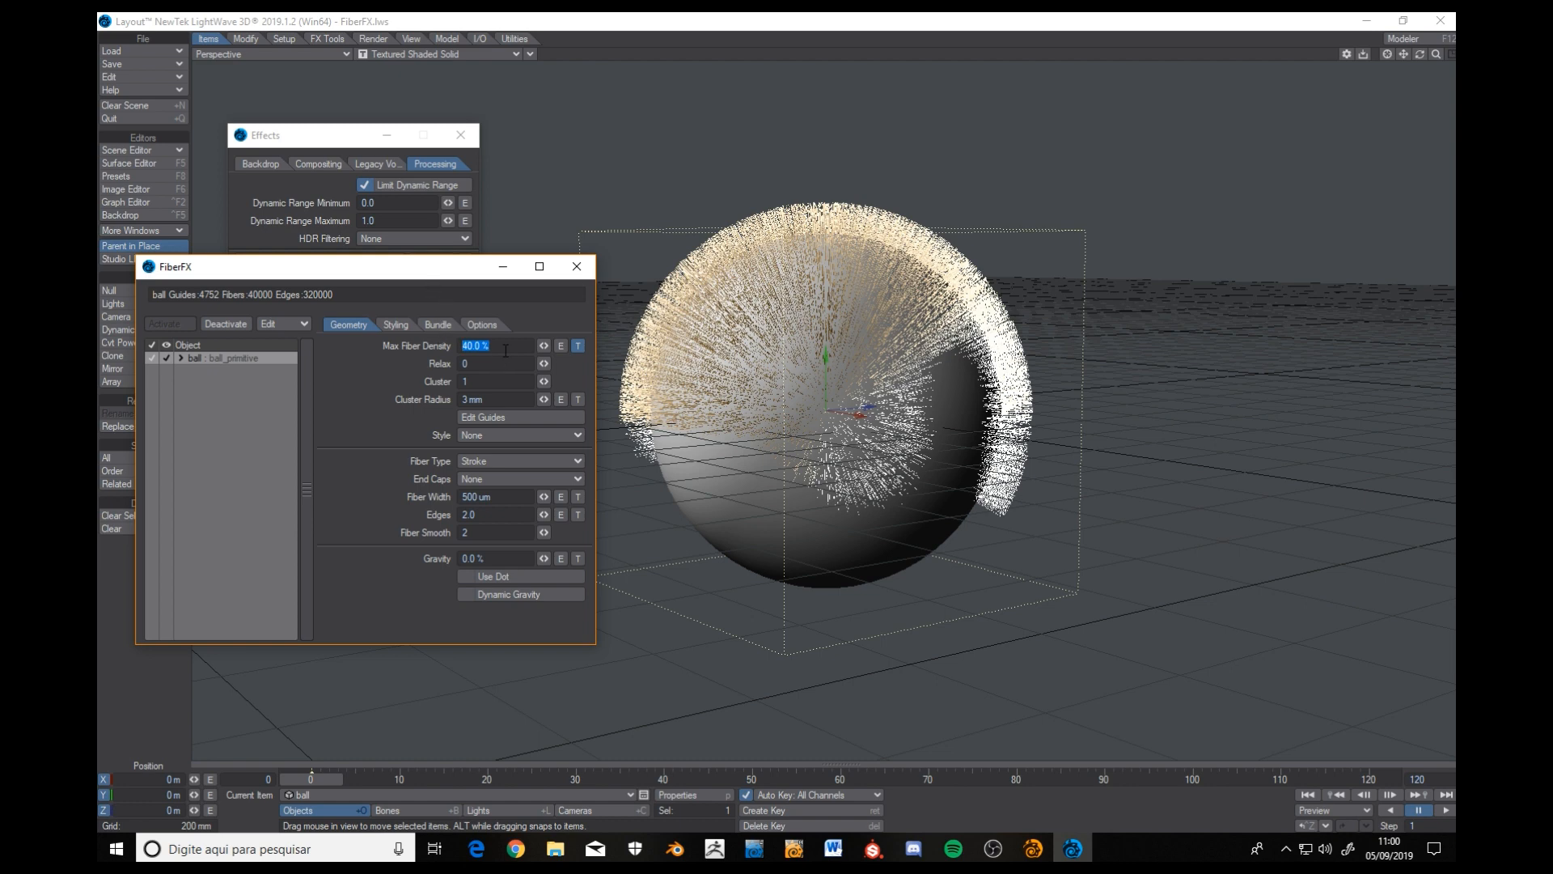
pyautogui.write('100')
pyautogui.press('Tab')
pyautogui.keyDown('alt'); pyautogui.moveTo(780, 377); pyautogui.dragTo(826, 484); pyautogui.keyUp('alt')
# Raise the ball's Max Fiber Density to 200% and inspect the fur from several angles.
pyautogui.click(494, 346)
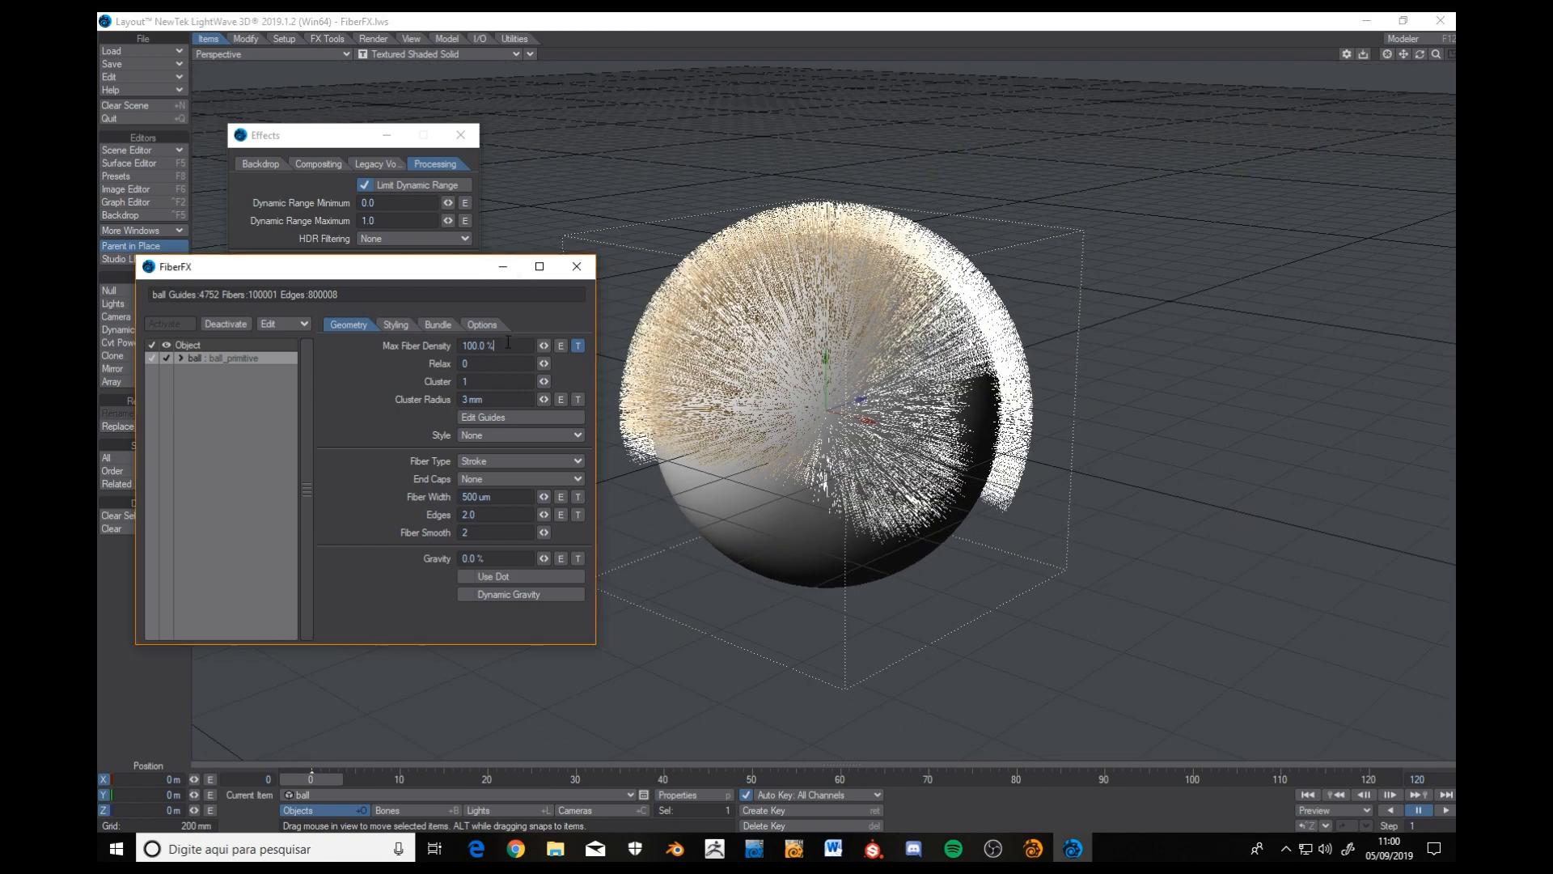
pyautogui.write('200')
pyautogui.press('Tab')
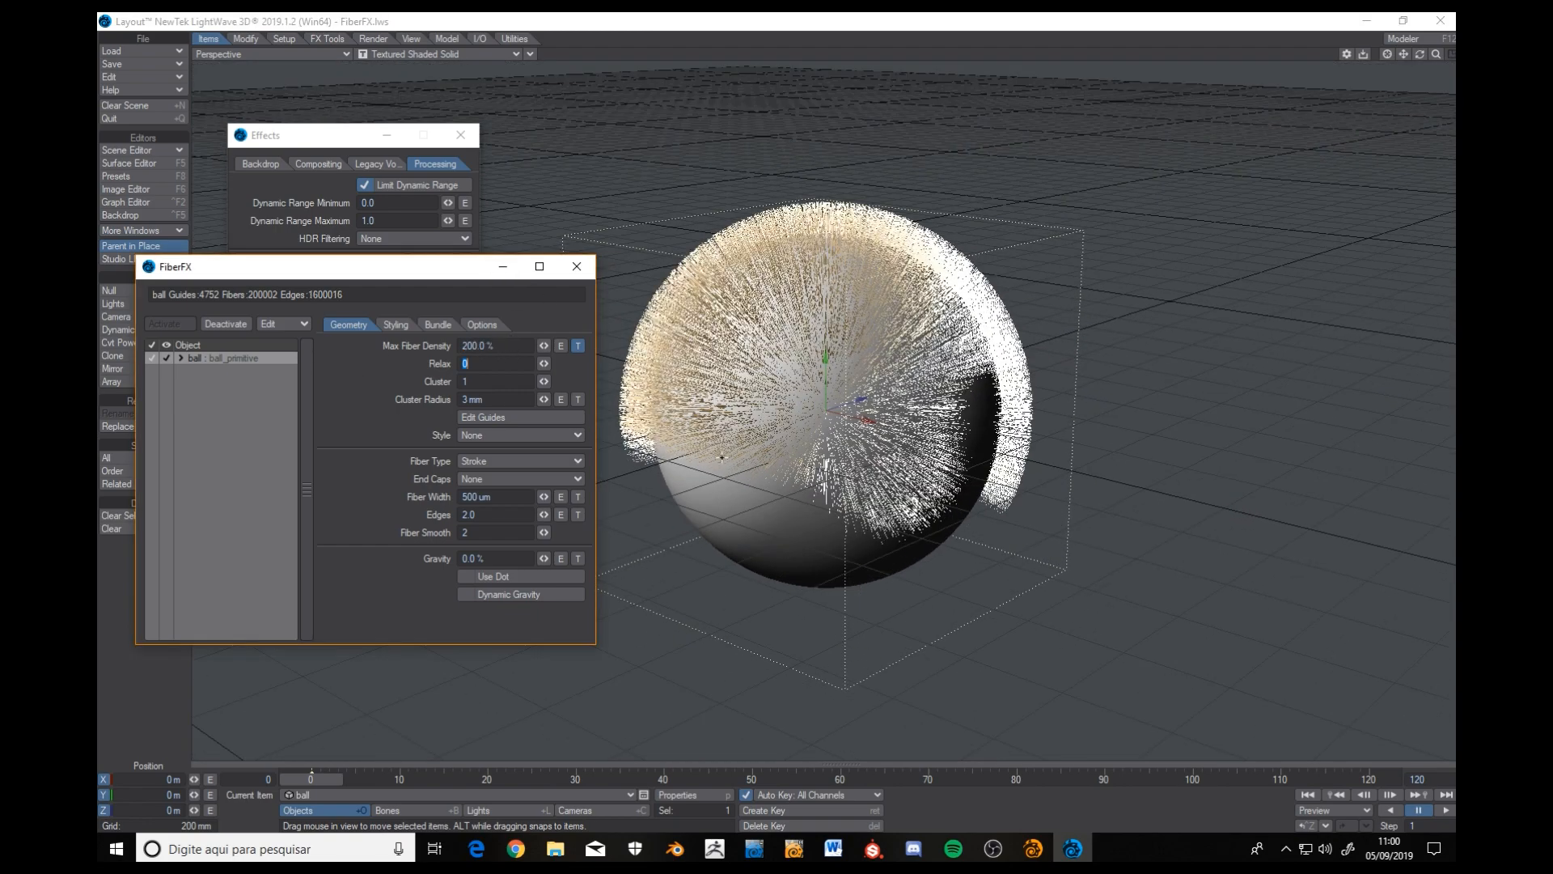
pyautogui.keyDown('alt'); pyautogui.moveTo(833, 485); pyautogui.dragTo(876, 437); pyautogui.keyUp('alt')
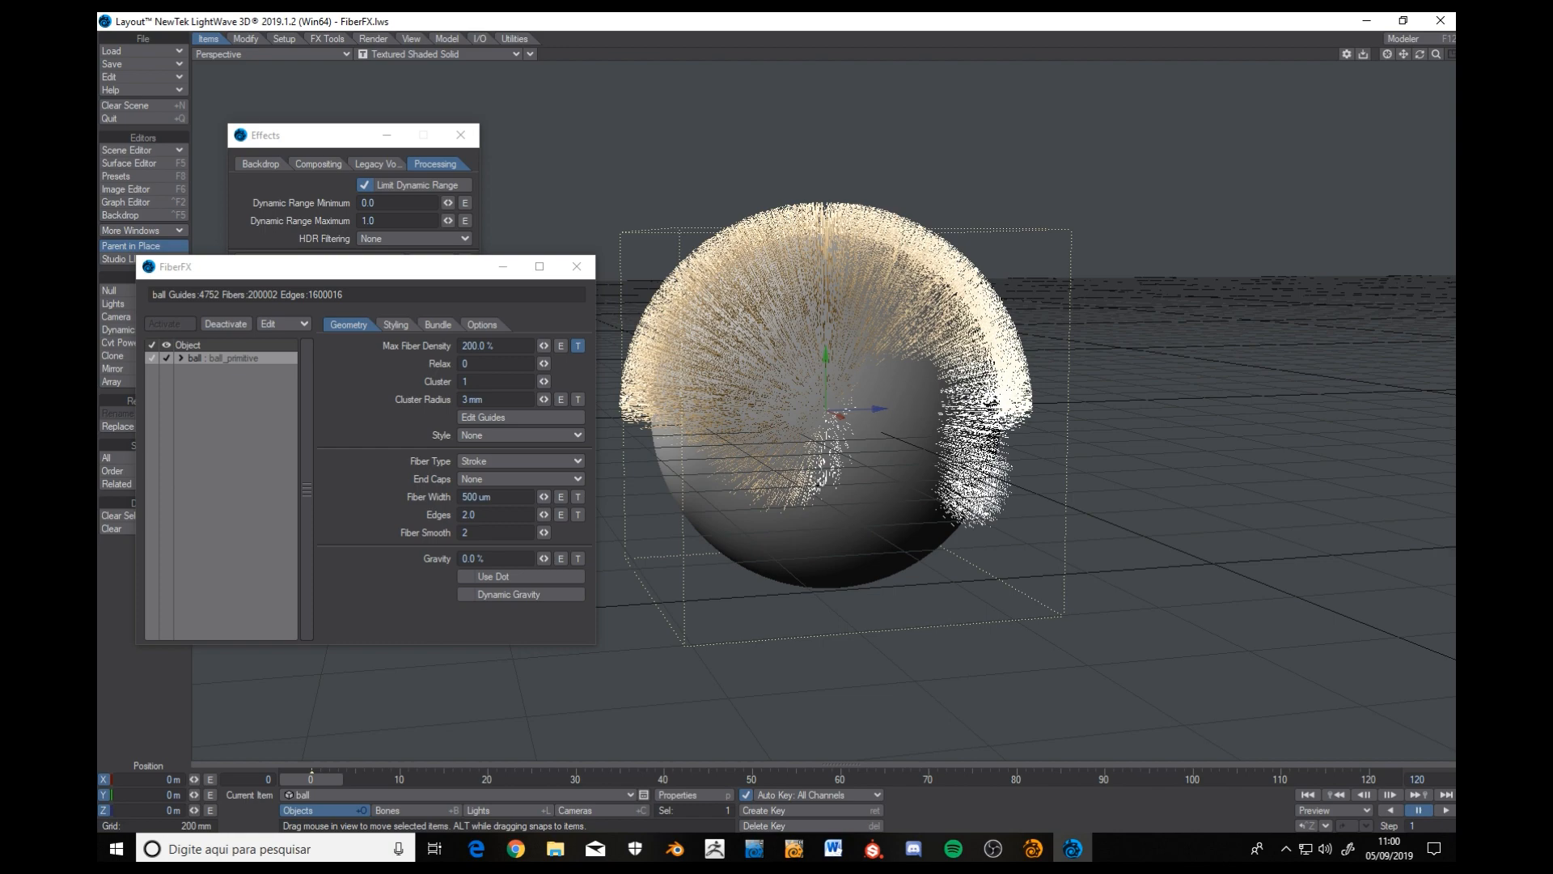
pyautogui.keyDown('alt'); pyautogui.moveTo(818, 485); pyautogui.dragTo(692, 422); pyautogui.keyUp('alt')
# Try a sparse Max Fiber Density of 5% on the ball and look around the fibers.
pyautogui.click(477, 346)
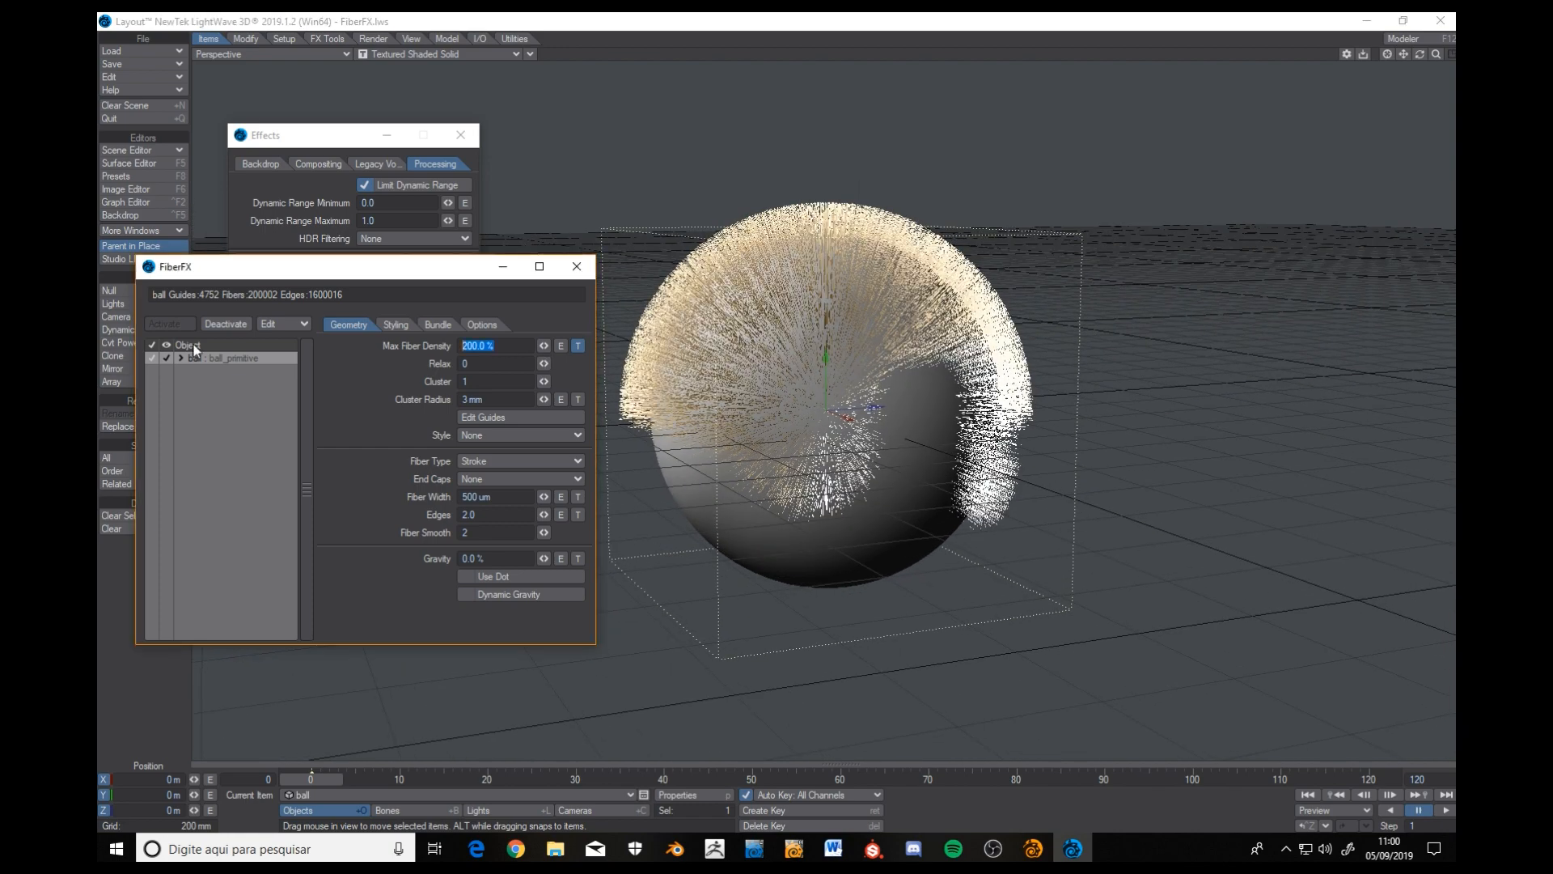
pyautogui.write('5')
pyautogui.press('Tab')
pyautogui.keyDown('alt'); pyautogui.moveTo(859, 189); pyautogui.dragTo(872, 219); pyautogui.keyUp('alt')
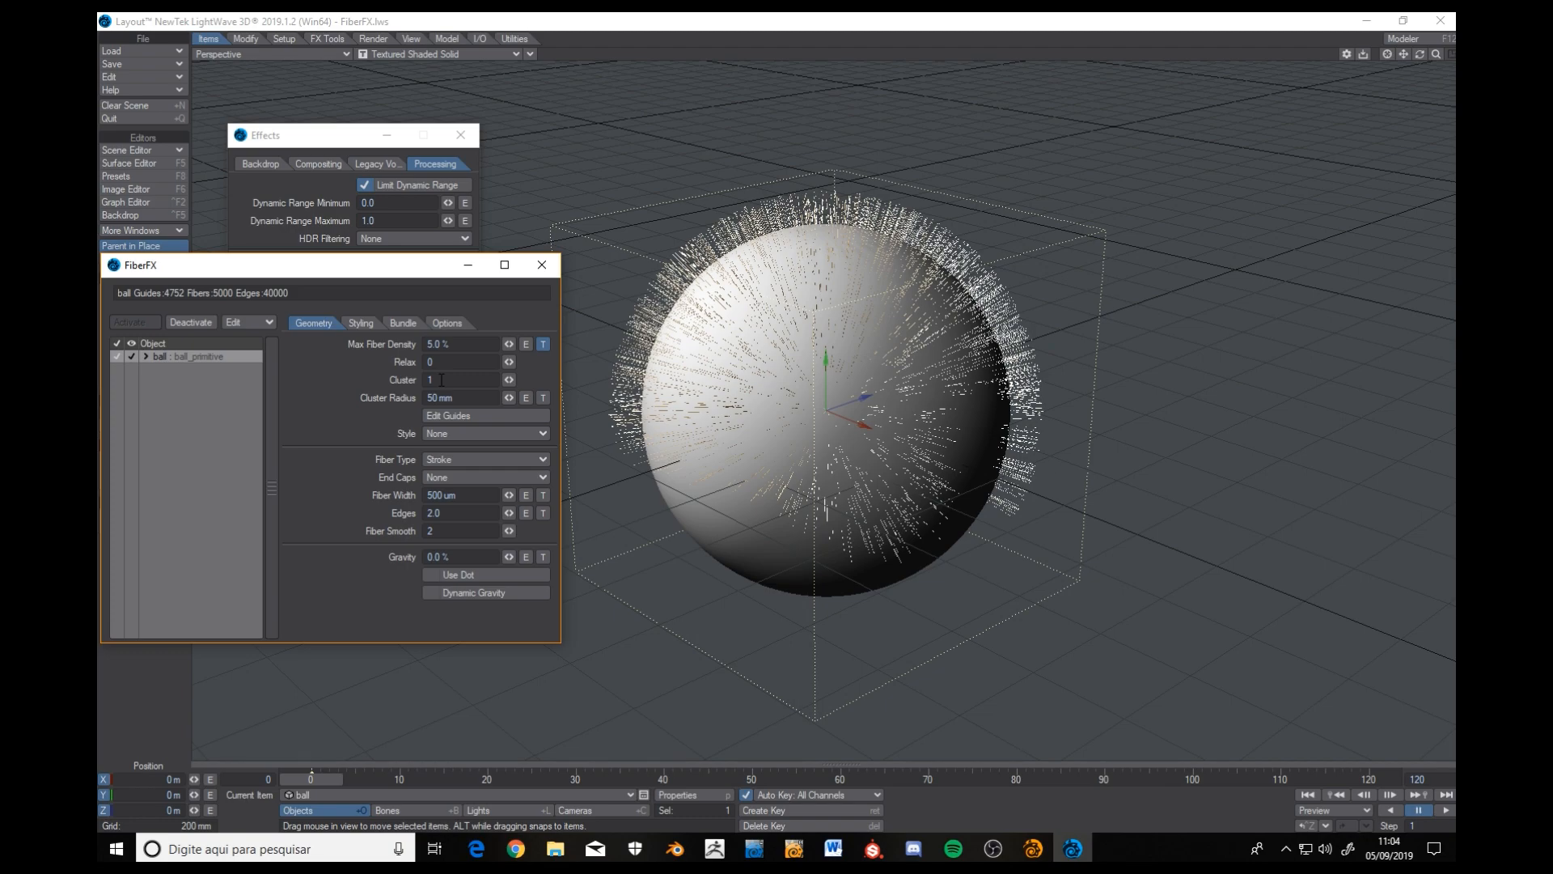
pyautogui.keyDown('alt'); pyautogui.moveTo(1020, 458); pyautogui.dragTo(1003, 448); pyautogui.keyUp('alt')
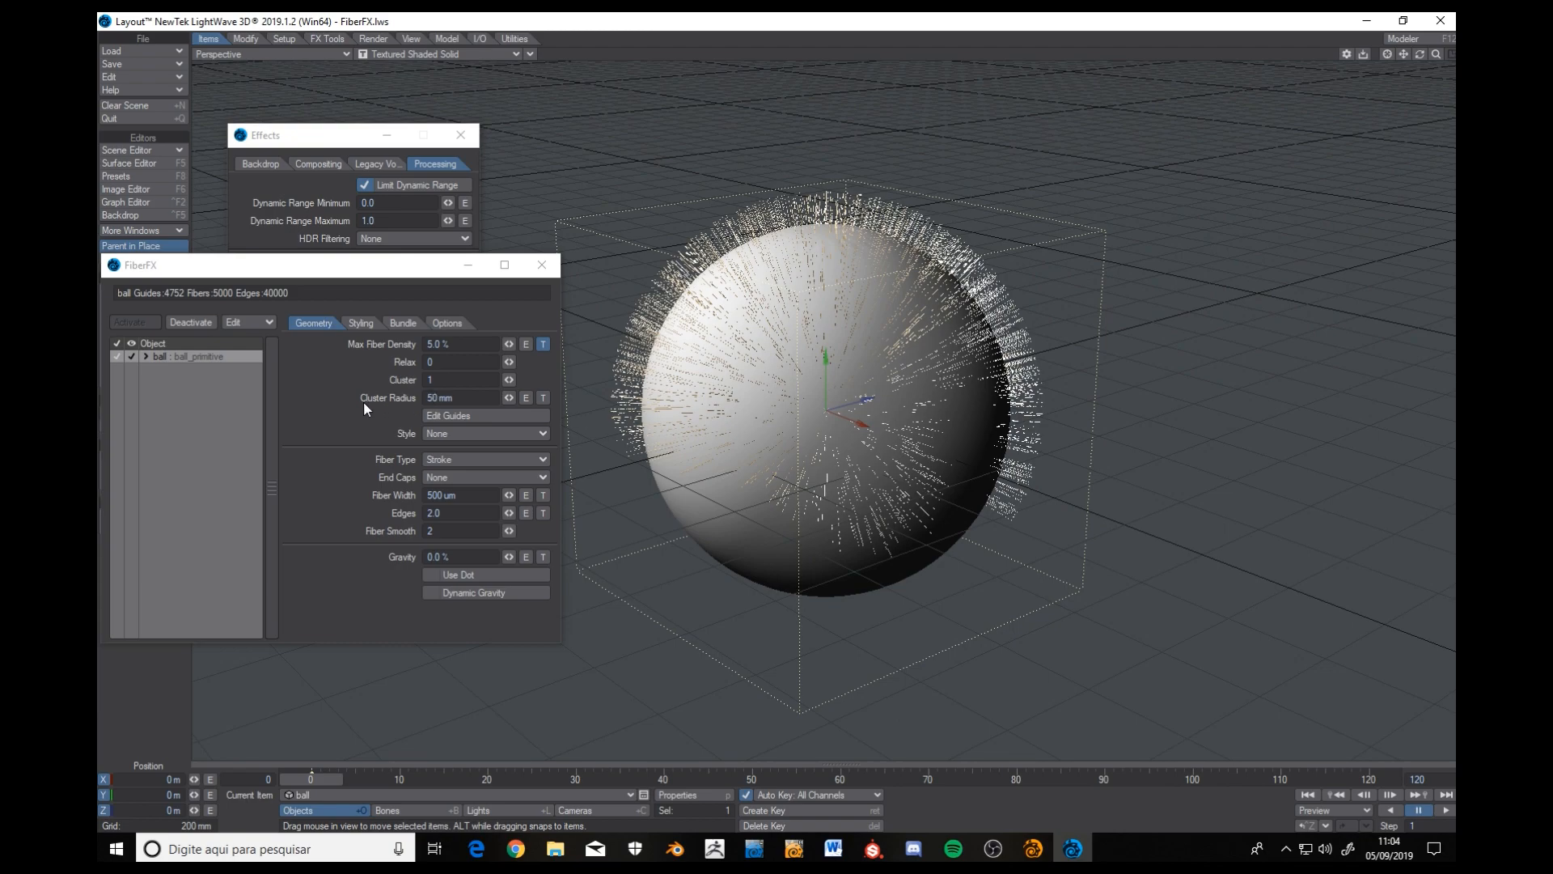
pyautogui.moveTo(930, 453)
pyautogui.keyDown('alt'); pyautogui.mouseDown()
pyautogui.moveTo(950, 430)
pyautogui.moveTo(932, 426)
pyautogui.mouseUp(); pyautogui.keyUp('alt')
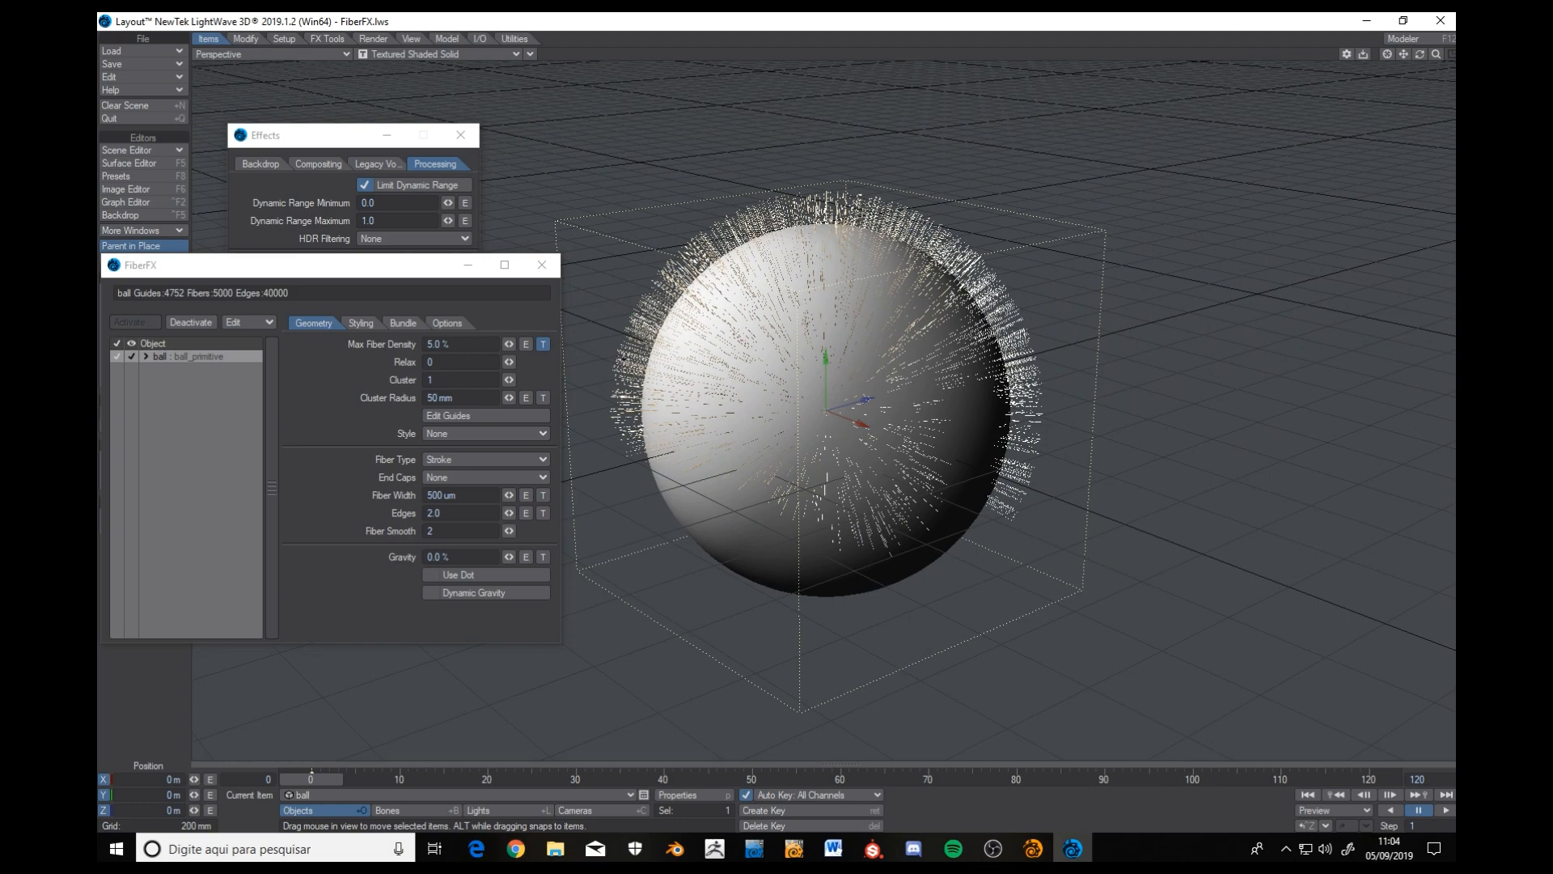
# Set the ball's Max Fiber Density to 100%.
pyautogui.click(441, 345)
pyautogui.write('100')
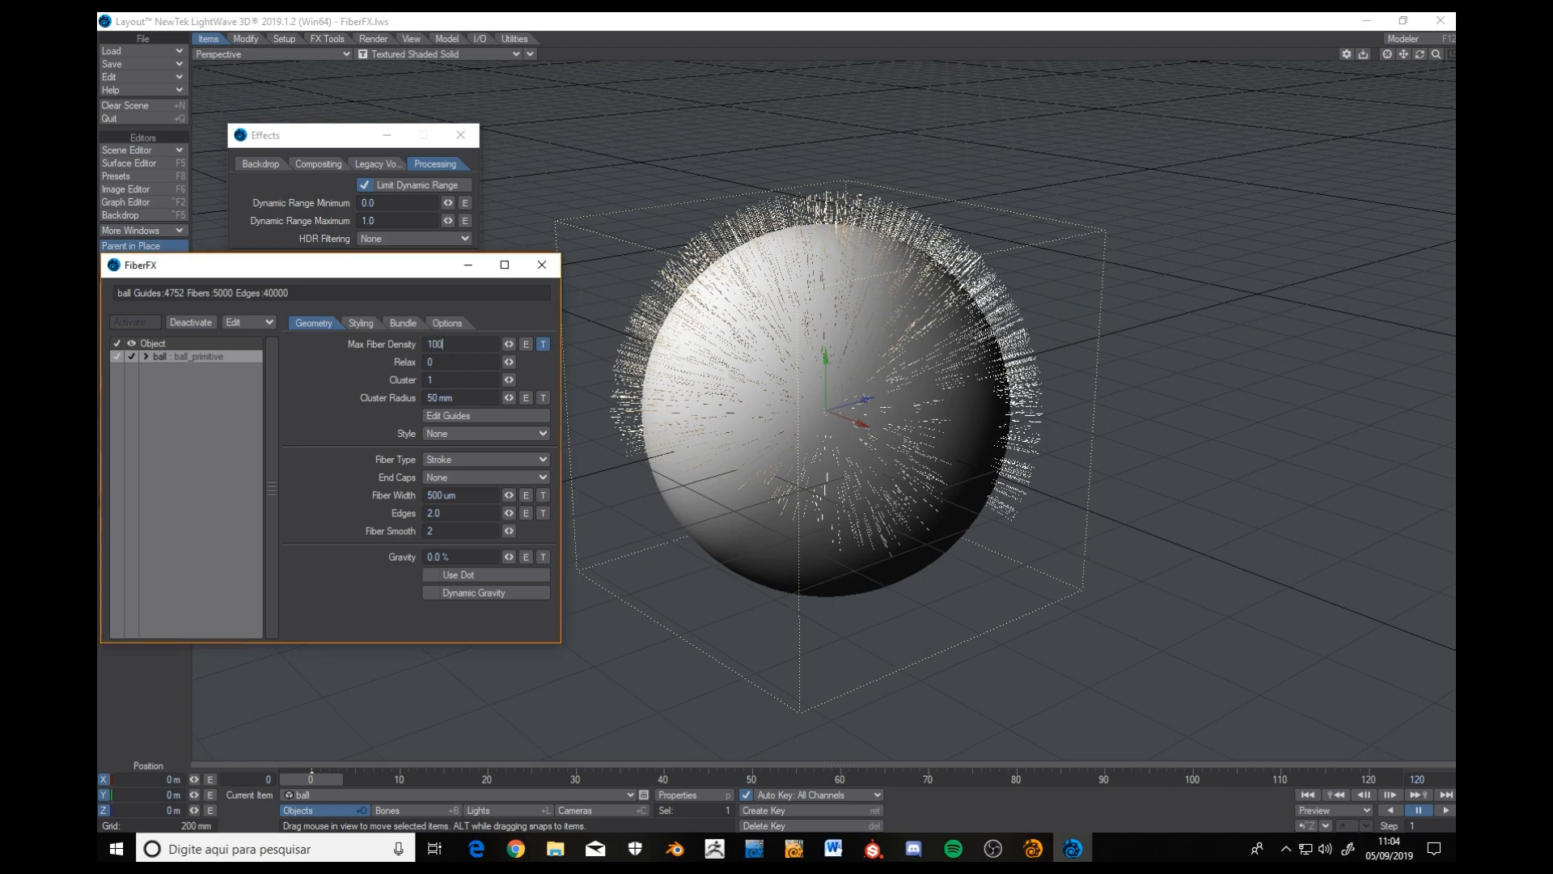
pyautogui.press('Tab')
pyautogui.moveTo(840, 427)
pyautogui.keyDown('alt'); pyautogui.mouseDown()
pyautogui.moveTo(848, 398)
pyautogui.moveTo(872, 422)
pyautogui.moveTo(859, 411)
pyautogui.mouseUp(); pyautogui.keyUp('alt')
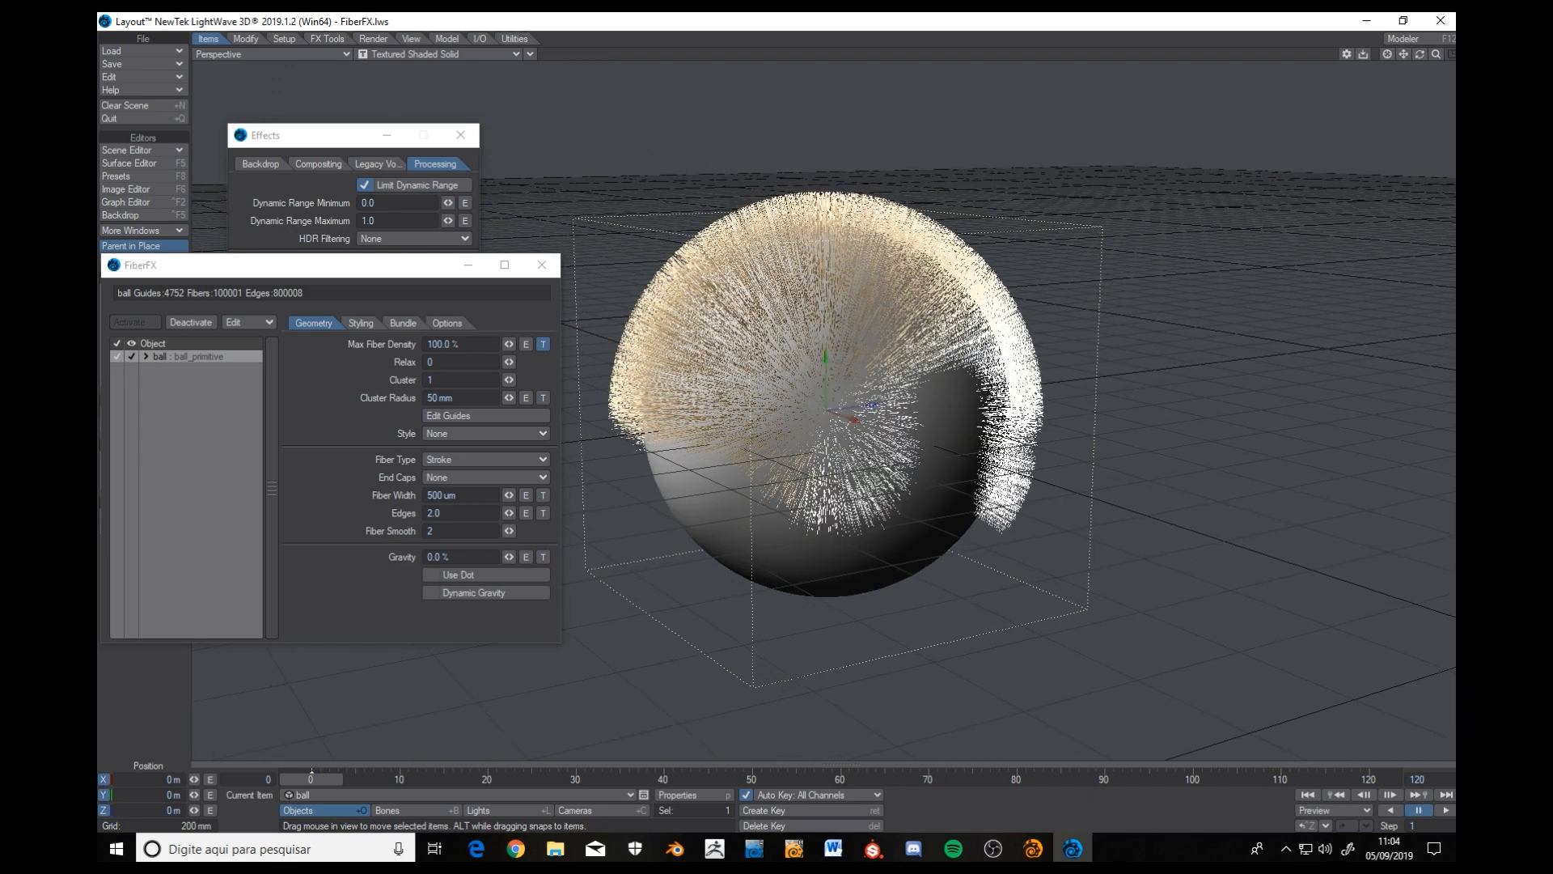
# Shorten the ball's fibers by setting the styling Scale to 50%.
pyautogui.click(361, 323)
pyautogui.click(465, 488)
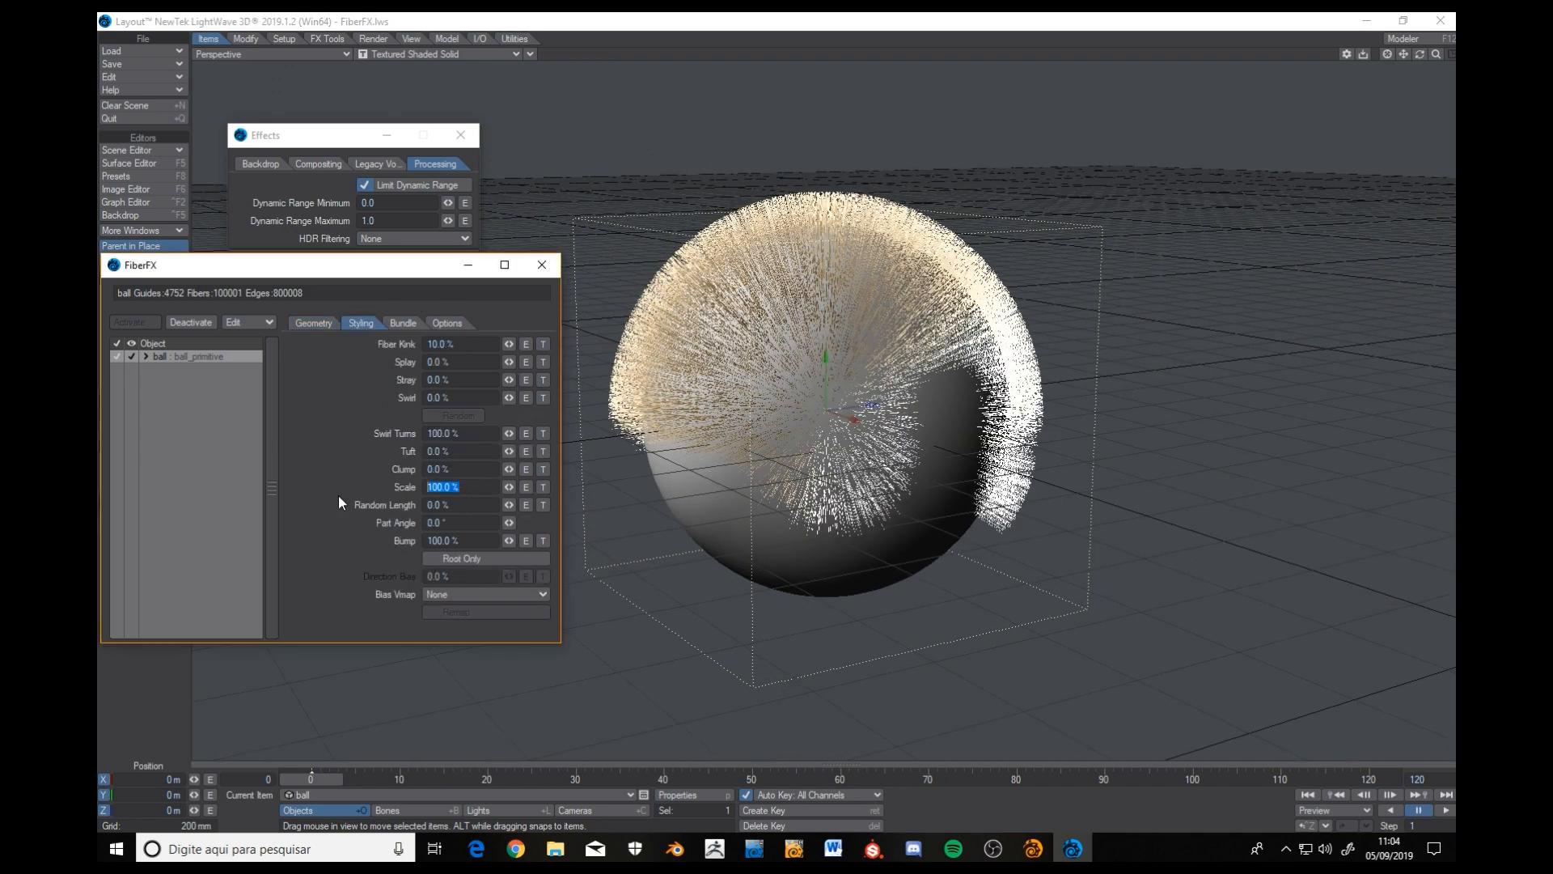
pyautogui.write('50')
pyautogui.press('Tab')
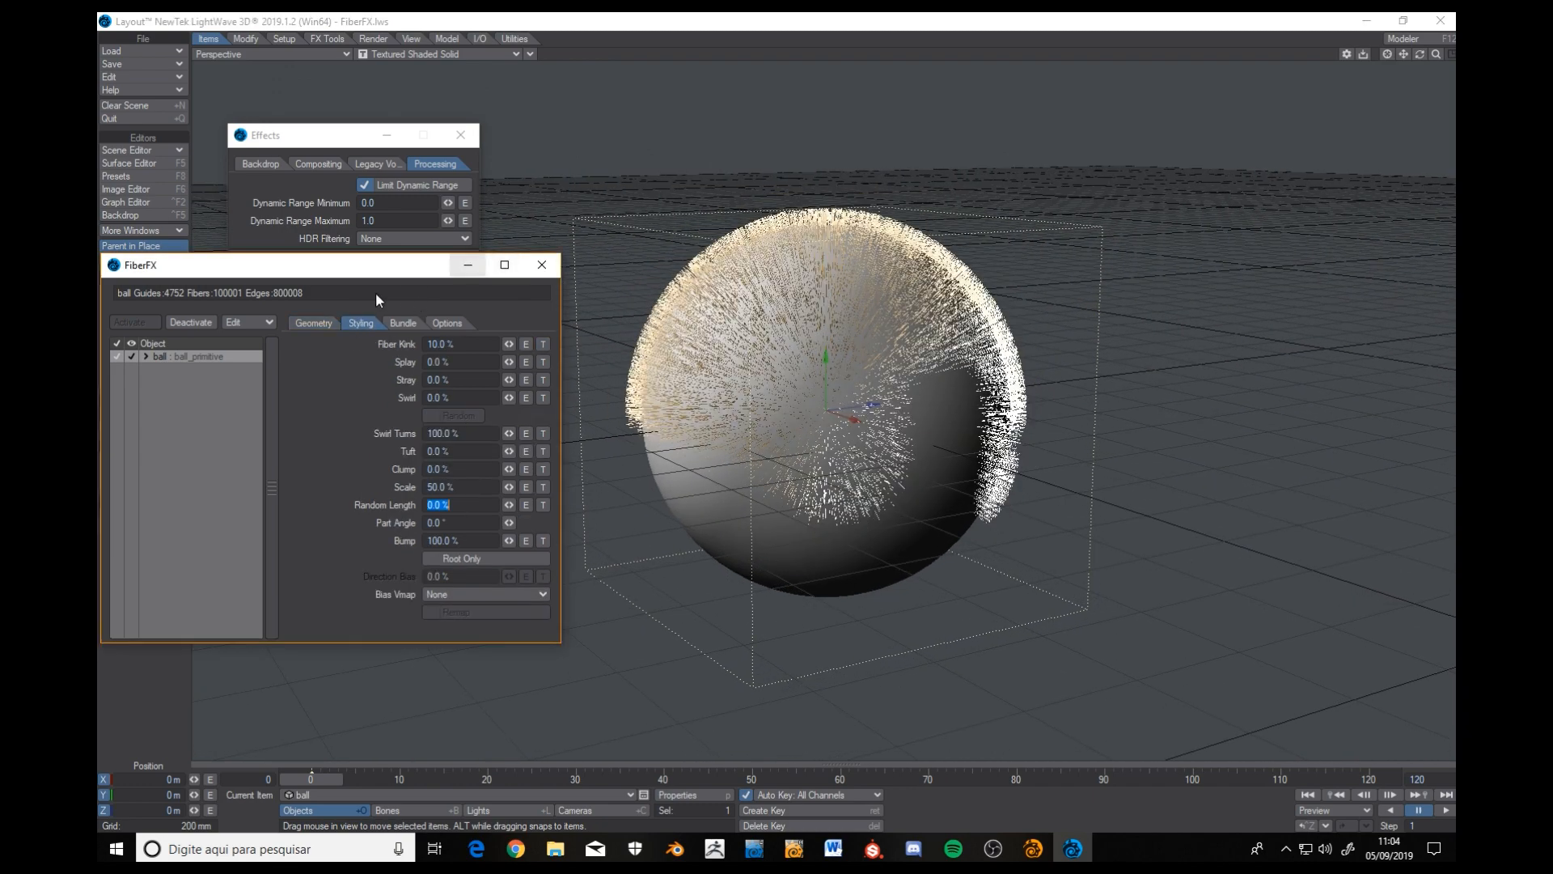
# Try a Cluster value of 3 in the ball's fiber geometry settings and check the thicker fur.
pyautogui.click(313, 323)
pyautogui.keyDown('alt'); pyautogui.moveTo(605, 413); pyautogui.dragTo(604, 464); pyautogui.keyUp('alt')
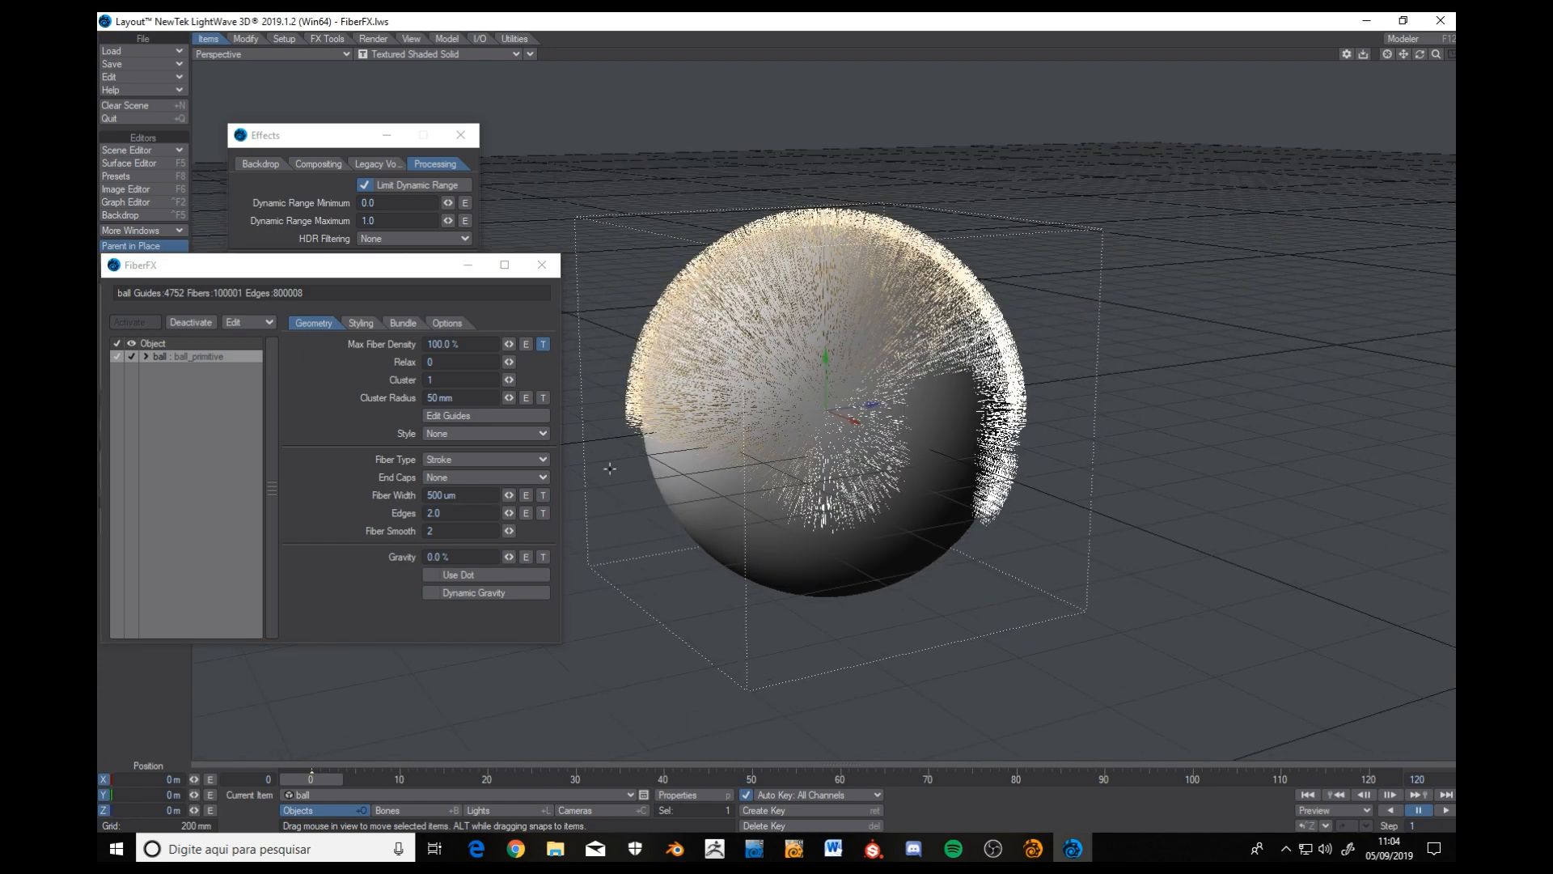
pyautogui.click(439, 377)
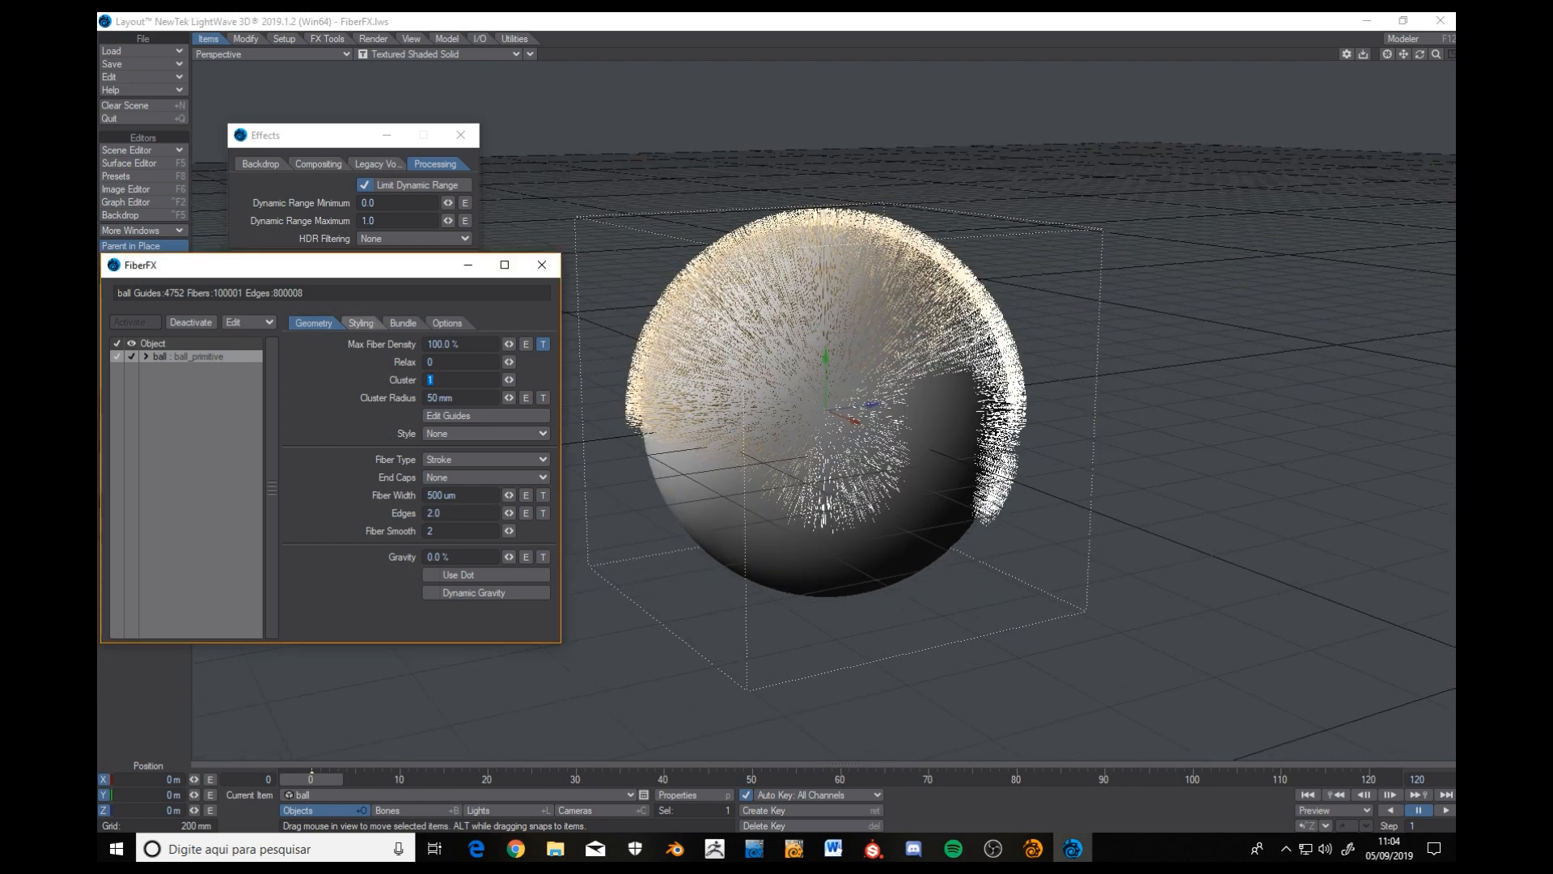
pyautogui.write('3')
pyautogui.press('Tab')
pyautogui.keyDown('alt'); pyautogui.moveTo(783, 420); pyautogui.dragTo(809, 446); pyautogui.keyUp('alt')
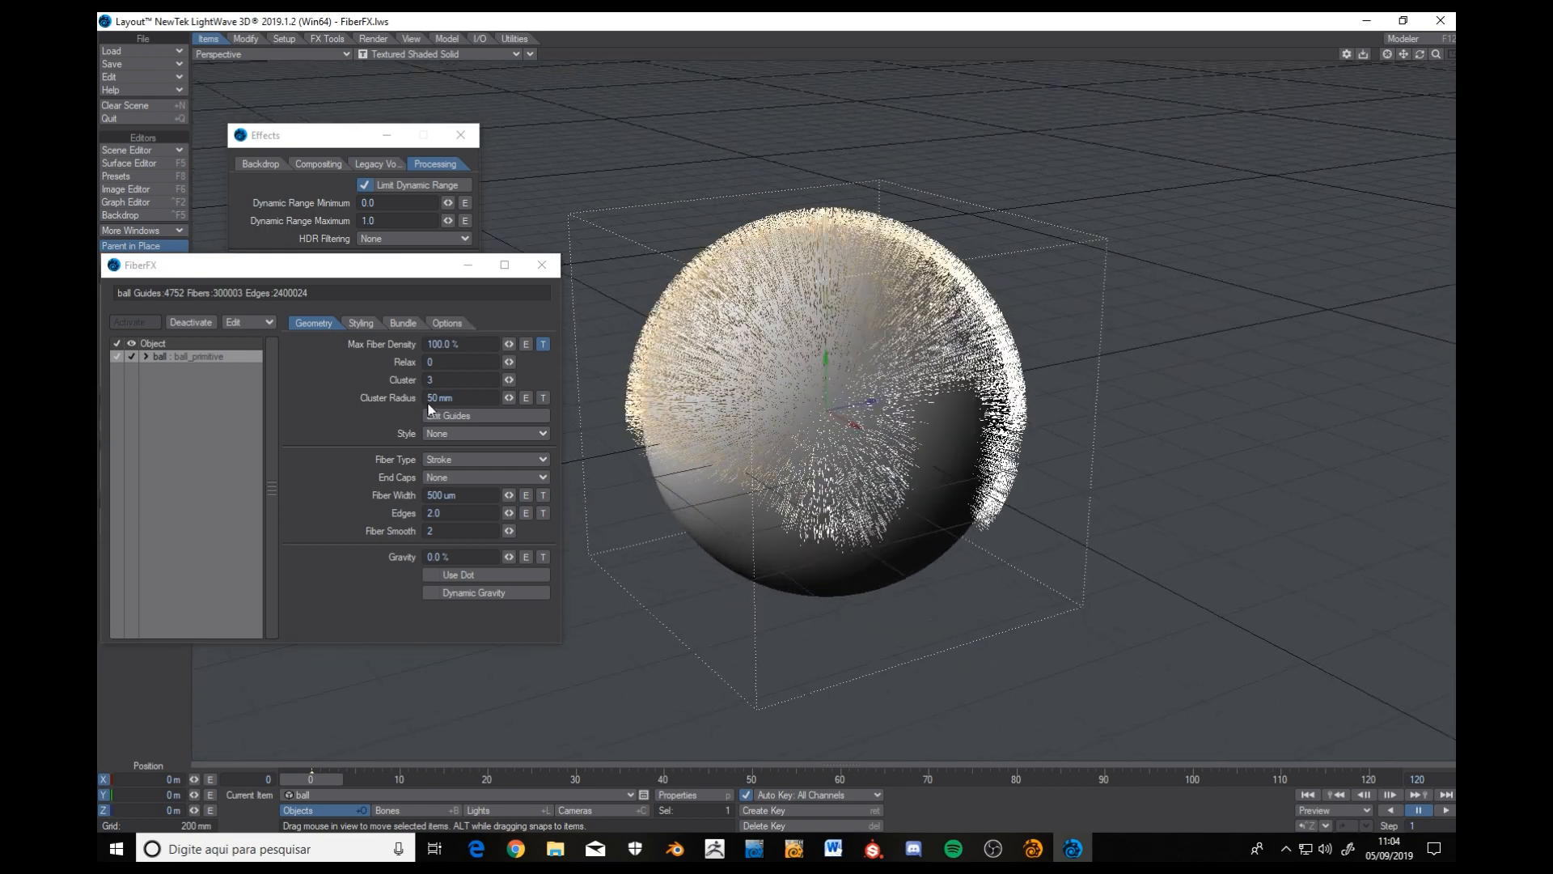
# Tighten the ball's fiber clusters by reducing the Cluster Radius.
pyautogui.click(181, 407)
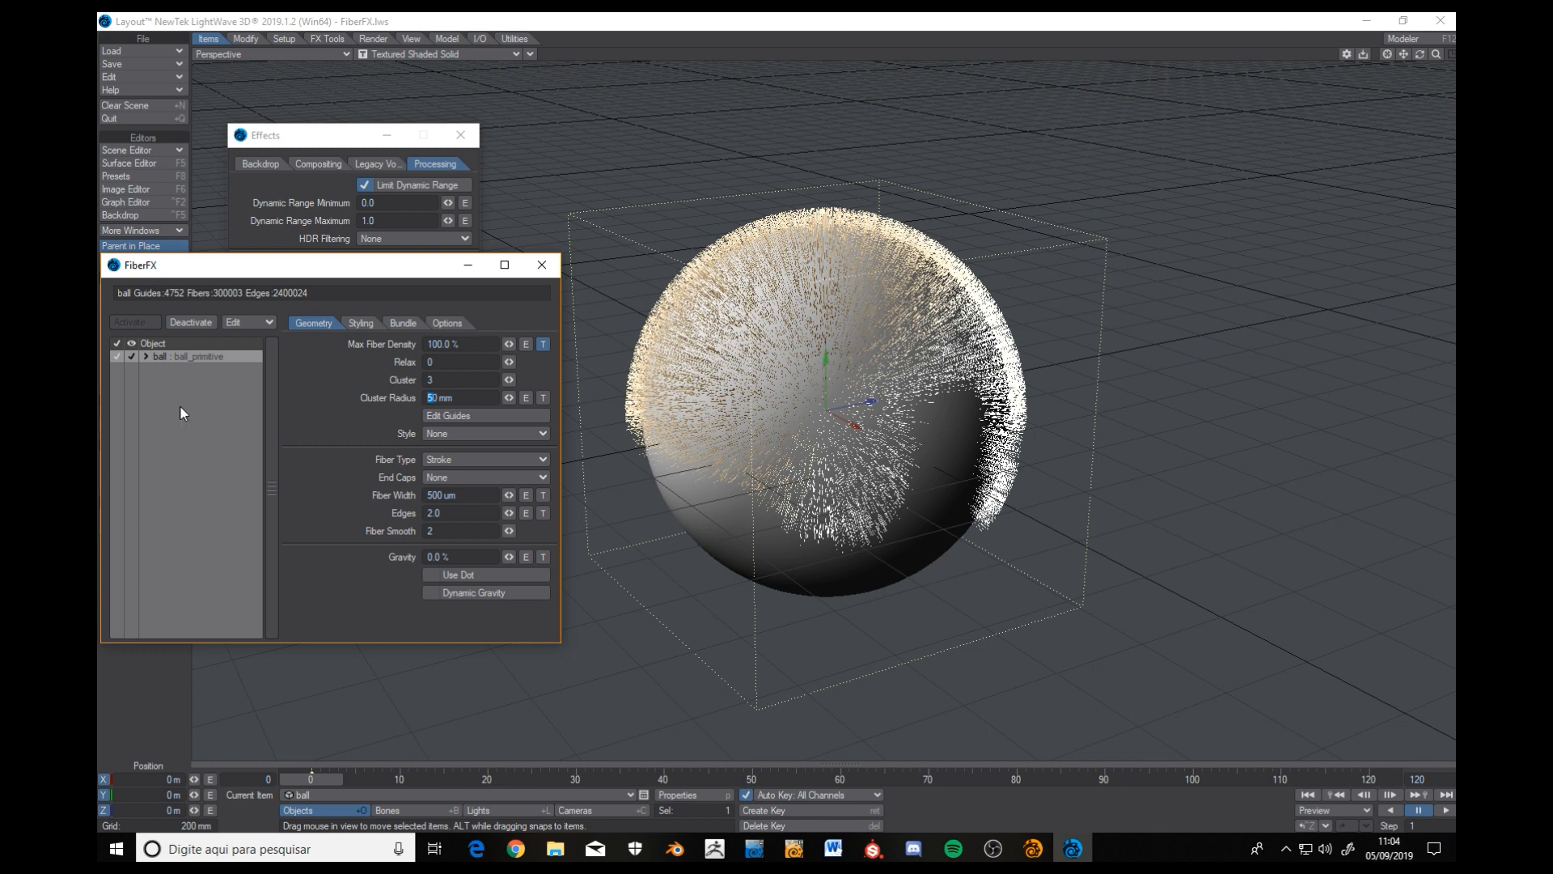
pyautogui.write('1')
pyautogui.press('Tab')
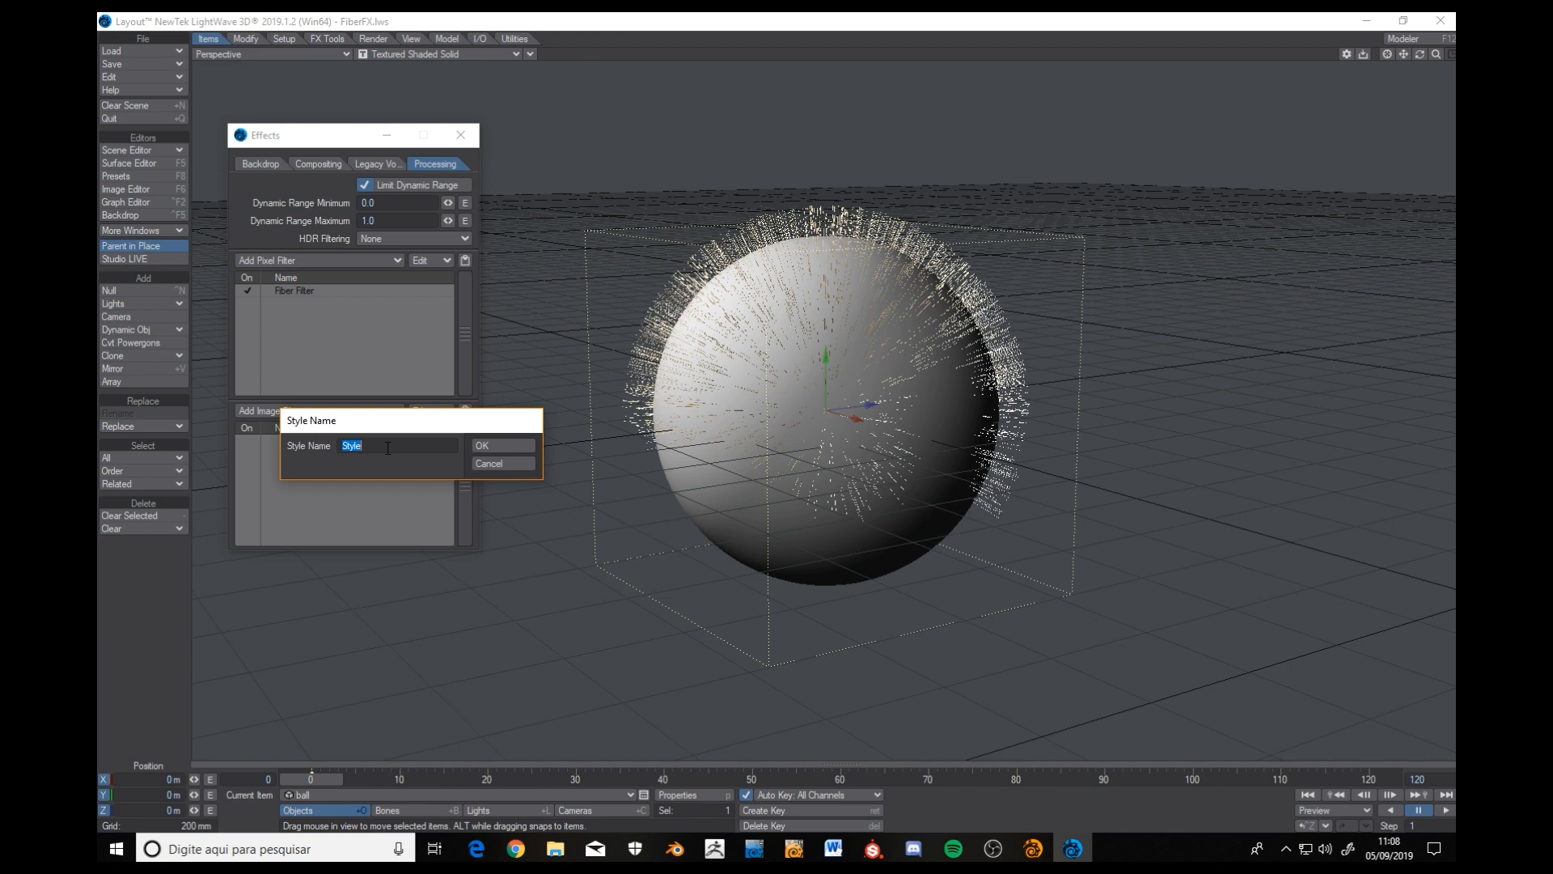
# Name the new guide style Nice Fur and move the guide editing window clear of the ball.
pyautogui.write('Nice Fur')
pyautogui.click(501, 445)
pyautogui.moveTo(331, 405); pyautogui.dragTo(286, 318)
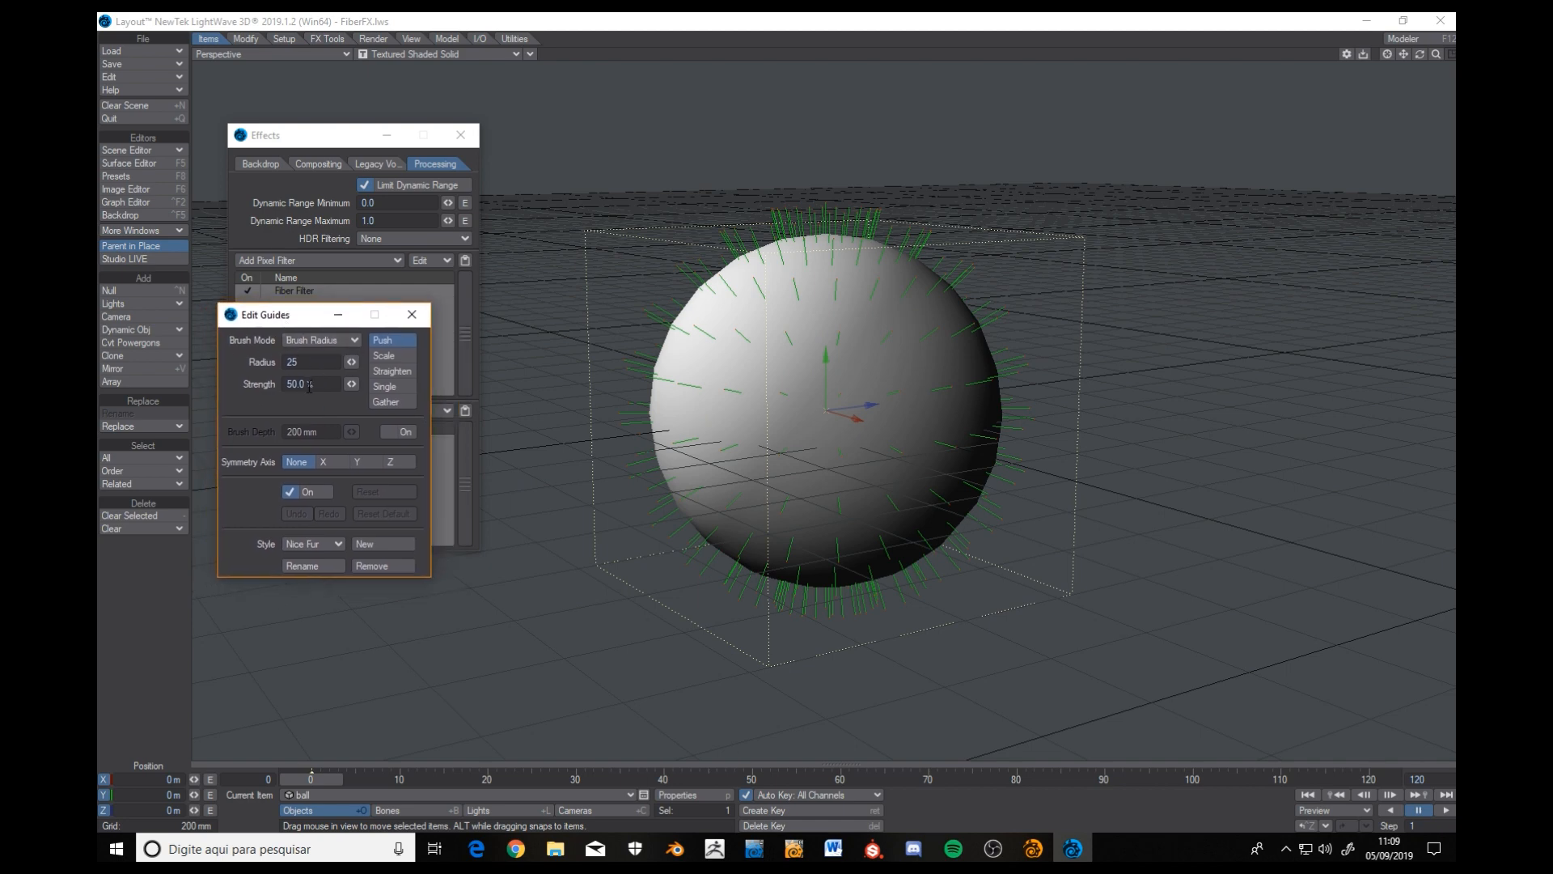
# Turn on X-axis symmetry for guide editing and set the Brush Mode to Global.
pyautogui.click(323, 462)
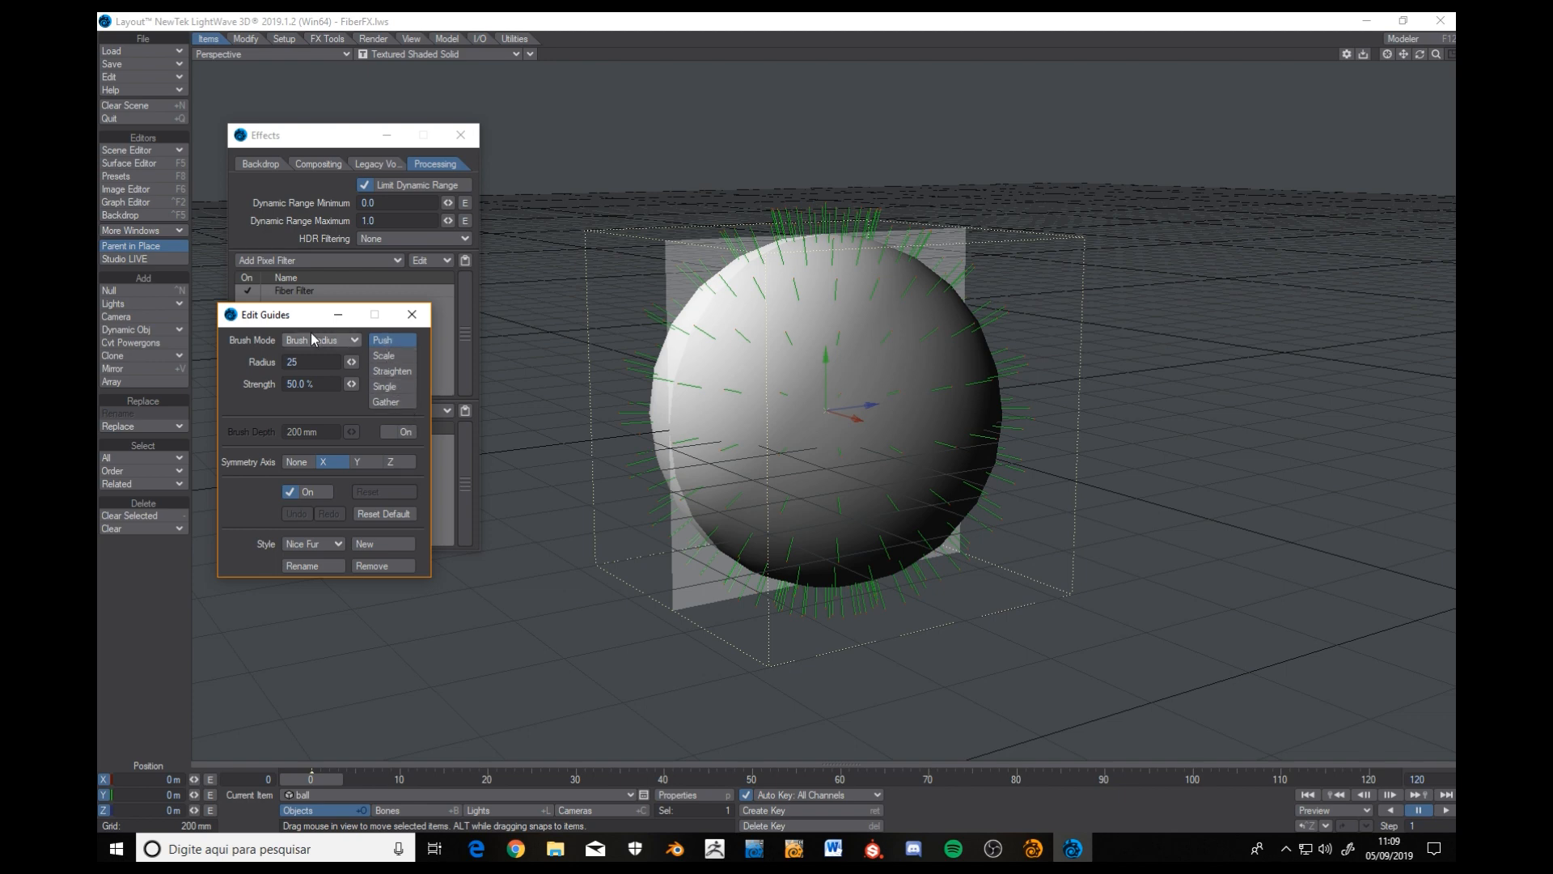
pyautogui.click(338, 344)
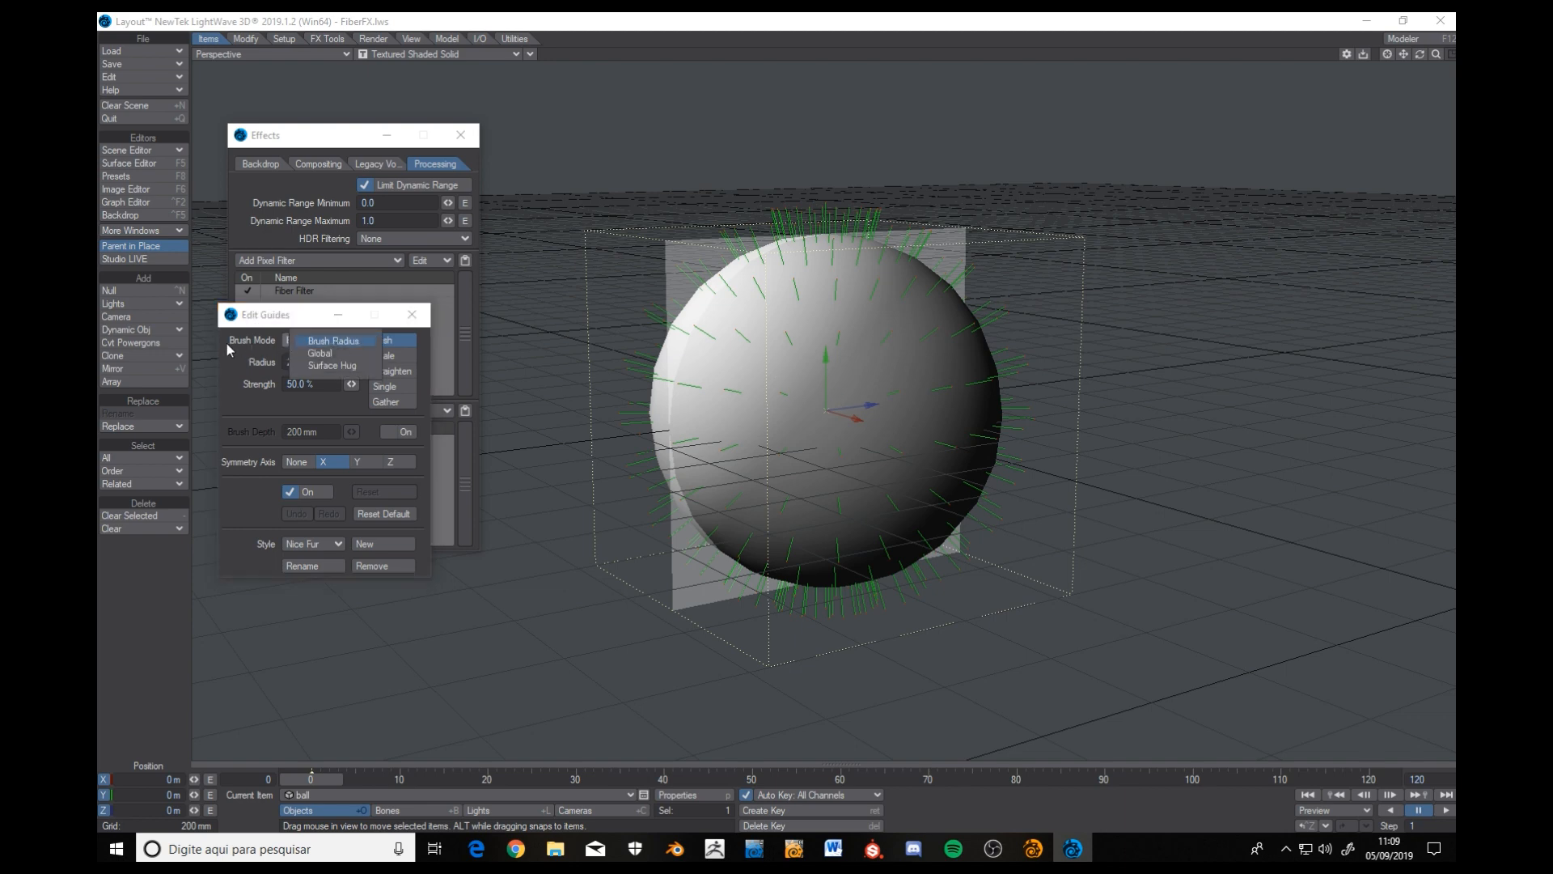
pyautogui.click(316, 353)
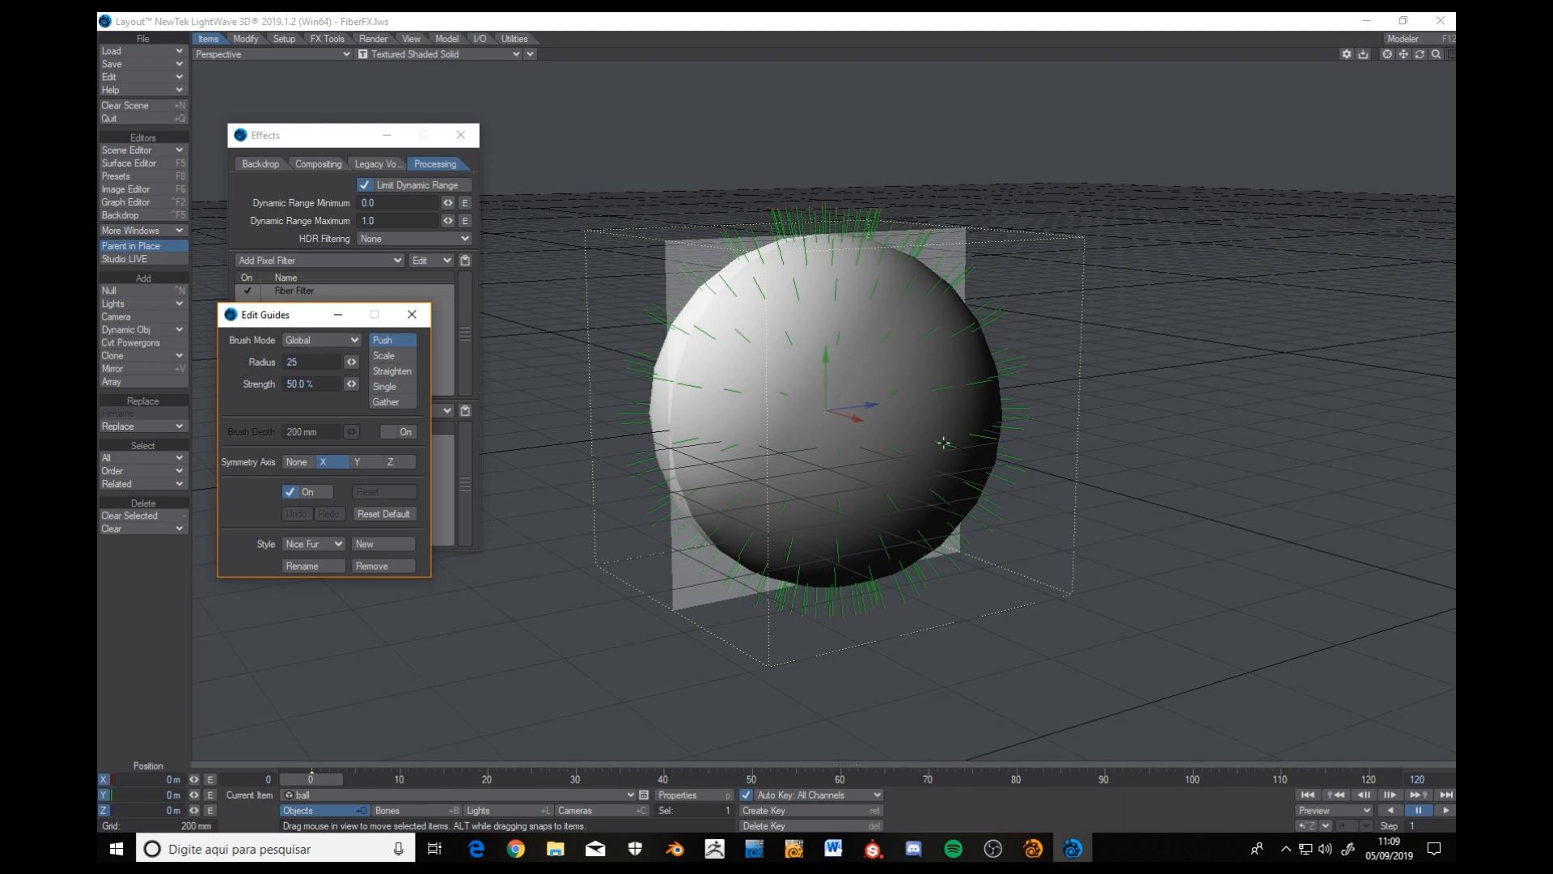
# Rescale all the ball's guides with the Scale brush and bend them sideways with the Push brush.
pyautogui.click(403, 356)
pyautogui.moveTo(934, 422); pyautogui.dragTo(1011, 437)
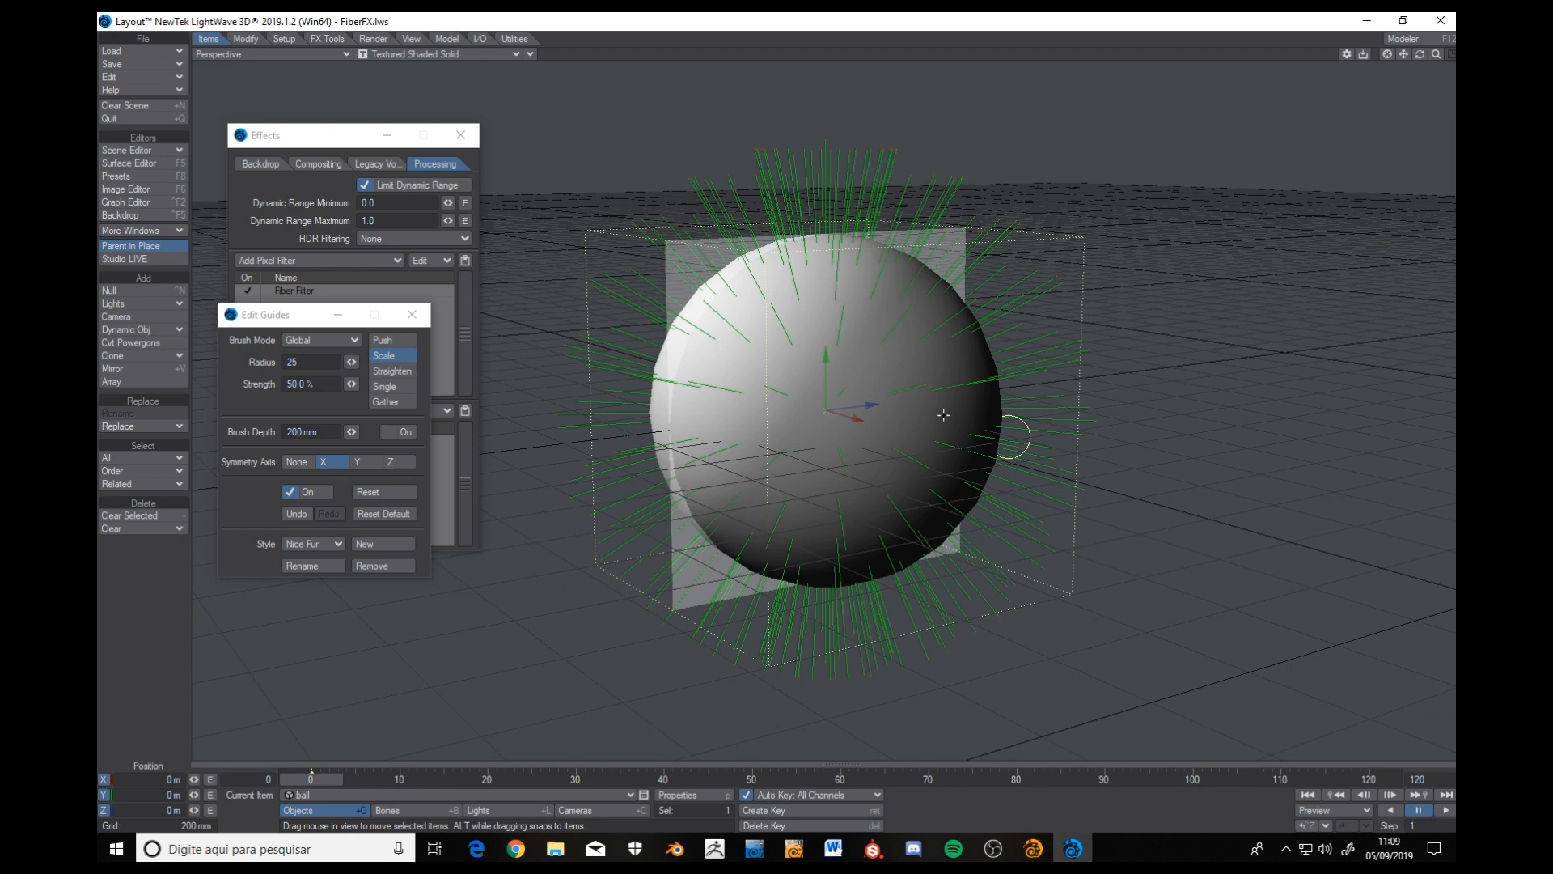
pyautogui.moveTo(1013, 437)
pyautogui.mouseDown()
pyautogui.moveTo(1085, 451)
pyautogui.moveTo(1075, 478)
pyautogui.mouseUp()
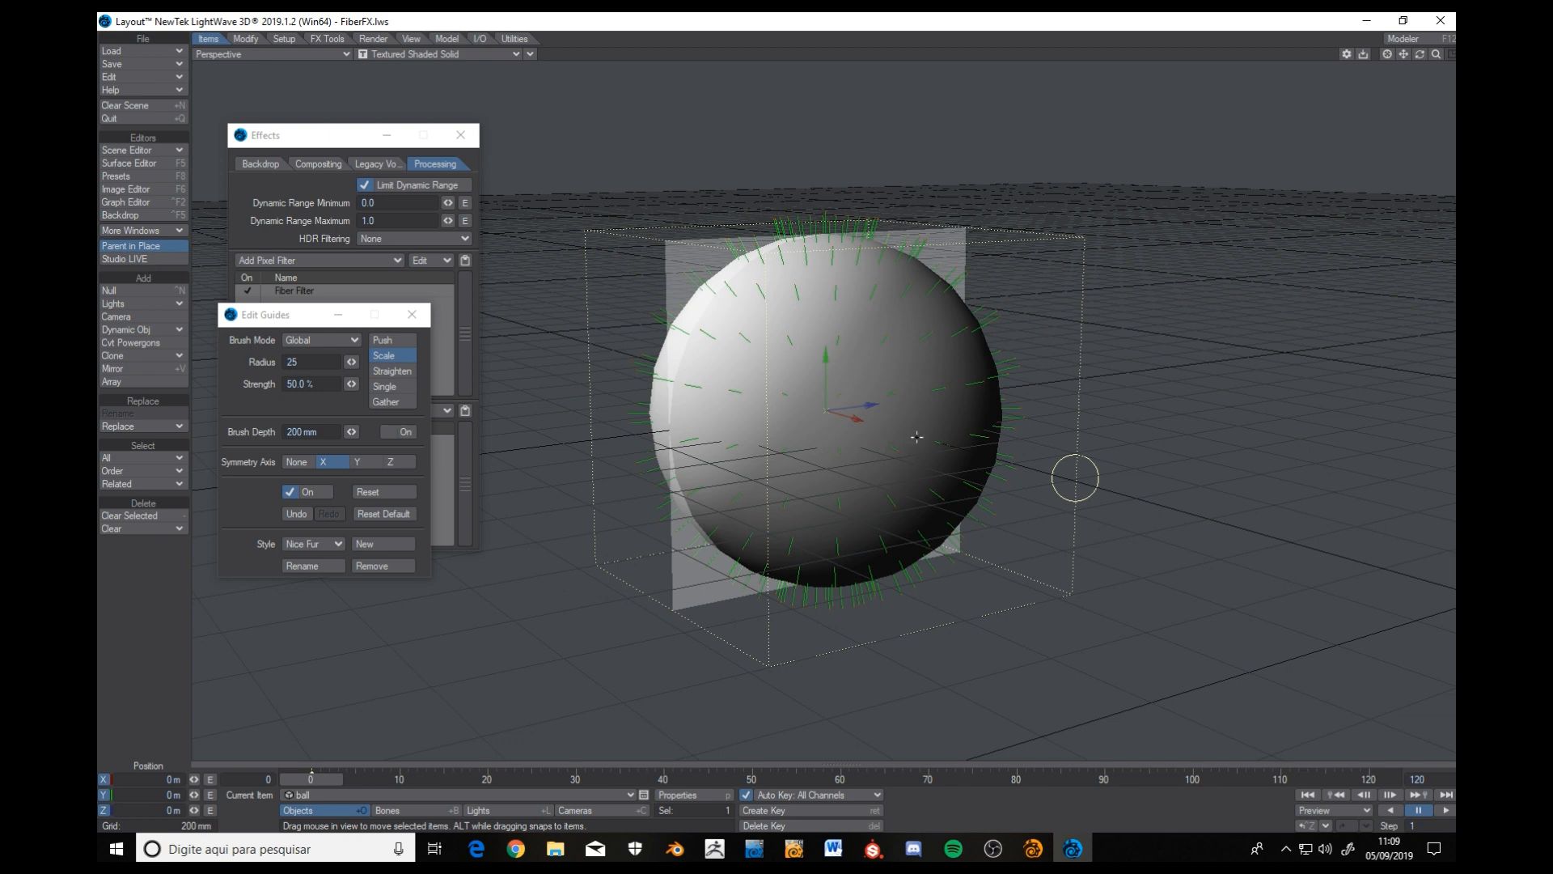
pyautogui.moveTo(925, 429); pyautogui.dragTo(954, 423)
pyautogui.click(394, 342)
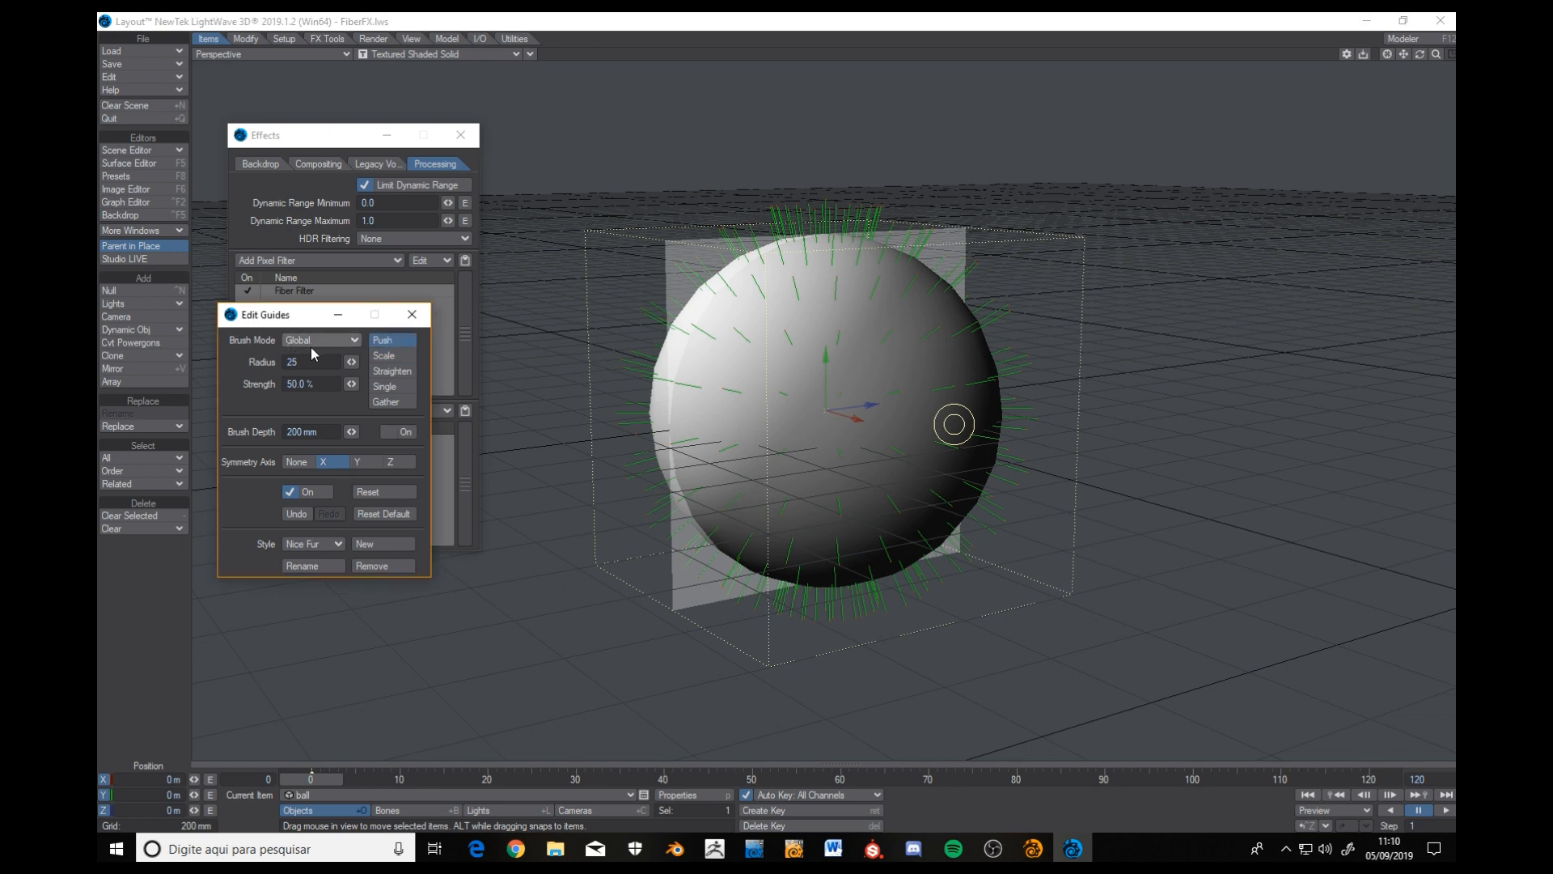
pyautogui.moveTo(896, 270)
pyautogui.mouseDown()
pyautogui.moveTo(919, 264)
pyautogui.moveTo(924, 278)
pyautogui.mouseUp()
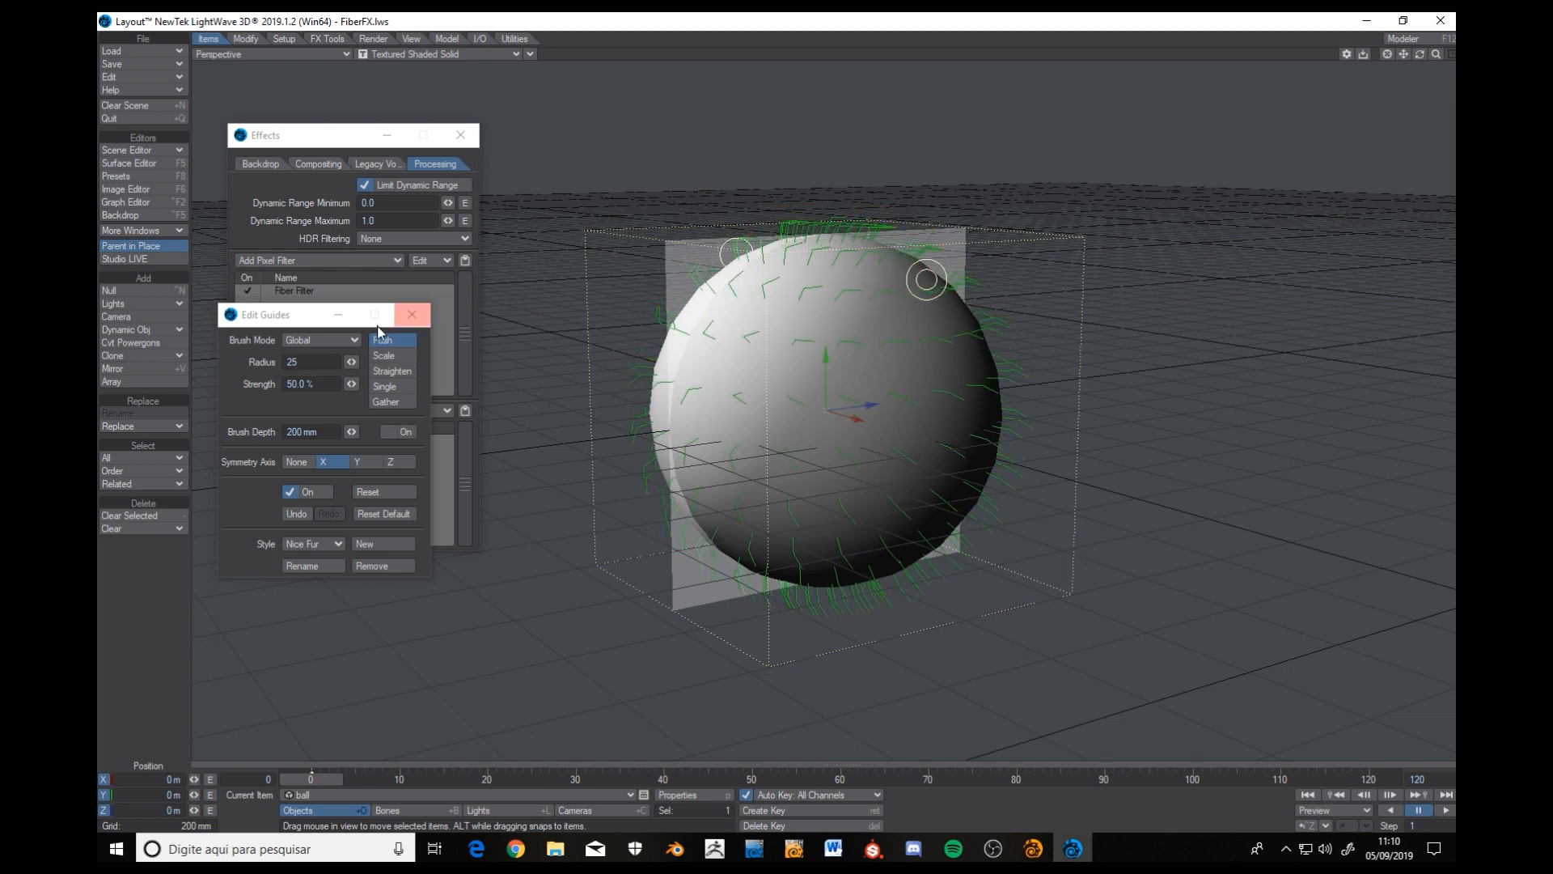
# Set the guide brush to Brush Radius mode with the Scale operation and a Radius of 86.
pyautogui.click(323, 338)
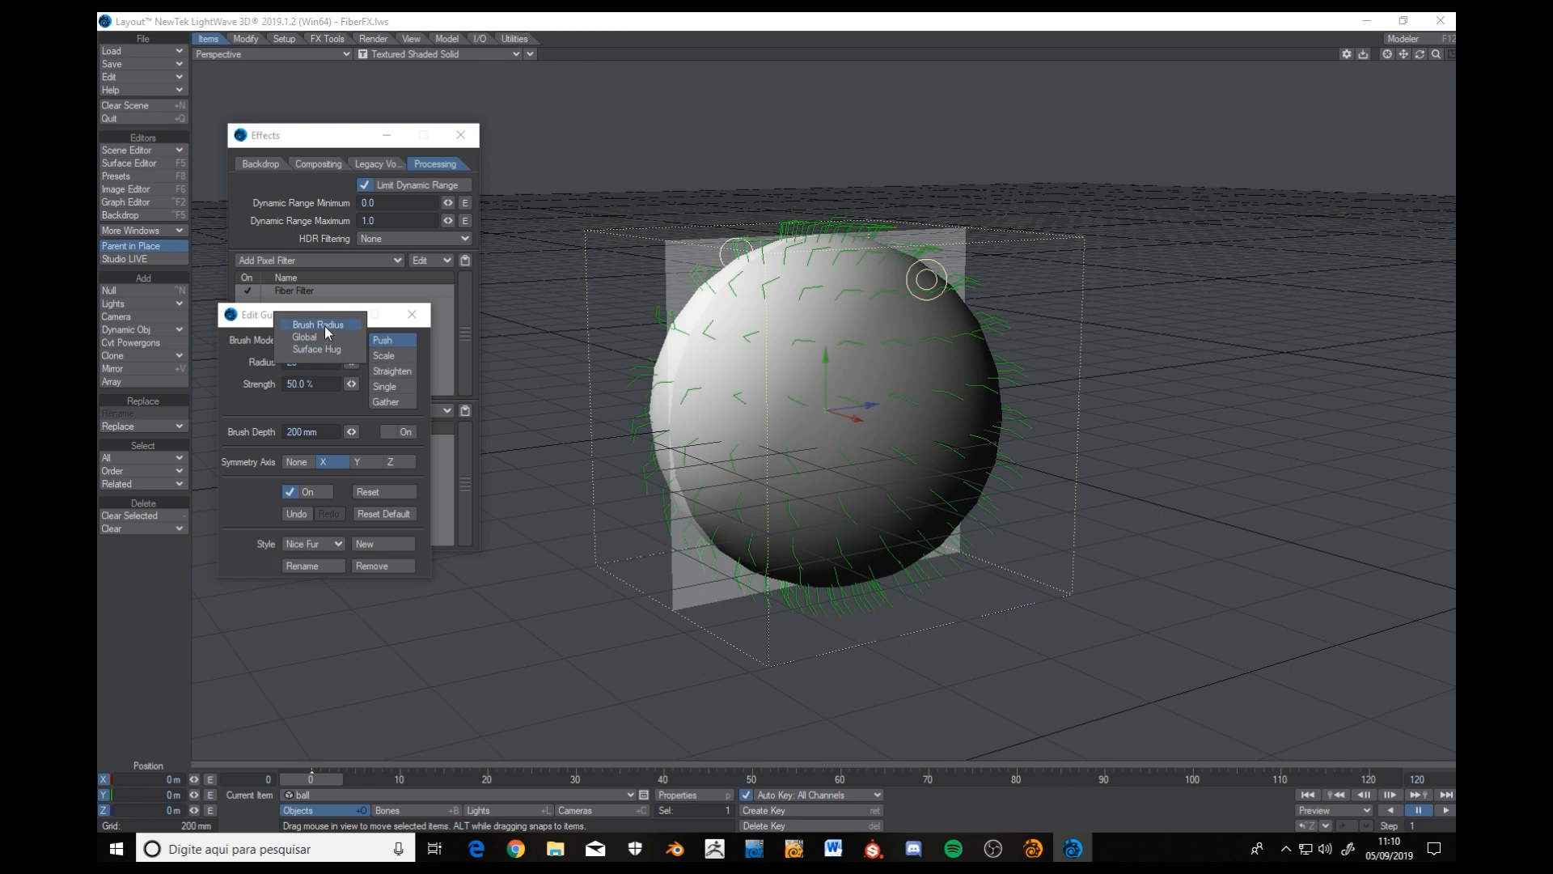
pyautogui.click(324, 327)
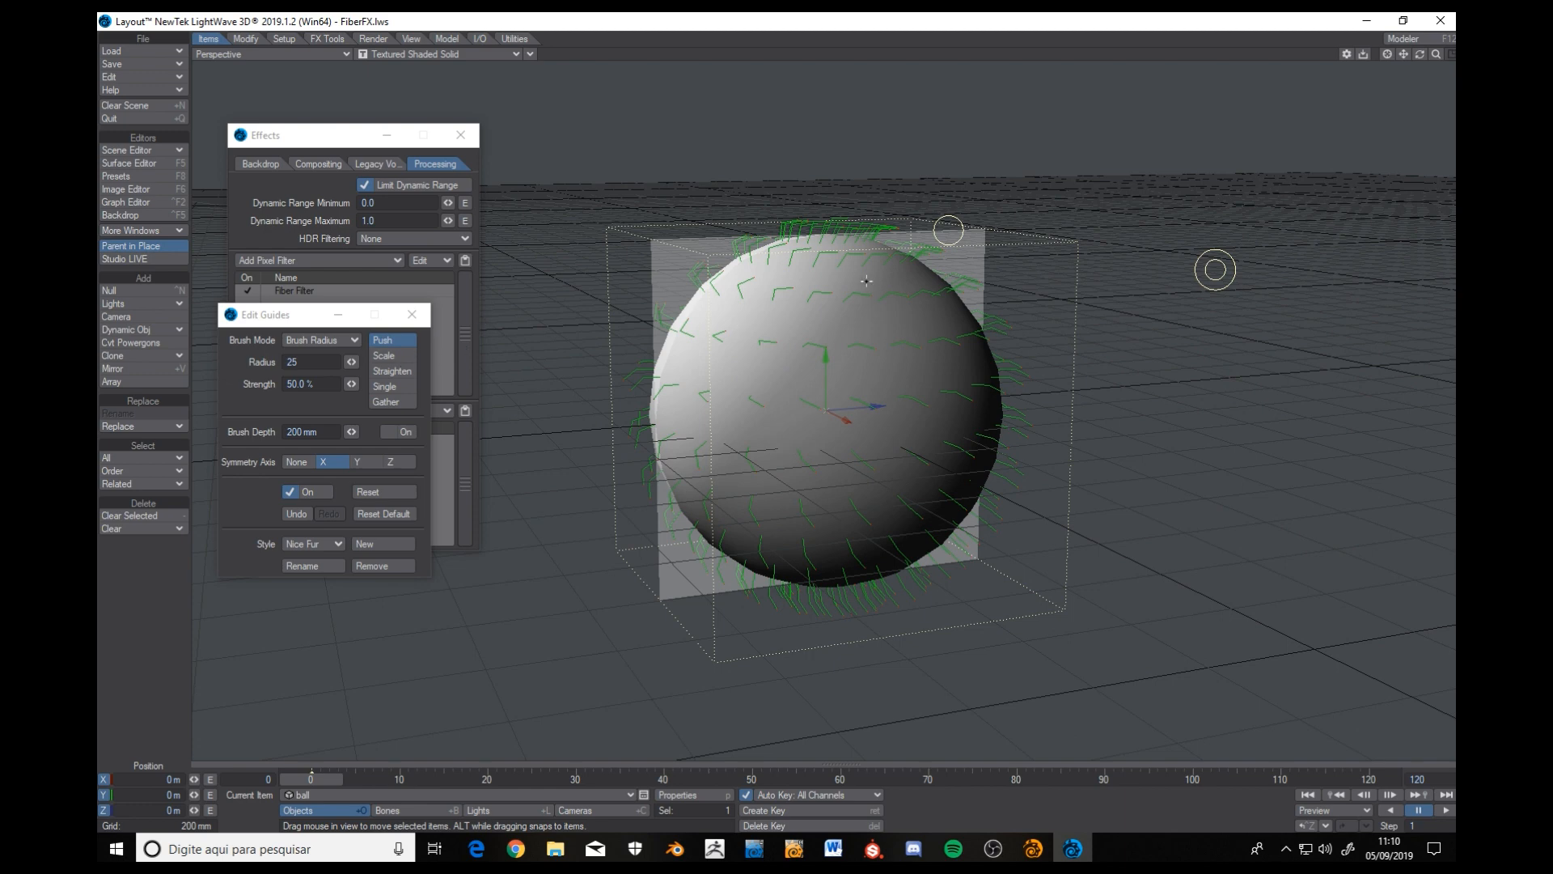
pyautogui.click(390, 356)
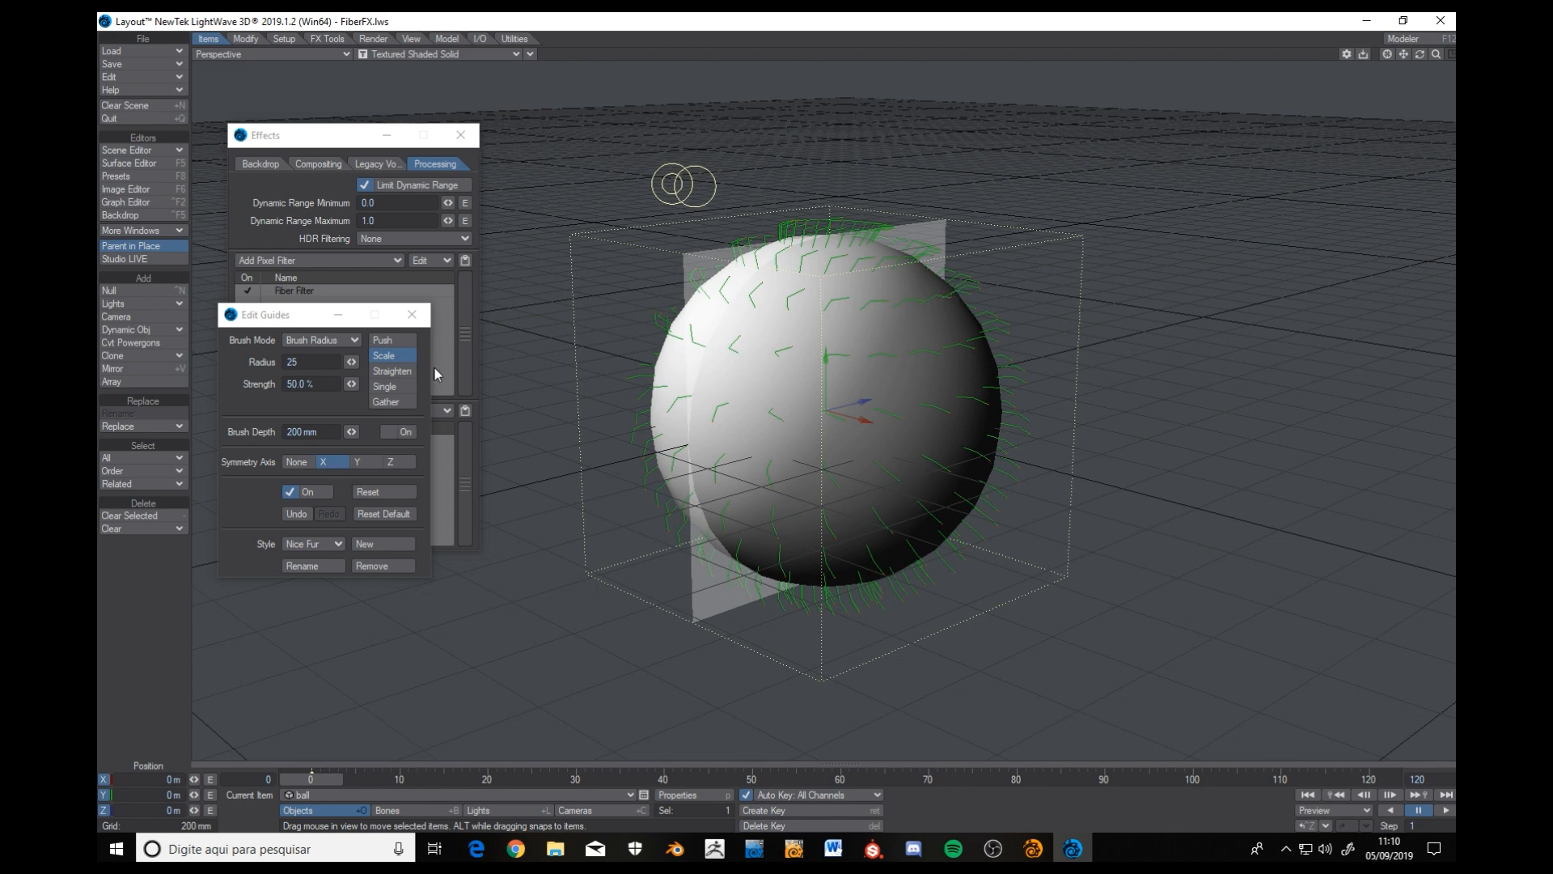
pyautogui.moveTo(351, 362); pyautogui.dragTo(412, 361)
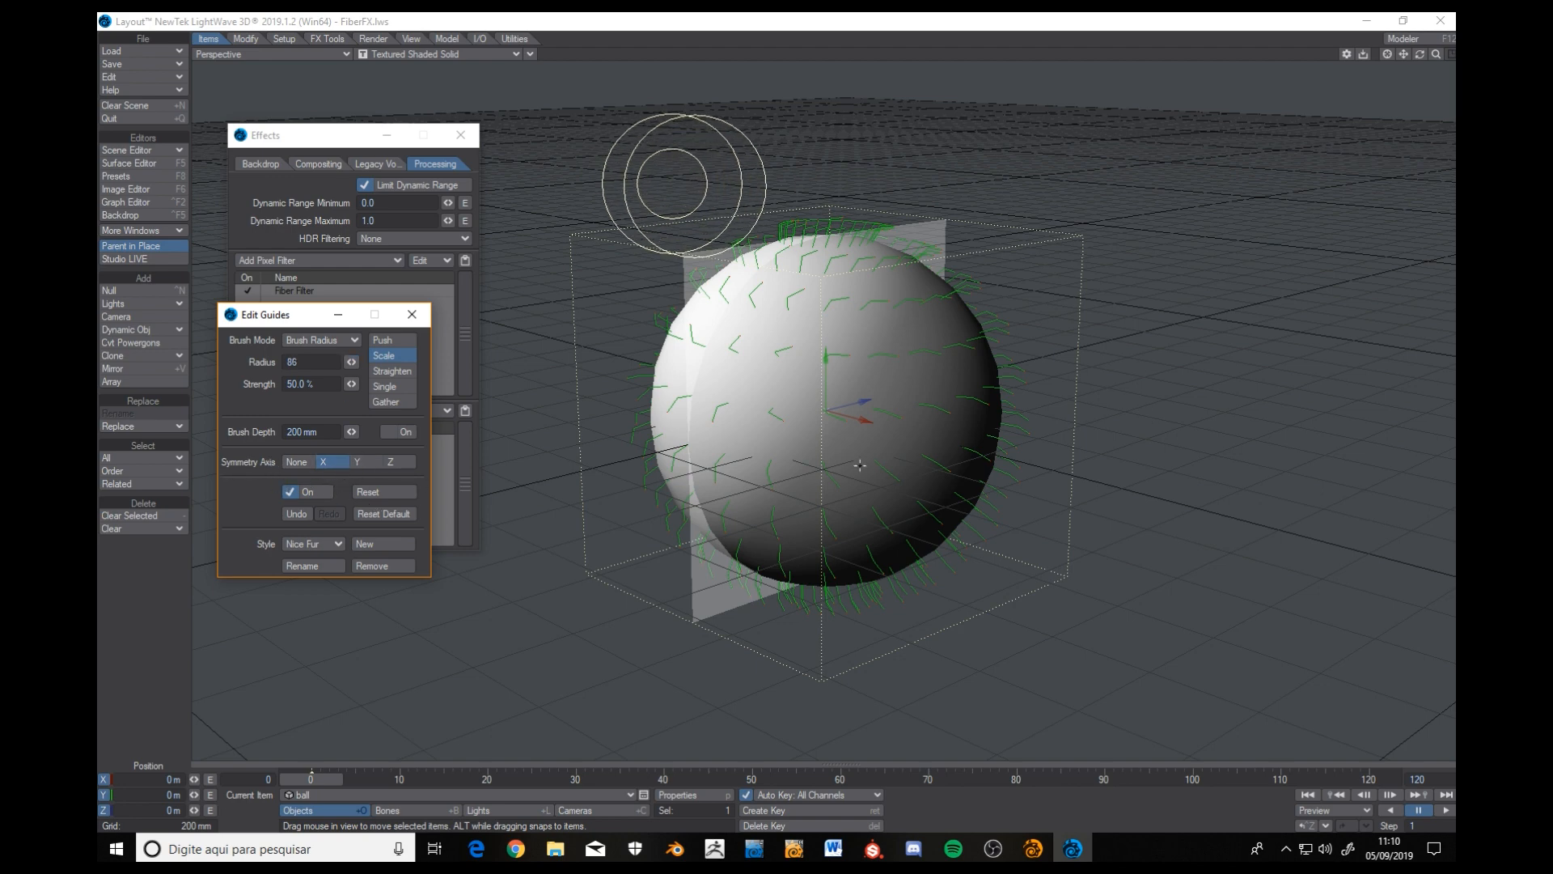
# Brush over the guides on the upper part of the ball with Scale to lengthen them locally.
pyautogui.keyDown('alt'); pyautogui.moveTo(809, 388); pyautogui.dragTo(882, 421); pyautogui.keyUp('alt')
pyautogui.moveTo(1420, 54); pyautogui.dragTo(1410, 62)
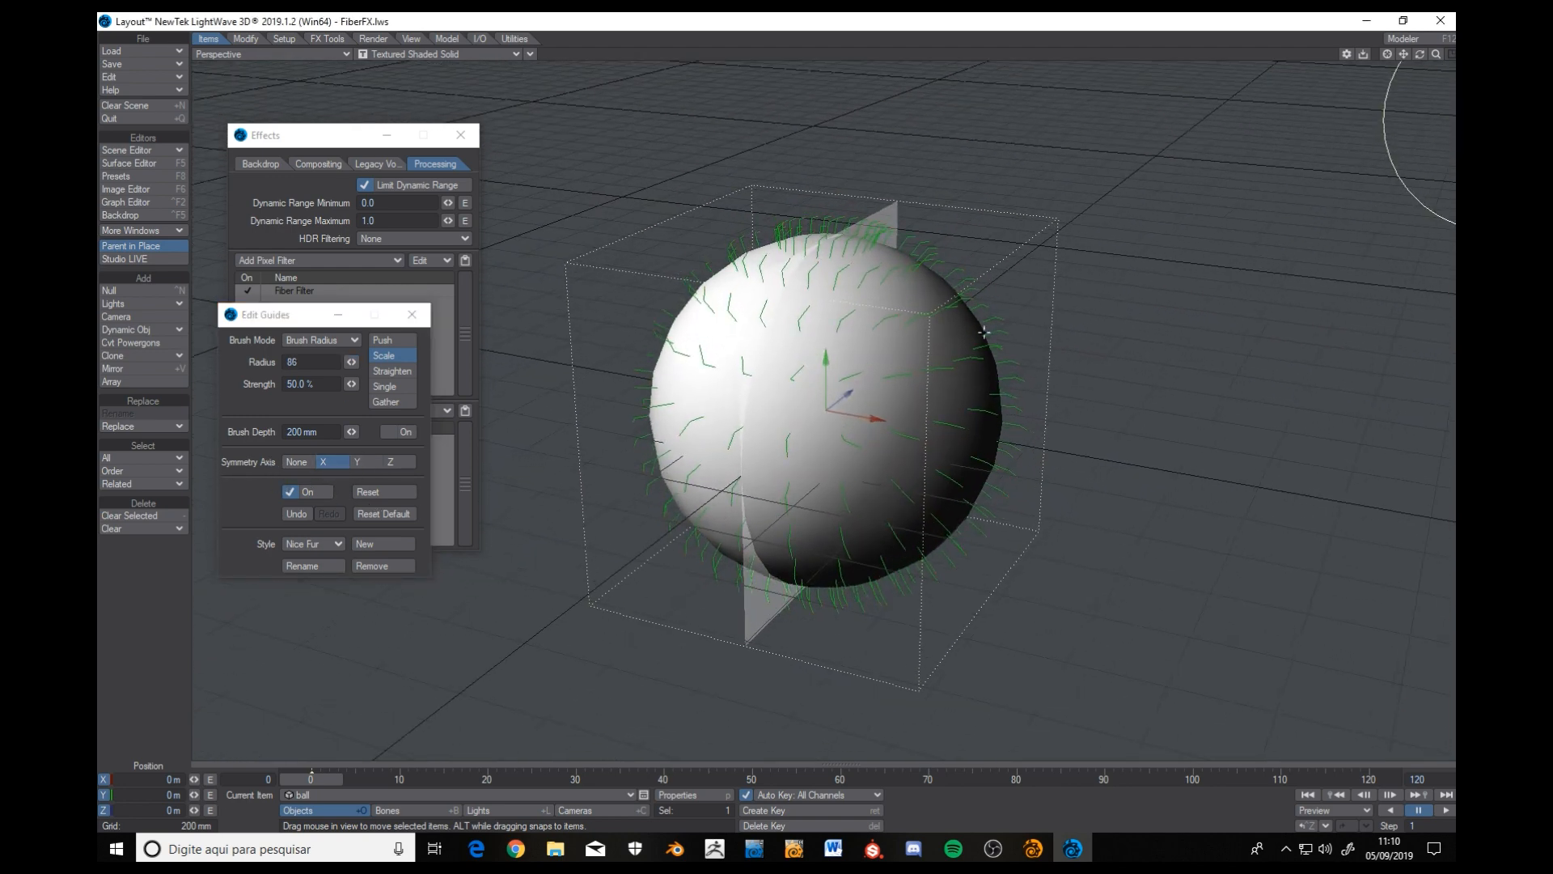
pyautogui.moveTo(990, 327); pyautogui.dragTo(1014, 346)
pyautogui.moveTo(1420, 54)
pyautogui.mouseDown()
pyautogui.moveTo(1444, 81)
pyautogui.moveTo(1428, 92)
pyautogui.moveTo(1428, 32)
pyautogui.mouseUp()
pyautogui.moveTo(838, 229)
pyautogui.mouseDown()
pyautogui.moveTo(801, 195)
pyautogui.moveTo(807, 226)
pyautogui.mouseUp()
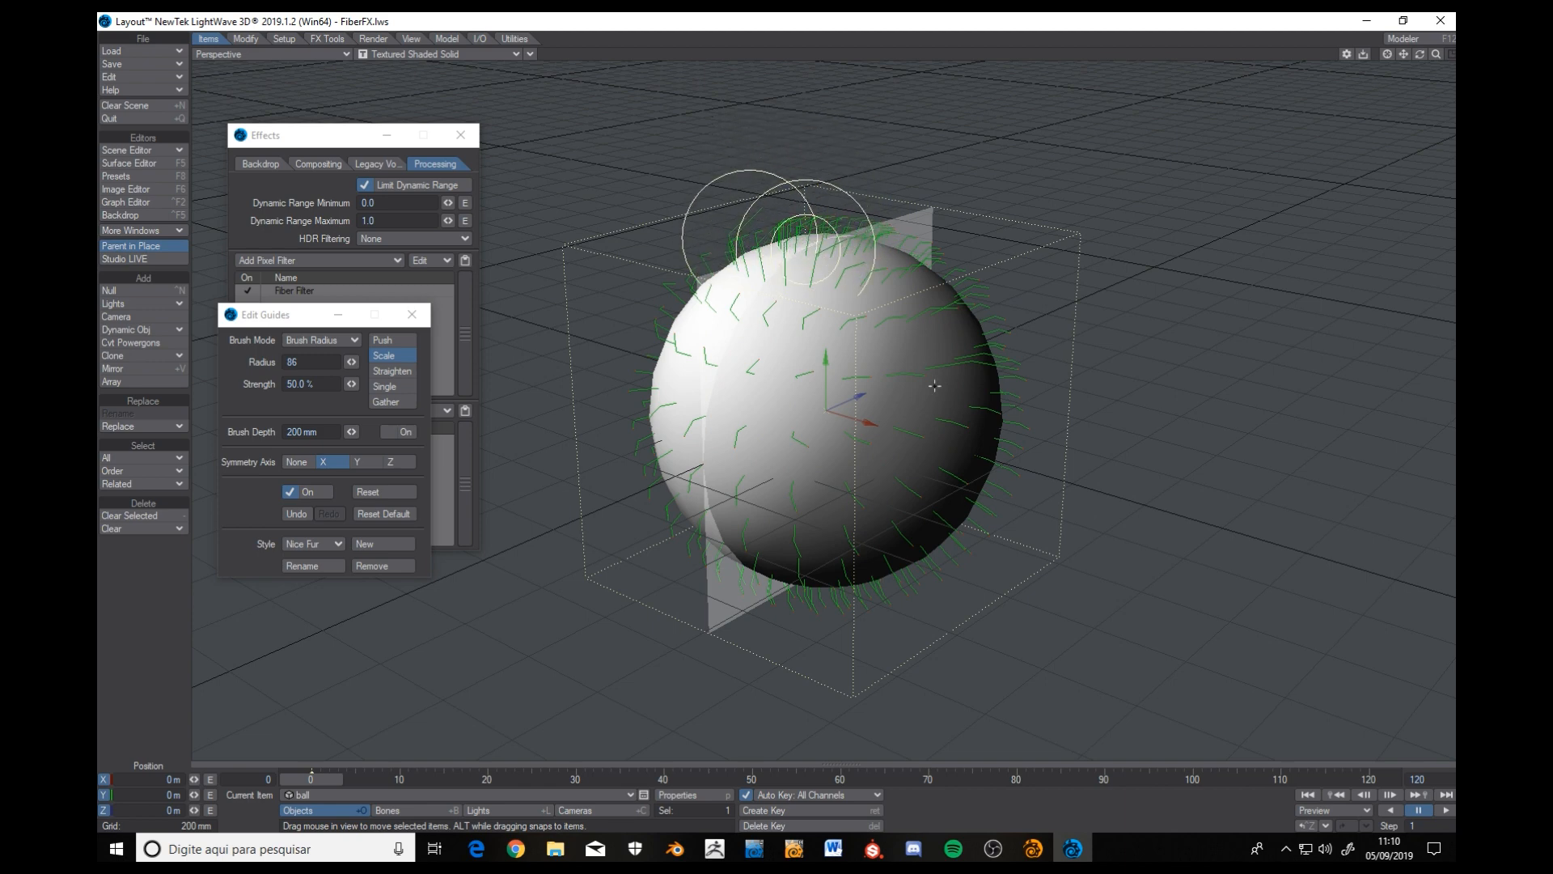
pyautogui.moveTo(1420, 54); pyautogui.dragTo(1388, 44)
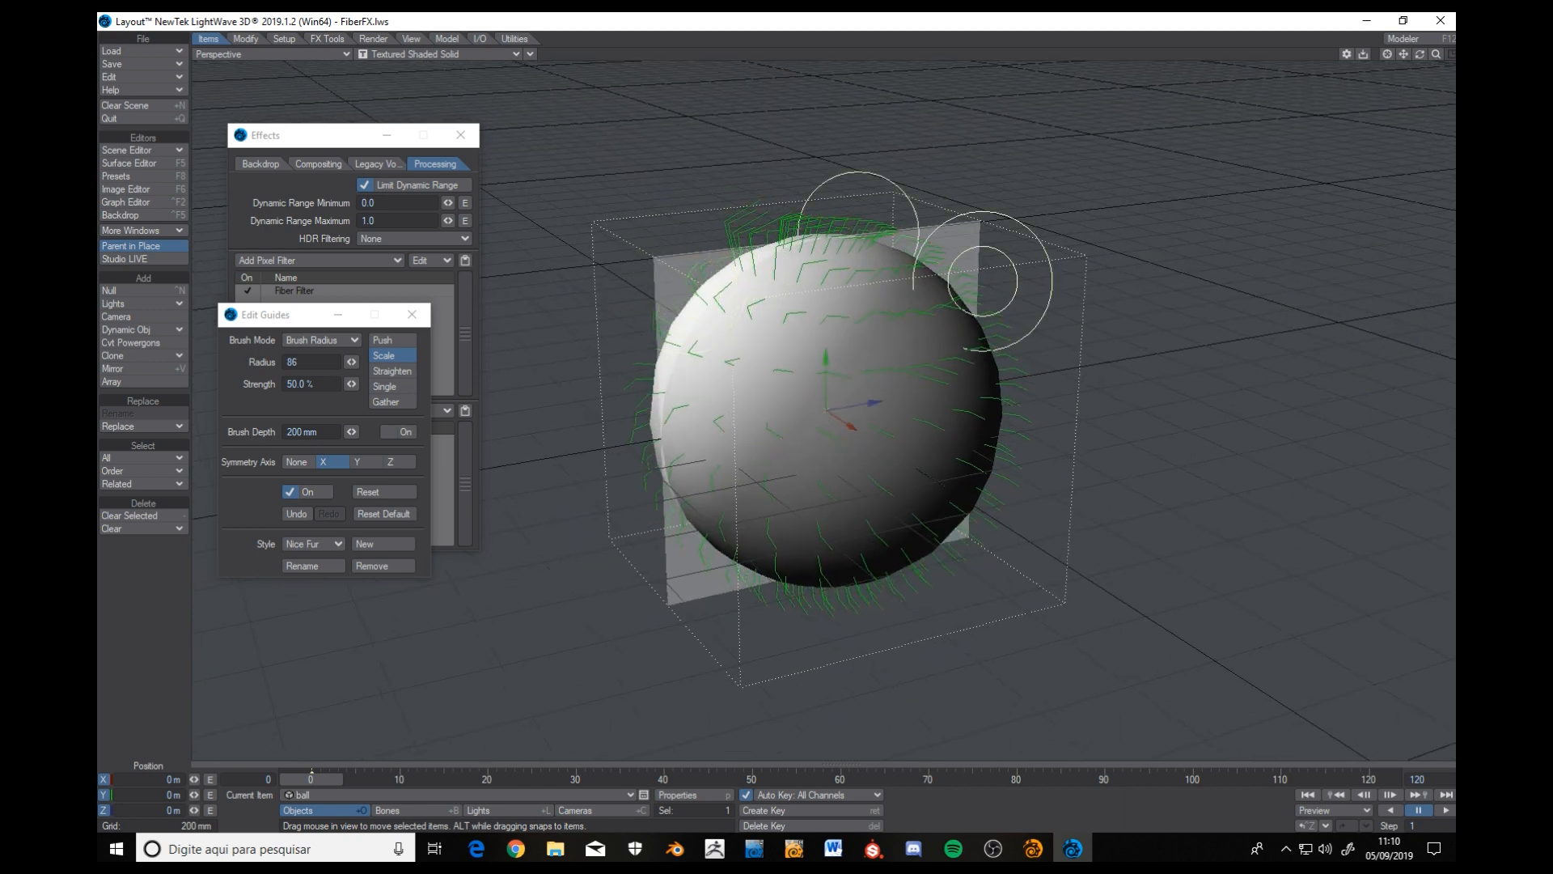
pyautogui.moveTo(1011, 394)
pyautogui.keyDown('alt'); pyautogui.mouseDown()
pyautogui.moveTo(771, 213)
pyautogui.moveTo(657, 227)
pyautogui.mouseUp(); pyautogui.keyUp('alt')
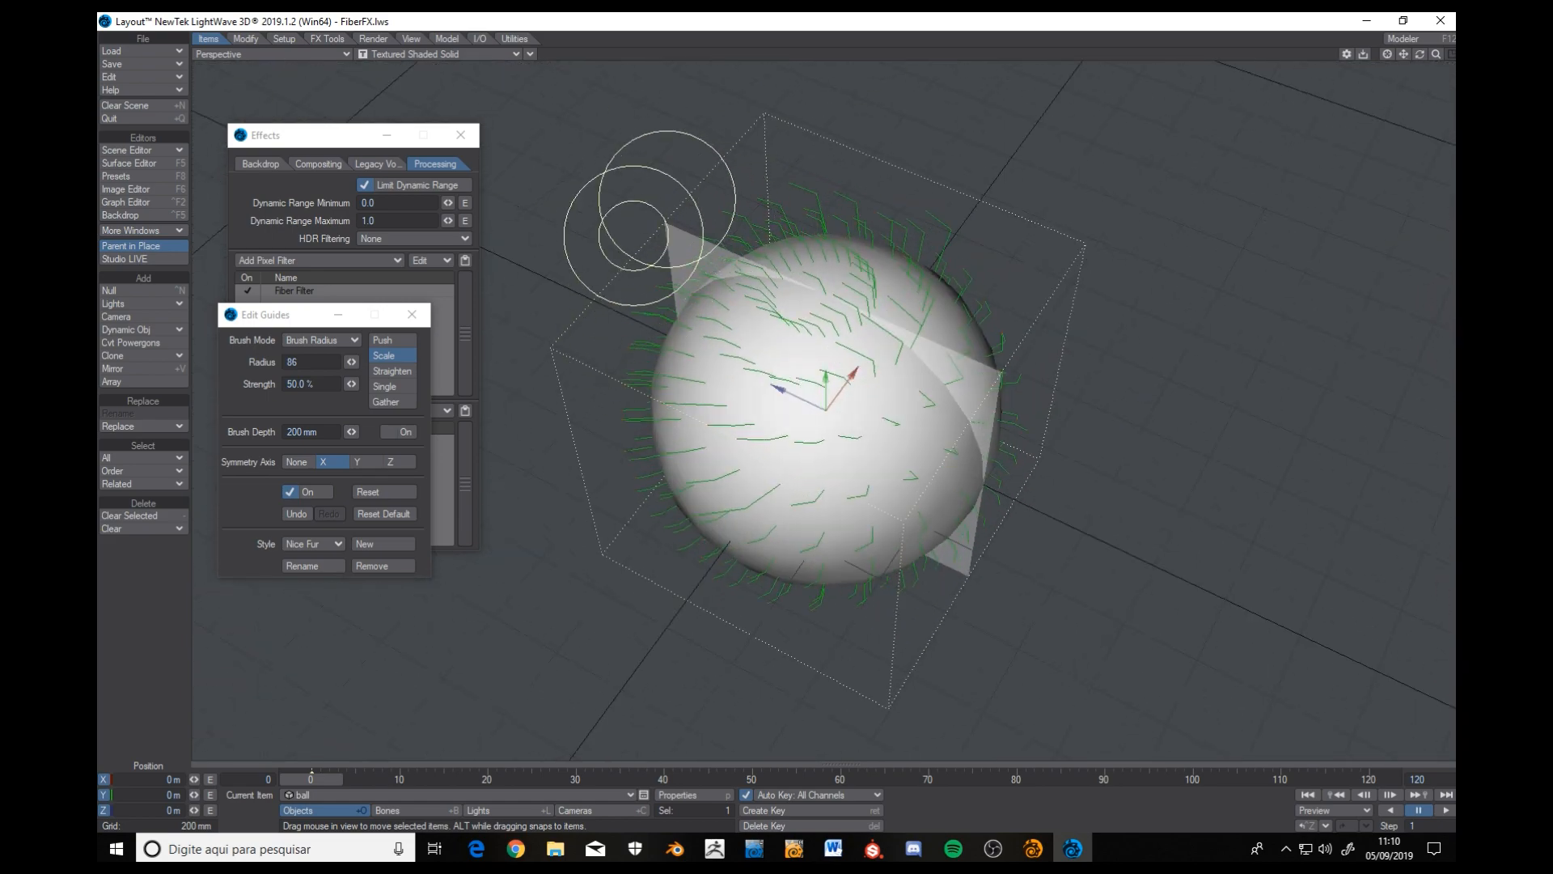
pyautogui.moveTo(627, 314)
pyautogui.keyDown('alt'); pyautogui.mouseDown()
pyautogui.moveTo(776, 462)
pyautogui.moveTo(857, 493)
pyautogui.mouseUp(); pyautogui.keyUp('alt')
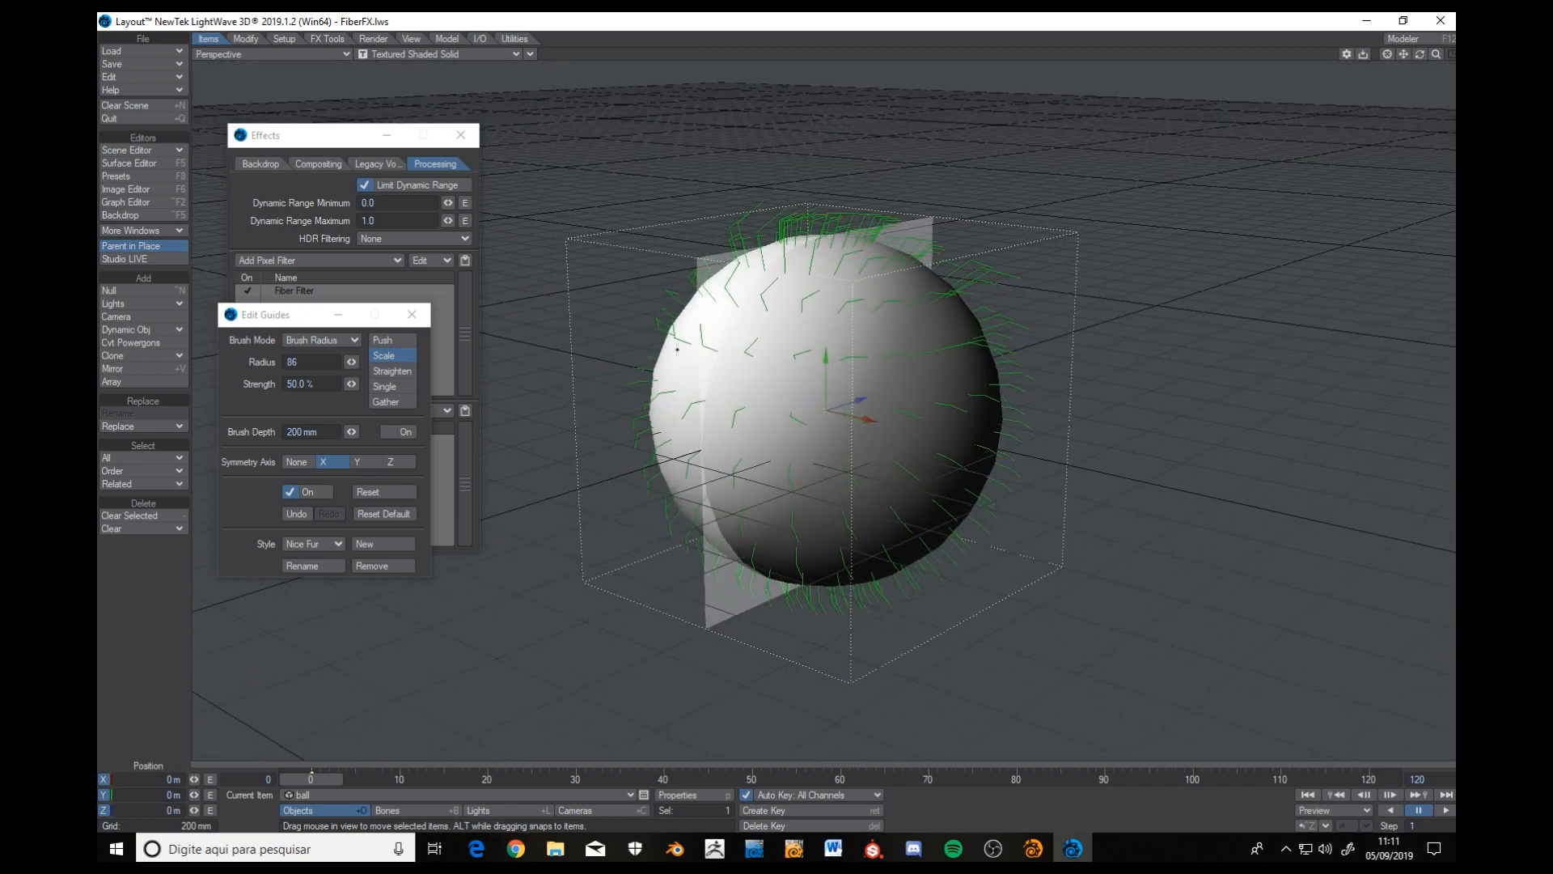
# Comb the guides around the upper part of the ball with the Push brush from several angles.
pyautogui.click(382, 340)
pyautogui.keyDown('alt'); pyautogui.moveTo(855, 229); pyautogui.dragTo(850, 192); pyautogui.keyUp('alt')
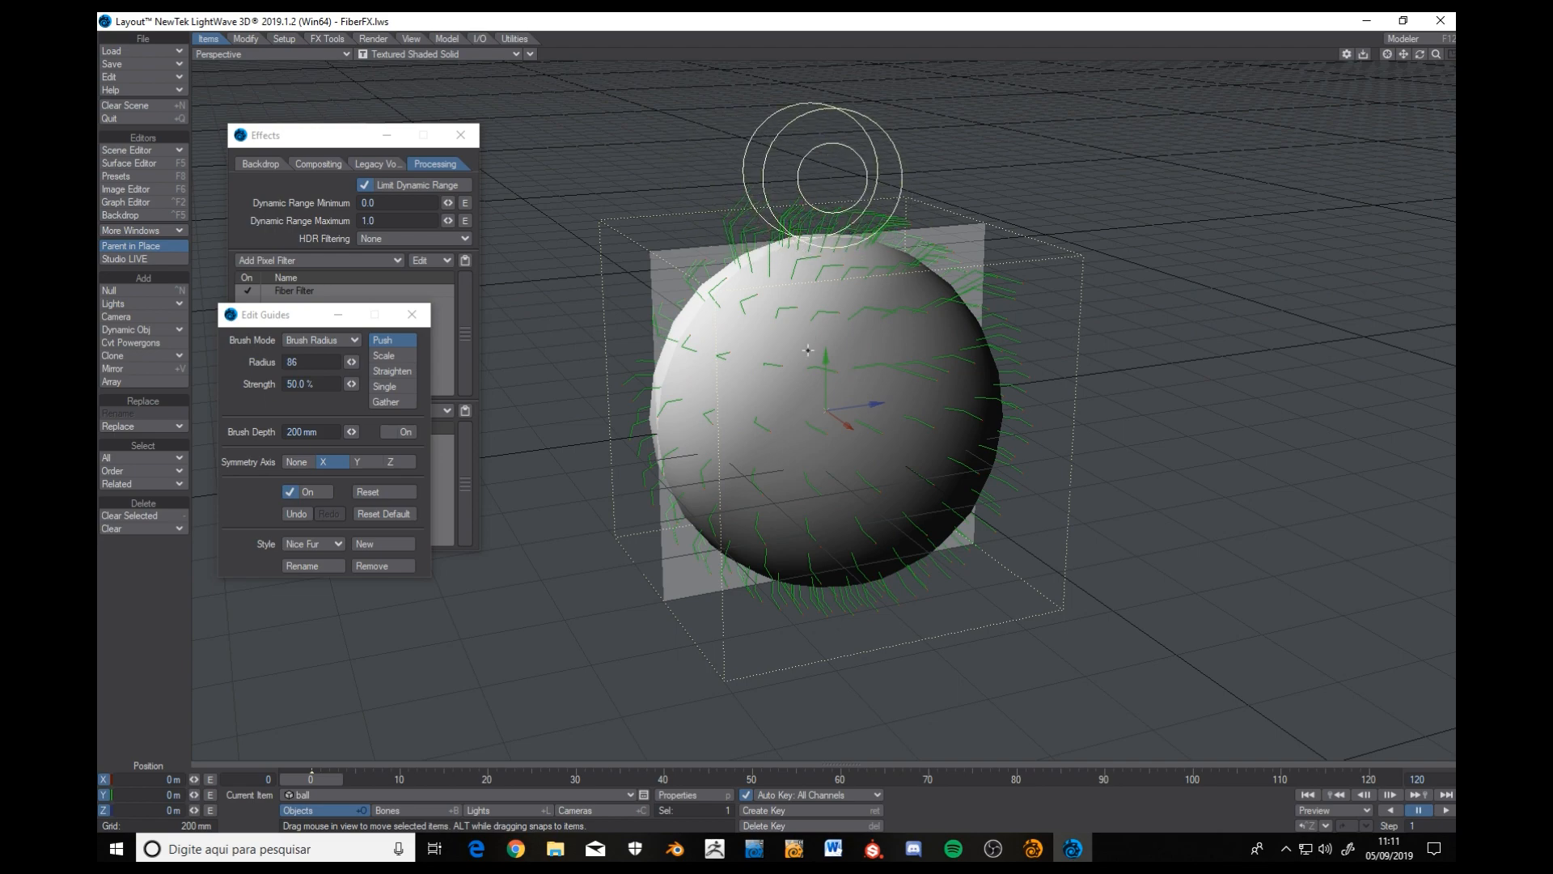
pyautogui.keyDown('alt'); pyautogui.moveTo(808, 351); pyautogui.dragTo(914, 340); pyautogui.keyUp('alt')
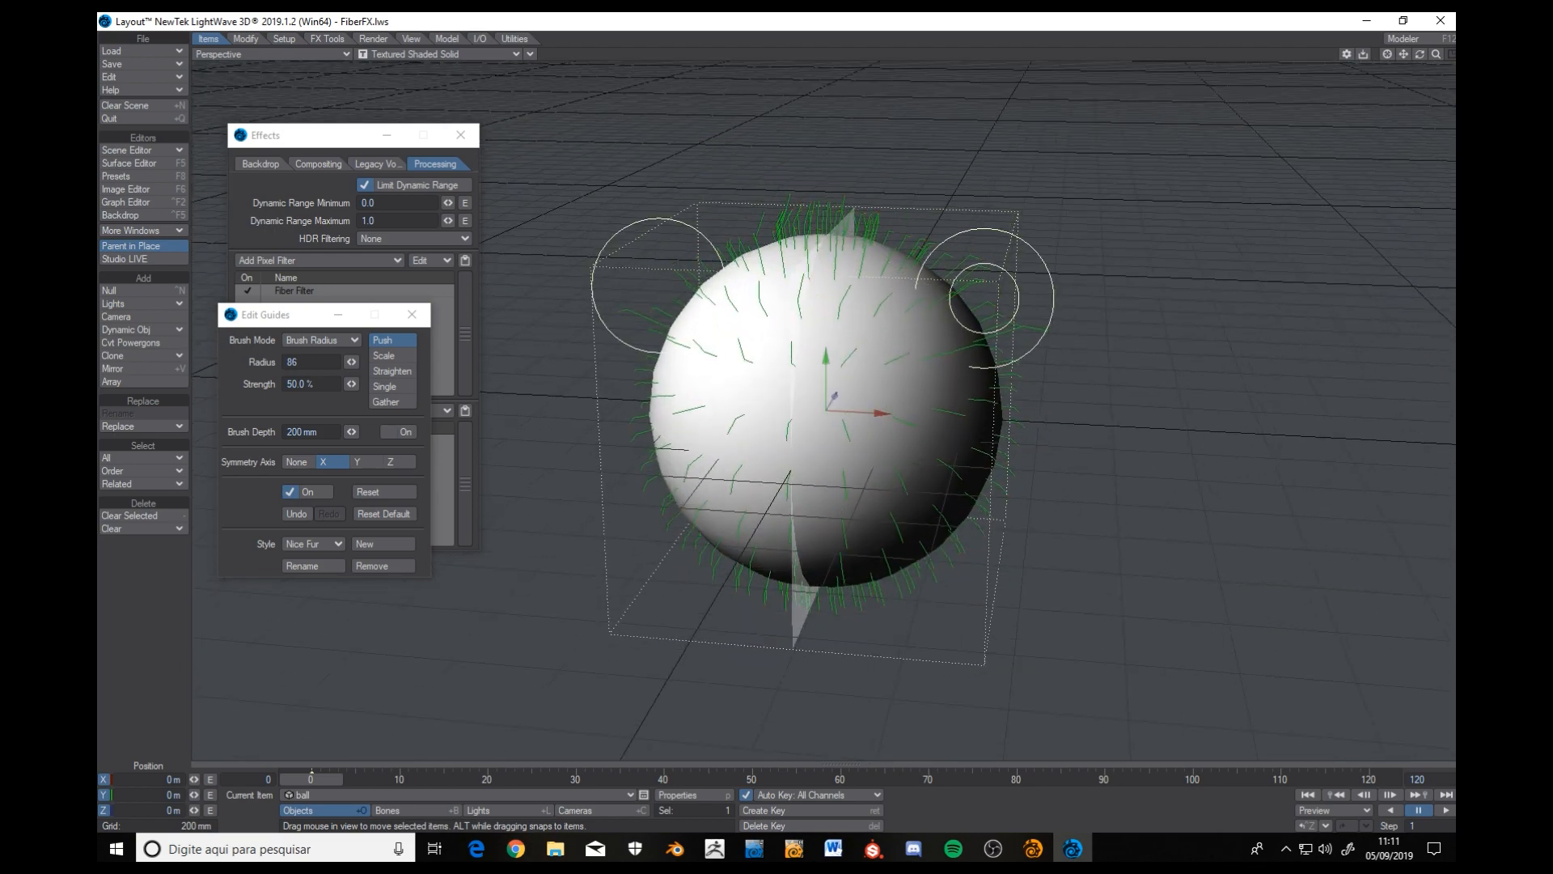
pyautogui.moveTo(957, 215)
pyautogui.keyDown('alt'); pyautogui.mouseDown()
pyautogui.moveTo(983, 227)
pyautogui.moveTo(1044, 749)
pyautogui.moveTo(884, 618)
pyautogui.mouseUp(); pyautogui.keyUp('alt')
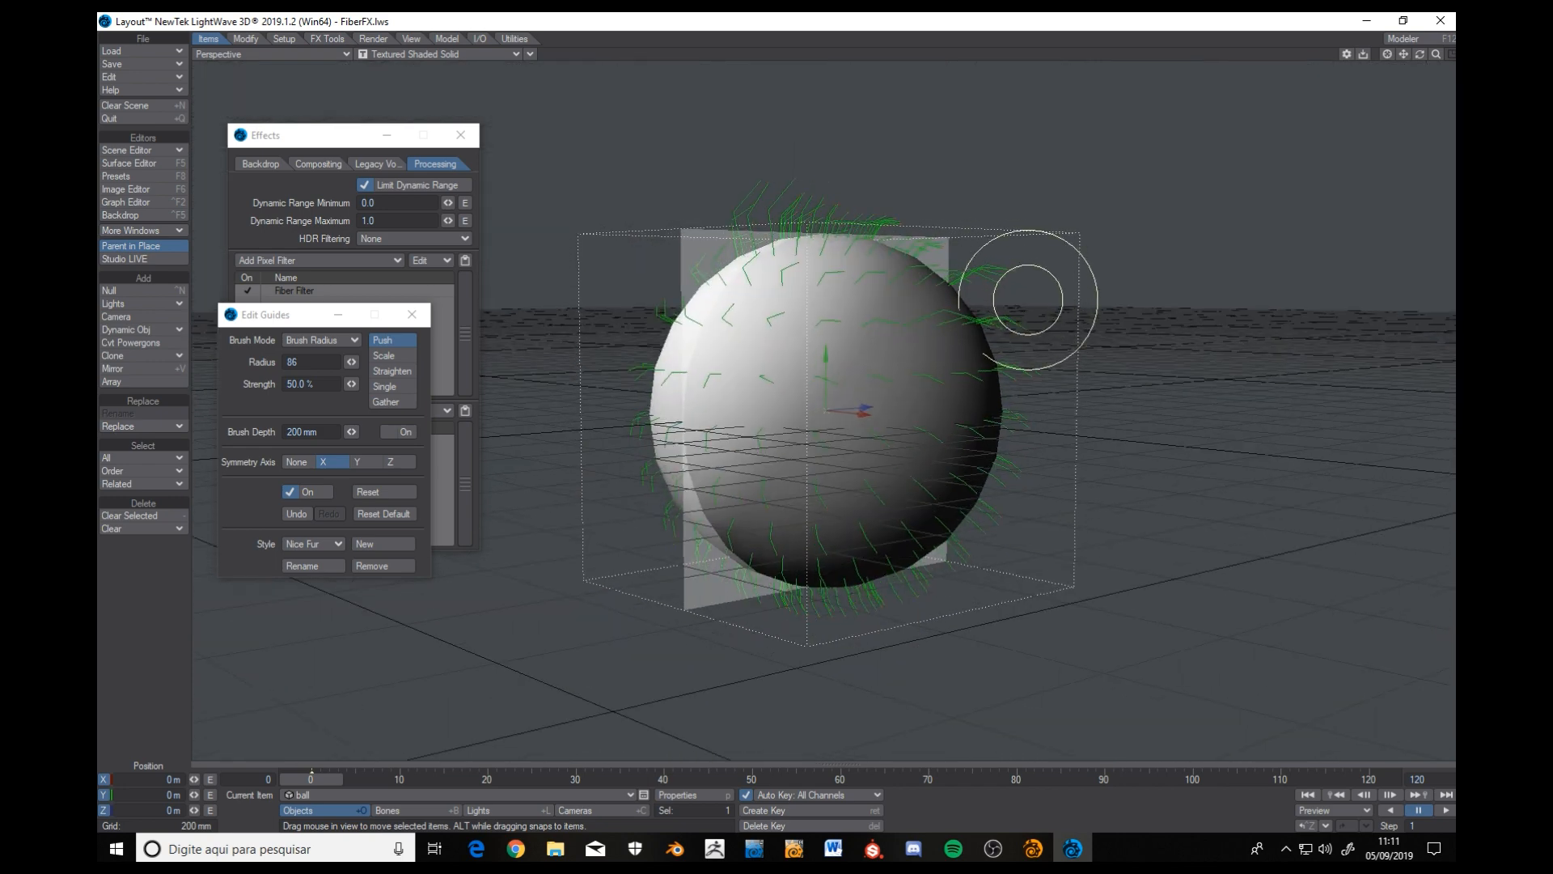
# Adjust individual guides near the top of the ball with the Single operation, working from several angles.
pyautogui.click(390, 388)
pyautogui.keyDown('alt'); pyautogui.moveTo(852, 417); pyautogui.dragTo(971, 469); pyautogui.keyUp('alt')
pyautogui.keyDown('alt'); pyautogui.moveTo(882, 162); pyautogui.dragTo(927, 191); pyautogui.keyUp('alt')
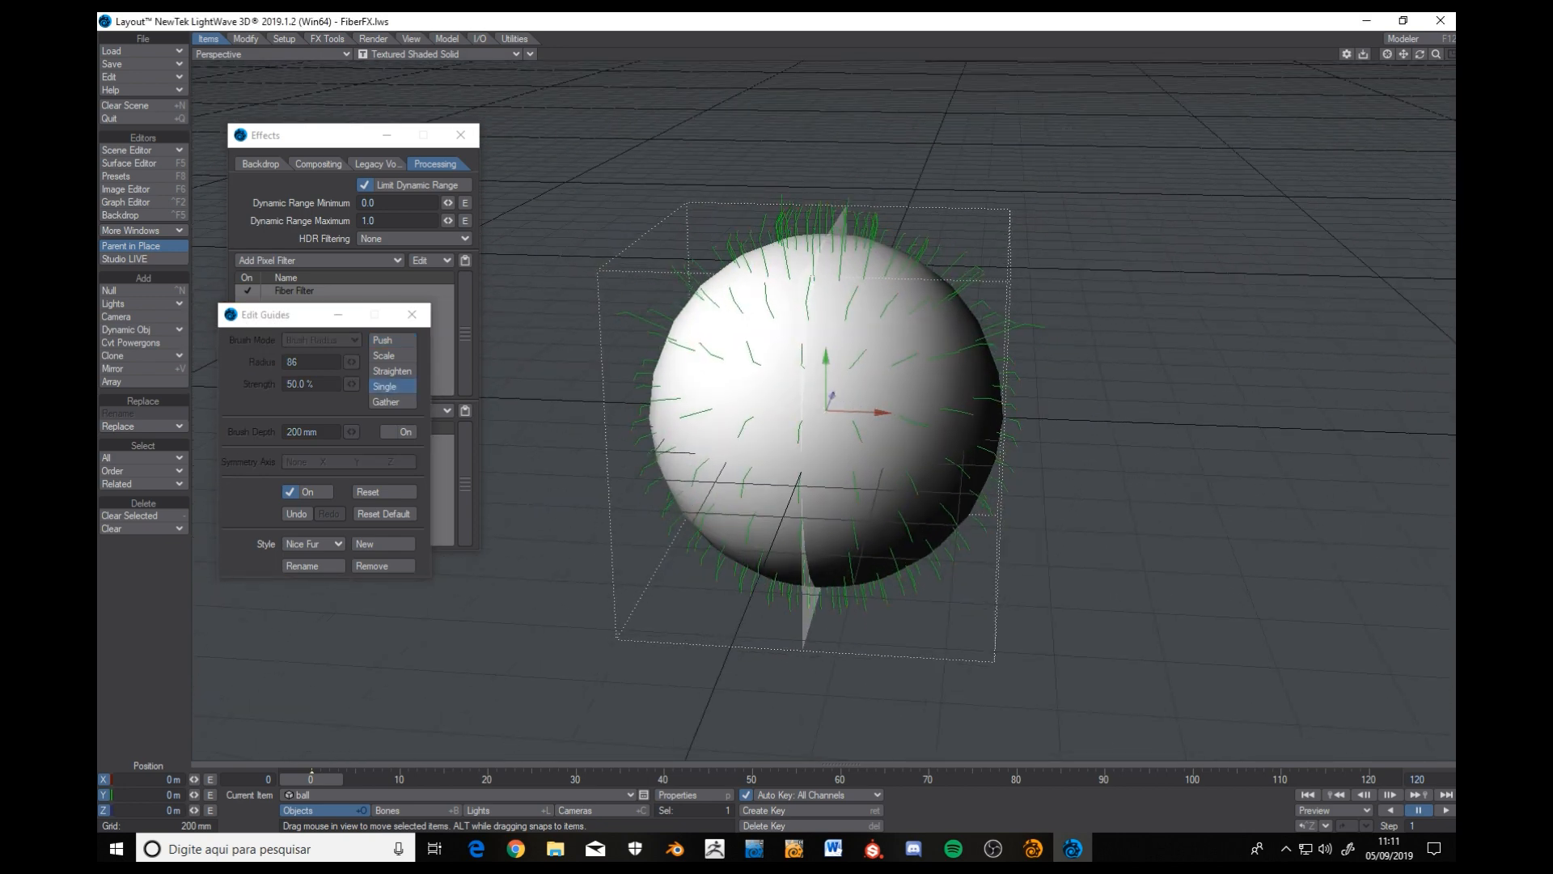
pyautogui.keyDown('alt'); pyautogui.moveTo(794, 191); pyautogui.dragTo(813, 202); pyautogui.keyUp('alt')
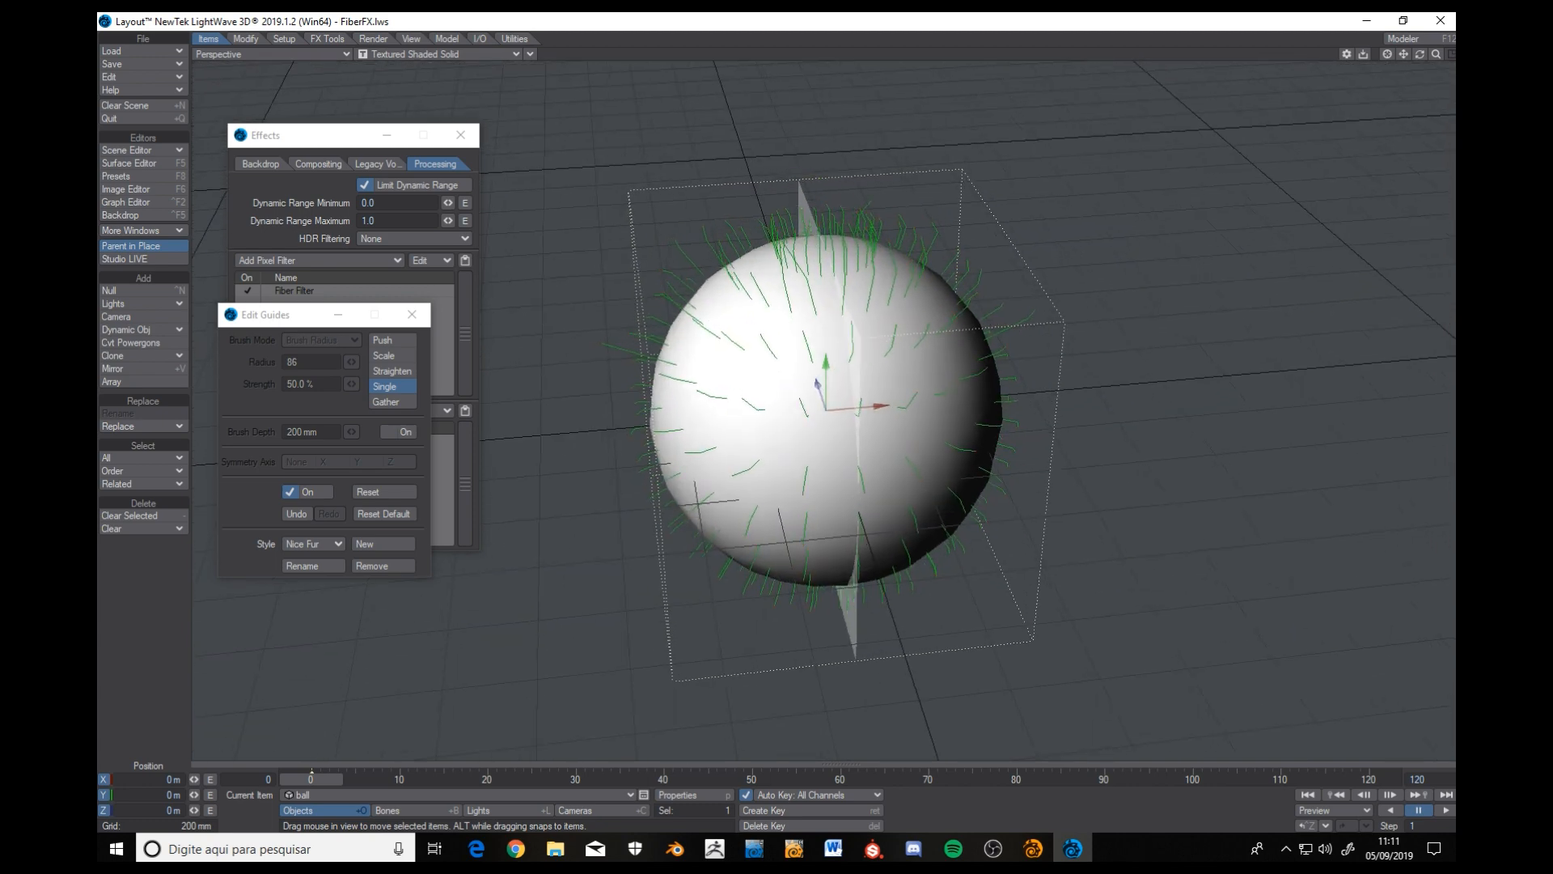
pyautogui.keyDown('alt'); pyautogui.moveTo(725, 222); pyautogui.dragTo(964, 236); pyautogui.keyUp('alt')
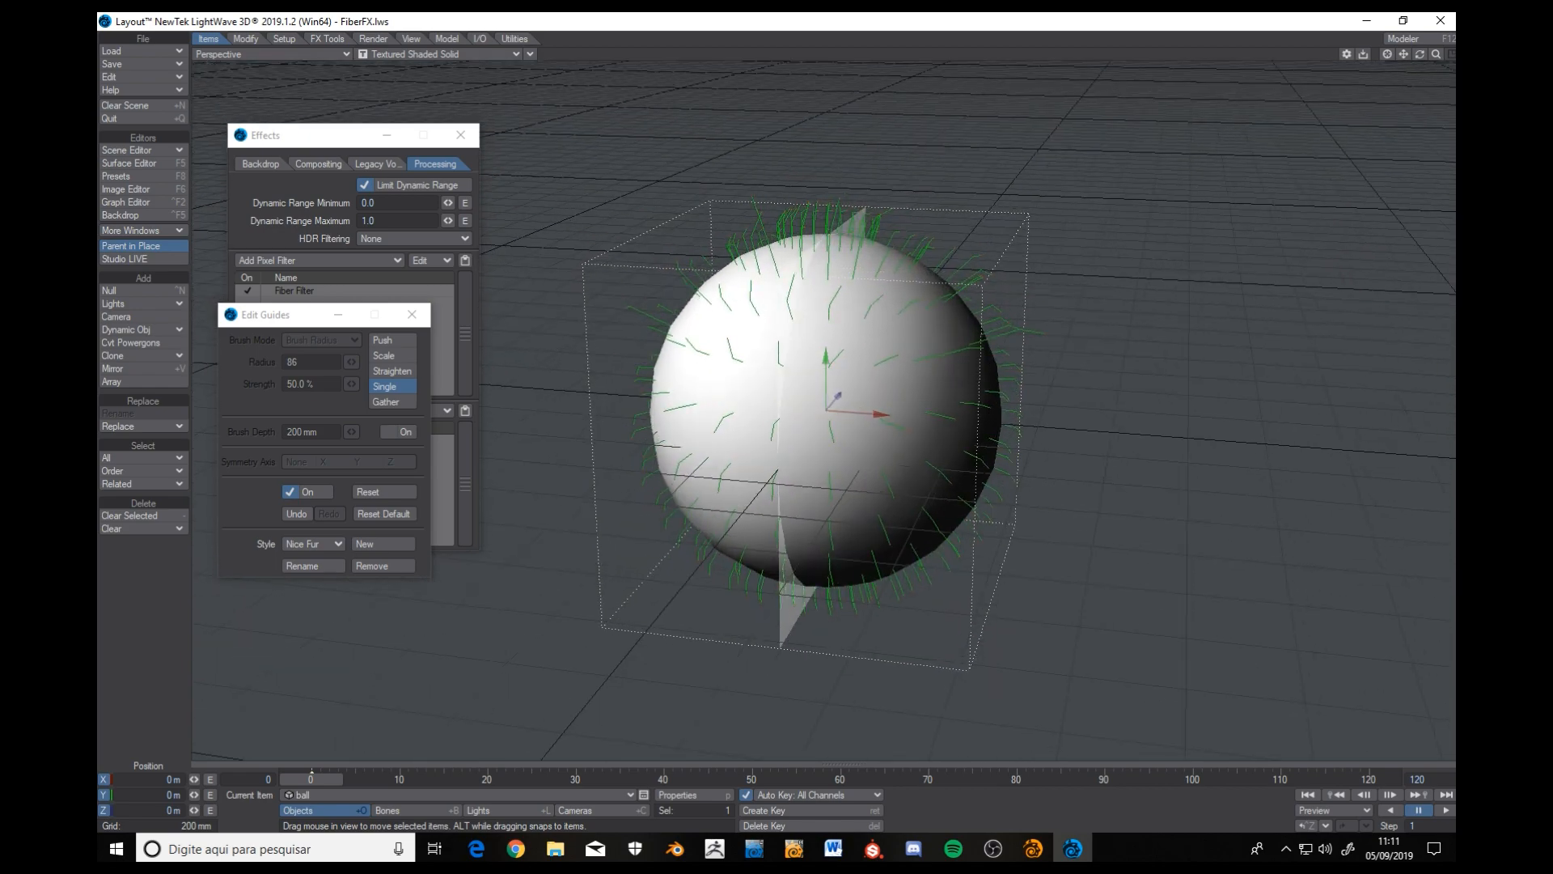
pyautogui.keyDown('alt'); pyautogui.moveTo(938, 365); pyautogui.dragTo(908, 469); pyautogui.keyUp('alt')
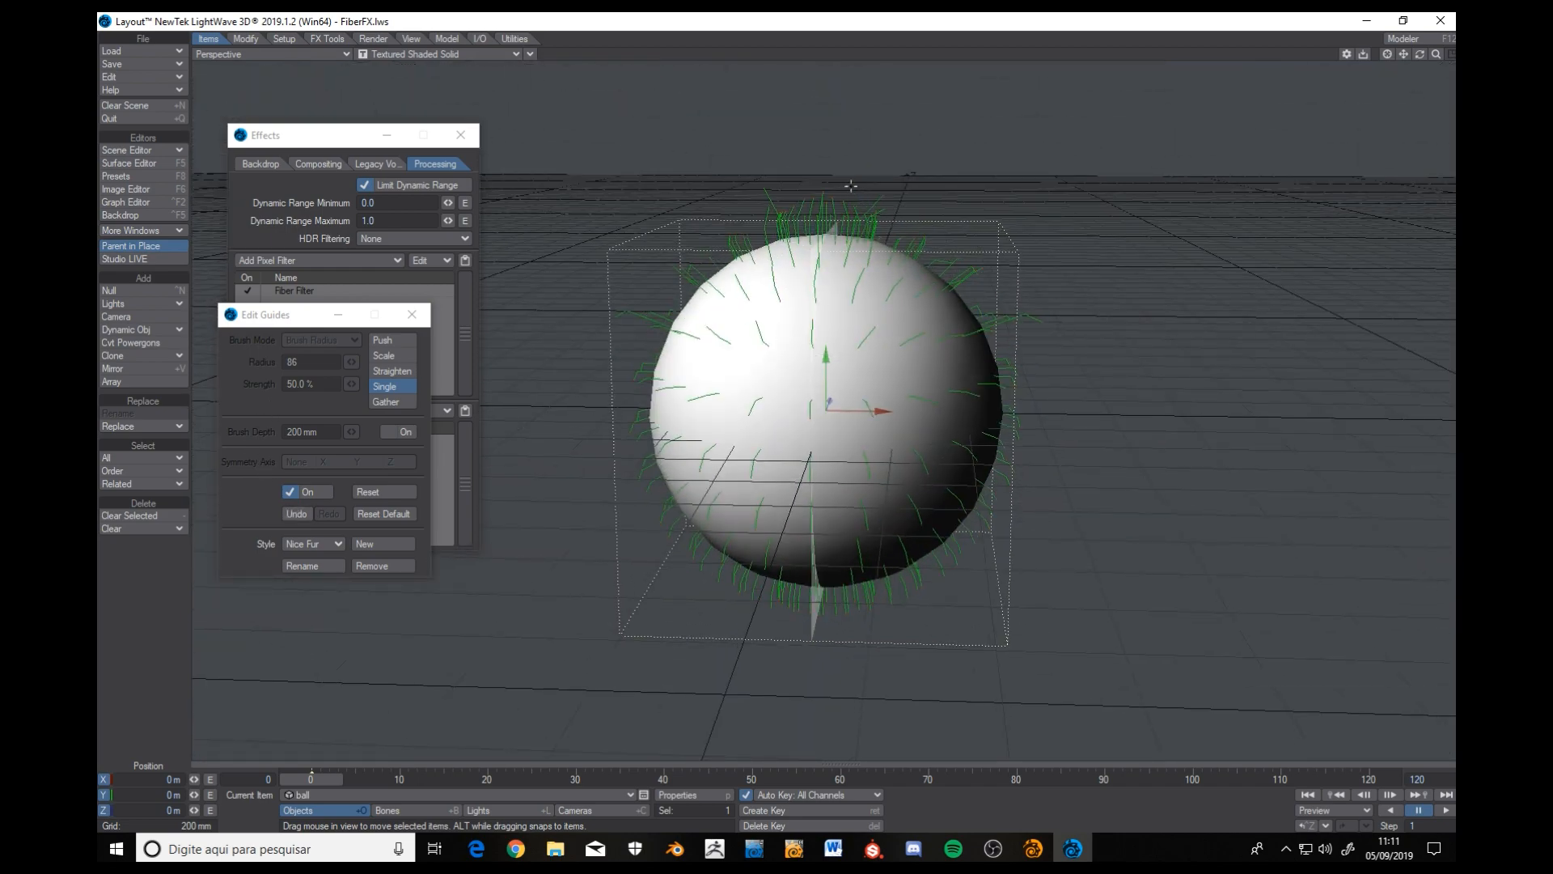
pyautogui.keyDown('alt'); pyautogui.moveTo(954, 252); pyautogui.dragTo(797, 215); pyautogui.keyUp('alt')
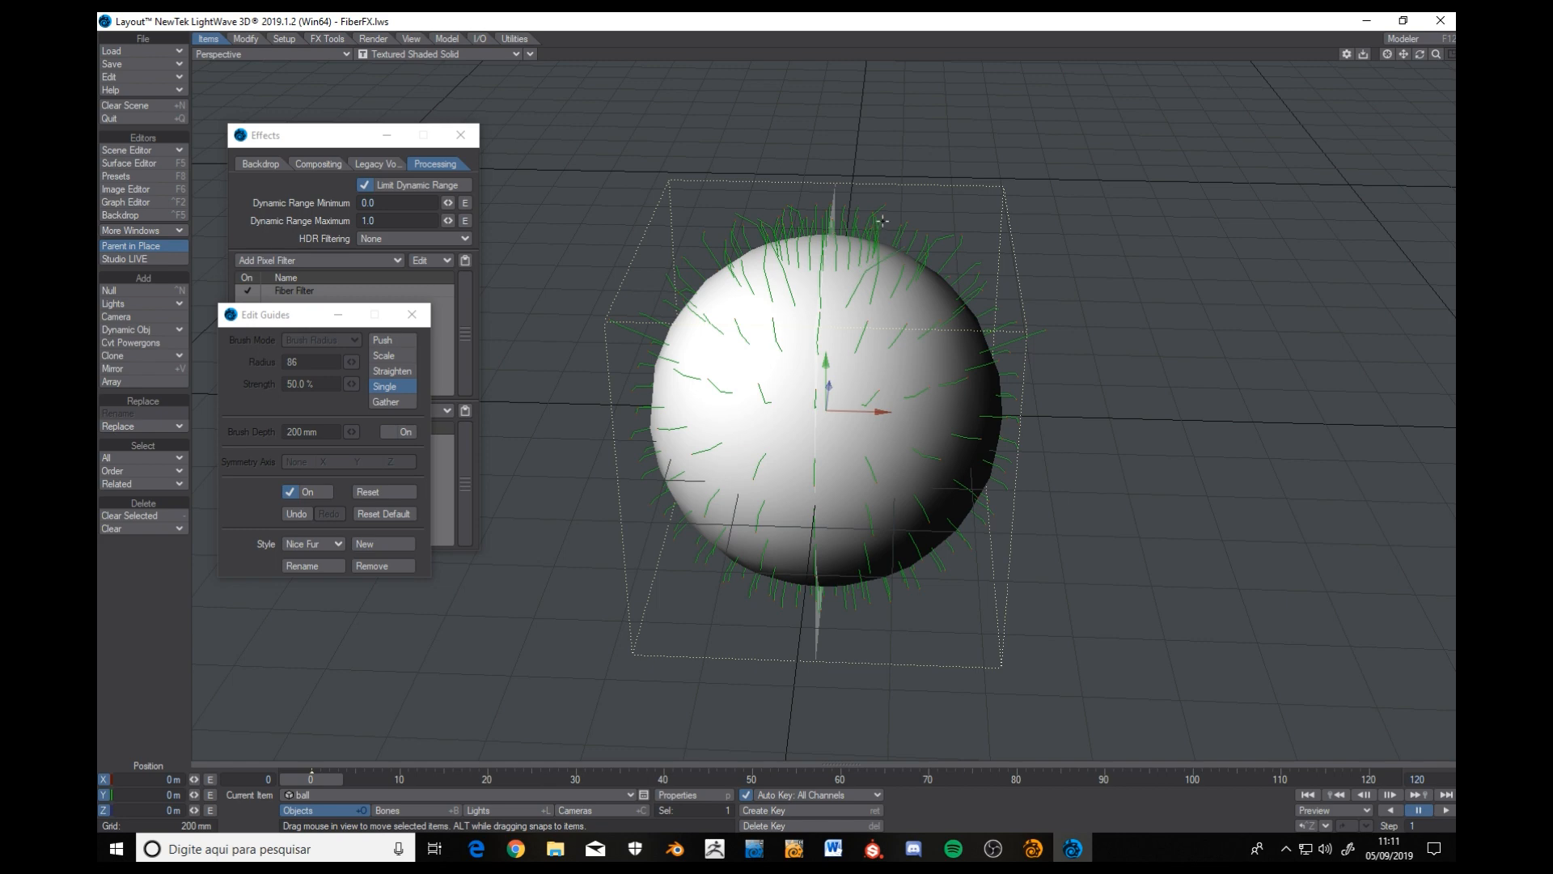
pyautogui.keyDown('alt'); pyautogui.moveTo(820, 305); pyautogui.dragTo(774, 251); pyautogui.keyUp('alt')
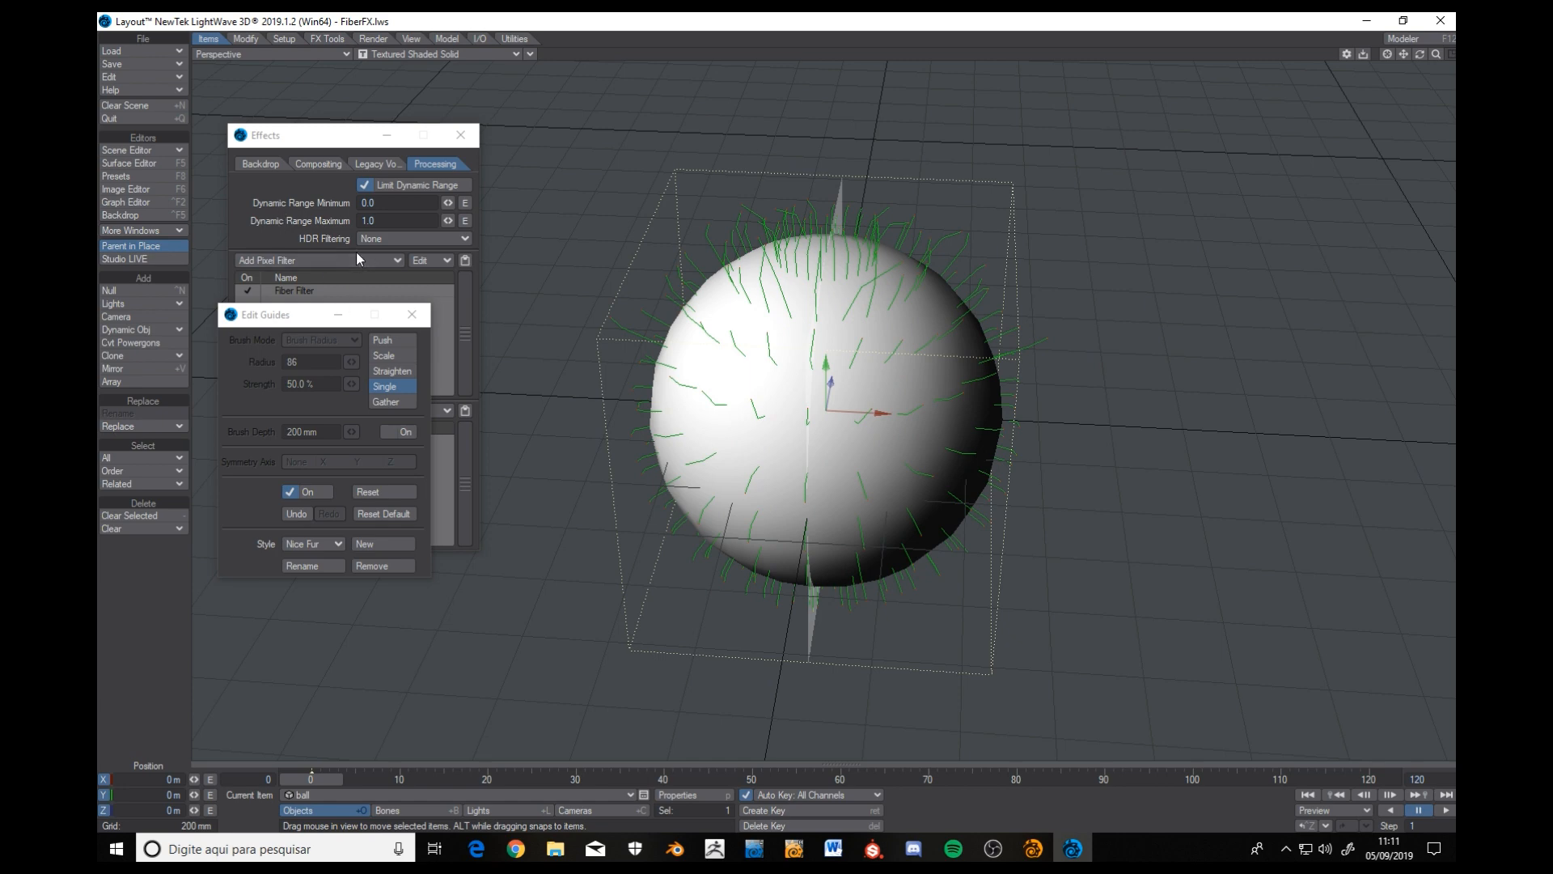
pyautogui.keyDown('alt'); pyautogui.moveTo(810, 364); pyautogui.dragTo(834, 466); pyautogui.keyUp('alt')
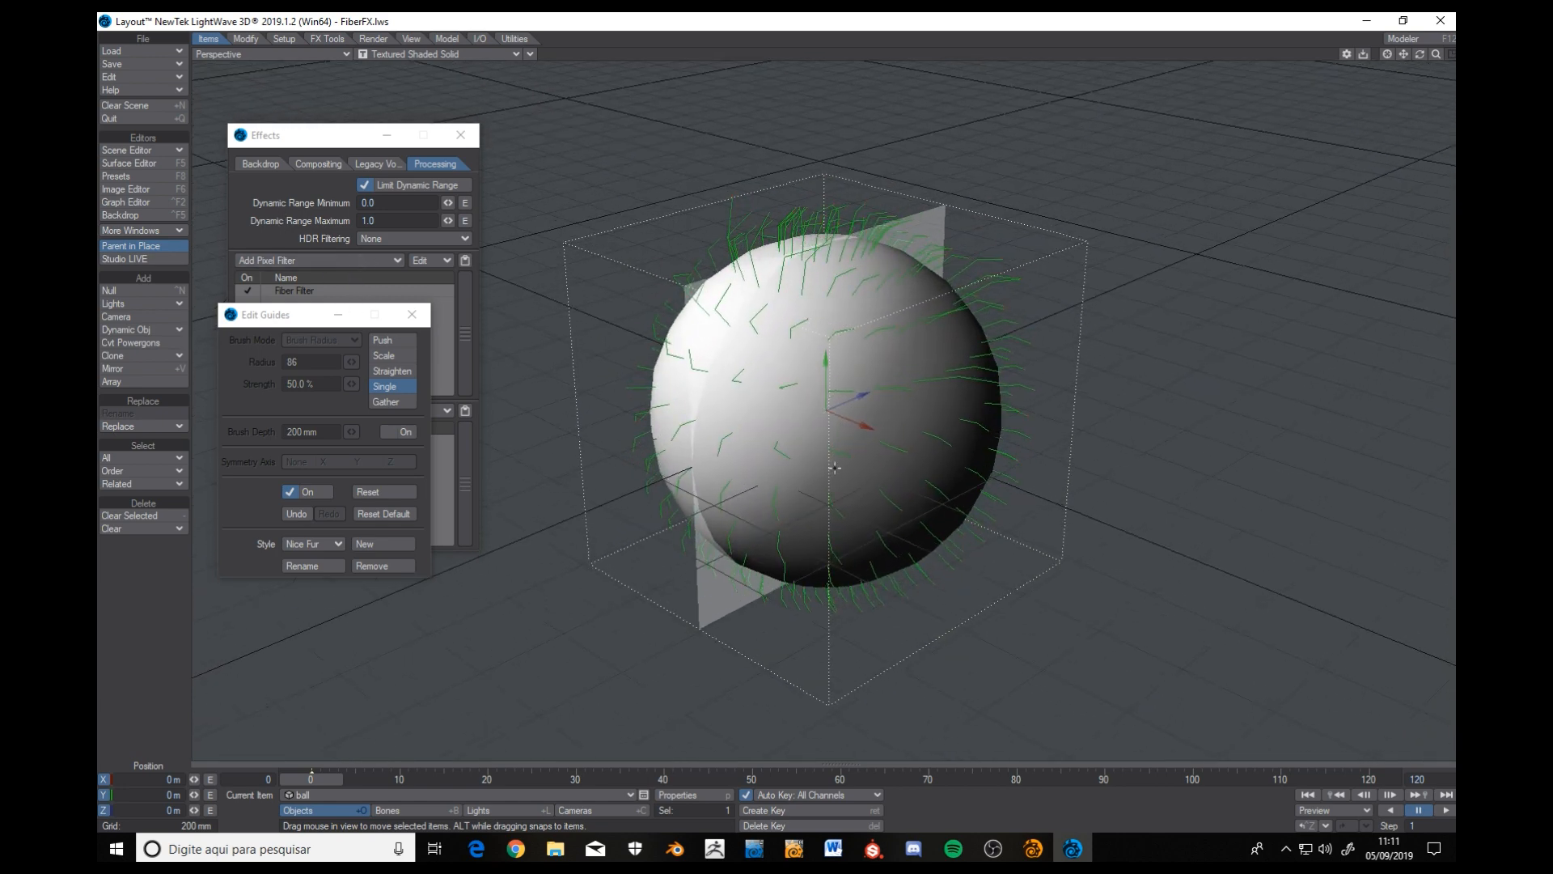
# Close the guide editor and inspect the Nice Fur styling on the ball's fibers.
pyautogui.click(412, 314)
pyautogui.keyDown('alt'); pyautogui.moveTo(833, 421); pyautogui.dragTo(797, 376); pyautogui.keyUp('alt')
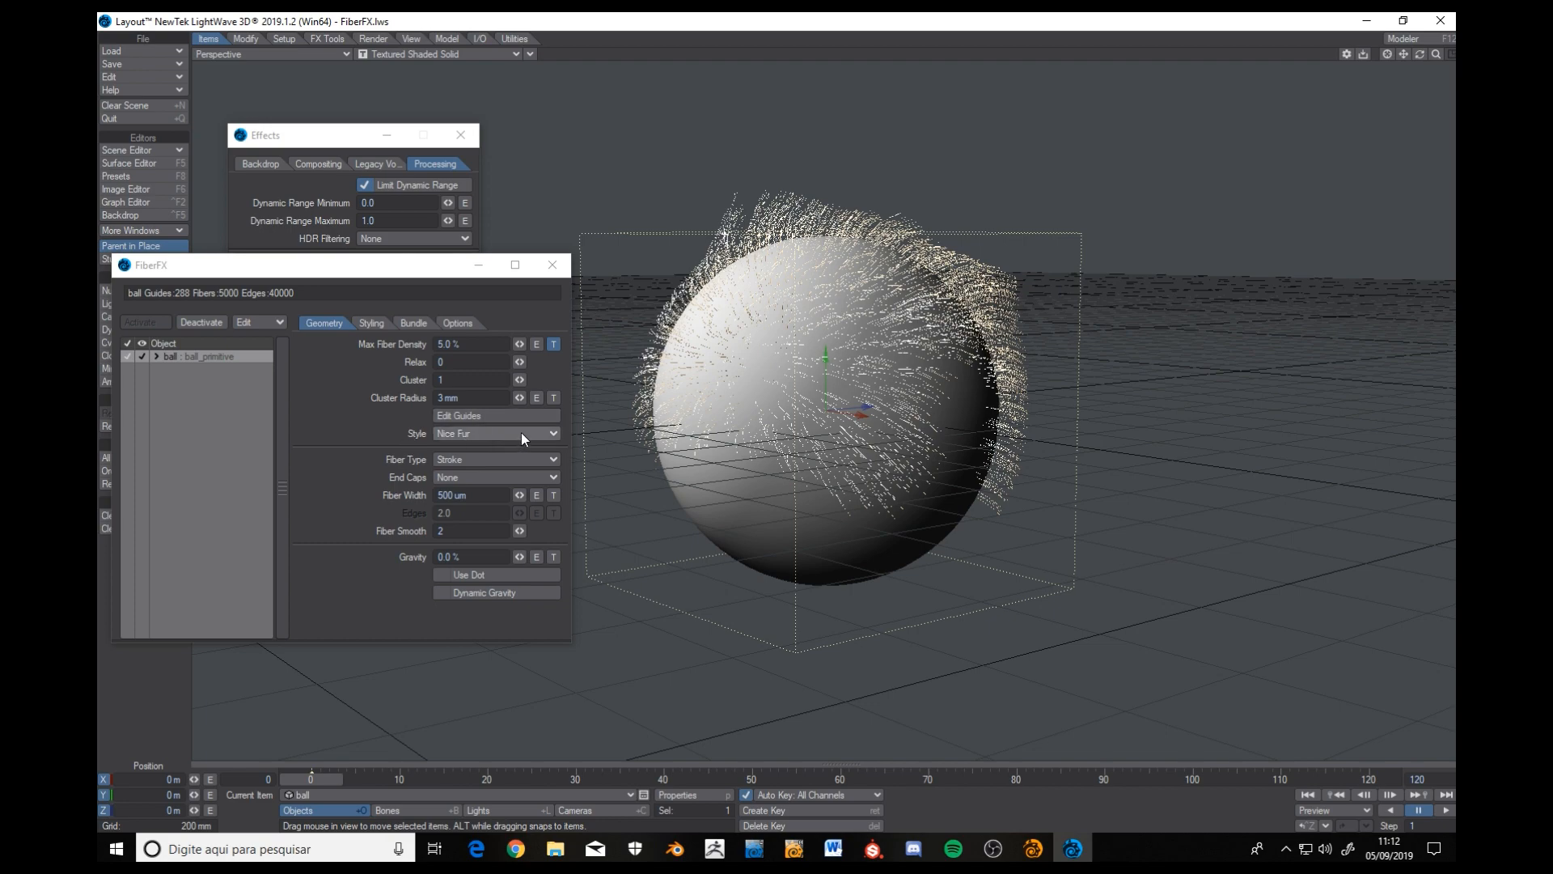
pyautogui.keyDown('alt'); pyautogui.moveTo(728, 456); pyautogui.dragTo(698, 487); pyautogui.keyUp('alt')
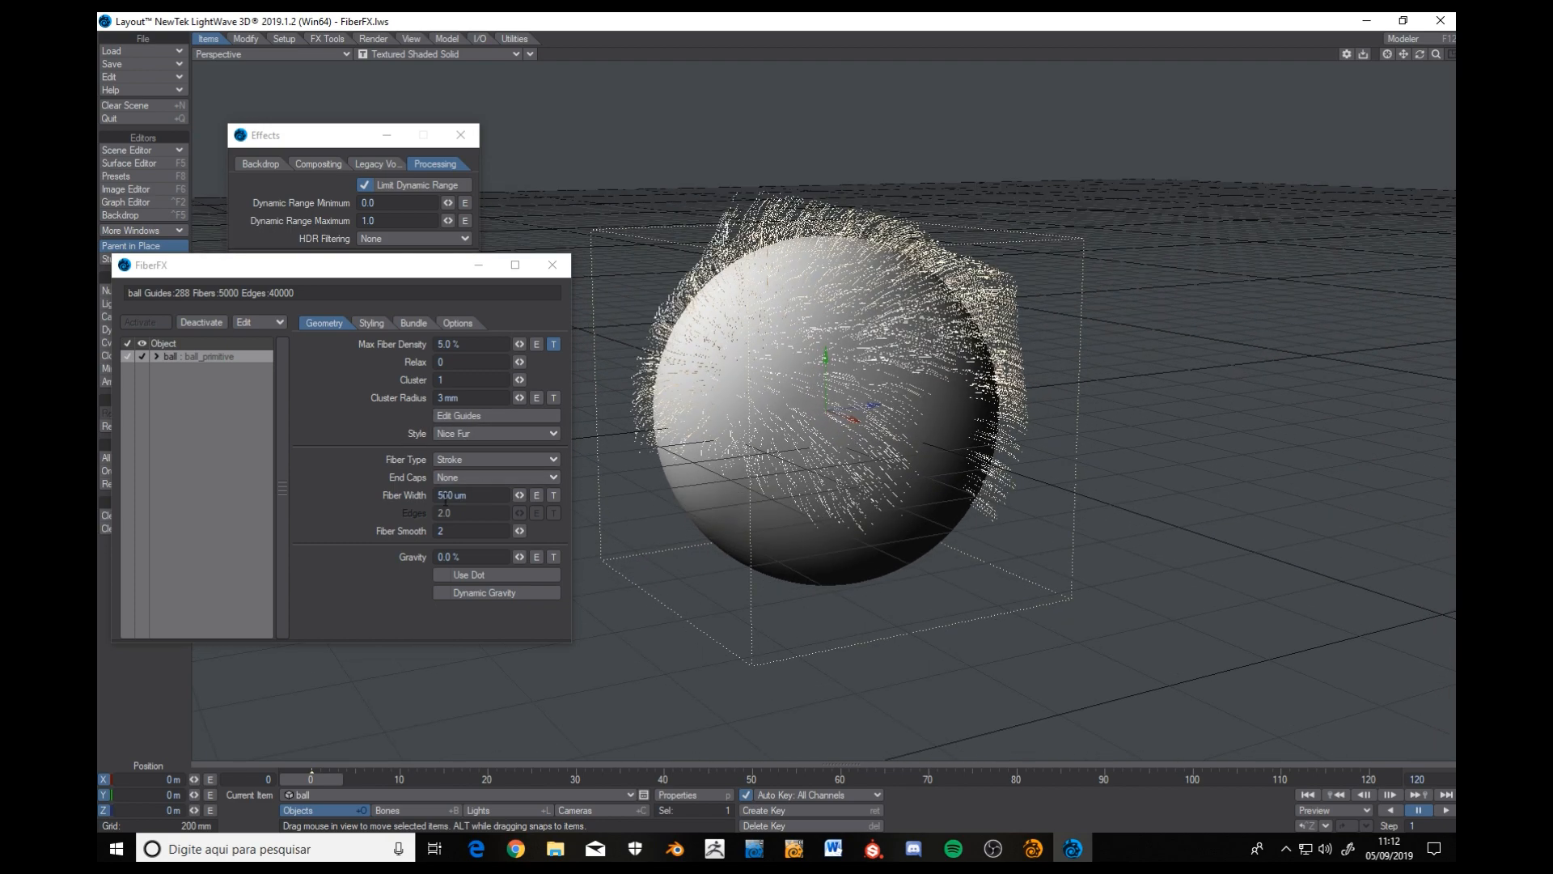
# Change the ball's fiber type to Solid and inspect the fibers up close.
pyautogui.click(479, 461)
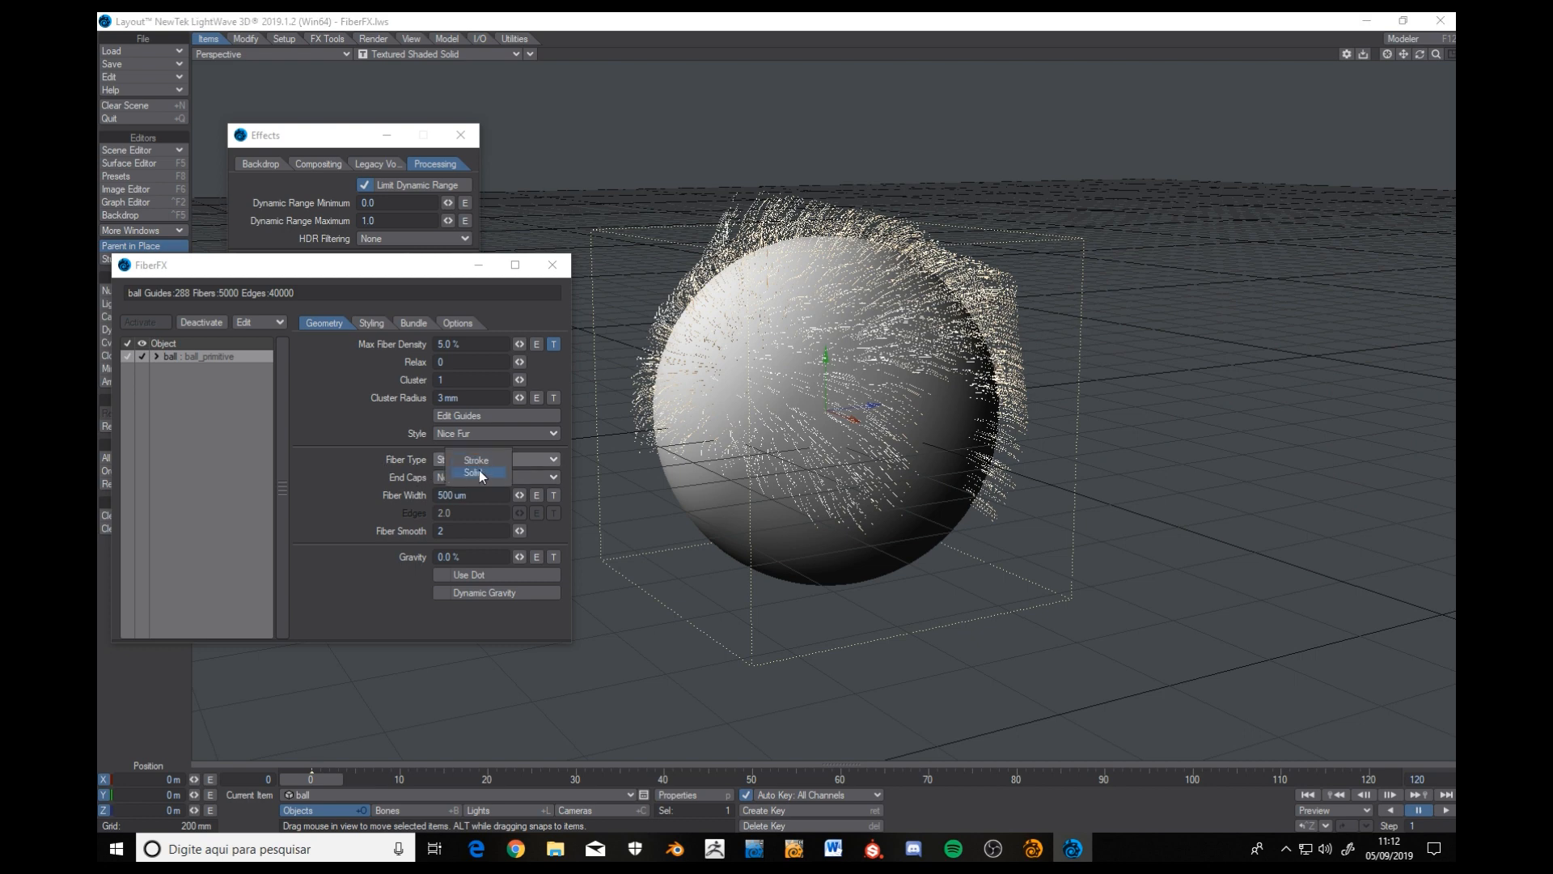
pyautogui.click(479, 473)
pyautogui.click(479, 461)
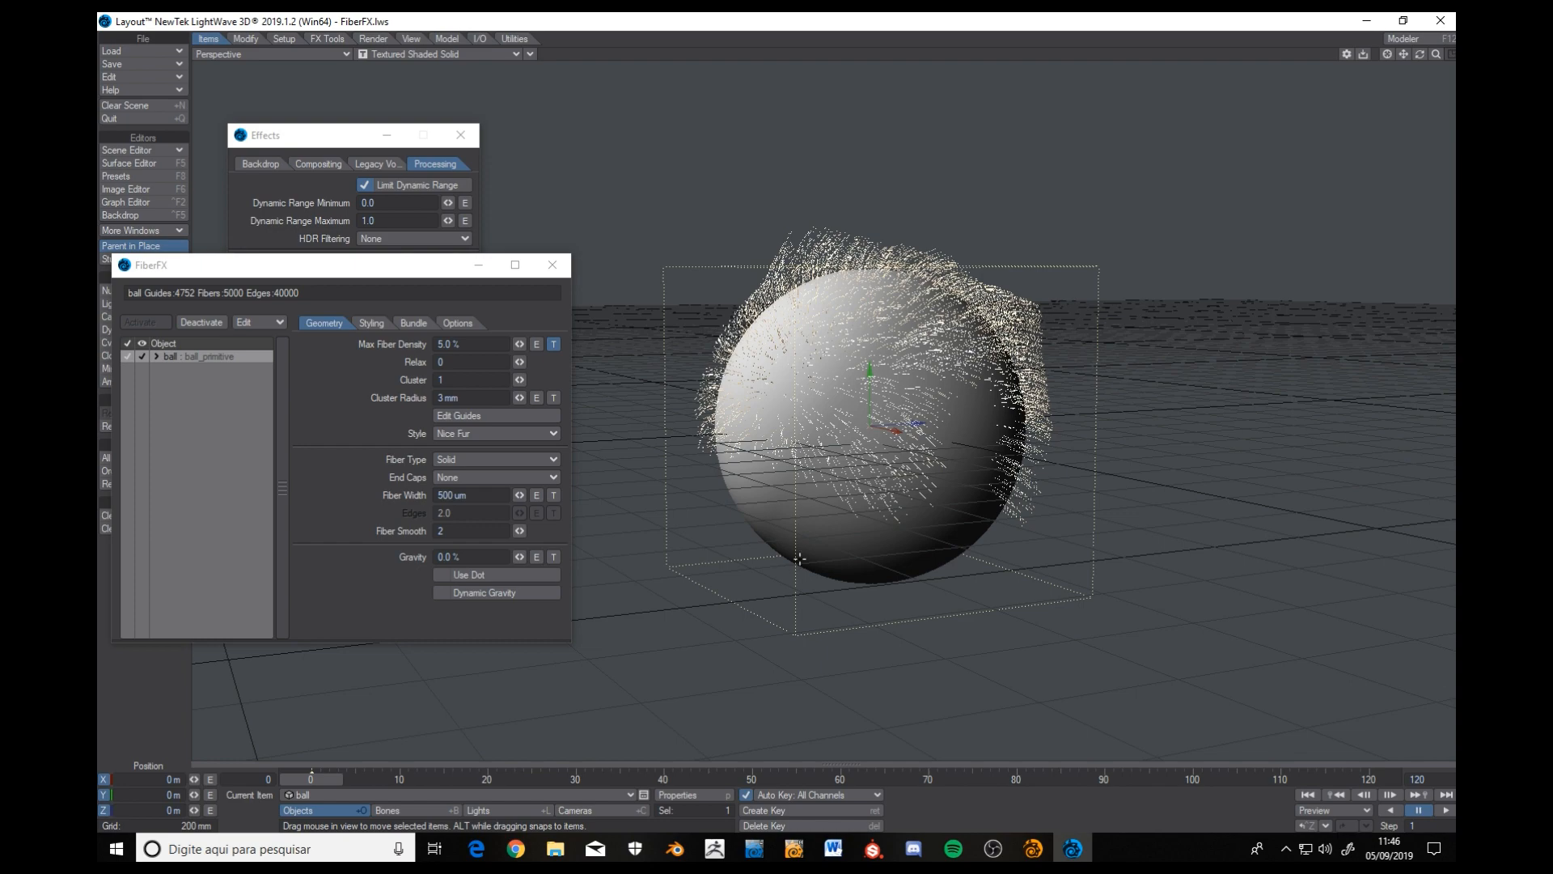
pyautogui.scroll(4, 848, 523)
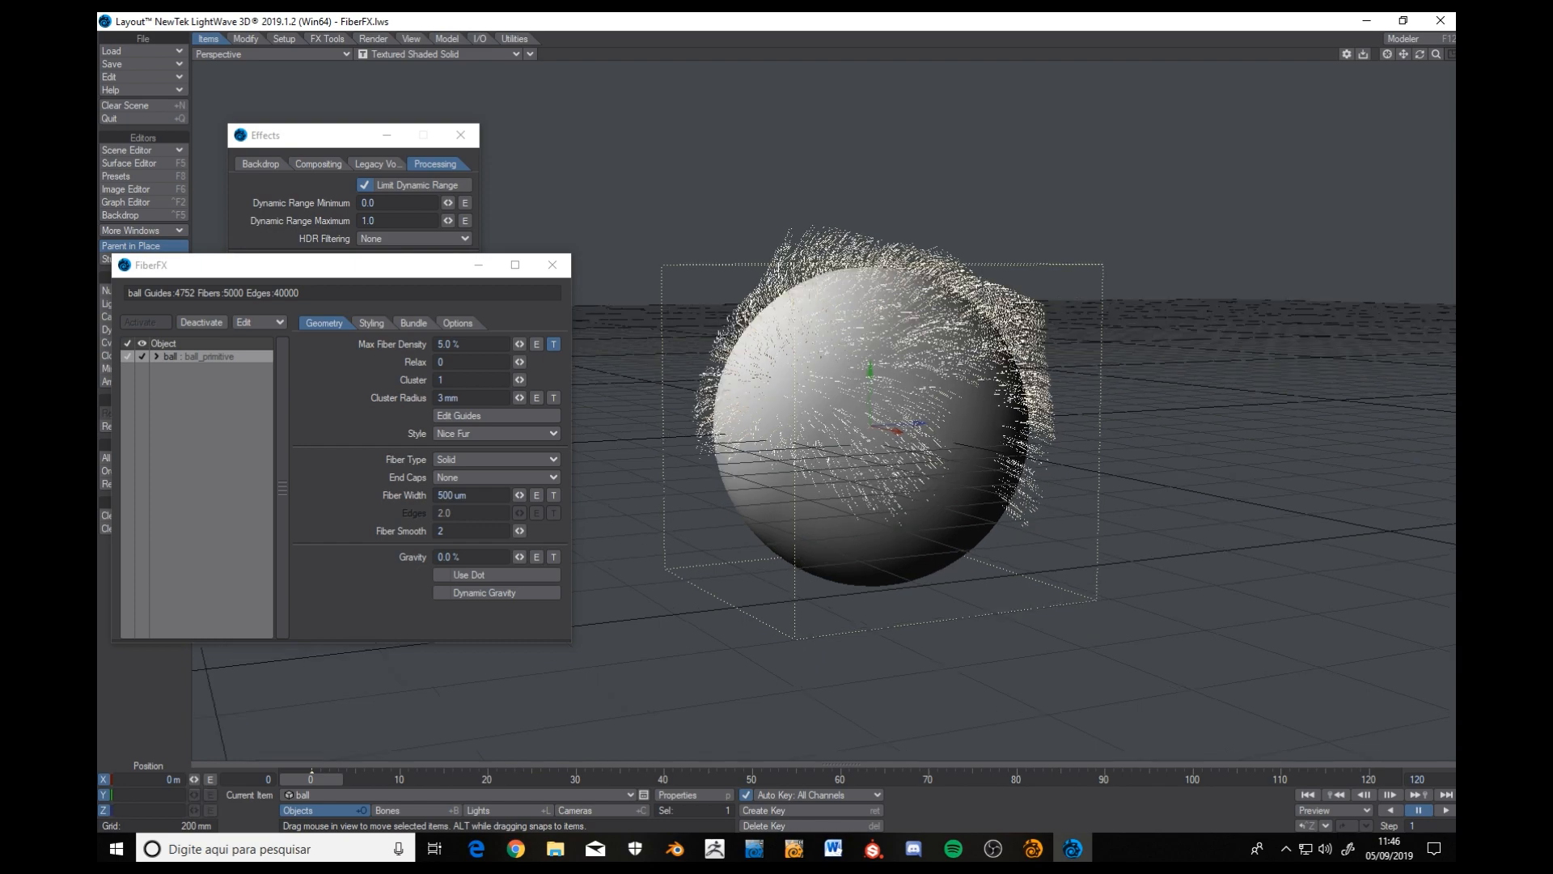
pyautogui.keyDown('alt'); pyautogui.moveTo(856, 529); pyautogui.dragTo(882, 541); pyautogui.keyUp('alt')
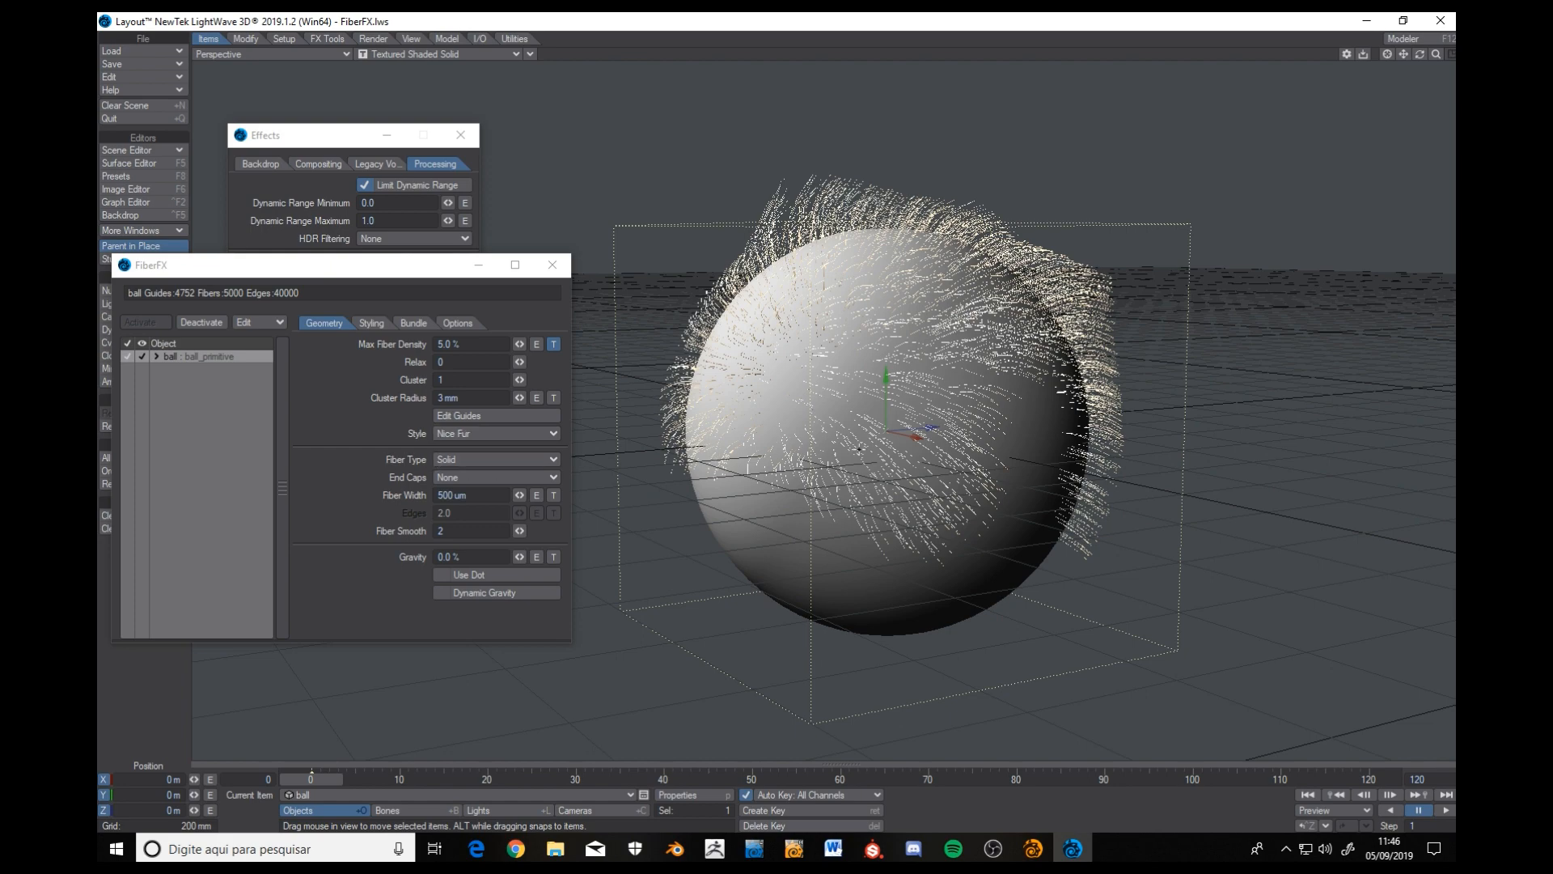
# Return the ball's fiber type to Stroke after comparing it with Solid.
pyautogui.click(474, 458)
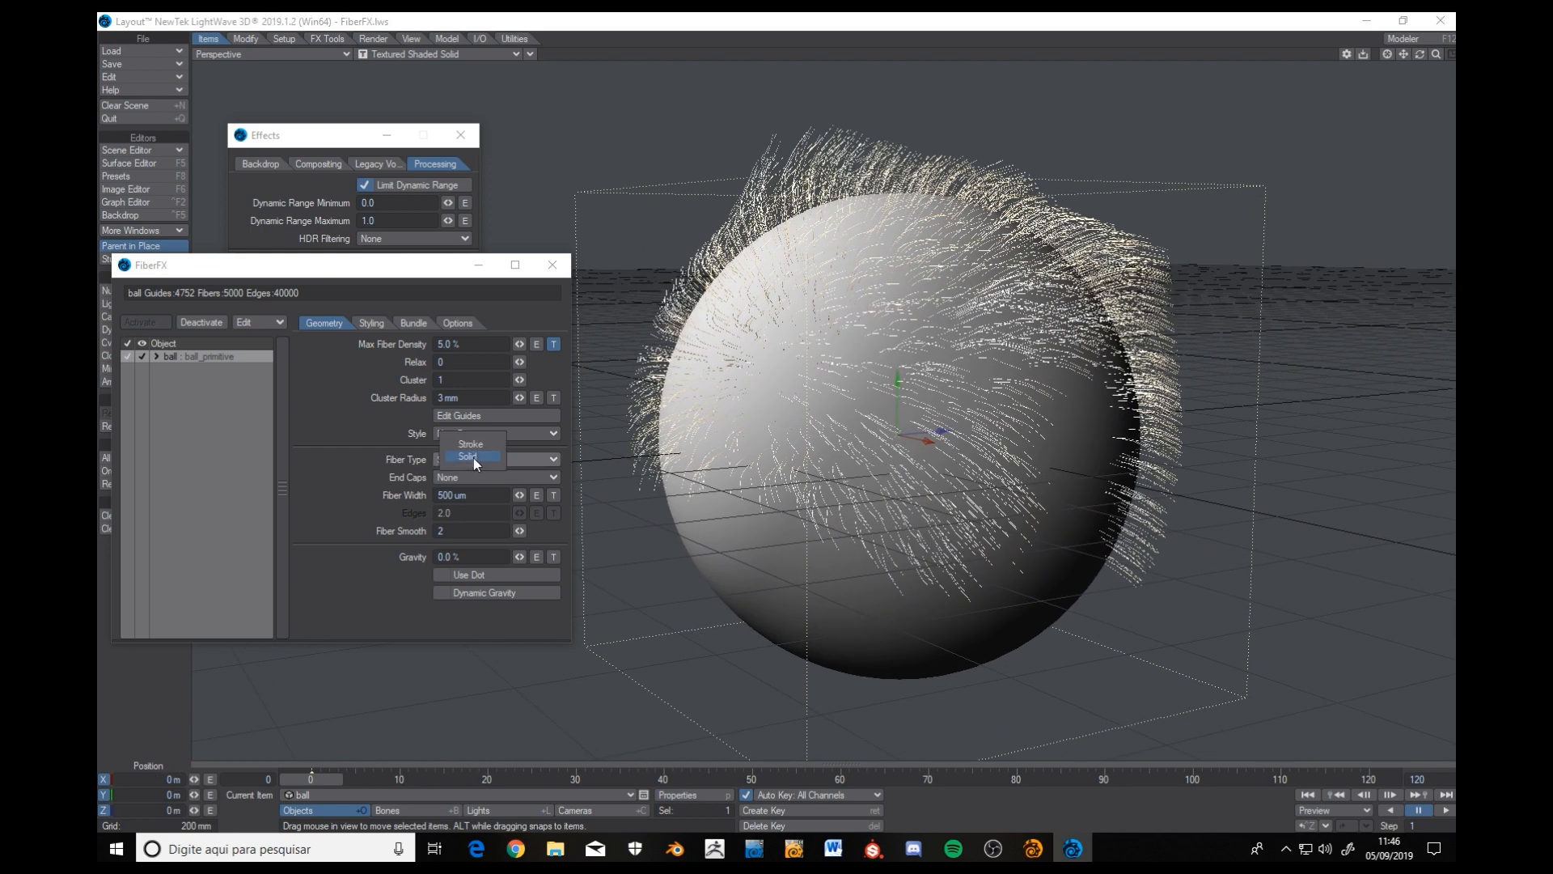
pyautogui.click(474, 449)
pyautogui.click(475, 458)
pyautogui.click(474, 470)
pyautogui.click(479, 458)
pyautogui.click(479, 441)
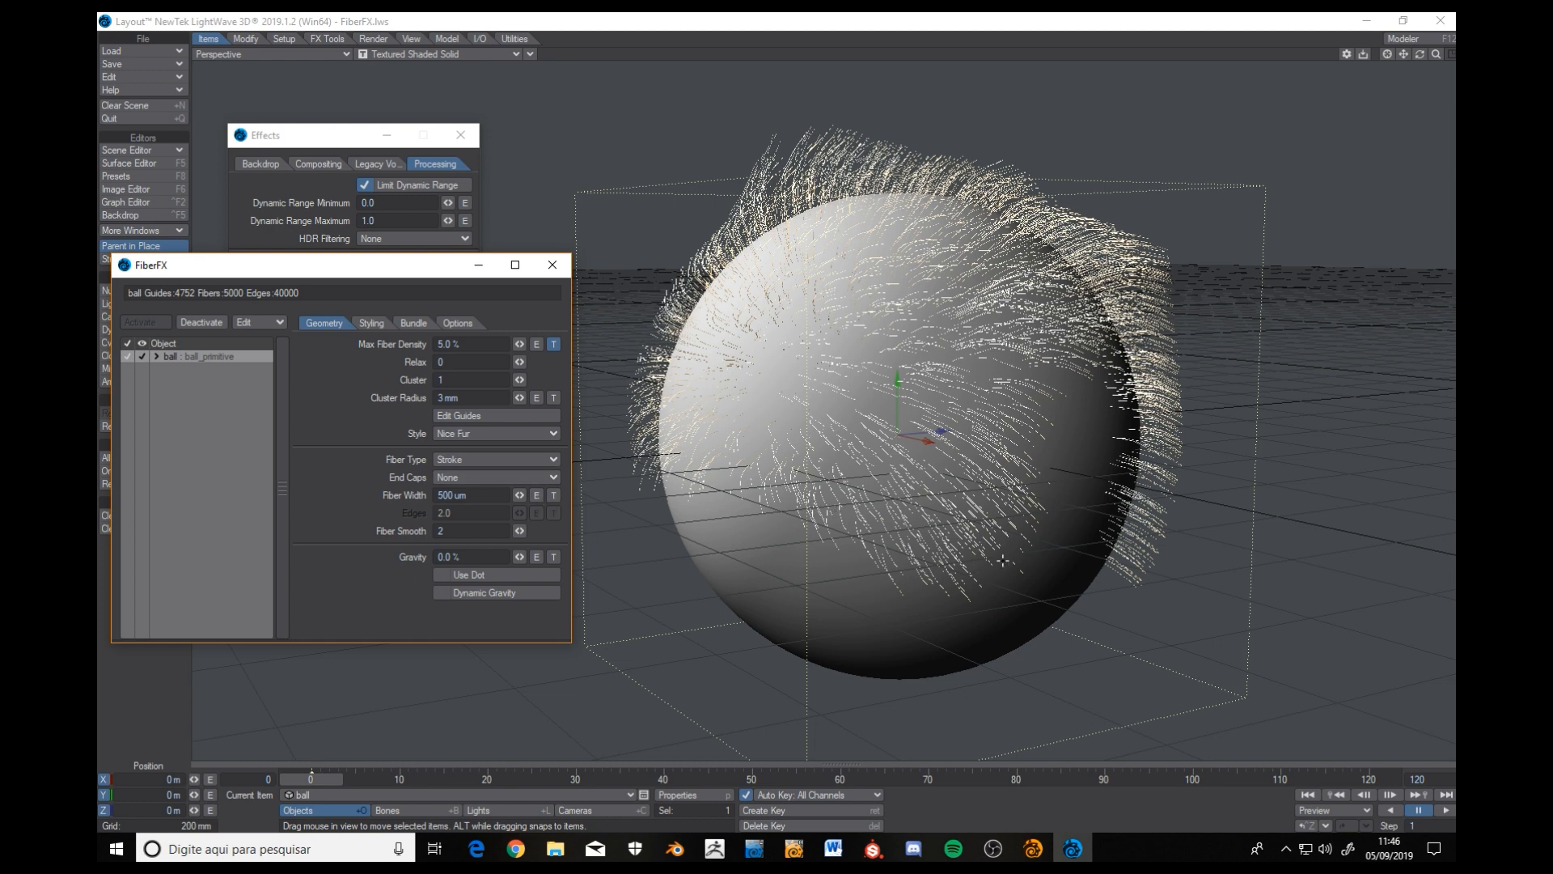
# Render the viewport with VPR close to the ball's upper part and set the max fiber density to 1%.
pyautogui.hotkey('ctrl', 'F9')
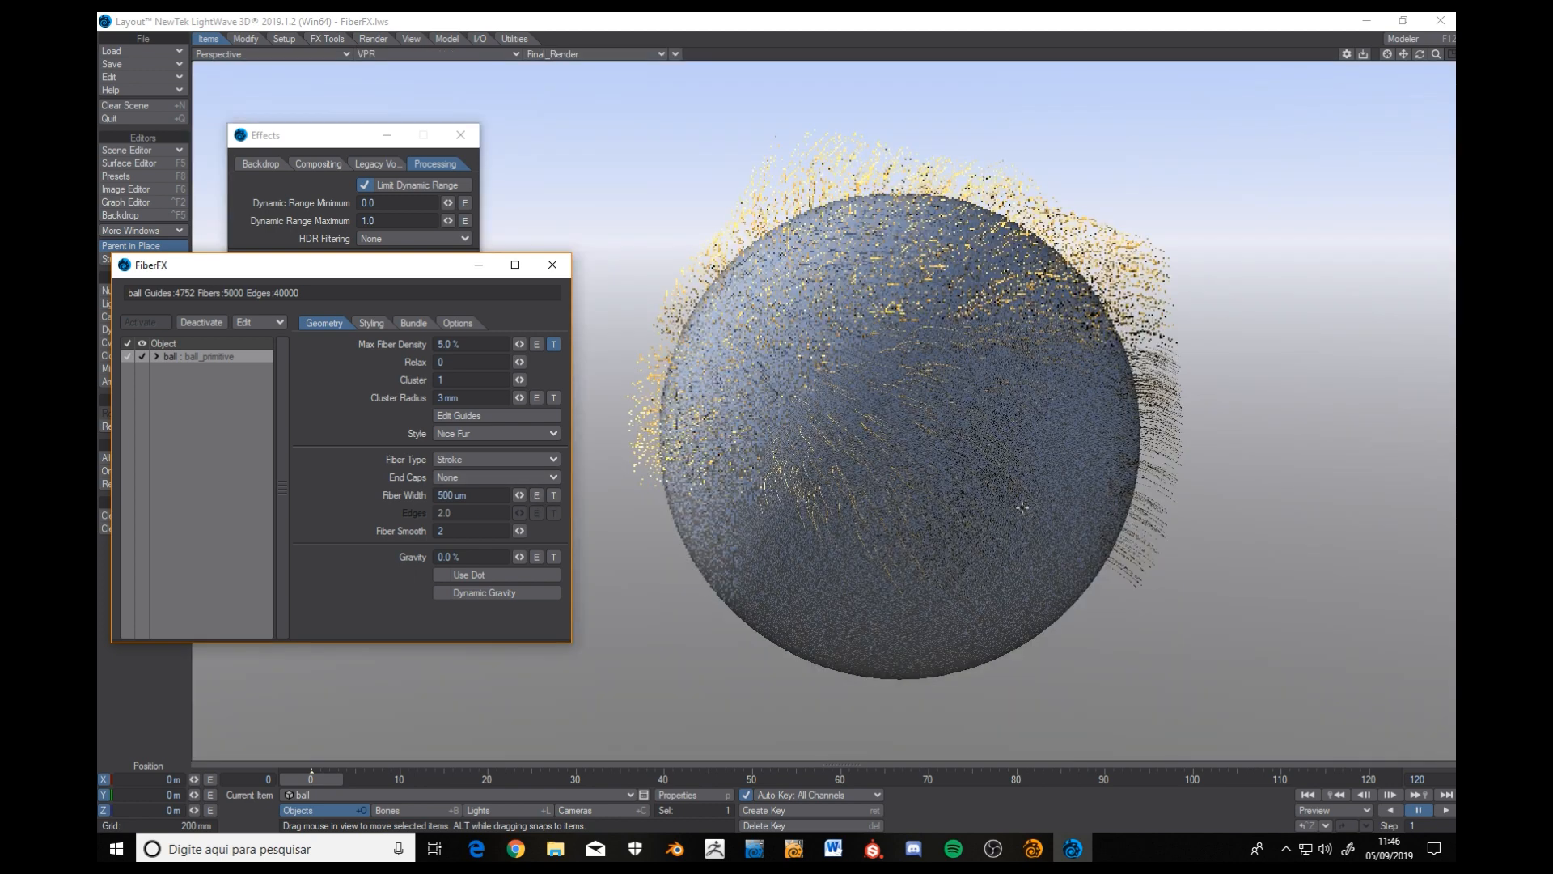
pyautogui.keyDown('alt'); pyautogui.moveTo(989, 404); pyautogui.dragTo(1039, 630); pyautogui.keyUp('alt')
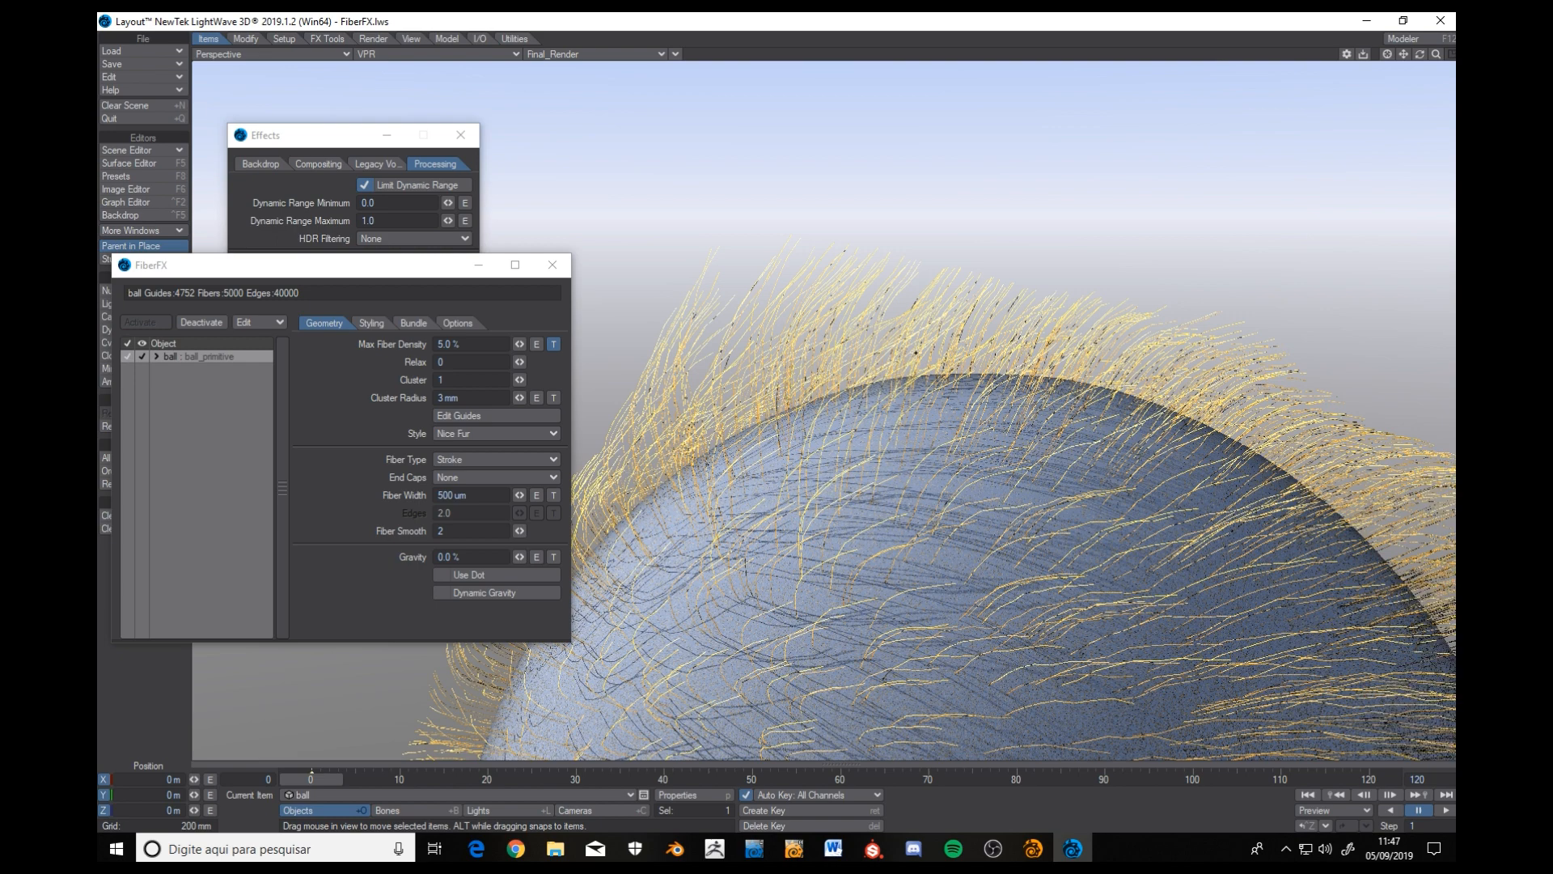
pyautogui.moveTo(491, 343); pyautogui.dragTo(240, 373)
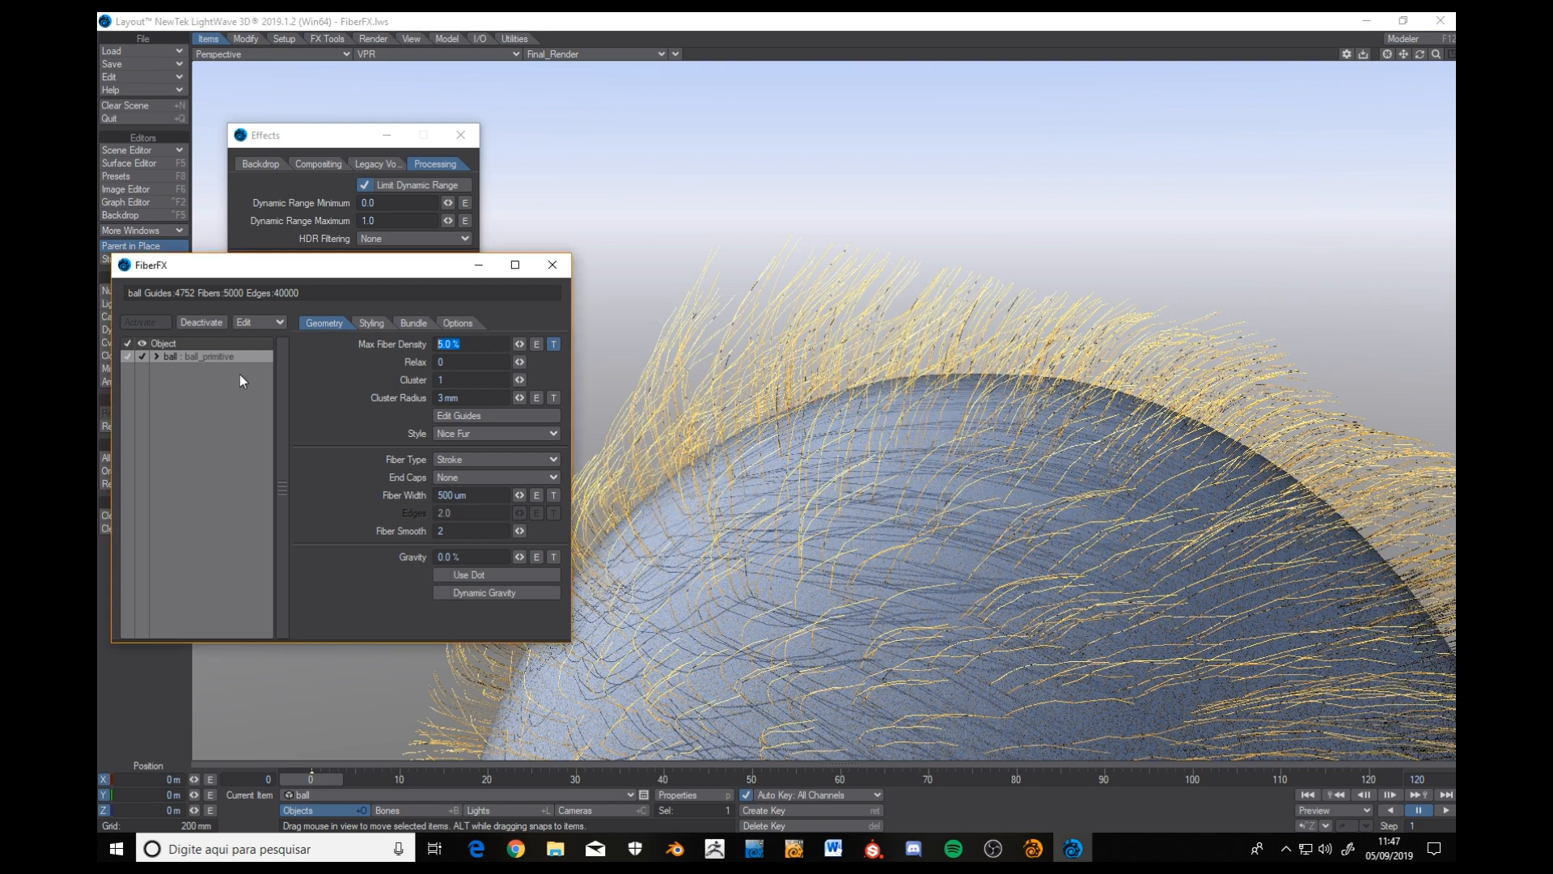
pyautogui.write('1')
pyautogui.press('Tab')
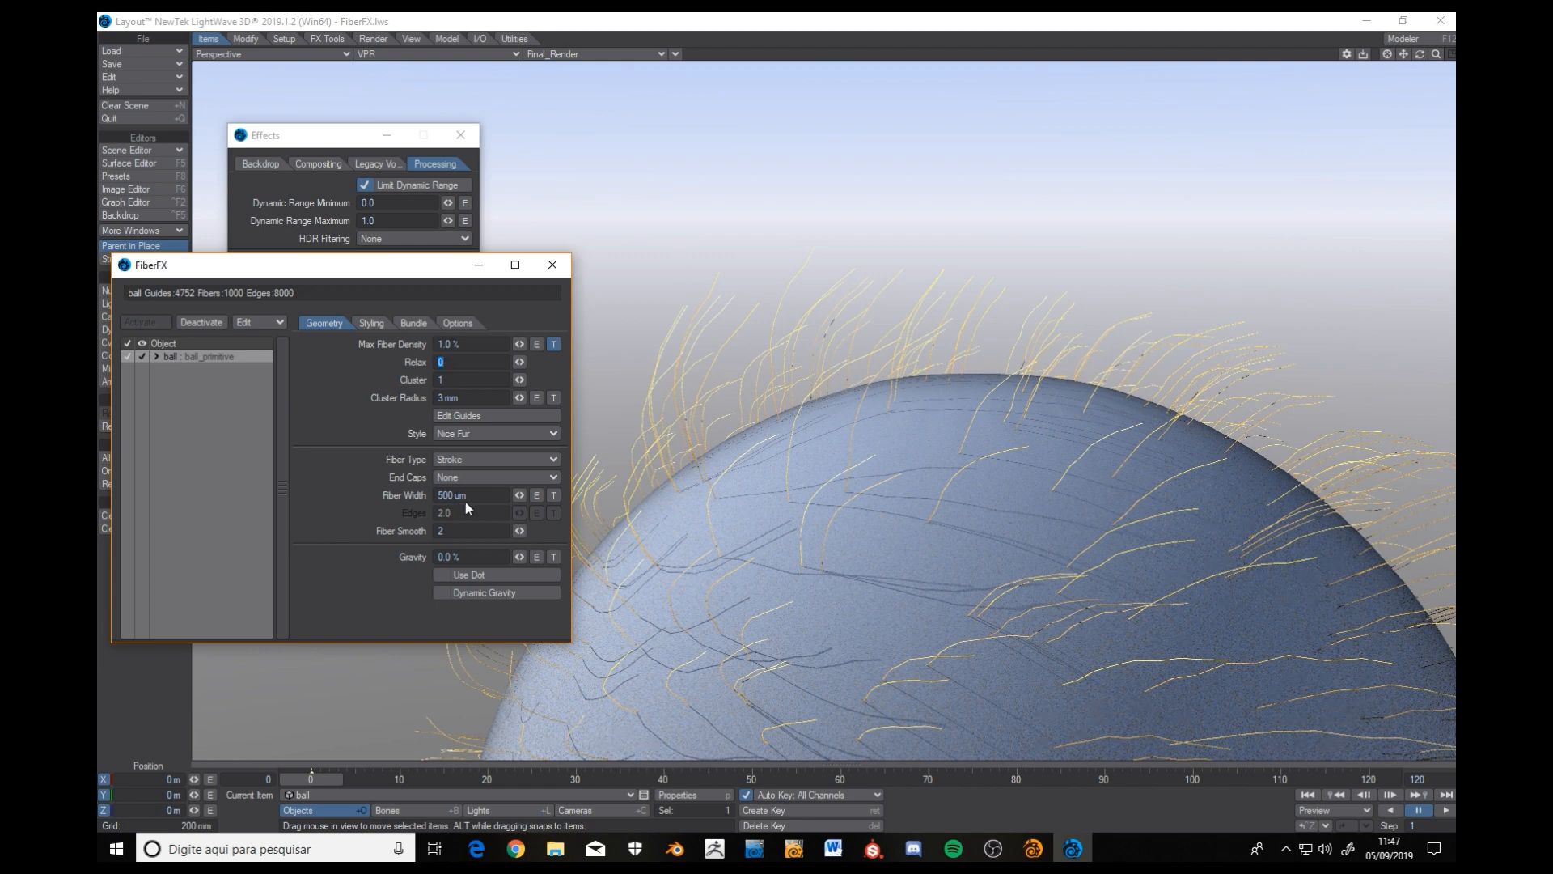
# Set the fiber width to 4 mm and examine the thickened strokes near the top of the ball.
pyautogui.moveTo(484, 496); pyautogui.dragTo(372, 499)
pyautogui.write('4mm')
pyautogui.press('Tab')
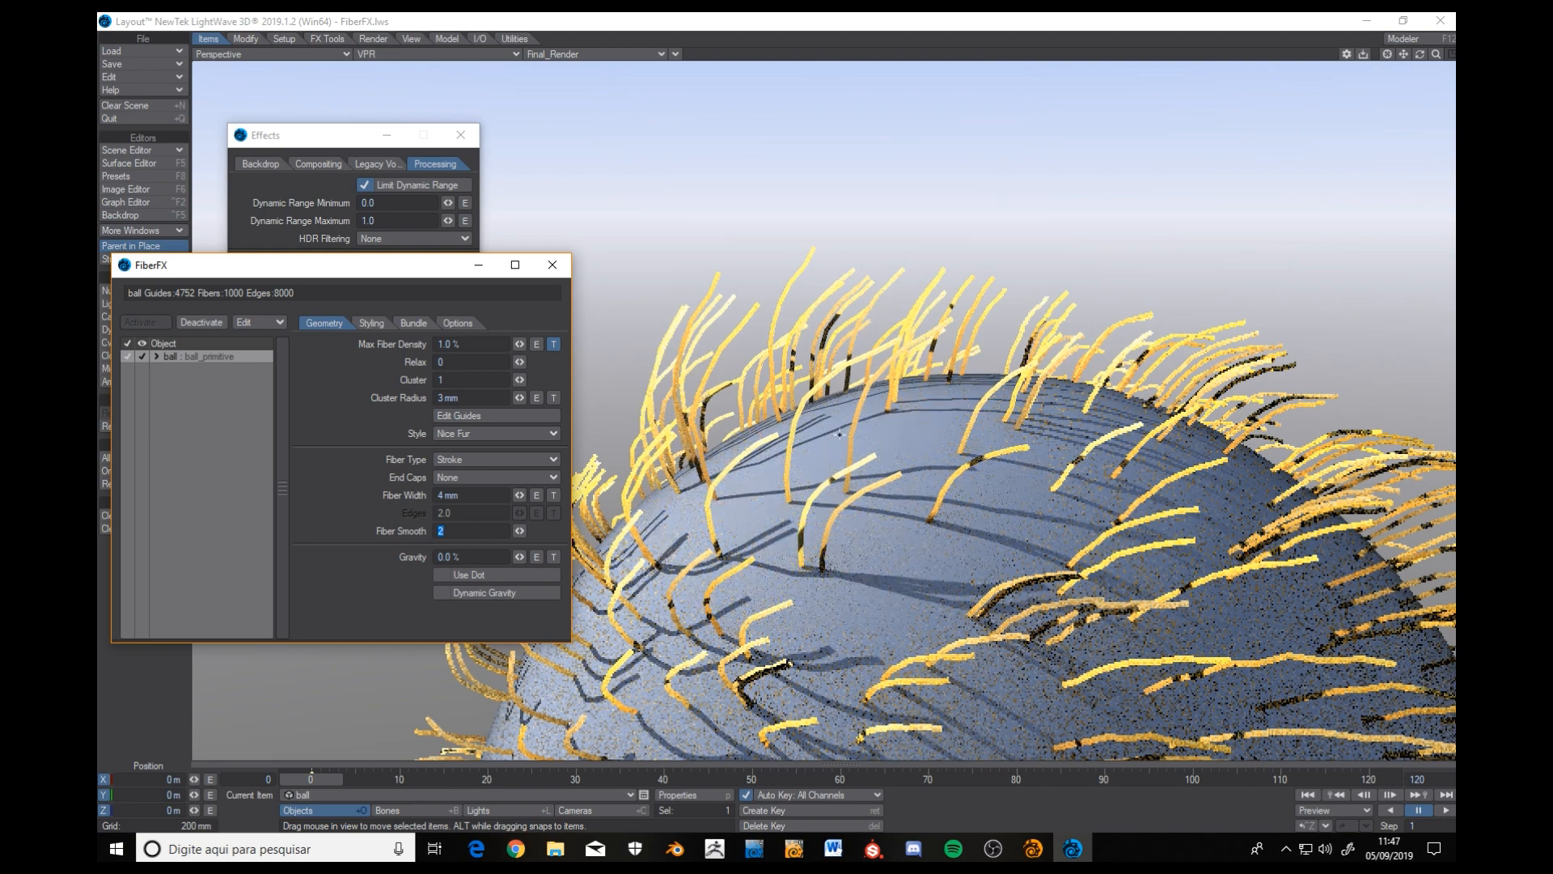
pyautogui.click(914, 444)
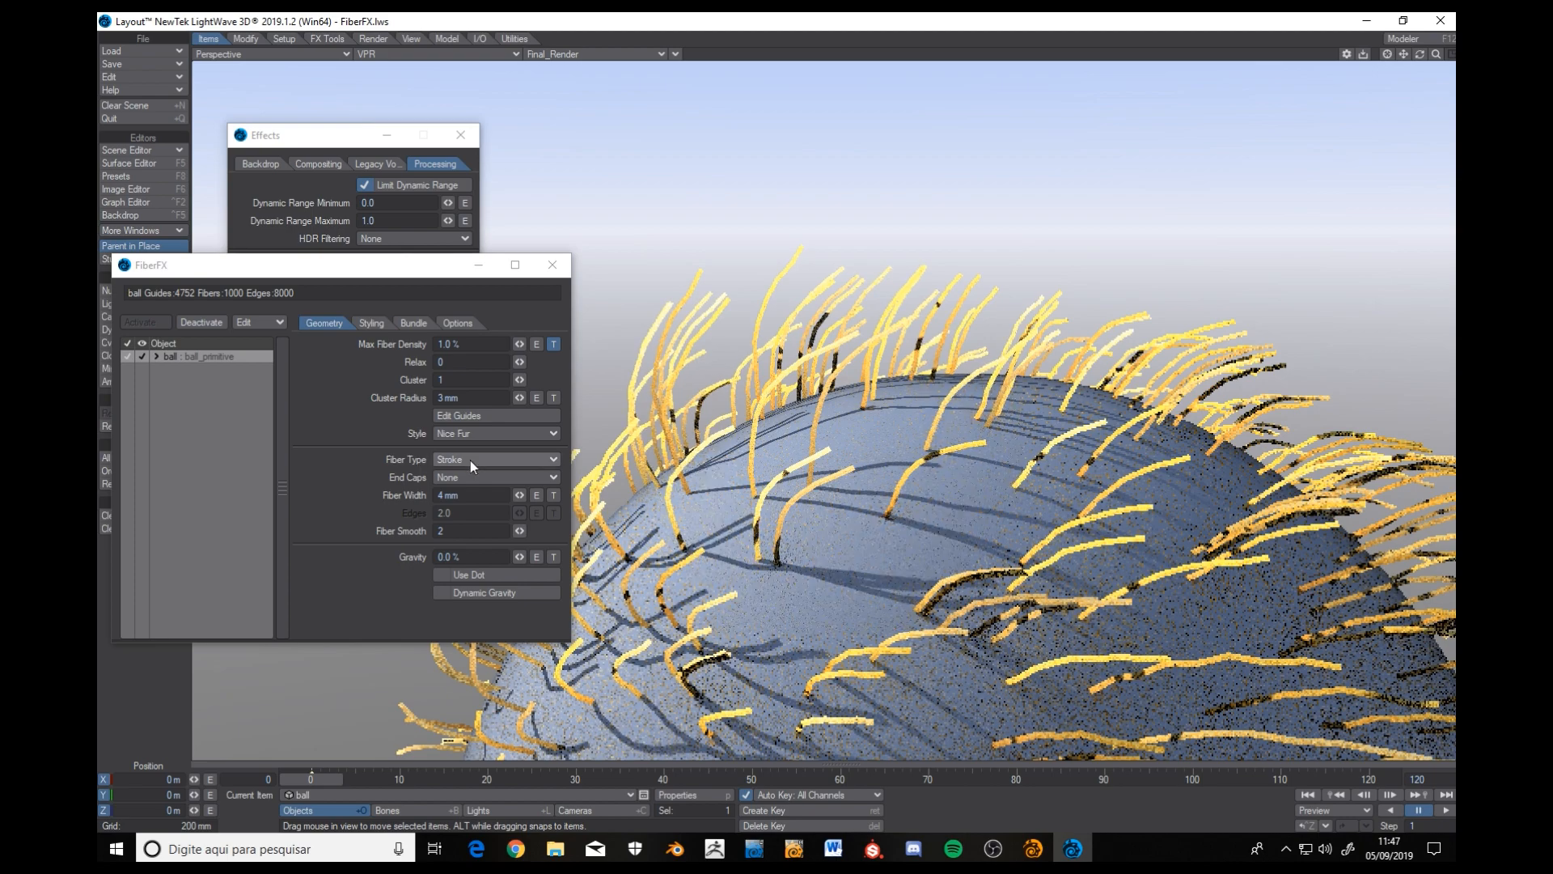
pyautogui.moveTo(1436, 54)
pyautogui.mouseDown()
pyautogui.moveTo(1452, 55)
pyautogui.moveTo(1421, 68)
pyautogui.moveTo(1442, 54)
pyautogui.mouseUp()
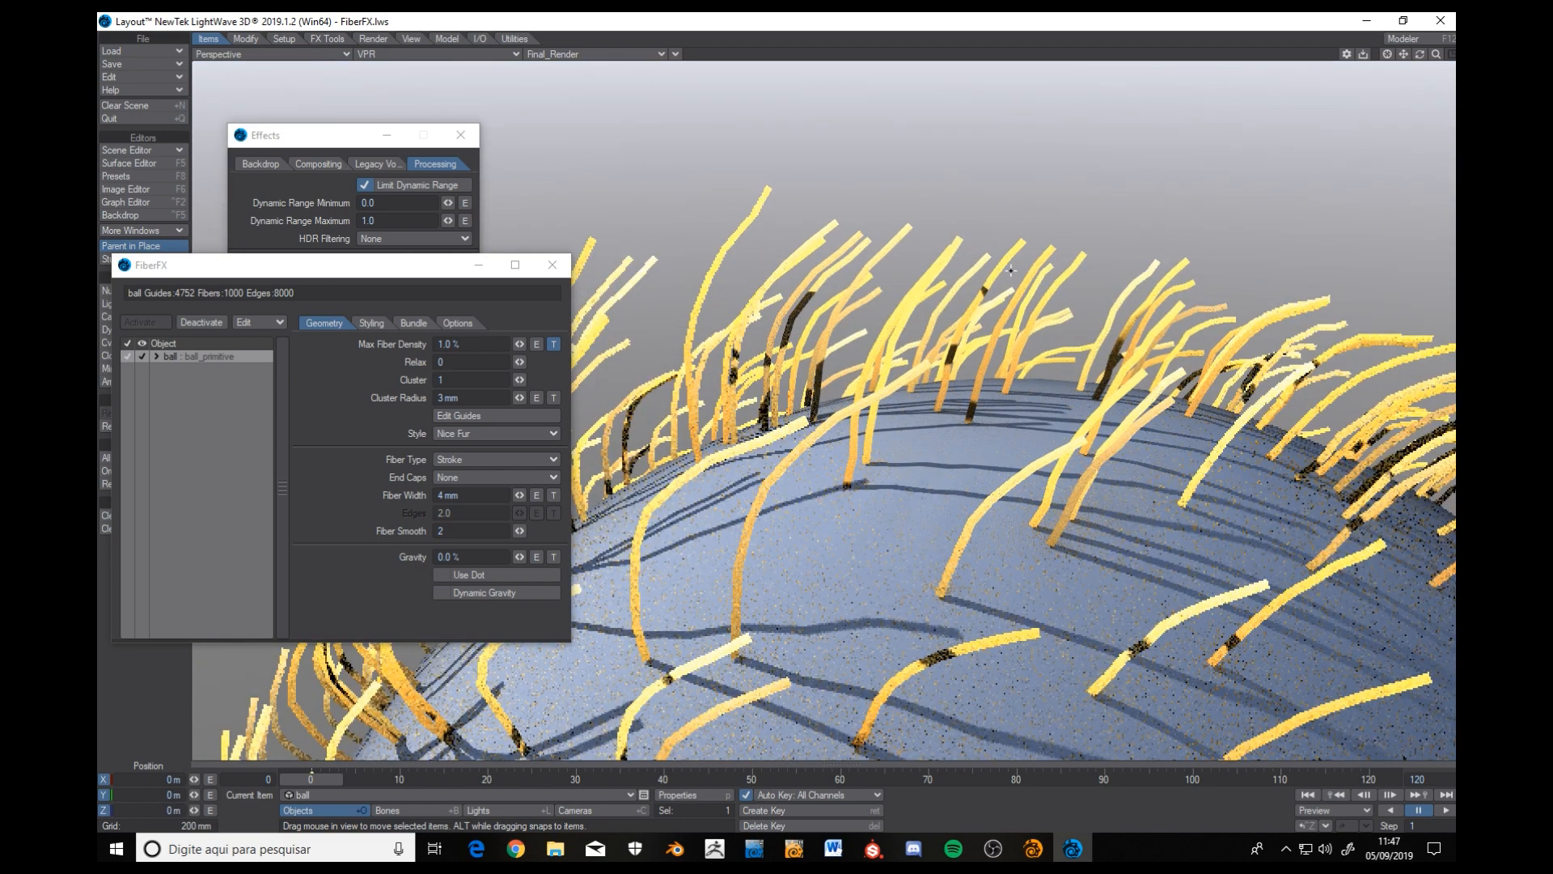
pyautogui.keyDown('alt'); pyautogui.moveTo(1005, 281); pyautogui.dragTo(985, 291); pyautogui.keyUp('alt')
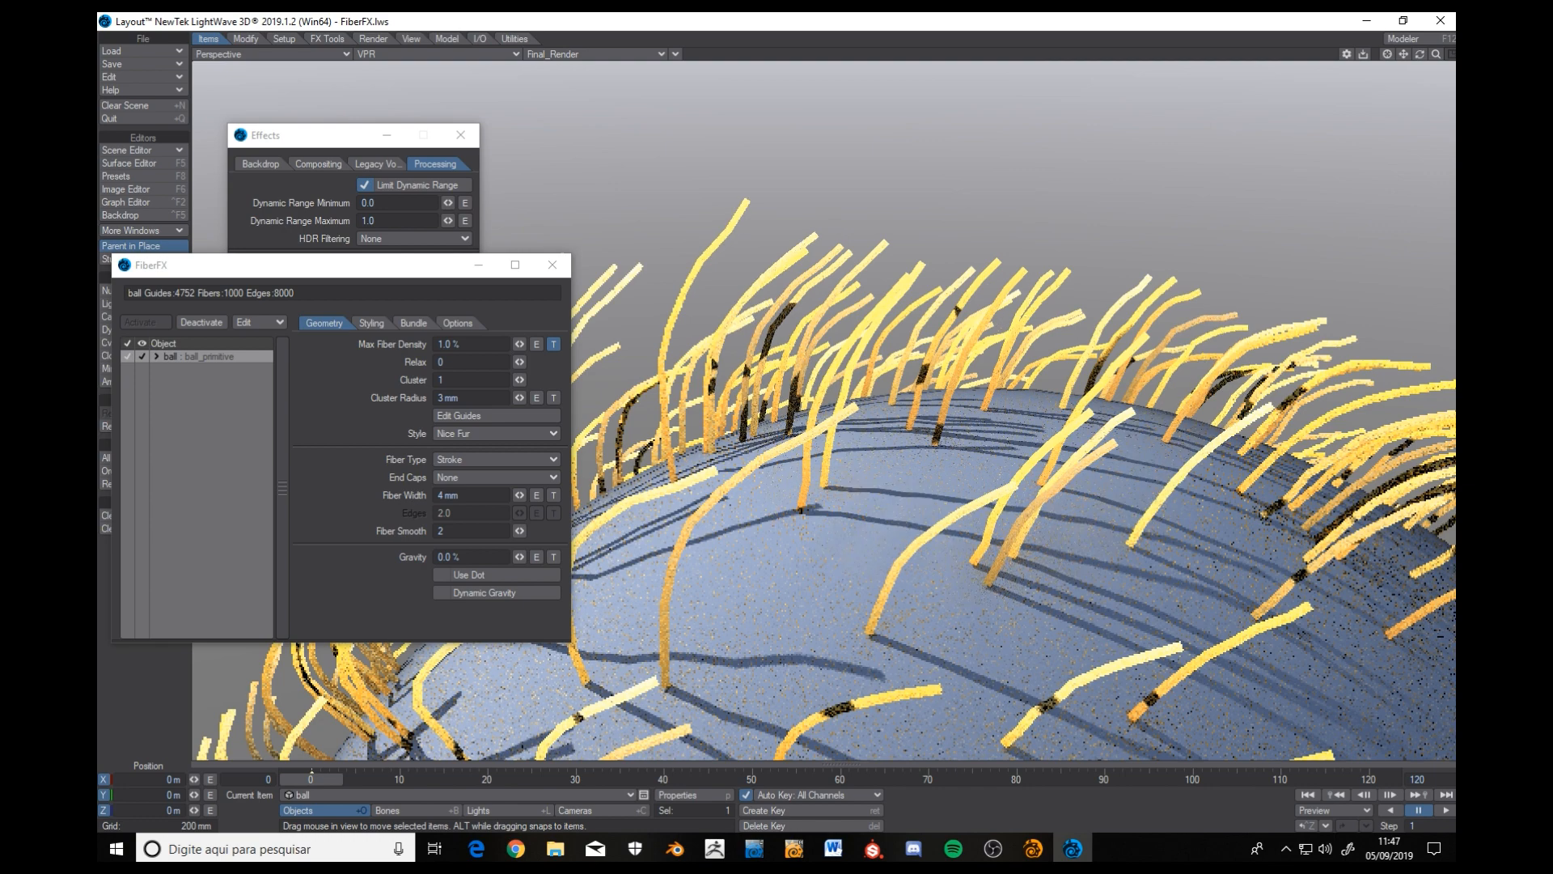
pyautogui.keyDown('ctrl'); pyautogui.keyDown('alt'); pyautogui.moveTo(999, 325); pyautogui.dragTo(1035, 288); pyautogui.keyUp('alt'); pyautogui.keyUp('ctrl')
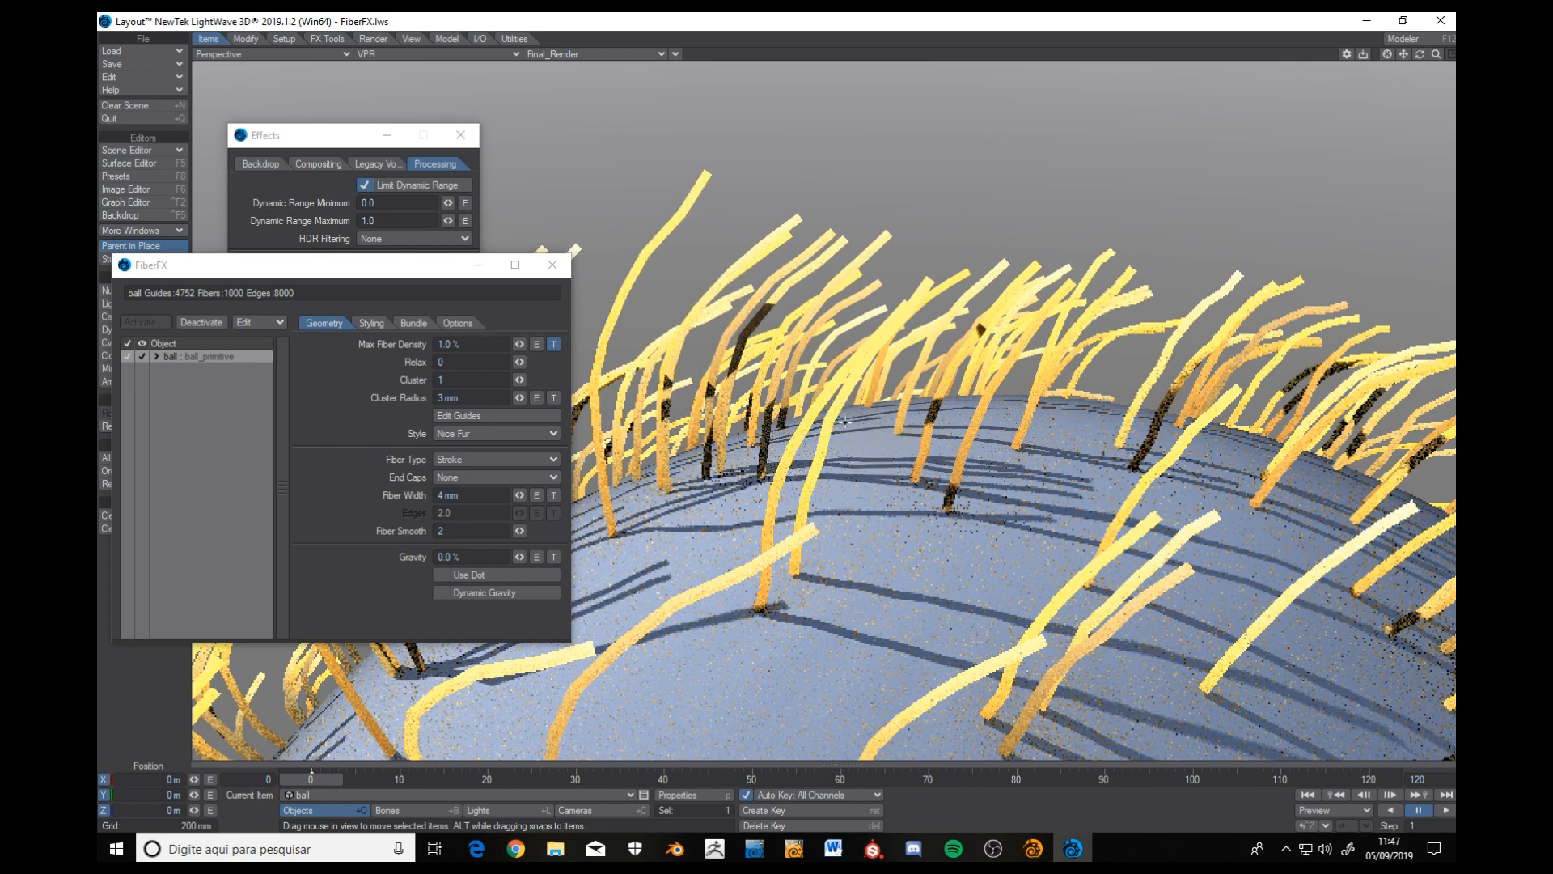
# Switch the 4 mm fibers to the Solid type and examine their shape at close range.
pyautogui.click(479, 454)
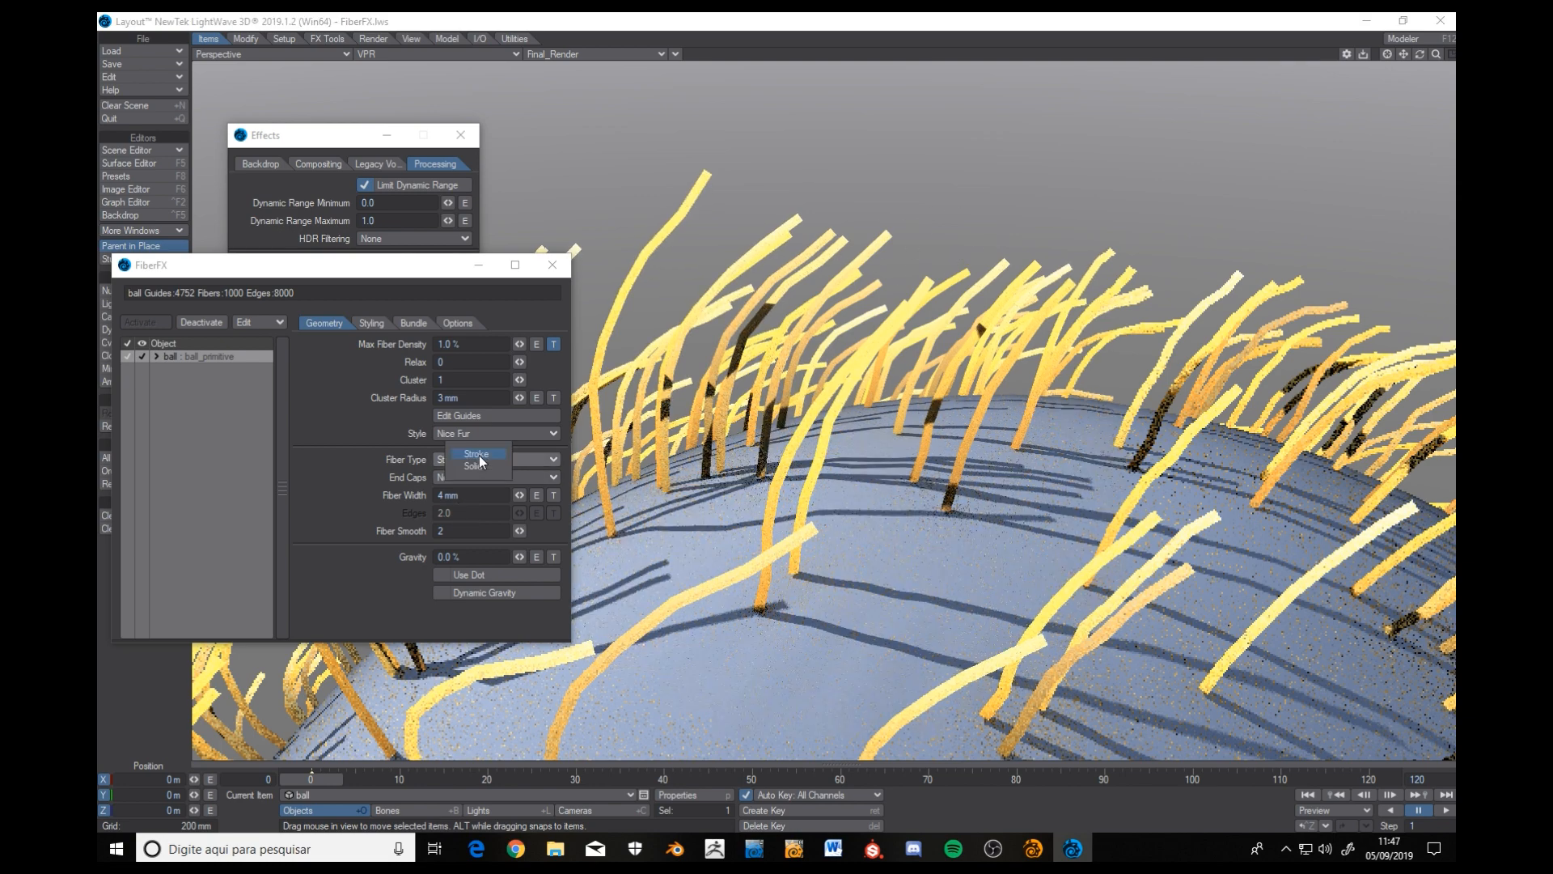
pyautogui.click(479, 466)
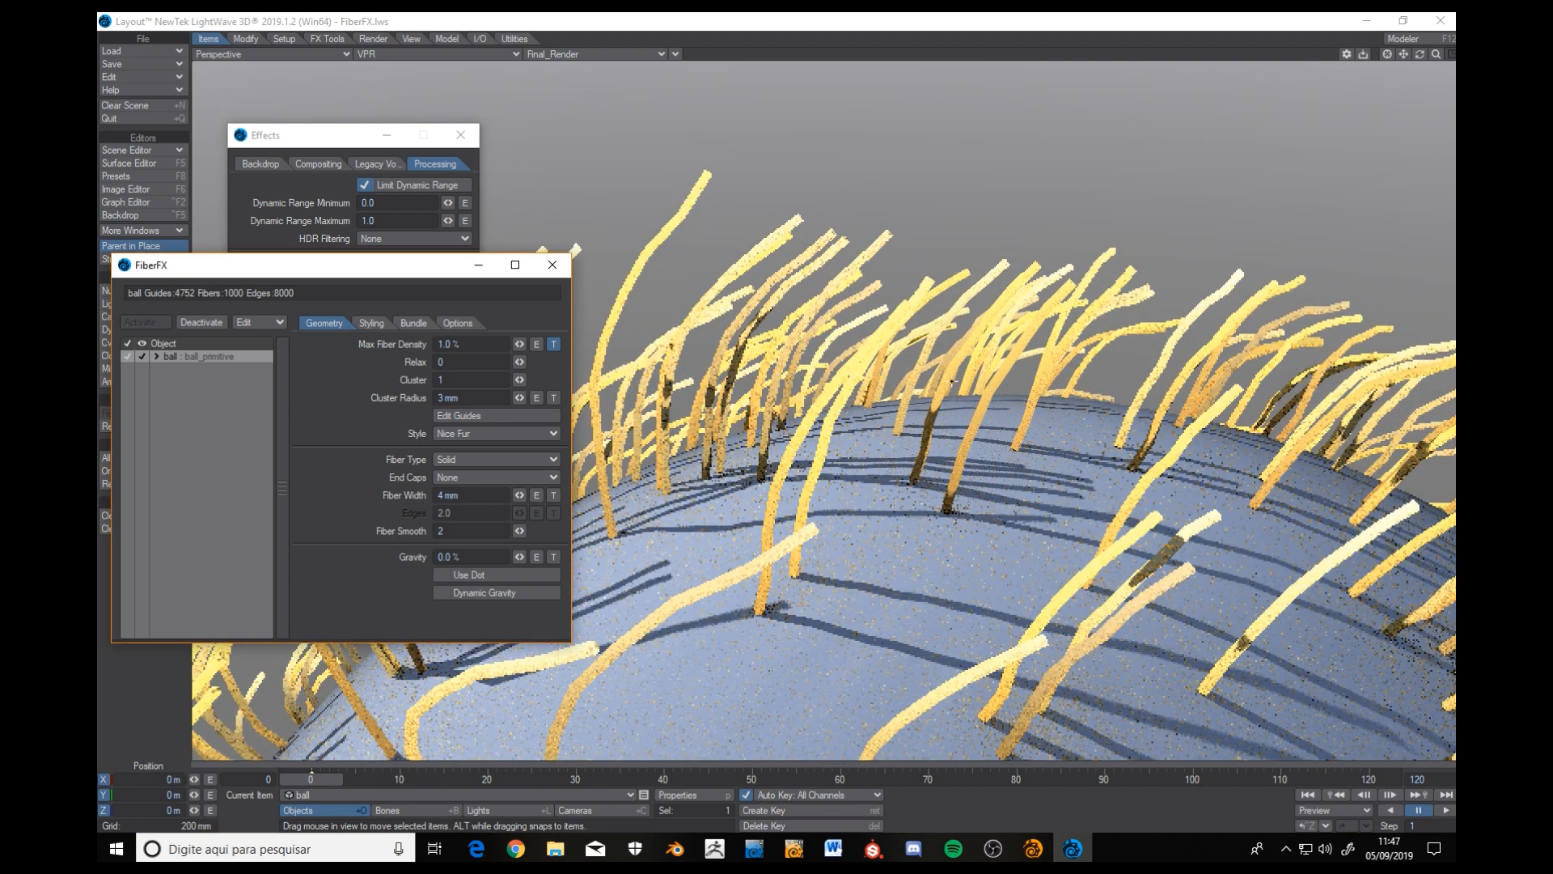
pyautogui.keyDown('alt'); pyautogui.moveTo(971, 454); pyautogui.dragTo(915, 505); pyautogui.keyUp('alt')
pyautogui.scroll(5, 885, 425)
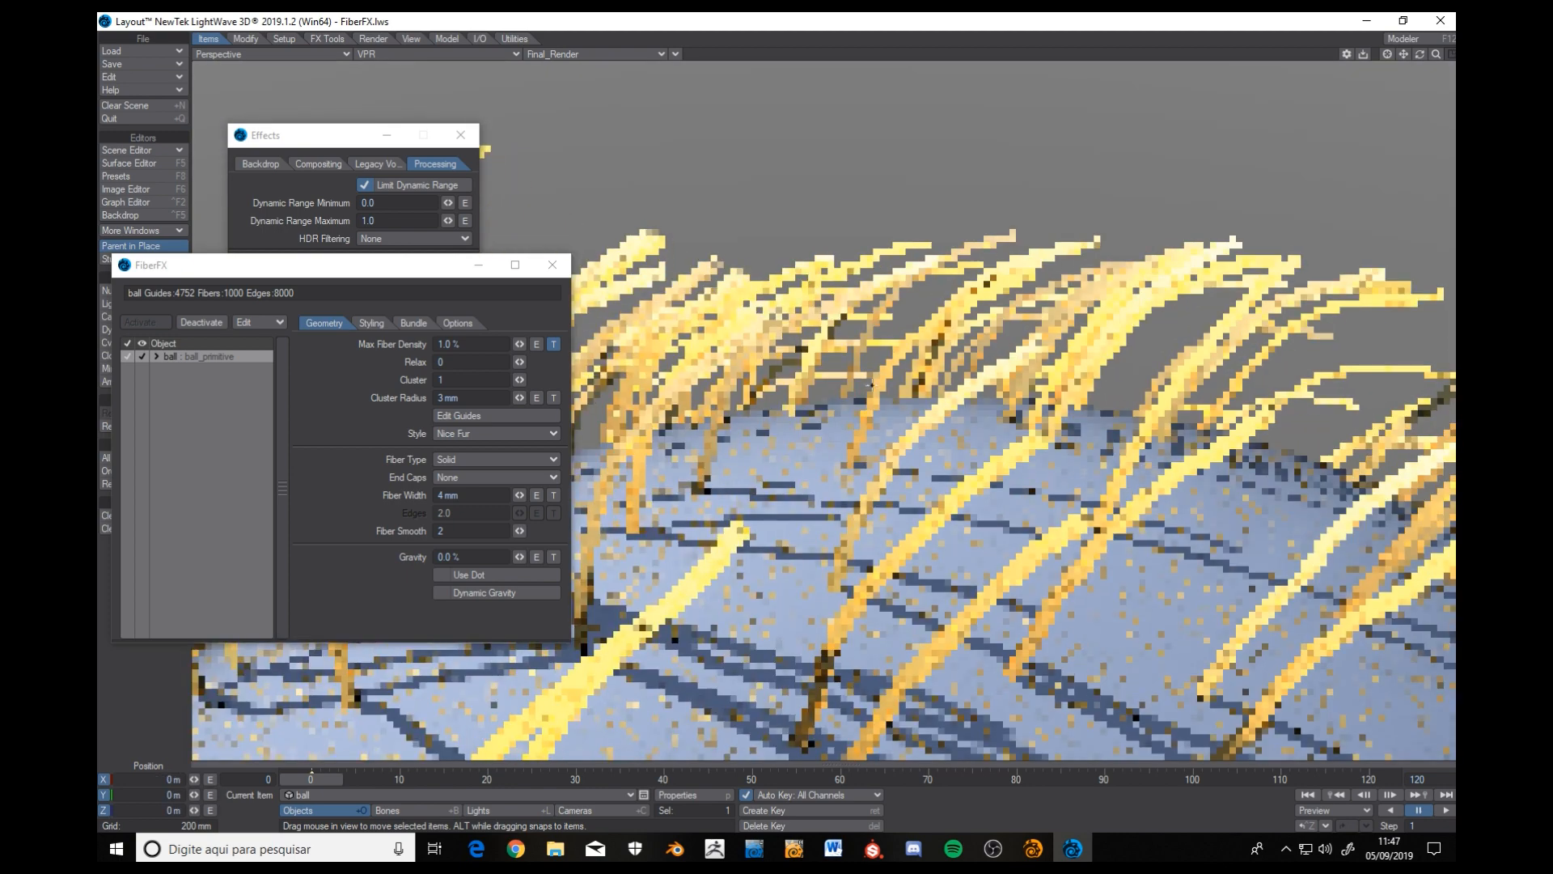
# Lower the max fiber density to 0.1% and frame the few remaining fibers on top of the ball.
pyautogui.click(469, 344)
pyautogui.write('0.1')
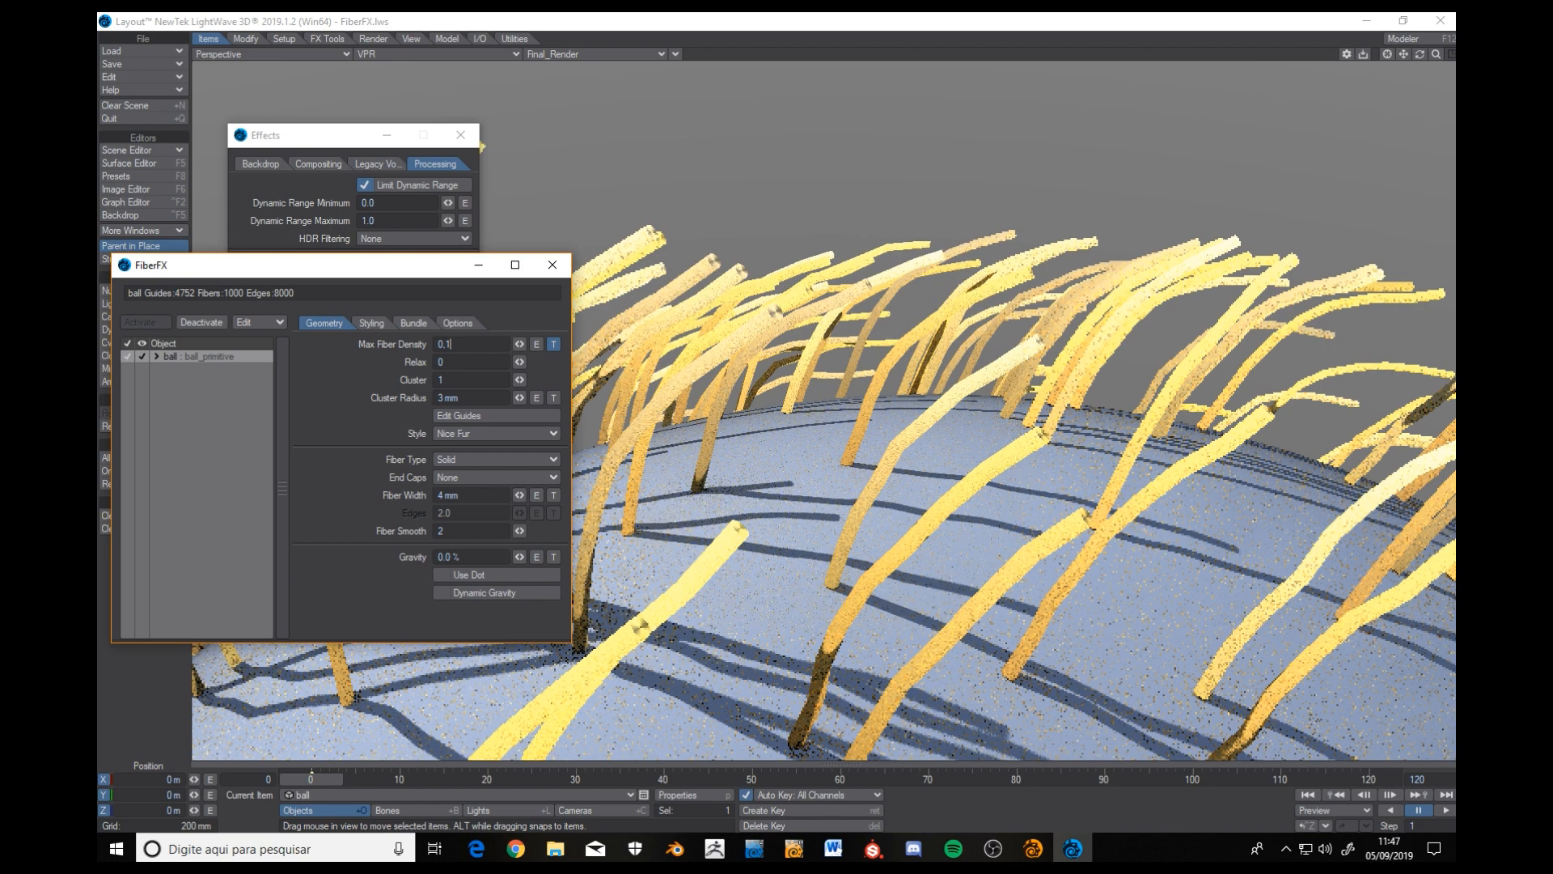
pyautogui.press('Return')
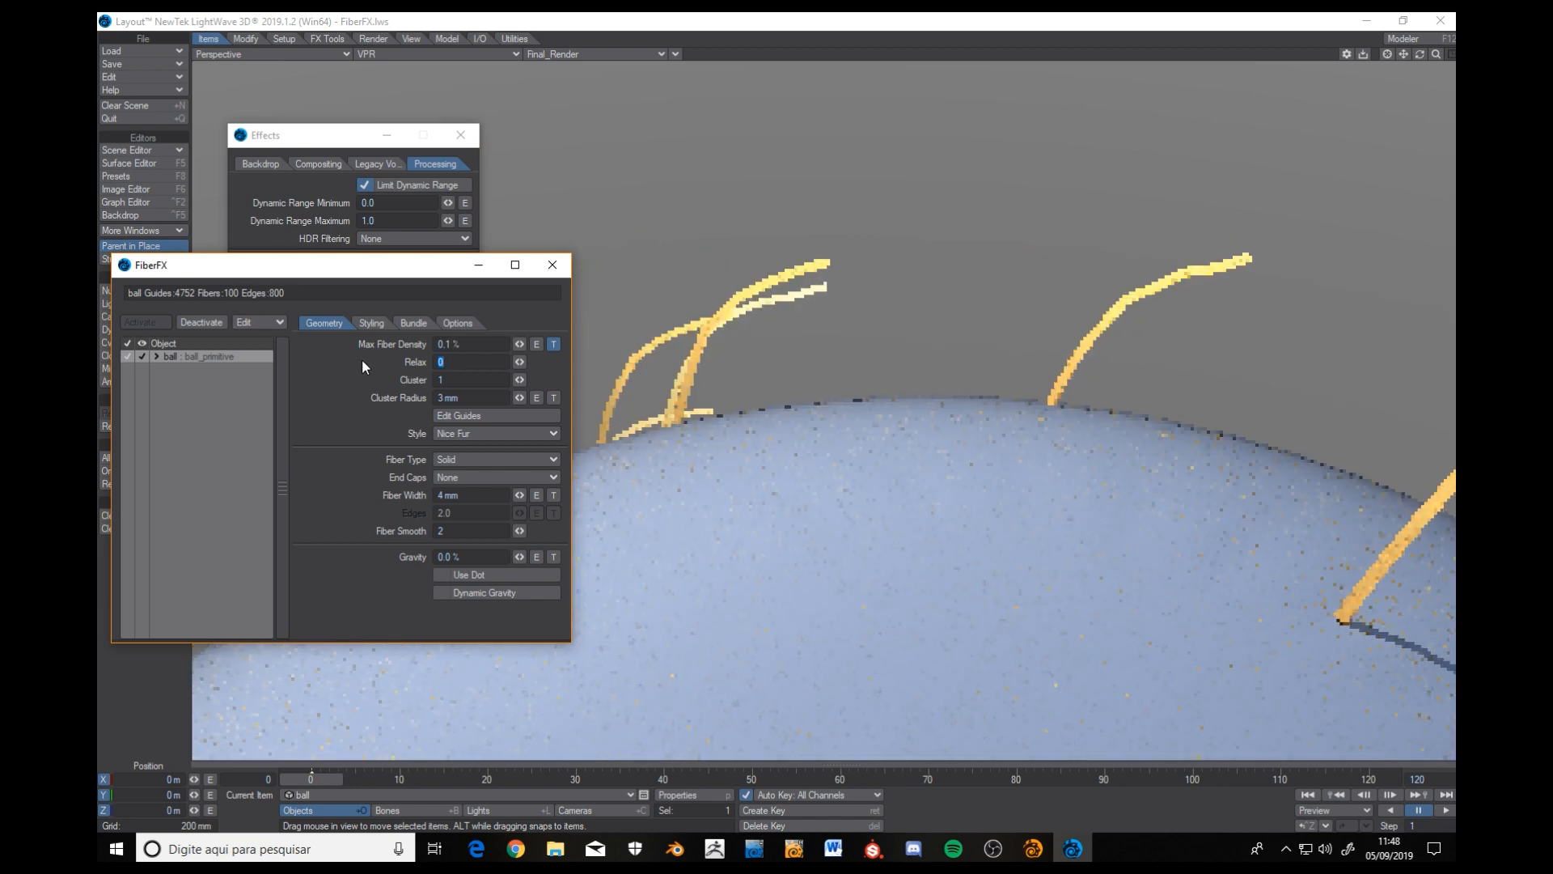
pyautogui.keyDown('alt'); pyautogui.moveTo(963, 154); pyautogui.dragTo(988, 251); pyautogui.keyUp('alt')
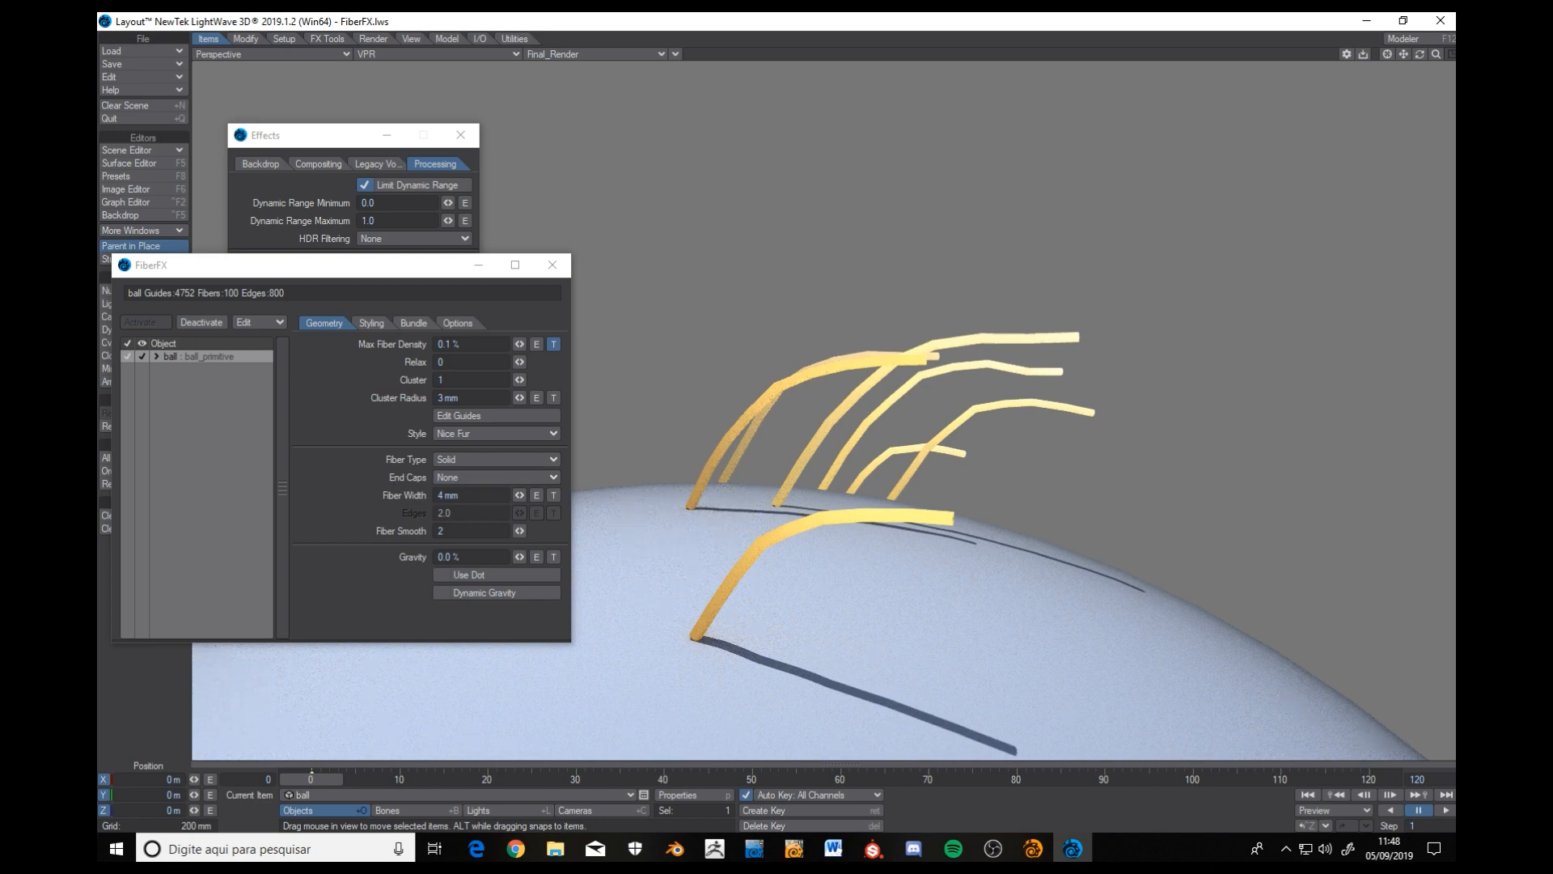
# Set the fiber type to Stroke with Cap Base end caps and inspect the bases of the fibers.
pyautogui.click(495, 477)
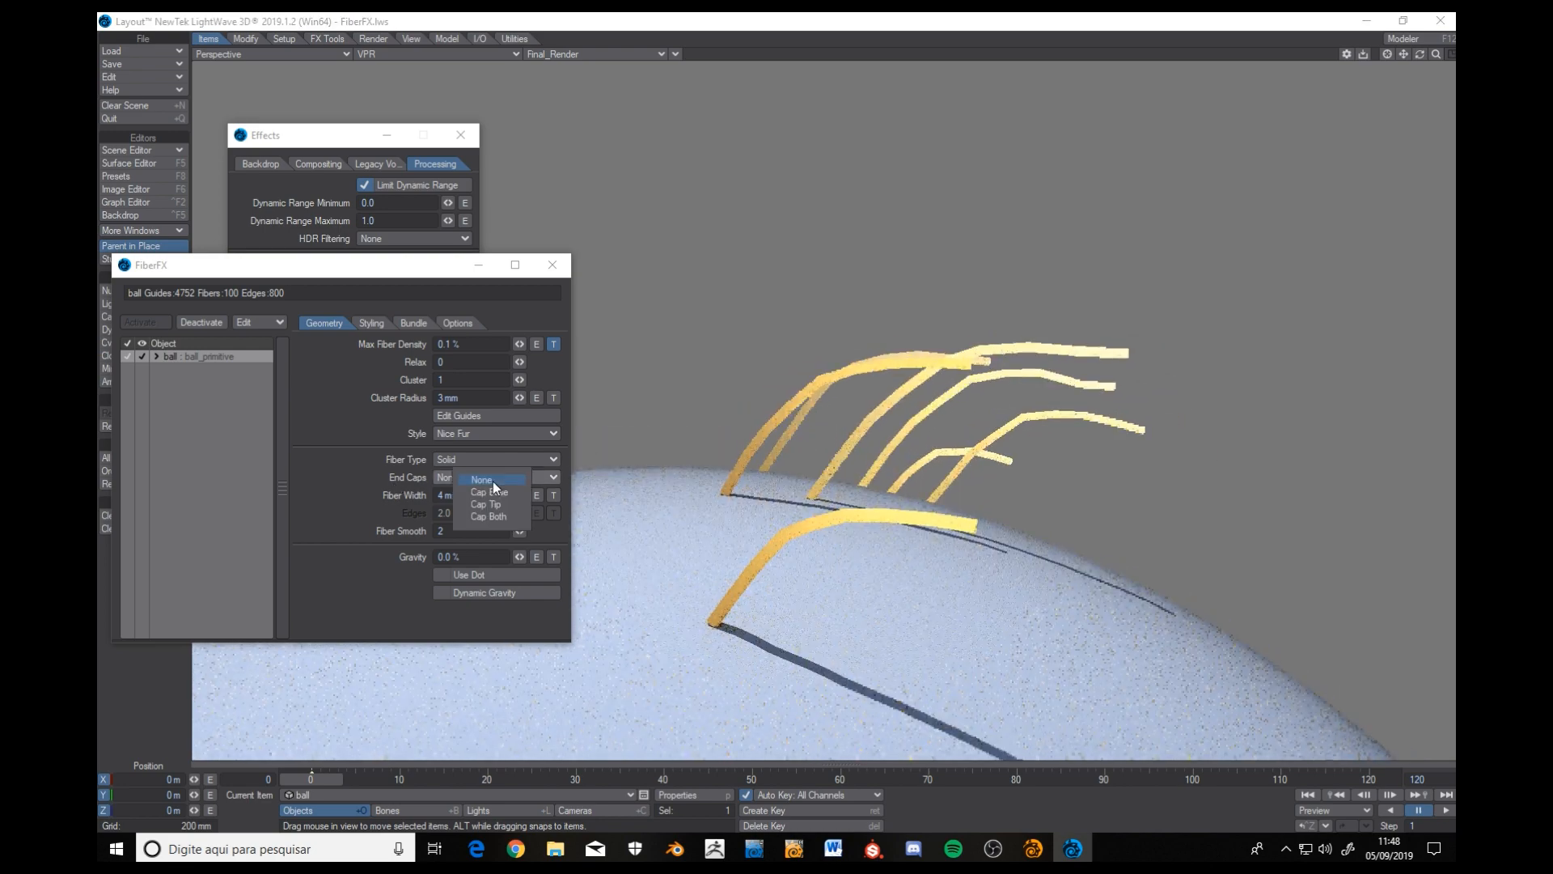
pyautogui.click(493, 482)
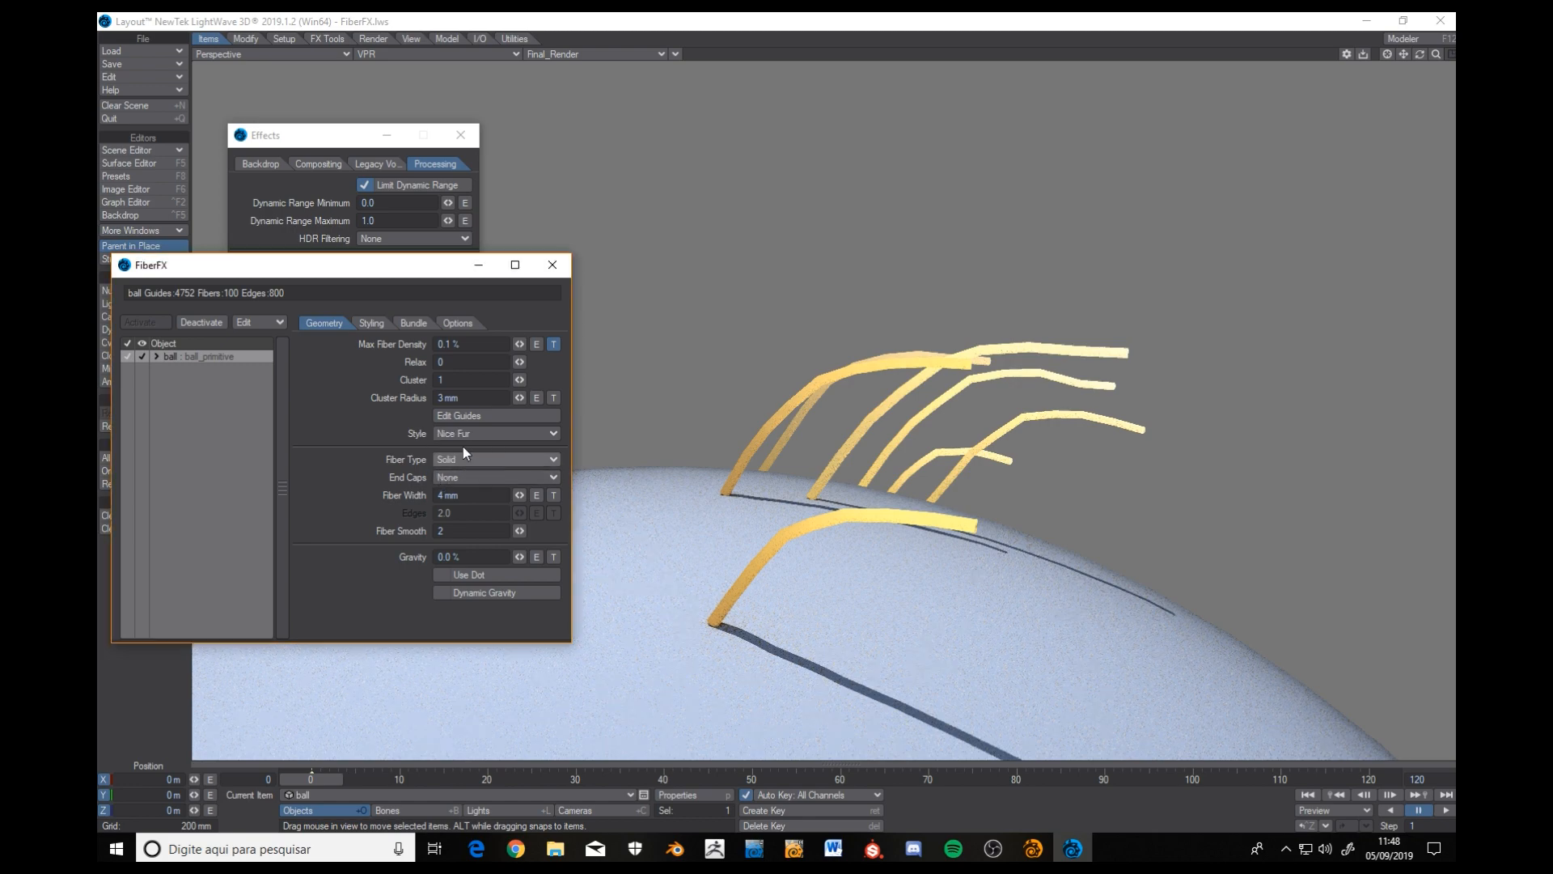
pyautogui.click(465, 459)
pyautogui.click(477, 471)
pyautogui.click(488, 479)
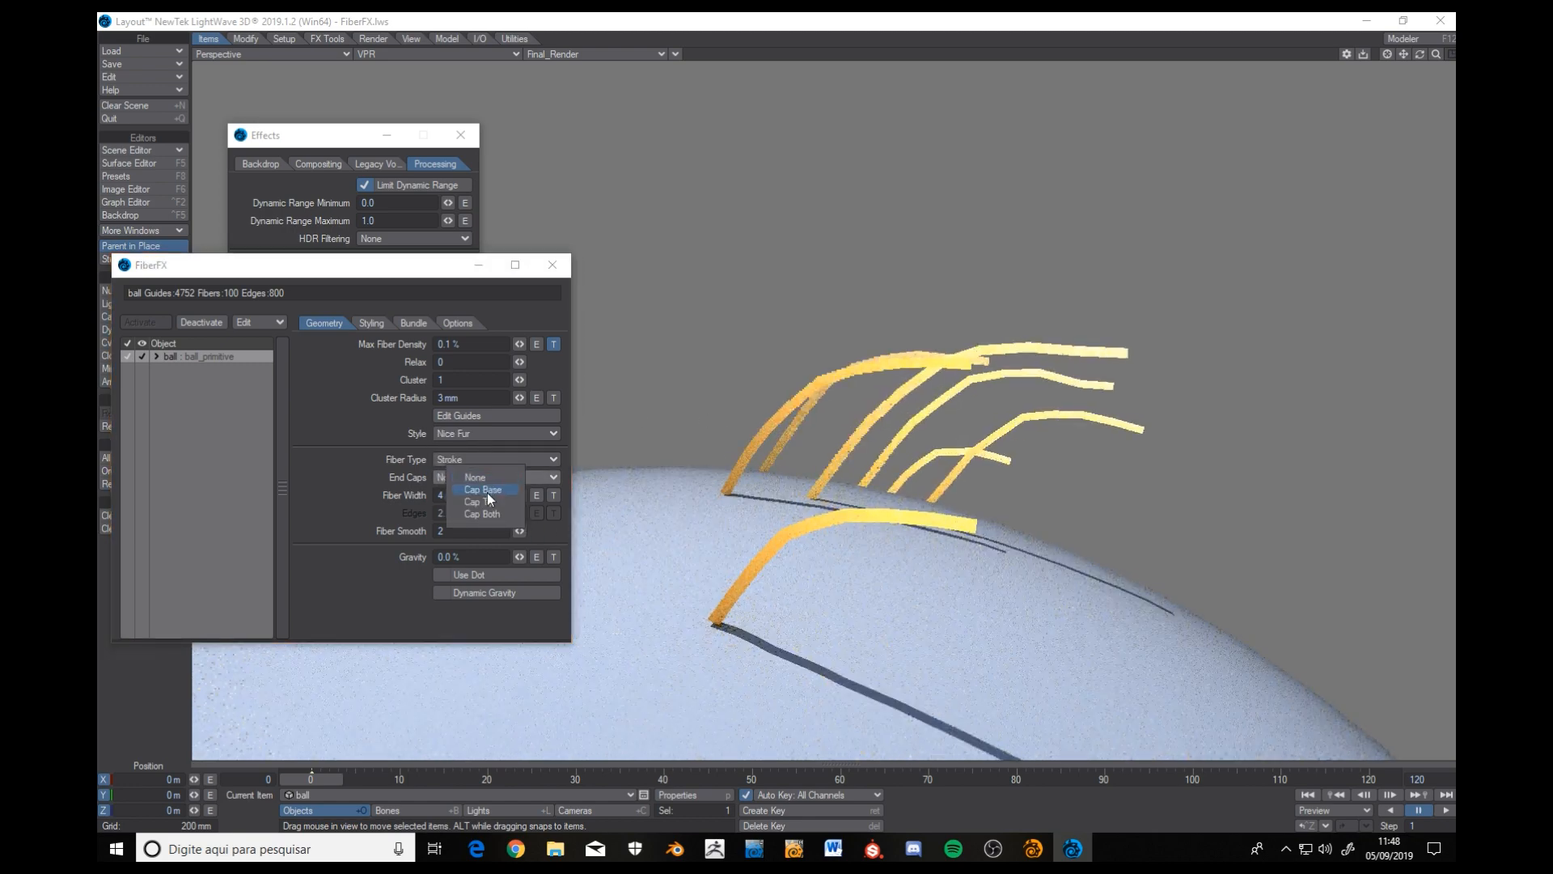
pyautogui.click(490, 490)
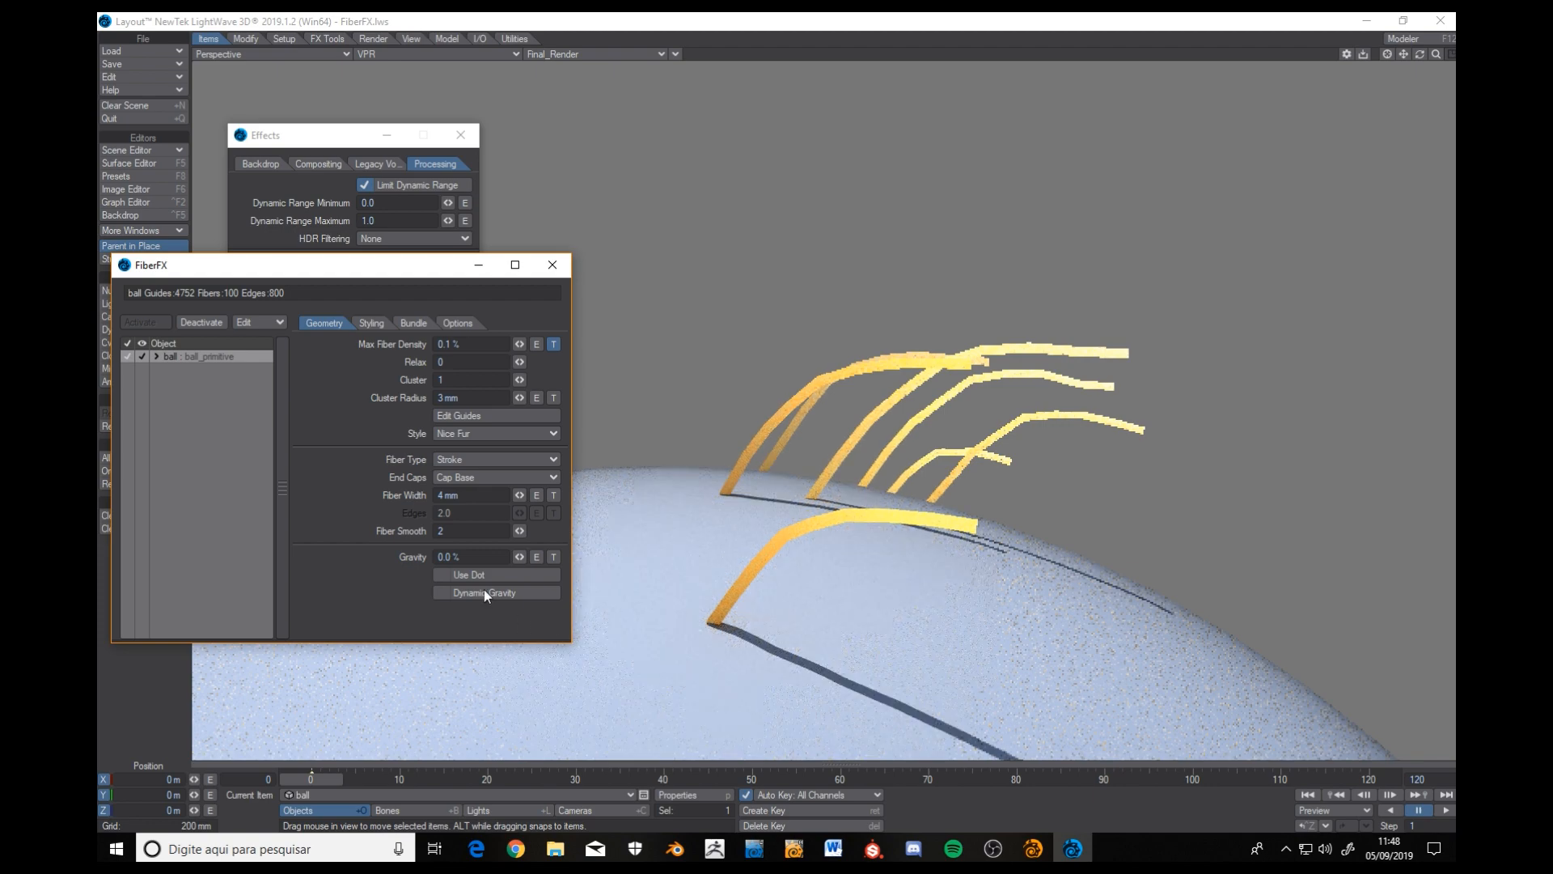
pyautogui.click(904, 581)
pyautogui.scroll(3, 903, 581)
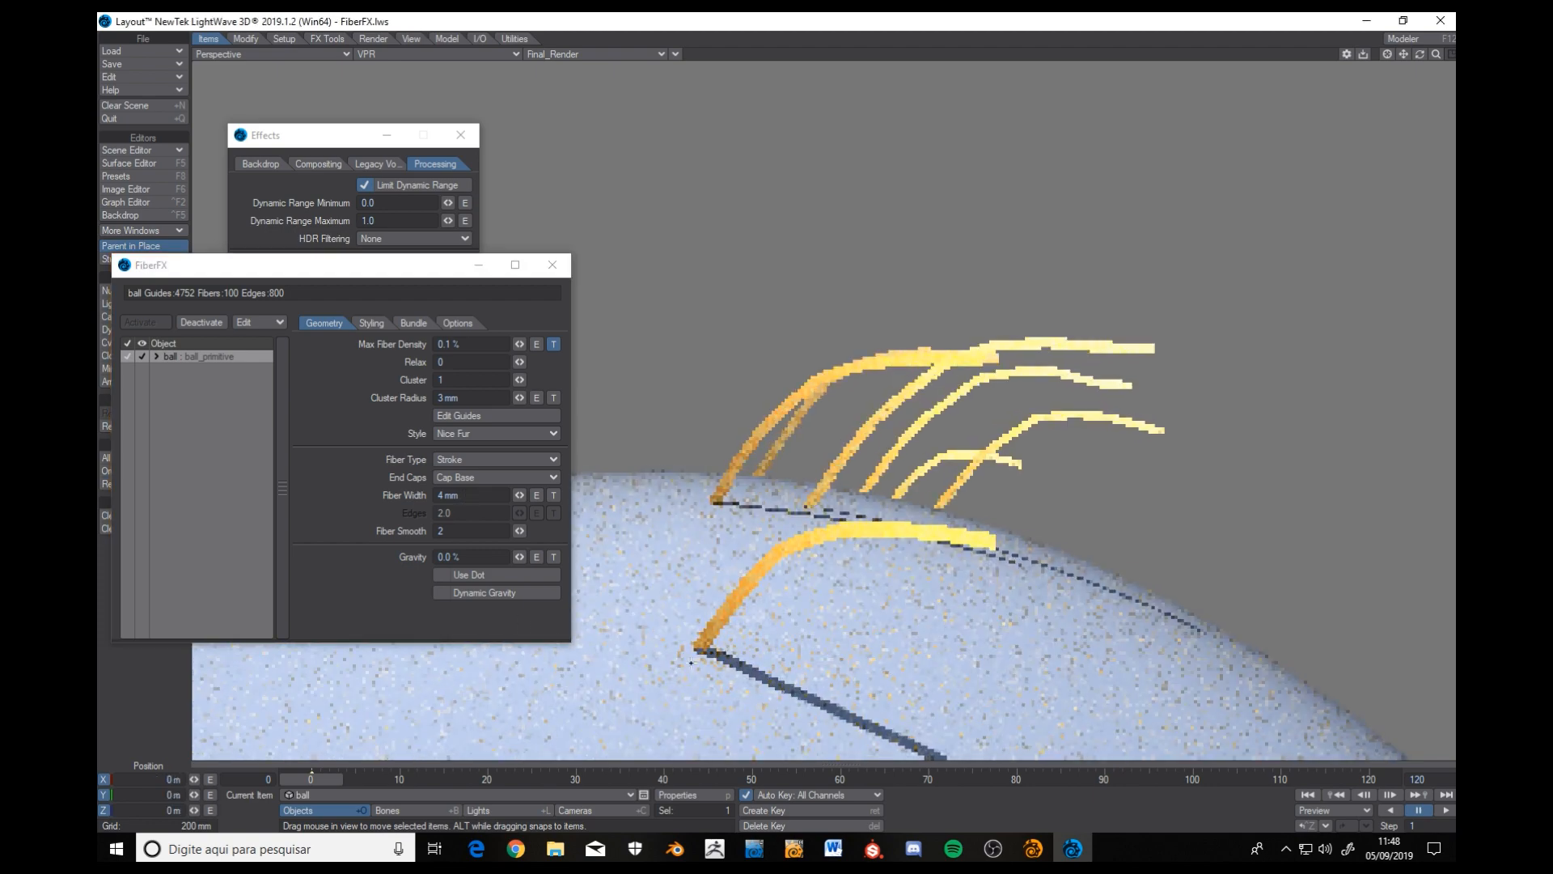
# Switch the base-capped fibers to Solid and inspect the base of the nearest one, keeping the FiberFX window clear of it.
pyautogui.click(476, 459)
pyautogui.click(474, 468)
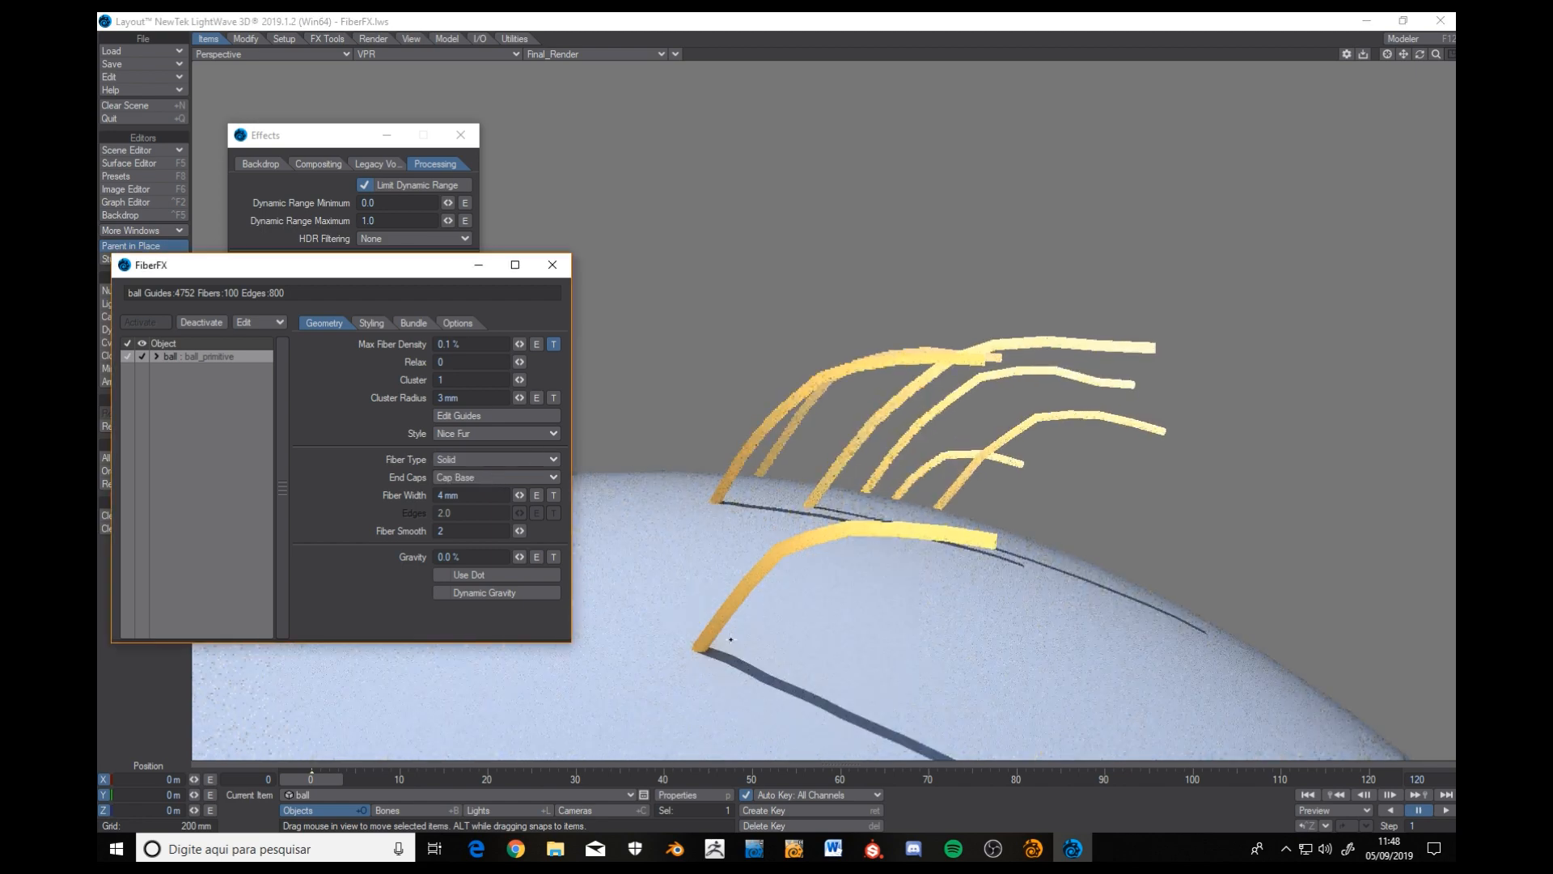
pyautogui.keyDown('ctrl'); pyautogui.keyDown('alt'); pyautogui.moveTo(731, 639); pyautogui.dragTo(709, 591); pyautogui.keyUp('alt'); pyautogui.keyUp('ctrl')
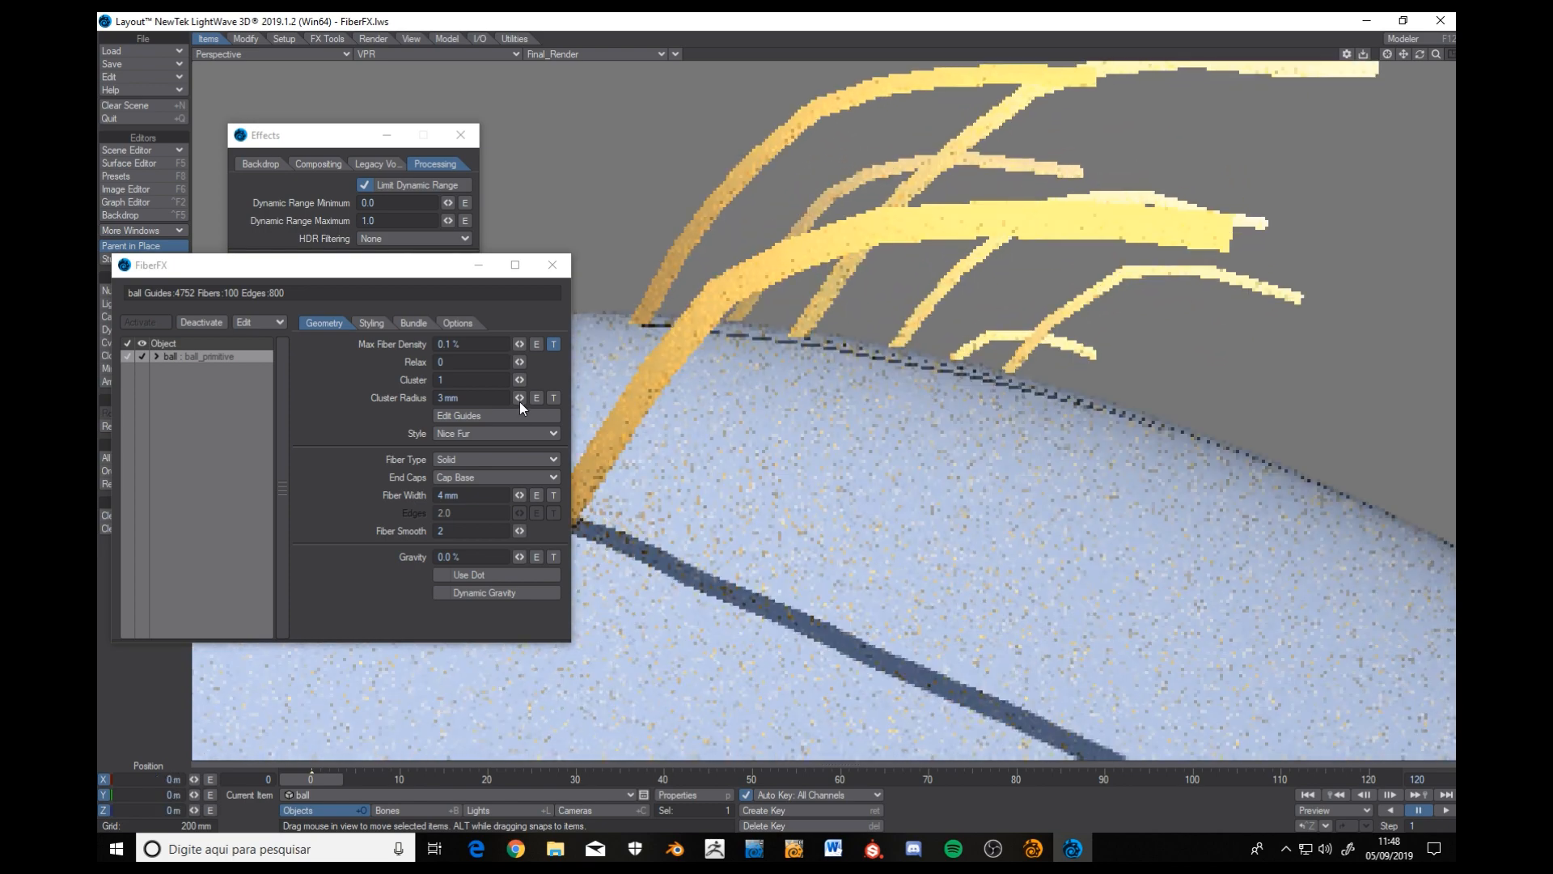
pyautogui.moveTo(390, 265); pyautogui.dragTo(321, 258)
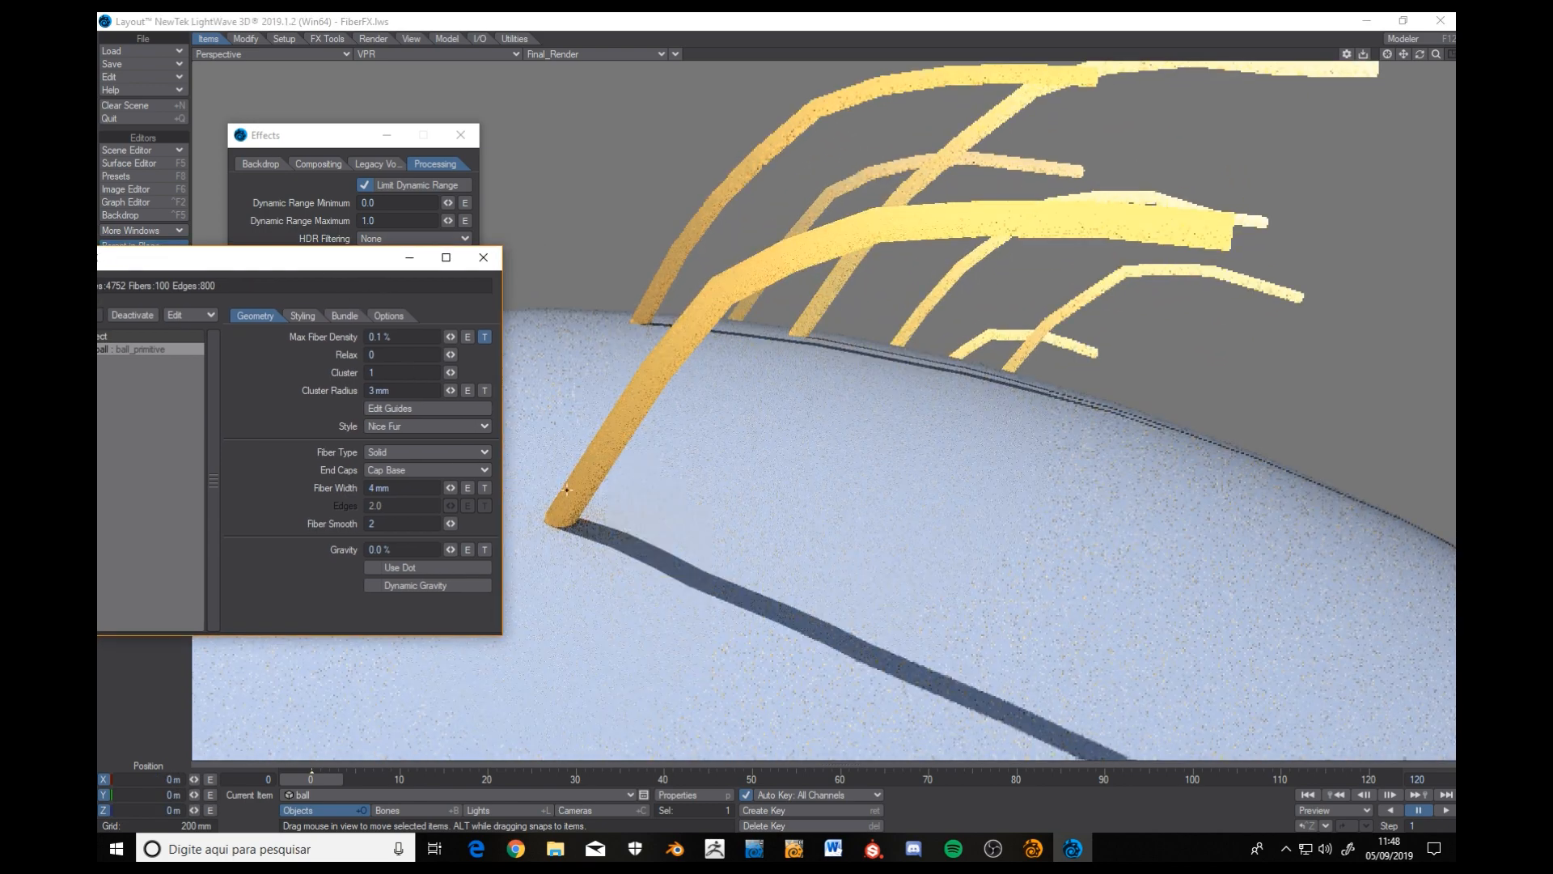
# Change the end caps to Cap Tip and examine the tips of the solid fibers up close.
pyautogui.click(420, 473)
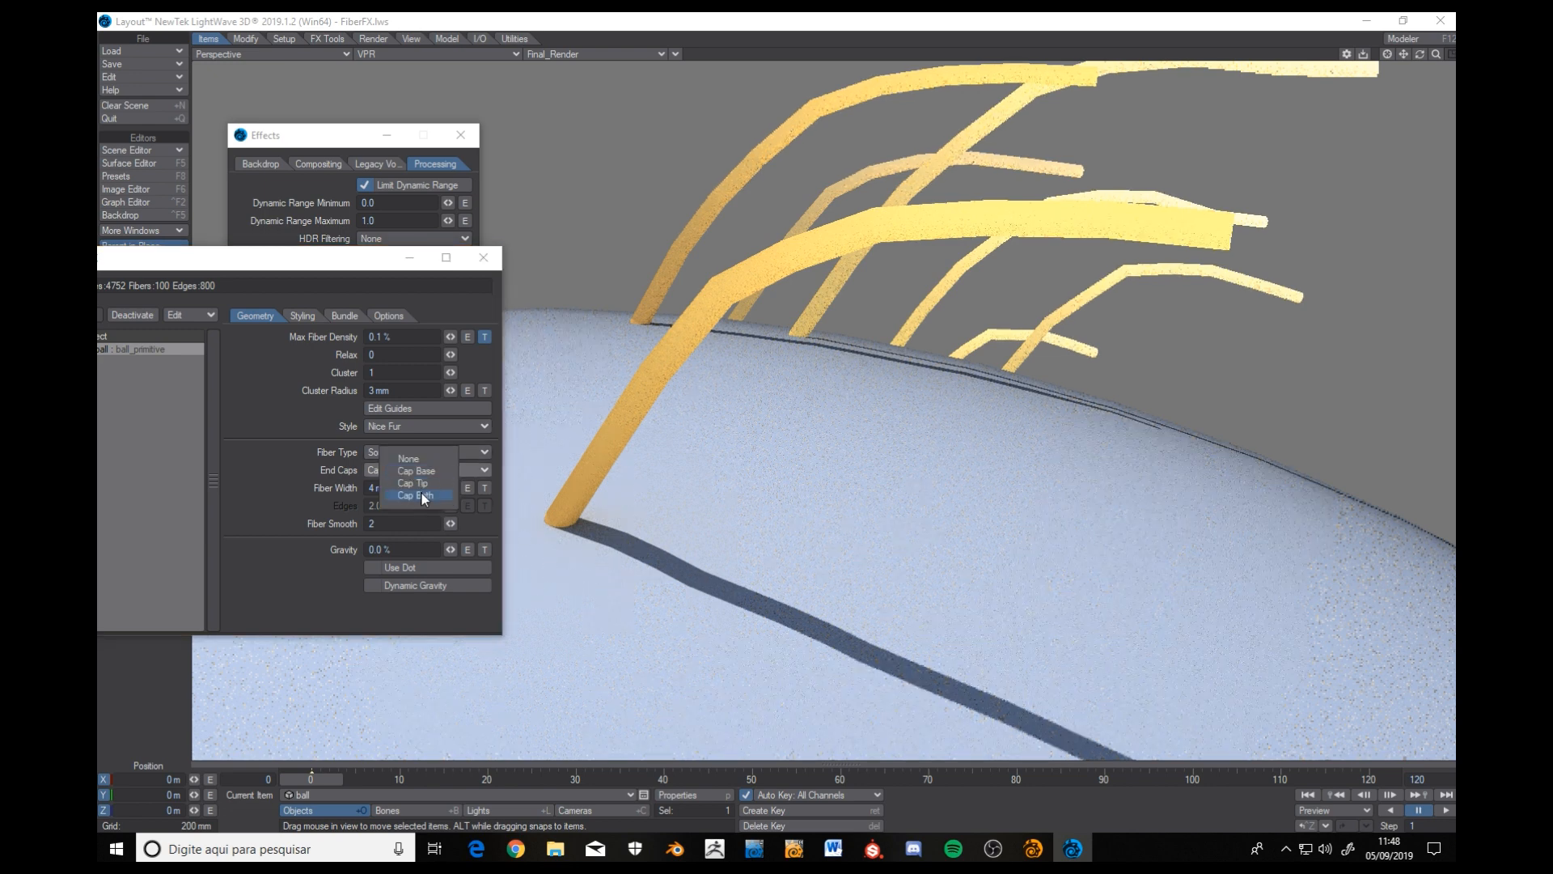
pyautogui.click(421, 483)
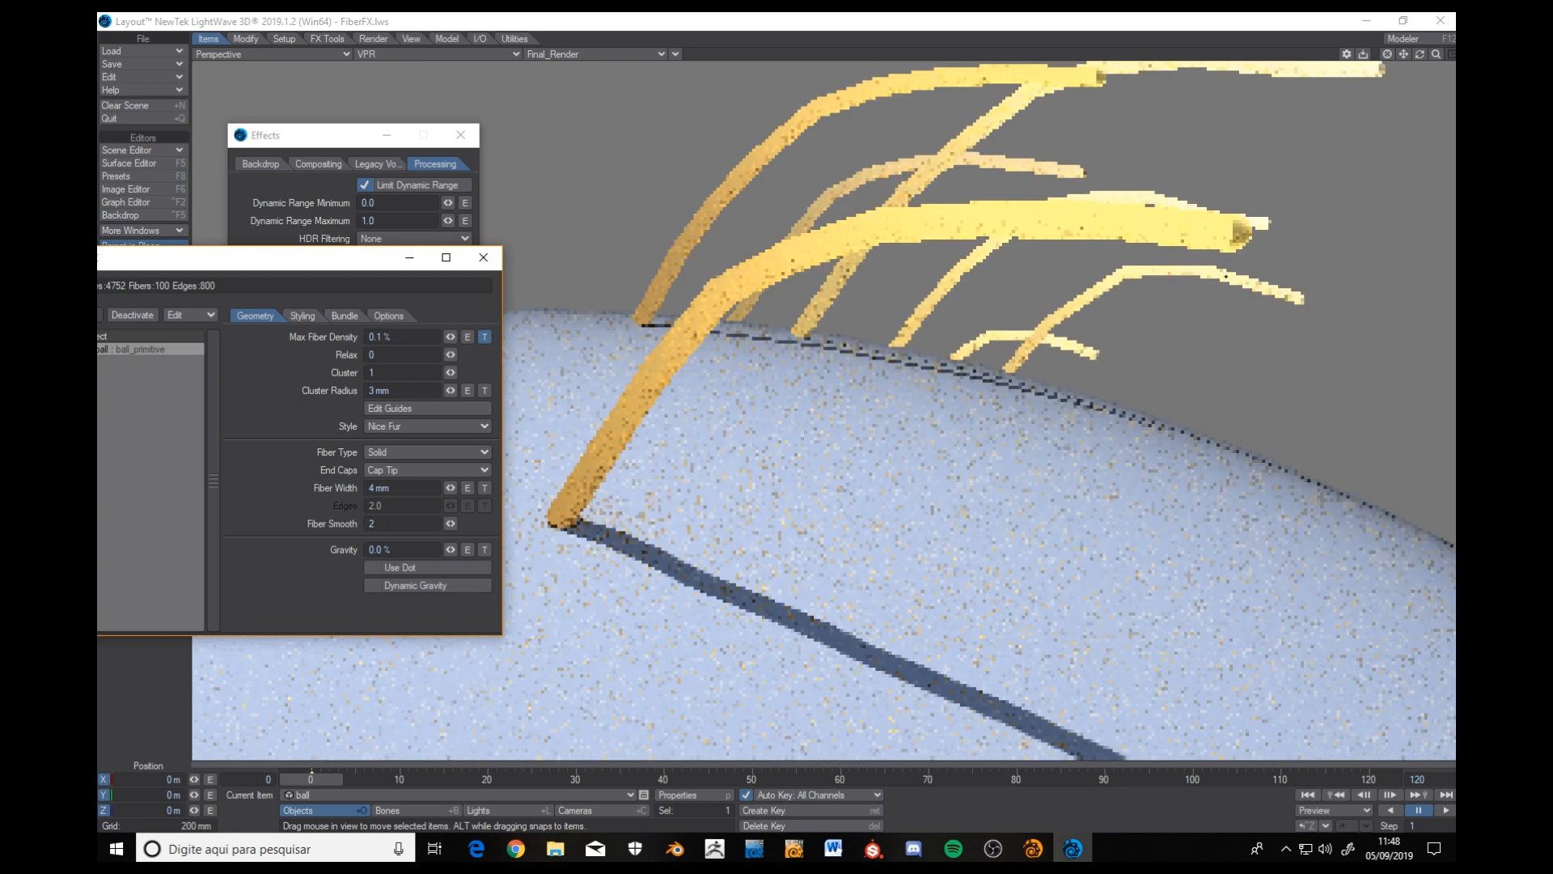
pyautogui.keyDown('alt'); pyautogui.moveTo(1044, 453); pyautogui.dragTo(1084, 322); pyautogui.keyUp('alt')
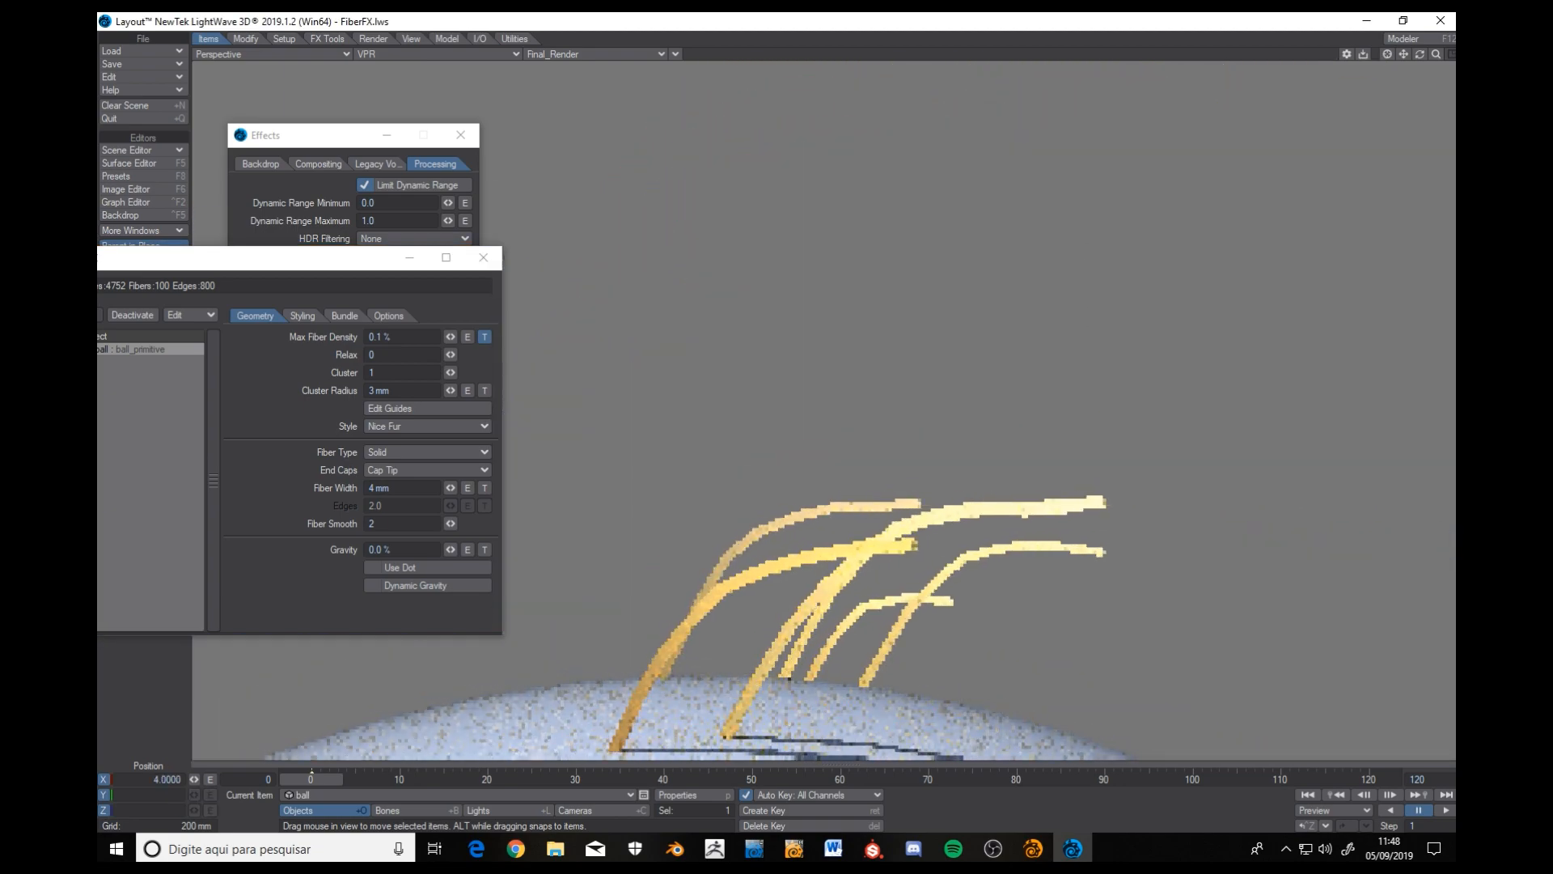
pyautogui.moveTo(1436, 54); pyautogui.dragTo(1417, 121)
pyautogui.keyDown('ctrl'); pyautogui.keyDown('alt'); pyautogui.moveTo(1041, 449); pyautogui.dragTo(1068, 450); pyautogui.keyUp('alt'); pyautogui.keyUp('ctrl')
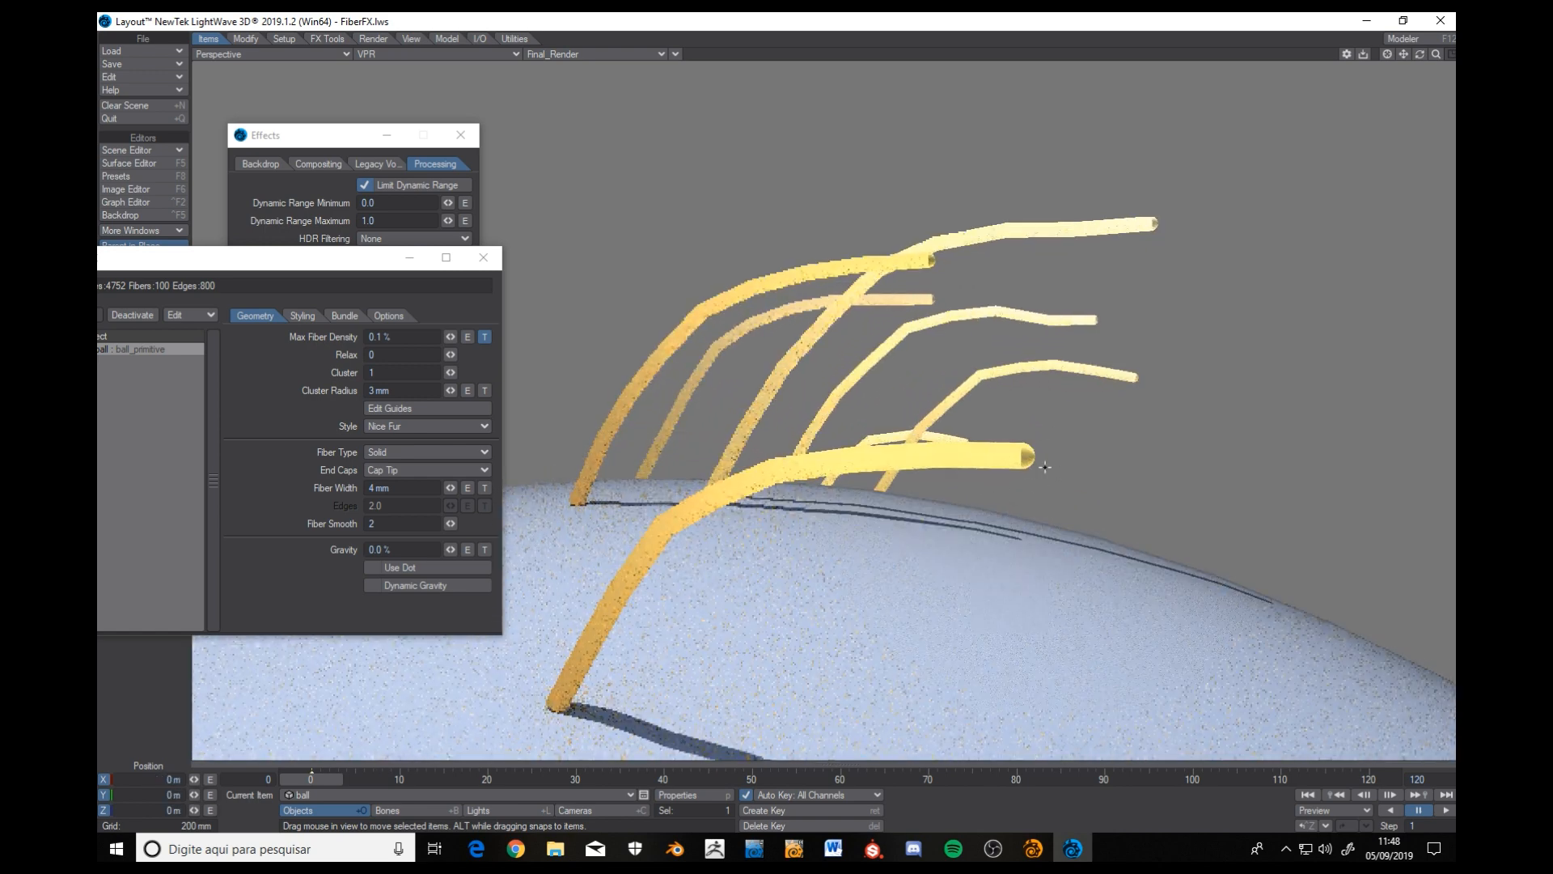
# Switch the tip-capped fibers to the Stroke type.
pyautogui.click(417, 451)
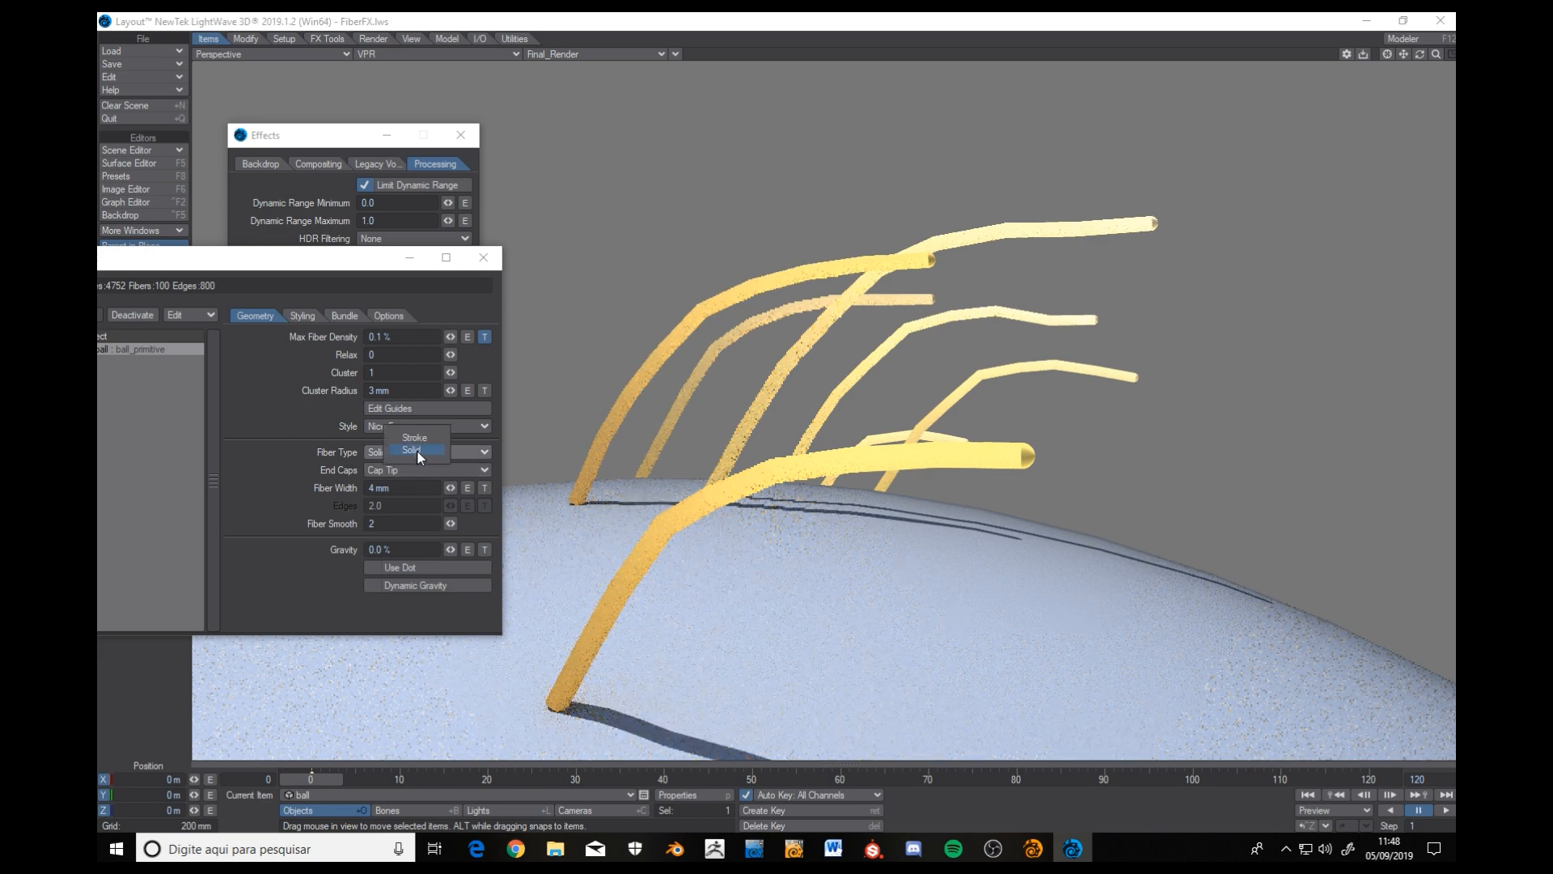
pyautogui.click(415, 437)
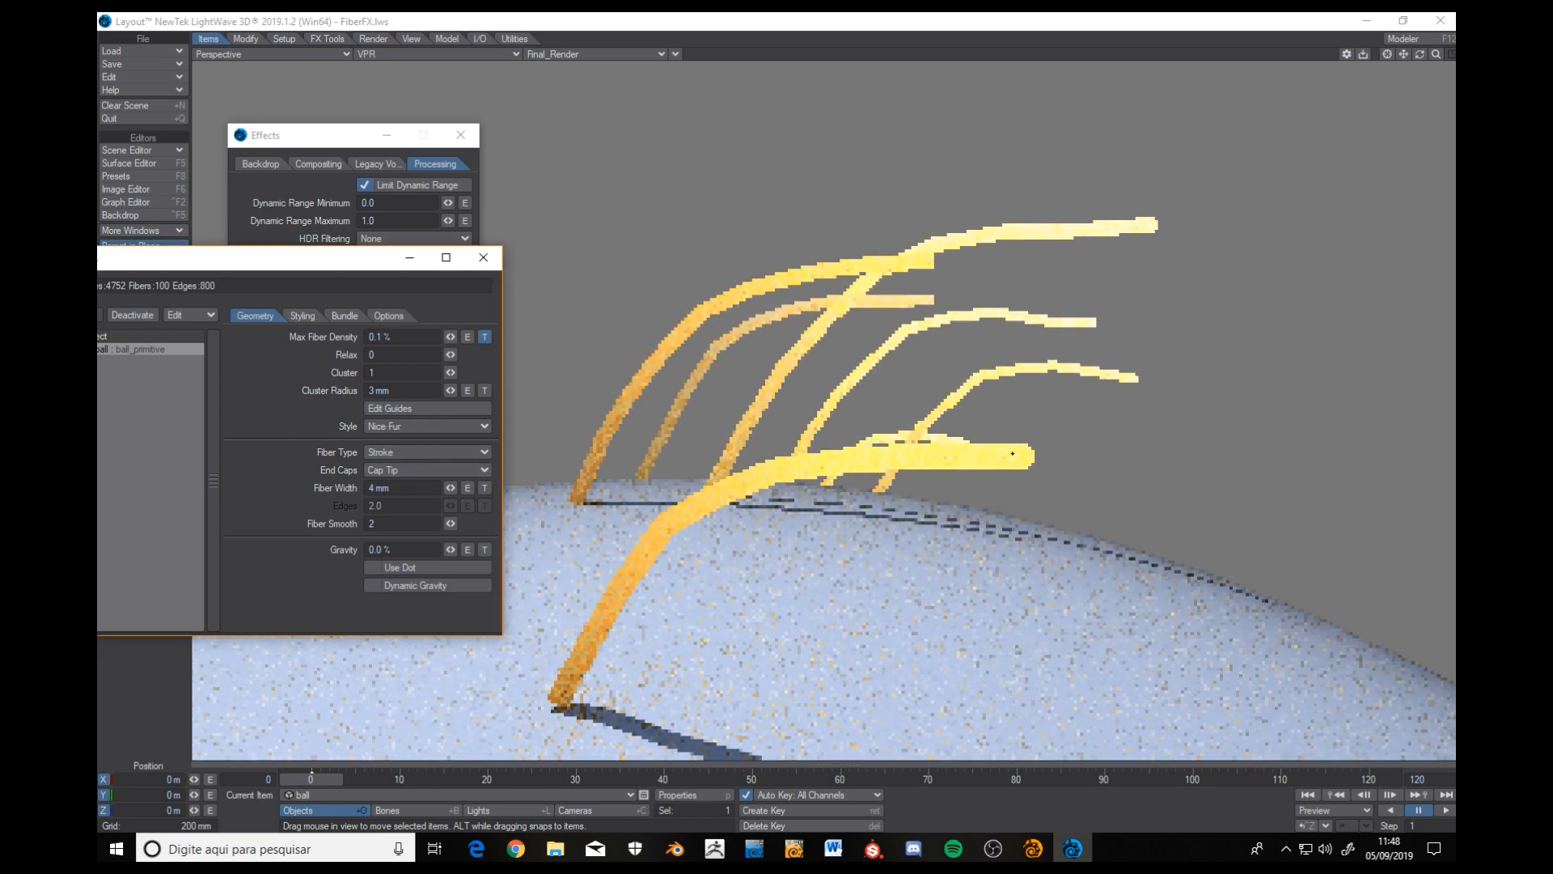
# Set the stroke fibers' end caps to Cap Both and inspect the fiber ends up close.
pyautogui.keyDown('alt'); pyautogui.moveTo(1012, 454); pyautogui.dragTo(984, 454); pyautogui.keyUp('alt')
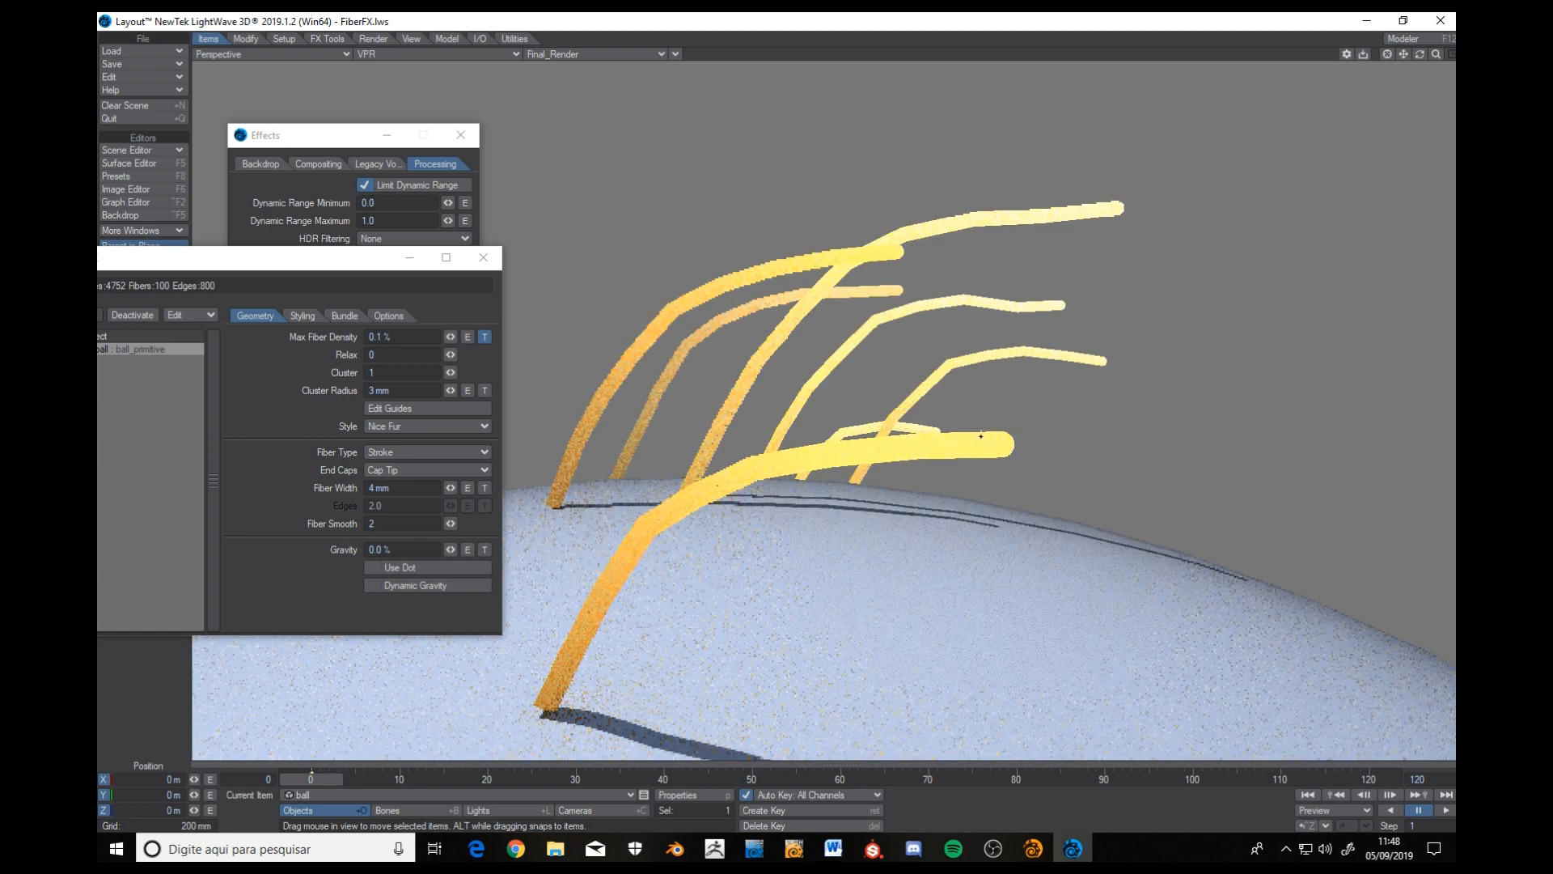
pyautogui.click(400, 470)
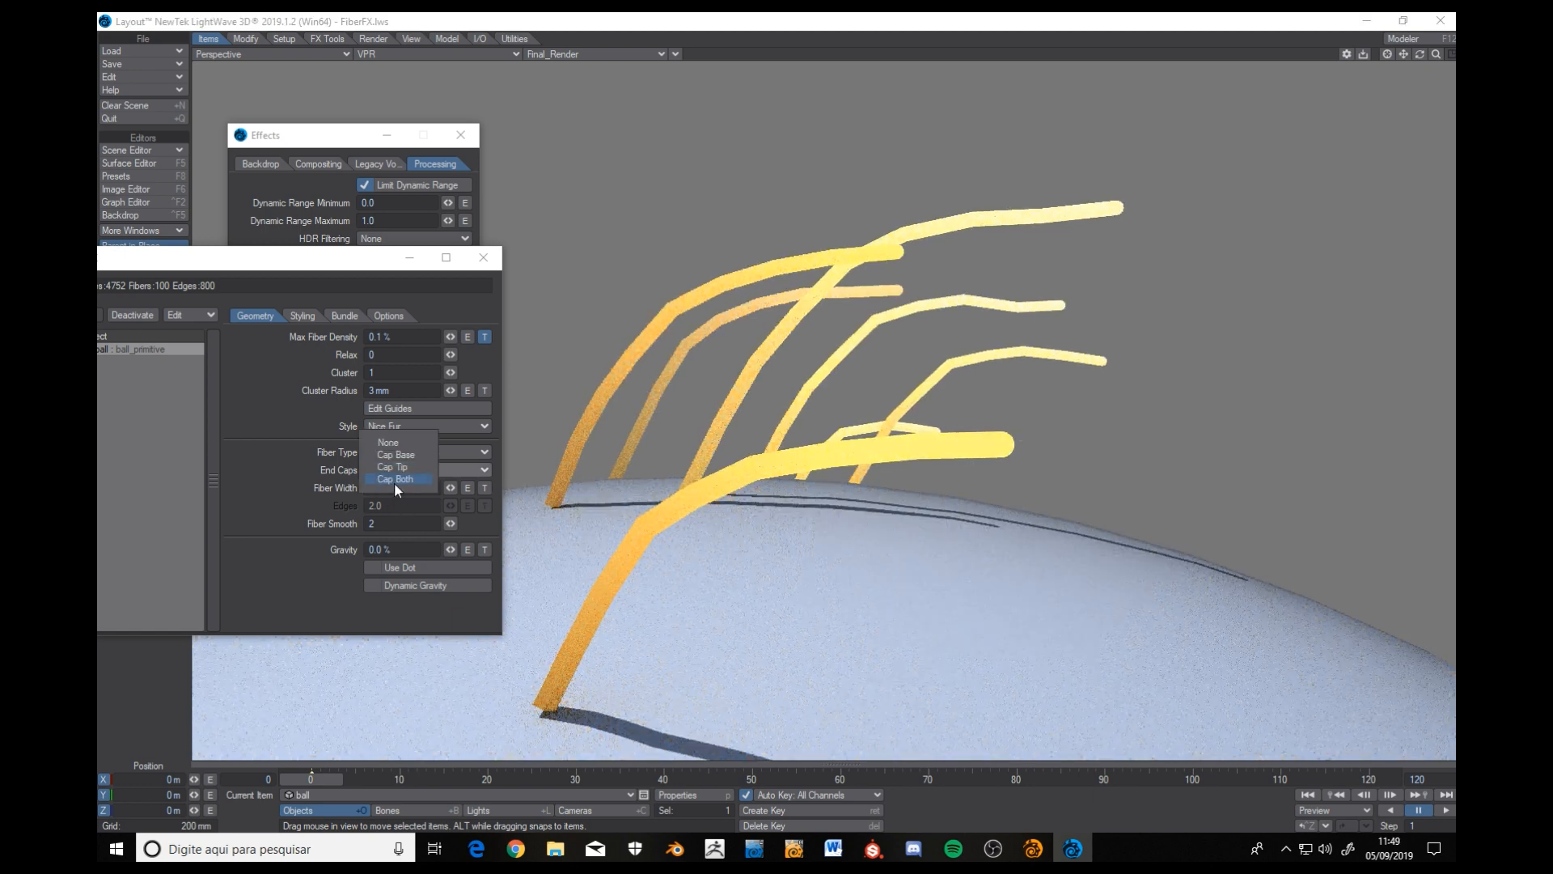
pyautogui.click(407, 479)
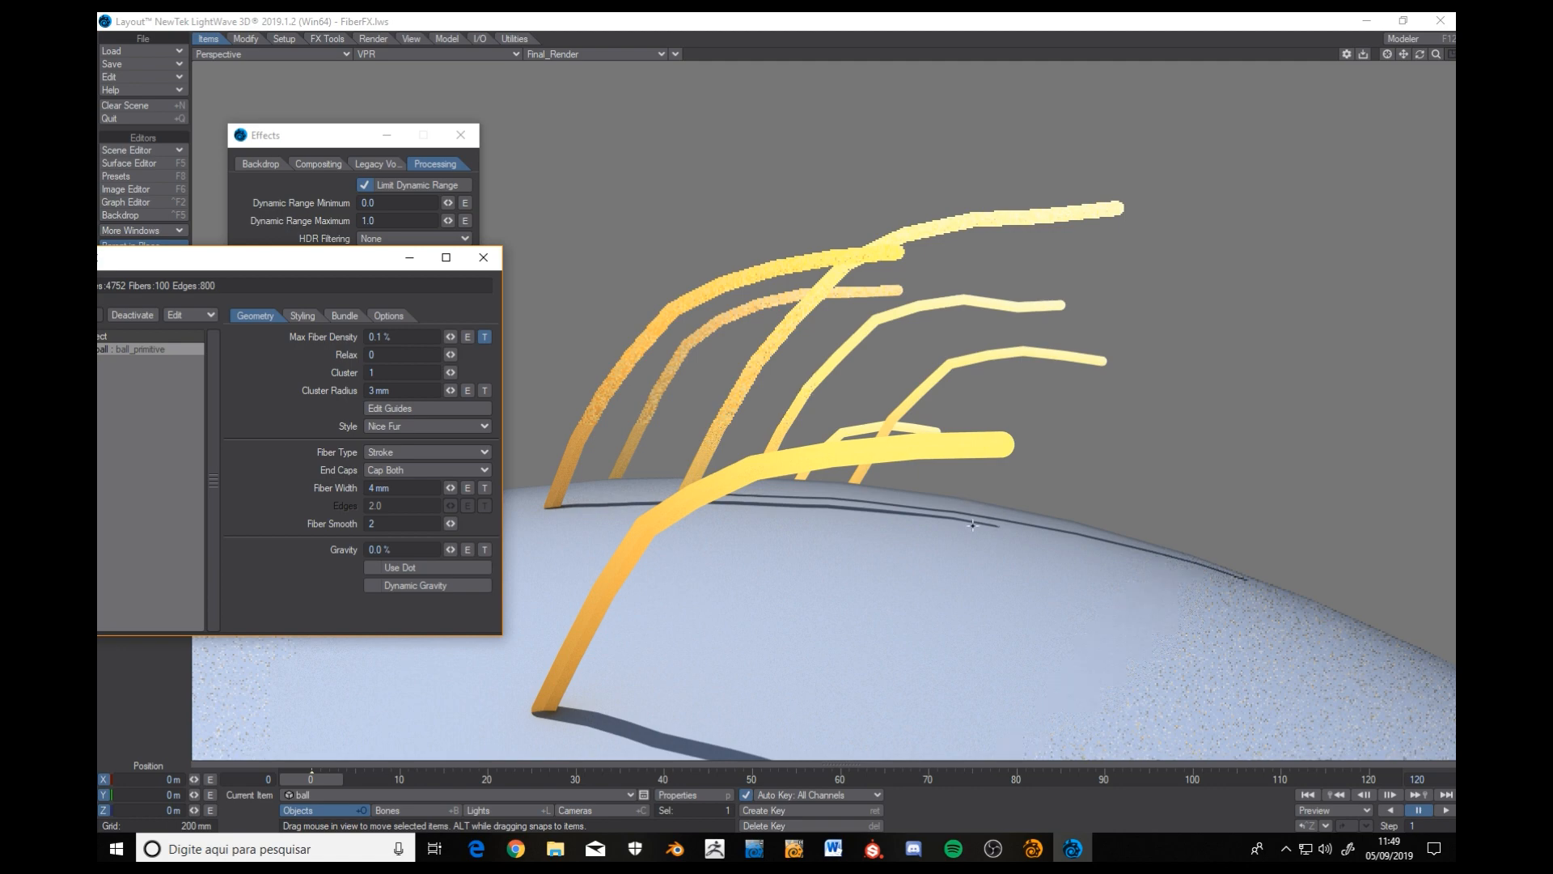
pyautogui.moveTo(938, 577); pyautogui.dragTo(879, 394)
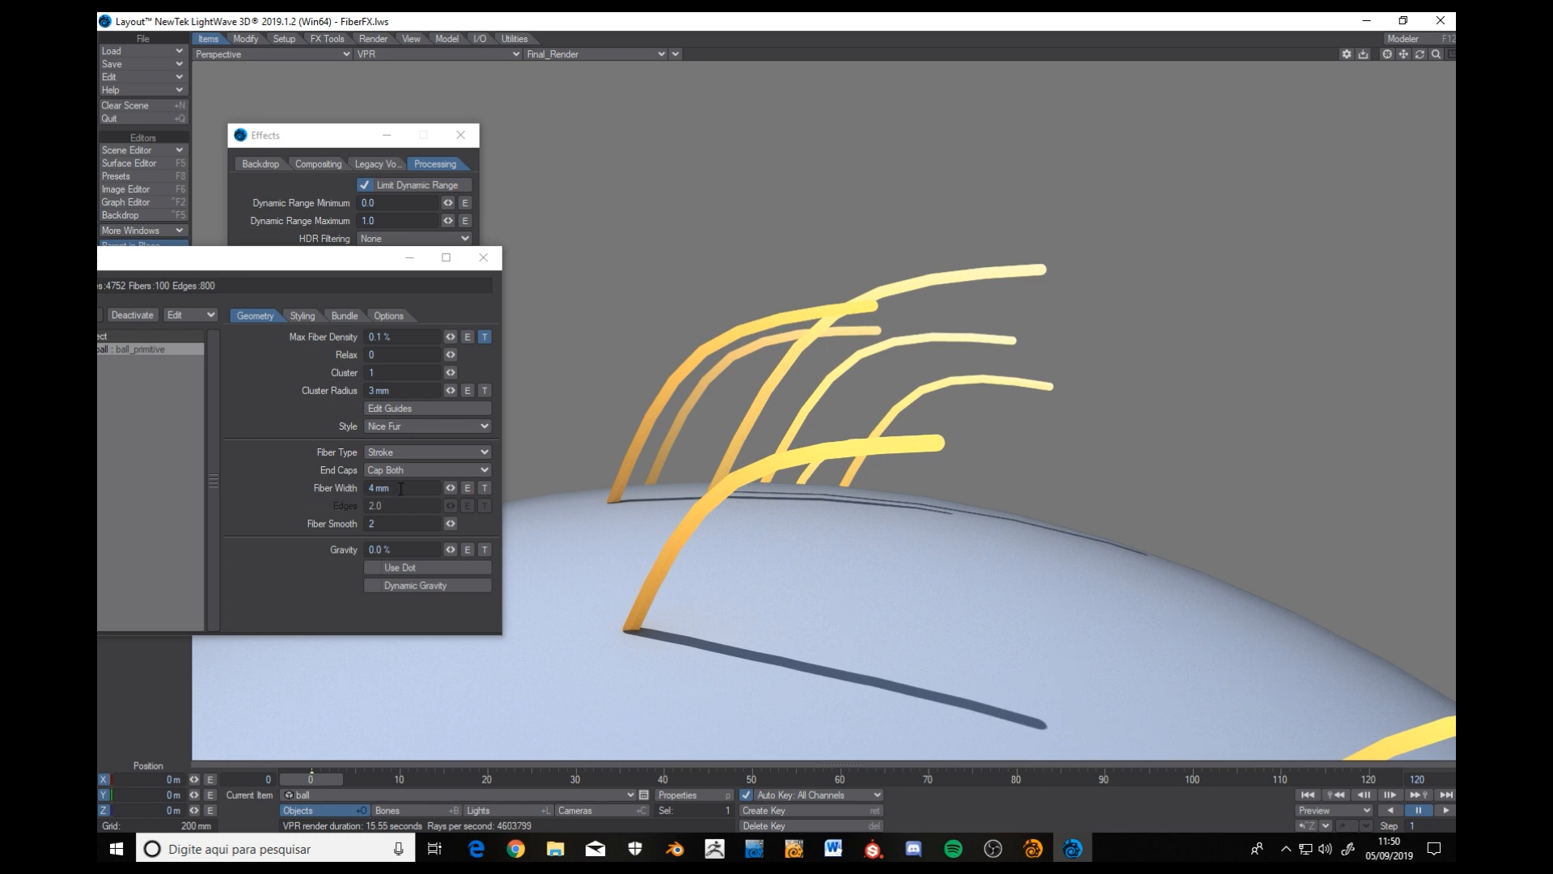
pyautogui.moveTo(886, 471)
pyautogui.keyDown('alt'); pyautogui.mouseDown()
pyautogui.moveTo(847, 474)
pyautogui.moveTo(864, 479)
pyautogui.mouseUp(); pyautogui.keyUp('alt')
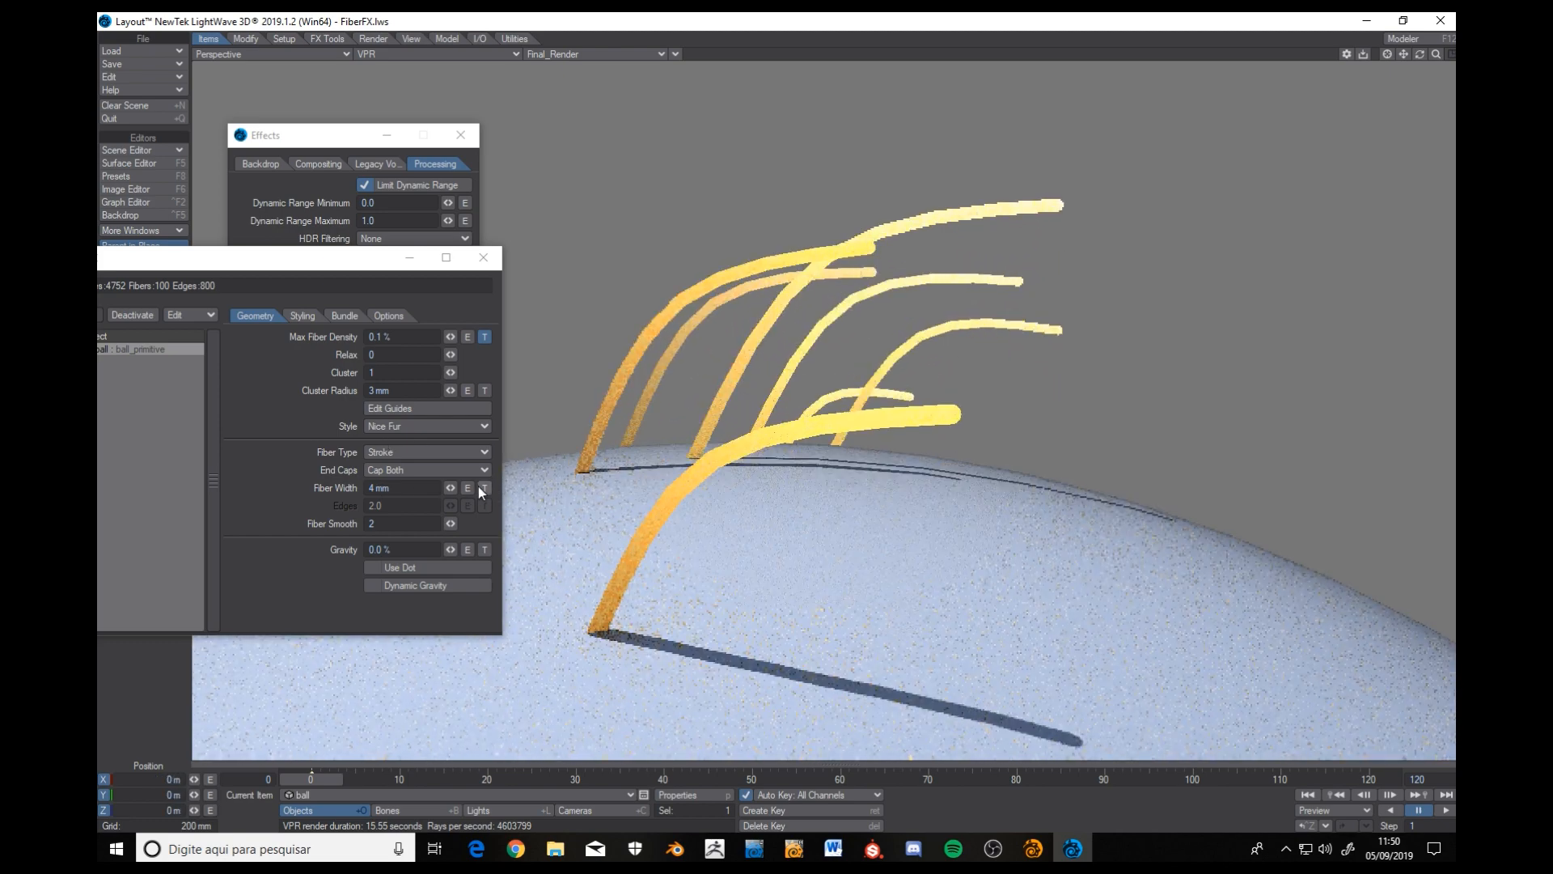
# Give the fiber width a Gradient texture layer with Fiber V as its input parameter.
pyautogui.click(481, 488)
pyautogui.click(505, 124)
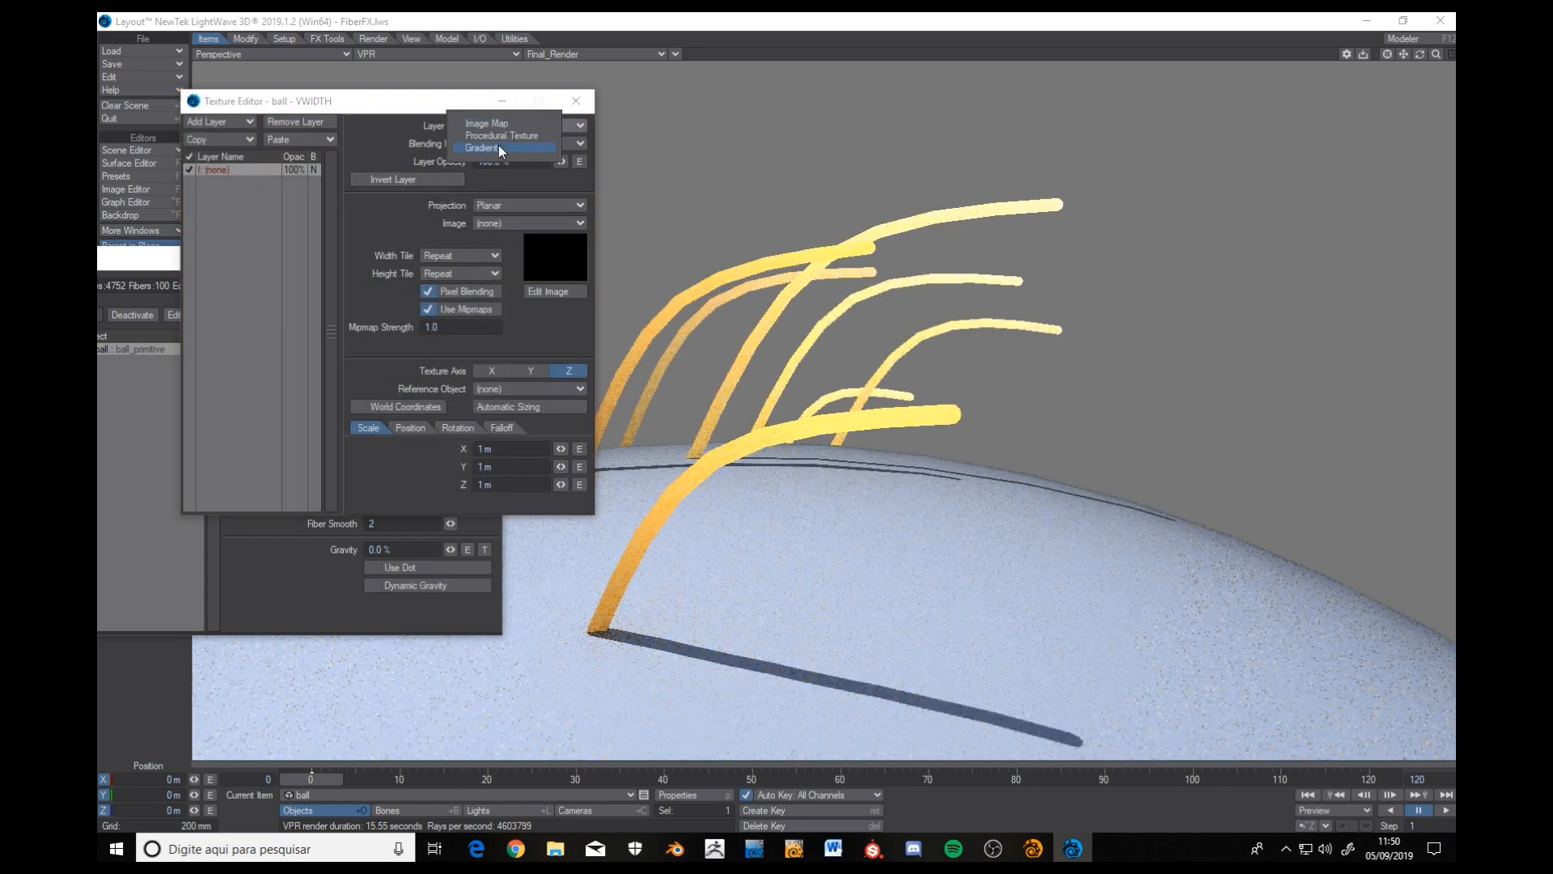
pyautogui.click(496, 147)
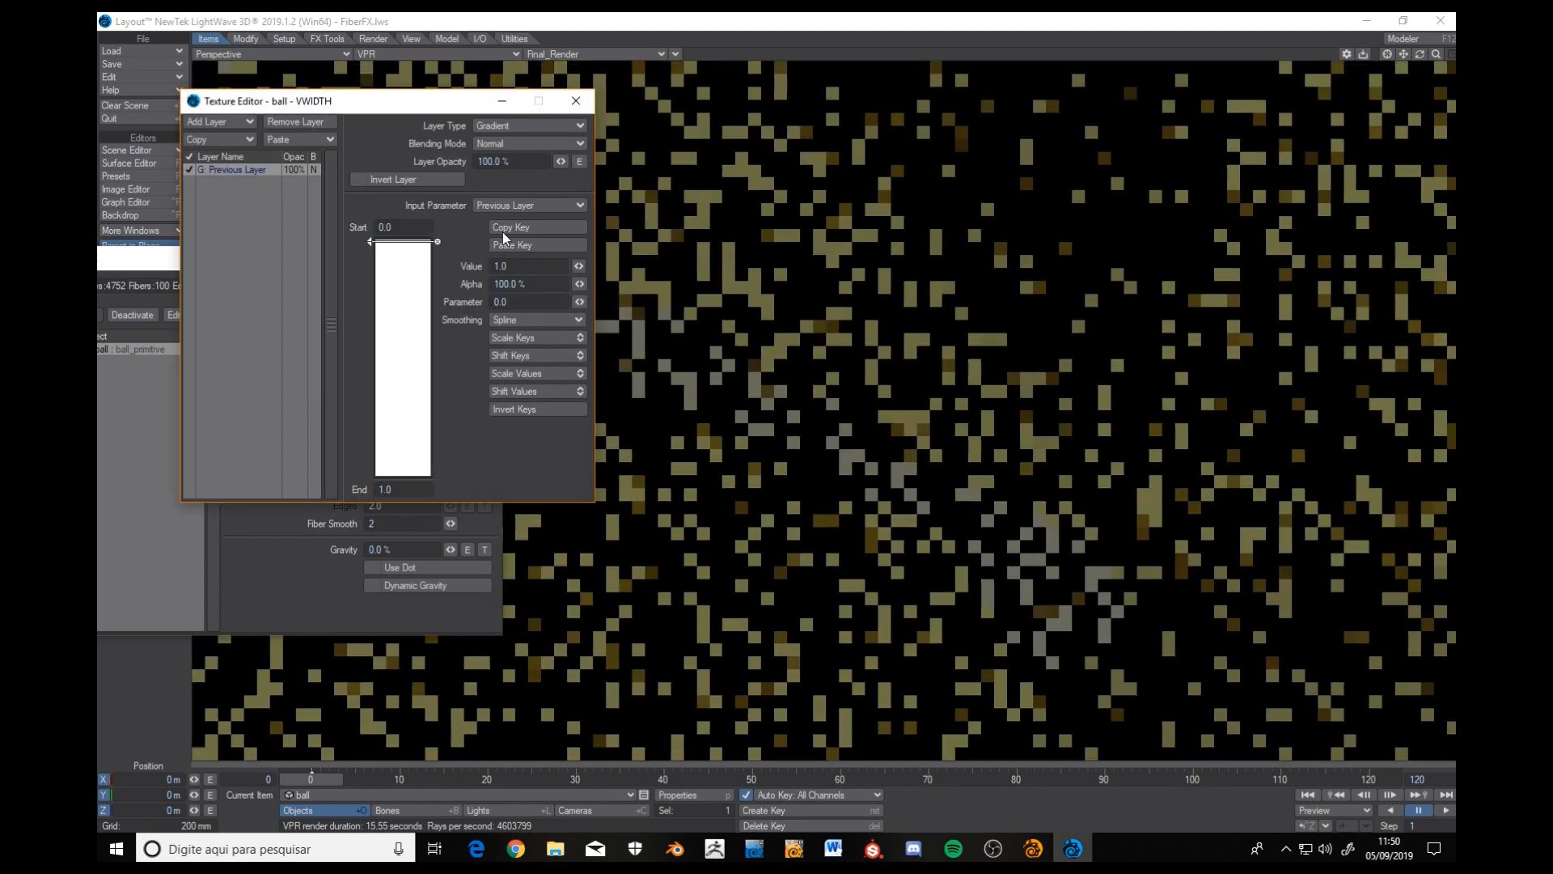
pyautogui.moveTo(371, 108); pyautogui.dragTo(390, 133)
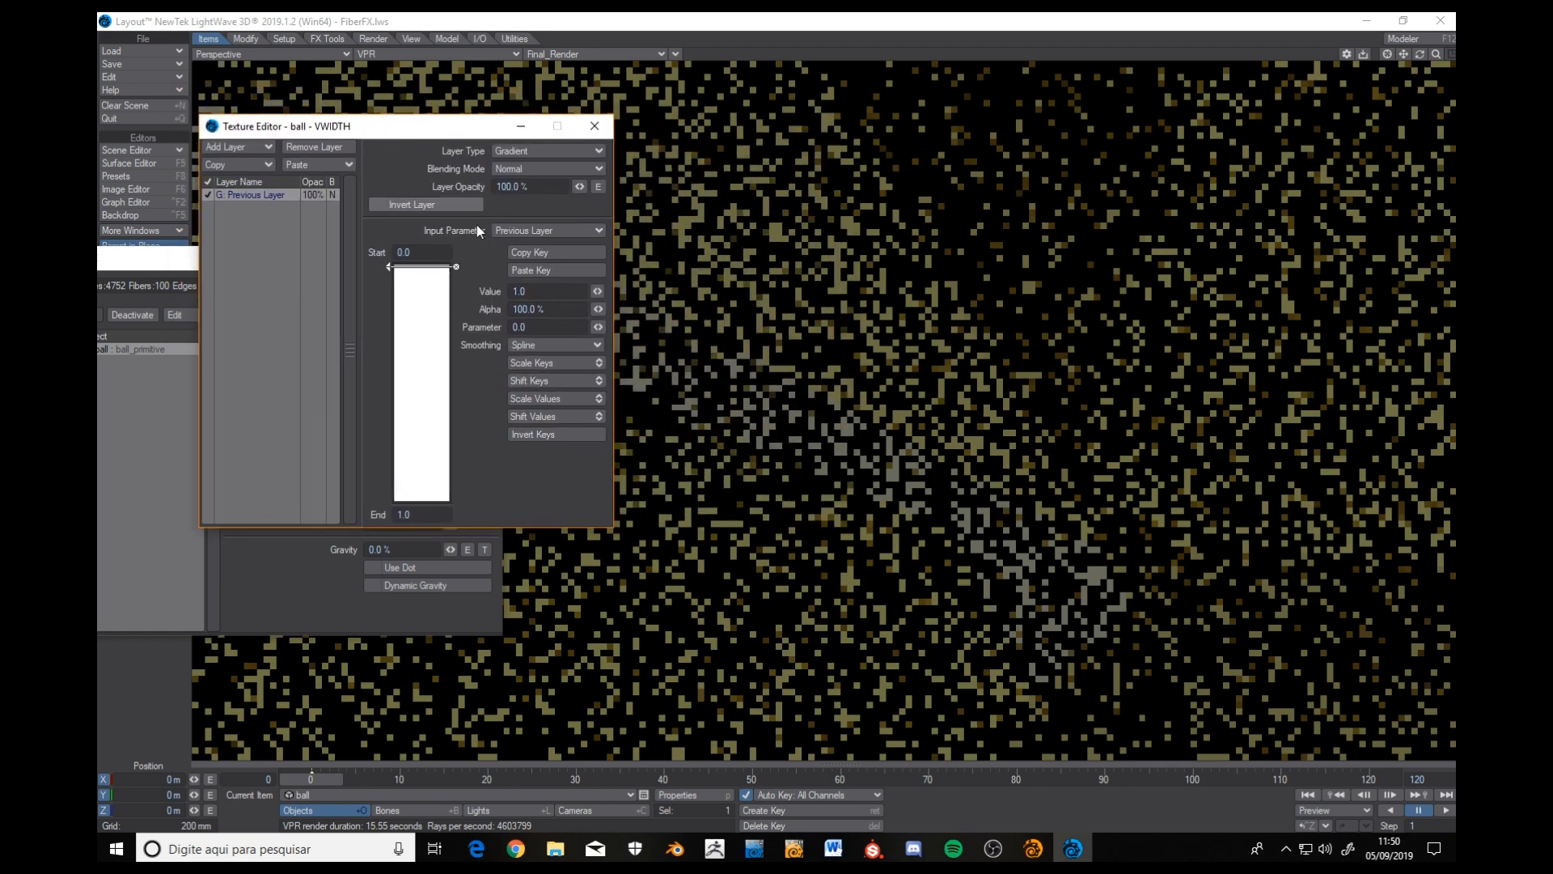
pyautogui.click(521, 233)
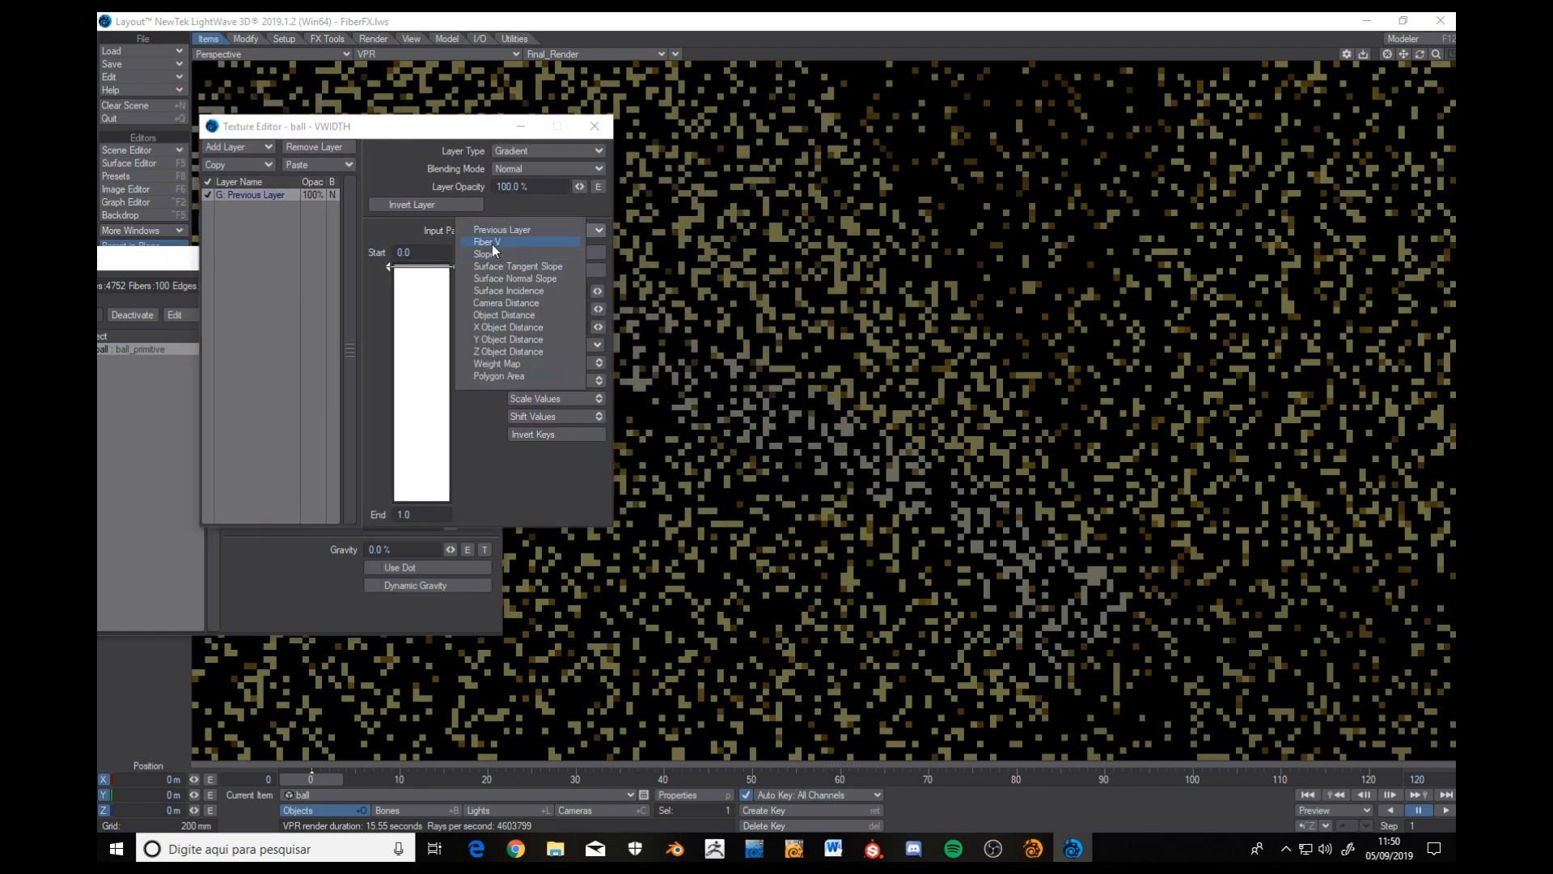
pyautogui.click(491, 243)
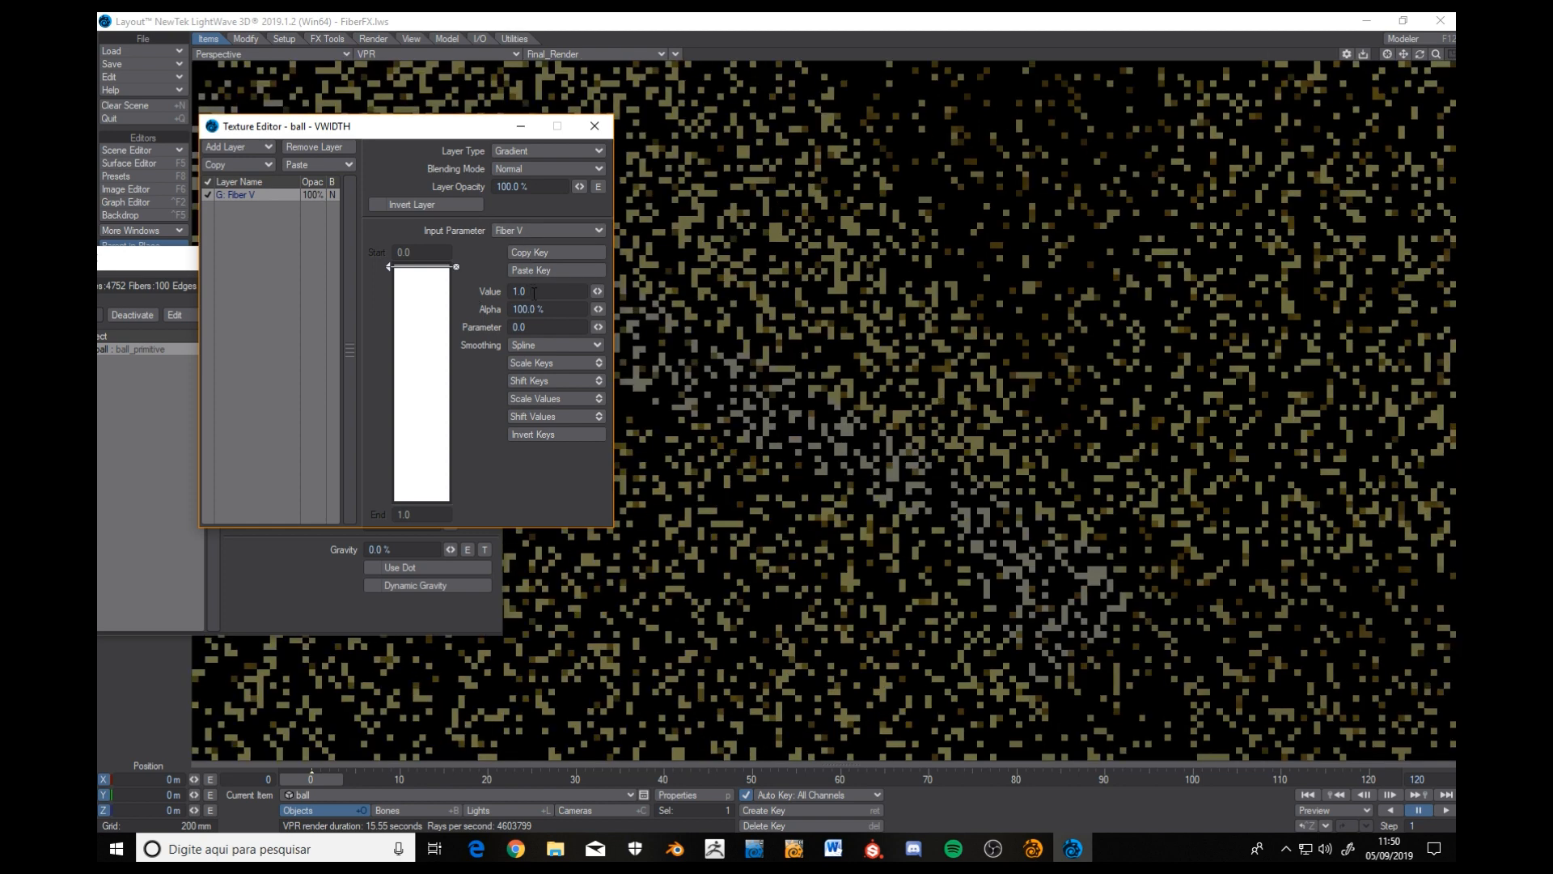
# Set the width gradient's starting key to a value of 0.01 and inspect the fibers on the ball.
pyautogui.keyDown('ctrl'); pyautogui.keyDown('alt'); pyautogui.moveTo(945, 428); pyautogui.dragTo(1000, 453); pyautogui.keyUp('alt'); pyautogui.keyUp('ctrl')
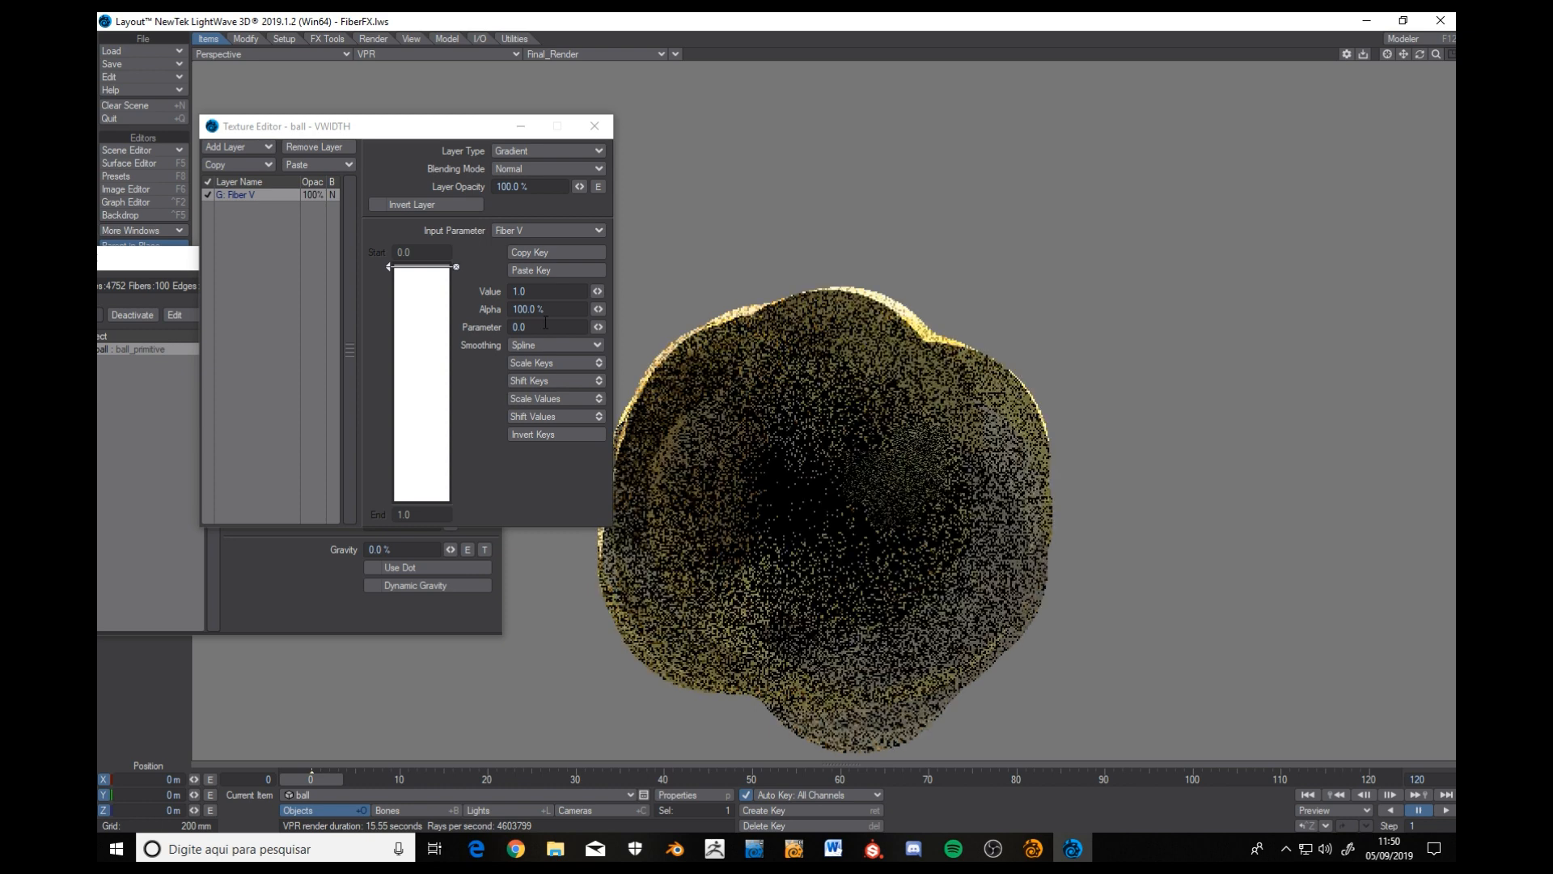
pyautogui.click(538, 292)
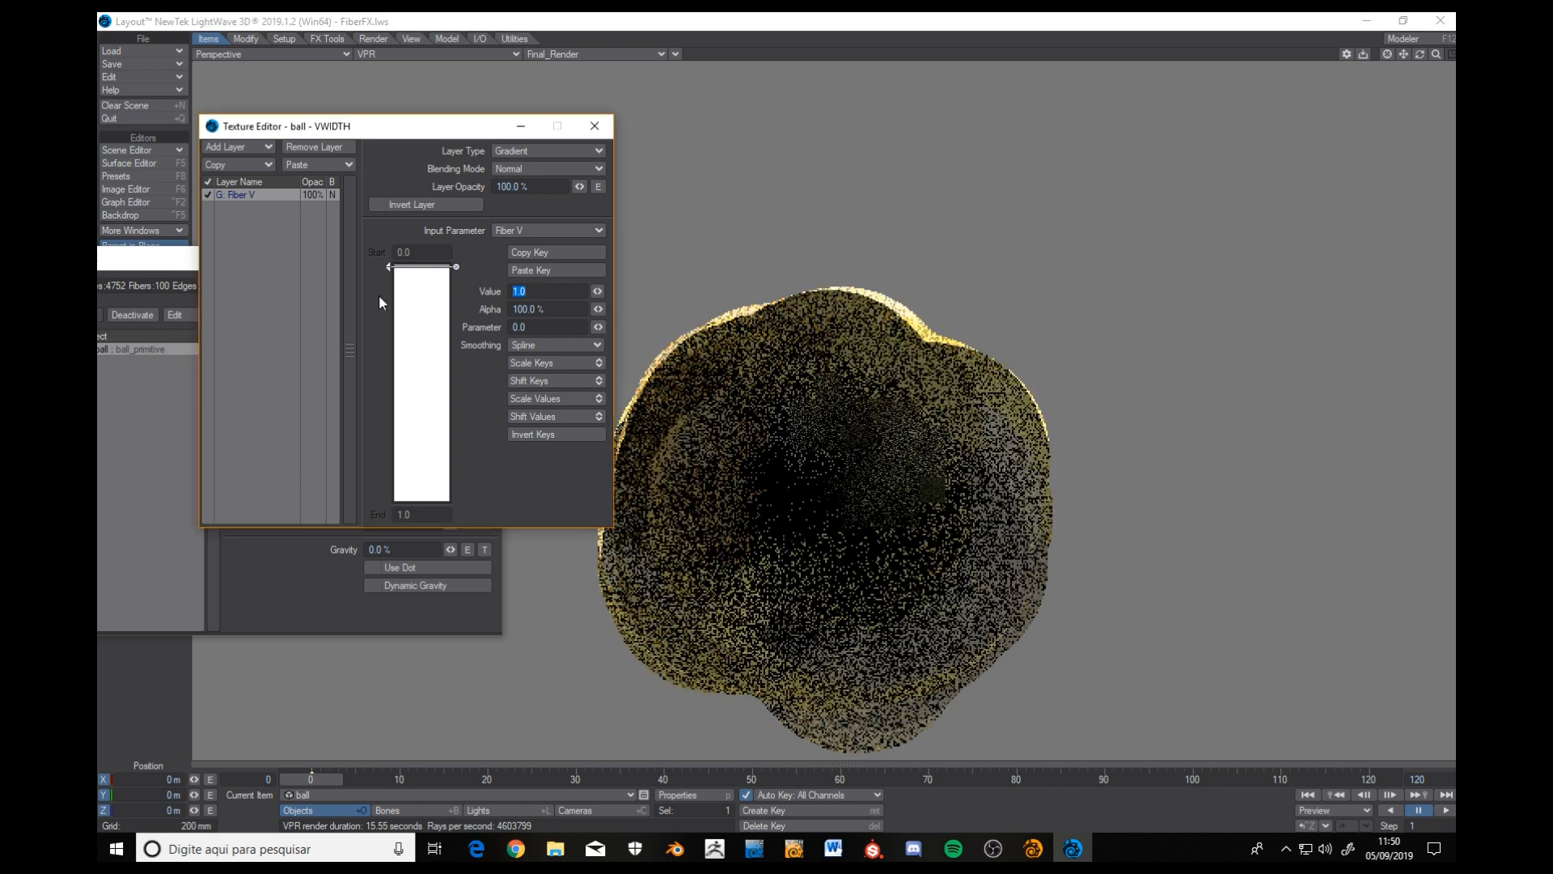
pyautogui.write('0.01')
pyautogui.press('Return')
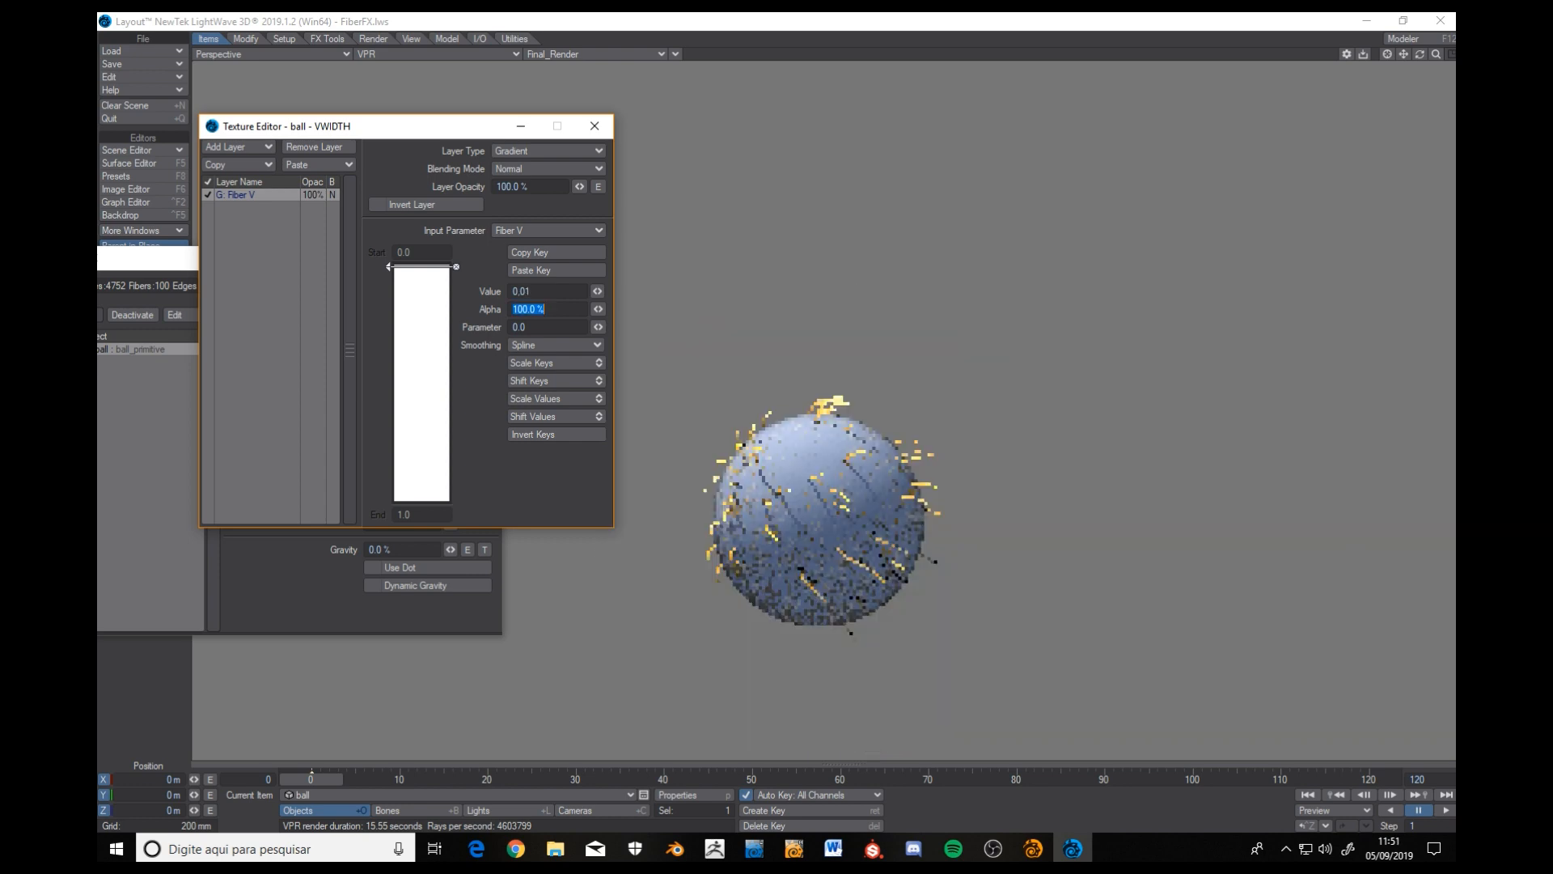
pyautogui.moveTo(1436, 55); pyautogui.dragTo(1450, 54)
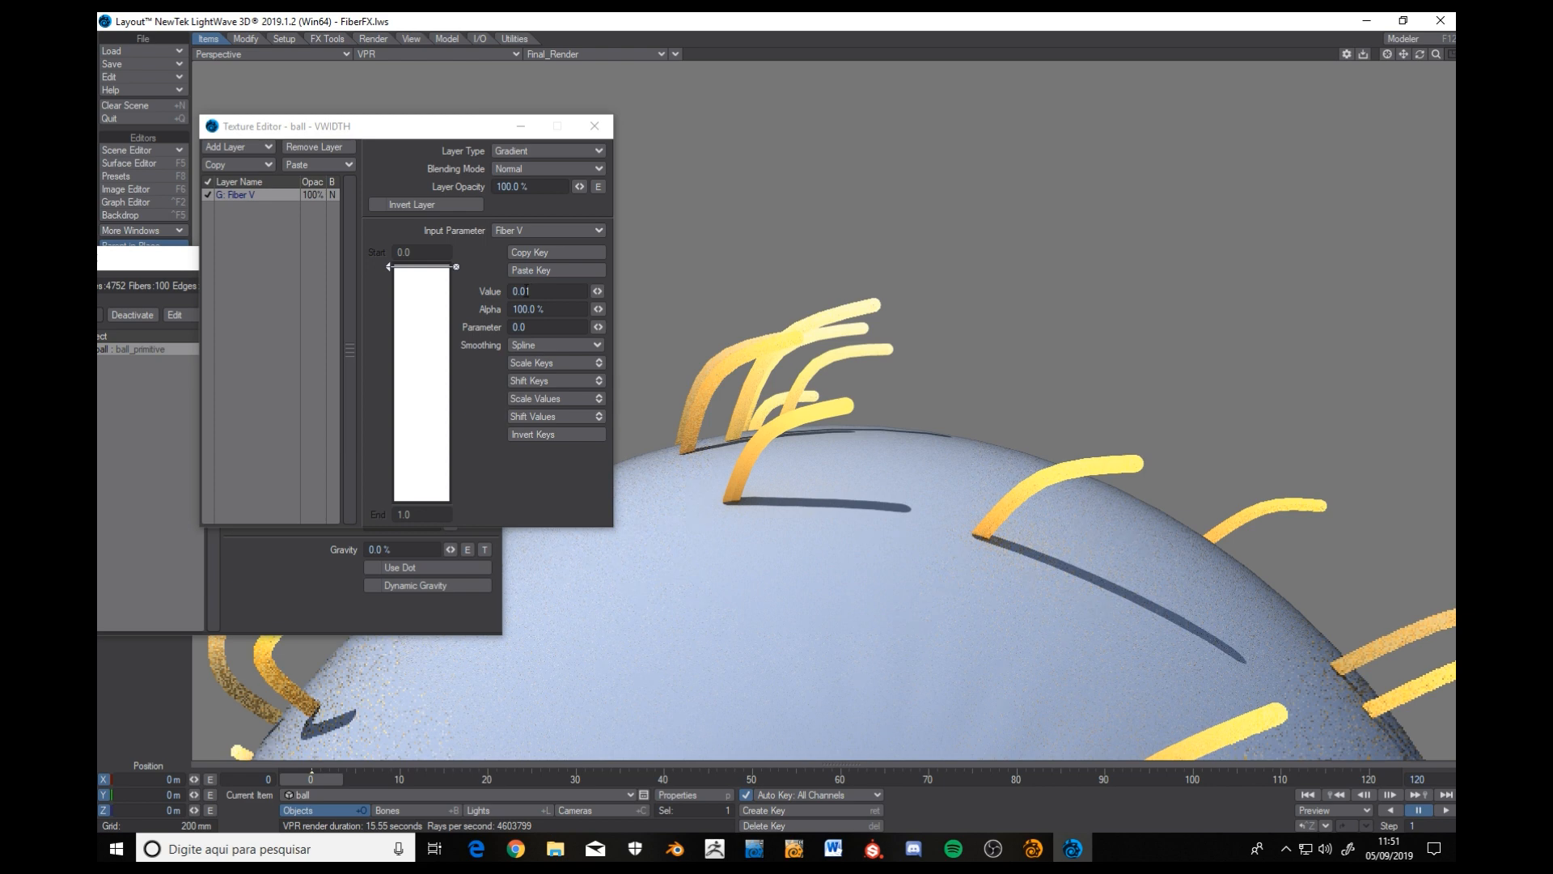
# Try thinner fibers by setting the starting key's value to 0.001 and to 0.0001.
pyautogui.click(526, 291)
pyautogui.write('0')
pyautogui.press('Tab')
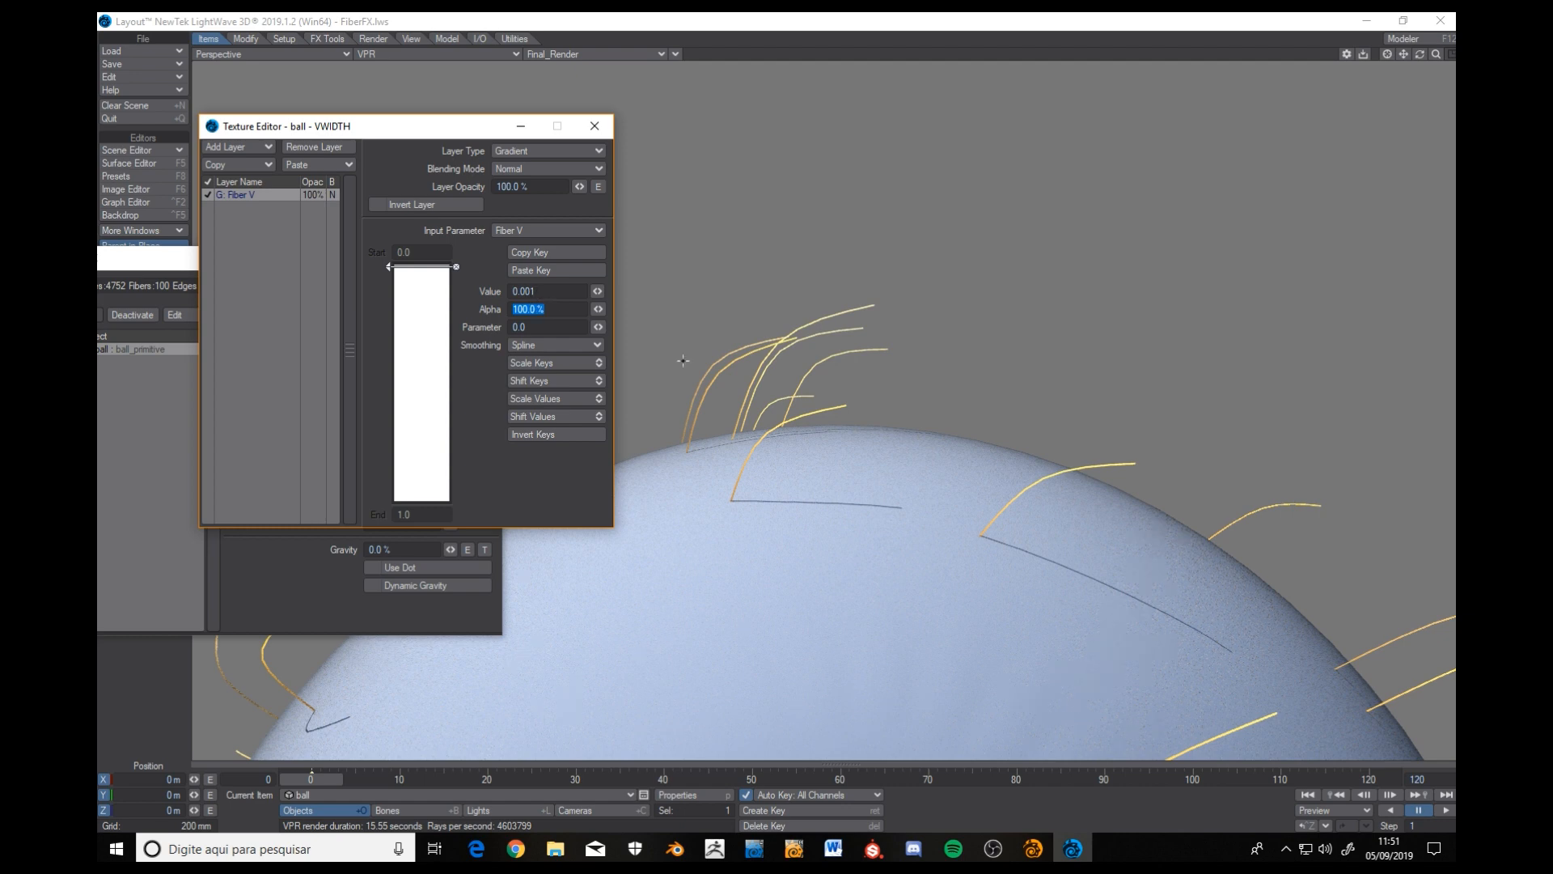
pyautogui.click(527, 291)
pyautogui.write('0')
pyautogui.press('Tab')
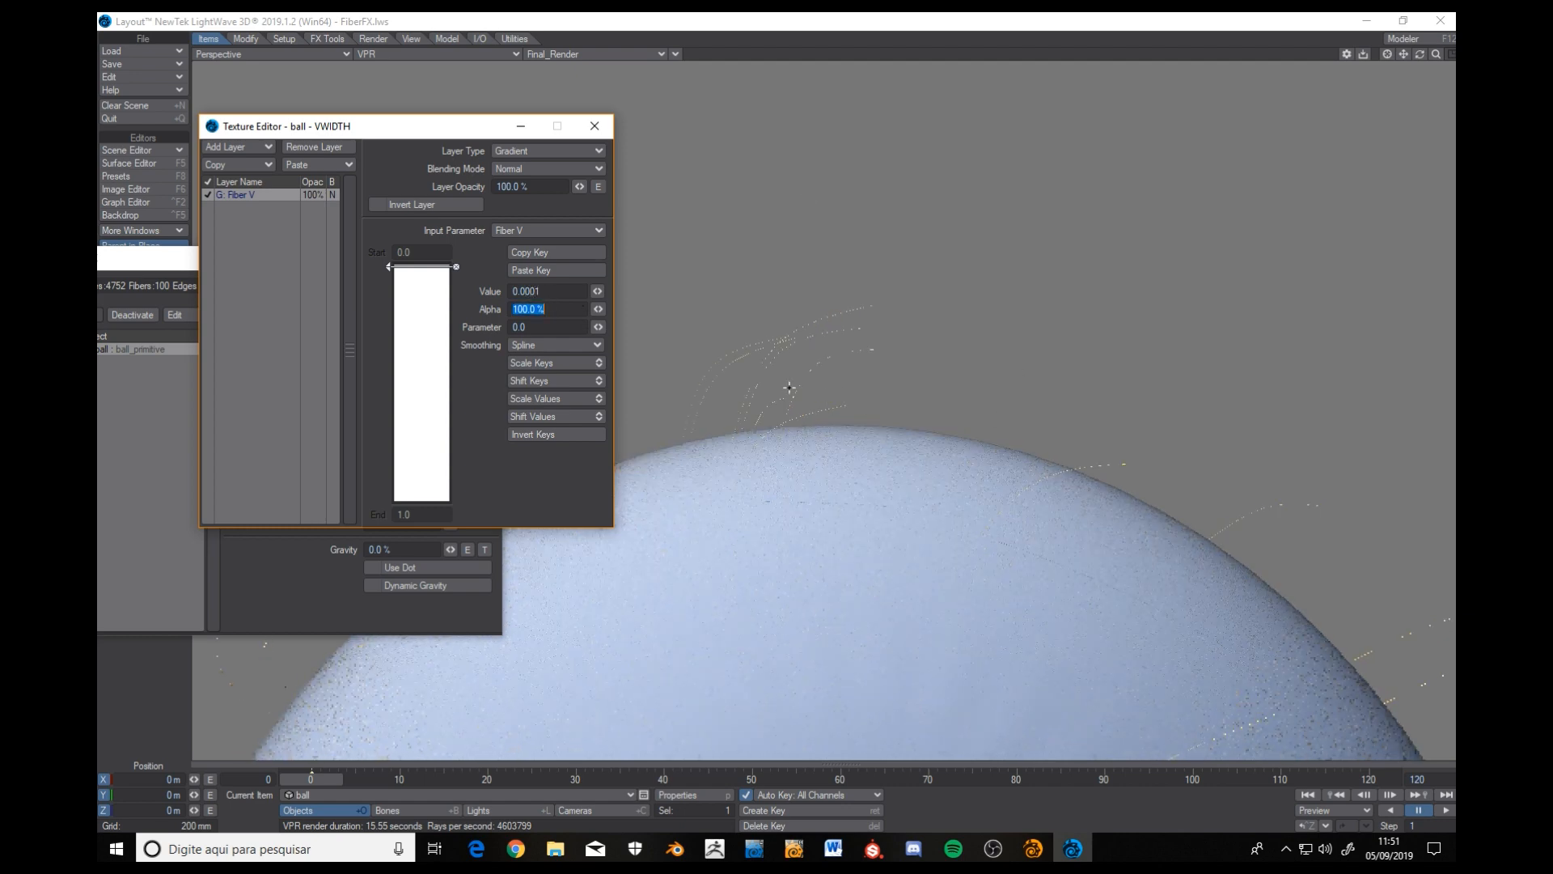
# Set the width gradient's starting key to a value of 0.0005.
pyautogui.scroll(2, 790, 388)
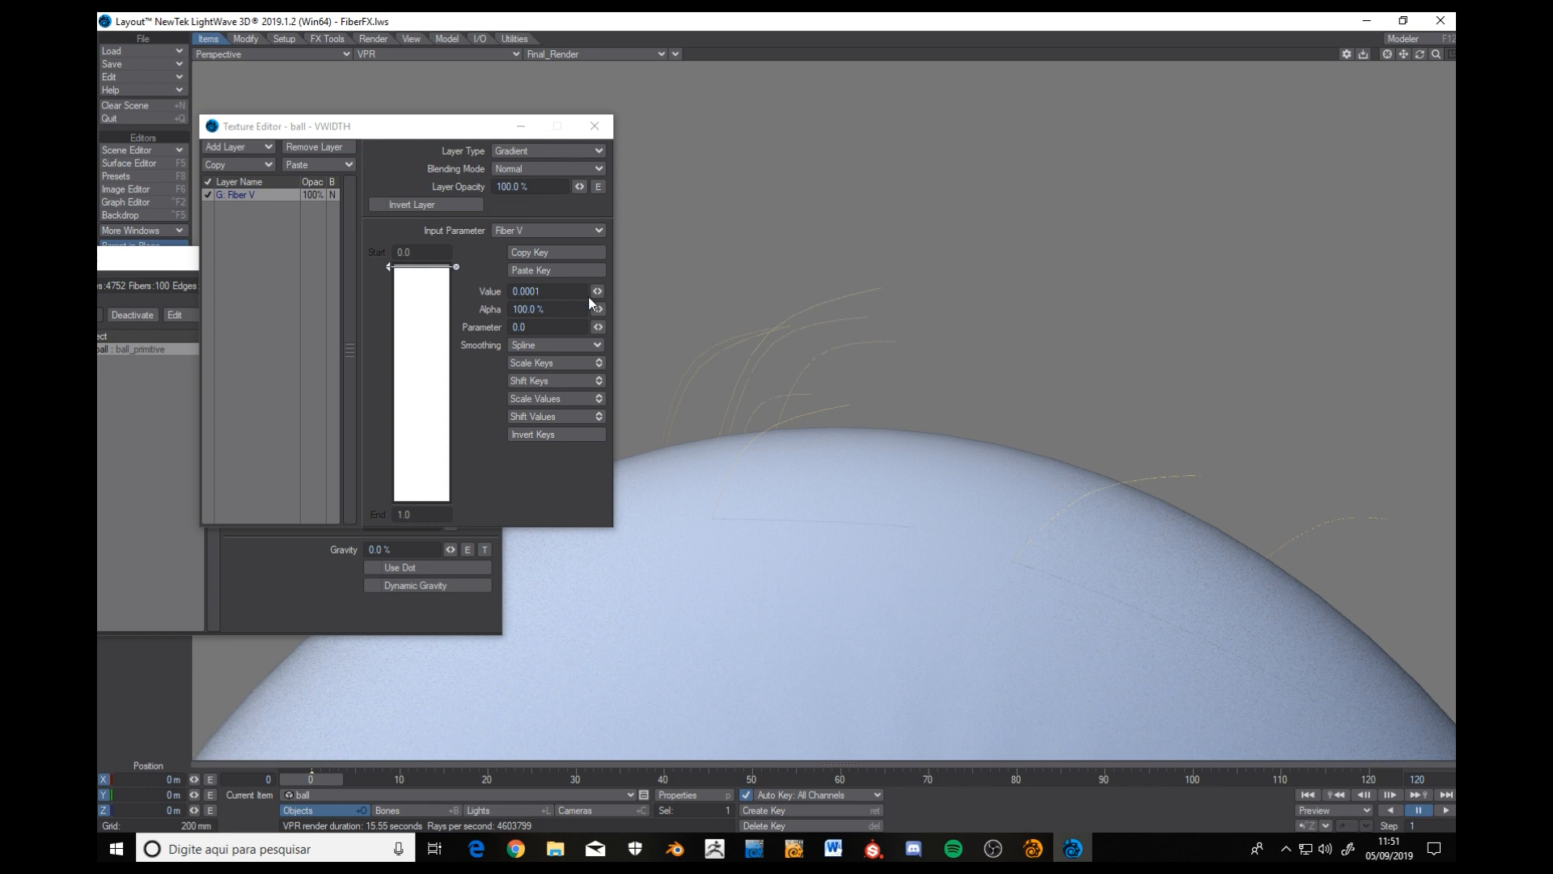
pyautogui.click(536, 292)
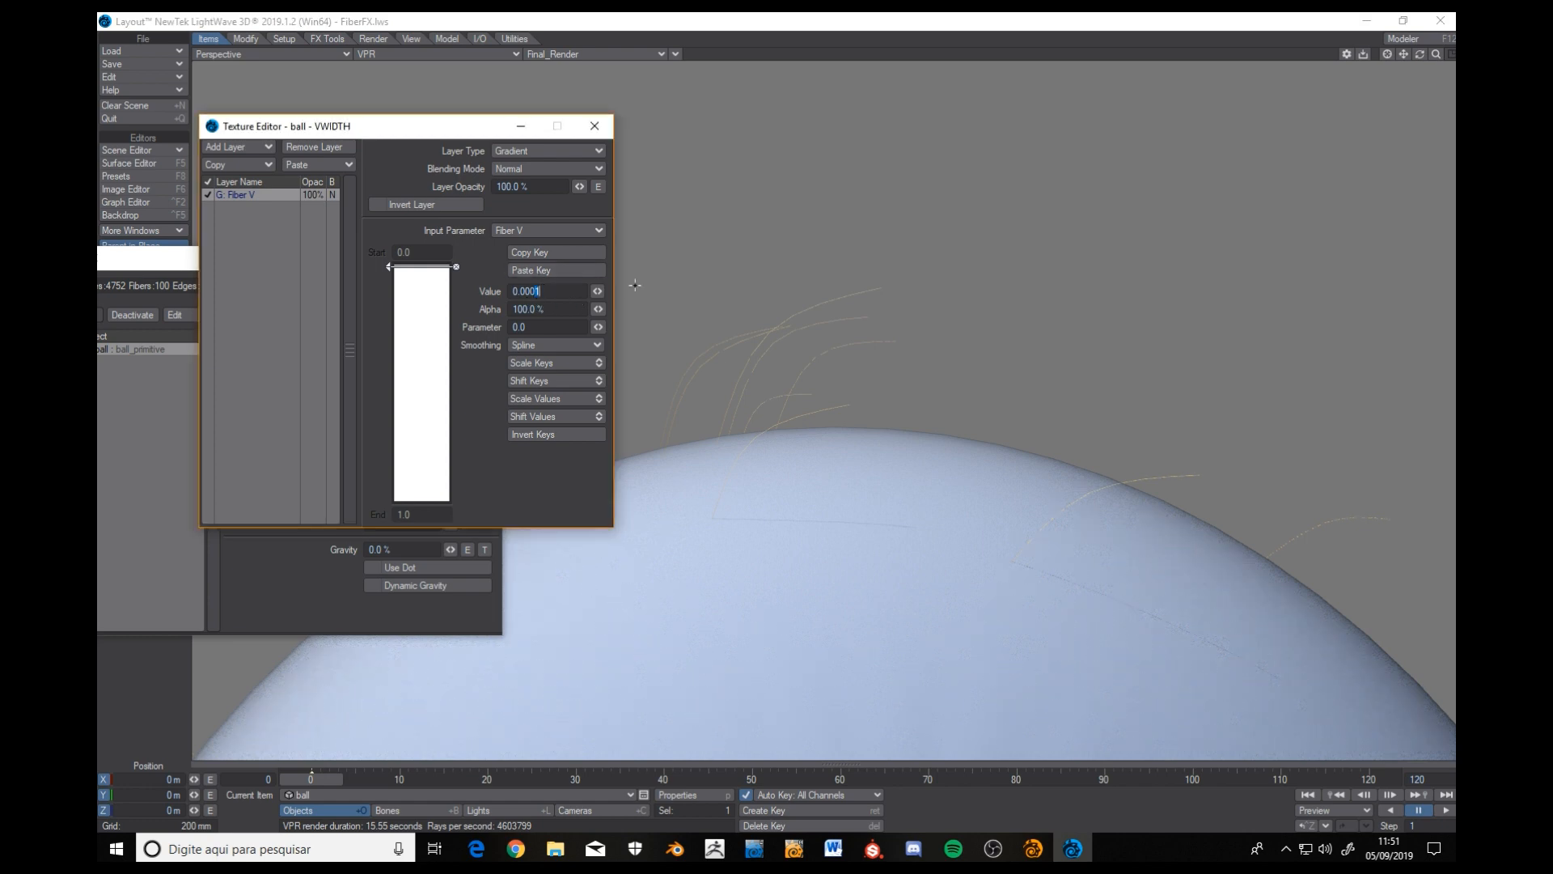
pyautogui.press('Tab')
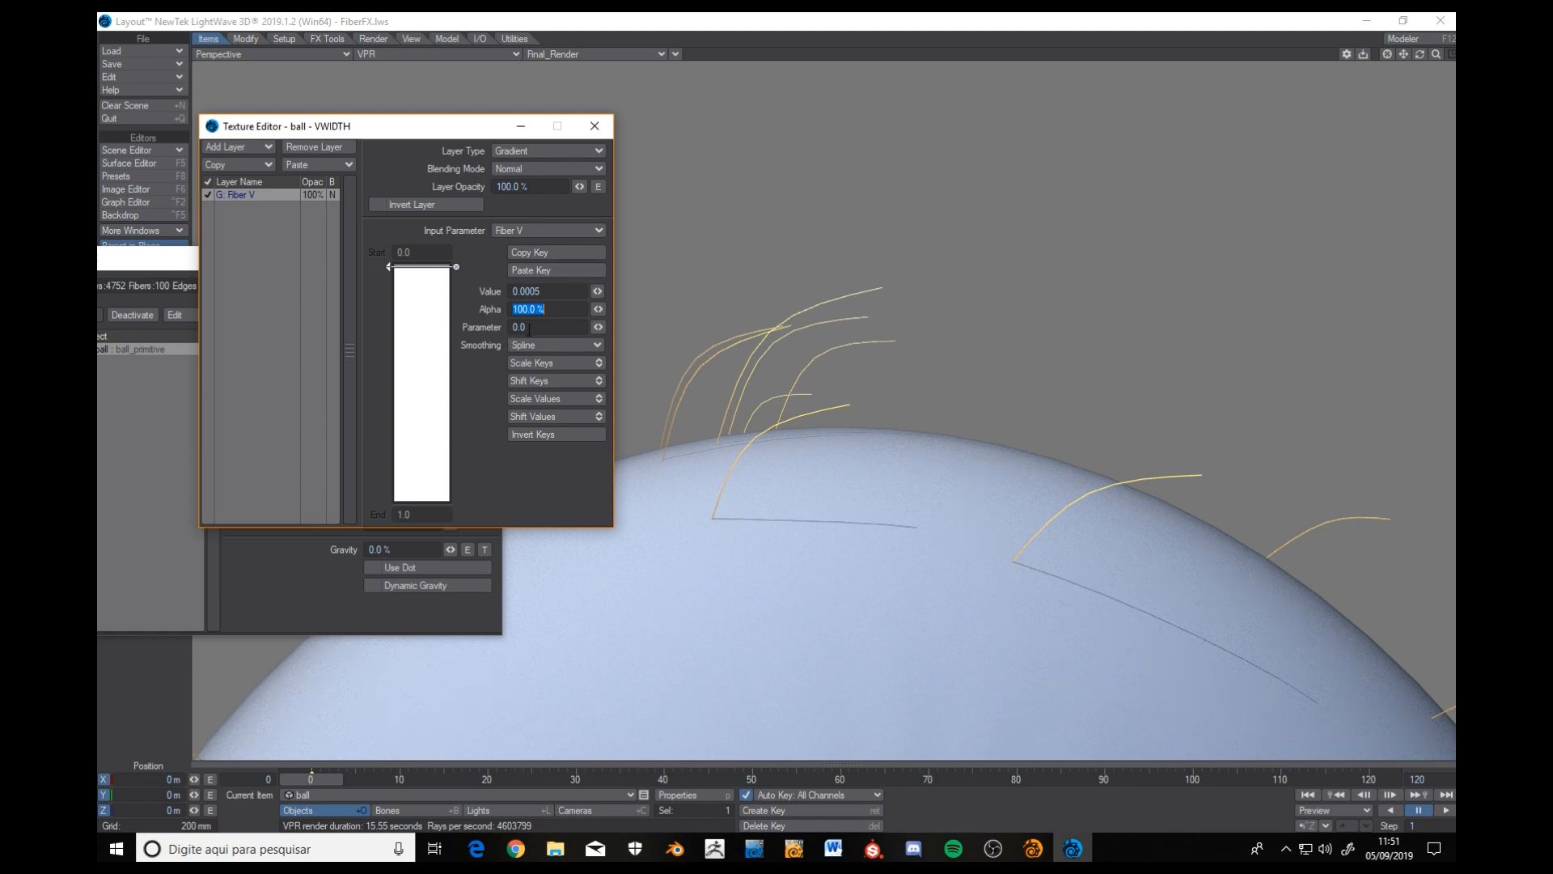
# Add a second width key at parameter 0.2632, trying a value of 0.001 and settling on 0.01.
pyautogui.click(414, 335)
pyautogui.moveTo(390, 336); pyautogui.dragTo(387, 328)
pyautogui.moveTo(530, 291); pyautogui.dragTo(592, 293)
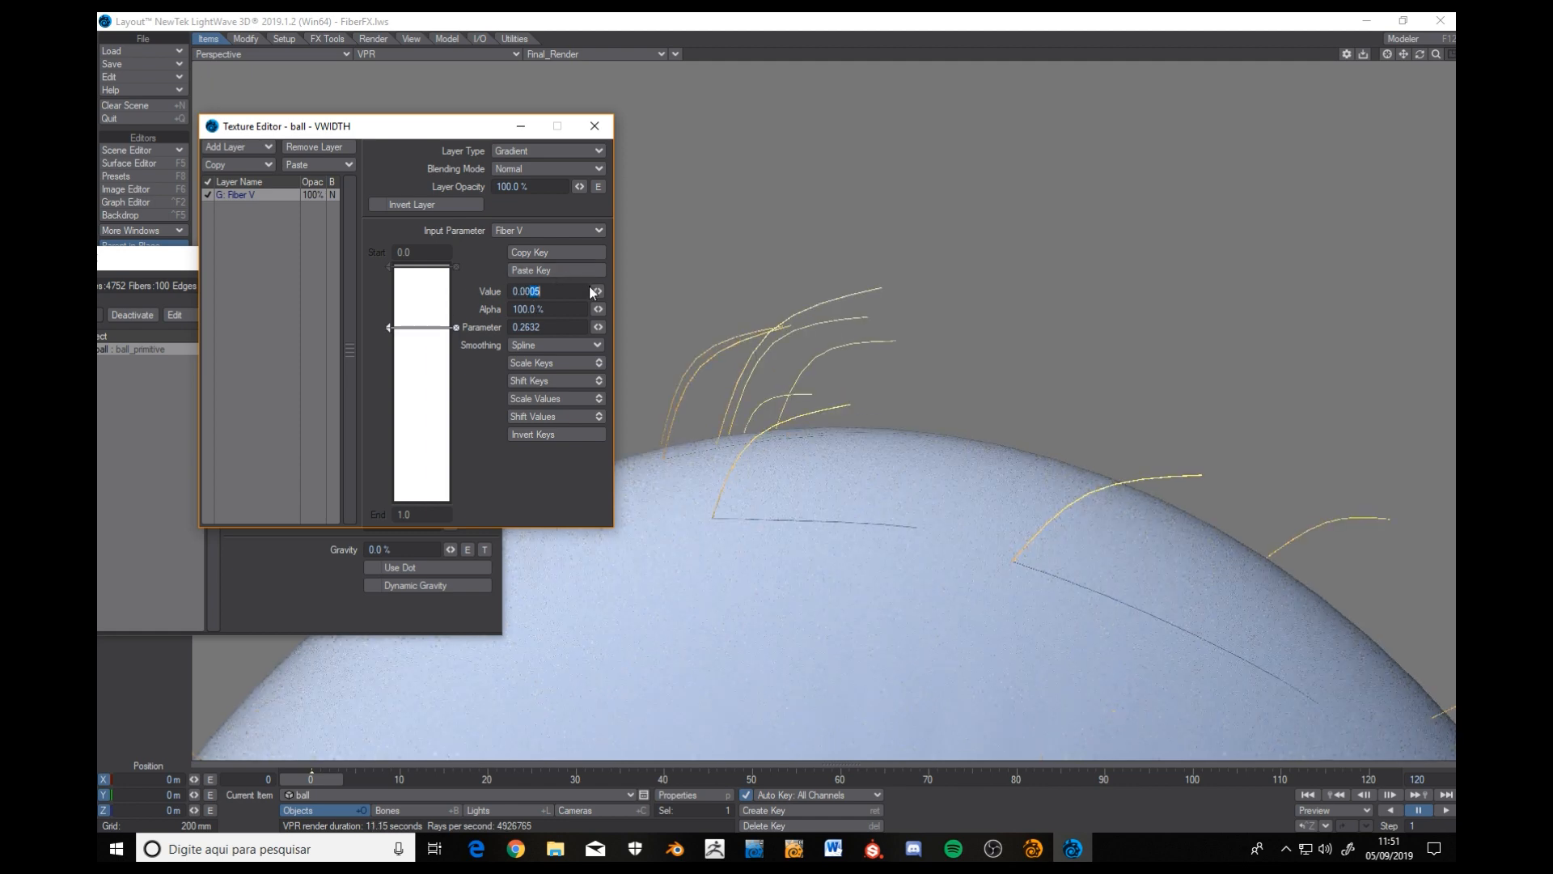
pyautogui.write('1')
pyautogui.press('Tab')
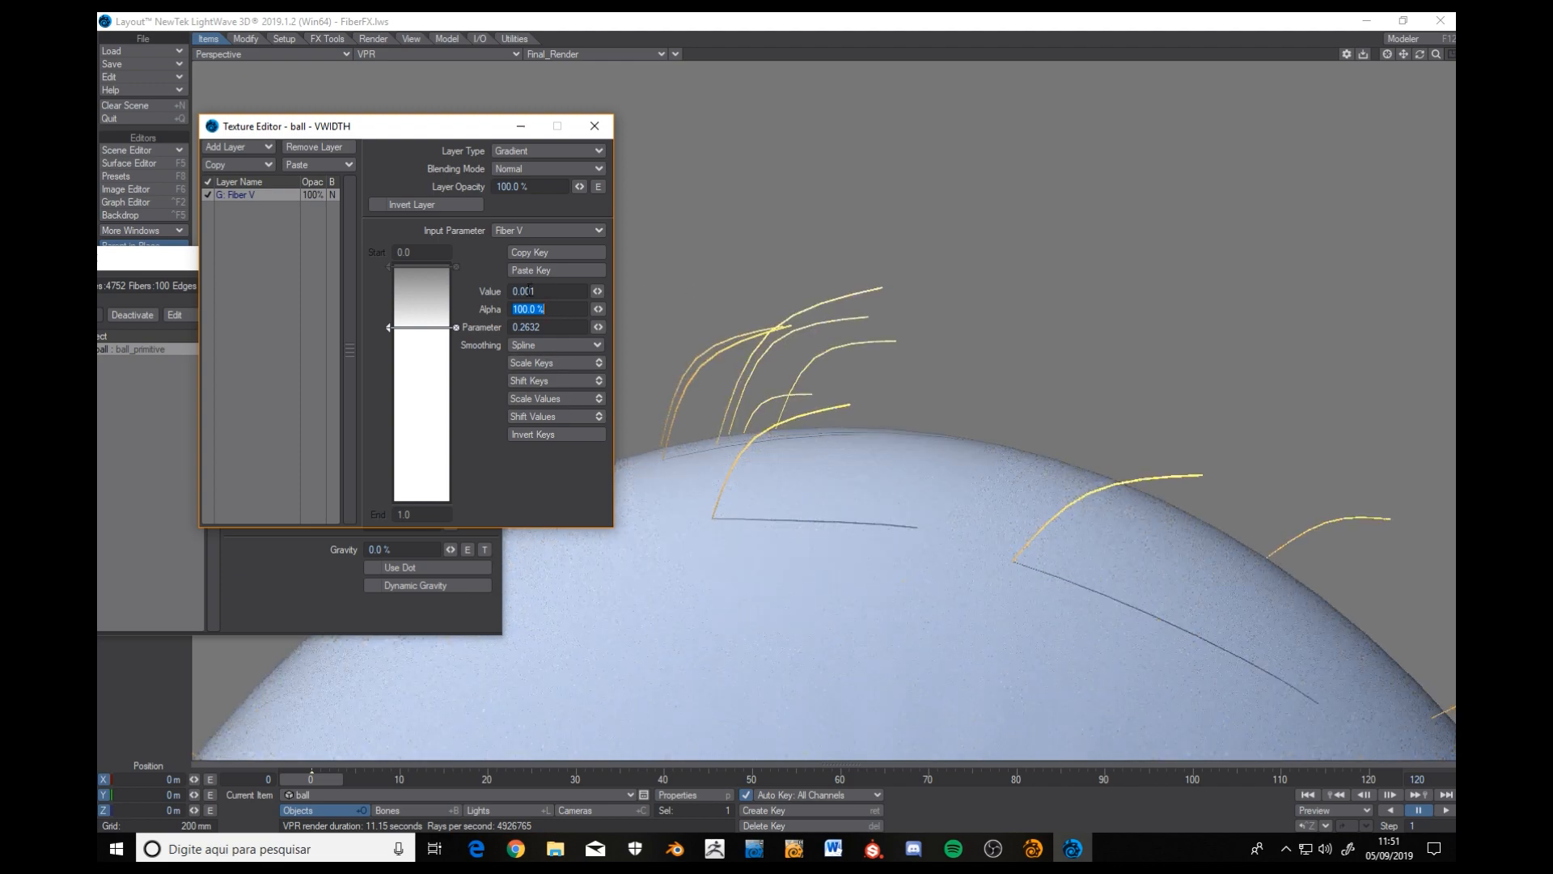
pyautogui.moveTo(523, 291); pyautogui.dragTo(599, 301)
pyautogui.write('01')
pyautogui.press('Tab')
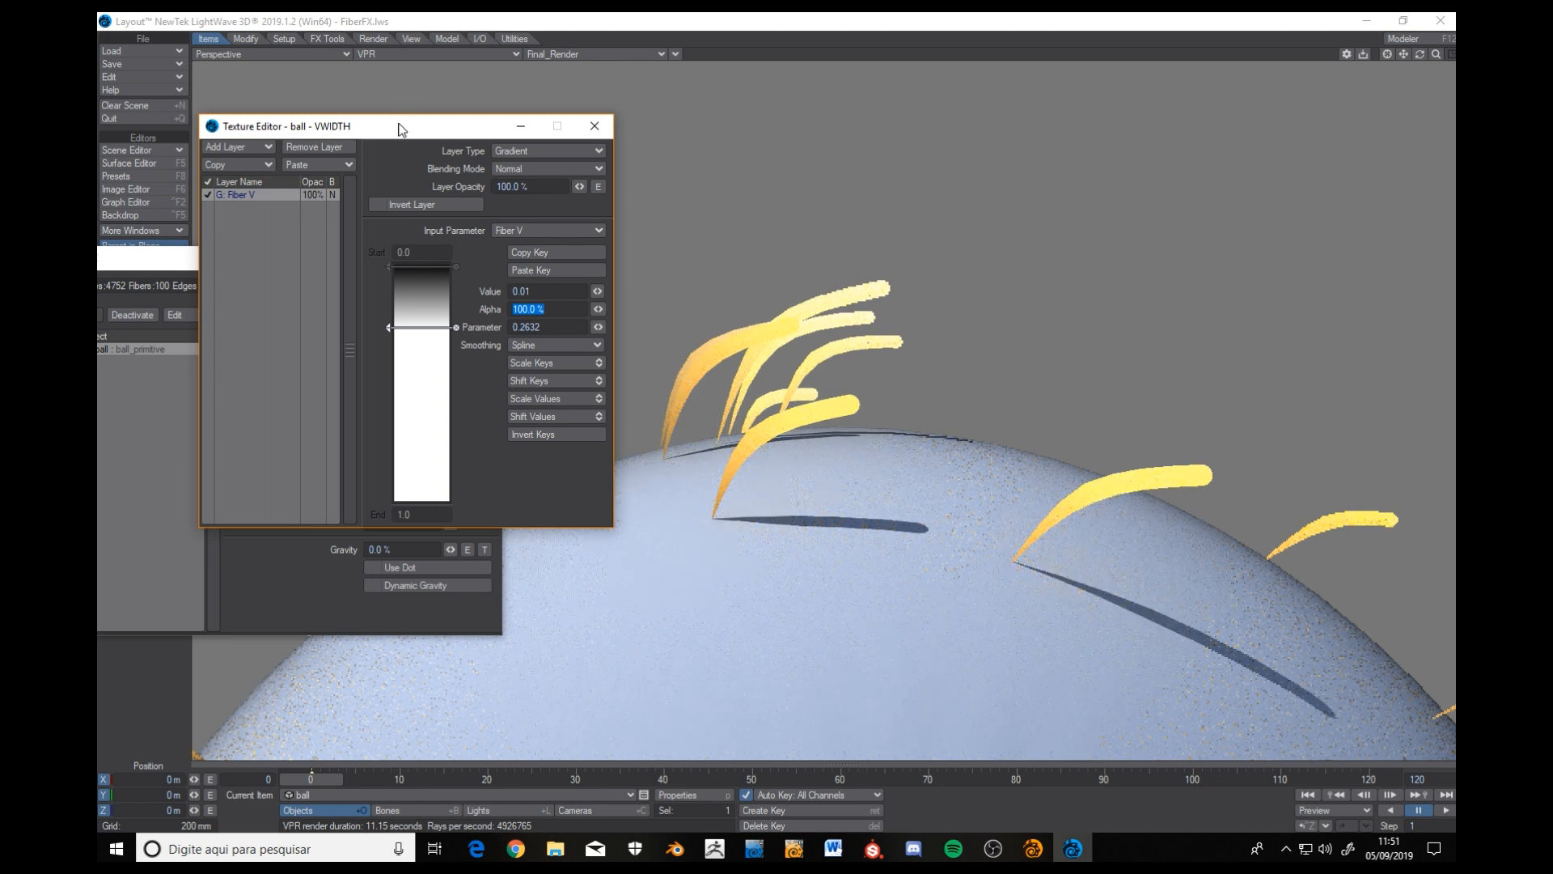
# Set the fibers' end caps to None, moving the texture editor clear of the FiberFX settings and back.
pyautogui.moveTo(401, 129); pyautogui.dragTo(791, 201)
pyautogui.click(398, 468)
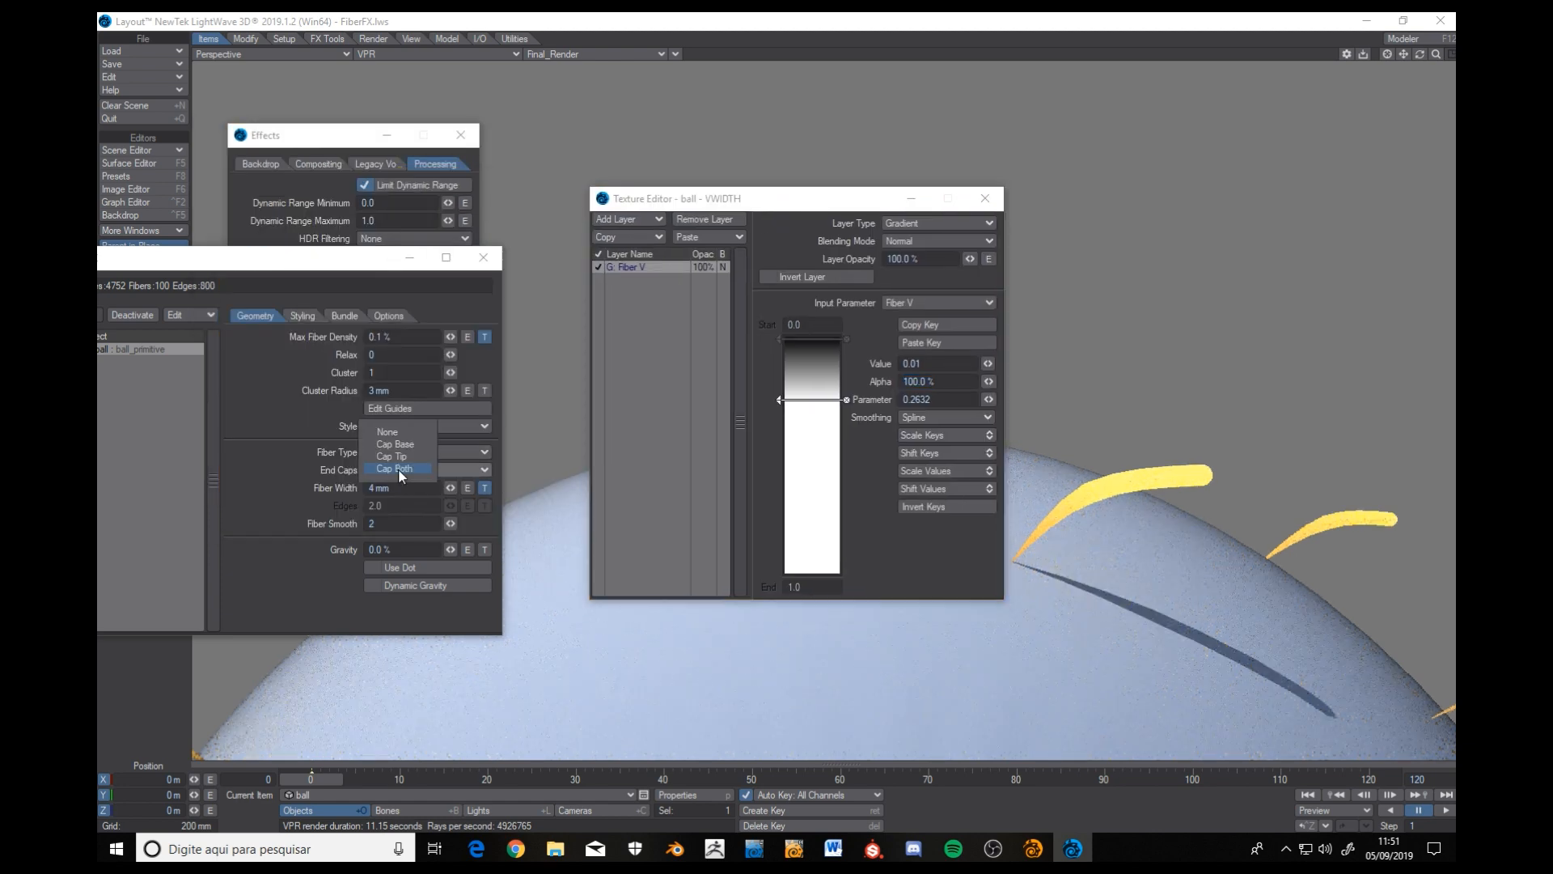
pyautogui.click(388, 432)
pyautogui.moveTo(749, 209); pyautogui.dragTo(432, 181)
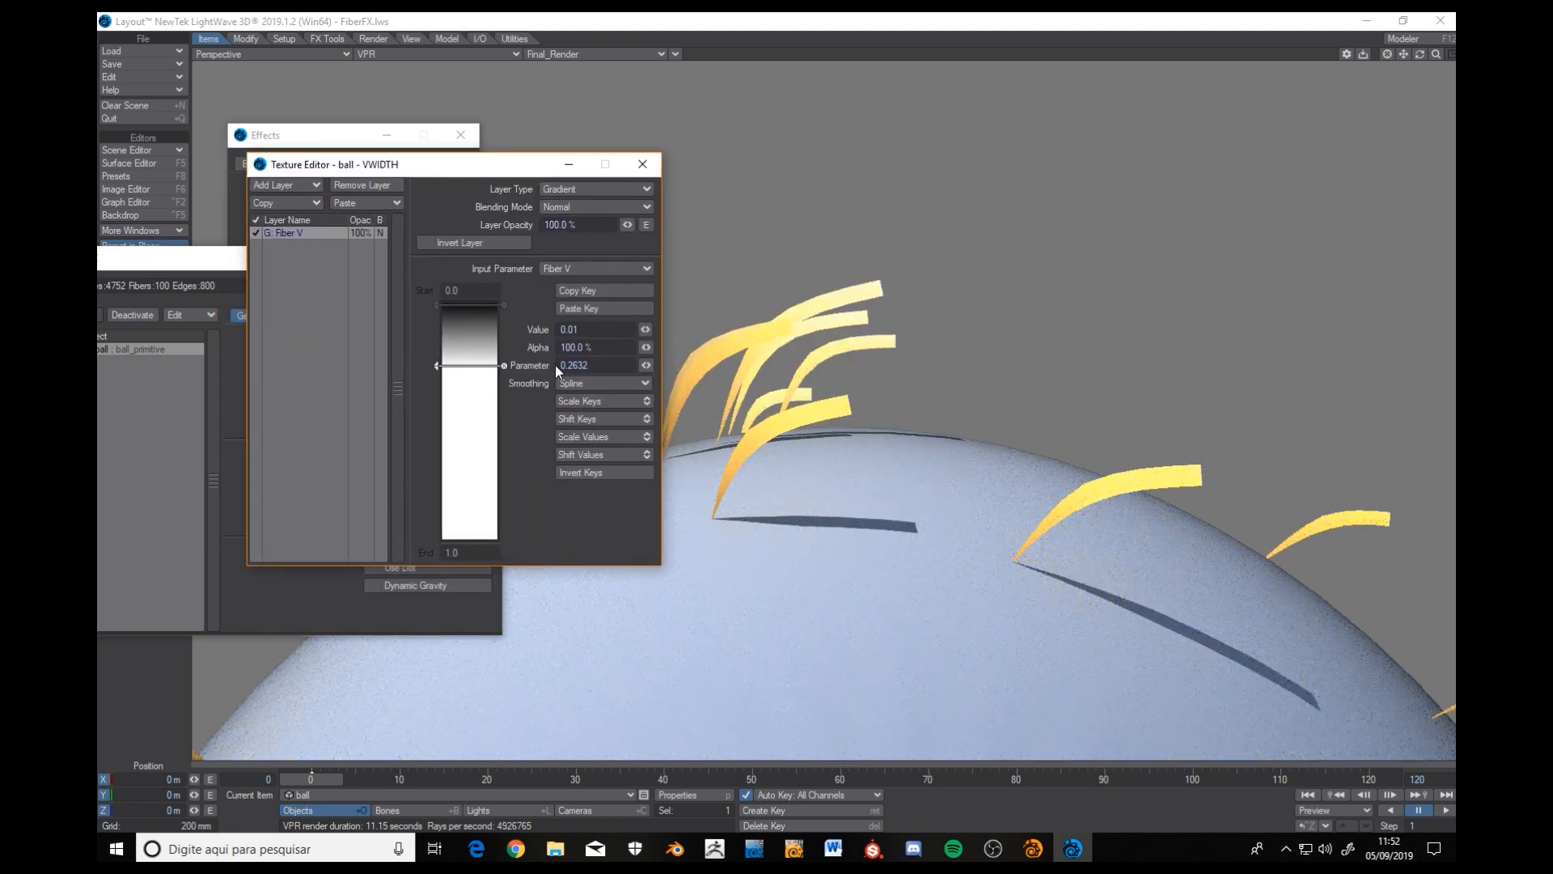
# Widen the fibers at the 0.2632 key, trying a value of 0.1 and reducing it to 0.025.
pyautogui.click(591, 331)
pyautogui.press('BackSpace')
pyautogui.press('Tab')
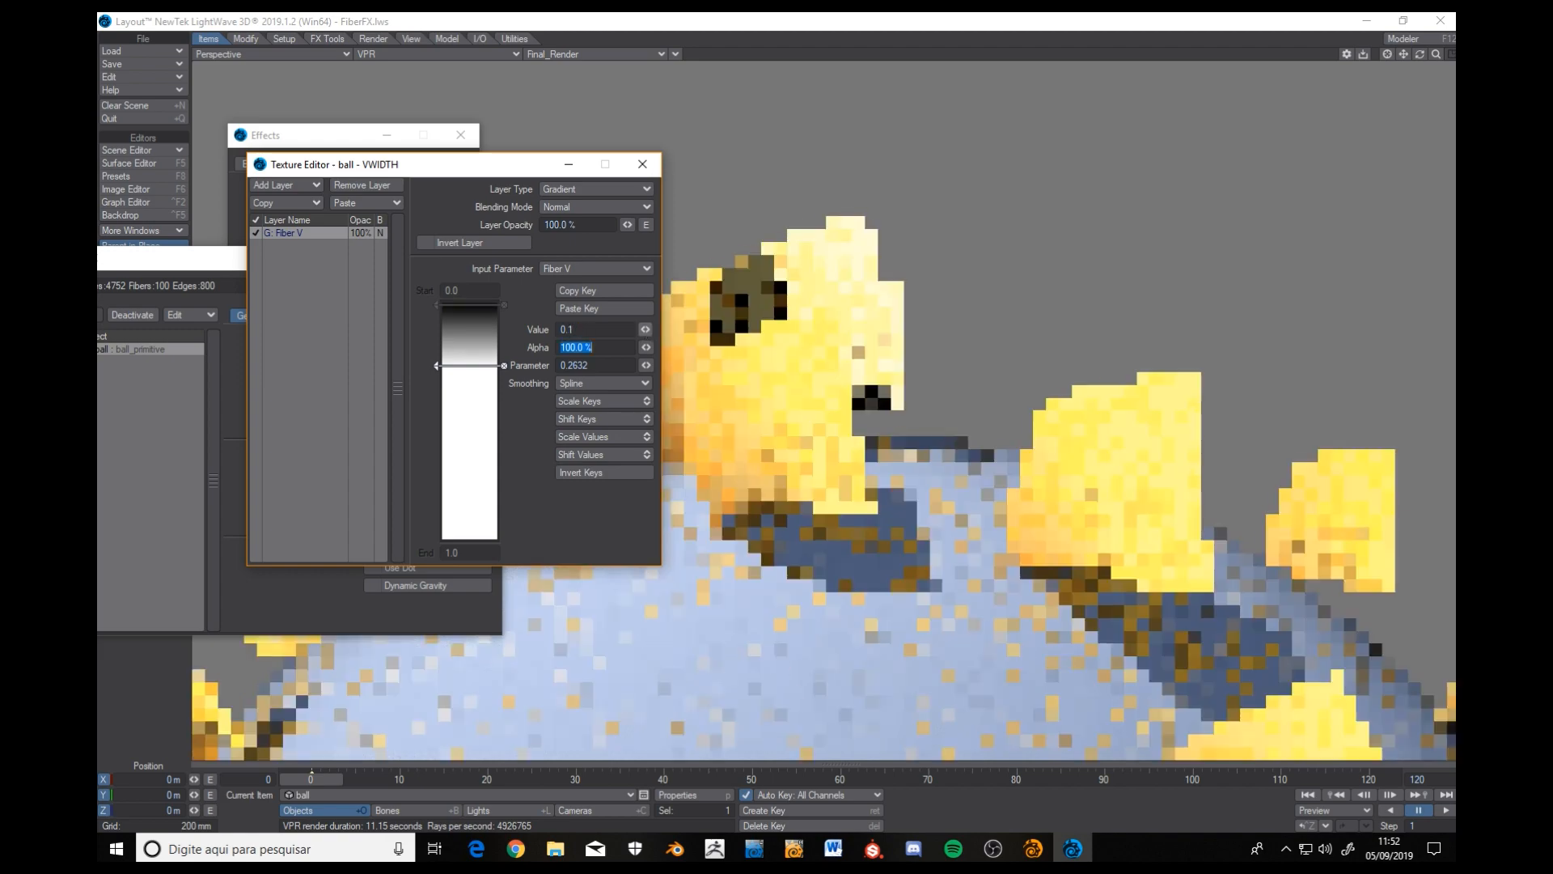
pyautogui.moveTo(645, 330); pyautogui.dragTo(623, 330)
# Add a width key at parameter 1.0 with a value of 0.0001 to taper the fiber tips.
pyautogui.moveTo(456, 502); pyautogui.dragTo(464, 542)
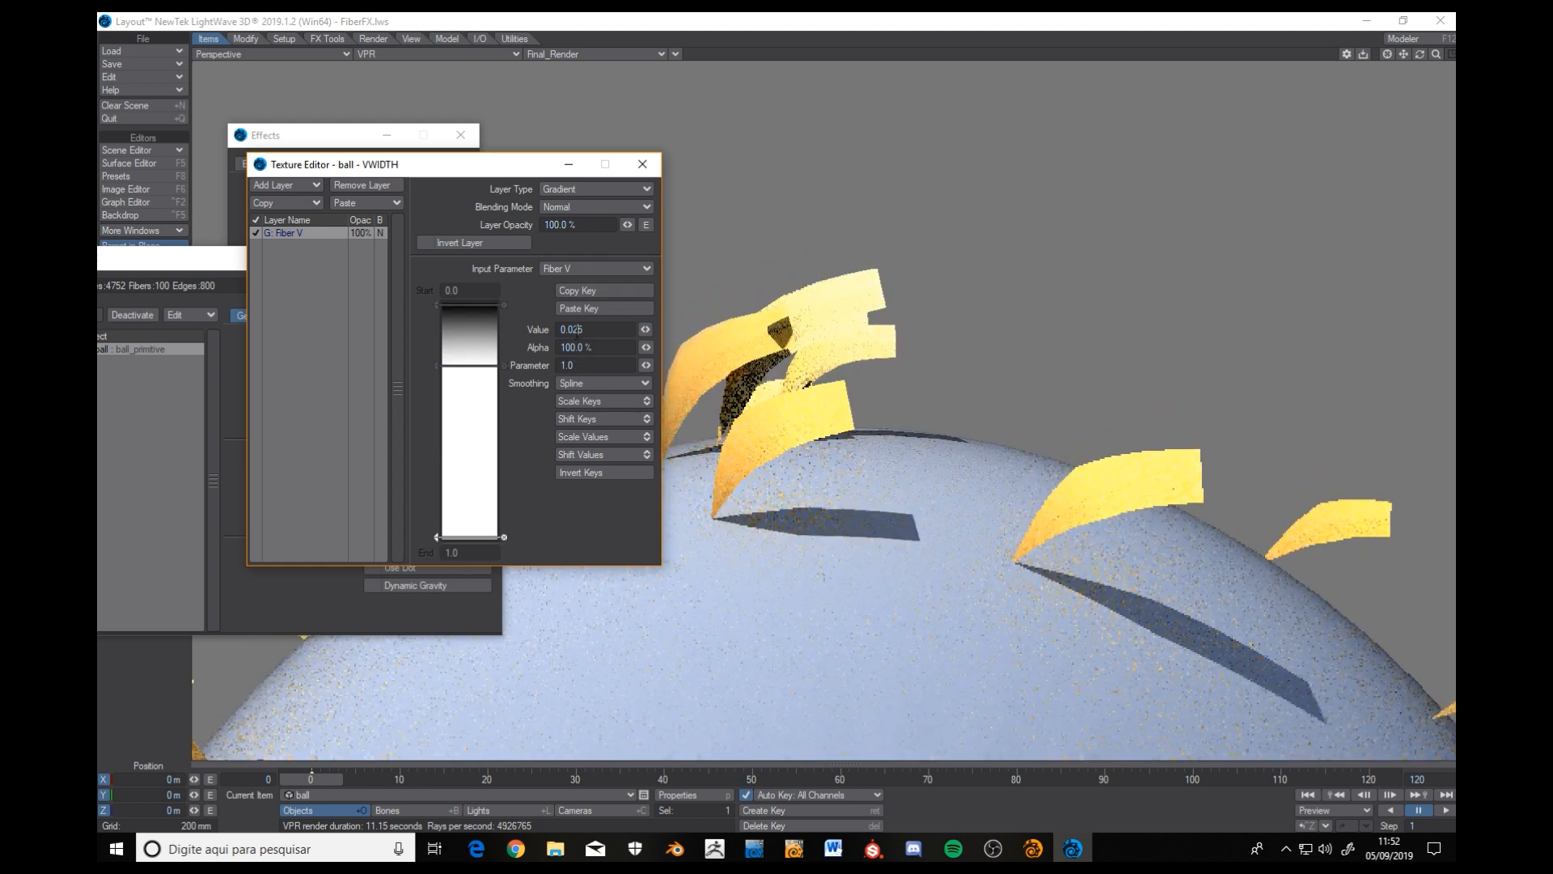
pyautogui.moveTo(584, 330); pyautogui.dragTo(572, 330)
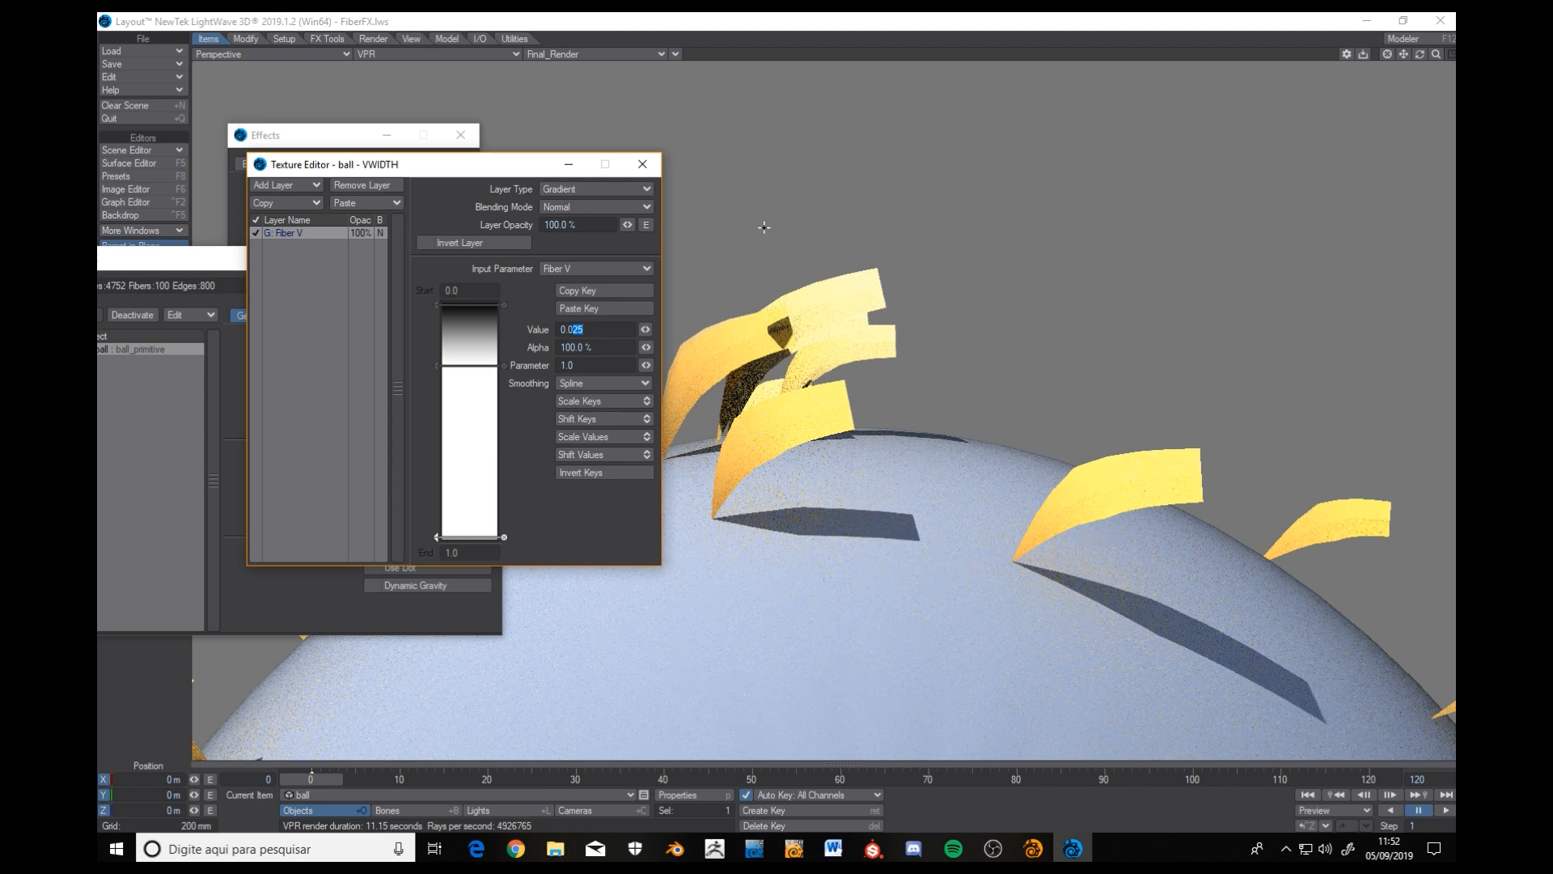
pyautogui.write('0001')
pyautogui.press('Tab')
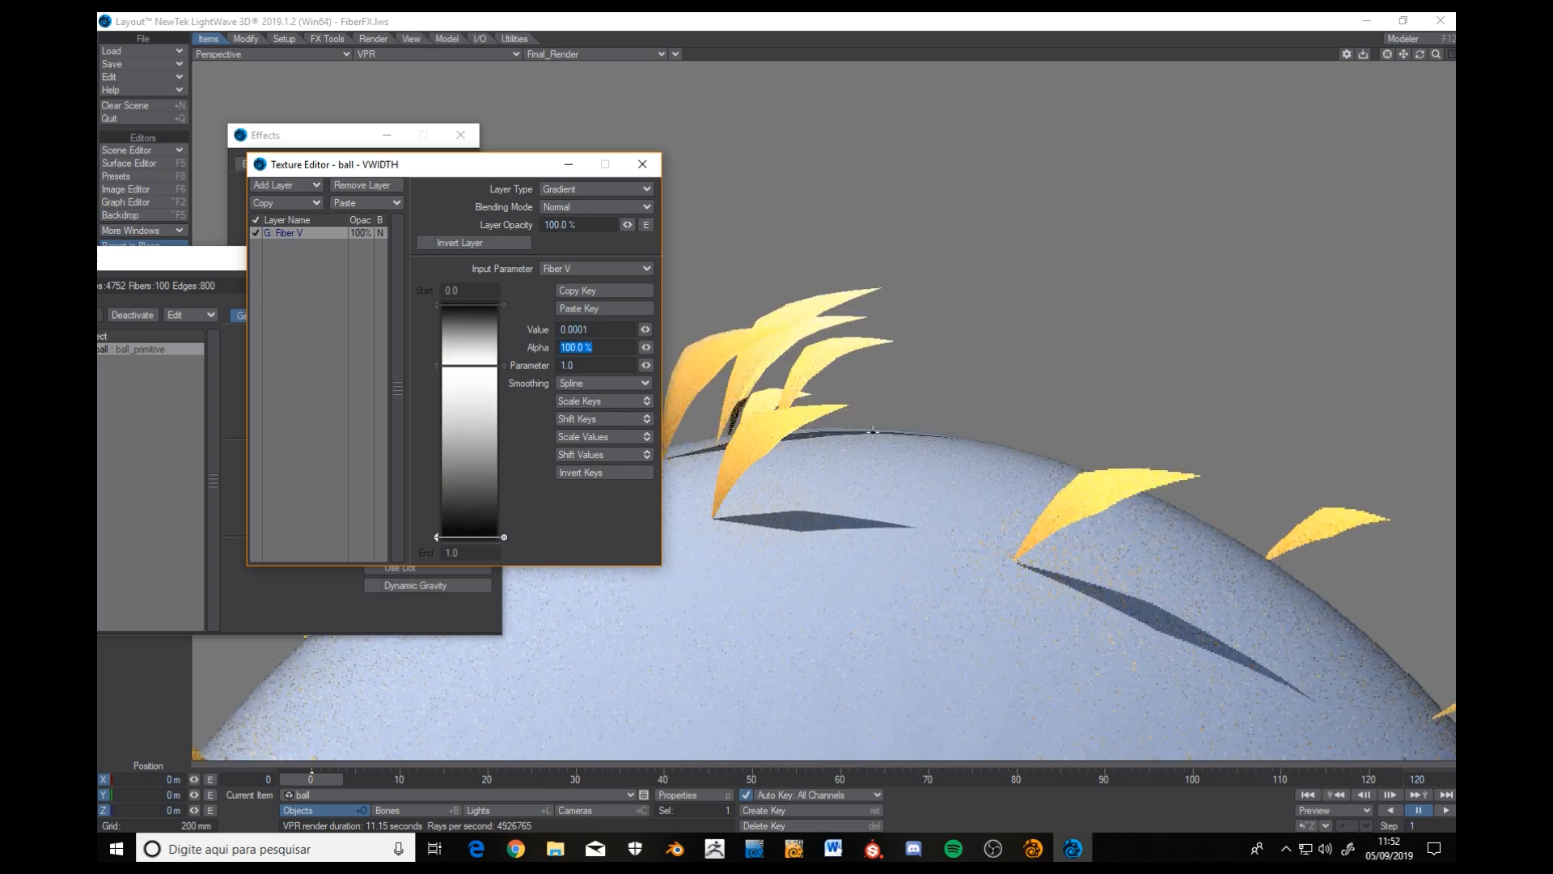
pyautogui.click(873, 431)
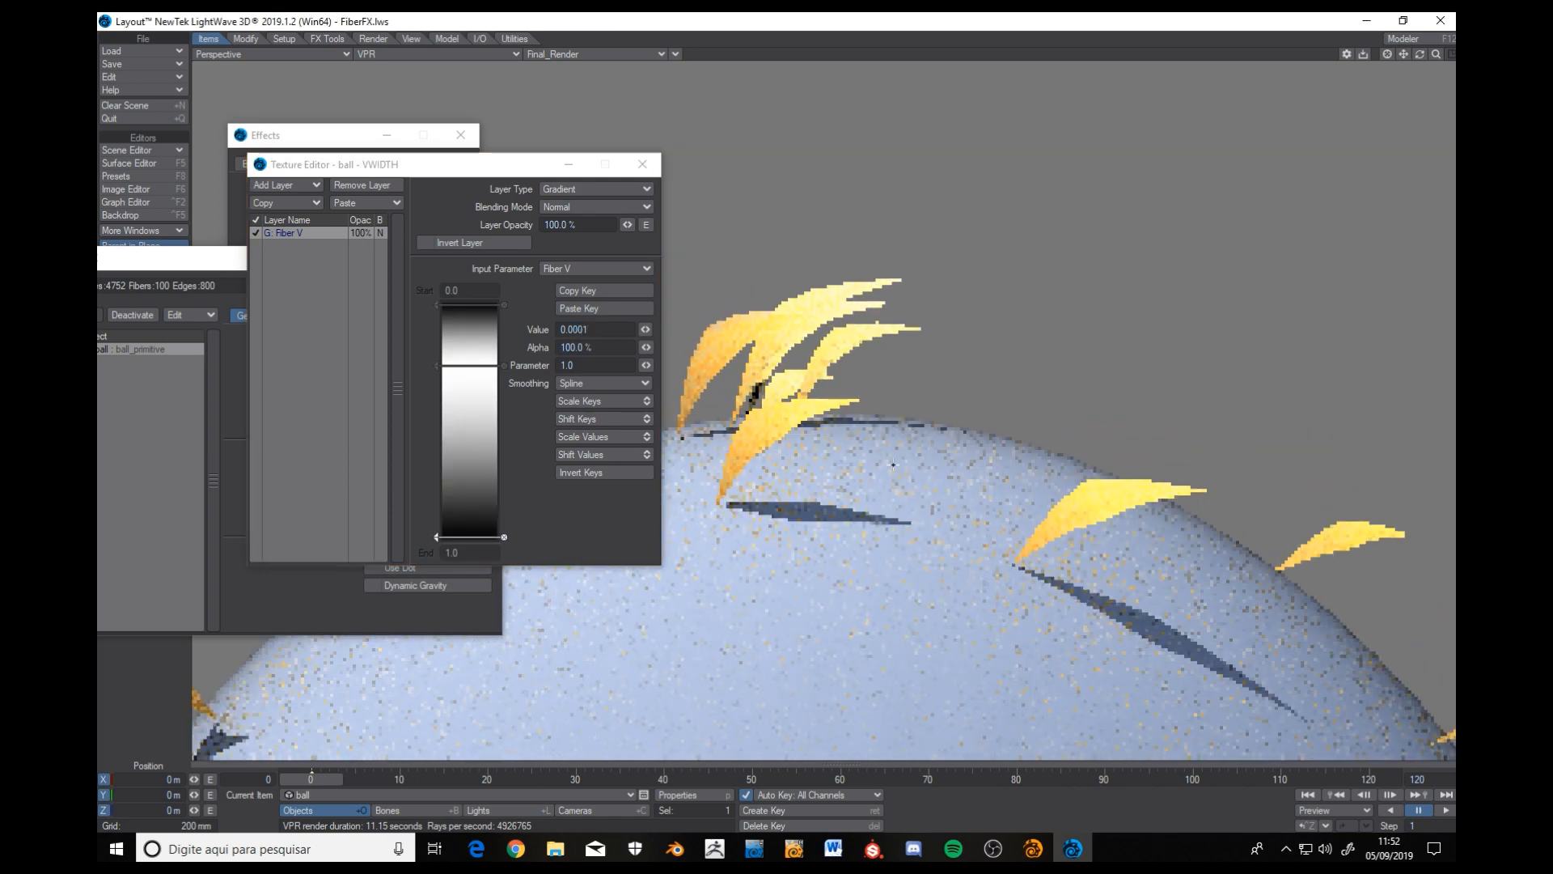
# Add width keys at parameters 0.4983 and 0.7193, and set the 0.4983 key's value to 0.001.
pyautogui.click(464, 421)
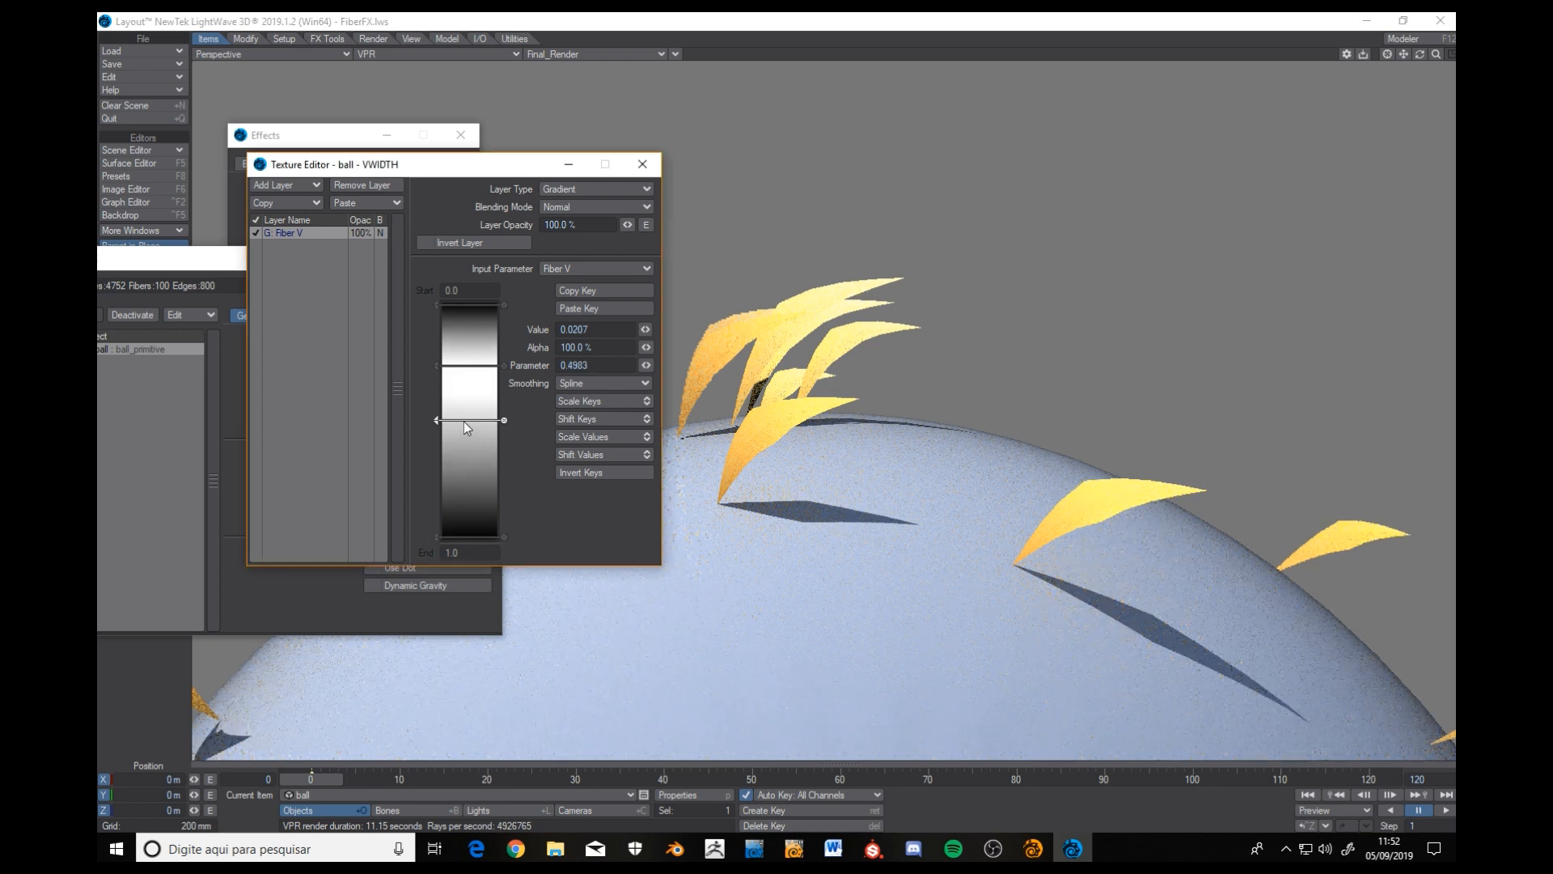
pyautogui.click(465, 472)
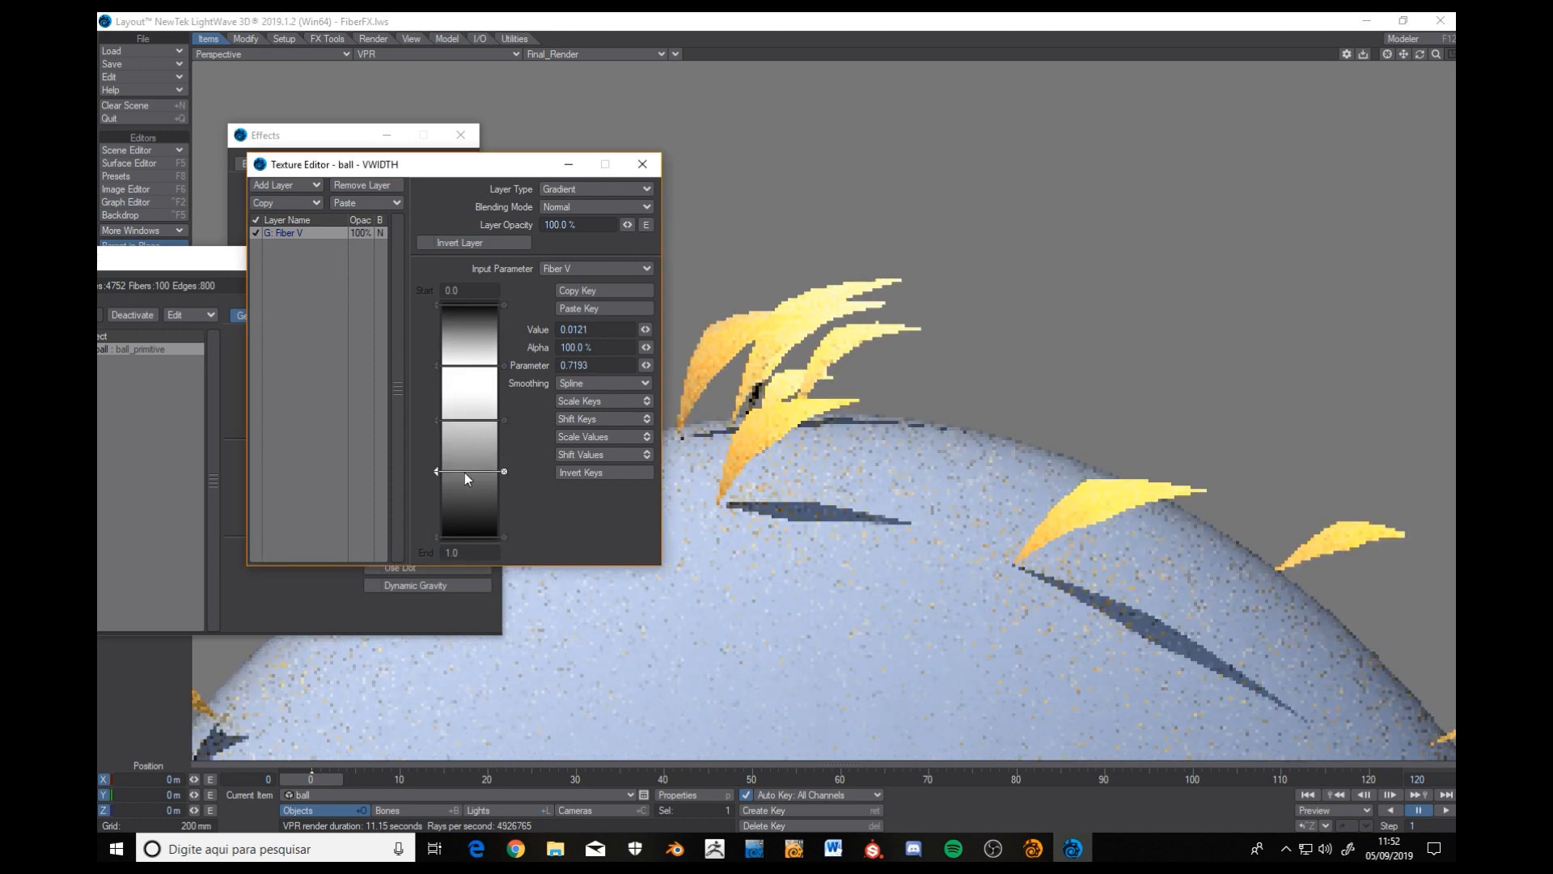
pyautogui.click(437, 420)
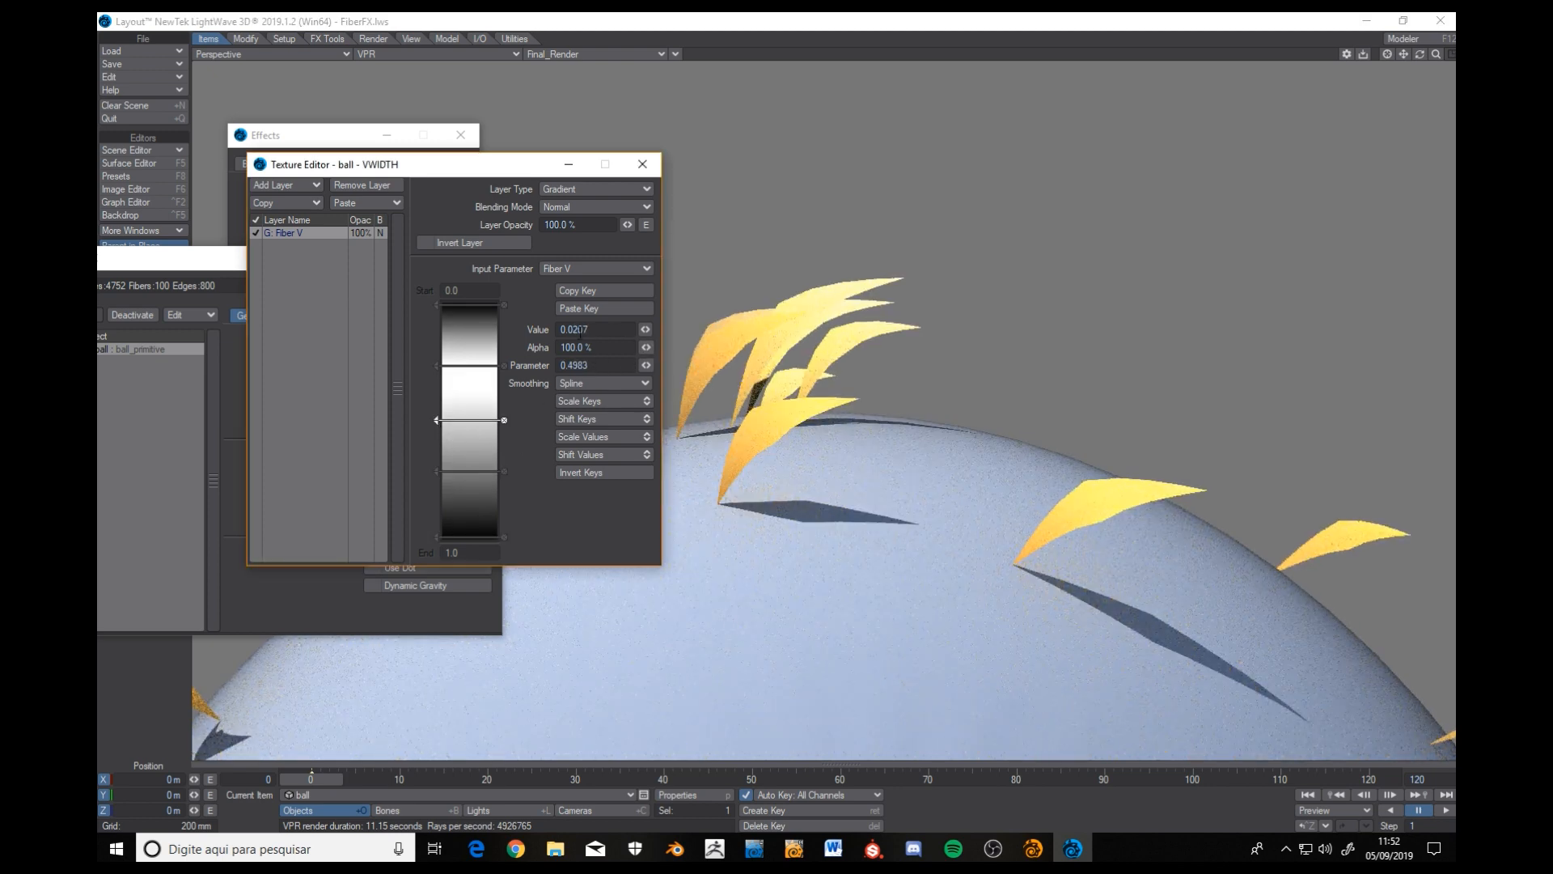
pyautogui.click(594, 329)
pyautogui.write('0.001')
pyautogui.press('Tab')
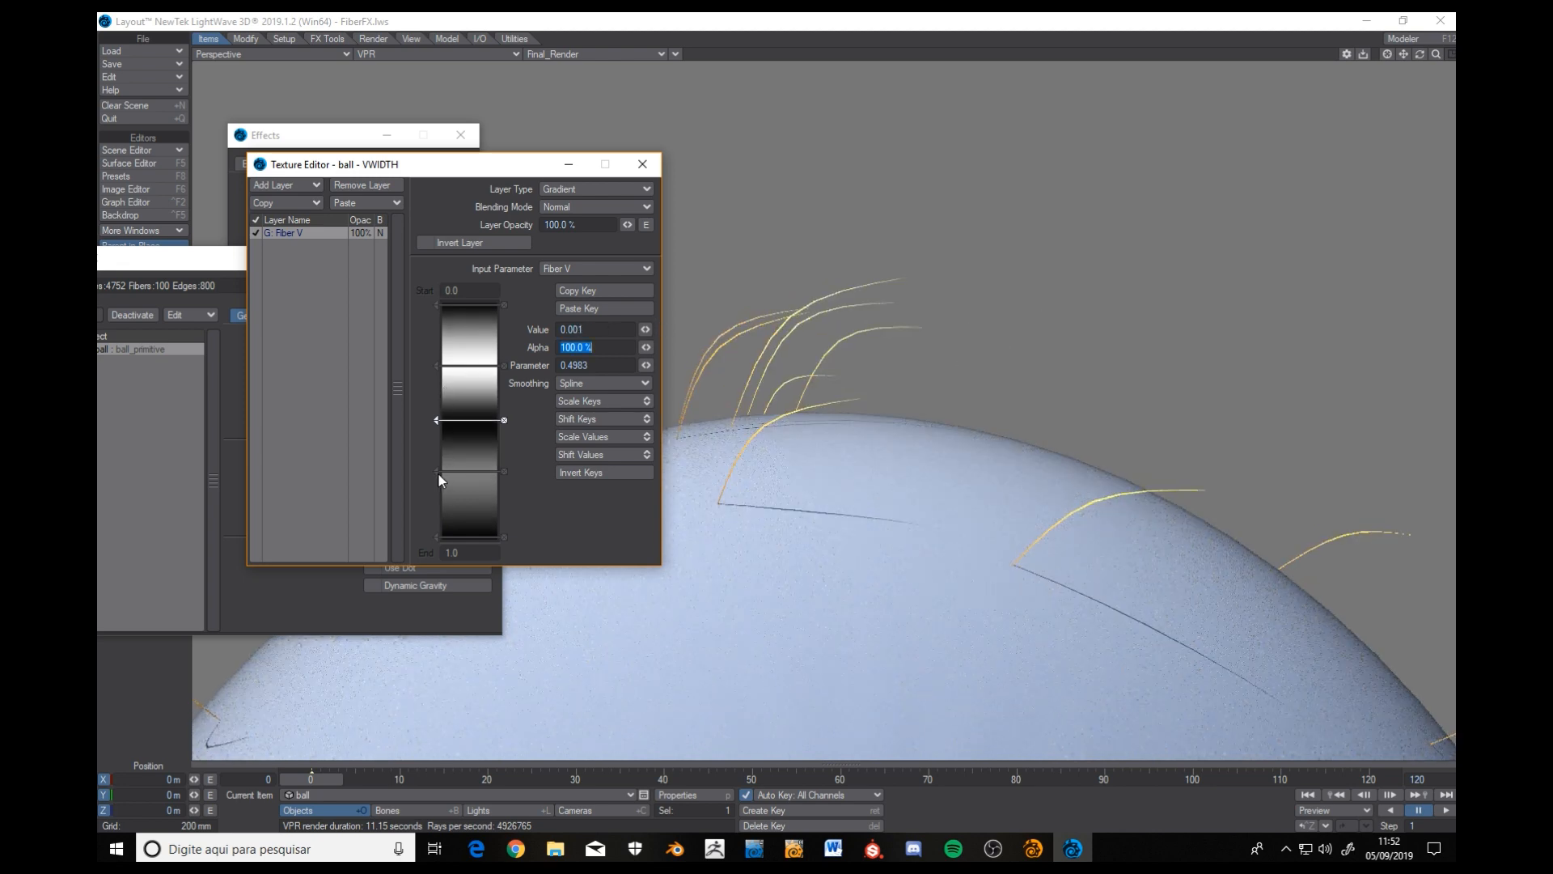
# Add a width key at parameter 0.6316 with a value of 0.1.
pyautogui.click(459, 450)
pyautogui.moveTo(572, 330); pyautogui.dragTo(713, 326)
pyautogui.write('1')
pyautogui.press('Tab')
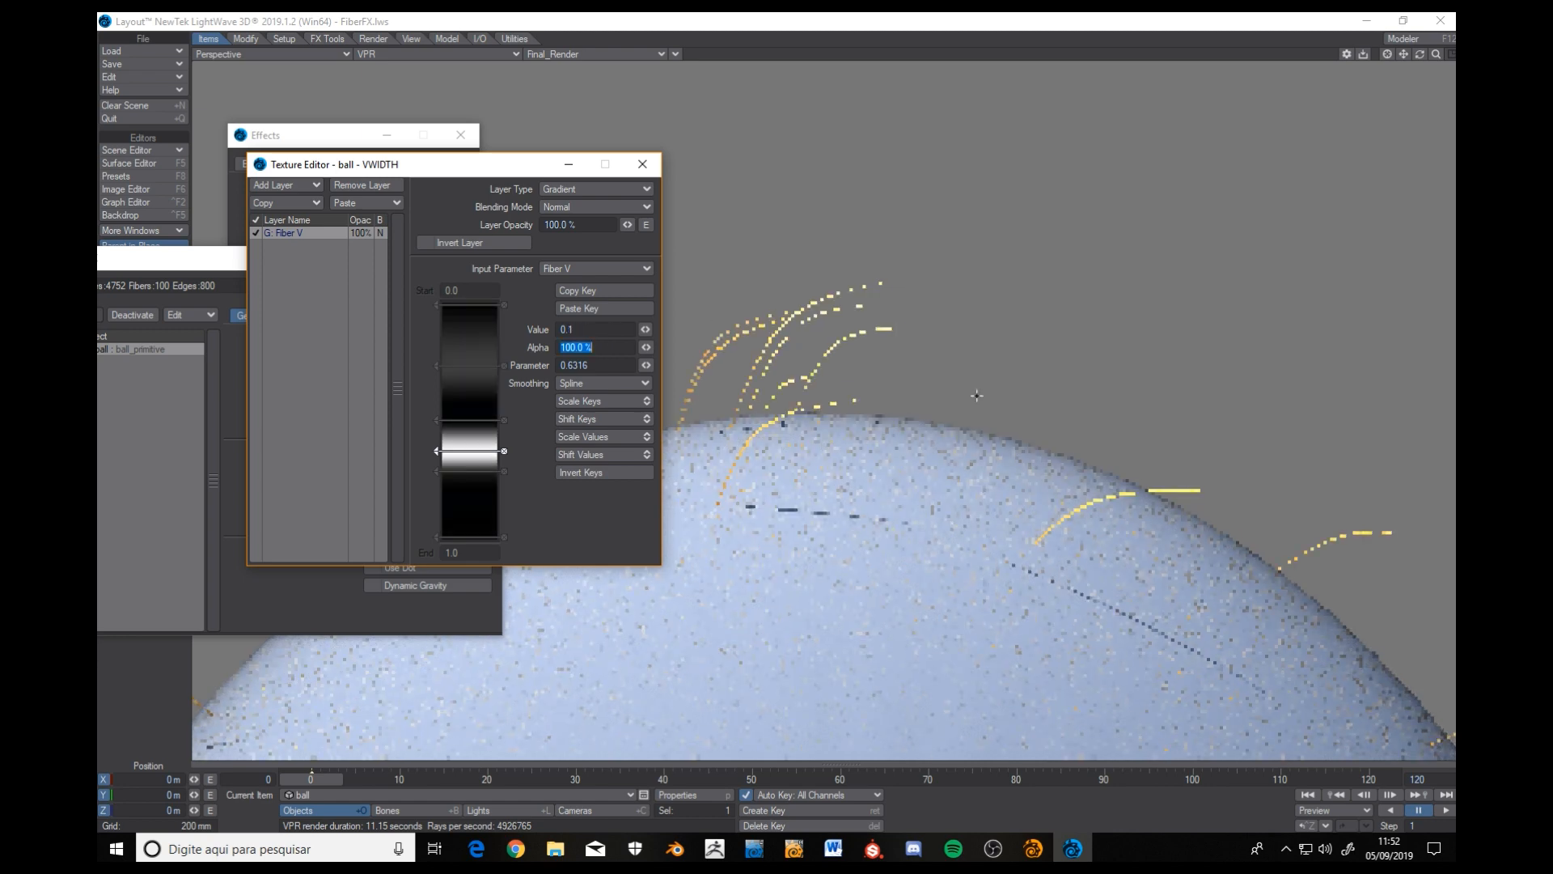
# Add a width key at parameter 0.1439, trying a value of 0.1 and raising it to 2.215.
pyautogui.click(495, 338)
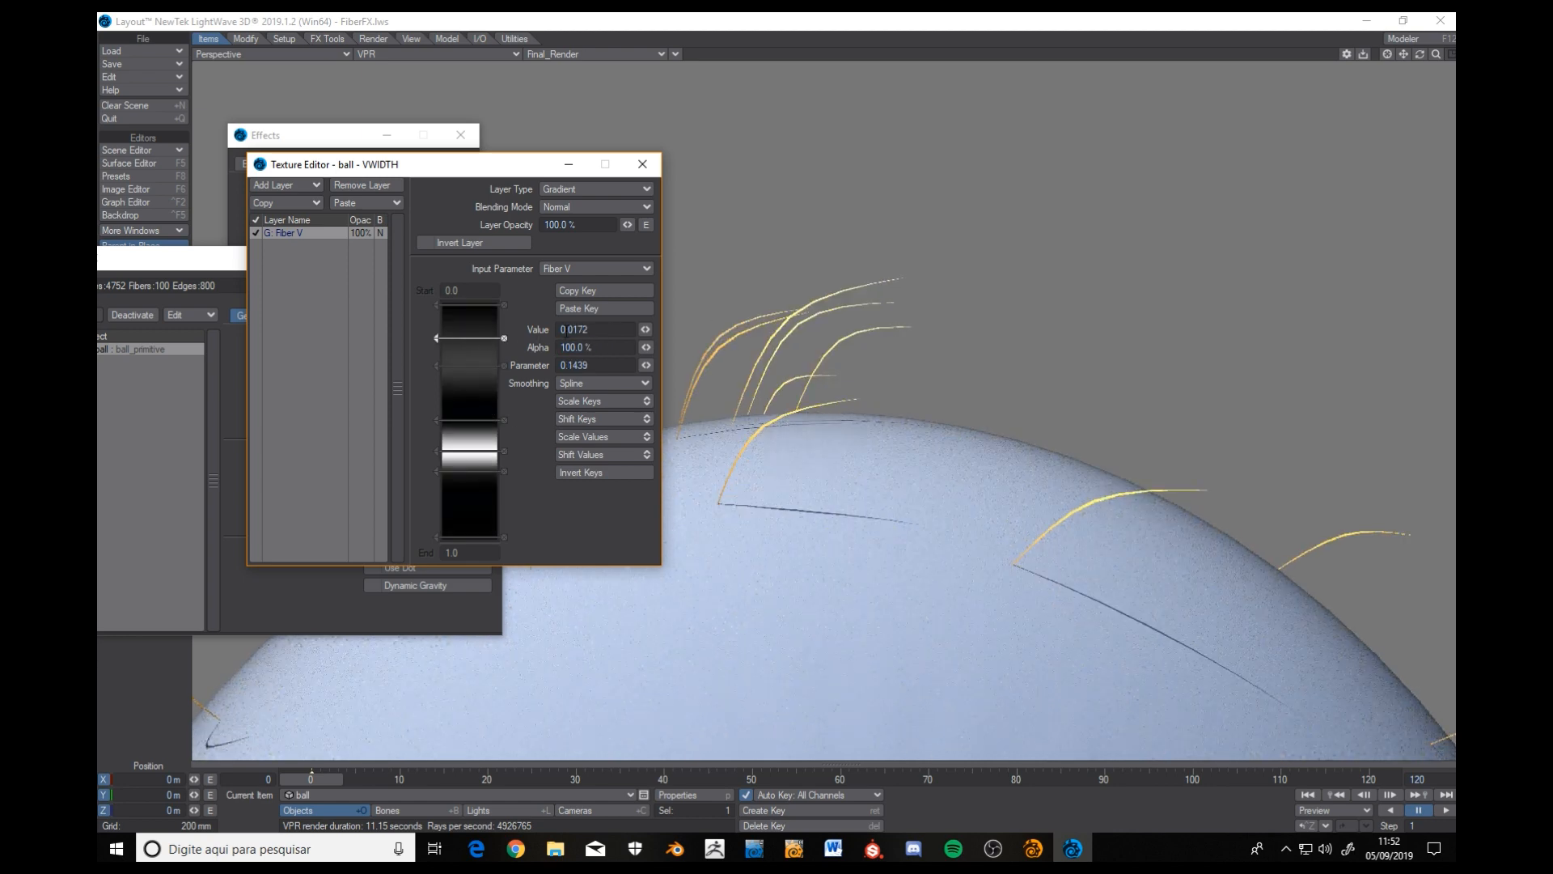
pyautogui.moveTo(569, 330); pyautogui.dragTo(595, 329)
pyautogui.write('1')
pyautogui.press('Tab')
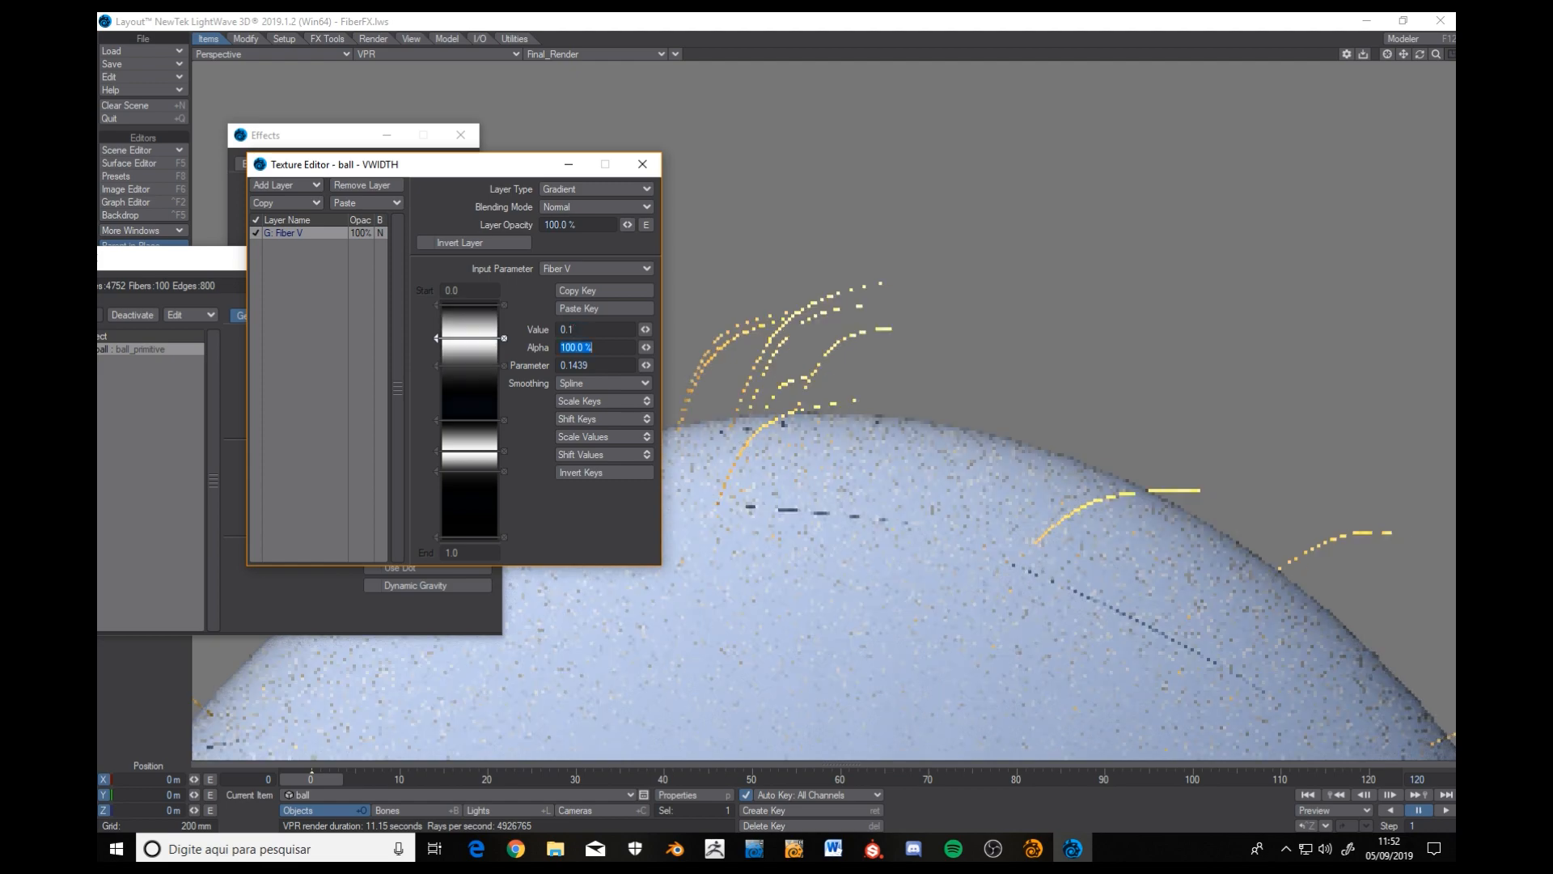
pyautogui.moveTo(645, 330); pyautogui.dragTo(815, 330)
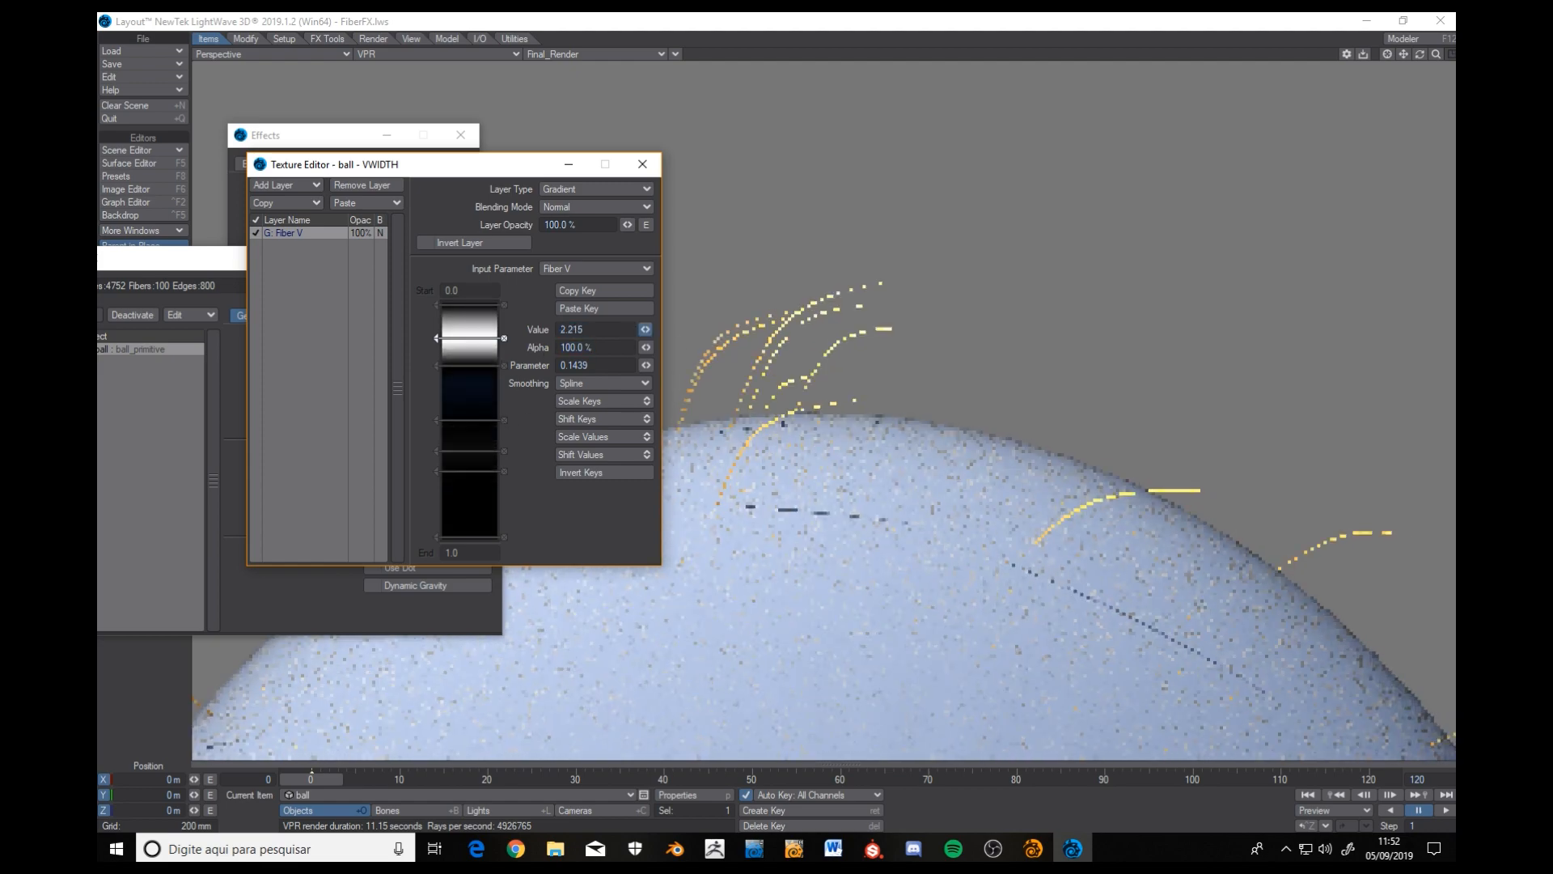
# Move the 0.2632 width key to parameter 0.3404 and delete the keys at 0.1439, 0.4983, 0.6316 and 0.7193.
pyautogui.moveTo(435, 365); pyautogui.dragTo(435, 383)
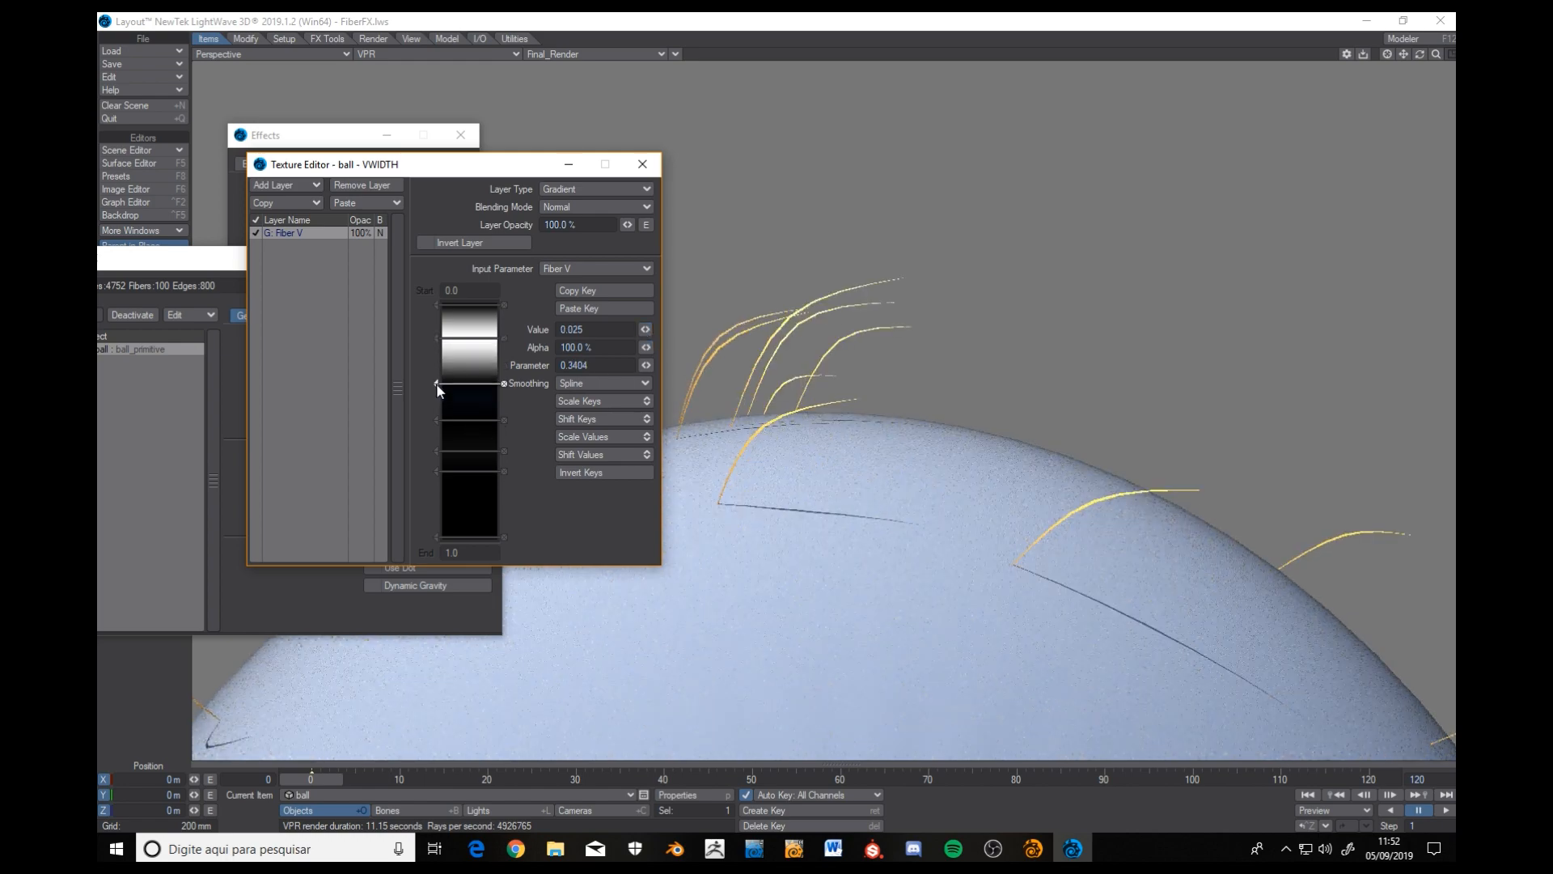
pyautogui.scroll(3, 879, 450)
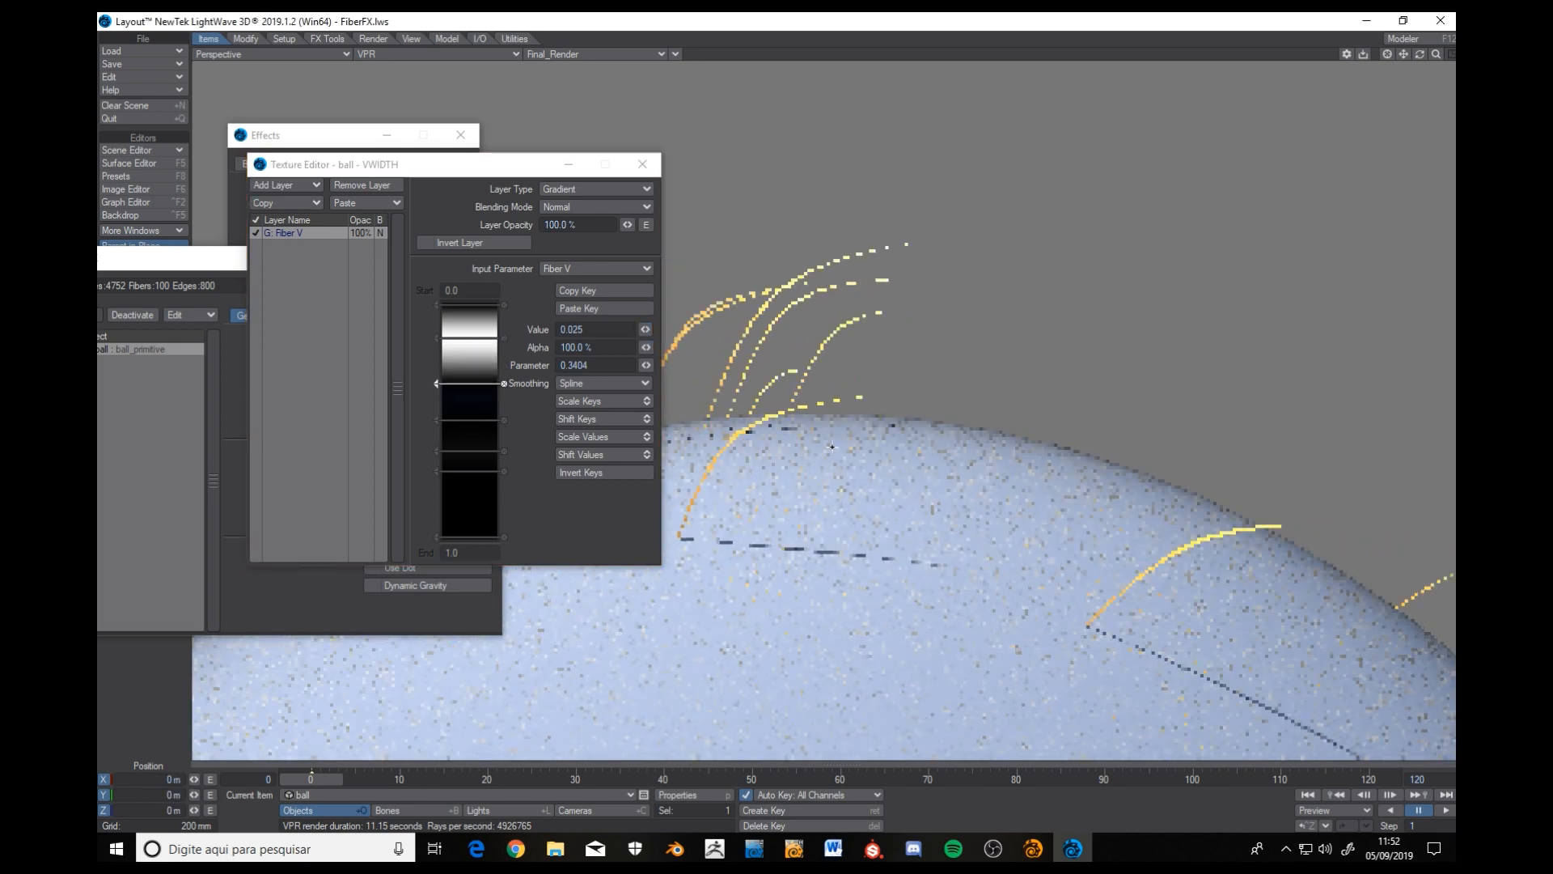
pyautogui.click(504, 338)
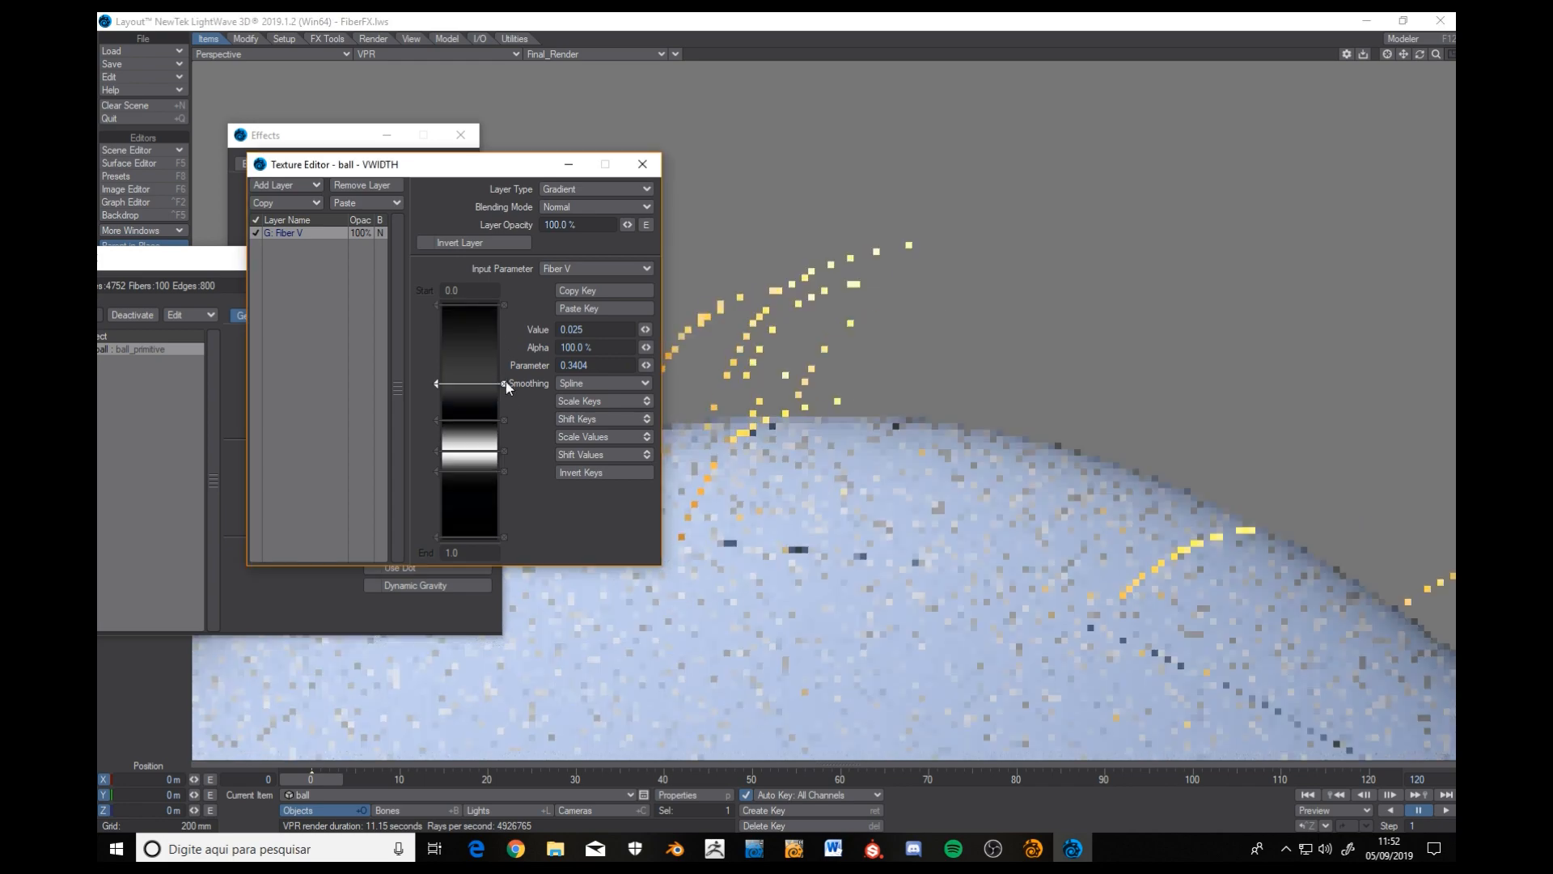
pyautogui.click(506, 450)
pyautogui.click(505, 421)
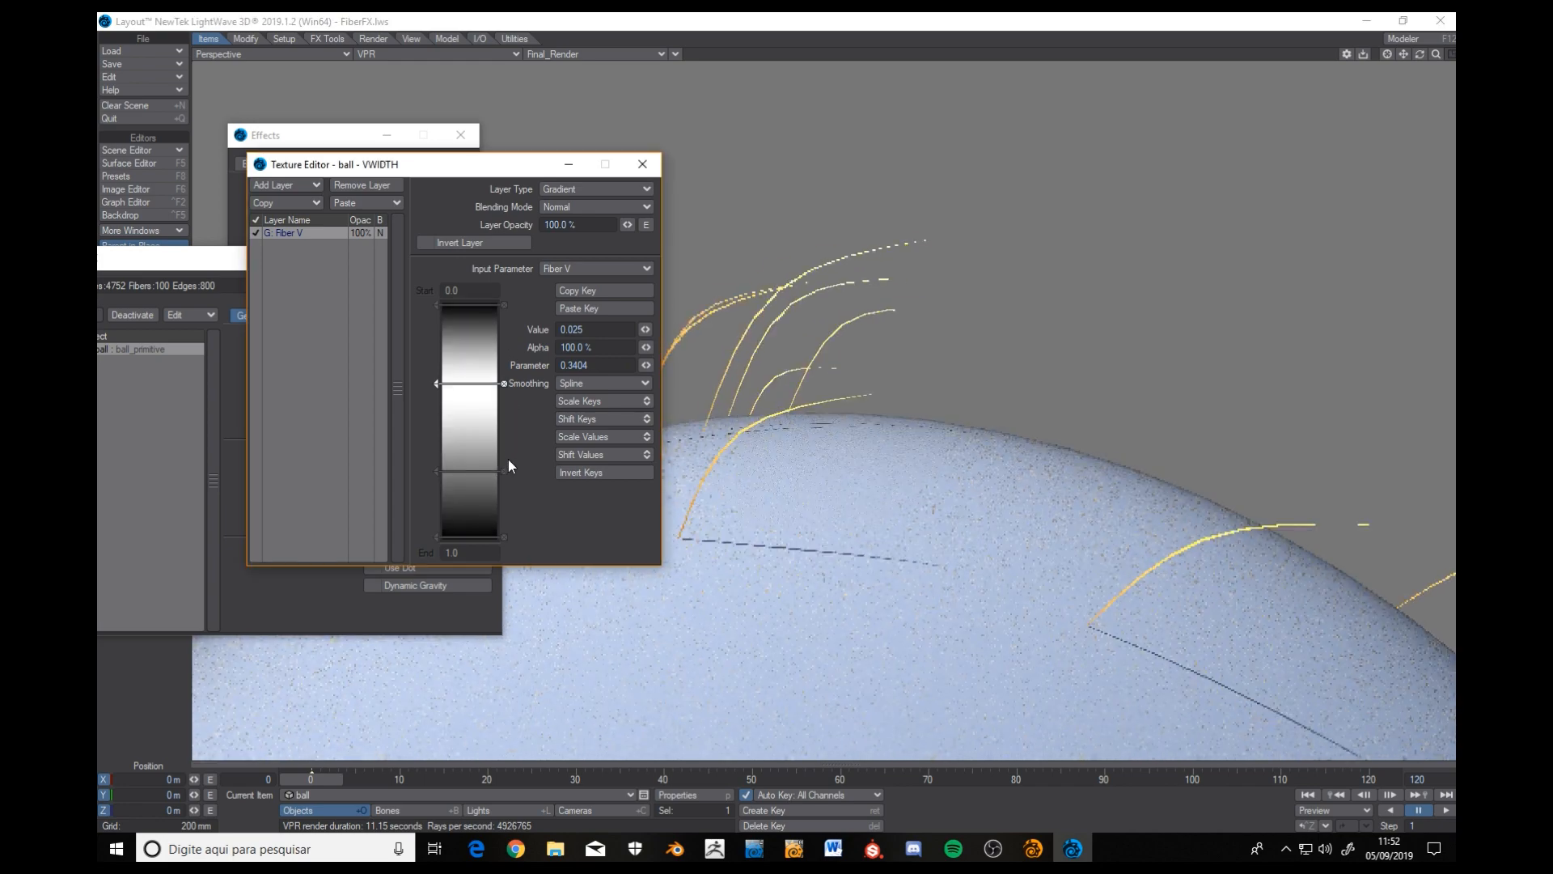
pyautogui.click(505, 471)
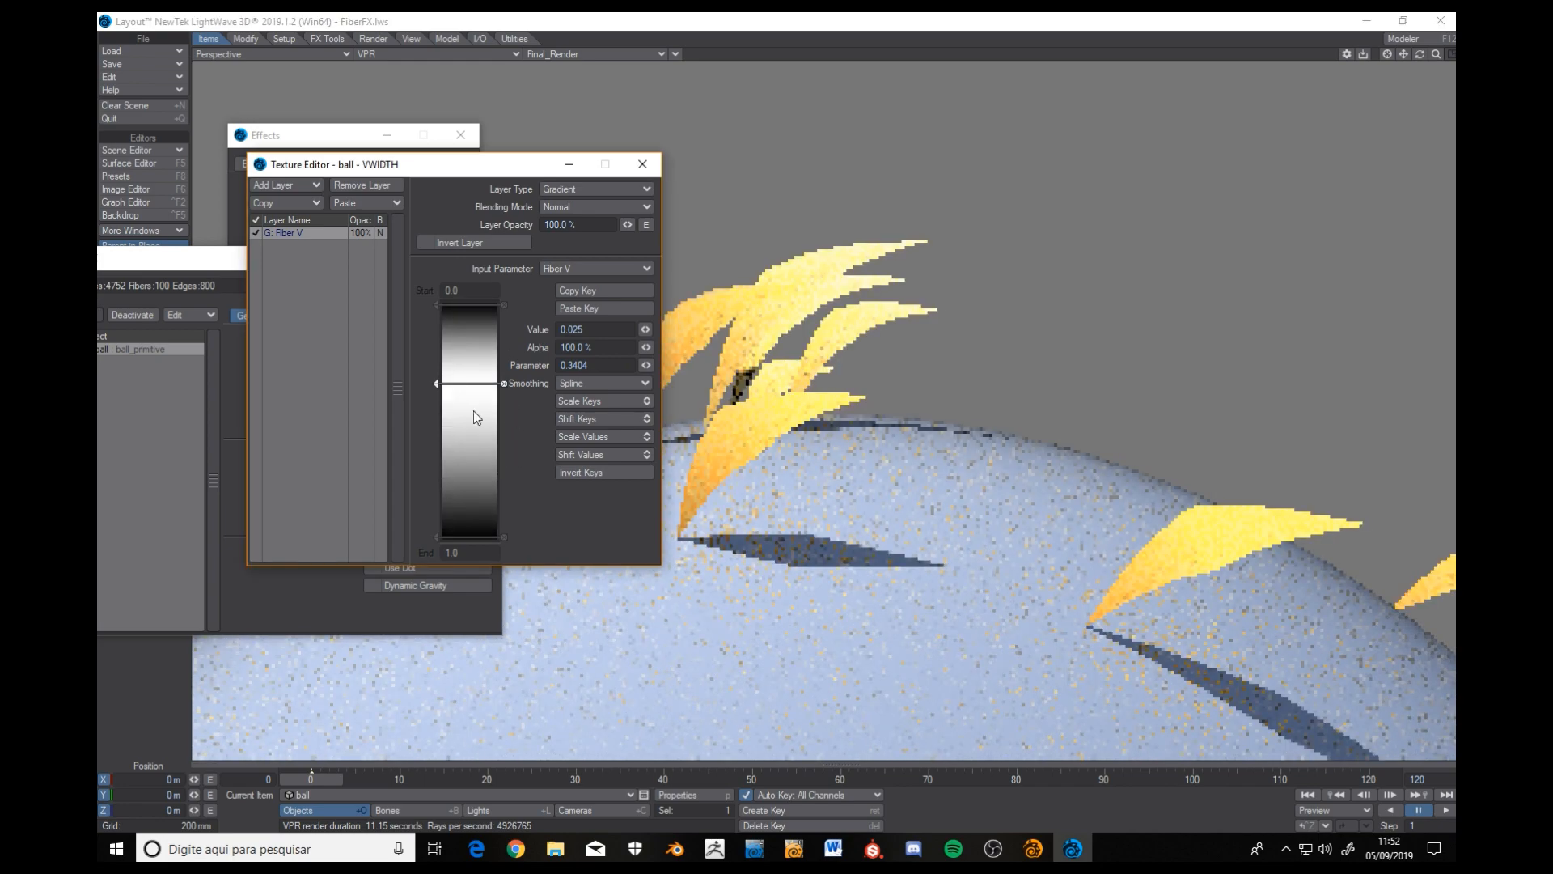
# Shift the remaining width key to parameter 0.2983 and reduce its value to 0.001.
pyautogui.keyDown('alt'); pyautogui.moveTo(779, 386); pyautogui.dragTo(762, 361); pyautogui.keyUp('alt')
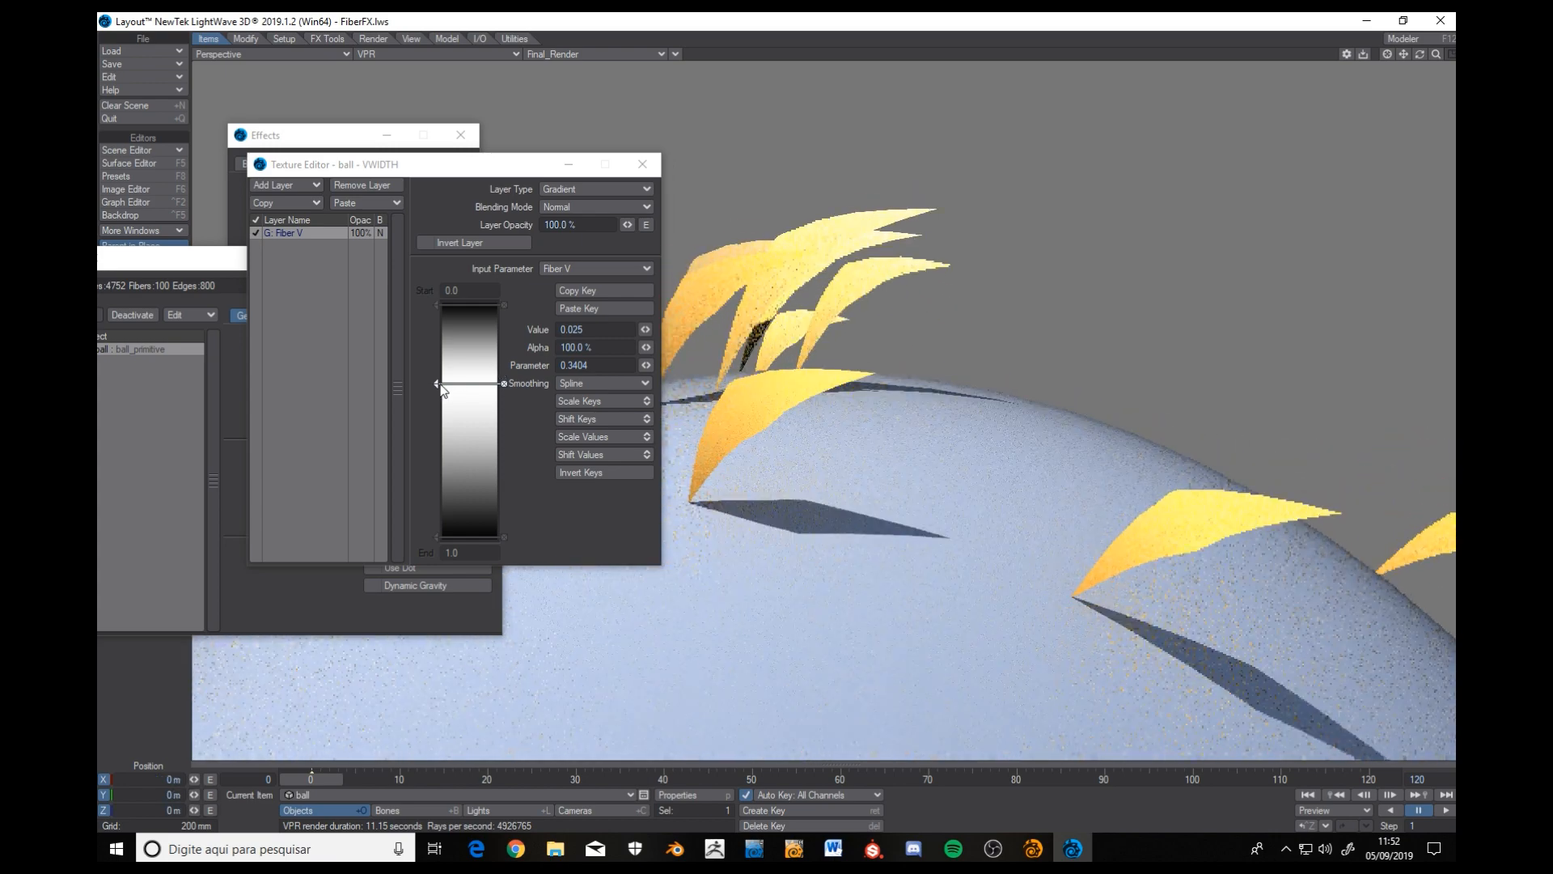
pyautogui.moveTo(437, 383); pyautogui.dragTo(437, 375)
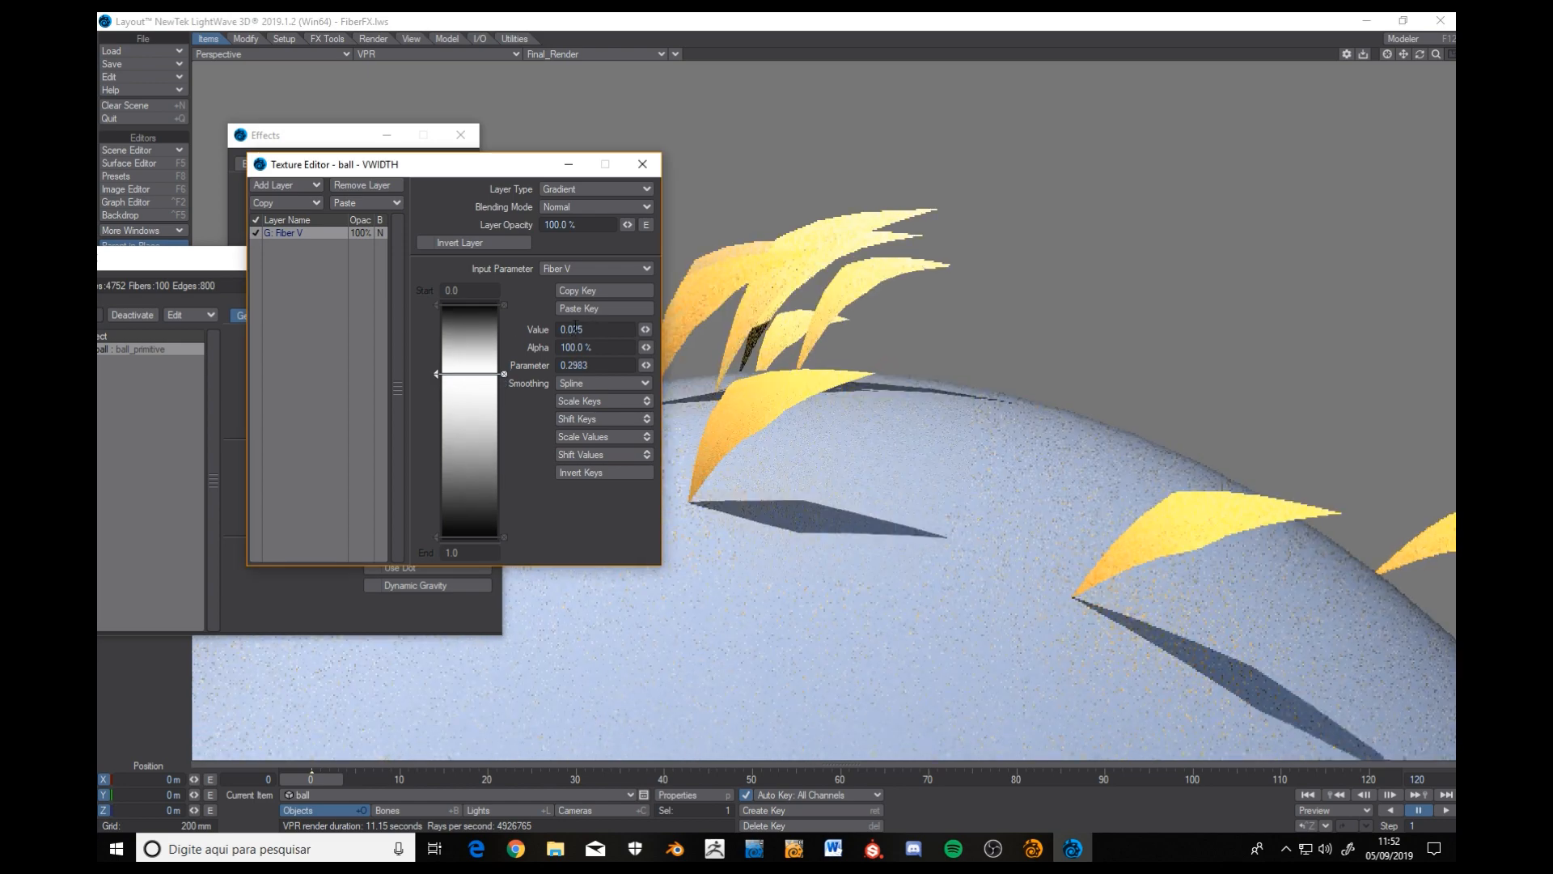
pyautogui.moveTo(571, 333); pyautogui.dragTo(584, 332)
pyautogui.write('1')
pyautogui.press('Tab')
pyautogui.click(574, 328)
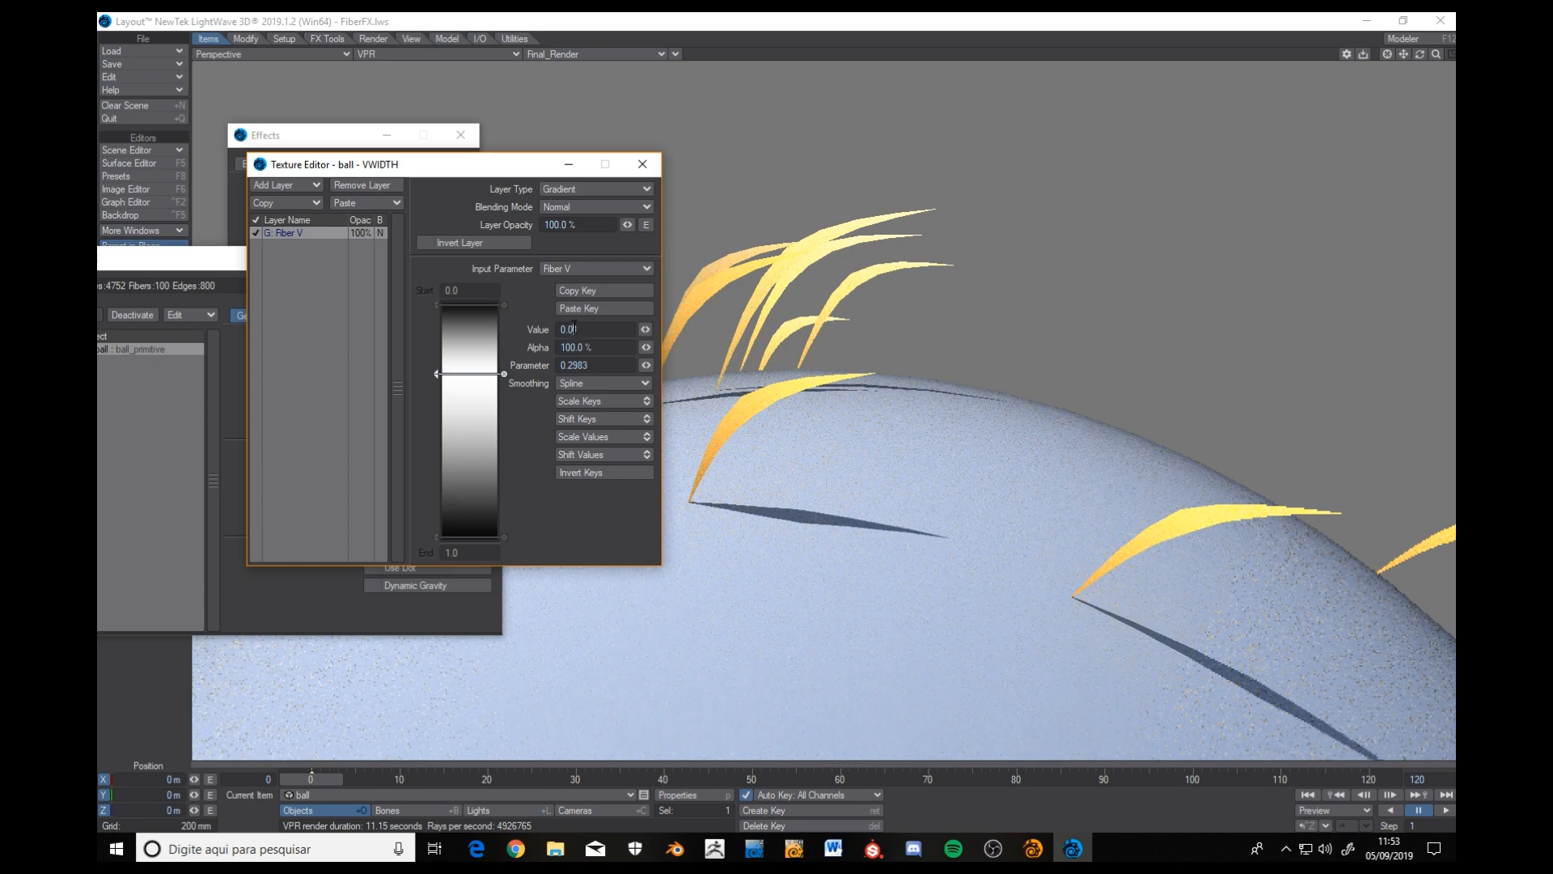
pyautogui.write('01')
pyautogui.press('Tab')
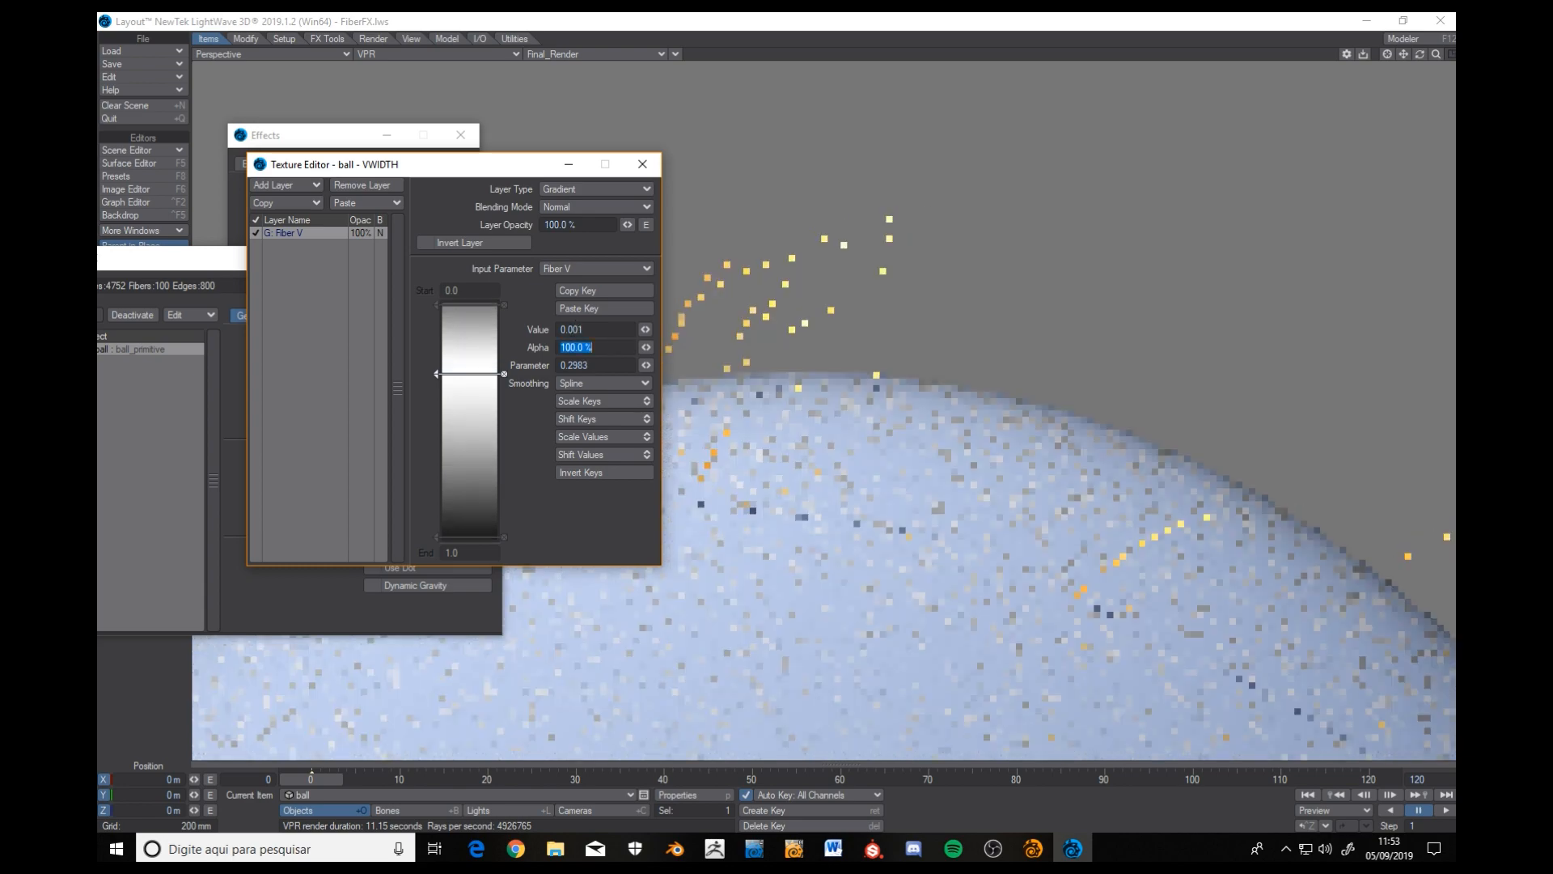
# Close the width texture and set the ball's Max Fiber Density to 100%.
pyautogui.keyDown('alt'); pyautogui.moveTo(797, 424); pyautogui.dragTo(873, 502); pyautogui.keyUp('alt')
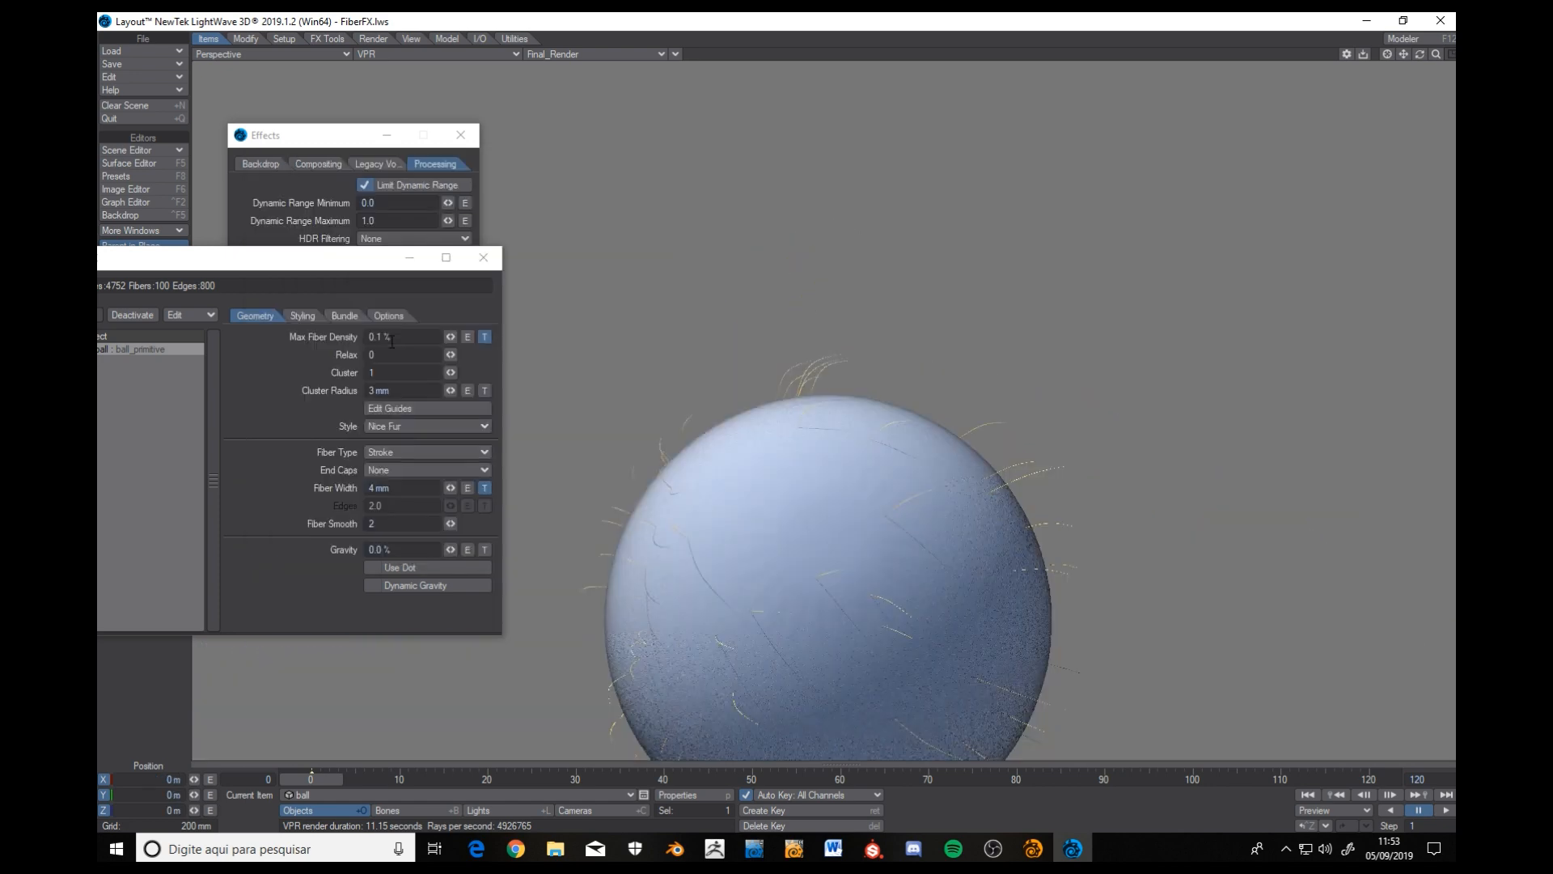
pyautogui.click(333, 337)
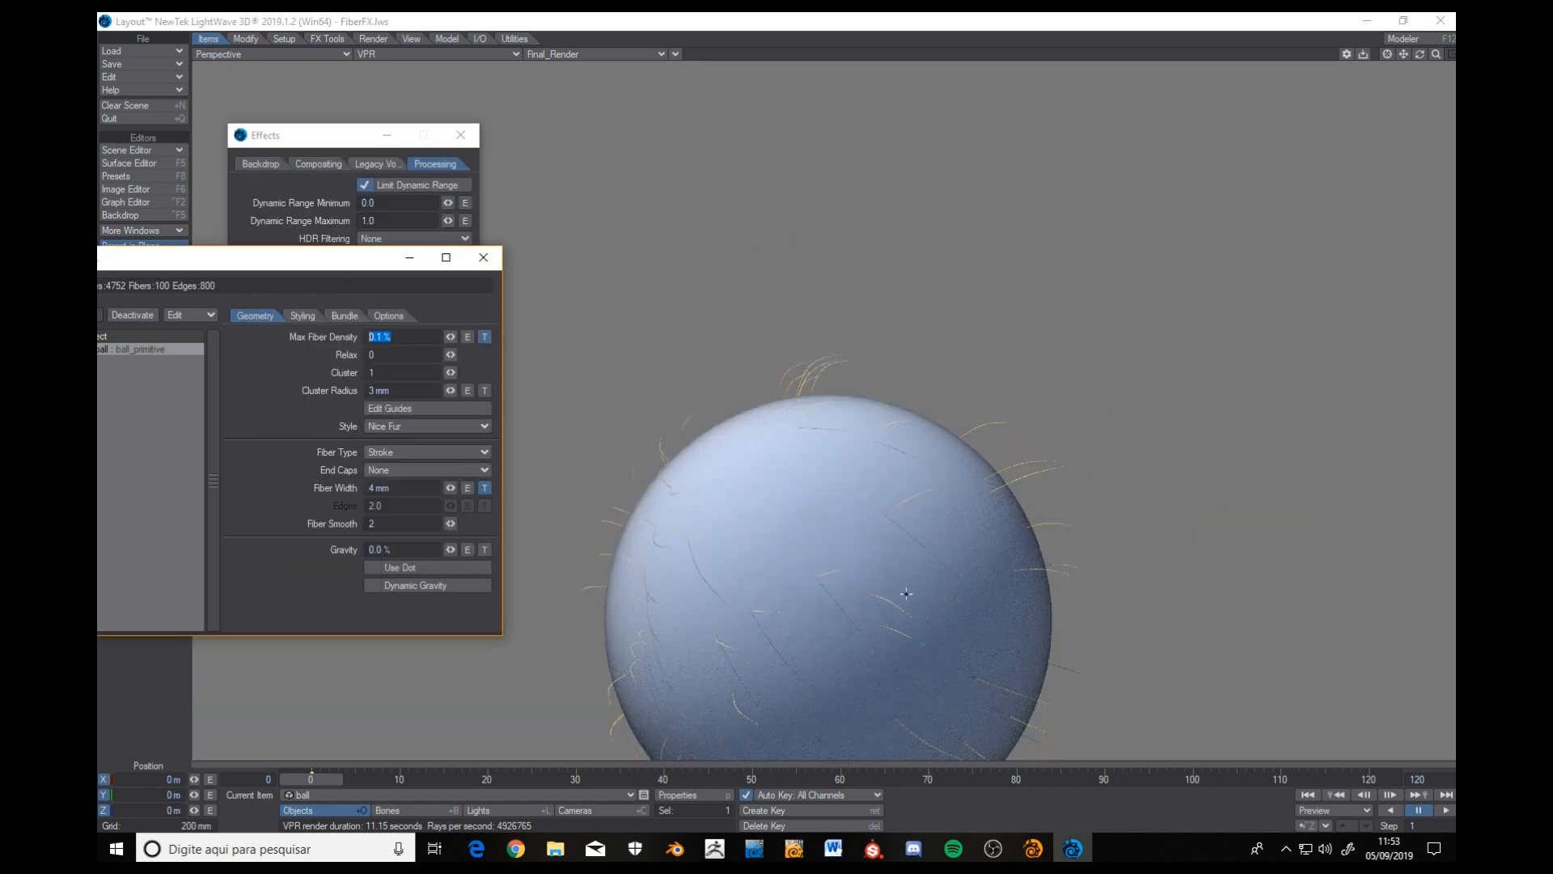
pyautogui.keyDown('alt'); pyautogui.keyDown('shift'); pyautogui.moveTo(907, 594); pyautogui.dragTo(899, 631); pyautogui.keyUp('shift'); pyautogui.keyUp('alt')
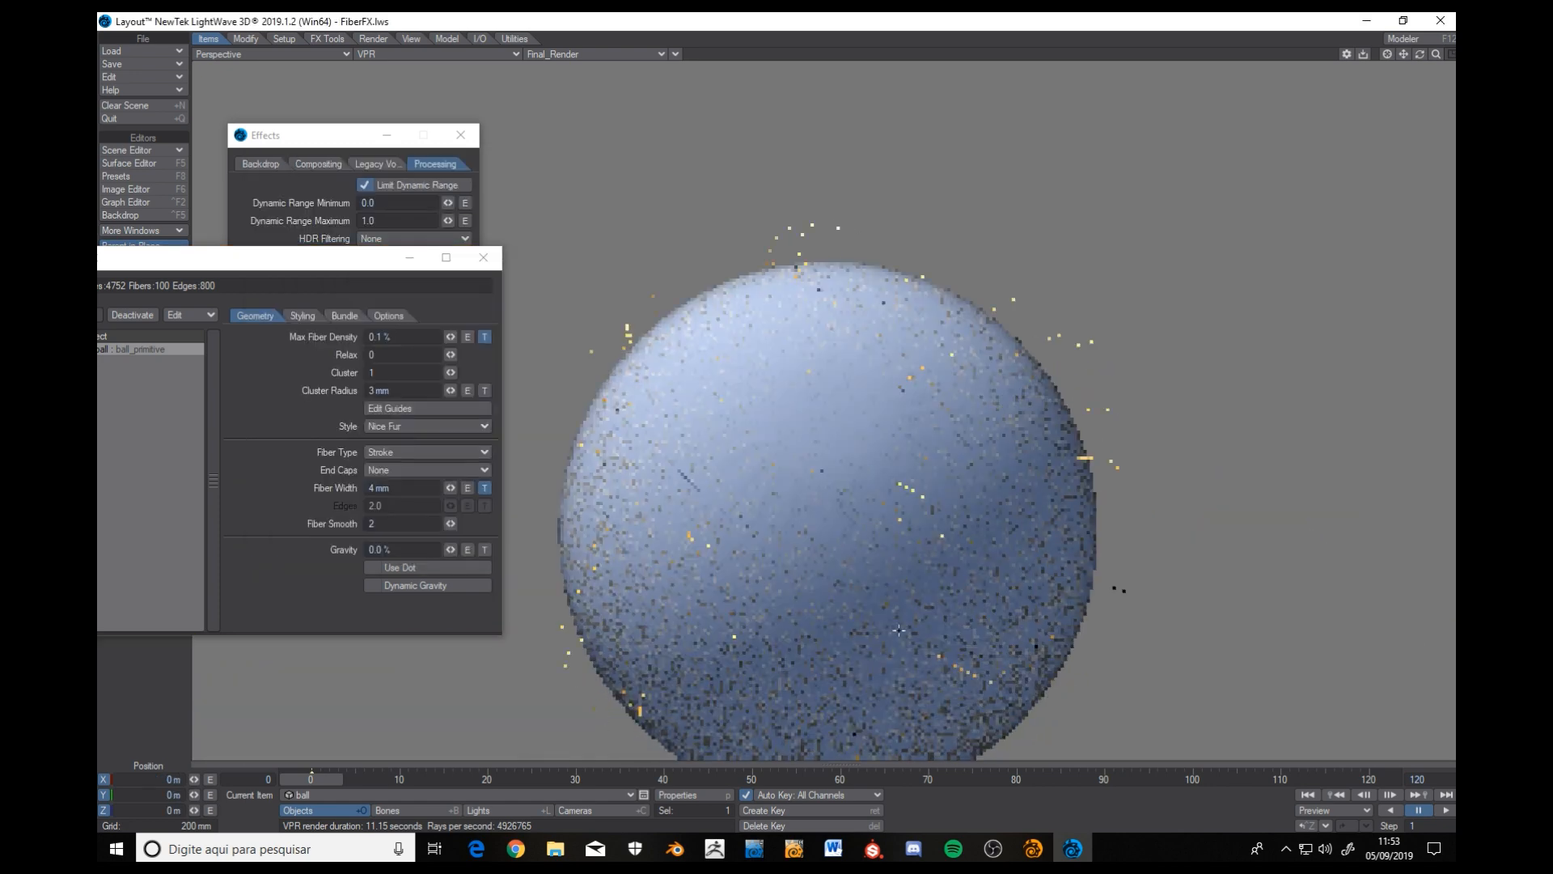
pyautogui.scroll(-5, 899, 630)
pyautogui.click(394, 335)
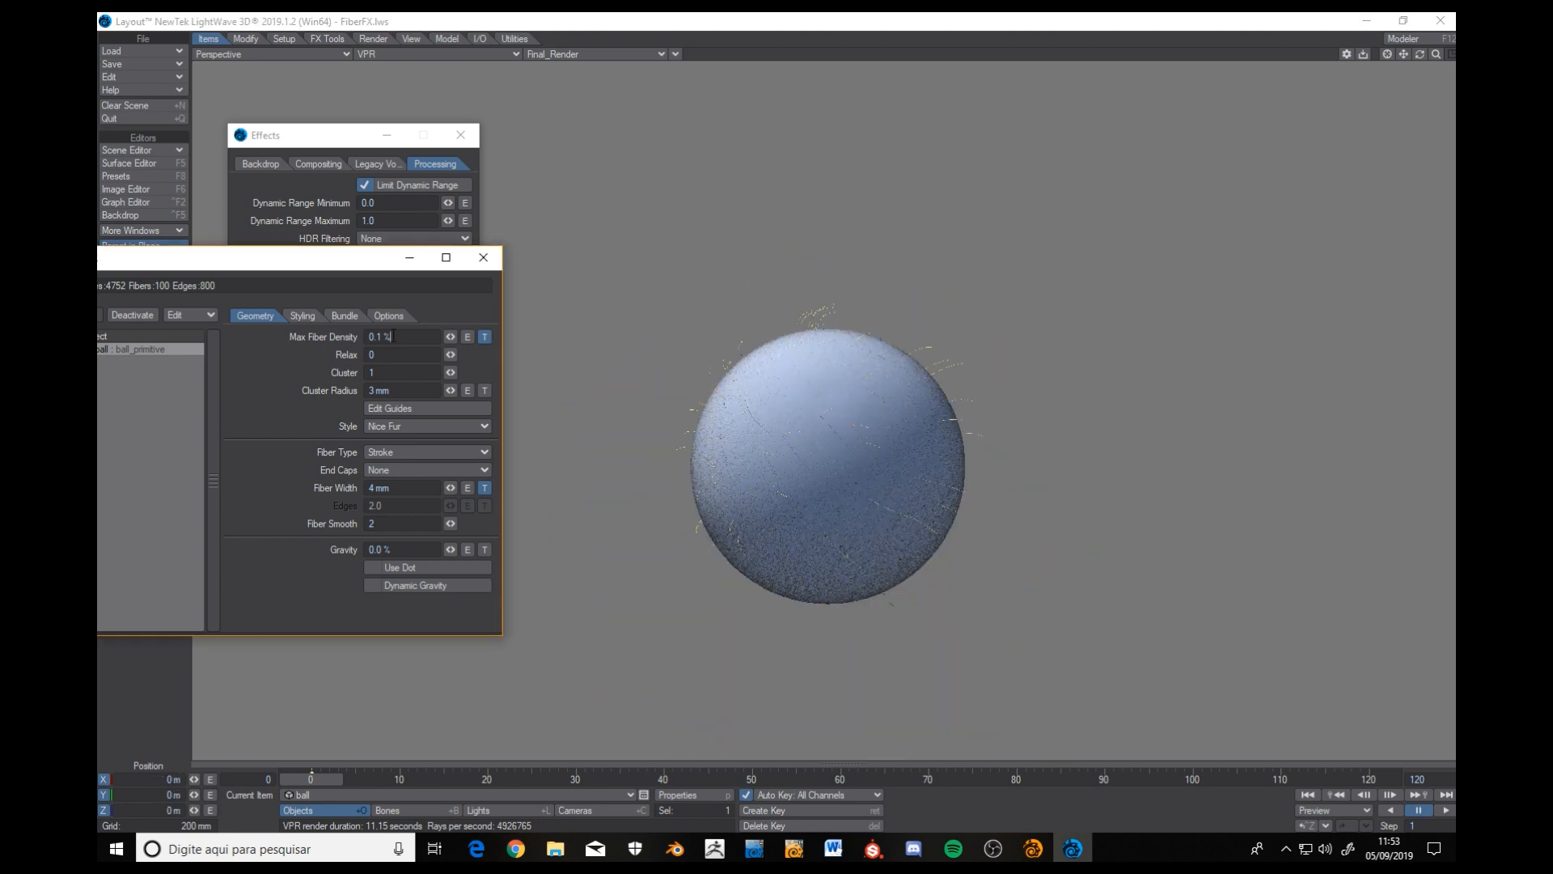
pyautogui.hotkey('ctrl', 'a')
pyautogui.write('10')
pyautogui.press('Tab')
pyautogui.keyDown('alt'); pyautogui.moveTo(775, 540); pyautogui.dragTo(758, 490); pyautogui.keyUp('alt')
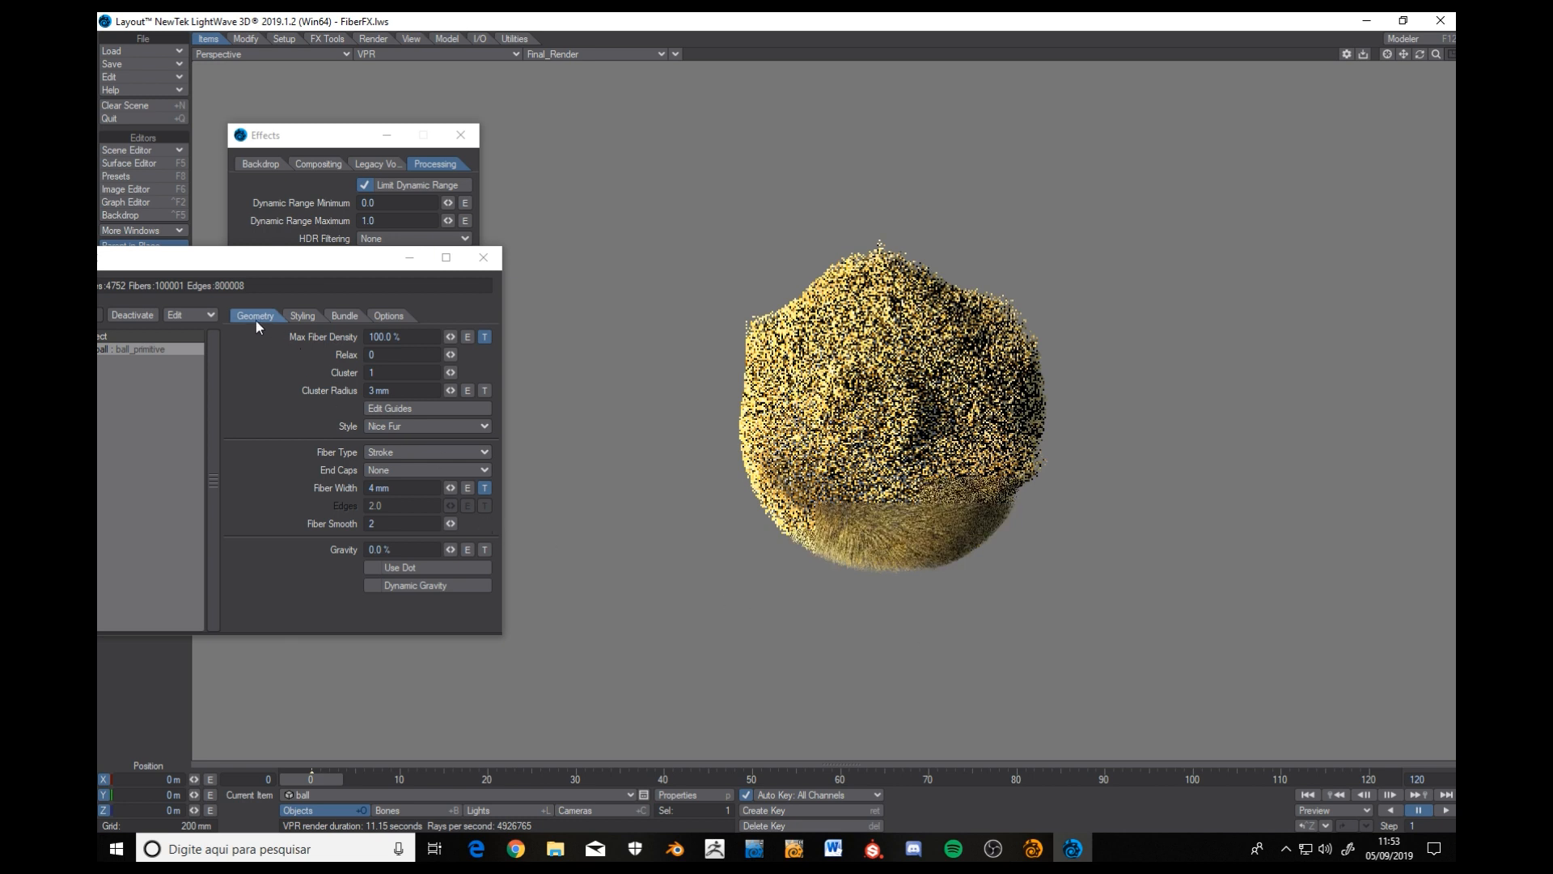
# Display the viewport as Textured Shaded Solid and set the fiber Gravity to 140%.
pyautogui.click(767, 18)
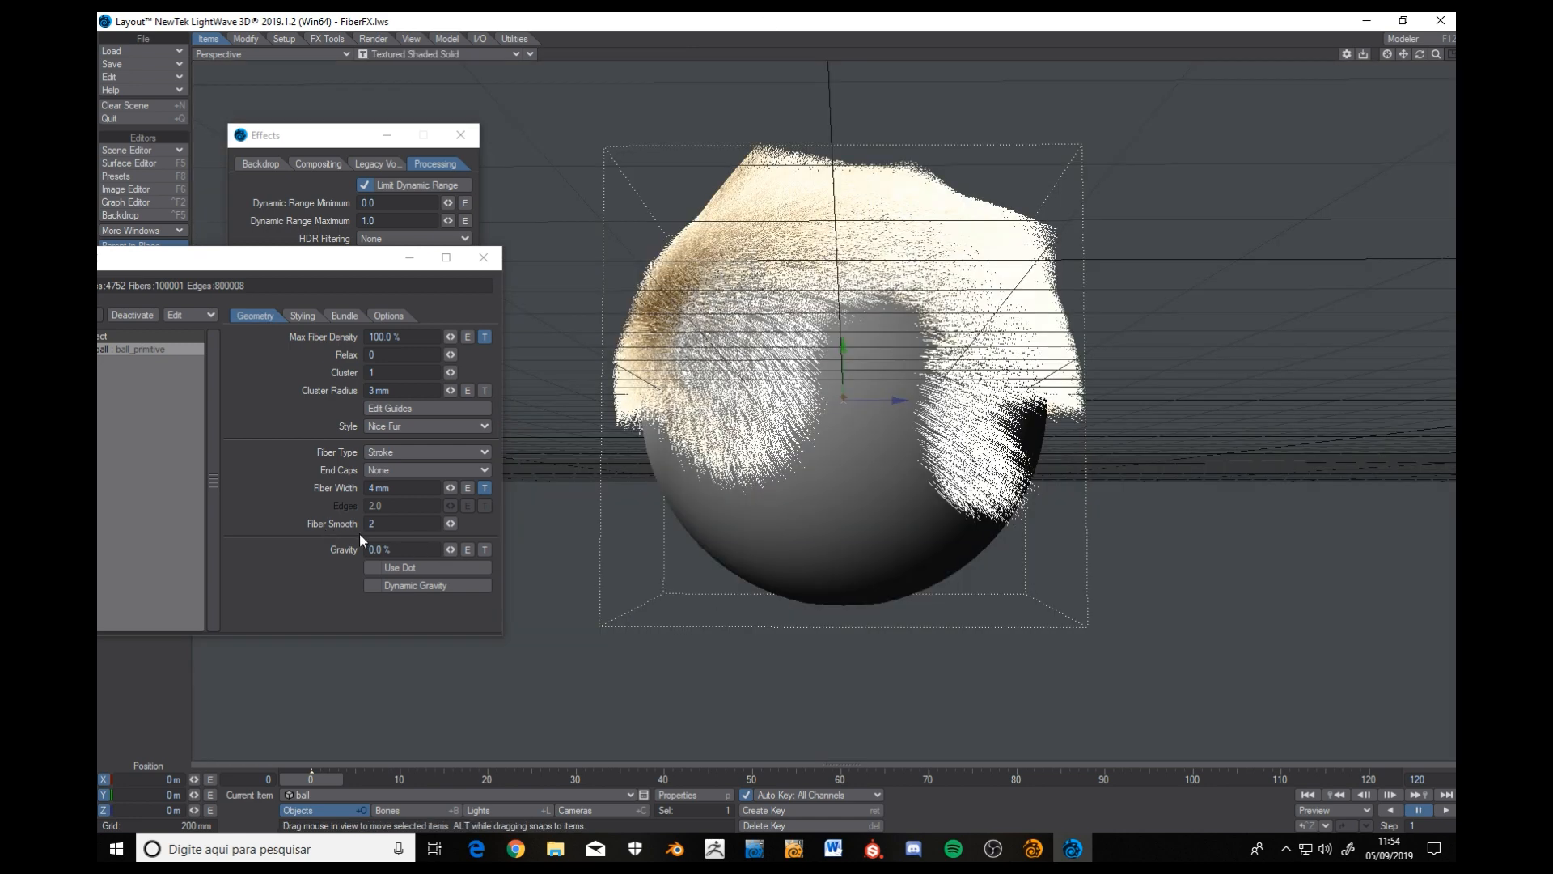
pyautogui.moveTo(1420, 54); pyautogui.dragTo(1452, 54)
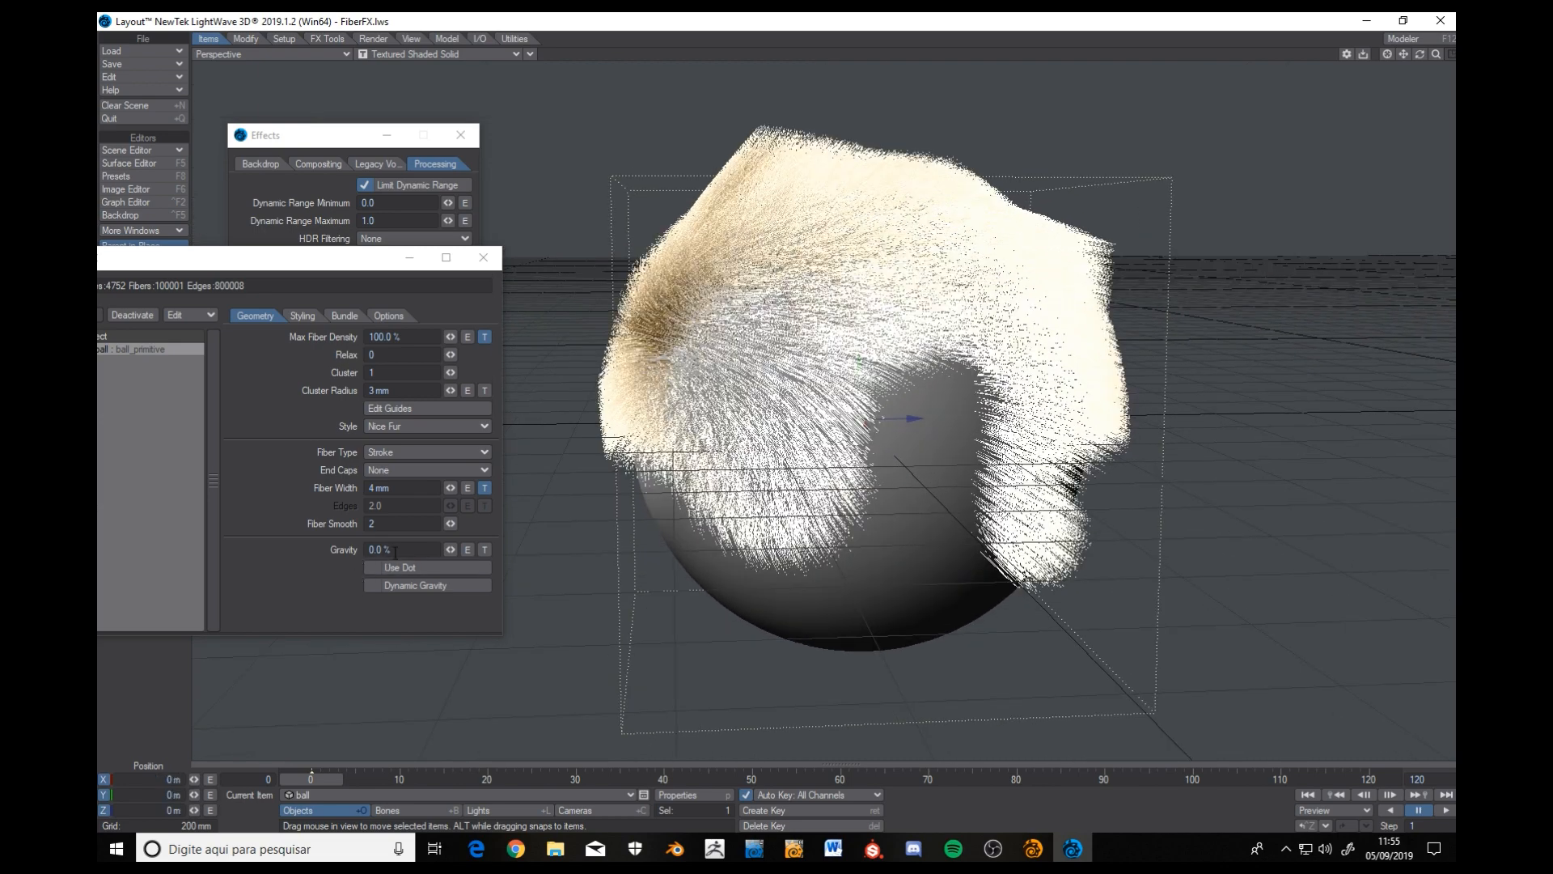
pyautogui.click(346, 612)
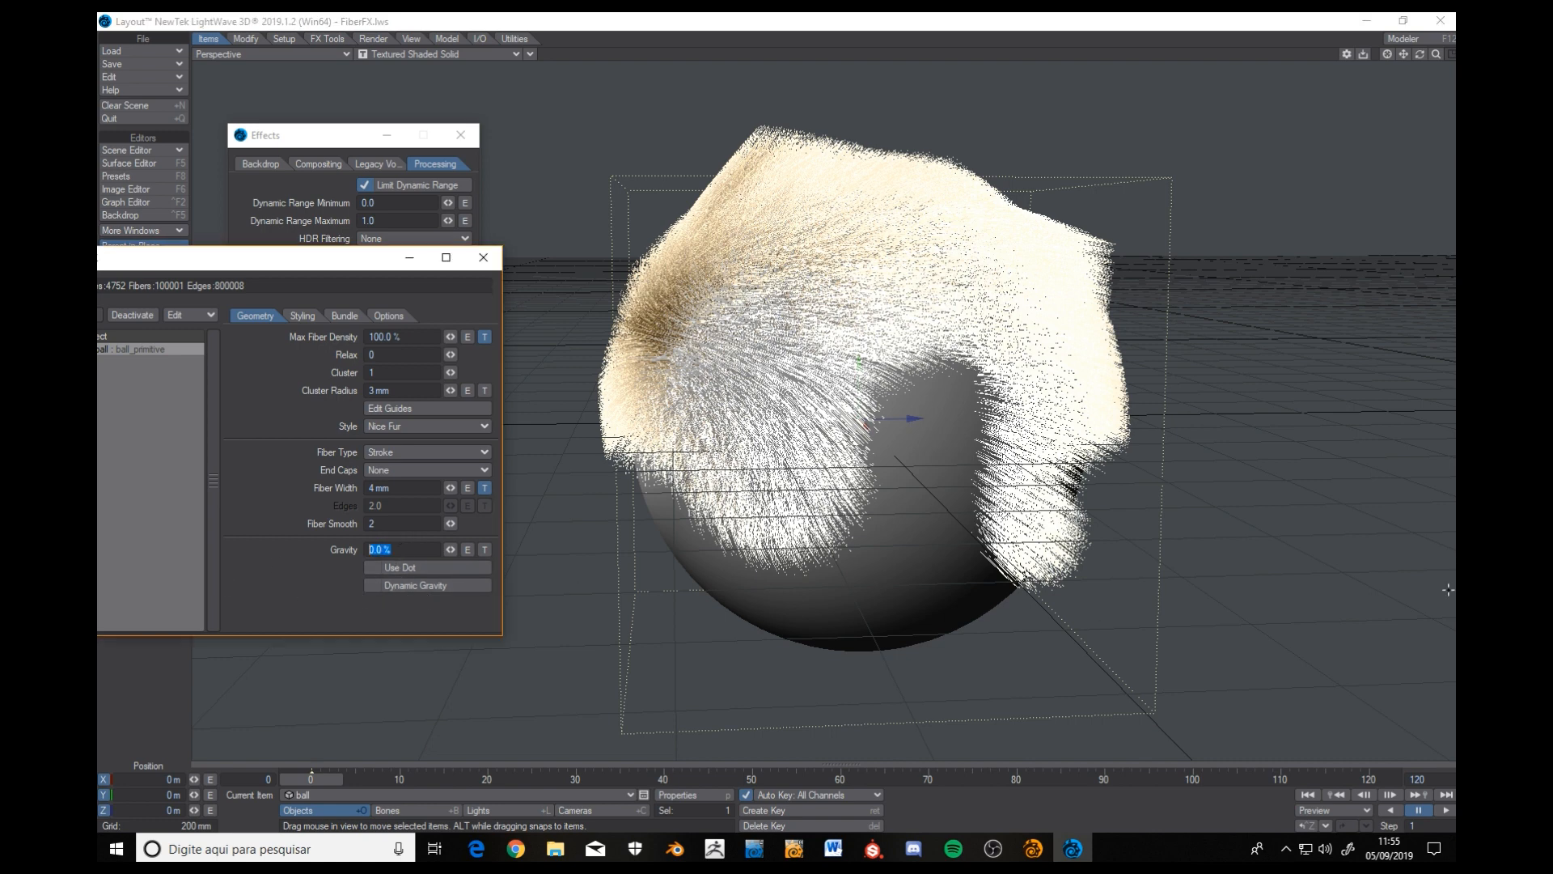
pyautogui.write('140')
pyautogui.press('Return')
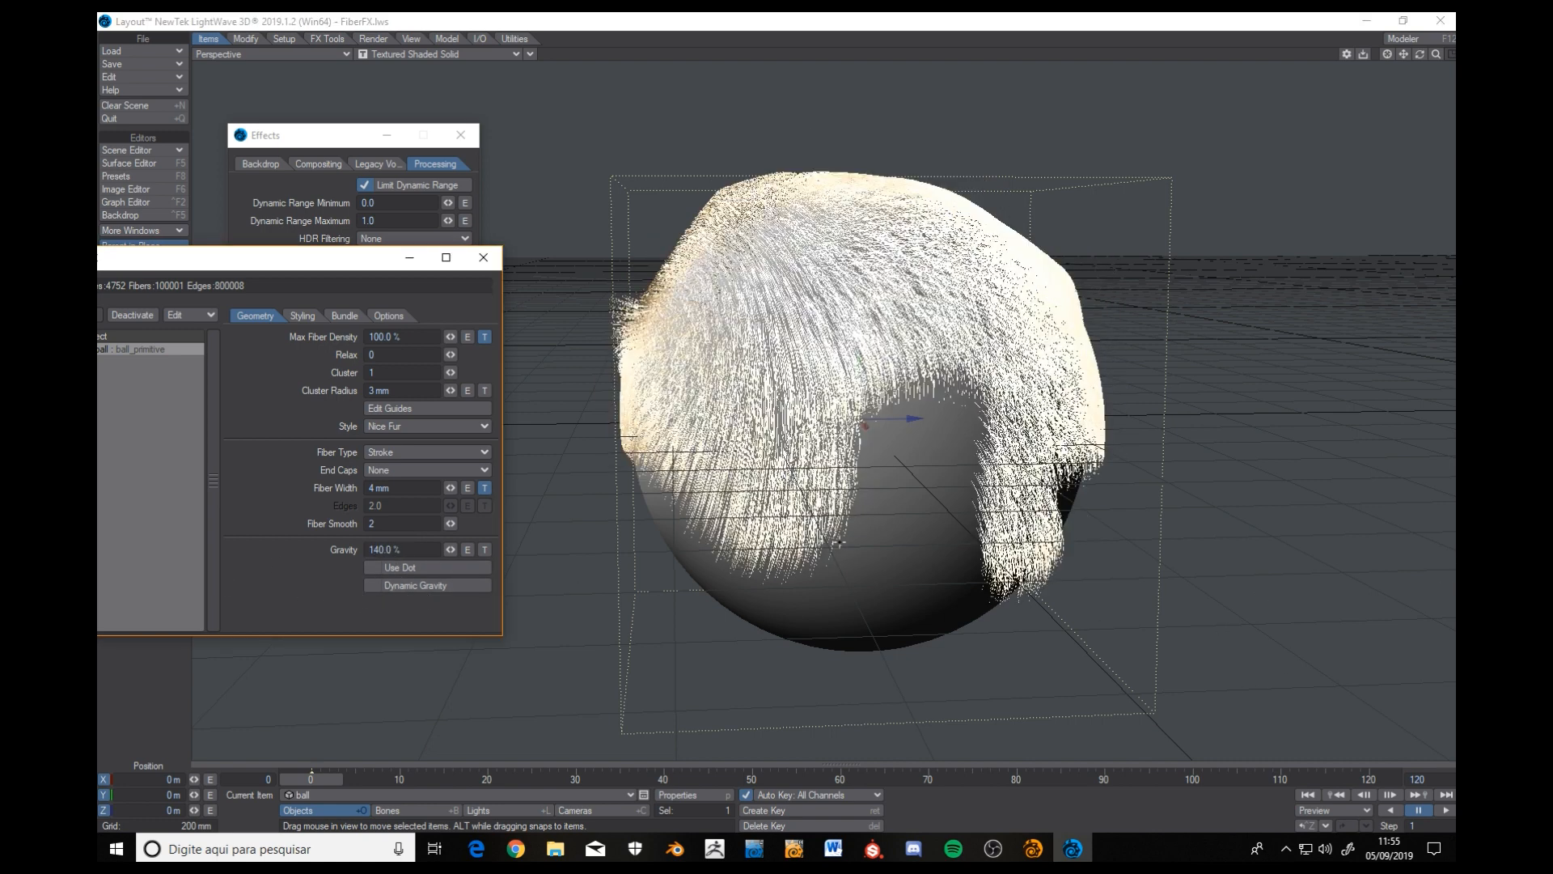
pyautogui.keyDown('alt'); pyautogui.moveTo(840, 542); pyautogui.dragTo(898, 486); pyautogui.keyUp('alt')
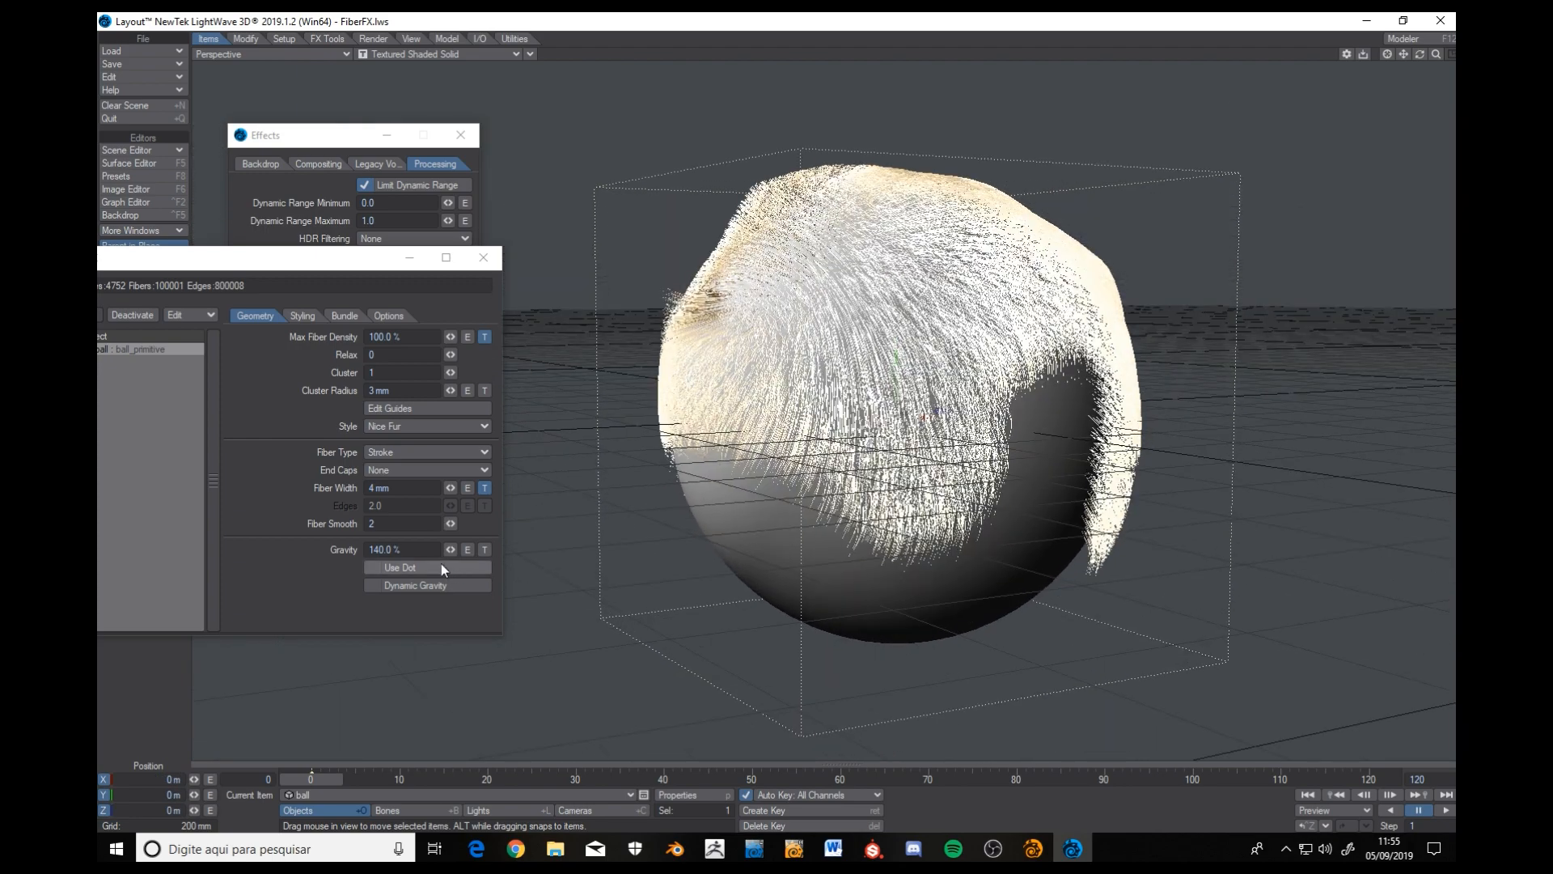
# Set the fiber Gravity to -140% to pull the fur upward.
pyautogui.click(371, 551)
pyautogui.write('-')
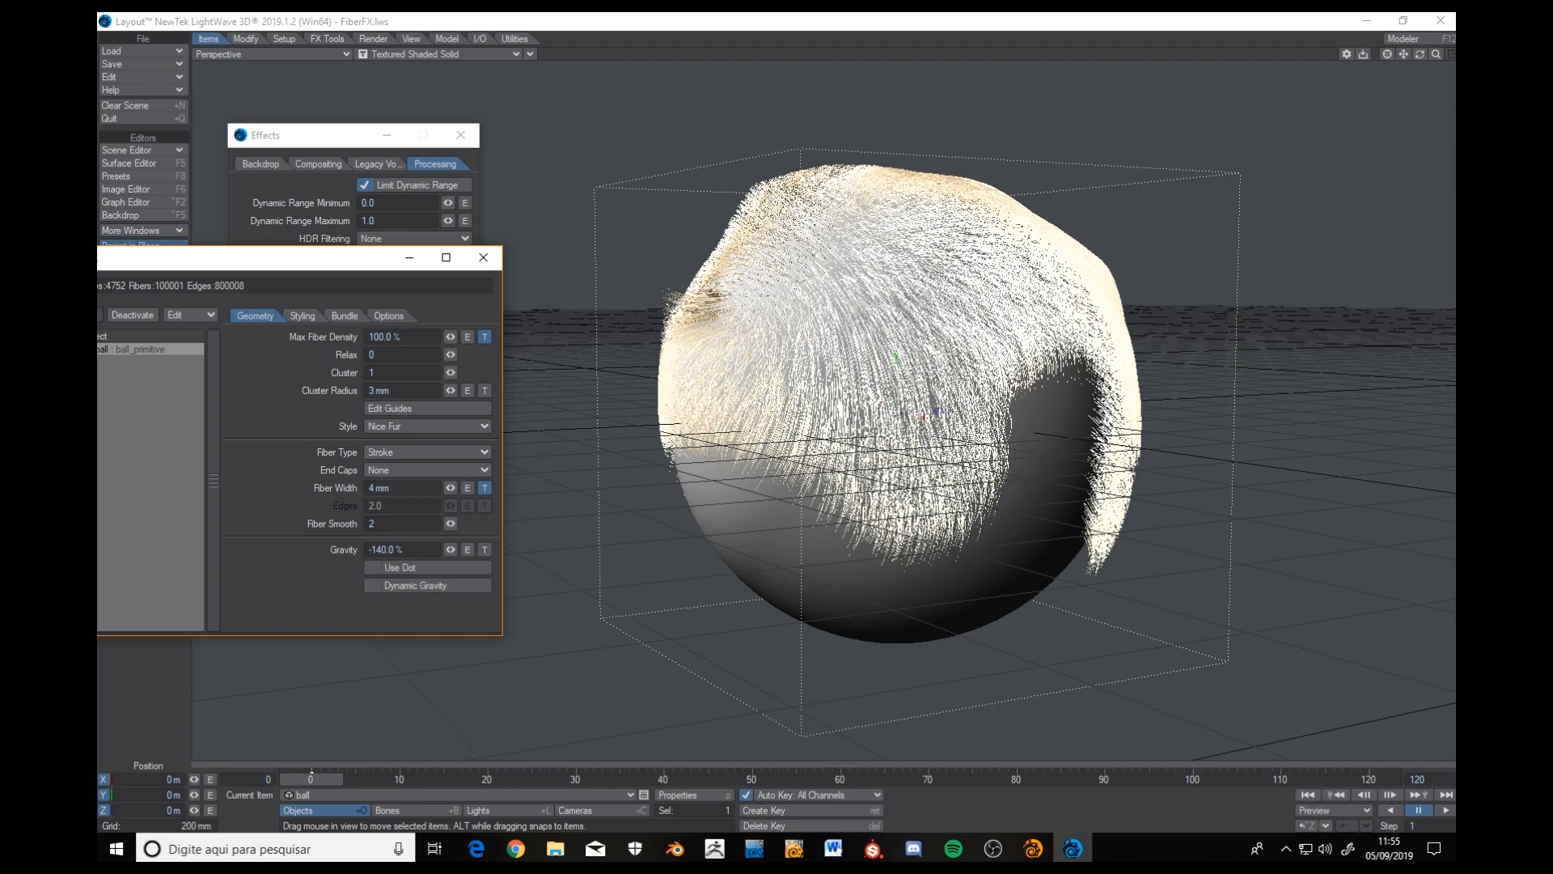
pyautogui.press('Return')
pyautogui.keyDown('ctrl'); pyautogui.keyDown('alt'); pyautogui.moveTo(890, 465); pyautogui.dragTo(841, 465); pyautogui.keyUp('alt'); pyautogui.keyUp('ctrl')
pyautogui.moveTo(653, 438)
pyautogui.keyDown('alt'); pyautogui.mouseDown()
pyautogui.moveTo(560, 414)
pyautogui.moveTo(661, 426)
pyautogui.mouseUp(); pyautogui.keyUp('alt')
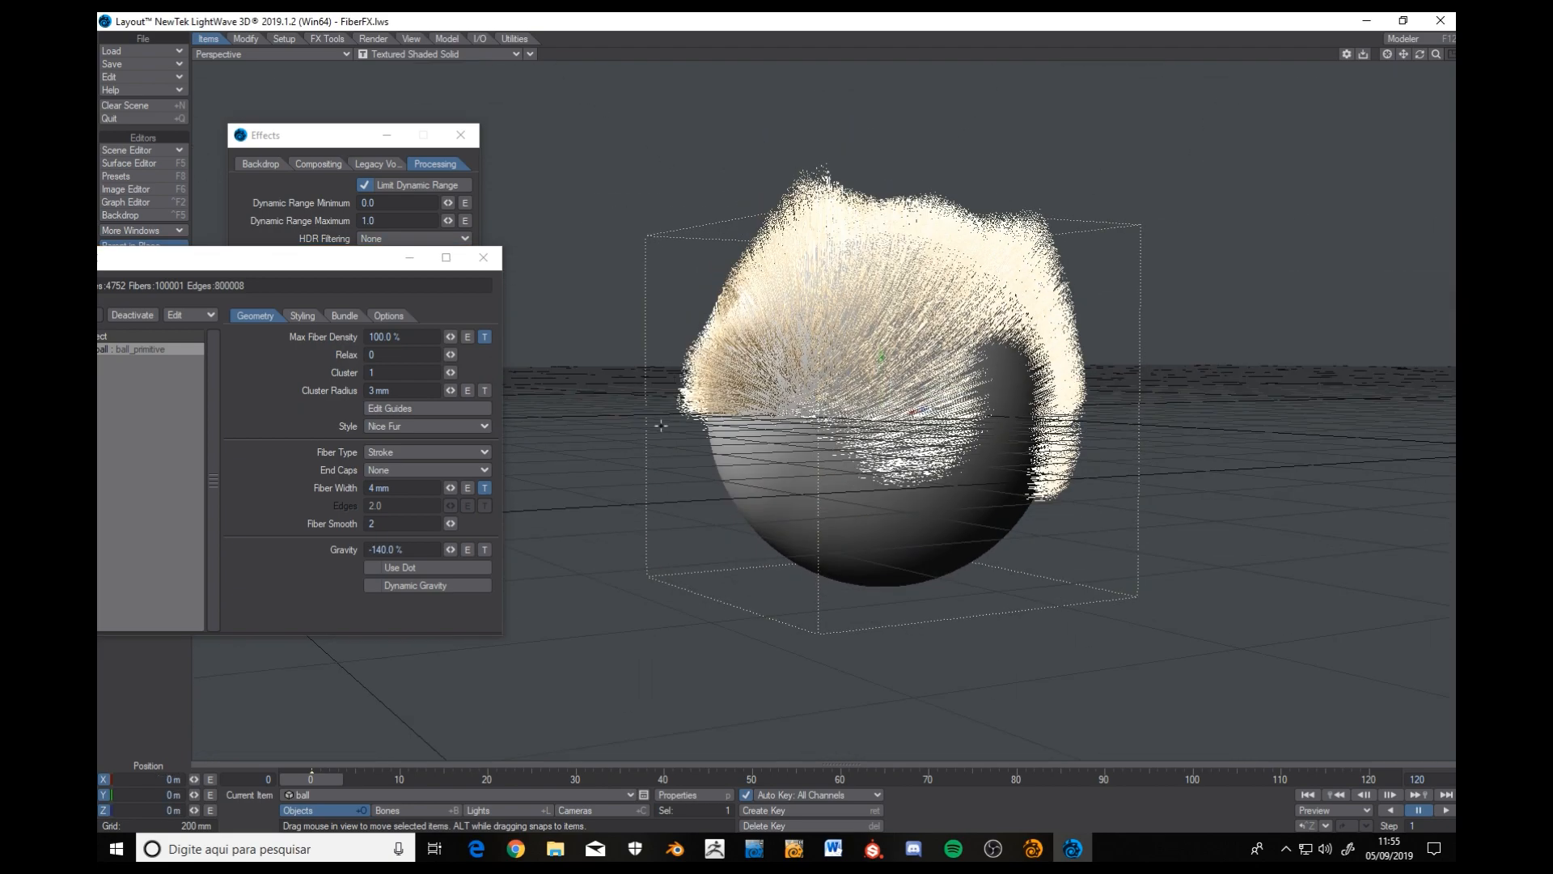
# Reset the fiber Gravity to 0%.
pyautogui.click(428, 549)
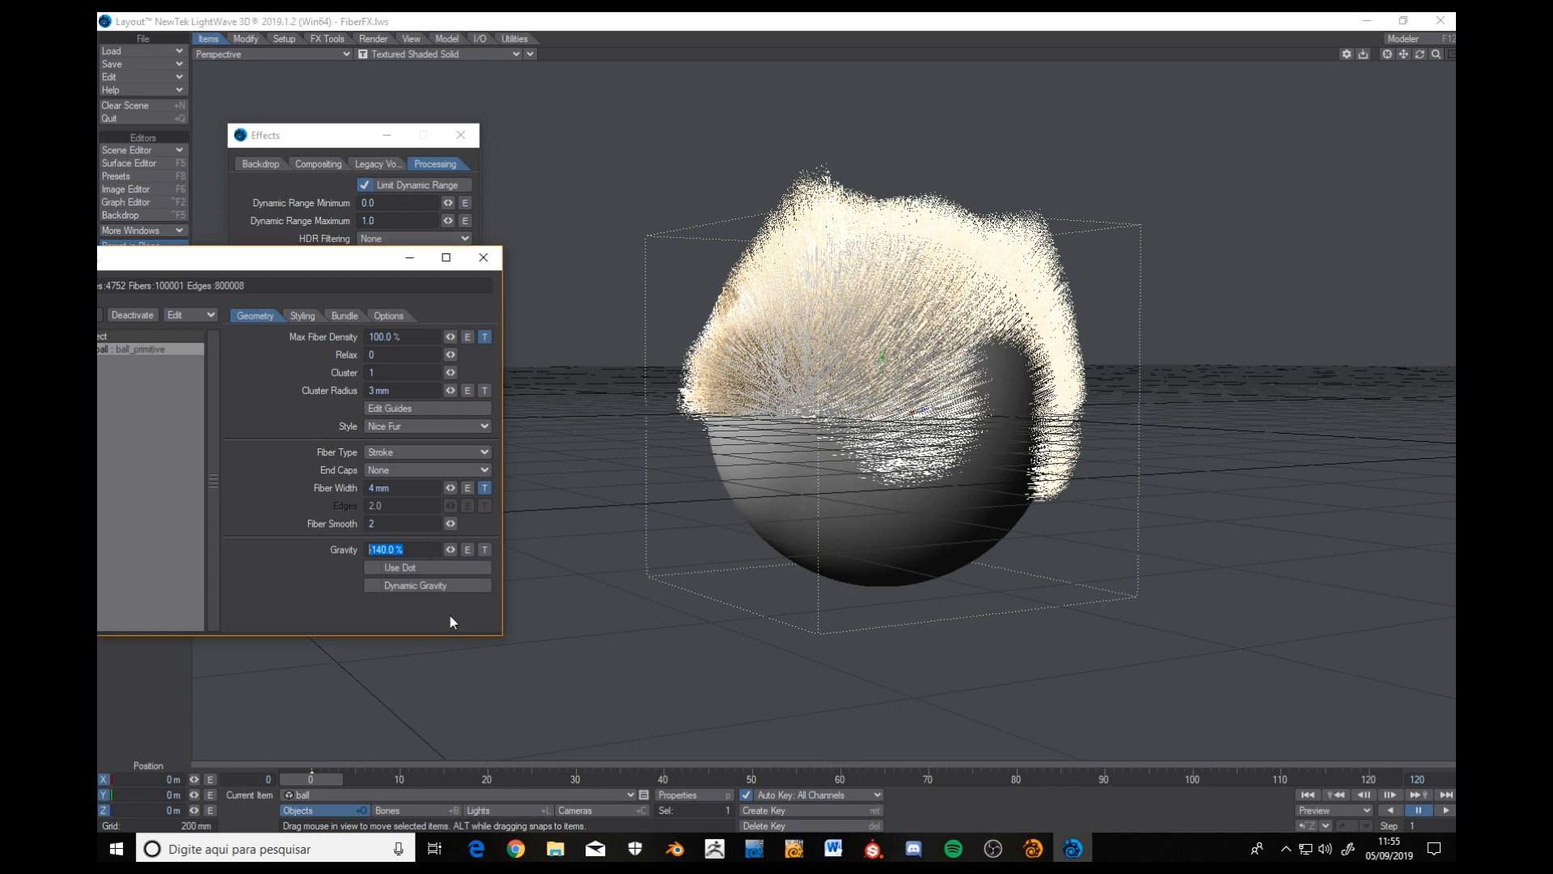
pyautogui.write('0')
pyautogui.press('Return')
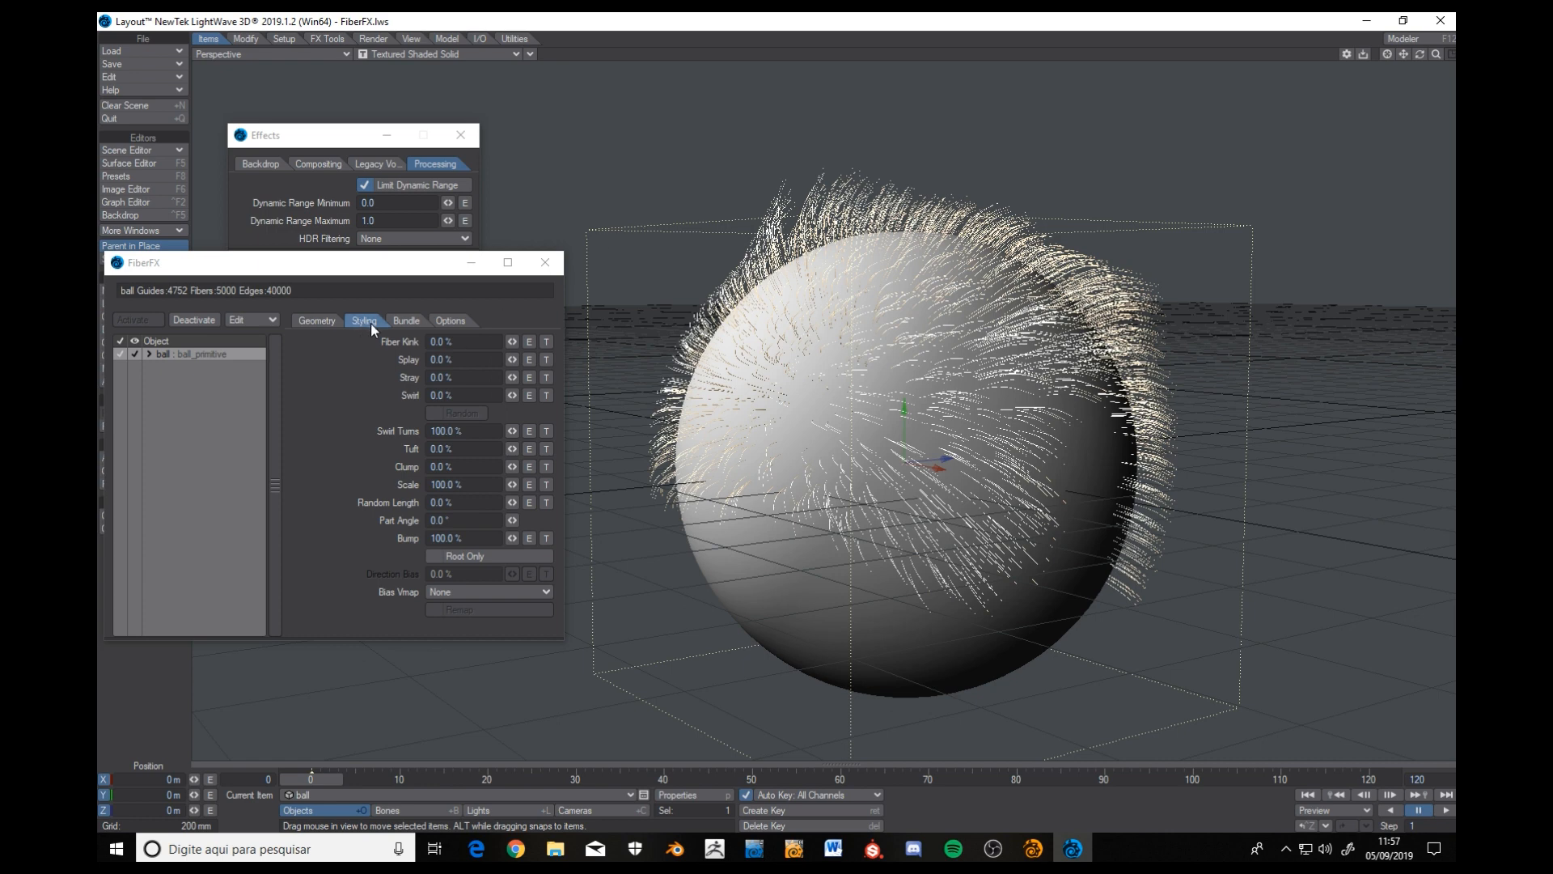
# Set the Fiber Kink styling to 25% and inspect the fur up close.
pyautogui.moveTo(835, 444)
pyautogui.keyDown('alt'); pyautogui.mouseDown()
pyautogui.moveTo(858, 451)
pyautogui.moveTo(821, 451)
pyautogui.moveTo(842, 450)
pyautogui.moveTo(821, 451)
pyautogui.moveTo(833, 477)
pyautogui.moveTo(841, 457)
pyautogui.mouseUp(); pyautogui.keyUp('alt')
pyautogui.moveTo(898, 395)
pyautogui.keyDown('alt'); pyautogui.mouseDown()
pyautogui.moveTo(927, 387)
pyautogui.moveTo(907, 368)
pyautogui.moveTo(916, 398)
pyautogui.moveTo(893, 367)
pyautogui.mouseUp(); pyautogui.keyUp('alt')
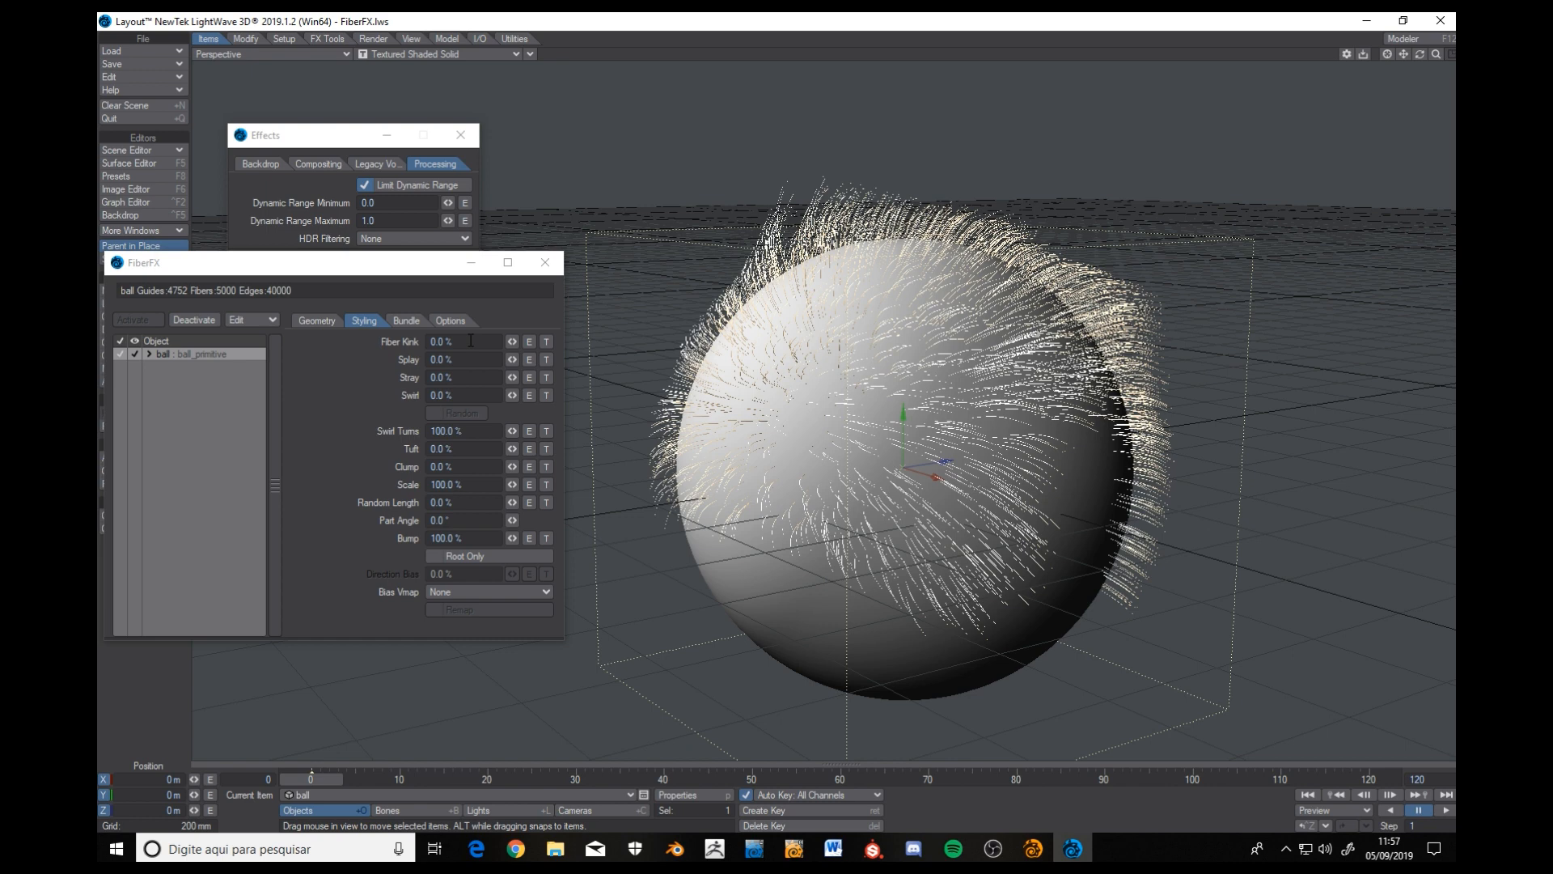
pyautogui.click(475, 343)
pyautogui.write('25')
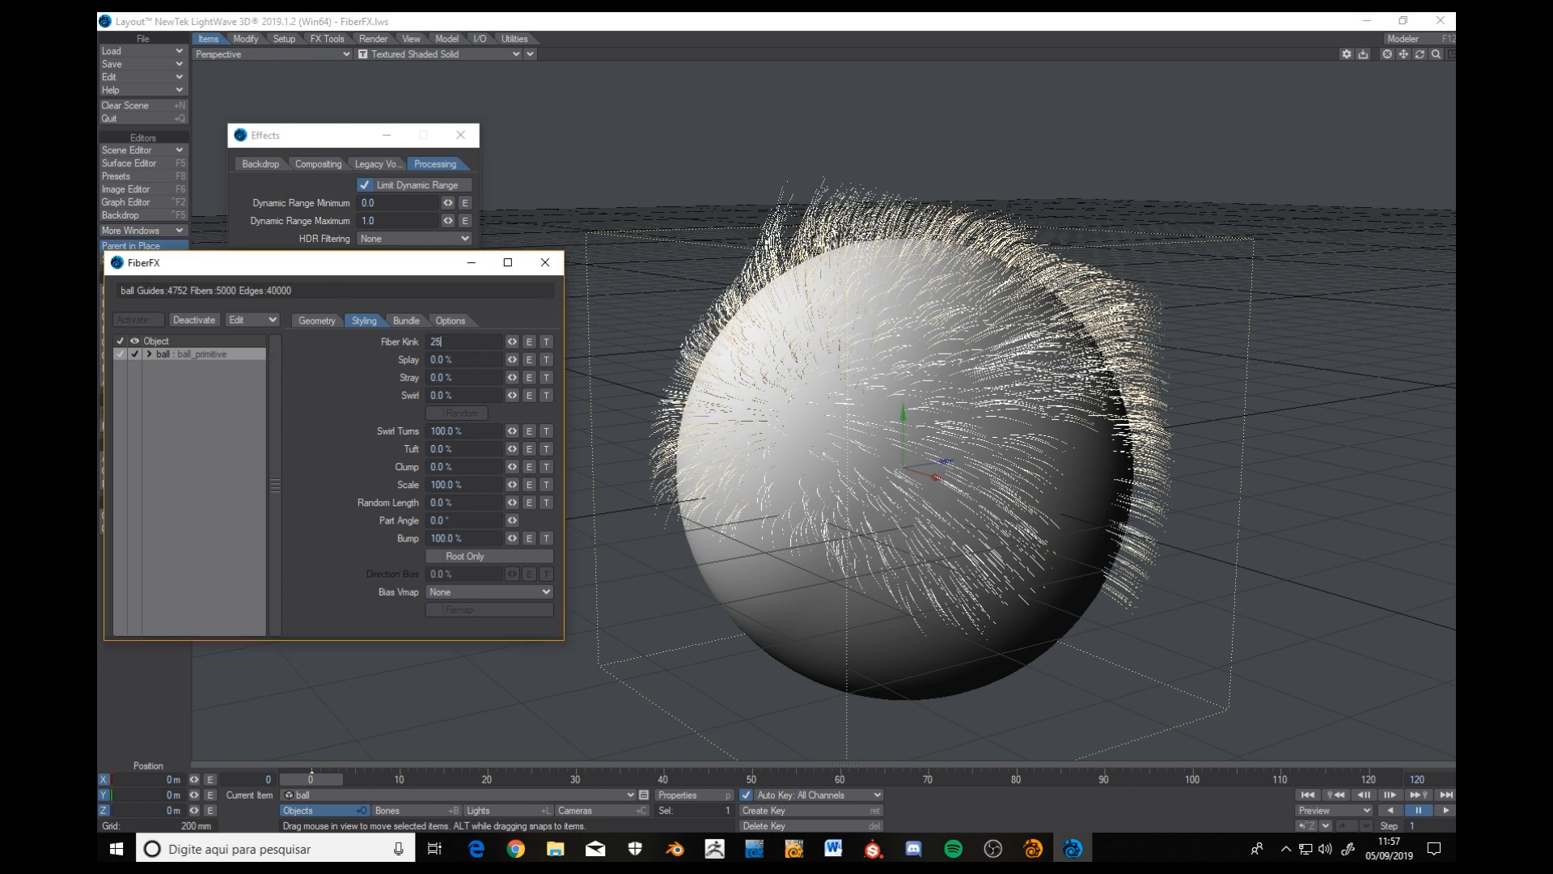
pyautogui.press('Return')
pyautogui.scroll(4, 530, 642)
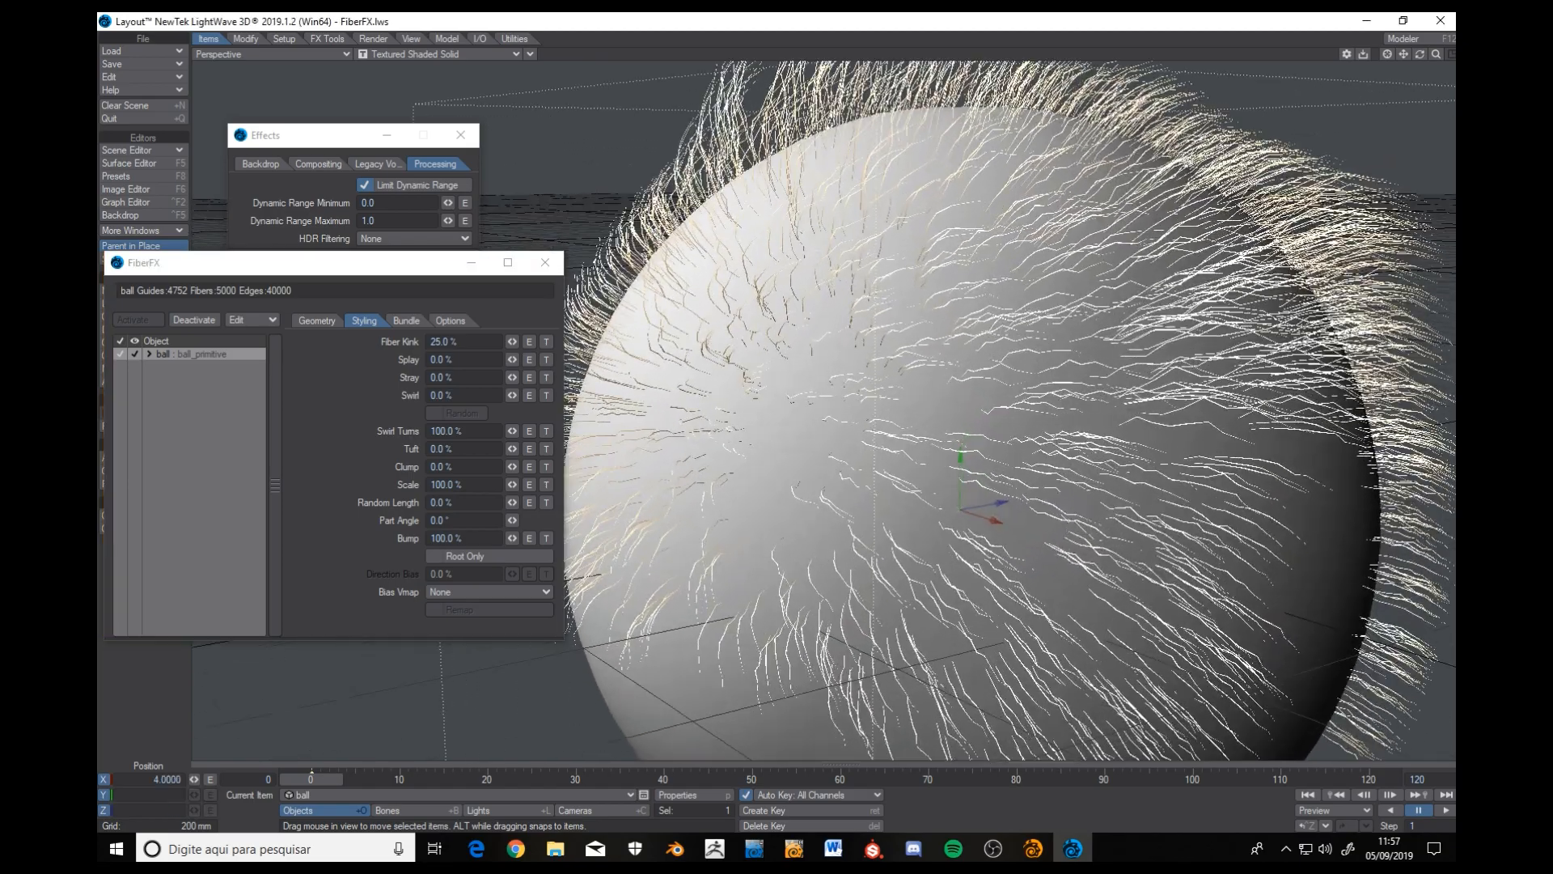
pyautogui.keyDown('alt'); pyautogui.keyDown('shift'); pyautogui.moveTo(917, 324); pyautogui.dragTo(918, 506); pyautogui.keyUp('shift'); pyautogui.keyUp('alt')
pyautogui.scroll(3, 918, 410)
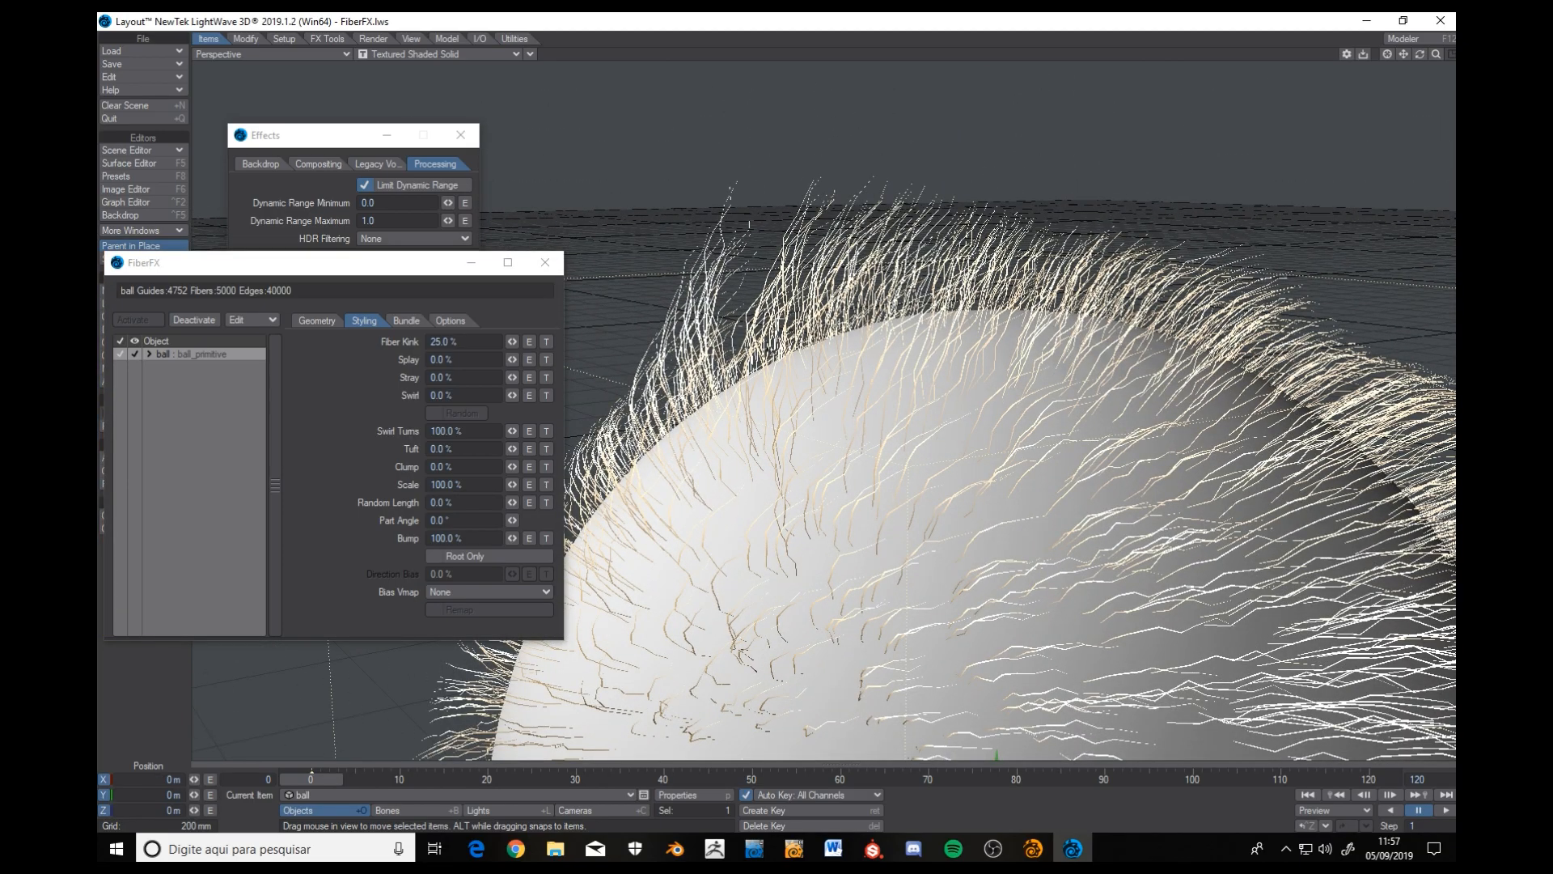
# Increase the Fiber Kink to 50%.
pyautogui.click(164, 380)
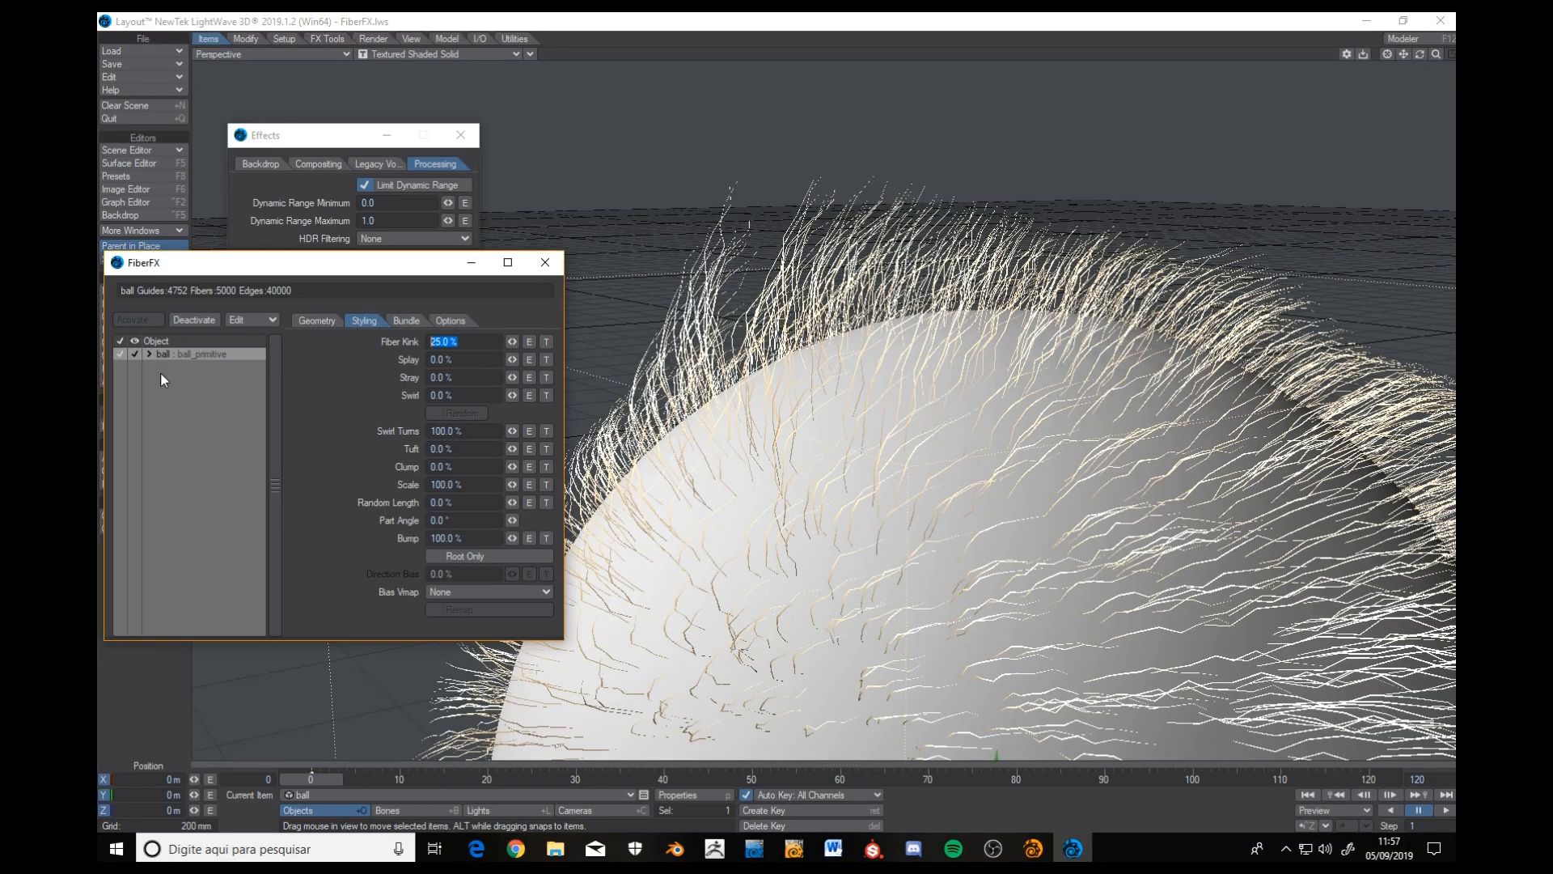
pyautogui.write('50')
pyautogui.press('Tab')
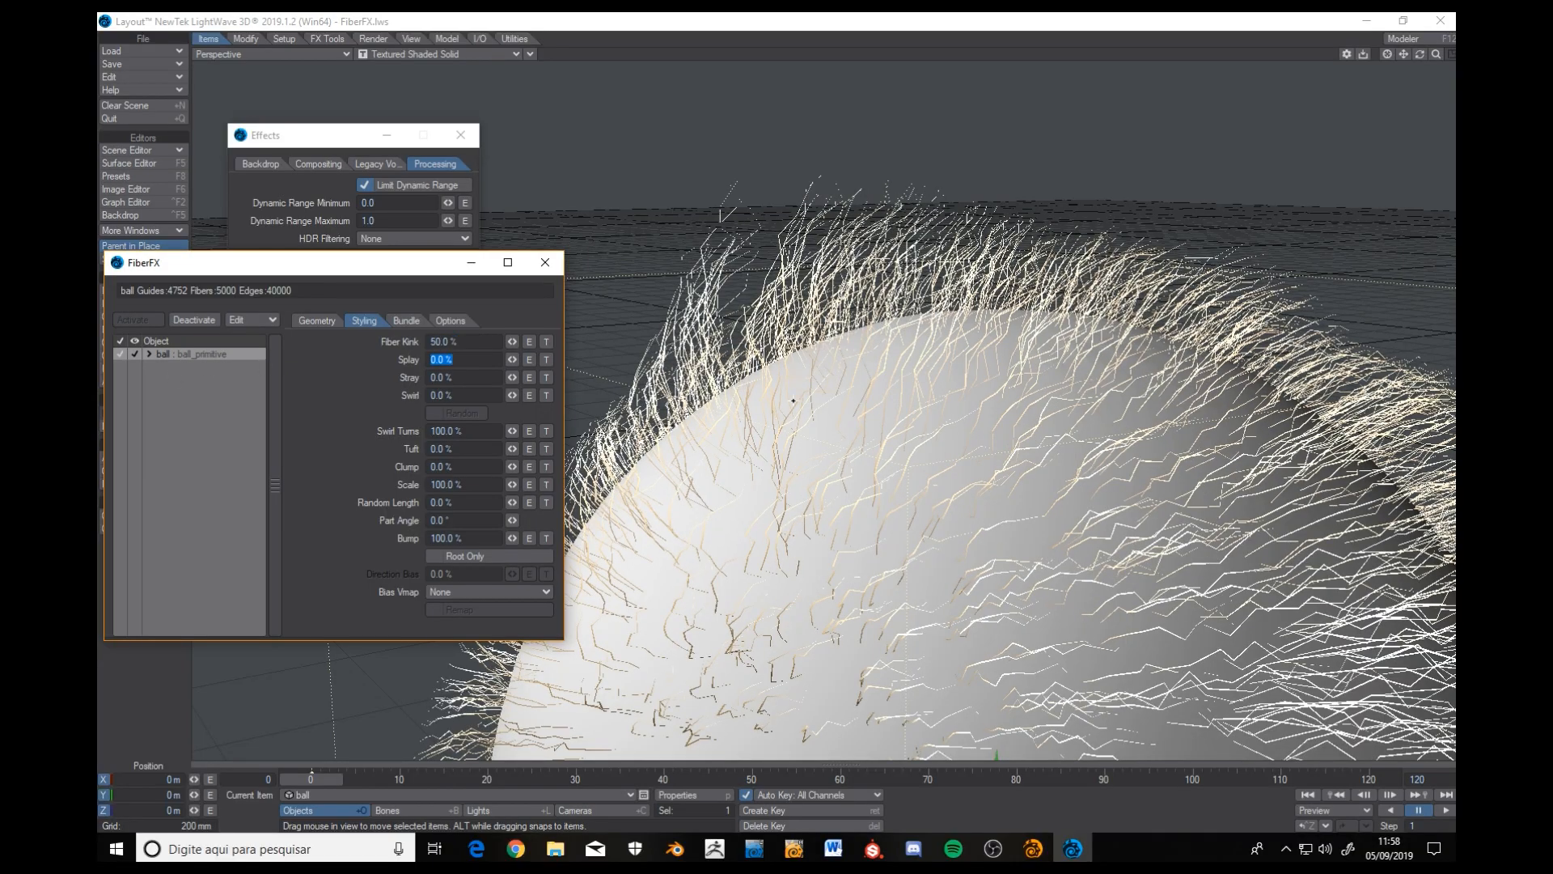
pyautogui.moveTo(793, 400)
pyautogui.keyDown('alt'); pyautogui.mouseDown()
pyautogui.moveTo(741, 469)
pyautogui.moveTo(746, 380)
pyautogui.moveTo(768, 390)
pyautogui.moveTo(752, 405)
pyautogui.moveTo(777, 384)
pyautogui.mouseUp(); pyautogui.keyUp('alt')
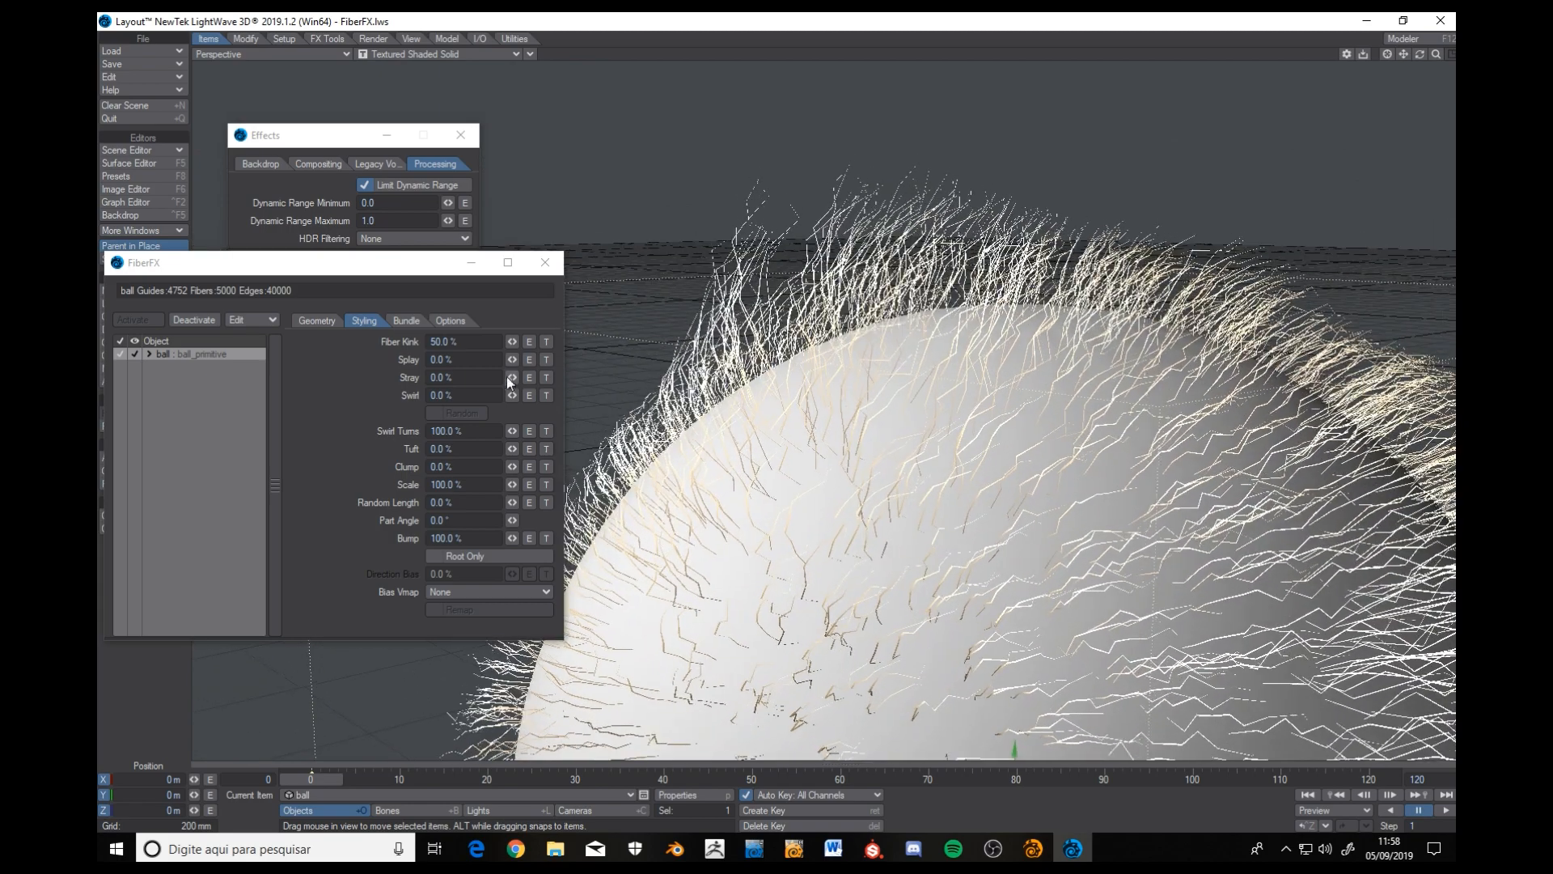
# Raise the Fiber Kink to 100% and view the whole ball.
pyautogui.click(453, 342)
pyautogui.write('10')
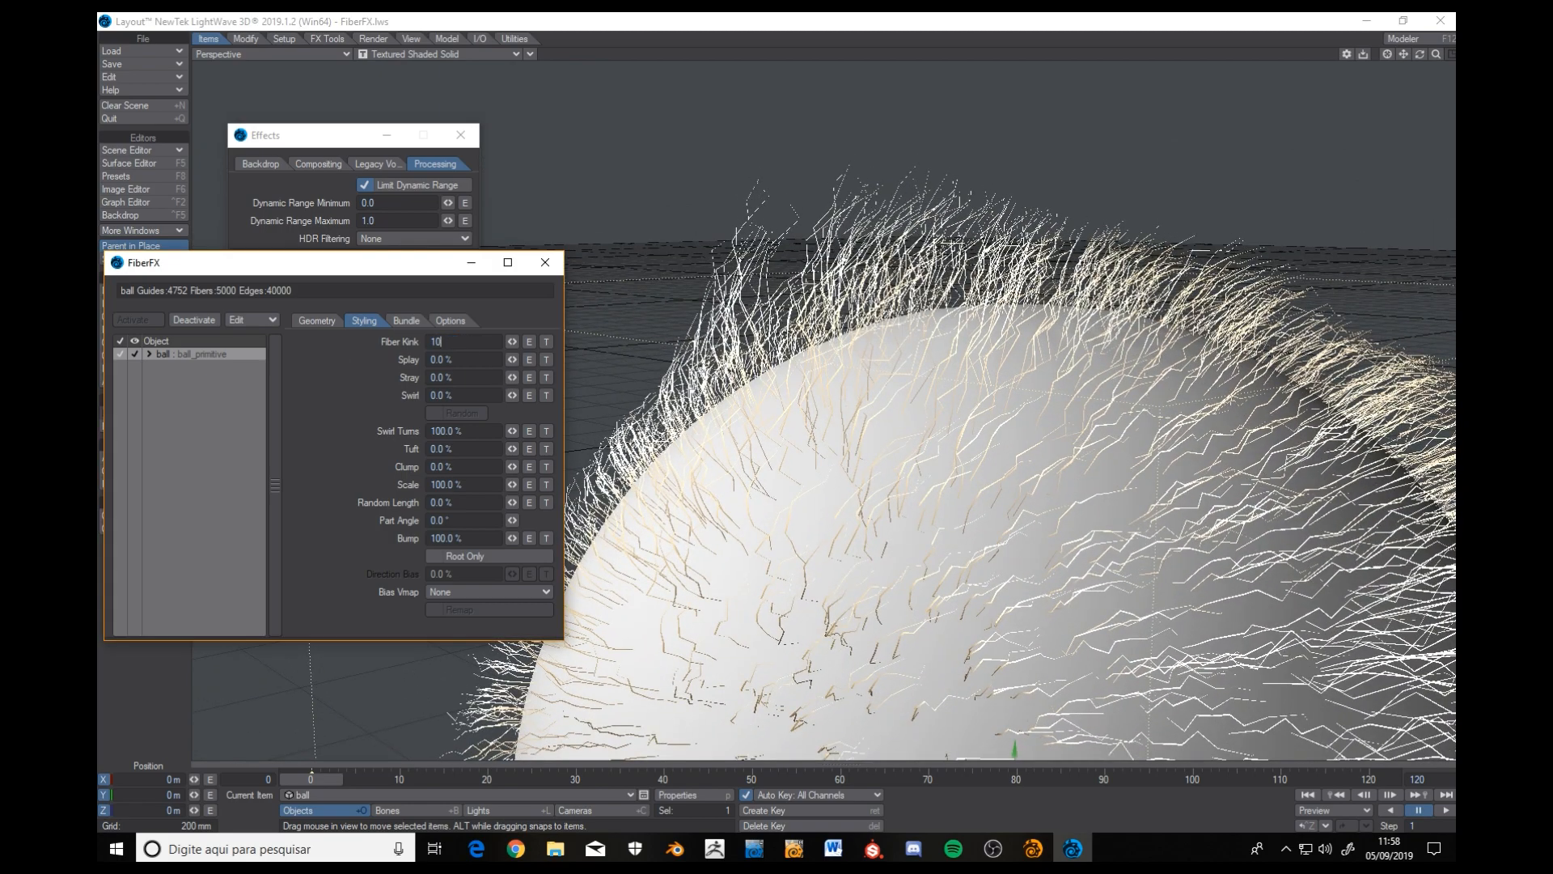
pyautogui.write('0')
pyautogui.press('Tab')
pyautogui.keyDown('ctrl'); pyautogui.keyDown('alt'); pyautogui.moveTo(858, 453); pyautogui.dragTo(744, 466); pyautogui.keyUp('alt'); pyautogui.keyUp('ctrl')
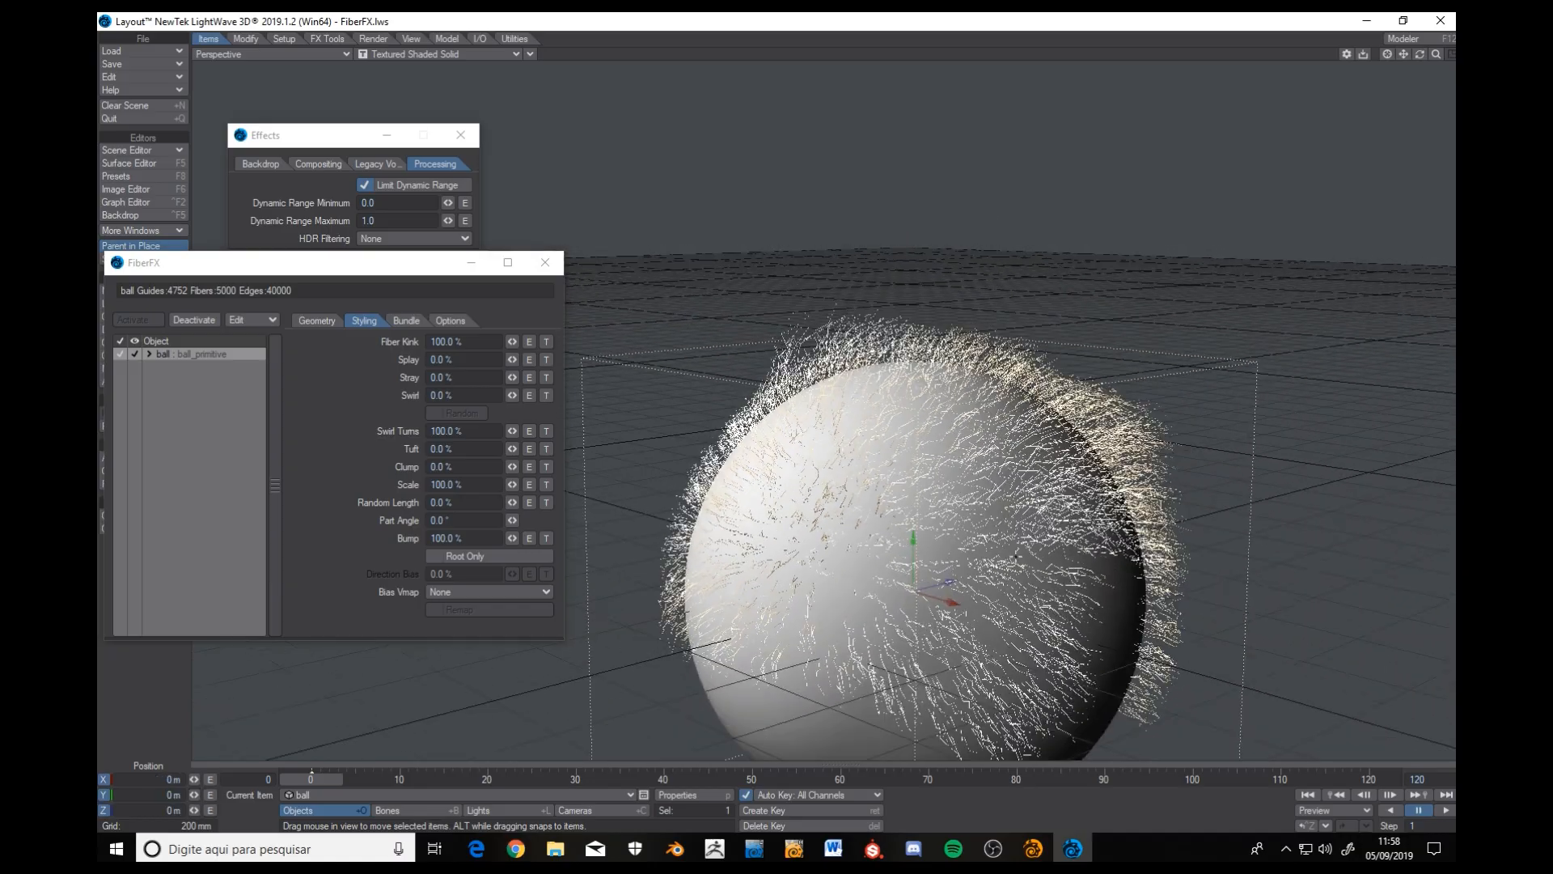
# Raise the Fiber Kink to 200% and inspect the ball's fur from a distance and up close.
pyautogui.moveTo(1016, 557)
pyautogui.keyDown('alt'); pyautogui.mouseDown()
pyautogui.moveTo(1007, 486)
pyautogui.moveTo(1019, 571)
pyautogui.mouseUp(); pyautogui.keyUp('alt')
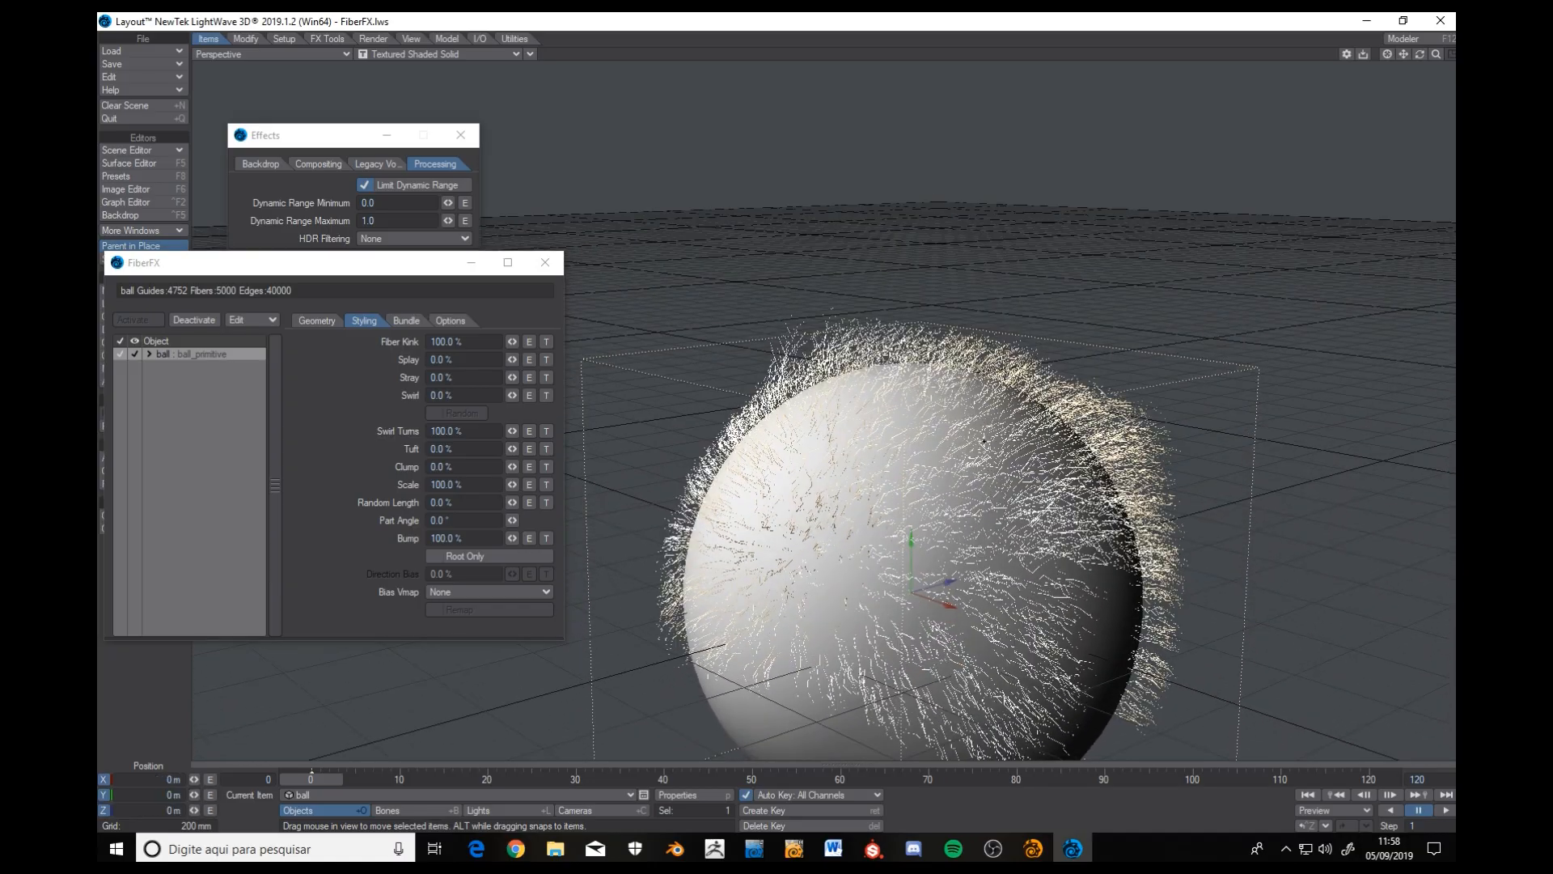
pyautogui.keyDown('ctrl'); pyautogui.keyDown('alt'); pyautogui.moveTo(985, 441); pyautogui.dragTo(1052, 441); pyautogui.keyUp('alt'); pyautogui.keyUp('ctrl')
pyautogui.moveTo(477, 341); pyautogui.dragTo(177, 340)
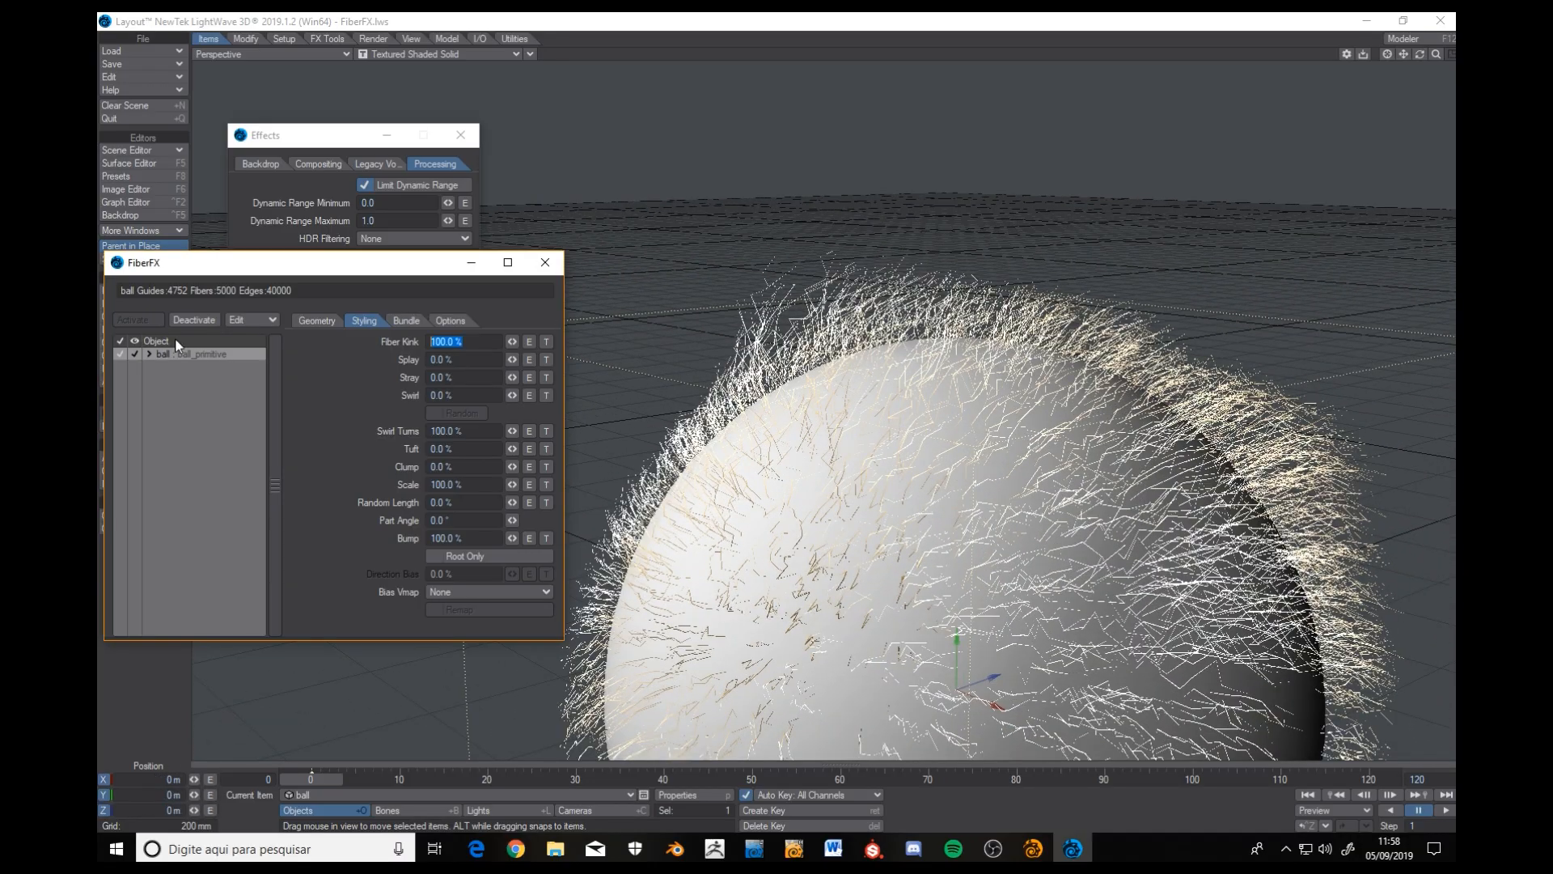
pyautogui.write('200')
pyautogui.press('Tab')
pyautogui.keyDown('ctrl'); pyautogui.keyDown('alt'); pyautogui.moveTo(979, 421); pyautogui.dragTo(915, 421); pyautogui.keyUp('alt'); pyautogui.keyUp('ctrl')
pyautogui.keyDown('alt'); pyautogui.moveTo(915, 421); pyautogui.dragTo(967, 421); pyautogui.keyUp('alt')
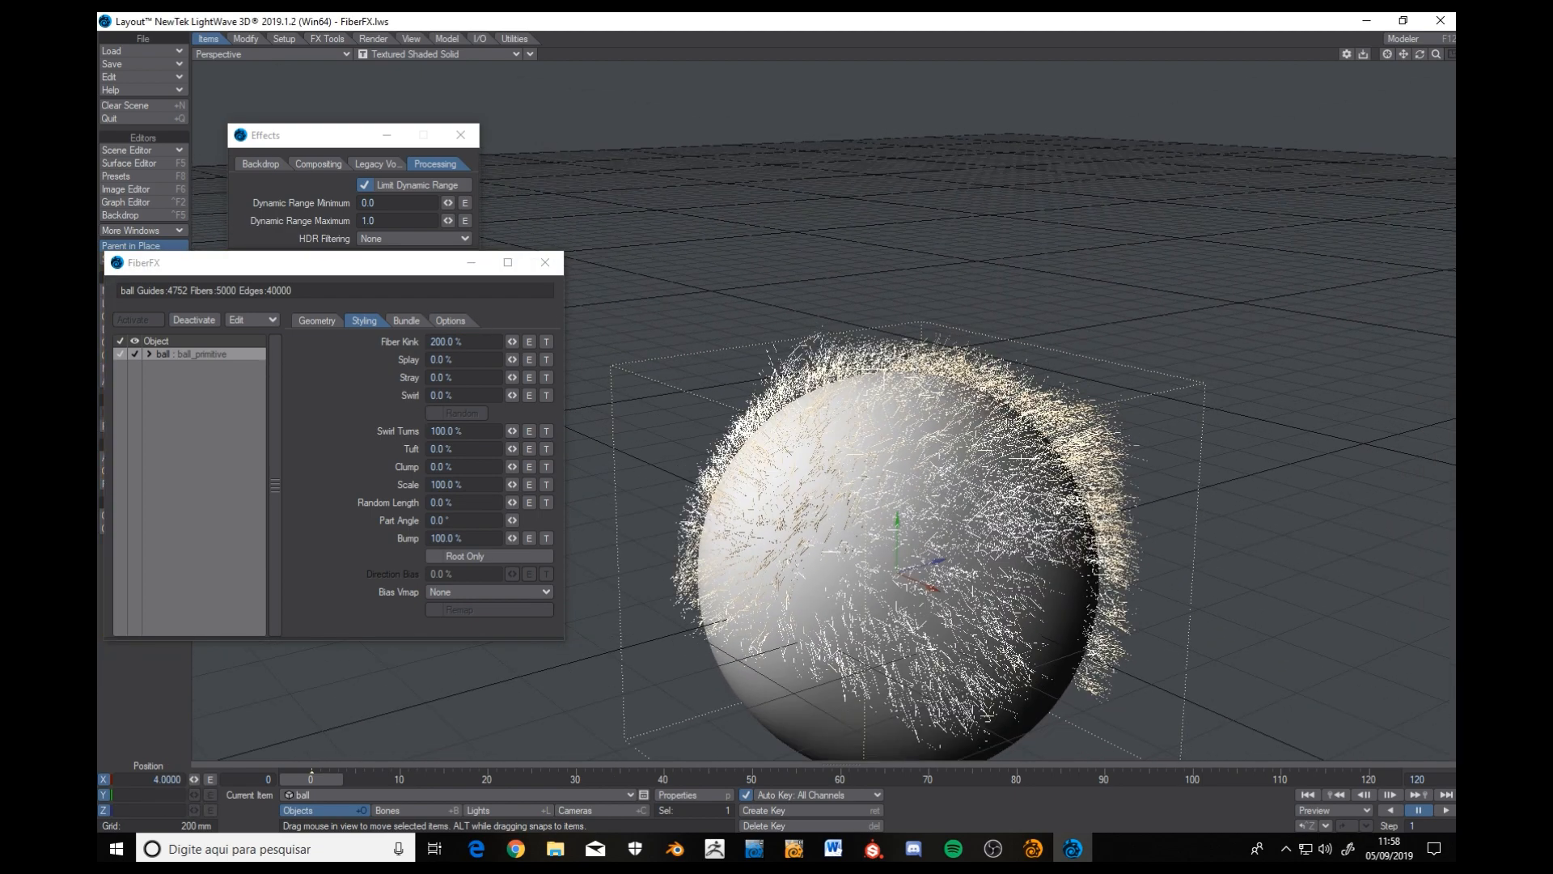
pyautogui.moveTo(890, 481)
pyautogui.keyDown('ctrl'); pyautogui.keyDown('alt'); pyautogui.mouseDown()
pyautogui.moveTo(937, 482)
pyautogui.moveTo(912, 482)
pyautogui.mouseUp(); pyautogui.keyUp('alt'); pyautogui.keyUp('ctrl')
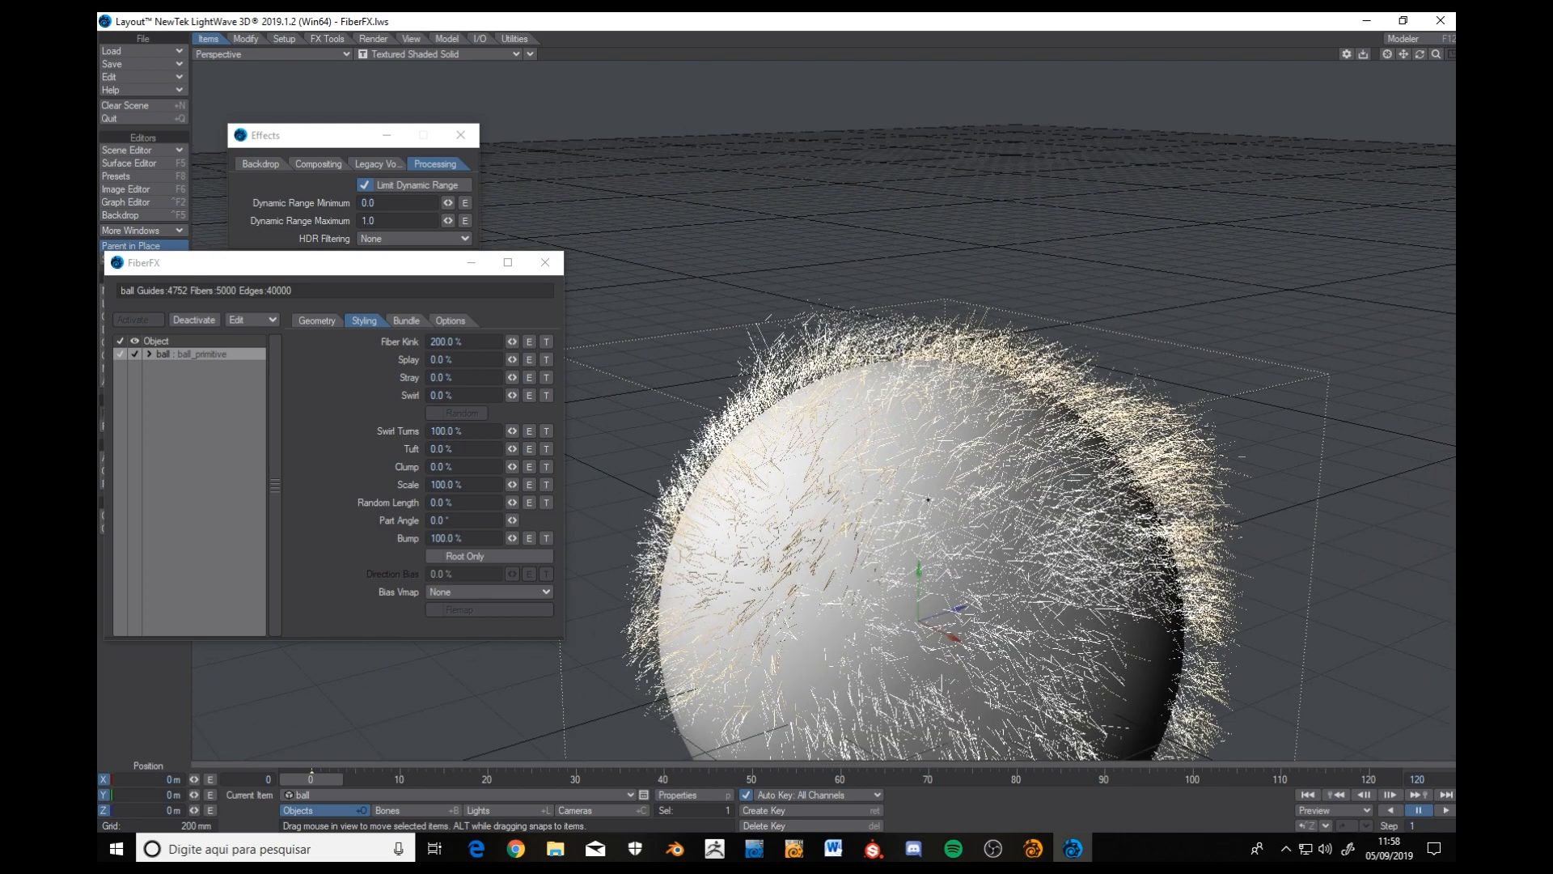
pyautogui.moveTo(914, 482)
pyautogui.keyDown('alt'); pyautogui.mouseDown()
pyautogui.moveTo(919, 511)
pyautogui.moveTo(904, 502)
pyautogui.mouseUp(); pyautogui.keyUp('alt')
pyautogui.keyDown('ctrl'); pyautogui.keyDown('alt'); pyautogui.moveTo(865, 411); pyautogui.dragTo(895, 408); pyautogui.keyUp('alt'); pyautogui.keyUp('ctrl')
# Reset the Fiber Kink styling to 0%.
pyautogui.click(478, 345)
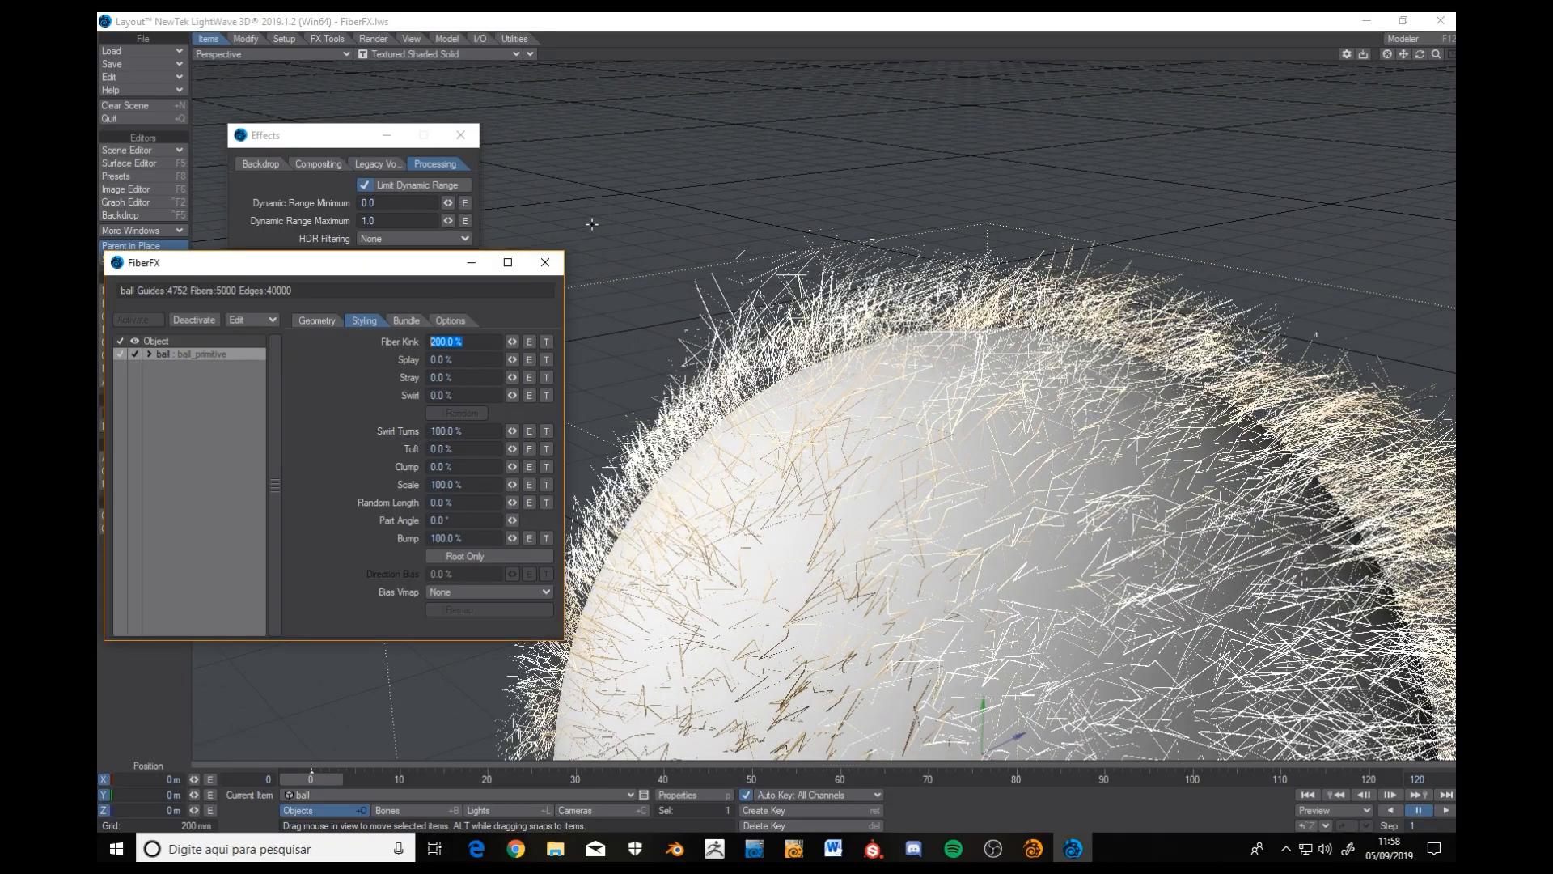
pyautogui.write('0')
pyautogui.press('Tab')
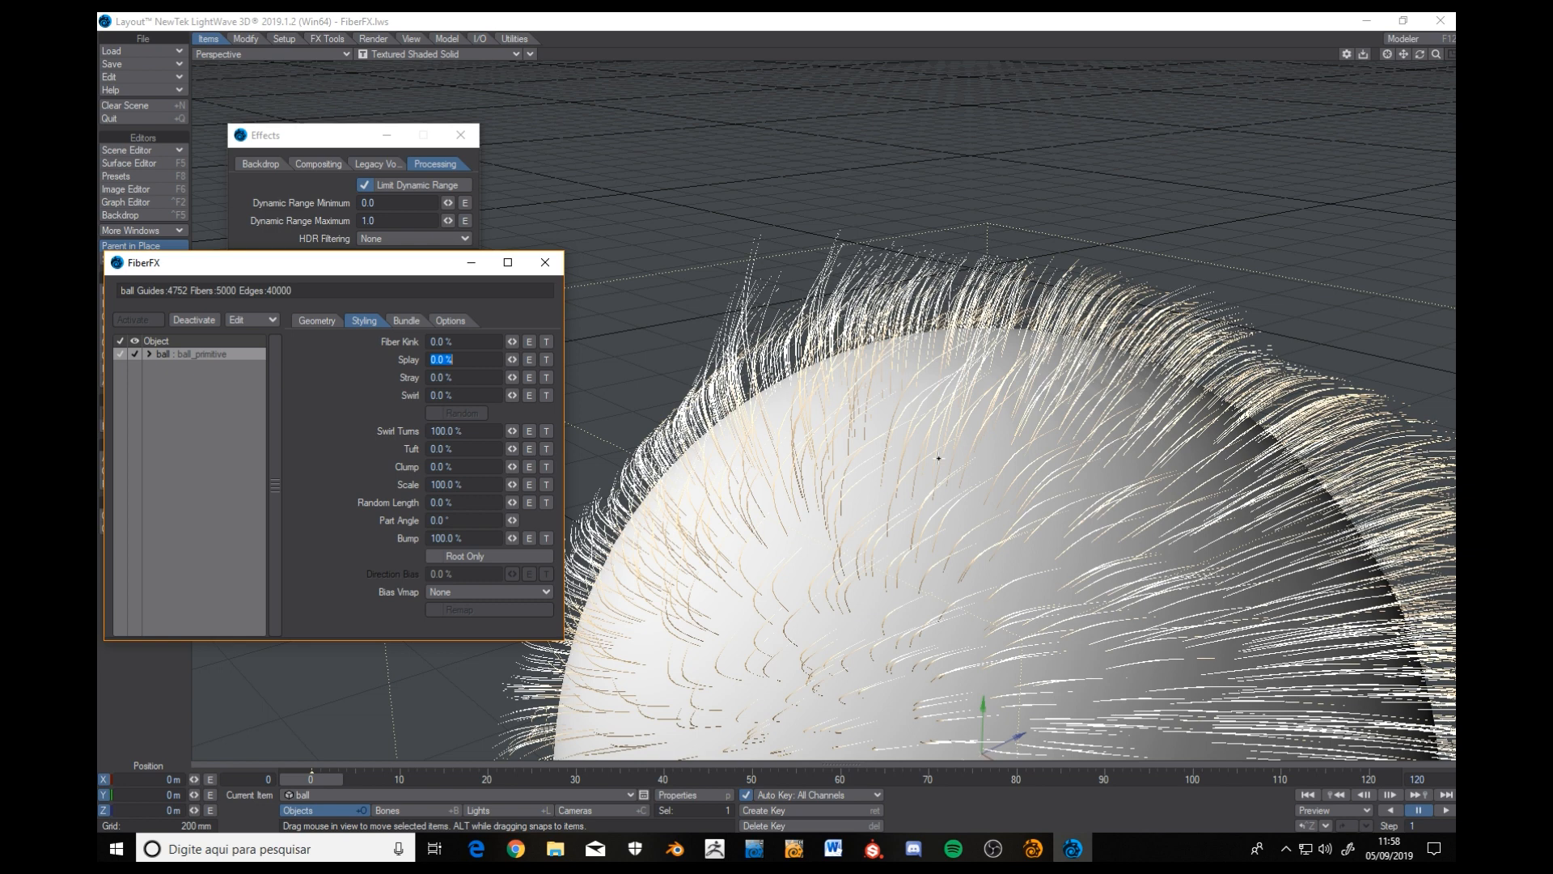
# Set the Splay styling to 50% and inspect the fur across the ball.
pyautogui.scroll(-5, 951, 456)
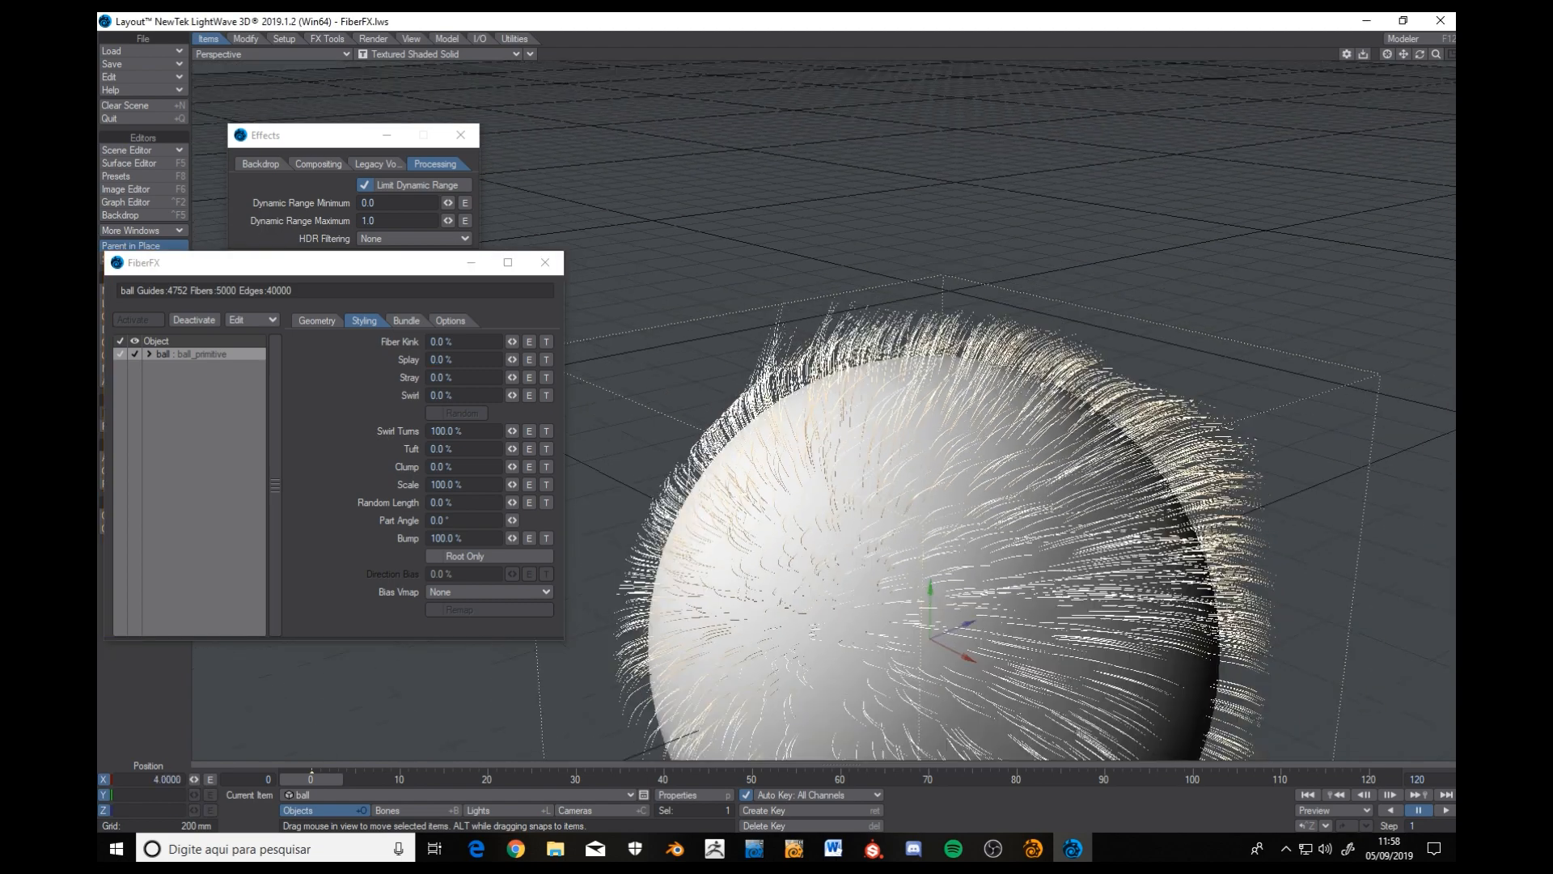
pyautogui.keyDown('alt'); pyautogui.moveTo(951, 455); pyautogui.dragTo(898, 436); pyautogui.keyUp('alt')
pyautogui.scroll(3, 898, 437)
pyautogui.scroll(2, 898, 437)
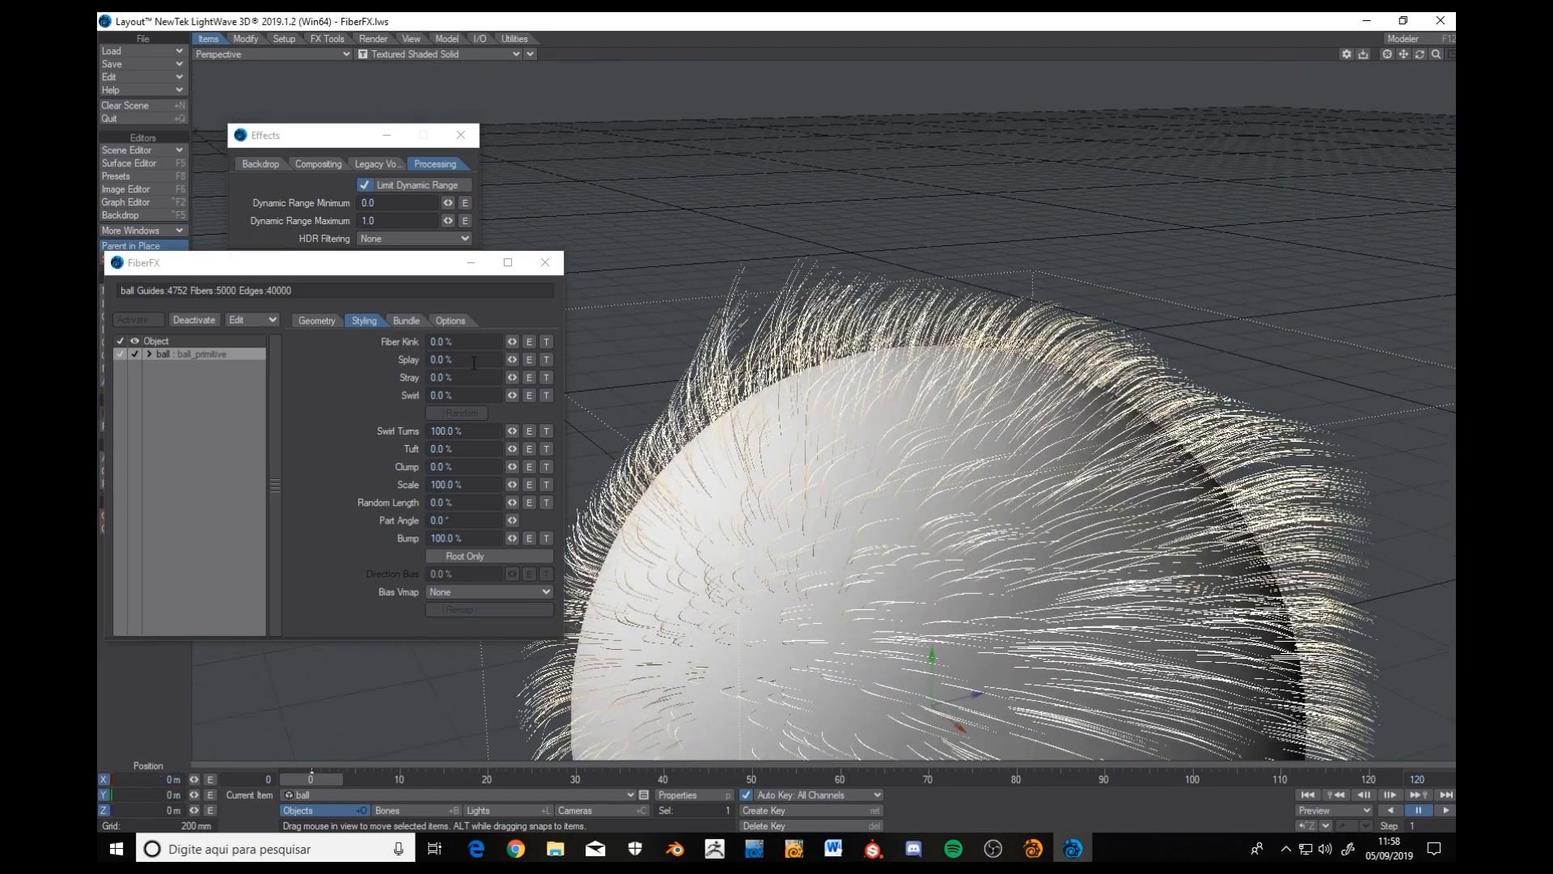
pyautogui.moveTo(469, 359); pyautogui.dragTo(333, 386)
pyautogui.write('50')
pyautogui.press('Tab')
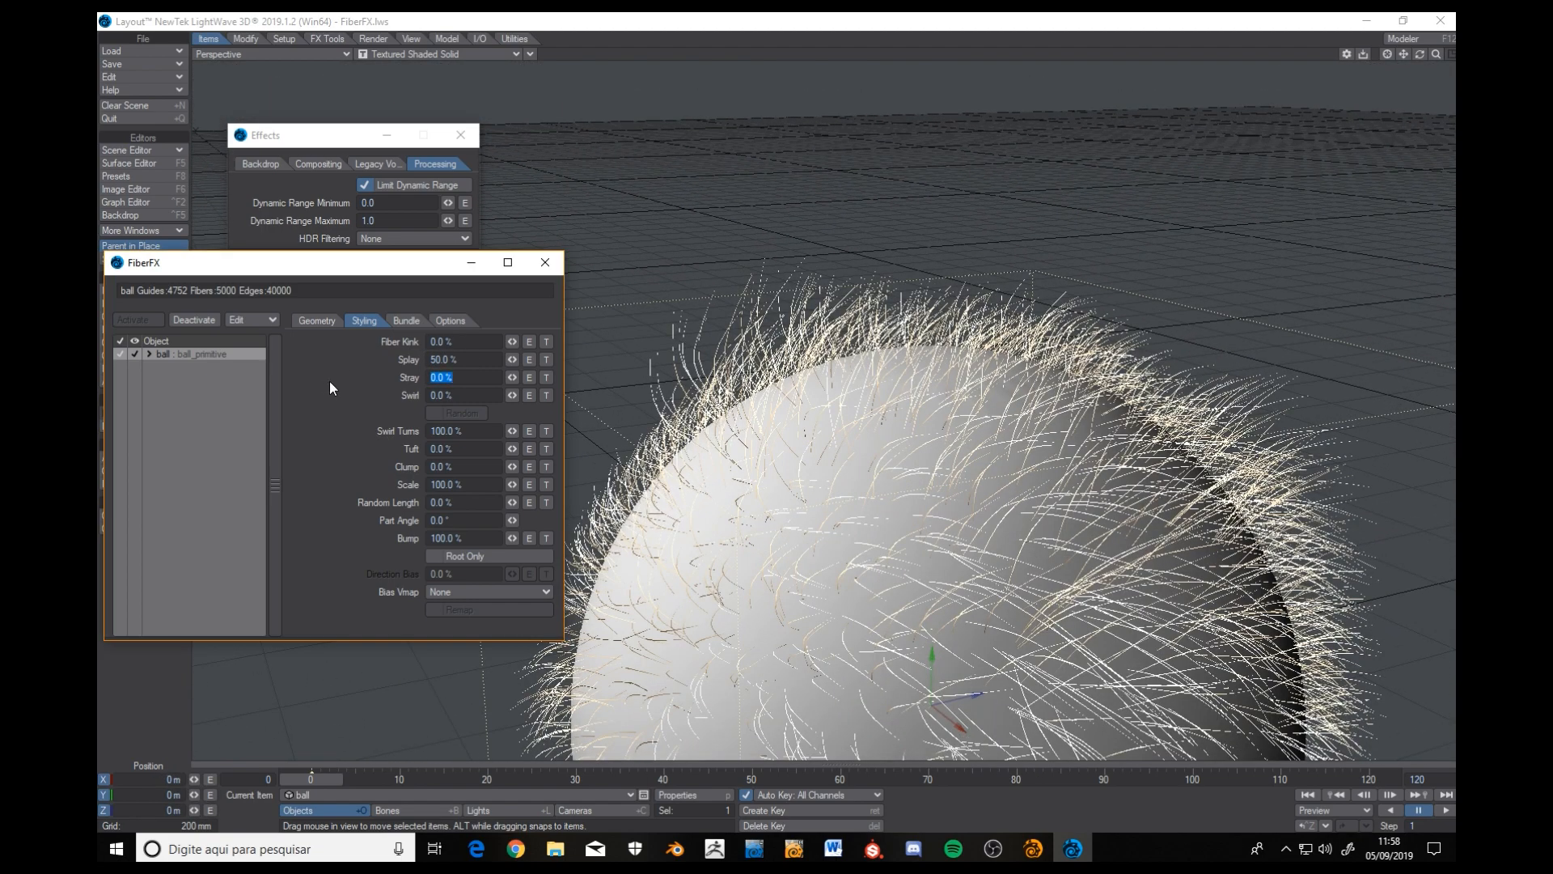
pyautogui.keyDown('alt'); pyautogui.moveTo(1092, 445); pyautogui.dragTo(910, 437); pyautogui.keyUp('alt')
pyautogui.scroll(-2, 887, 498)
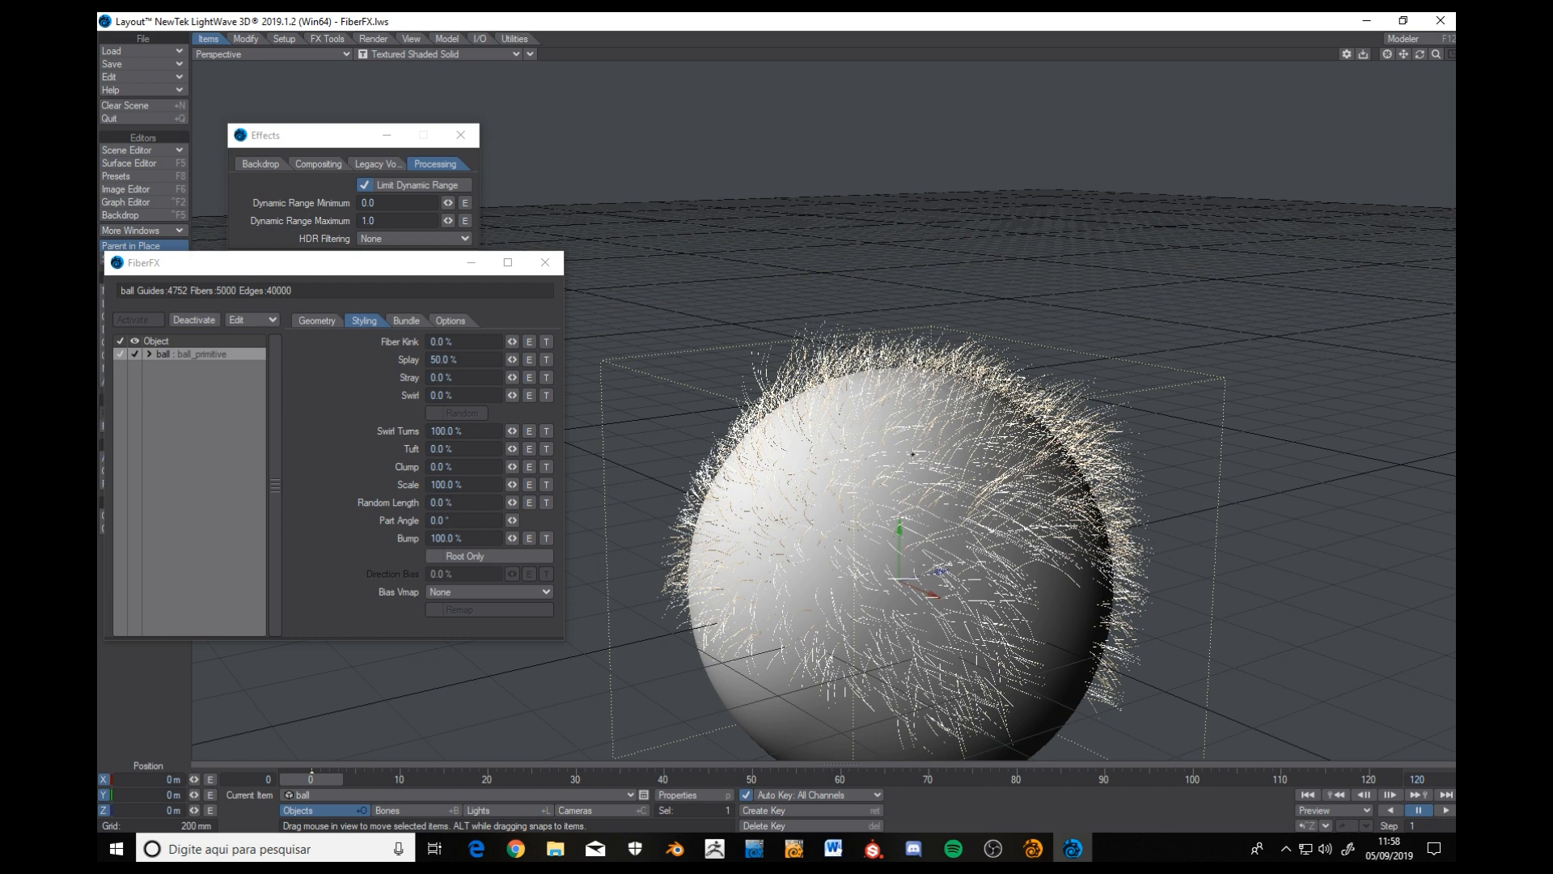
# Reset the Splay to 0% and bring the whole ball into view.
pyautogui.click(475, 358)
pyautogui.write('0')
pyautogui.press('Tab')
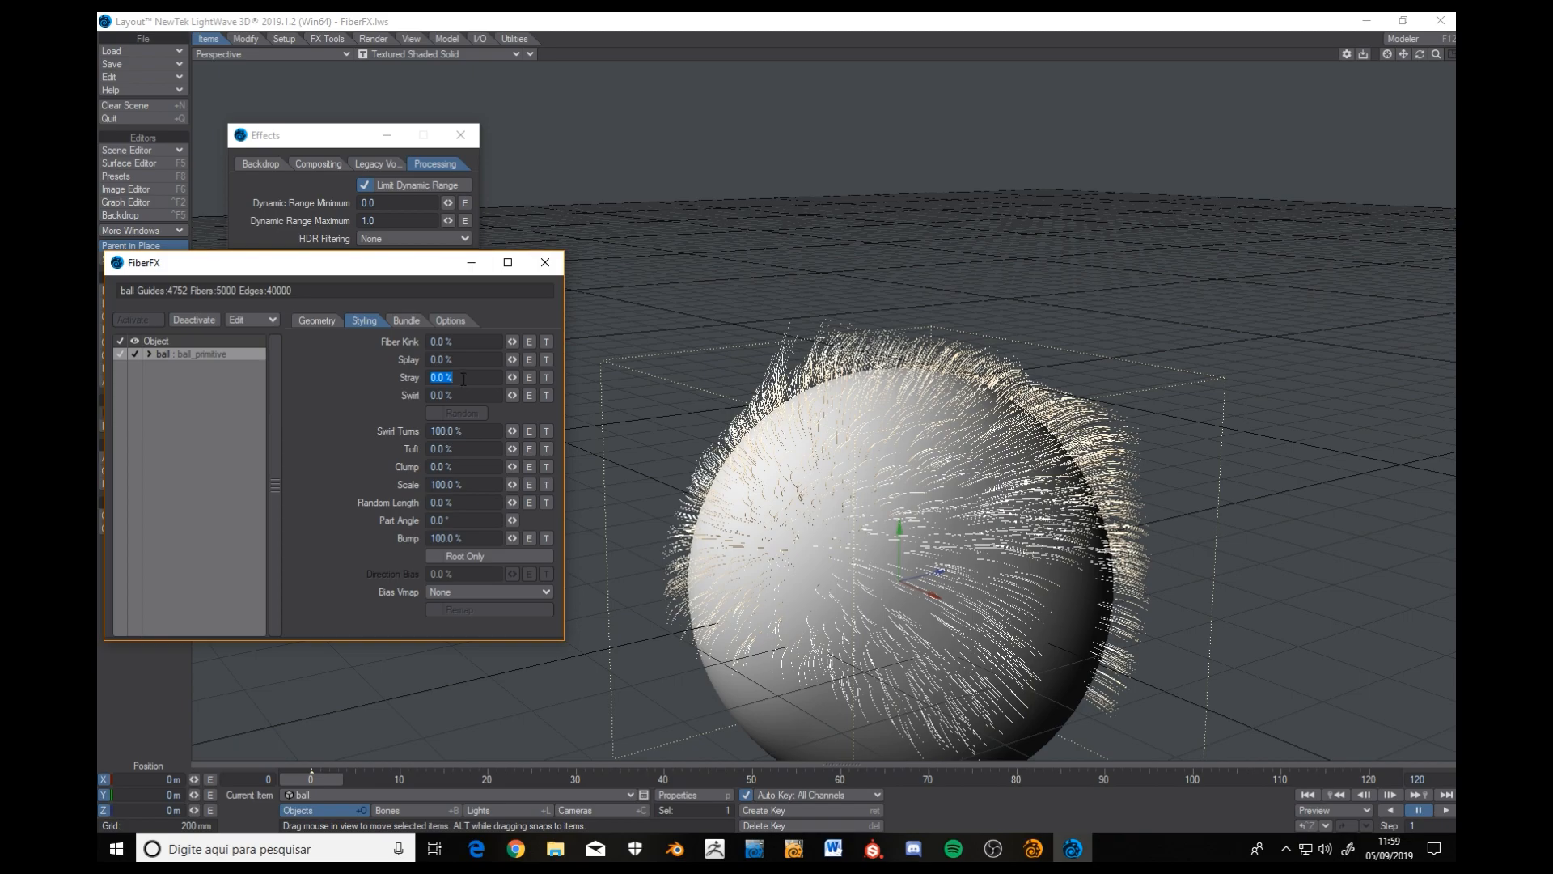
pyautogui.keyDown('alt'); pyautogui.moveTo(850, 453); pyautogui.dragTo(850, 409); pyautogui.keyUp('alt')
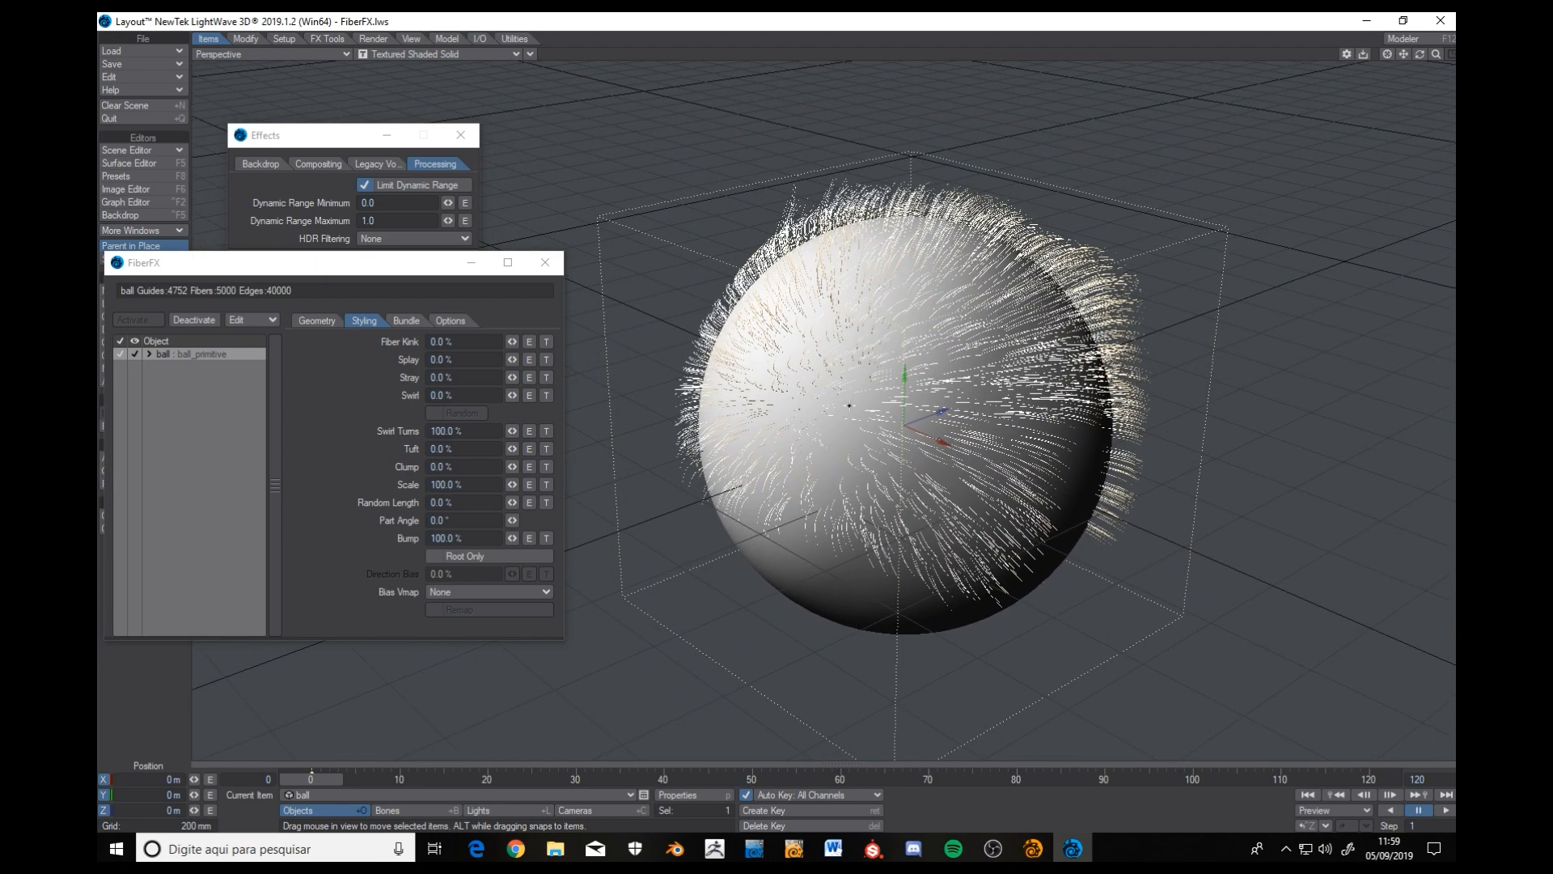
pyautogui.moveTo(850, 405)
pyautogui.keyDown('alt'); pyautogui.mouseDown()
pyautogui.moveTo(813, 398)
pyautogui.moveTo(854, 427)
pyautogui.mouseUp(); pyautogui.keyUp('alt')
pyautogui.keyDown('alt'); pyautogui.moveTo(855, 351); pyautogui.dragTo(865, 337); pyautogui.keyUp('alt')
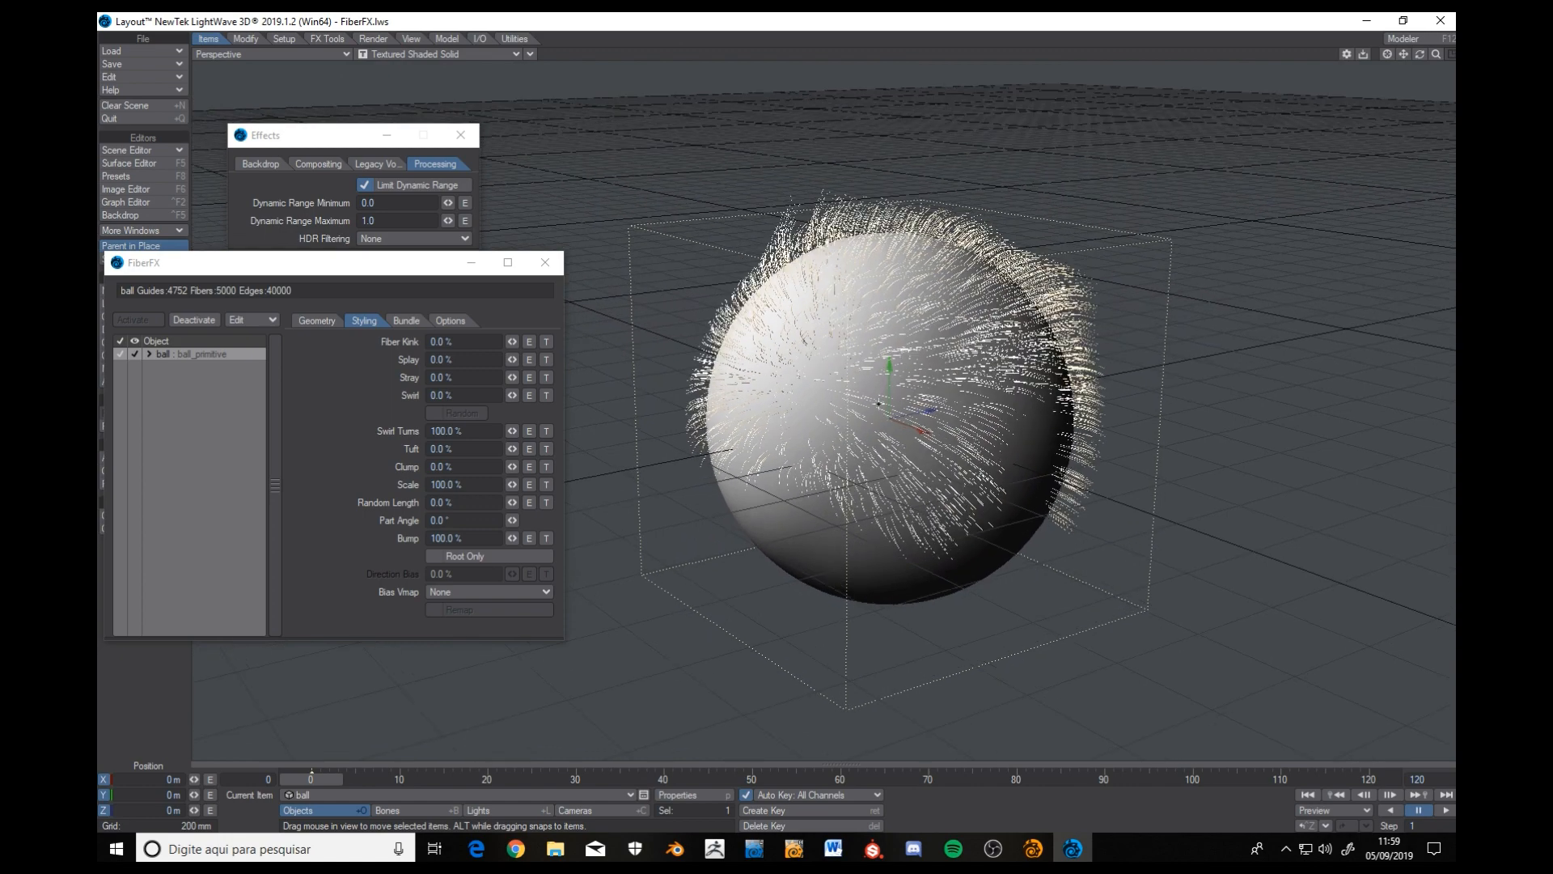
# Set the Stray styling to 50% and inspect the fibers from several angles.
pyautogui.click(462, 383)
pyautogui.write('50')
pyautogui.press('Tab')
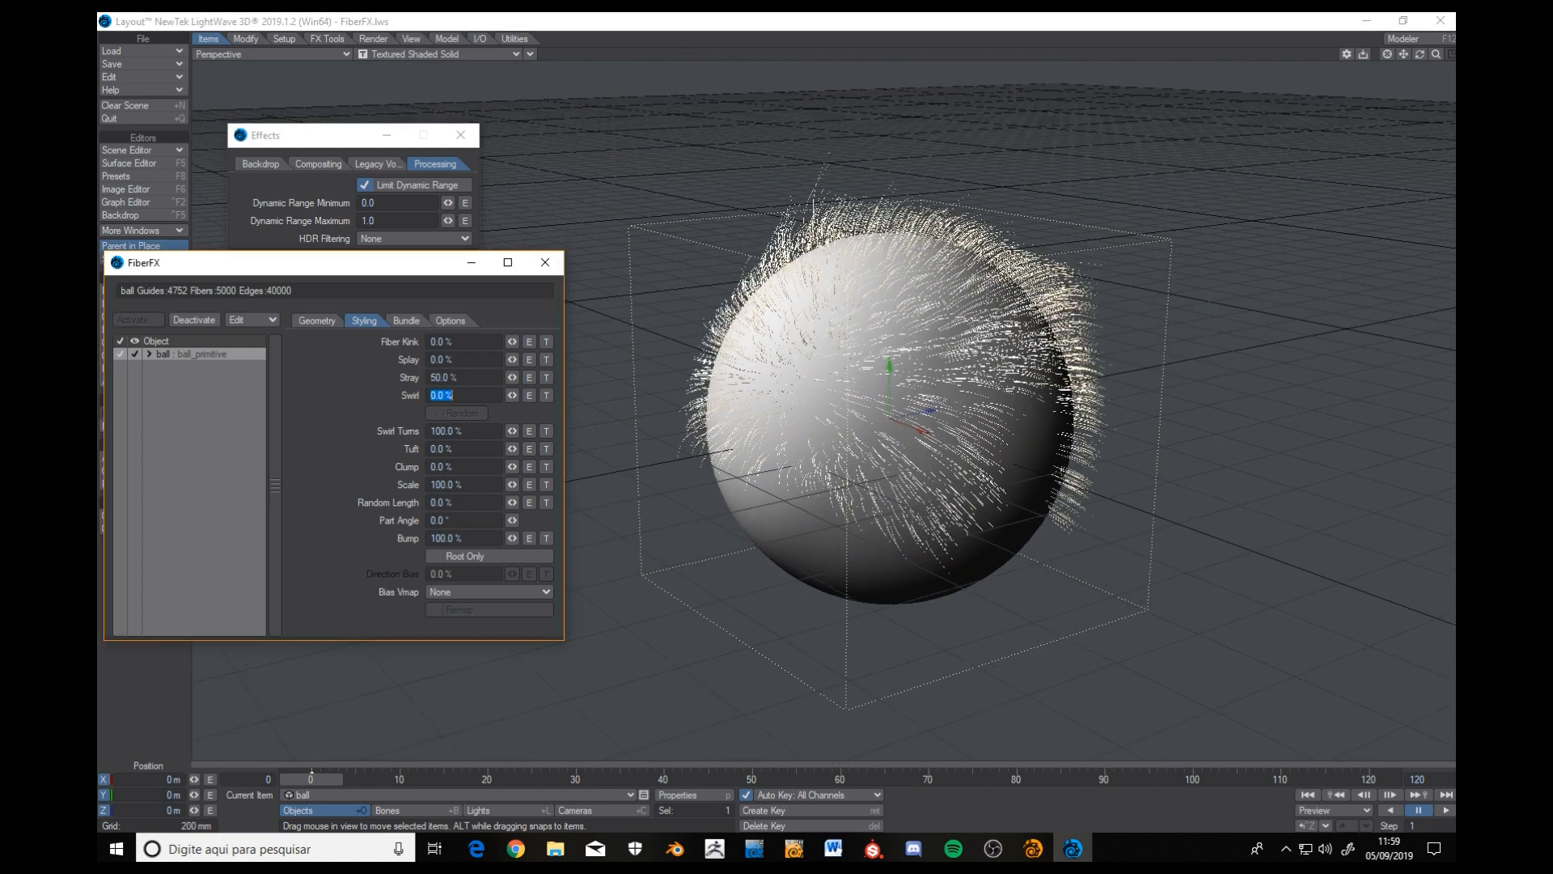
pyautogui.keyDown('alt'); pyautogui.moveTo(748, 174); pyautogui.dragTo(814, 171); pyautogui.keyUp('alt')
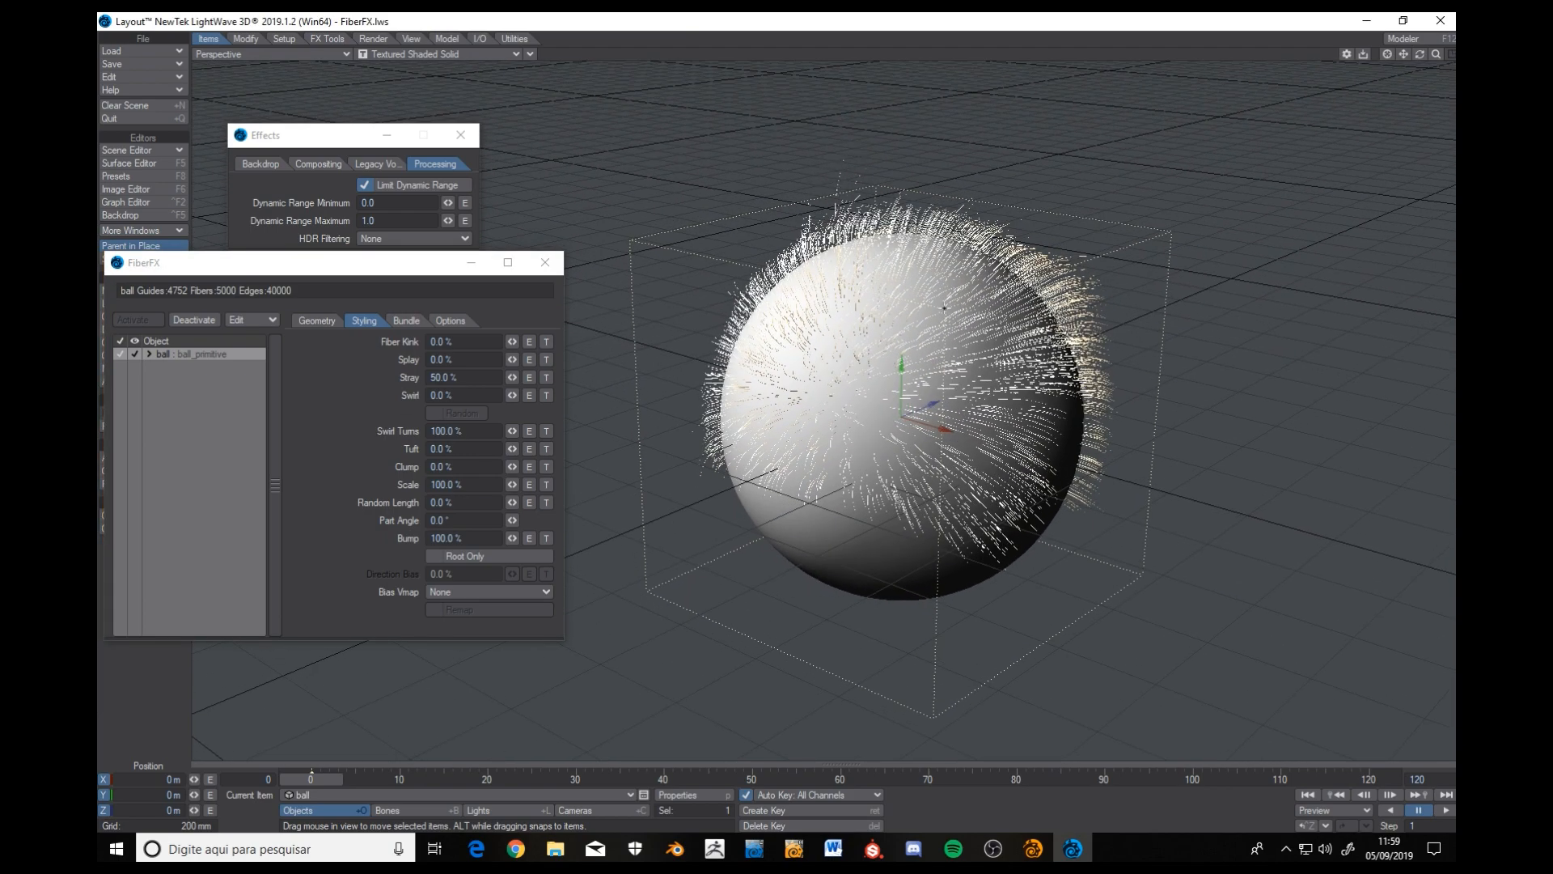
pyautogui.keyDown('alt'); pyautogui.moveTo(945, 308); pyautogui.dragTo(816, 295); pyautogui.keyUp('alt')
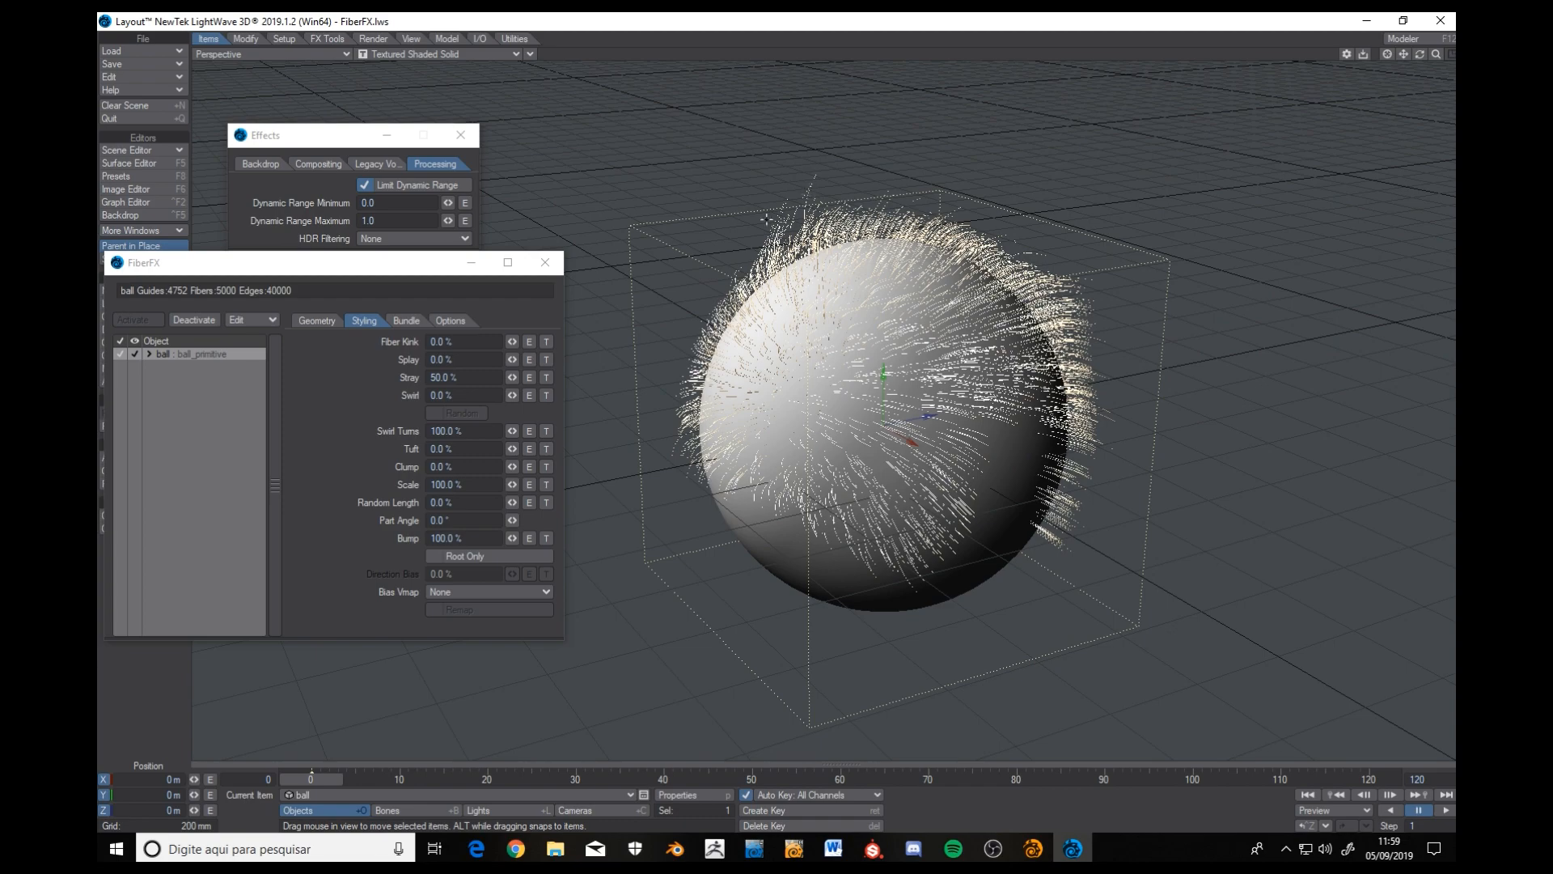
pyautogui.keyDown('alt'); pyautogui.moveTo(766, 219); pyautogui.dragTo(825, 209); pyautogui.keyUp('alt')
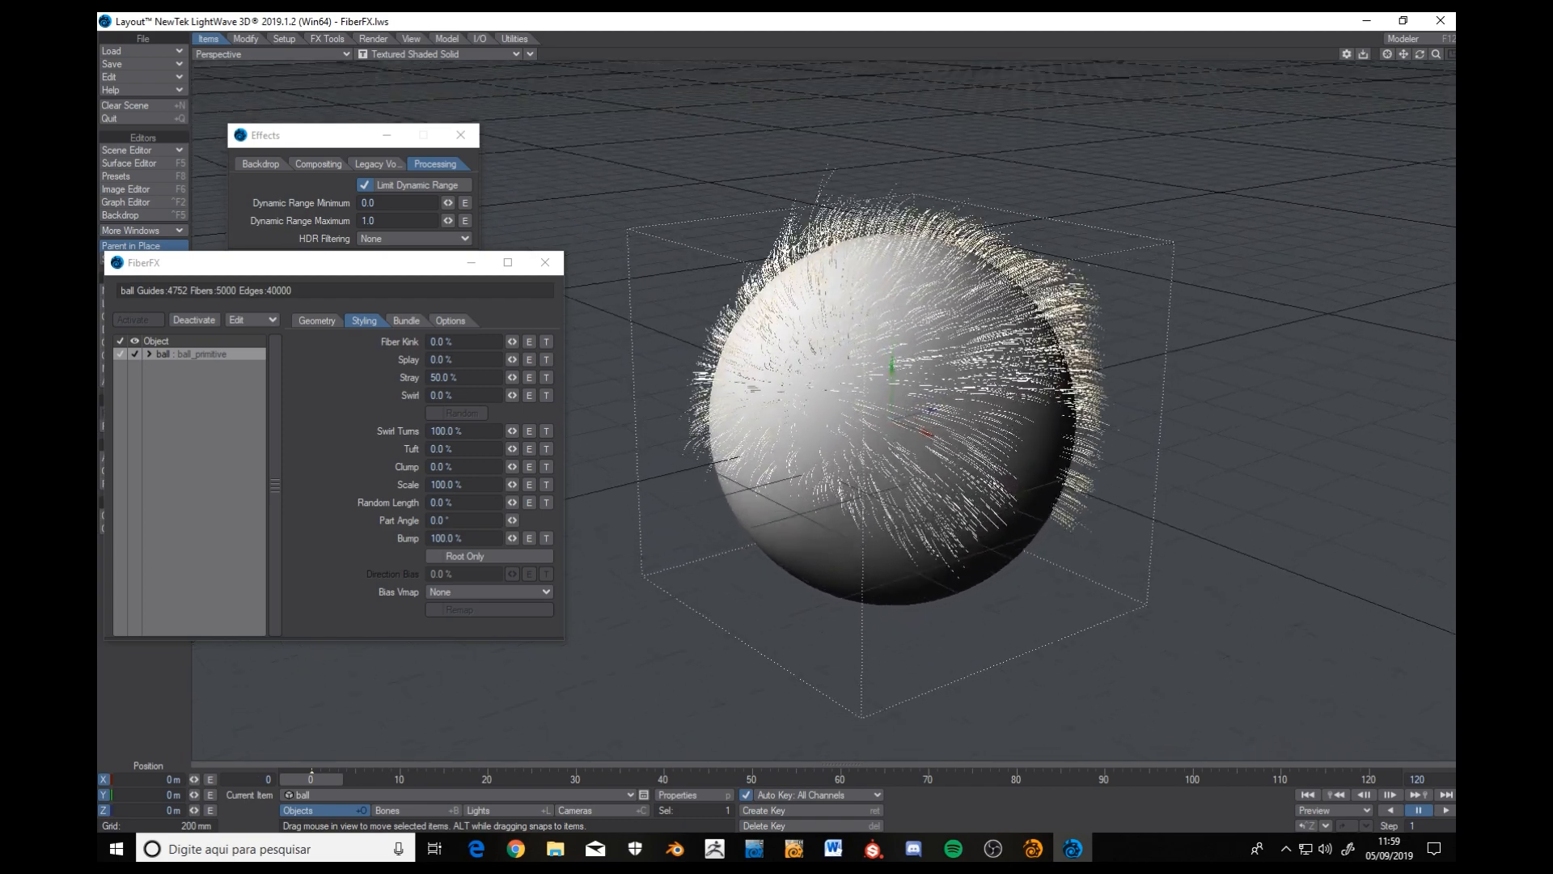
# Increase the Stray styling to 100% and look over the ball's fur.
pyautogui.click(453, 377)
pyautogui.write('10')
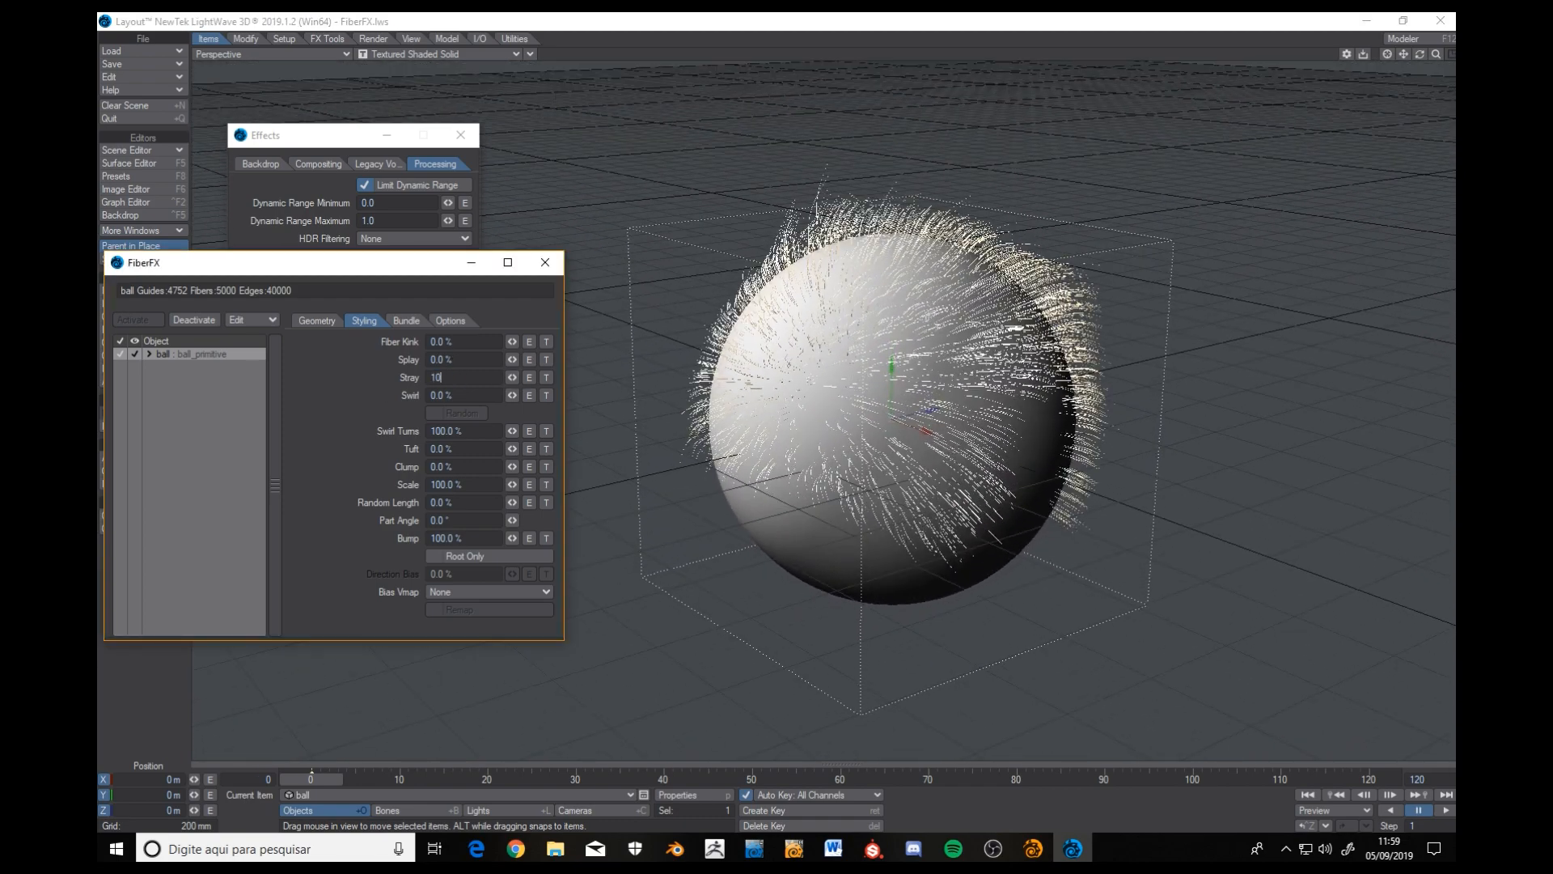
pyautogui.write('0')
pyautogui.press('Tab')
pyautogui.keyDown('alt'); pyautogui.moveTo(822, 448); pyautogui.dragTo(872, 347); pyautogui.keyUp('alt')
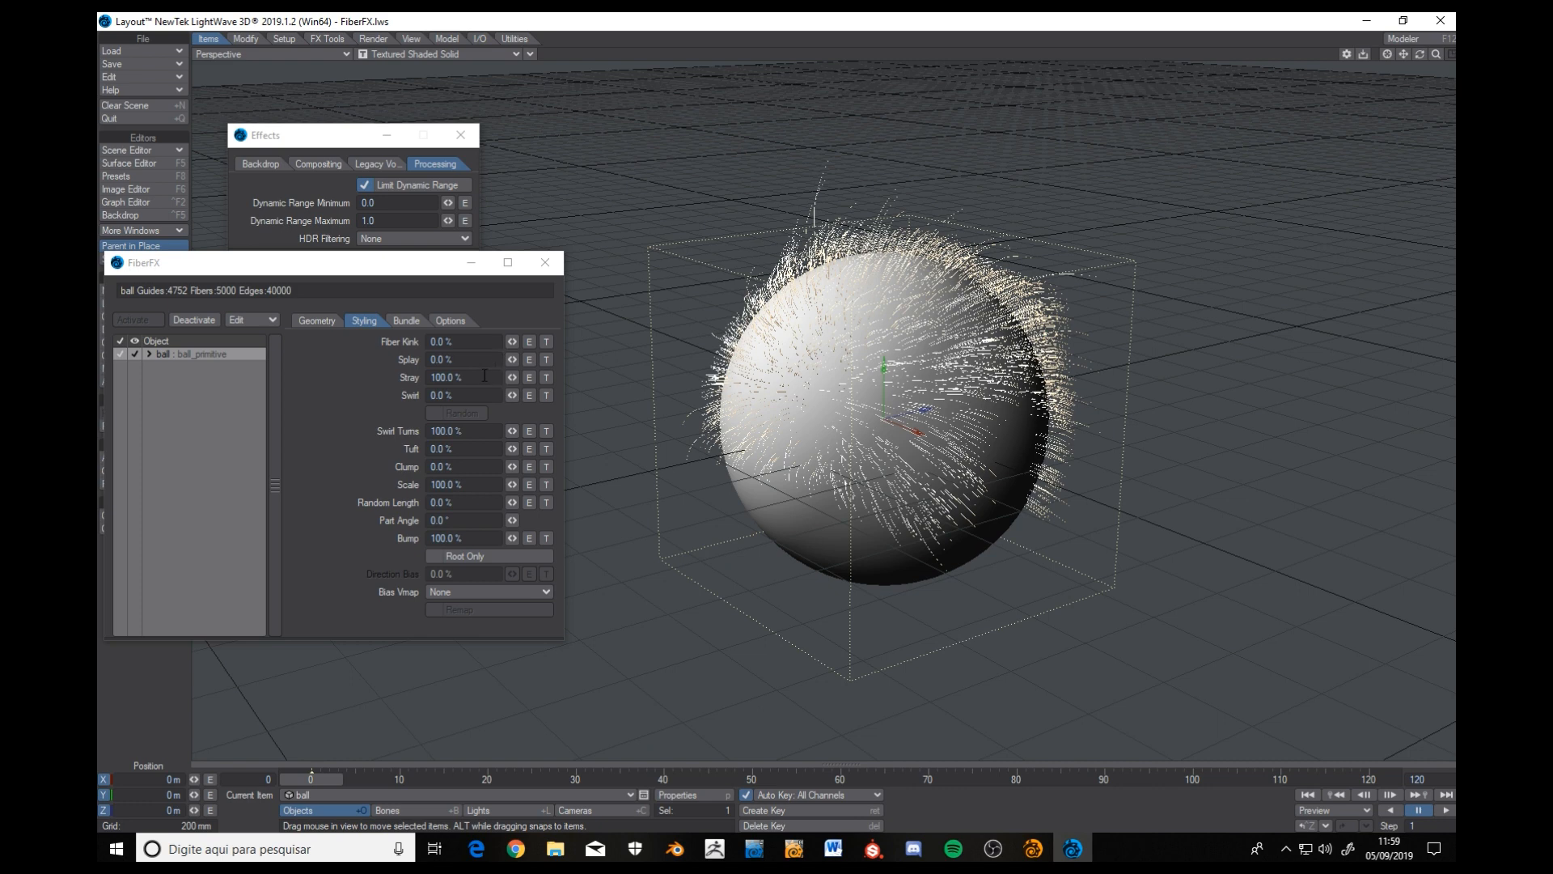
# Reset the Stray styling to 0%.
pyautogui.click(484, 376)
pyautogui.write('0')
pyautogui.press('Tab')
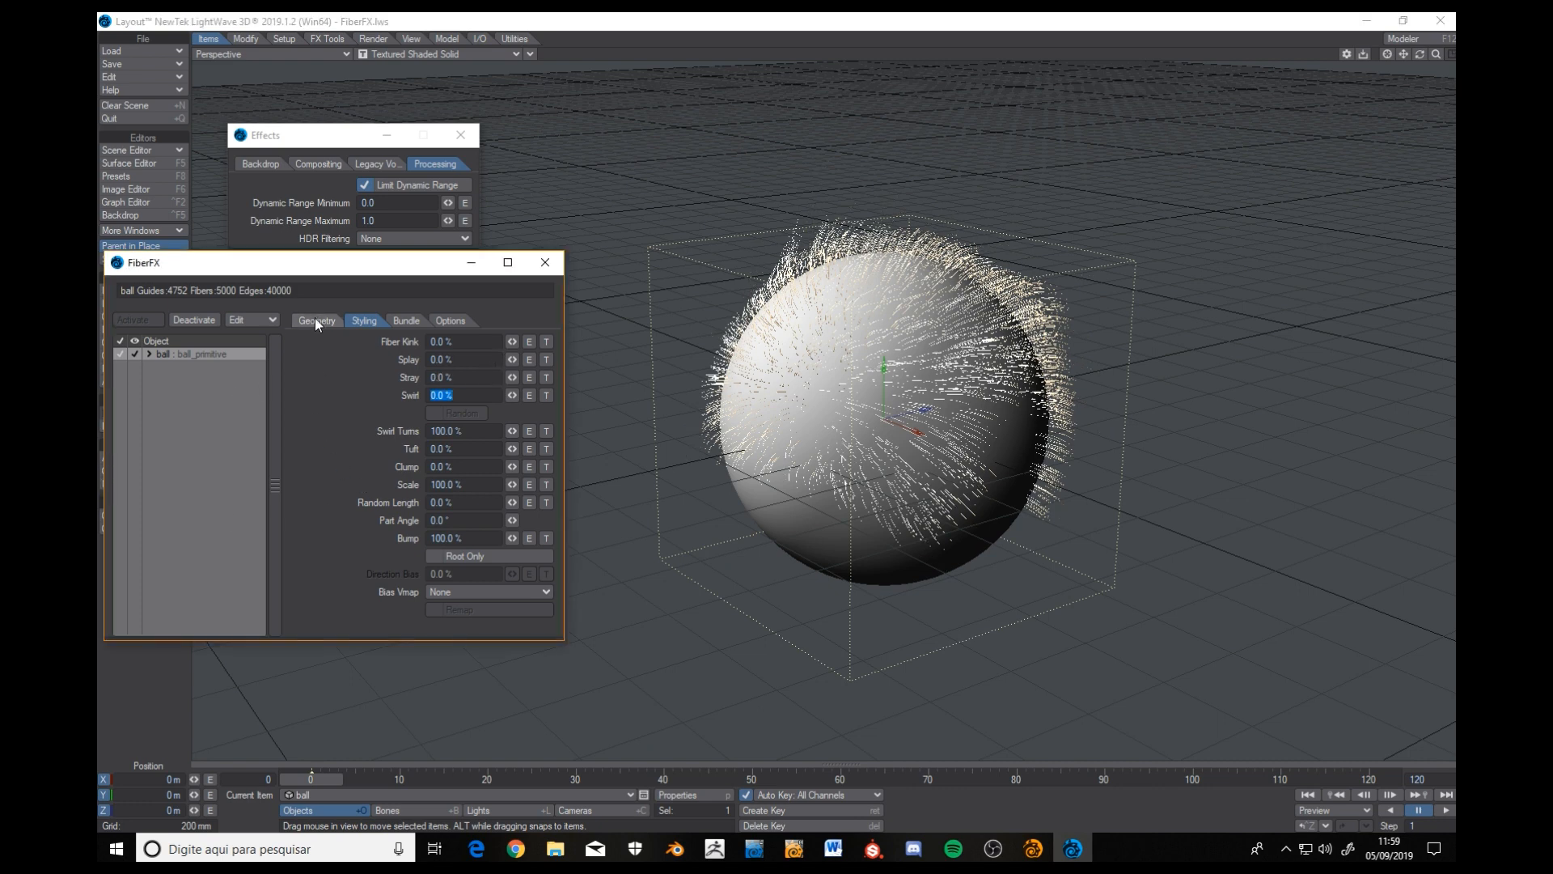
# Reduce the Max Fiber Density to 0.1% and view the ball's individual fibers up close.
pyautogui.click(315, 321)
pyautogui.click(469, 341)
pyautogui.write('0.1')
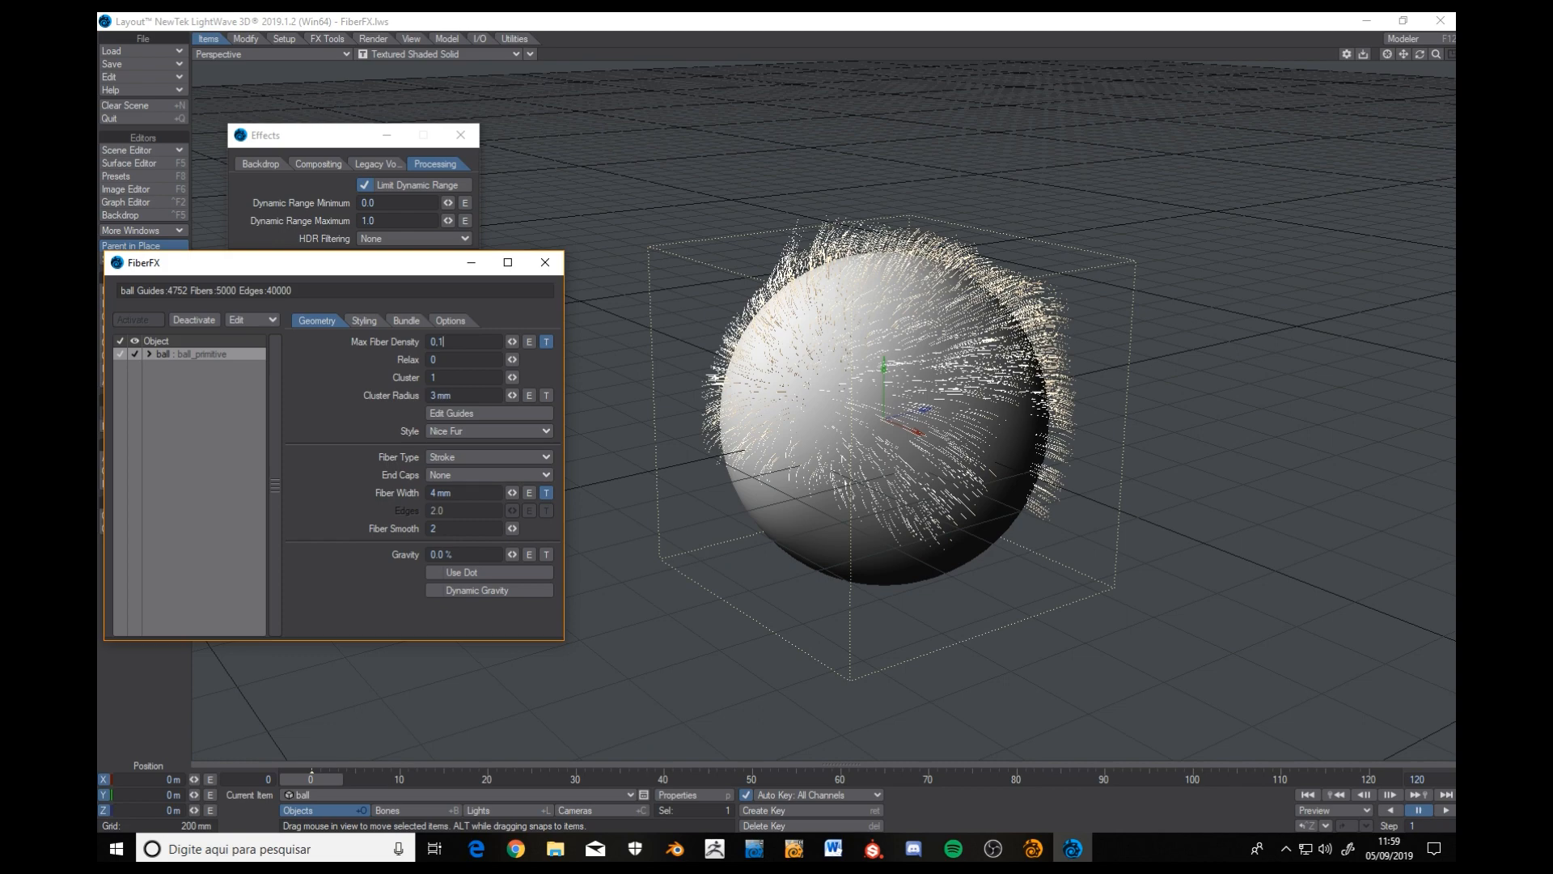
pyautogui.press('Tab')
pyautogui.moveTo(854, 295)
pyautogui.keyDown('ctrl'); pyautogui.keyDown('alt'); pyautogui.mouseDown()
pyautogui.moveTo(1108, 259)
pyautogui.moveTo(1052, 295)
pyautogui.moveTo(952, 261)
pyautogui.moveTo(926, 323)
pyautogui.moveTo(866, 296)
pyautogui.mouseUp(); pyautogui.keyUp('alt'); pyautogui.keyUp('ctrl')
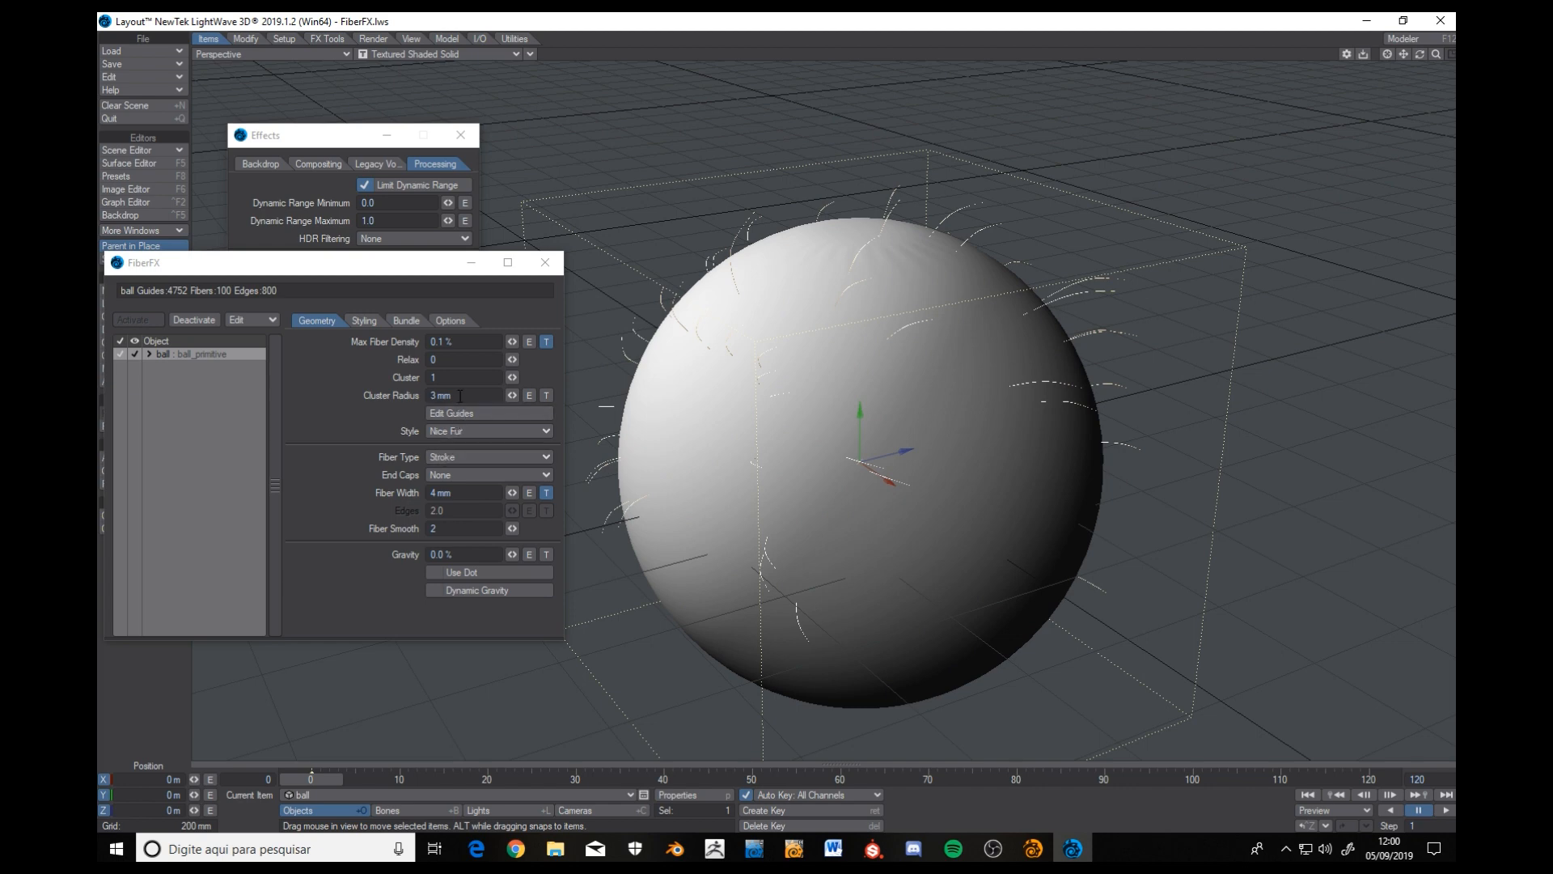
# Set the Swirl styling to 50%, enable its Random option and inspect the fibers.
pyautogui.click(365, 321)
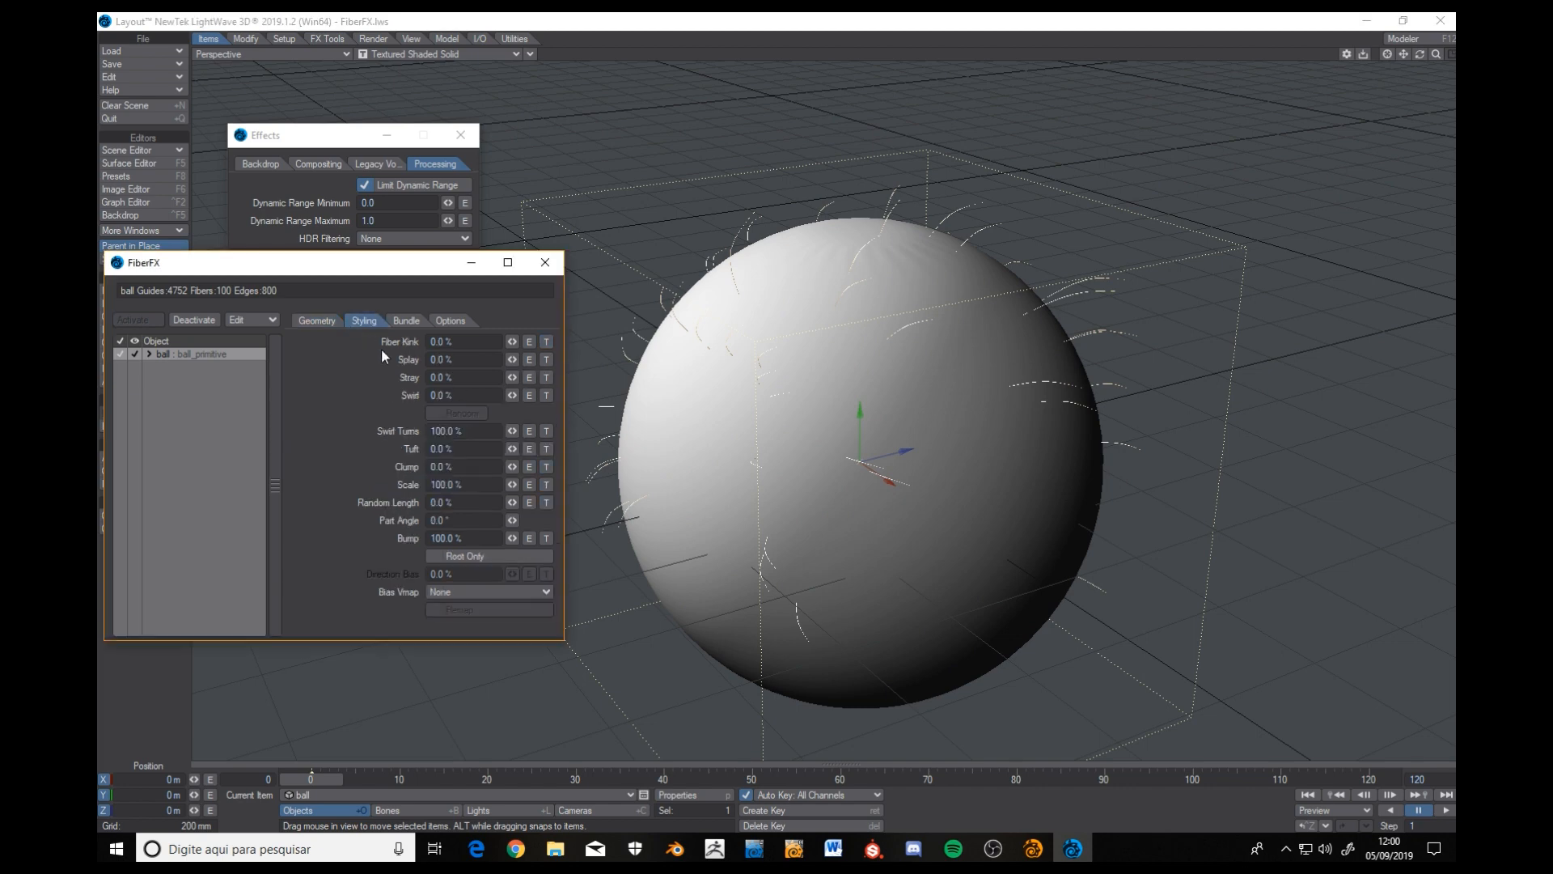
pyautogui.click(480, 397)
pyautogui.write('50')
pyautogui.press('Tab')
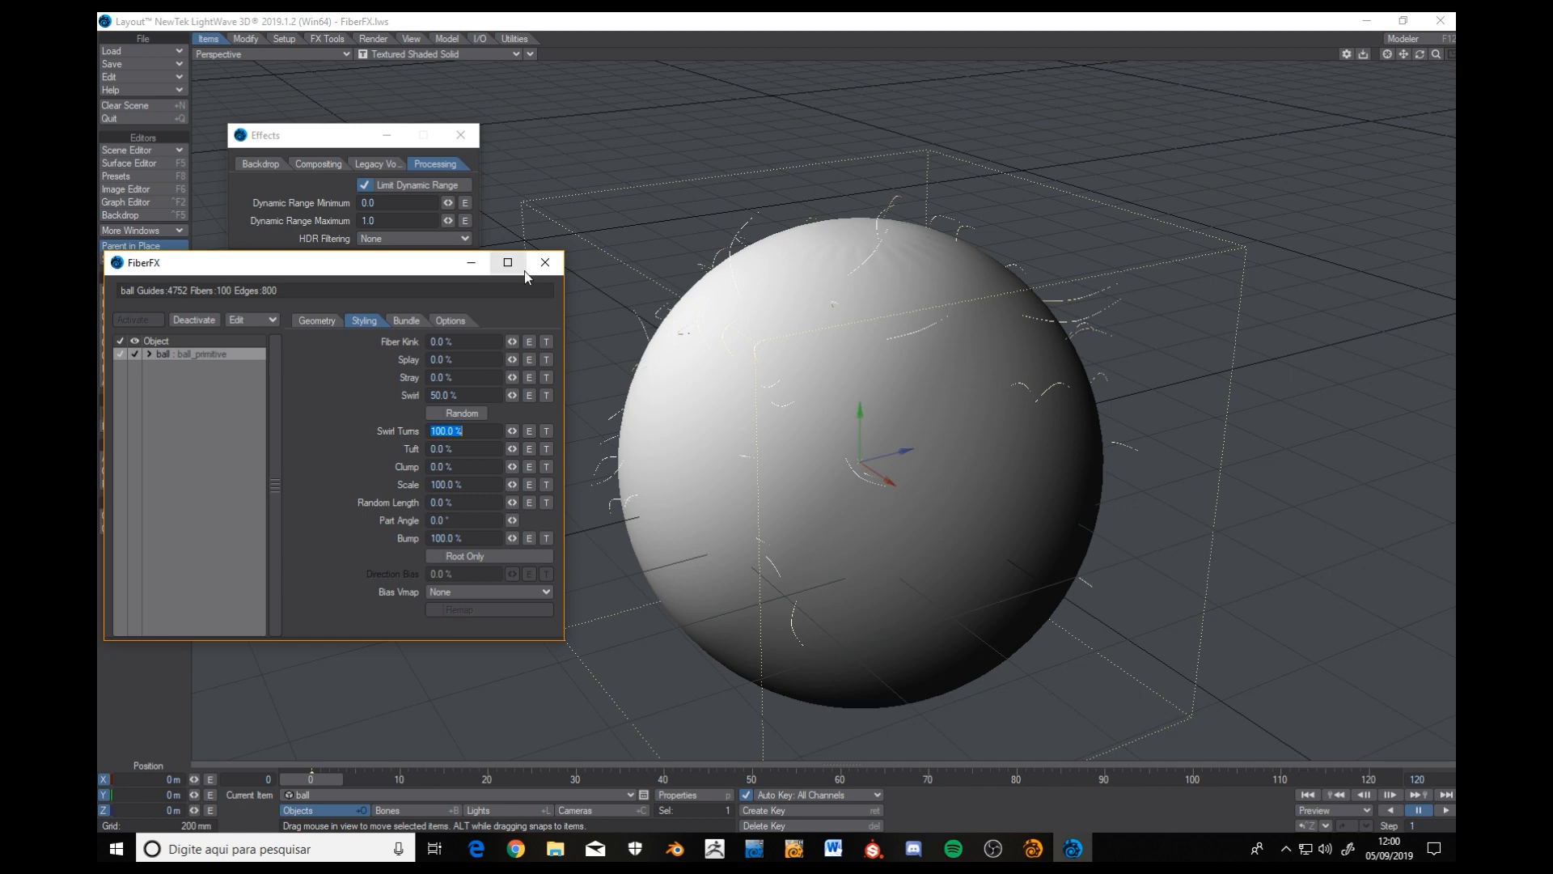
pyautogui.click(463, 413)
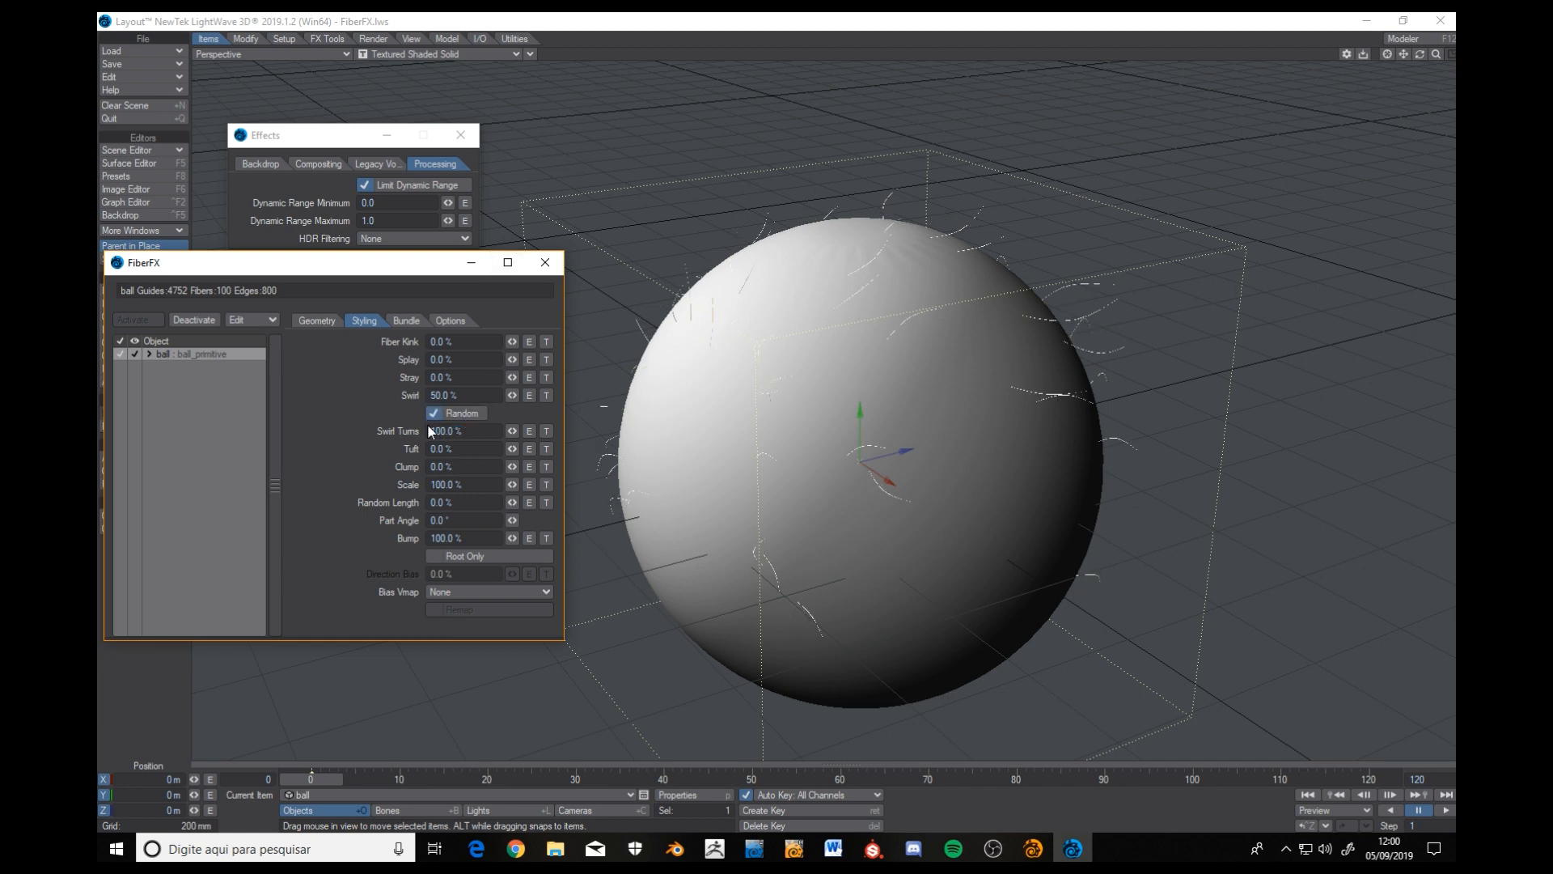
pyautogui.keyDown('alt'); pyautogui.moveTo(841, 478); pyautogui.dragTo(801, 457); pyautogui.keyUp('alt')
pyautogui.keyDown('alt'); pyautogui.moveTo(955, 396); pyautogui.dragTo(1012, 388); pyautogui.keyUp('alt')
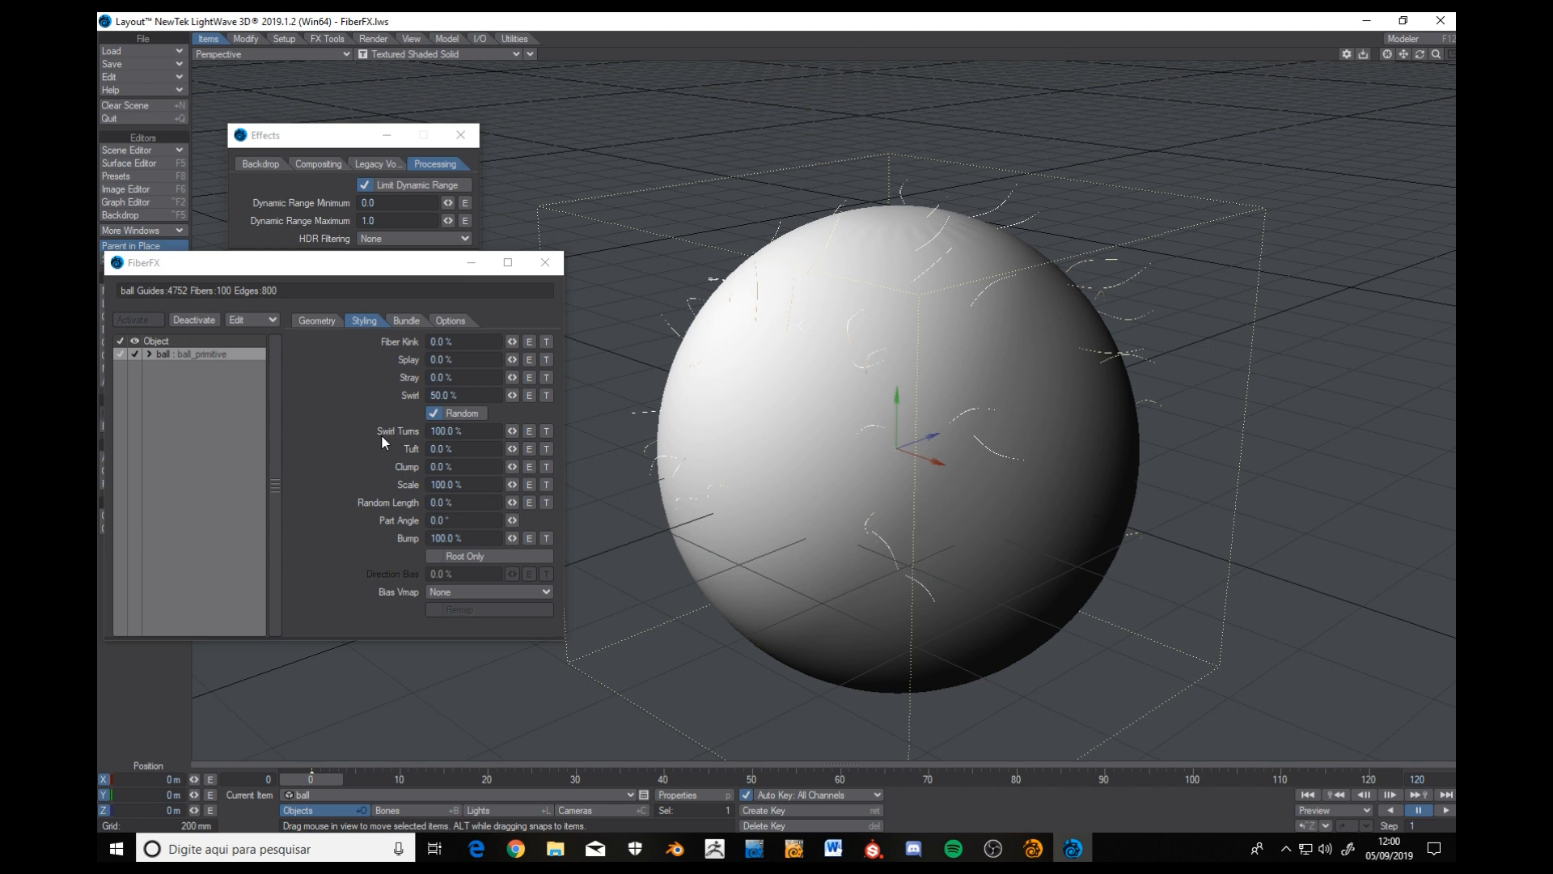
# Set the Swirl Turns to 0%.
pyautogui.click(473, 431)
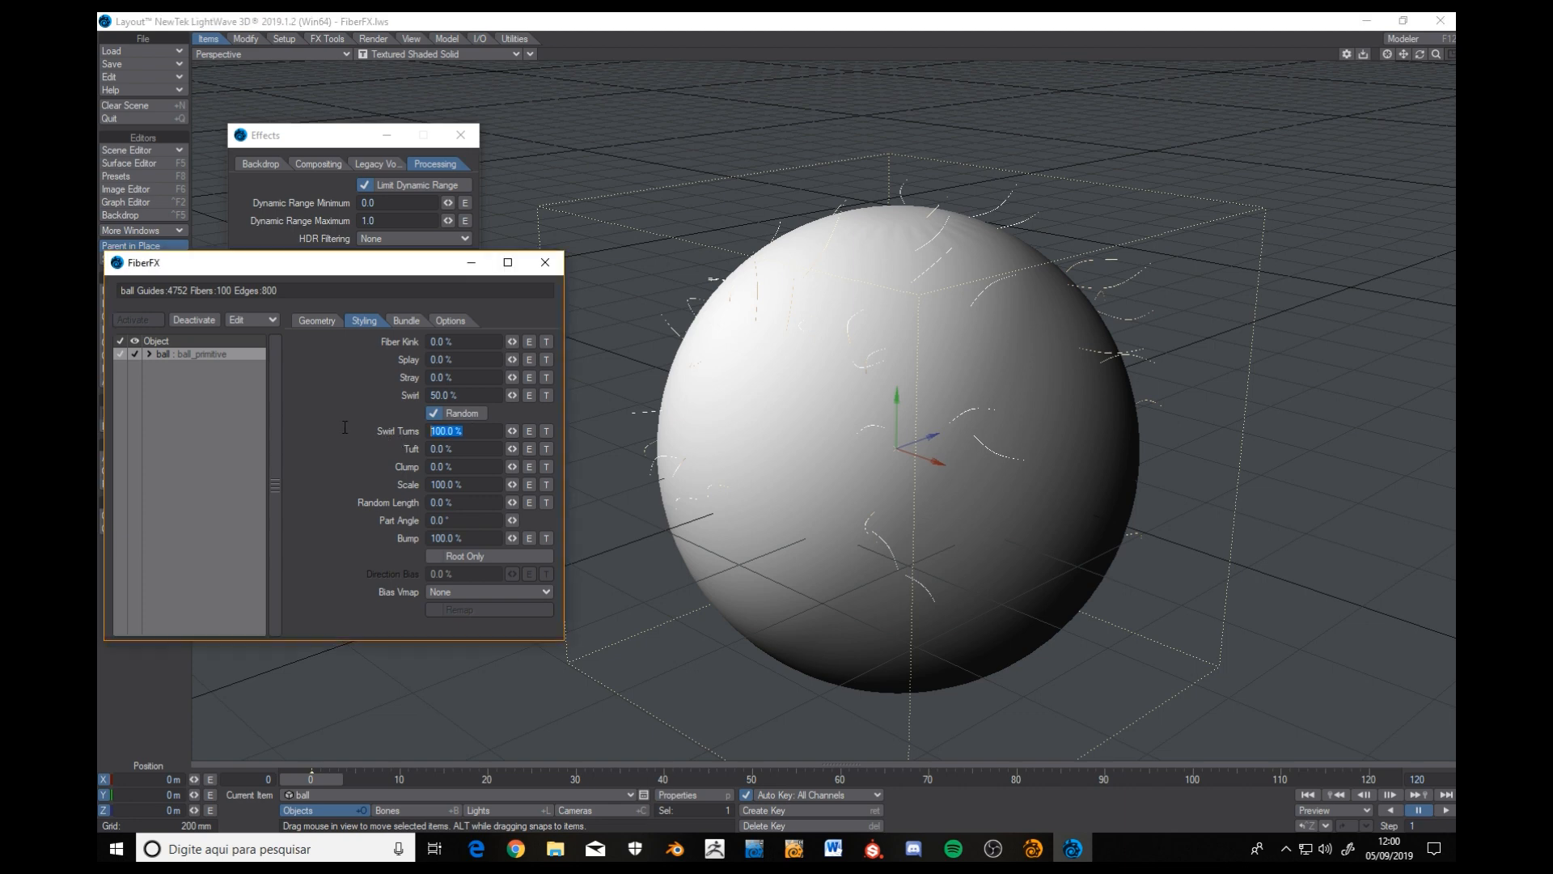
pyautogui.write('0')
pyautogui.press('Tab')
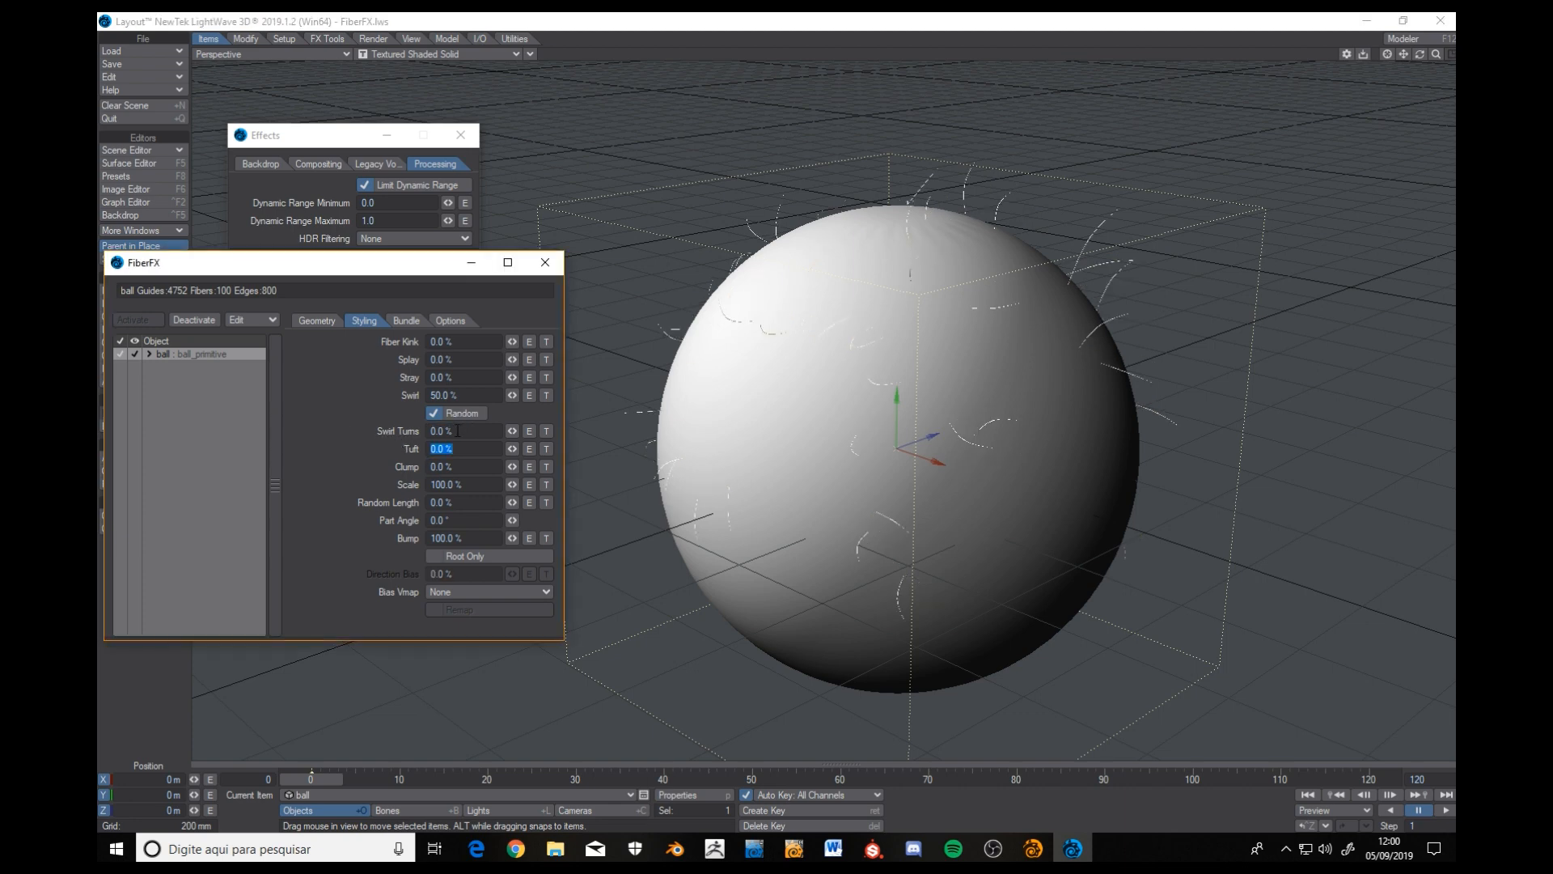
# Raise the Swirl Turns to 50% and inspect the fibers around the ball.
pyautogui.click(430, 431)
pyautogui.write('50')
pyautogui.press('Tab')
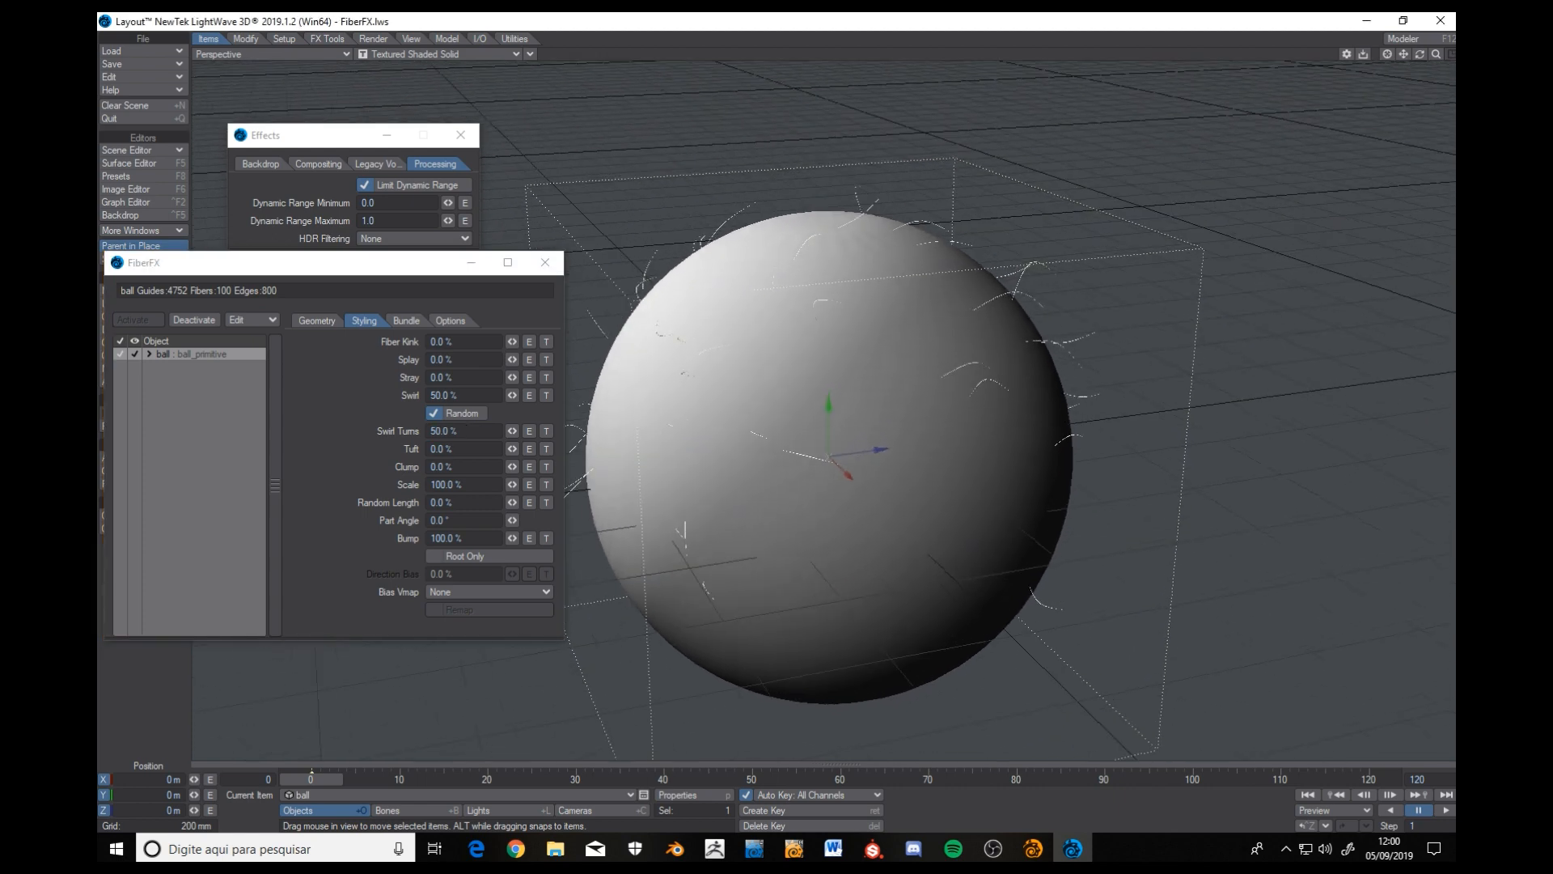
# Reset both the Swirl Turns and the Swirl styling to 0%.
pyautogui.click(487, 431)
pyautogui.moveTo(488, 433); pyautogui.dragTo(137, 462)
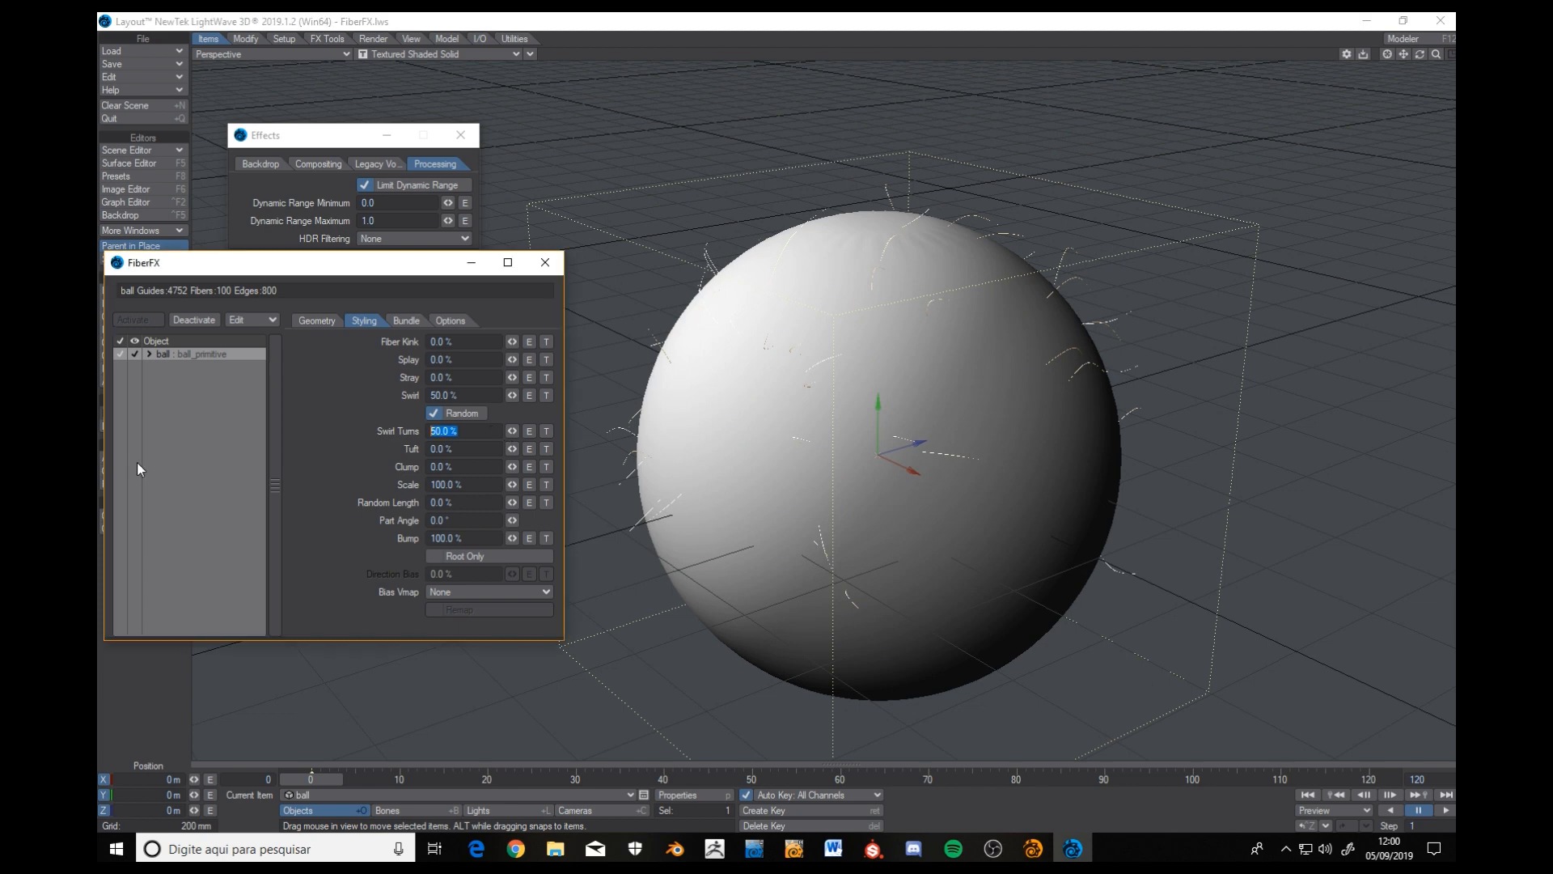
pyautogui.write('0')
pyautogui.press('Tab')
pyautogui.click(485, 393)
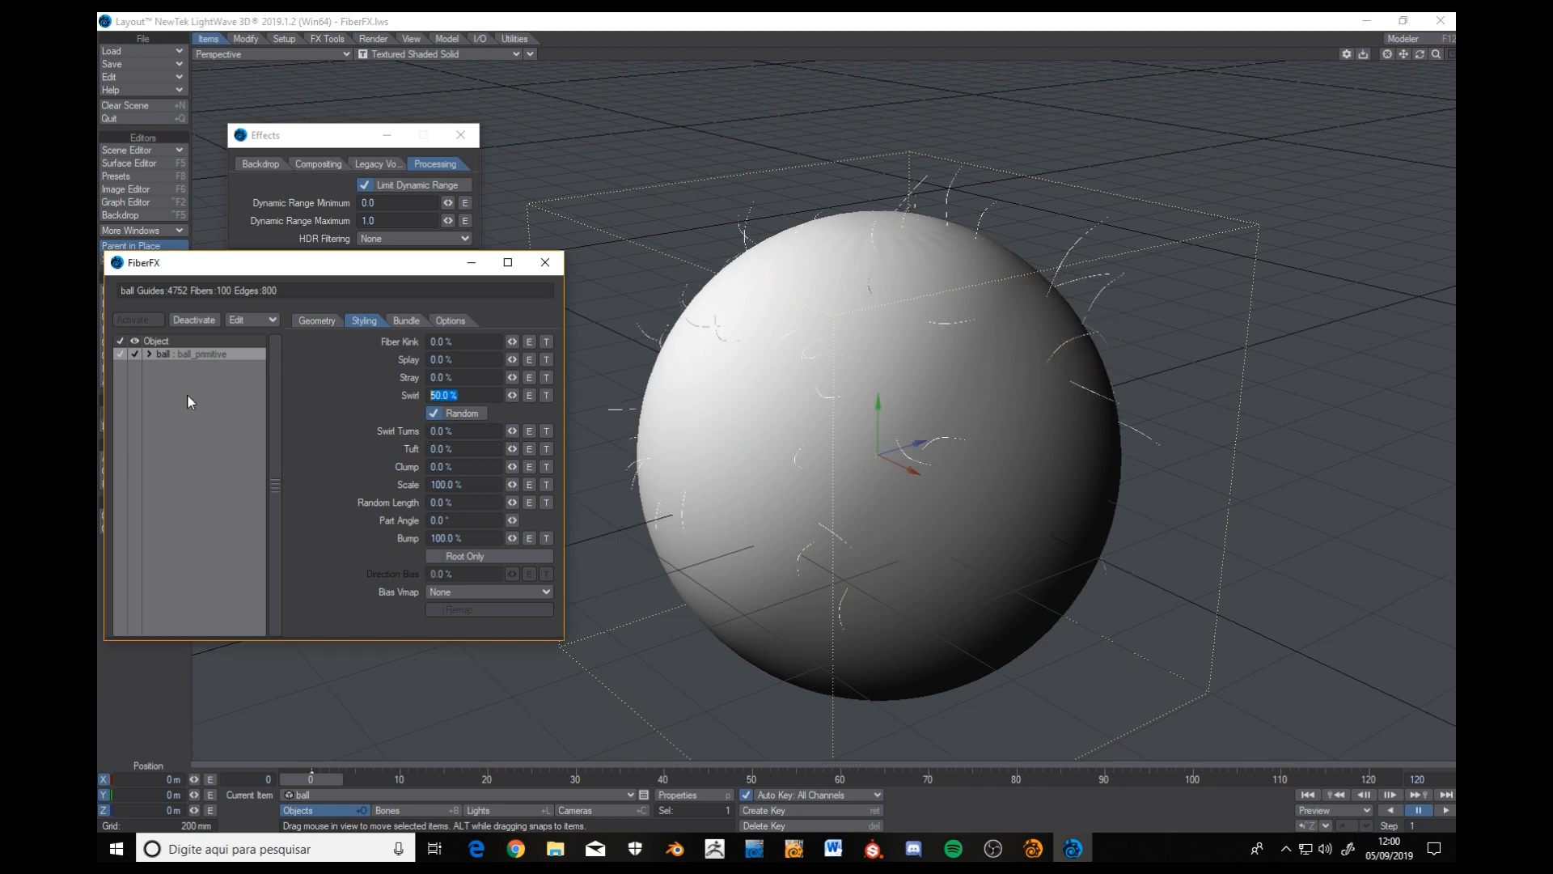
pyautogui.write('0')
pyautogui.press('Tab')
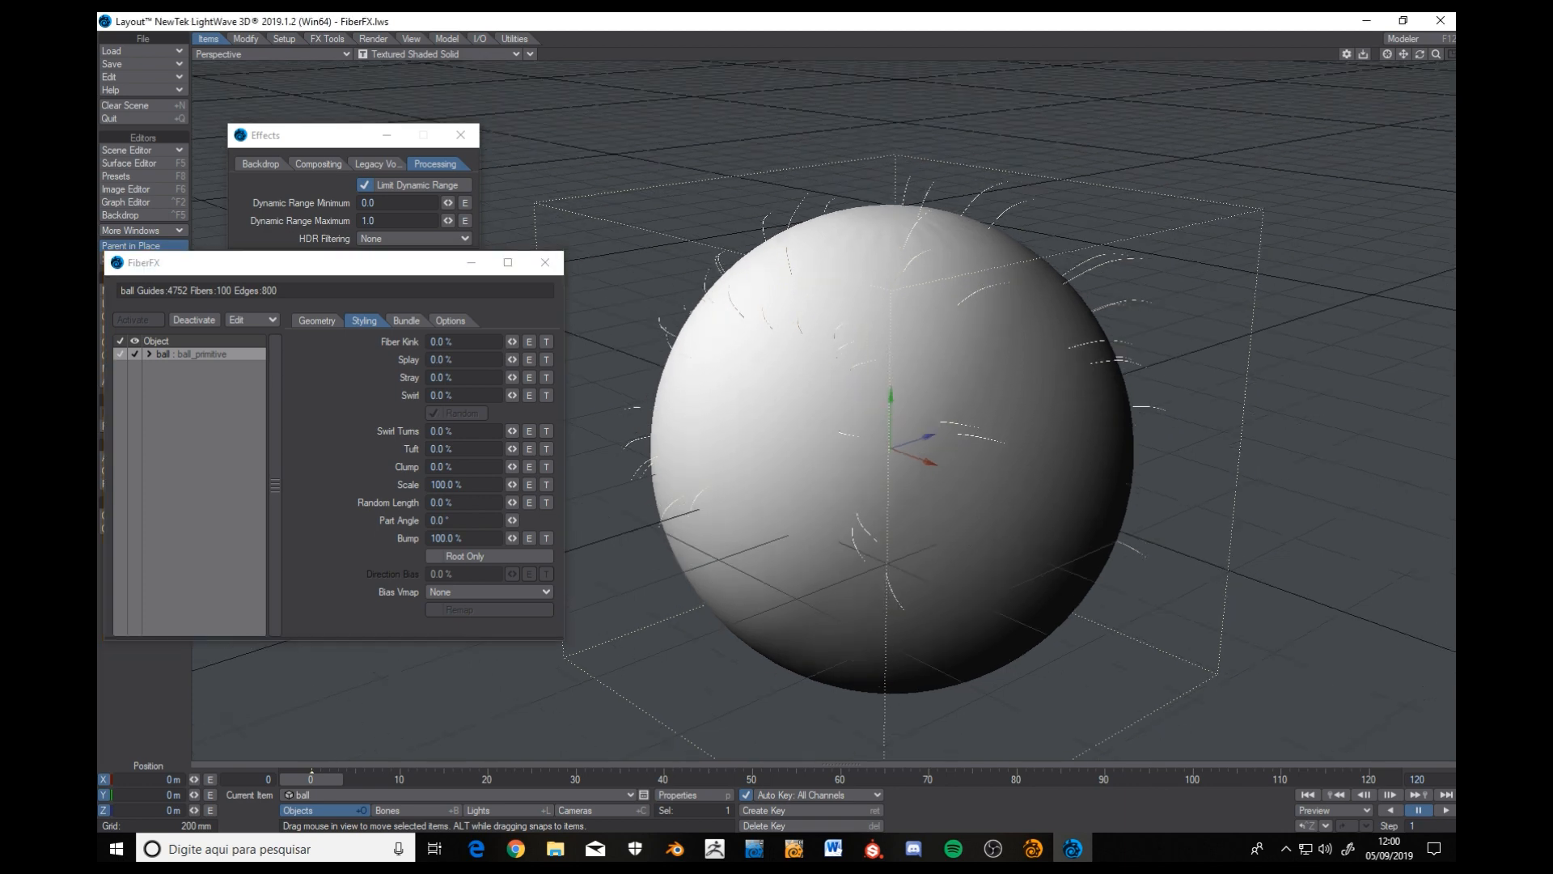
# Set the Max Fiber Density to 5%, return to the styling parameters and view the fur.
pyautogui.click(335, 323)
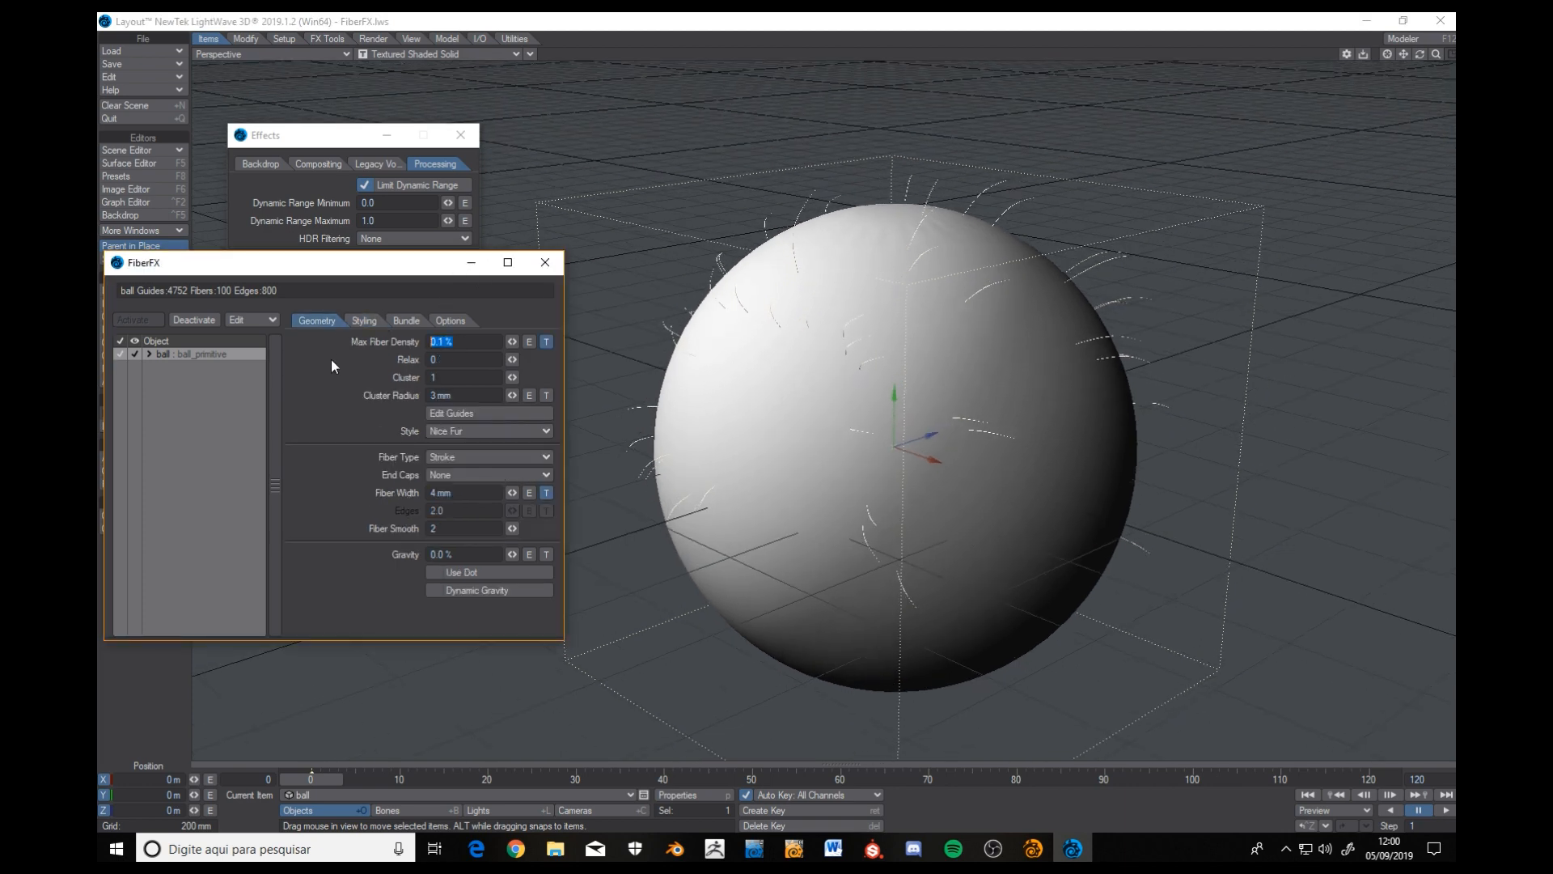
pyautogui.write('5')
pyautogui.press('Tab')
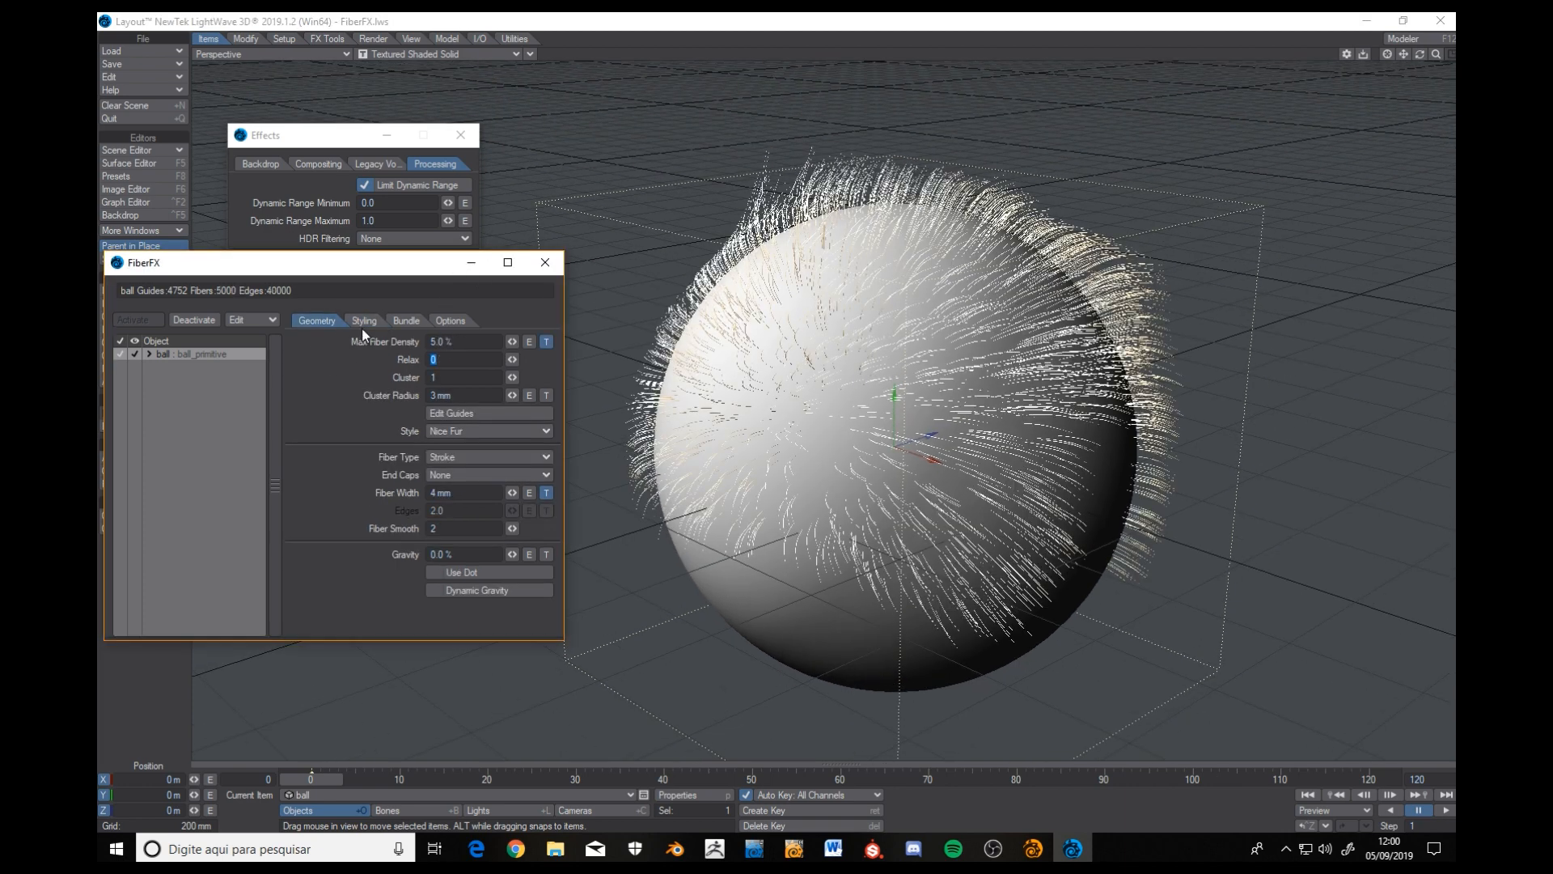
pyautogui.click(363, 323)
pyautogui.keyDown('alt'); pyautogui.moveTo(809, 380); pyautogui.dragTo(875, 382); pyautogui.keyUp('alt')
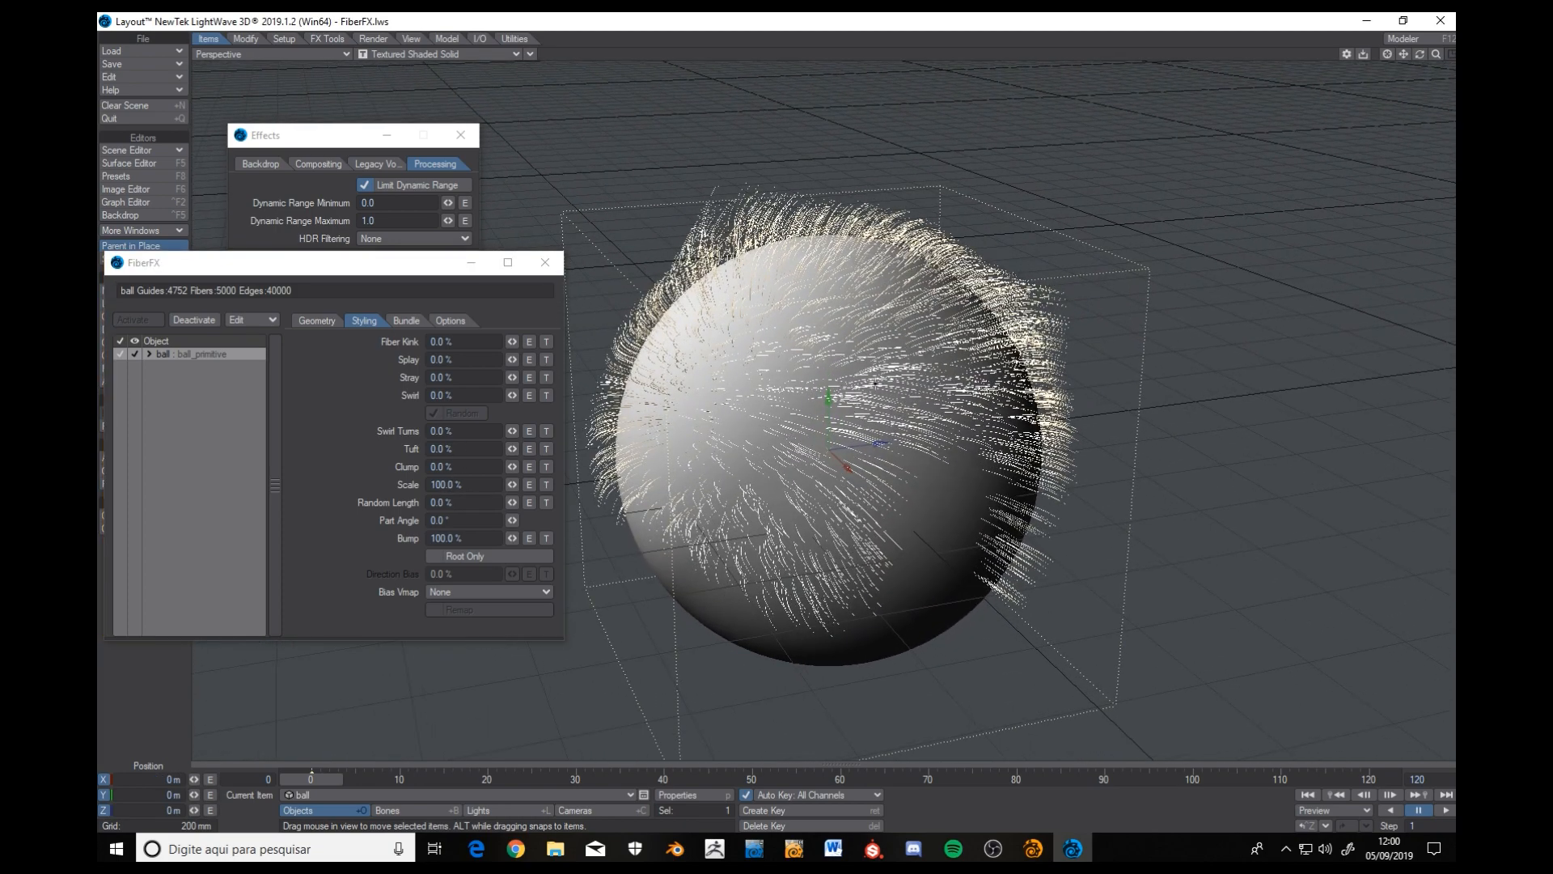
# Try Tuft values of 50%, 100% and 200% on the ball's fibers.
pyautogui.click(470, 450)
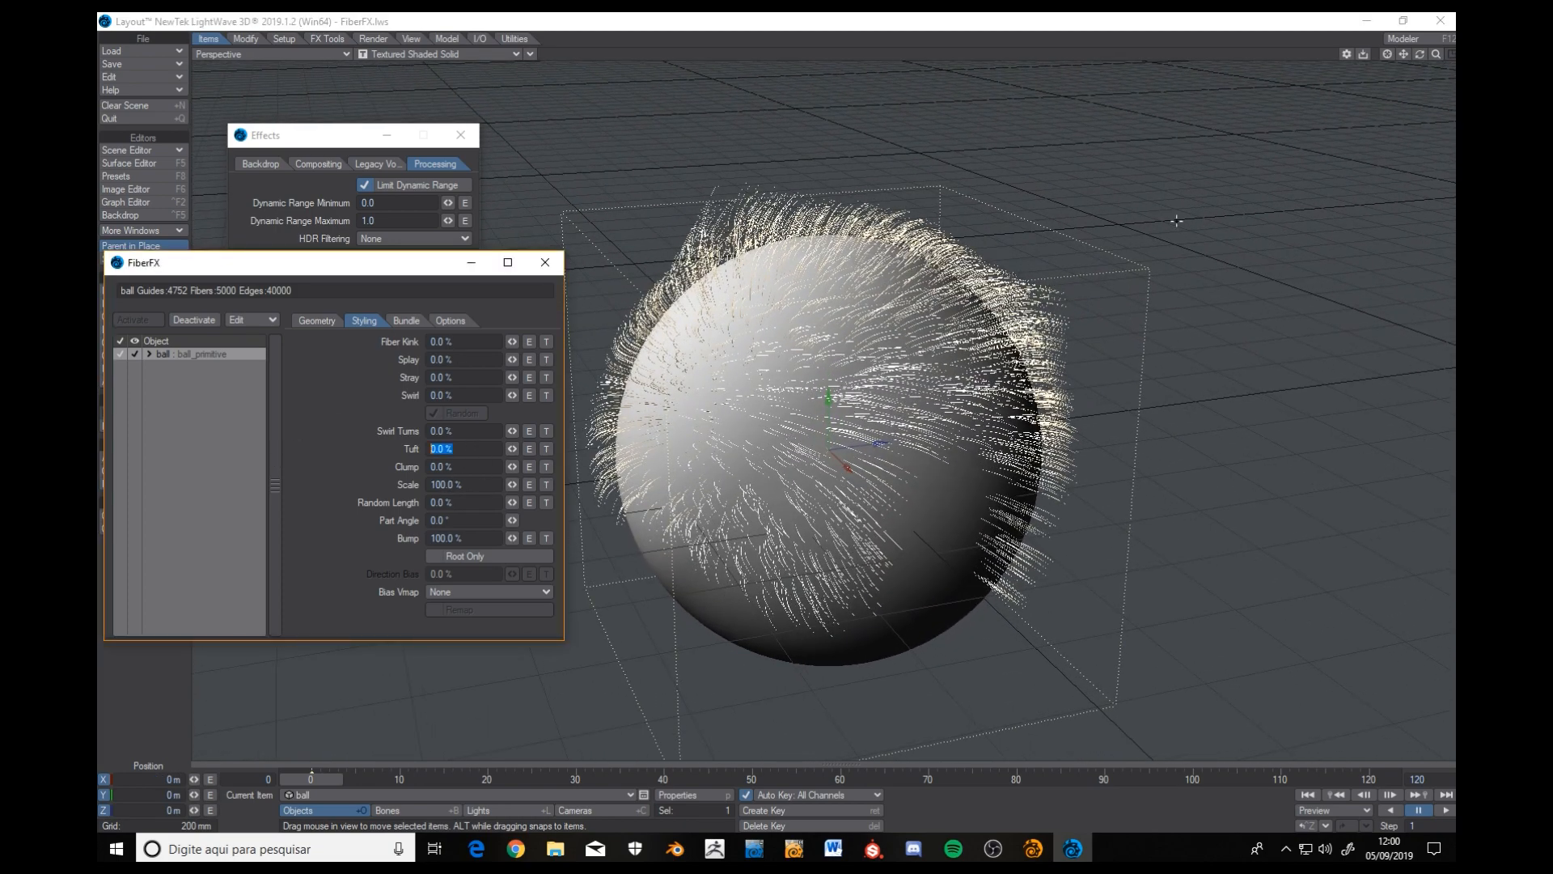
pyautogui.write('50')
pyautogui.press('Tab')
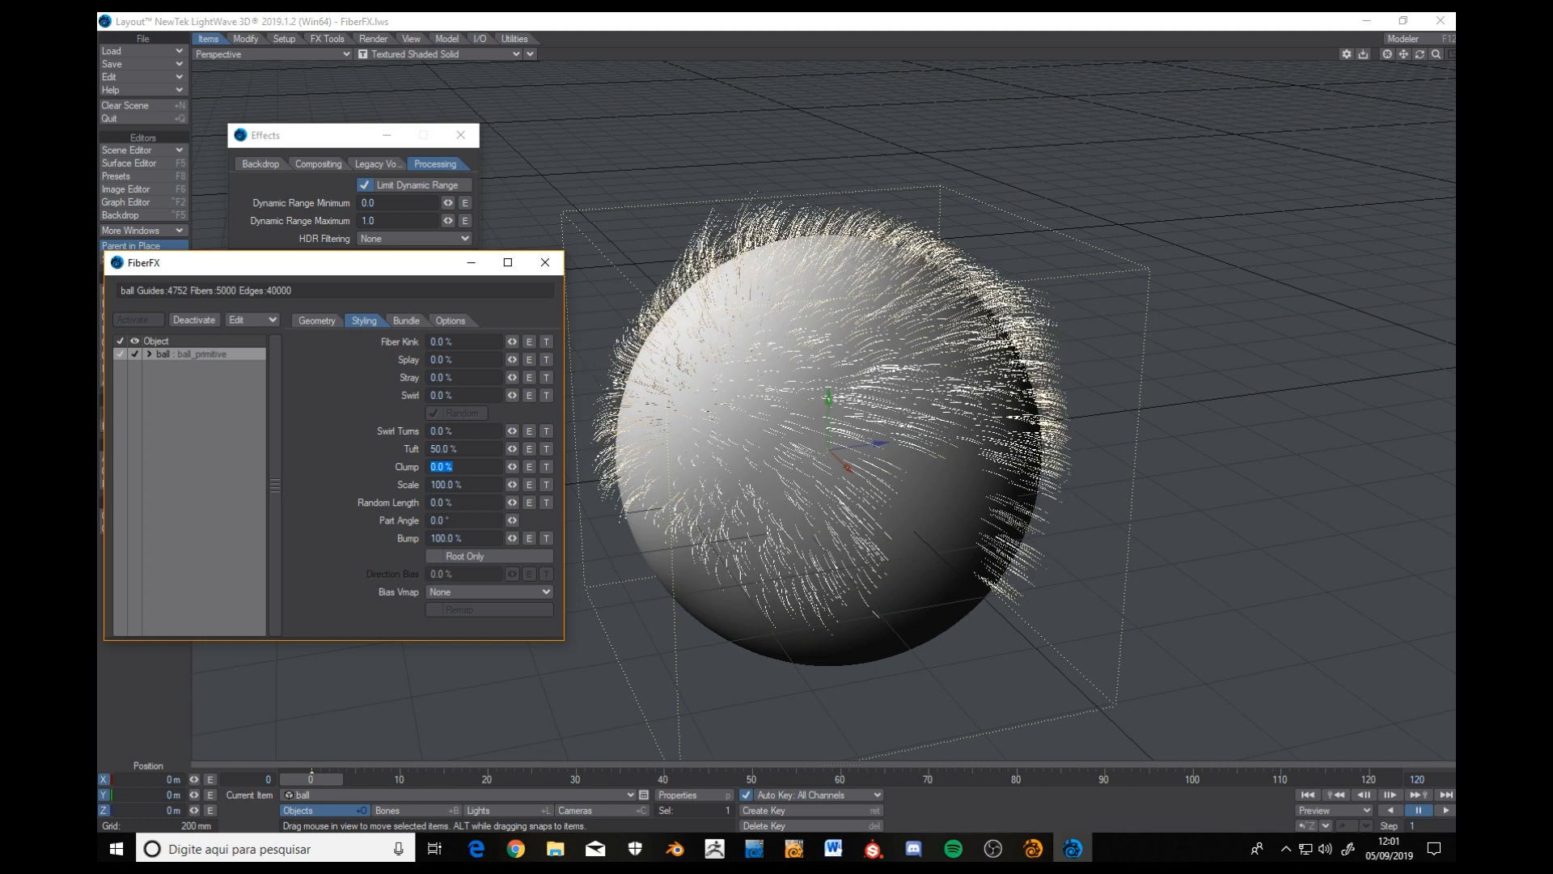
pyautogui.hotkey('shift', 'Tab')
pyautogui.write('100')
pyautogui.press('Tab')
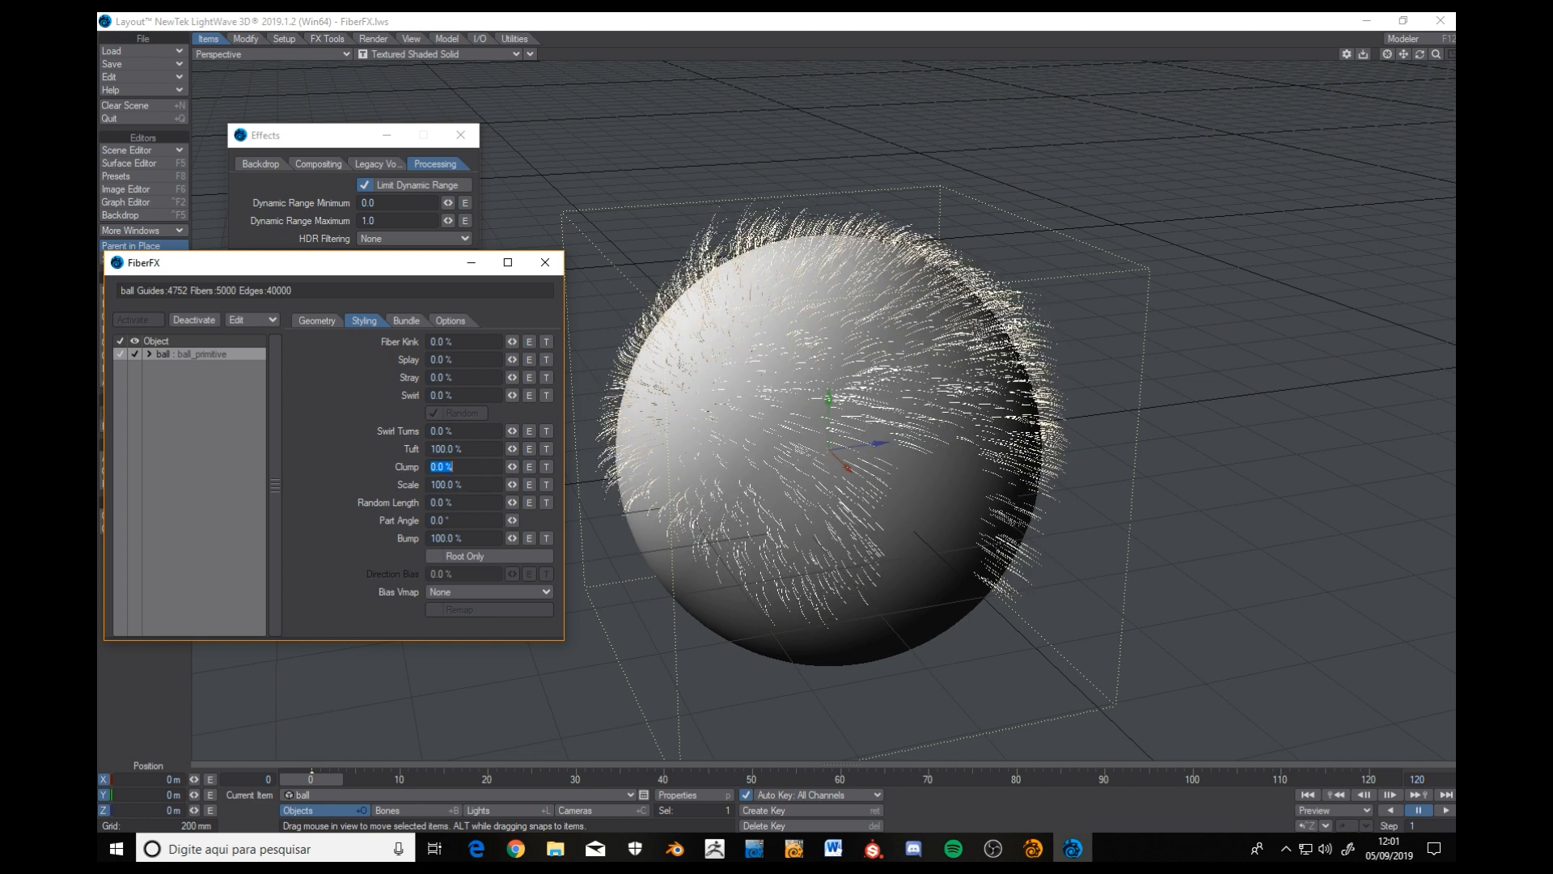
pyautogui.click(453, 448)
pyautogui.write('200')
pyautogui.press('Return')
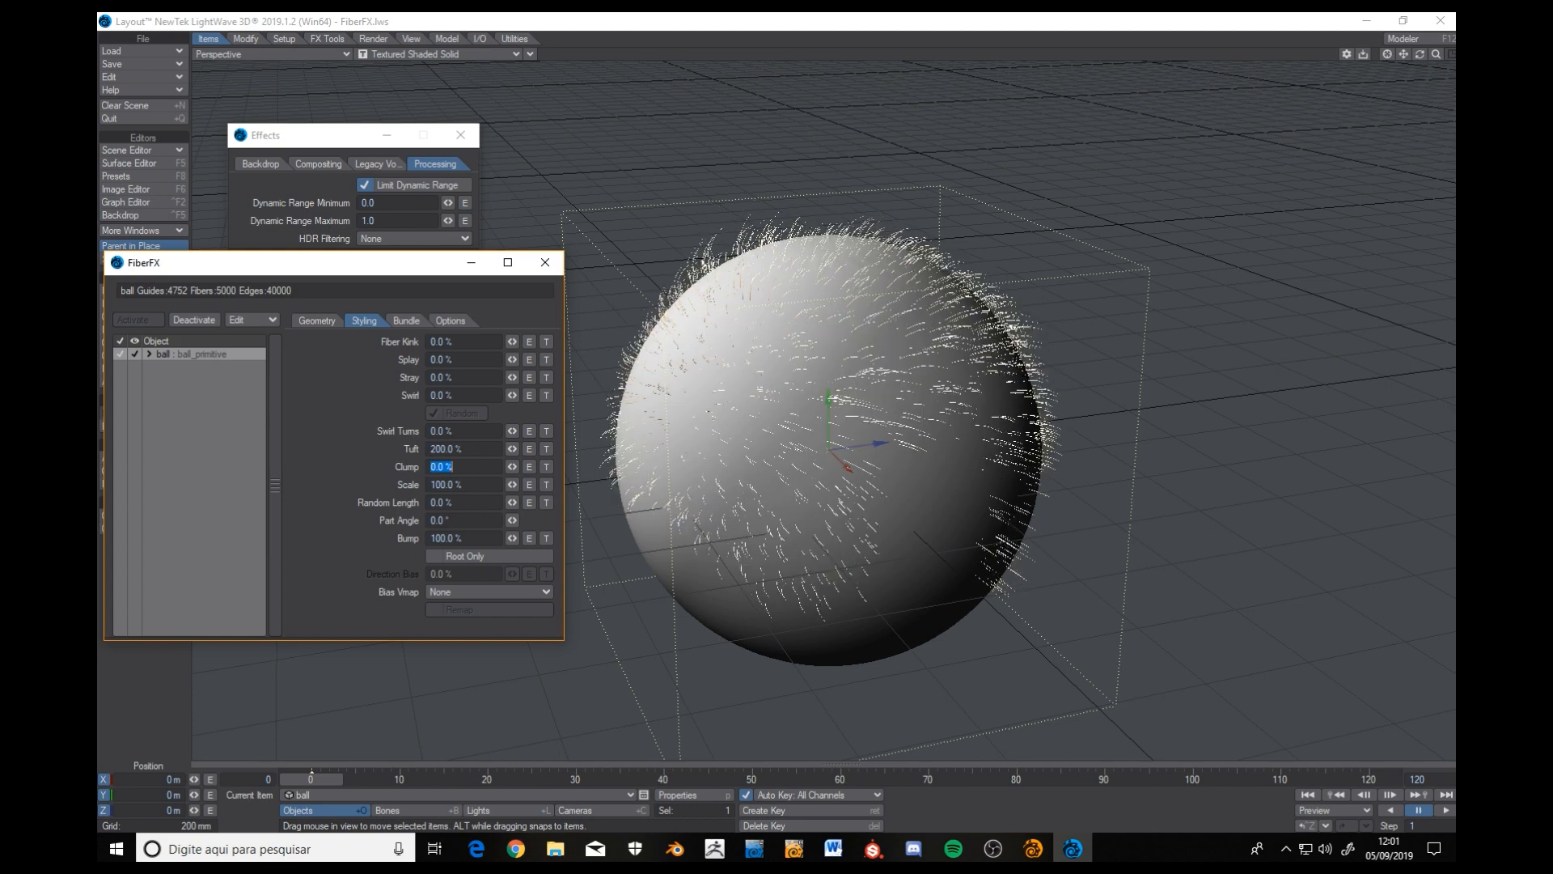
pyautogui.keyDown('alt'); pyautogui.moveTo(890, 492); pyautogui.dragTo(916, 514); pyautogui.keyUp('alt')
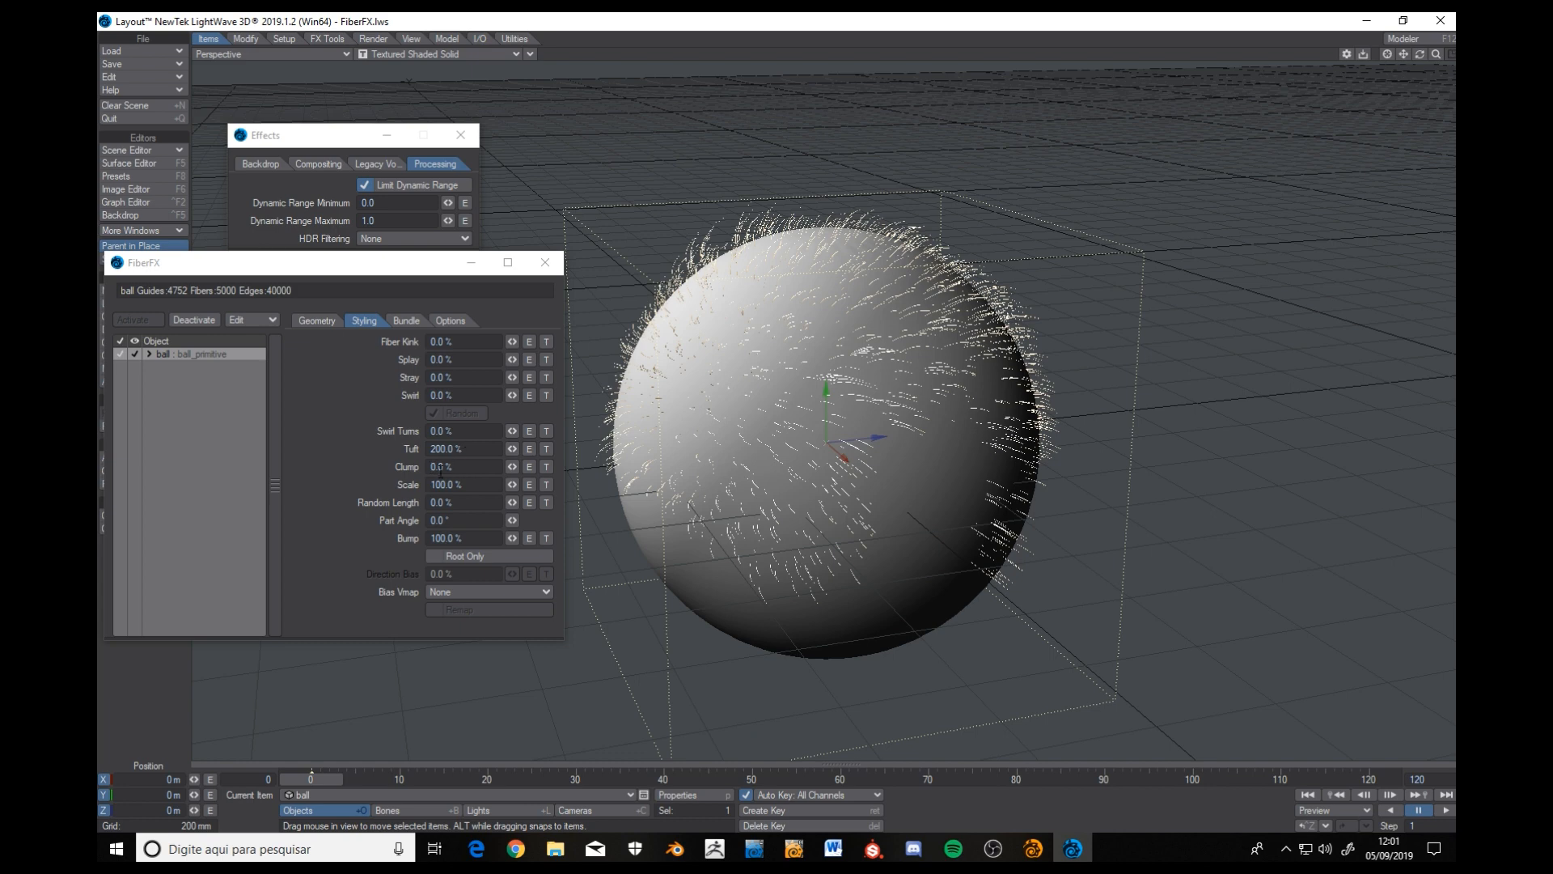
# Reset the ball fibers' Tuft to 0%.
pyautogui.moveTo(472, 445); pyautogui.dragTo(322, 443)
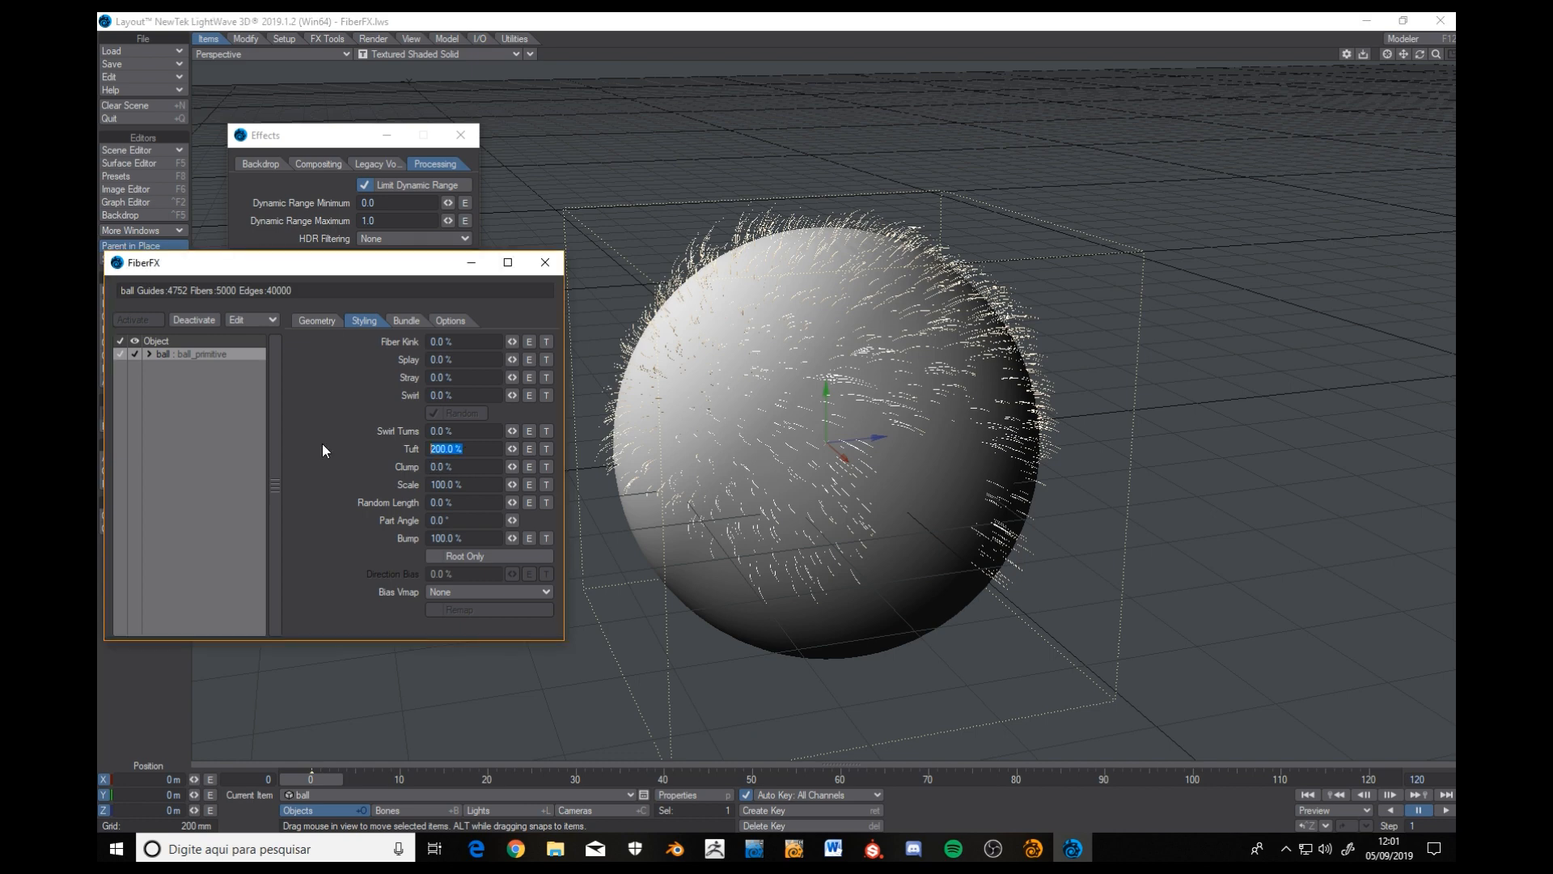
pyautogui.write('0')
pyautogui.press('Tab')
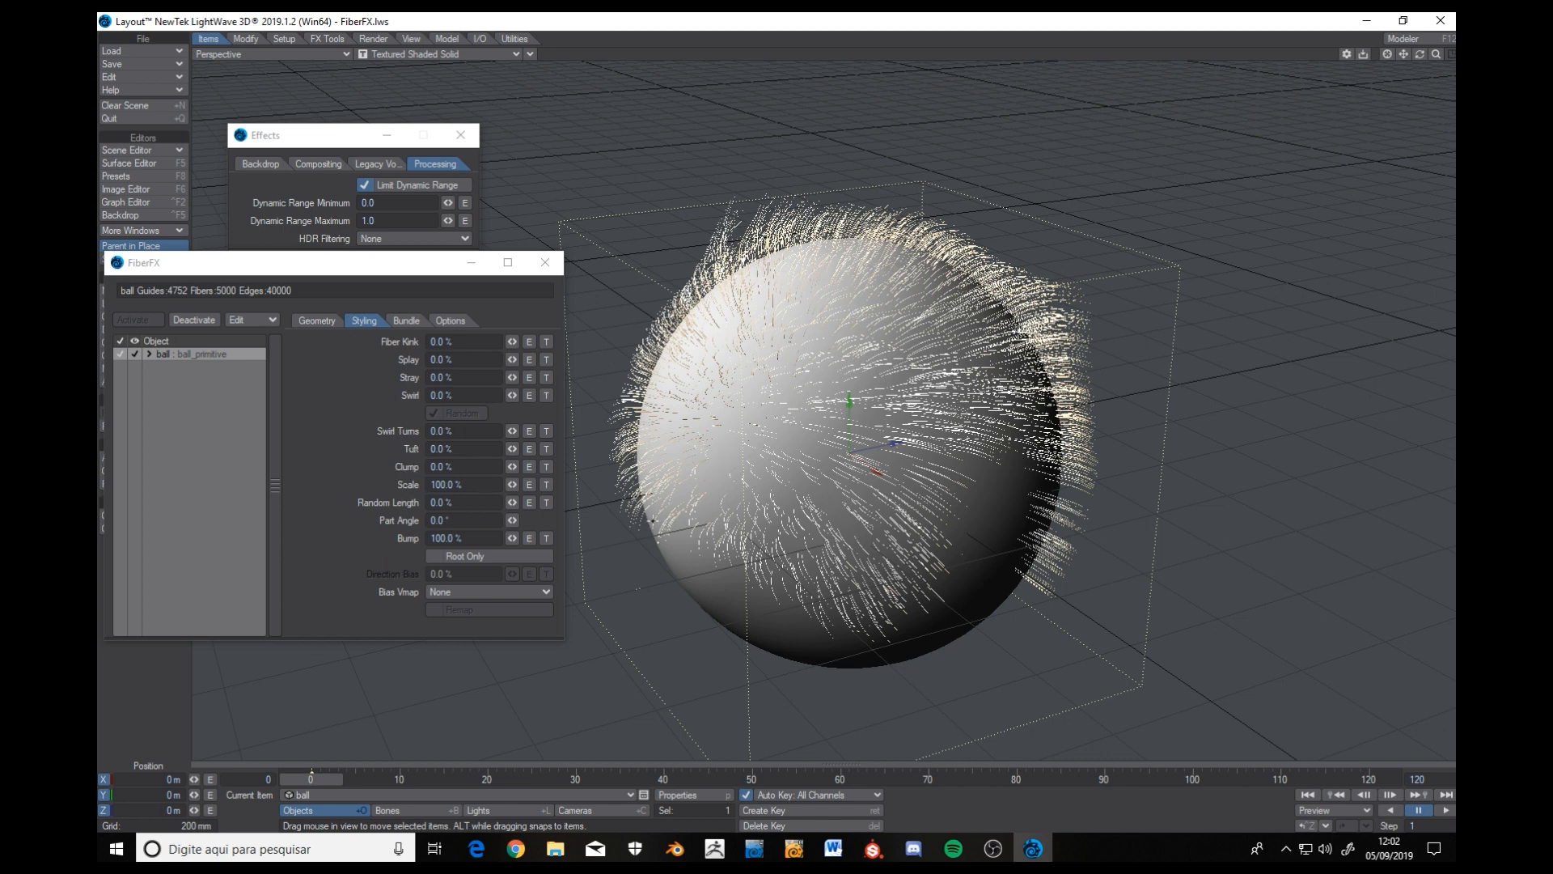
# Change the ball's fiber Style to None in the geometry settings.
pyautogui.scroll(2, 799, 436)
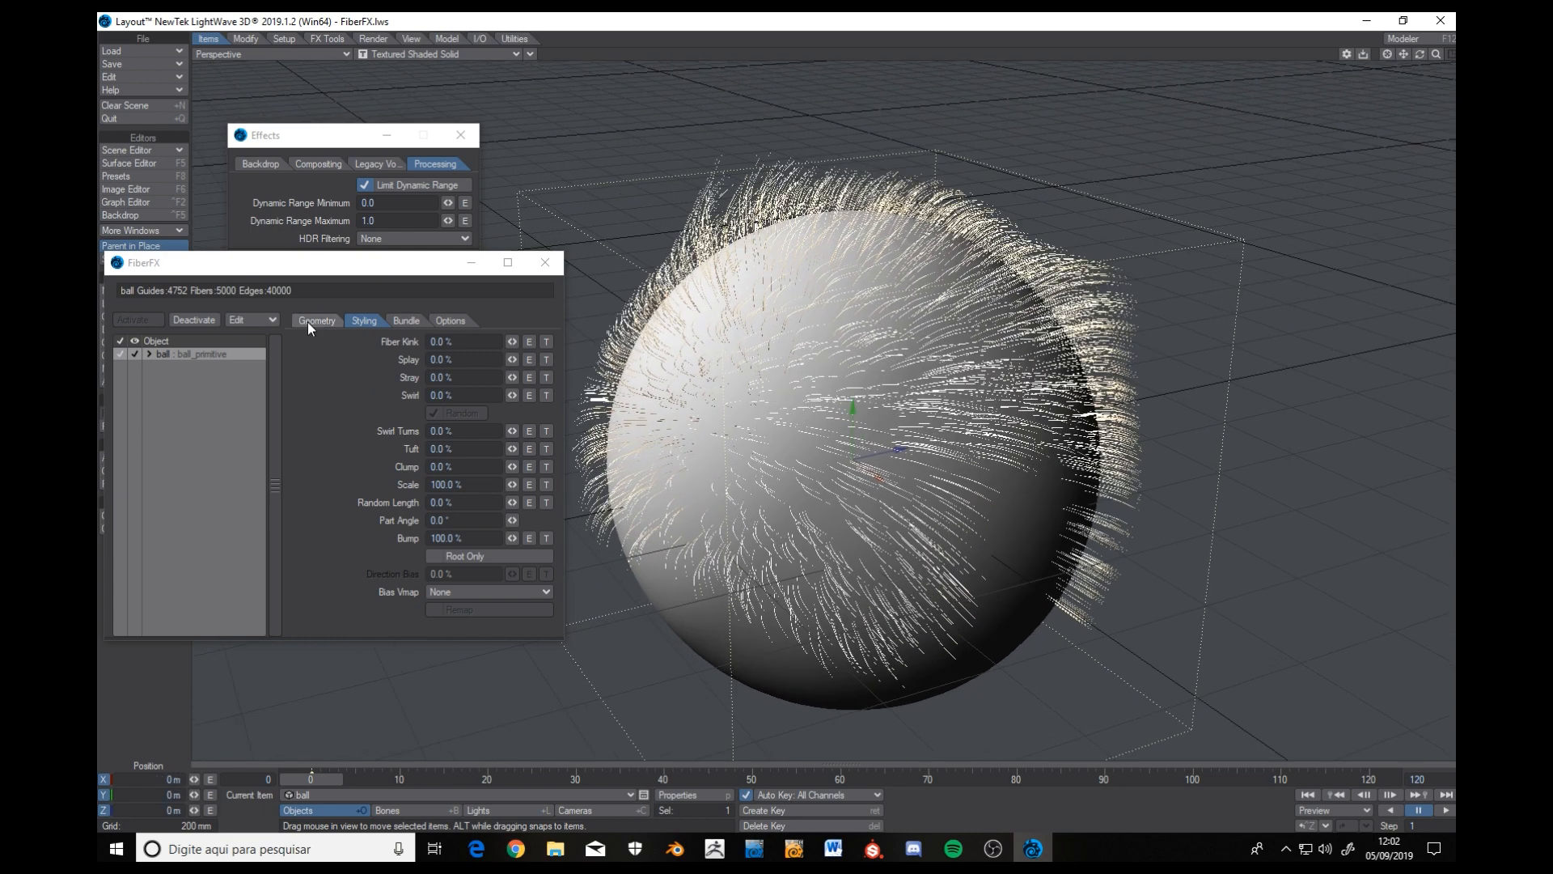
pyautogui.click(313, 321)
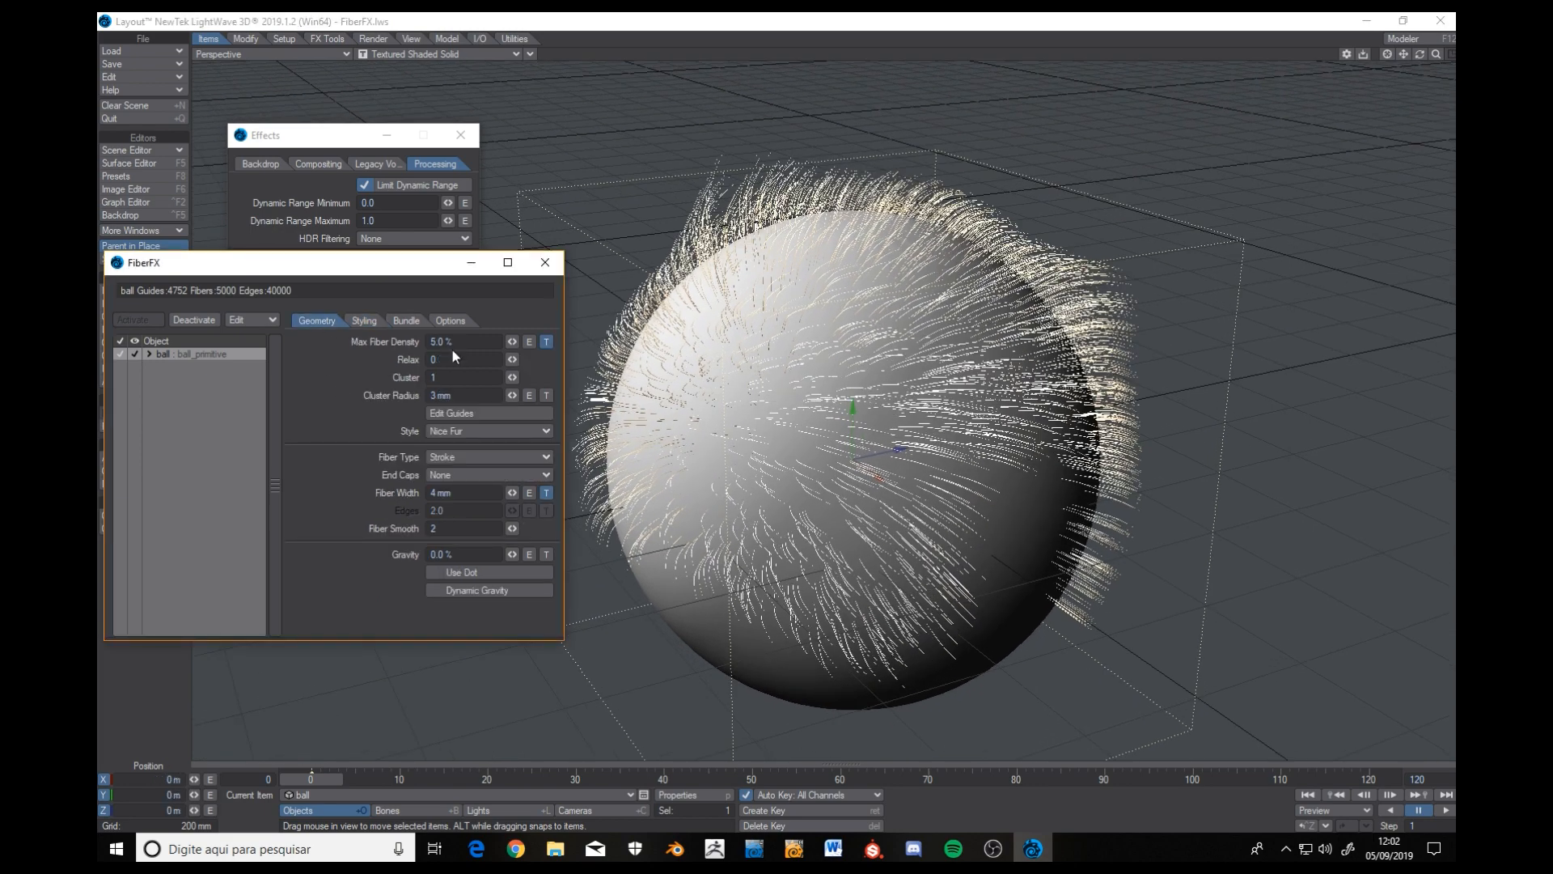
pyautogui.click(479, 430)
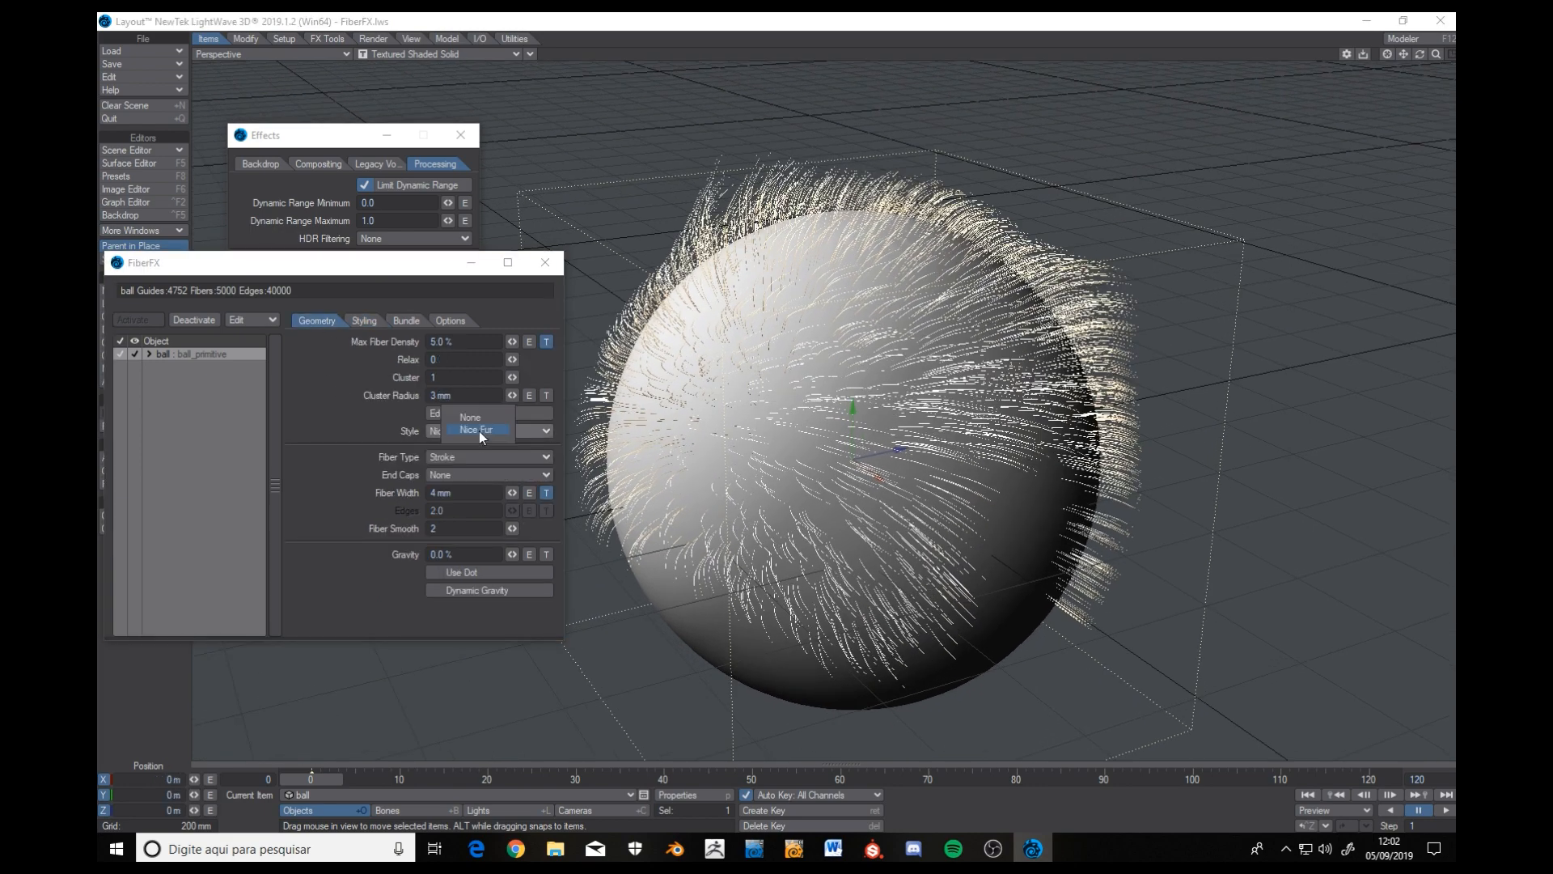
pyautogui.click(476, 418)
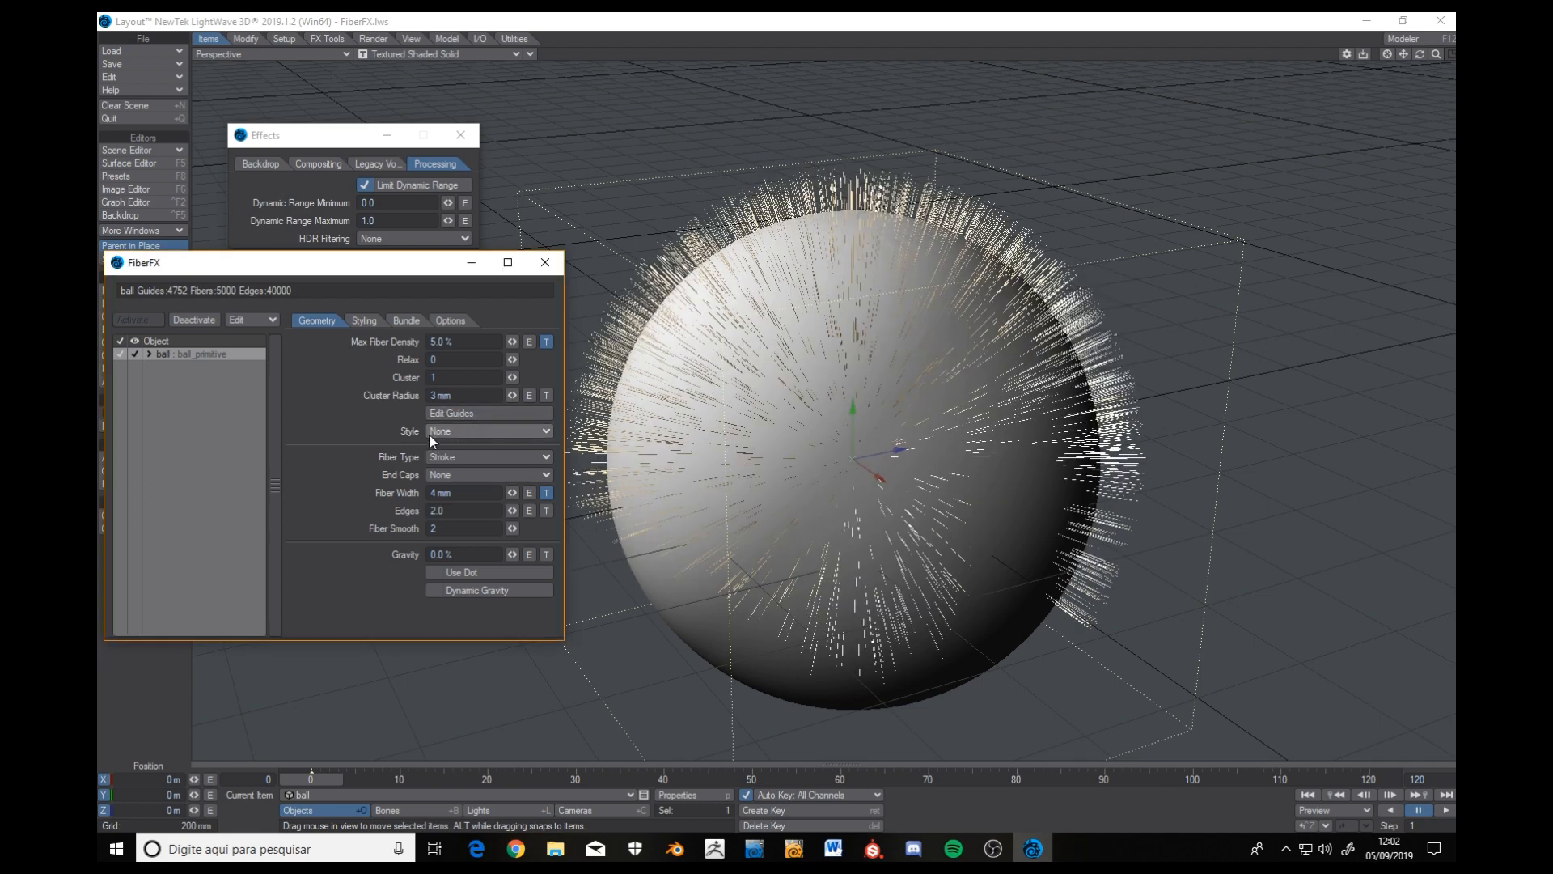
pyautogui.scroll(-3, 845, 448)
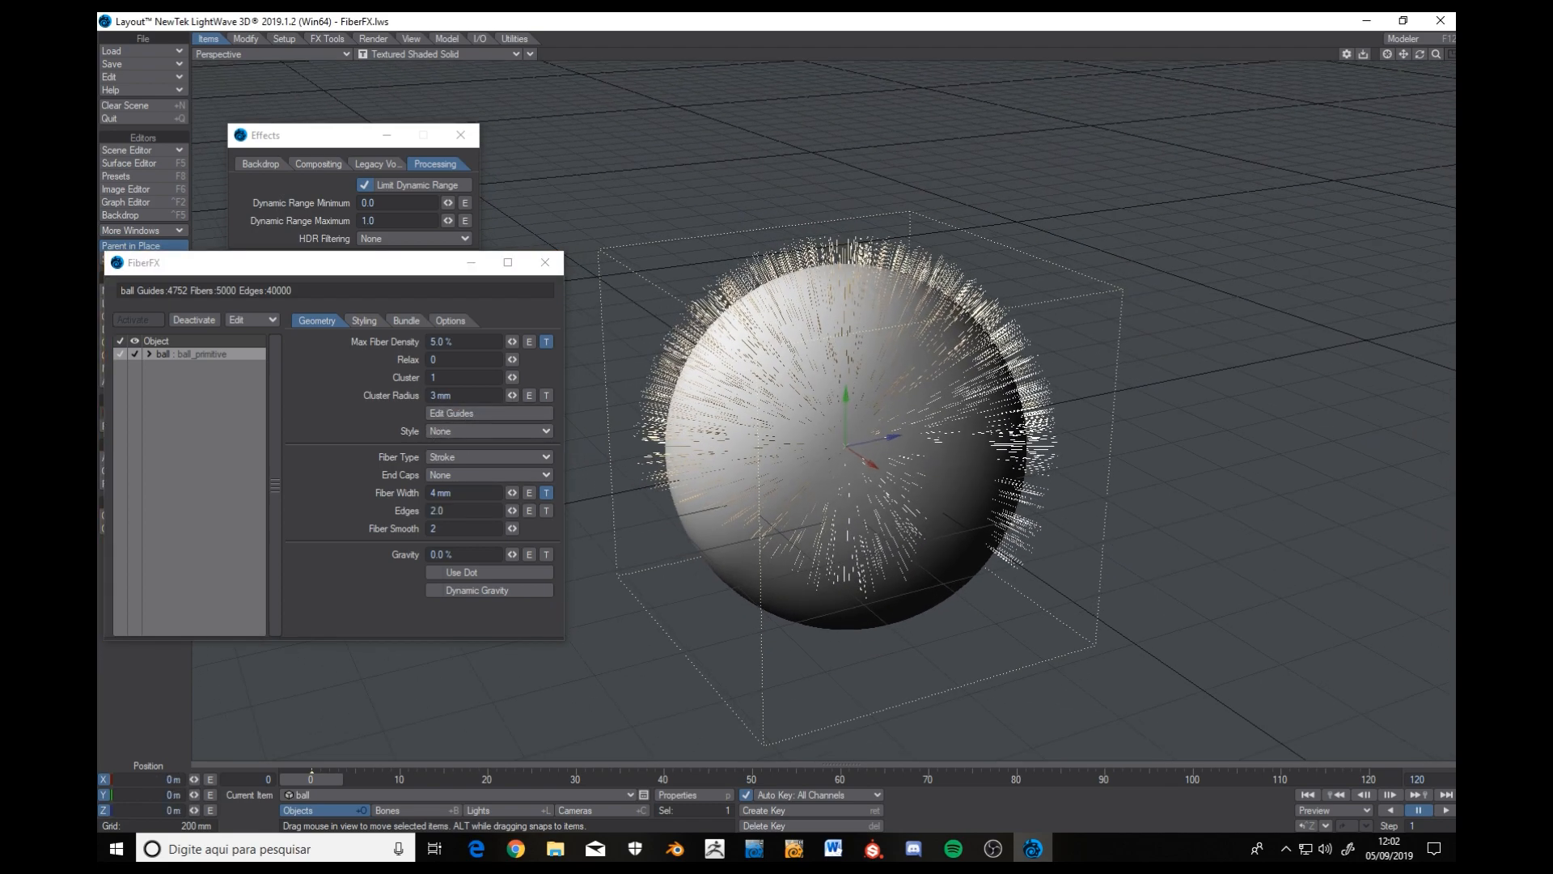
pyautogui.moveTo(845, 449)
pyautogui.keyDown('alt'); pyautogui.mouseDown()
pyautogui.moveTo(851, 397)
pyautogui.moveTo(834, 409)
pyautogui.moveTo(874, 449)
pyautogui.moveTo(863, 441)
pyautogui.mouseUp(); pyautogui.keyUp('alt')
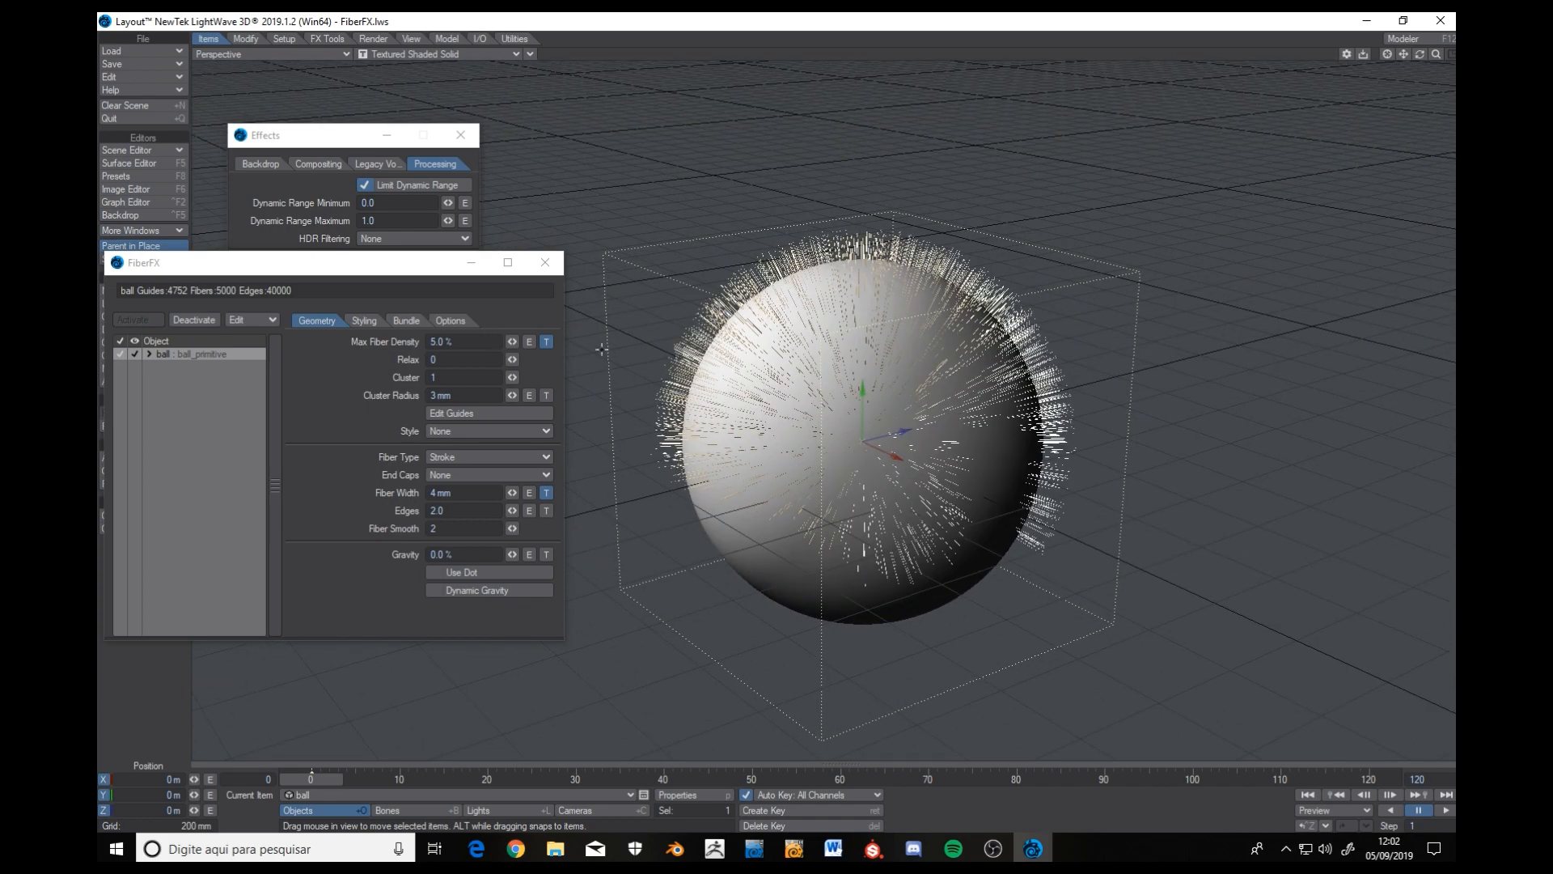
# Disable the Fur Map_1.jpg layer in the texture of the ball's Max Fiber Density and close its texture editor.
pyautogui.click(547, 342)
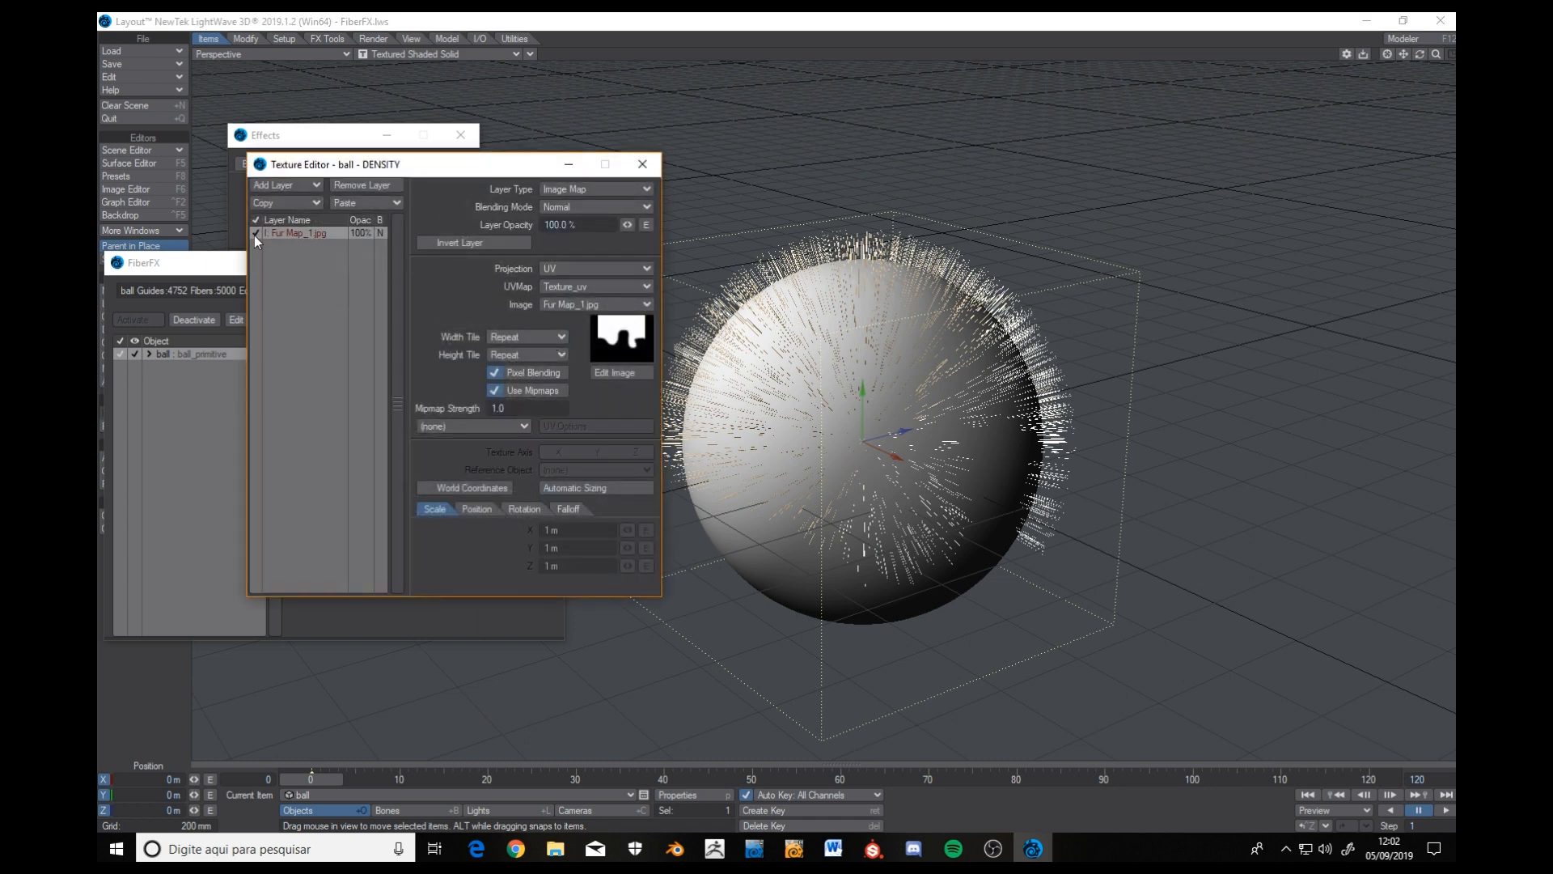
pyautogui.click(255, 234)
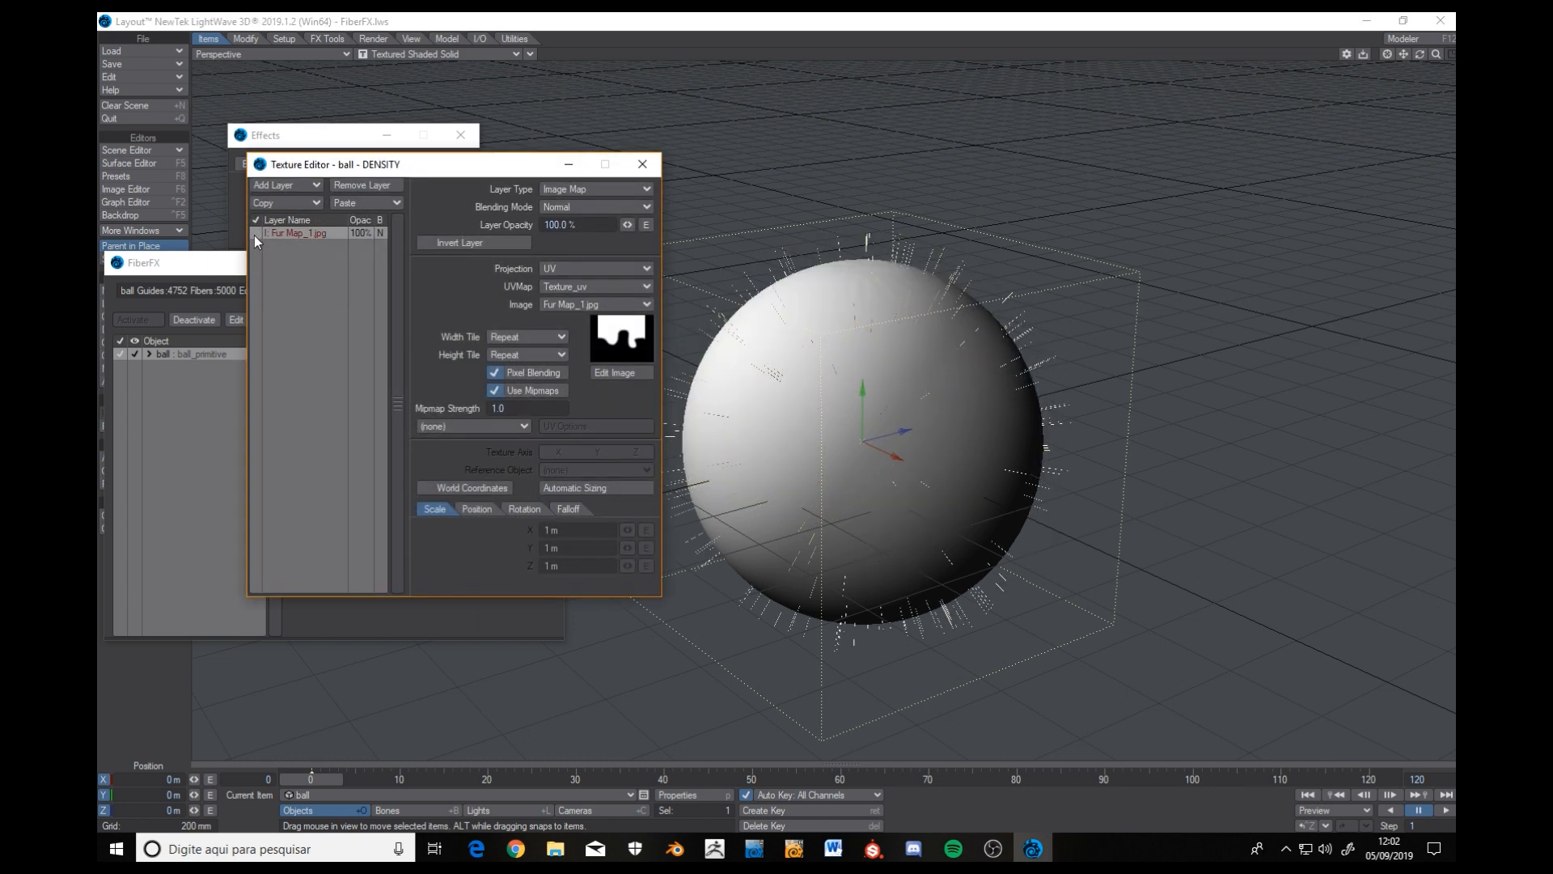
pyautogui.click(642, 165)
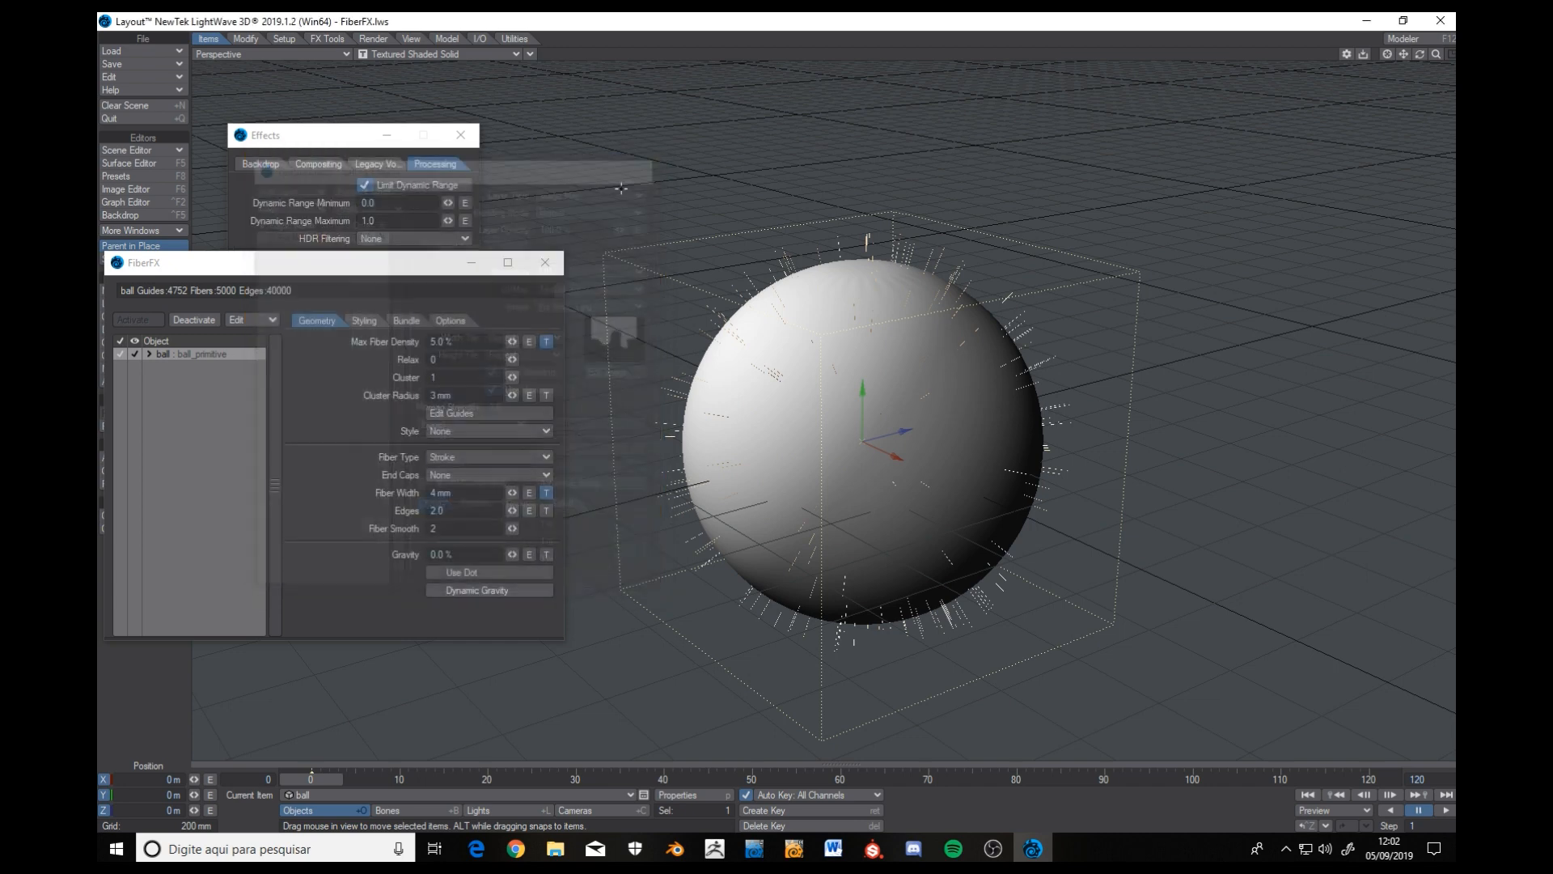
# Set the ball's Max Fiber Density to 100%.
pyautogui.click(477, 340)
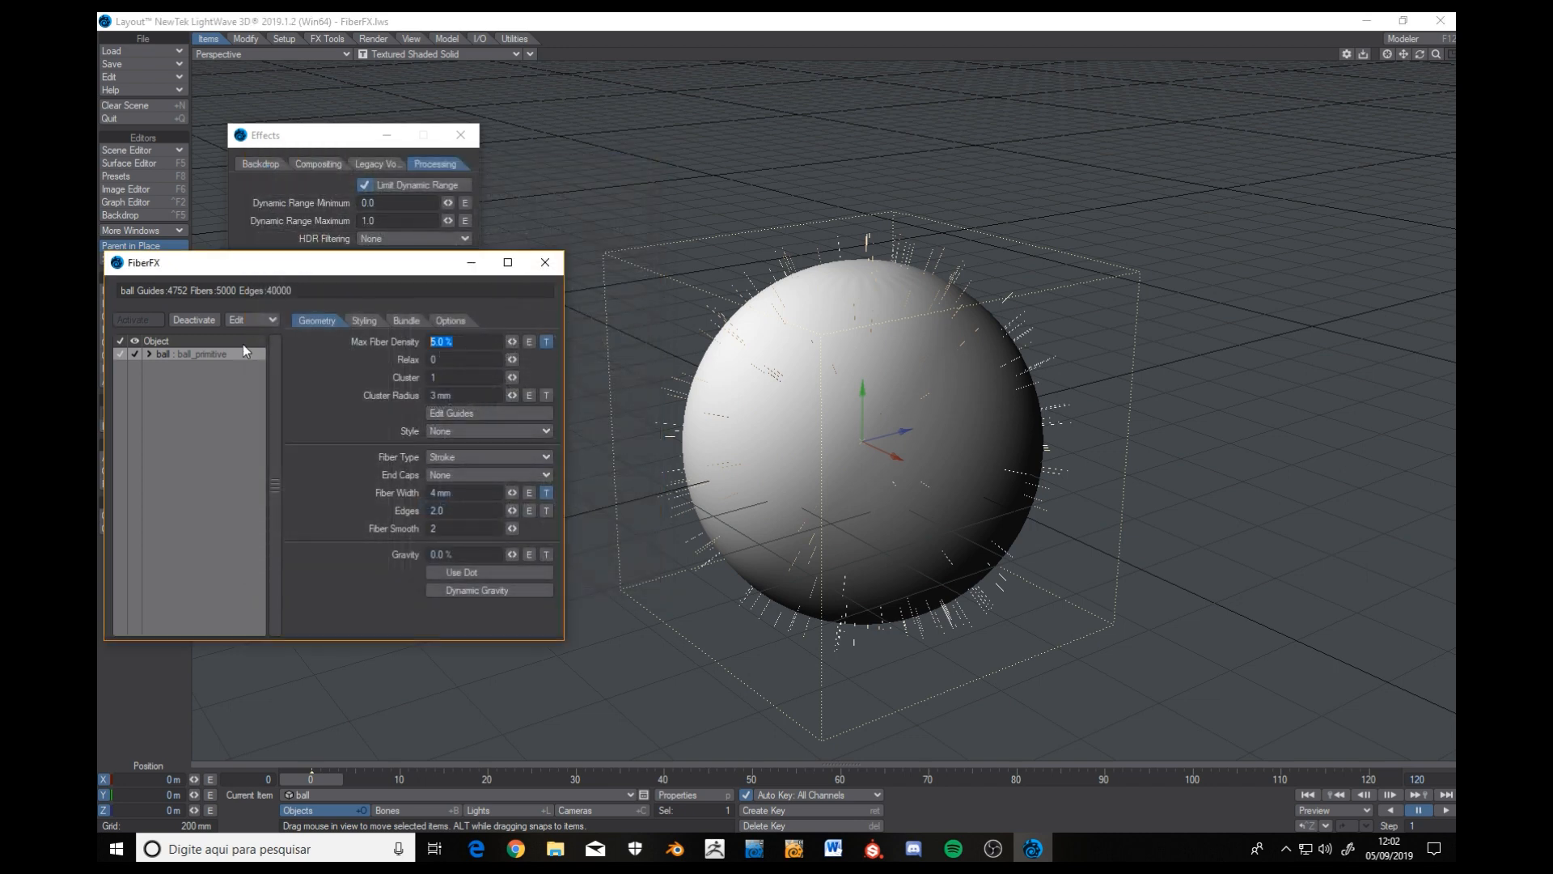
pyautogui.write('100')
pyautogui.press('Tab')
pyautogui.keyDown('alt'); pyautogui.moveTo(628, 245); pyautogui.dragTo(657, 261); pyautogui.keyUp('alt')
# Try Clump values of 50% and 100% in the fiber styling and inspect the fur up close.
pyautogui.click(365, 321)
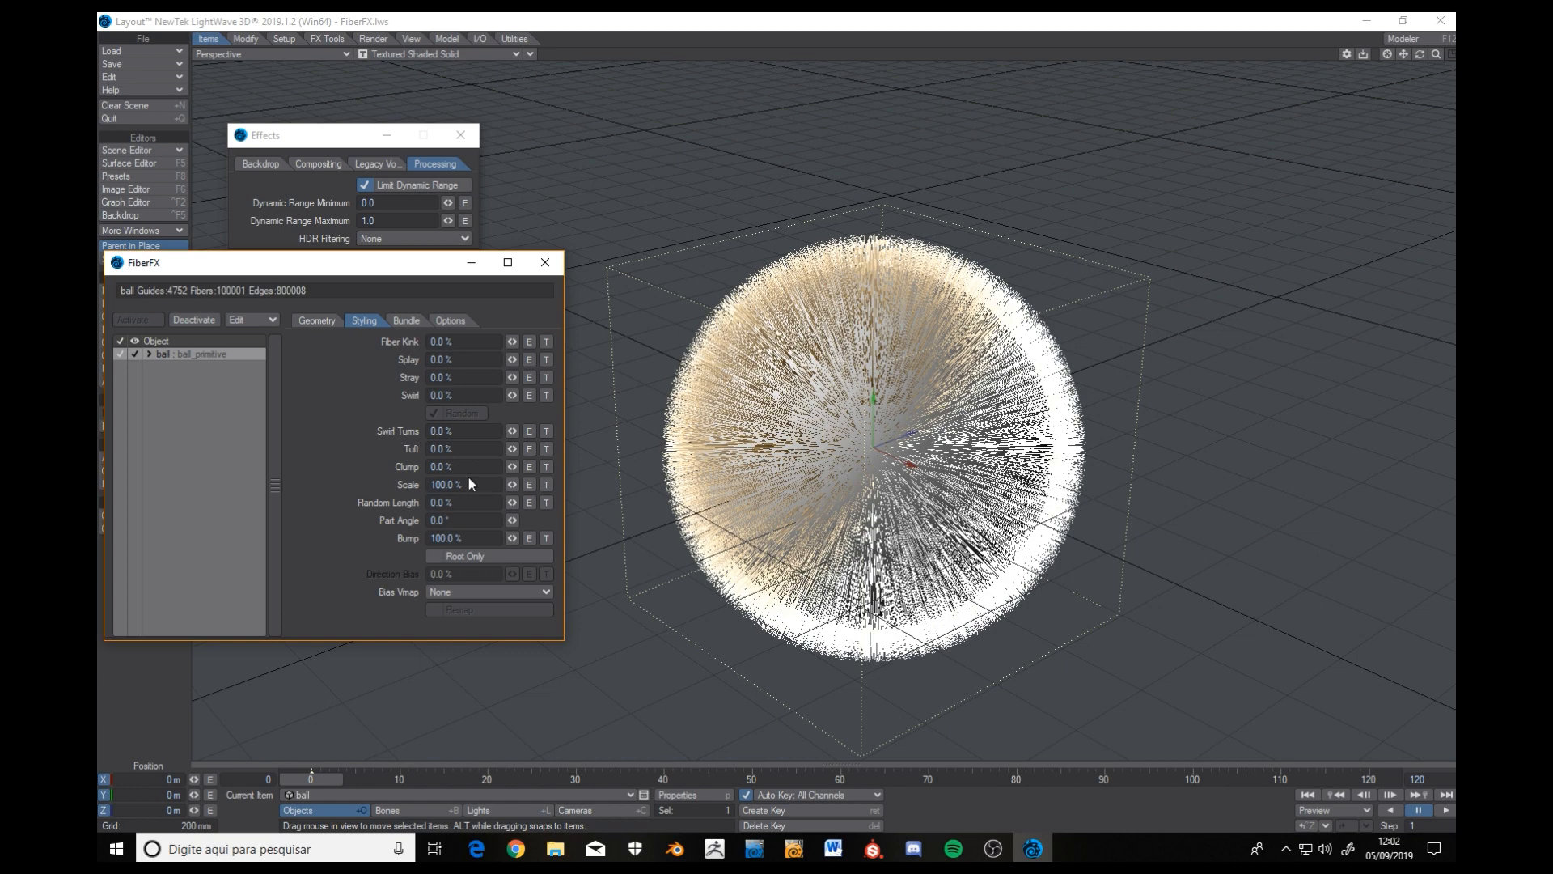
pyautogui.keyDown('ctrl'); pyautogui.keyDown('alt'); pyautogui.moveTo(879, 456); pyautogui.dragTo(921, 456); pyautogui.keyUp('alt'); pyautogui.keyUp('ctrl')
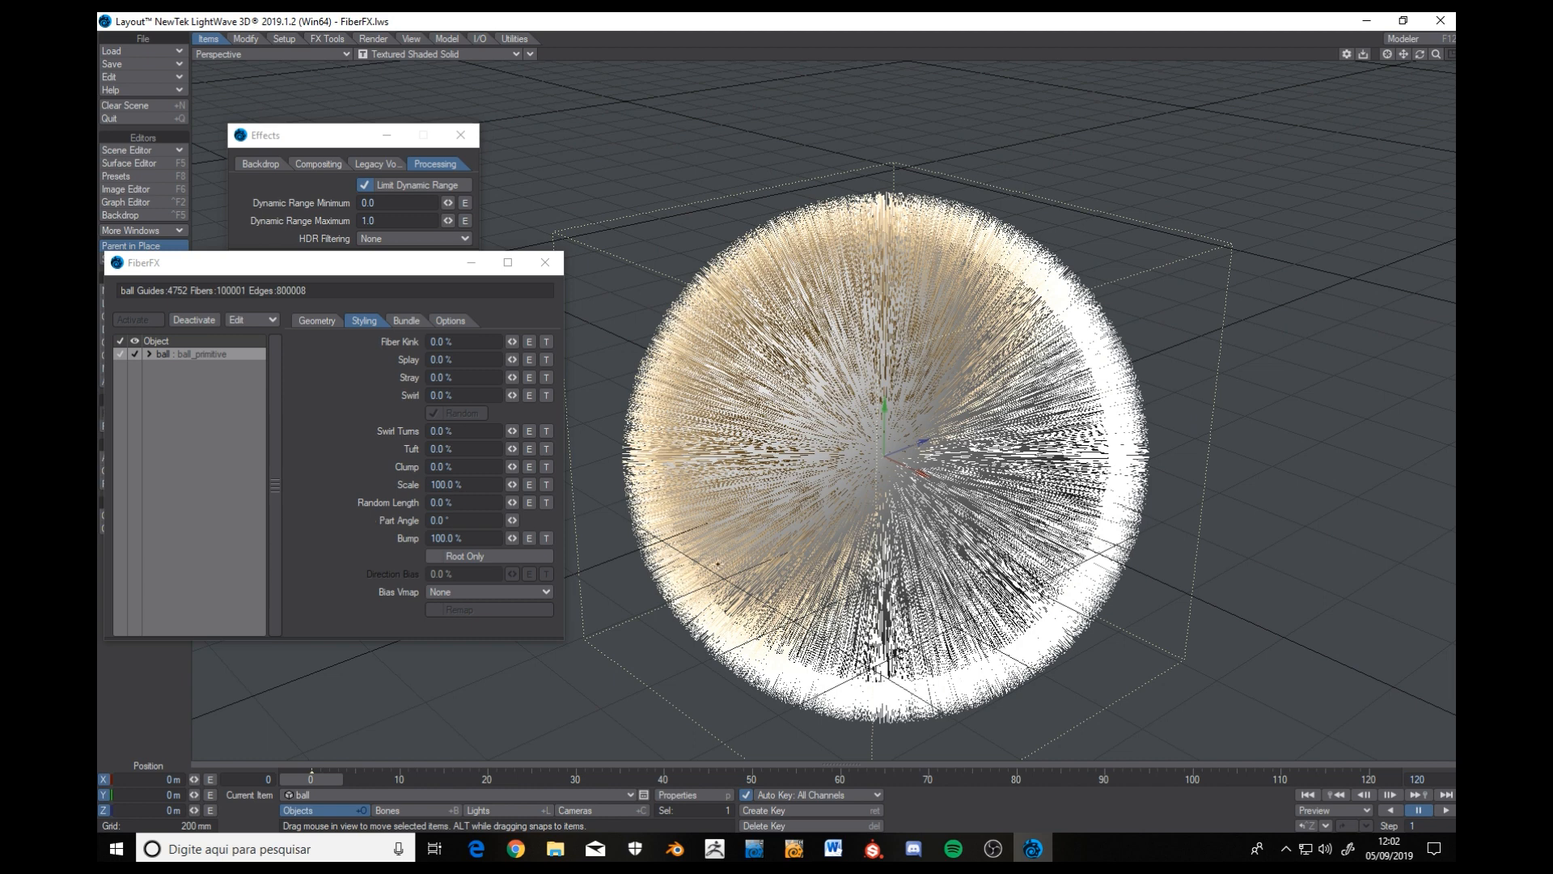
pyautogui.click(459, 470)
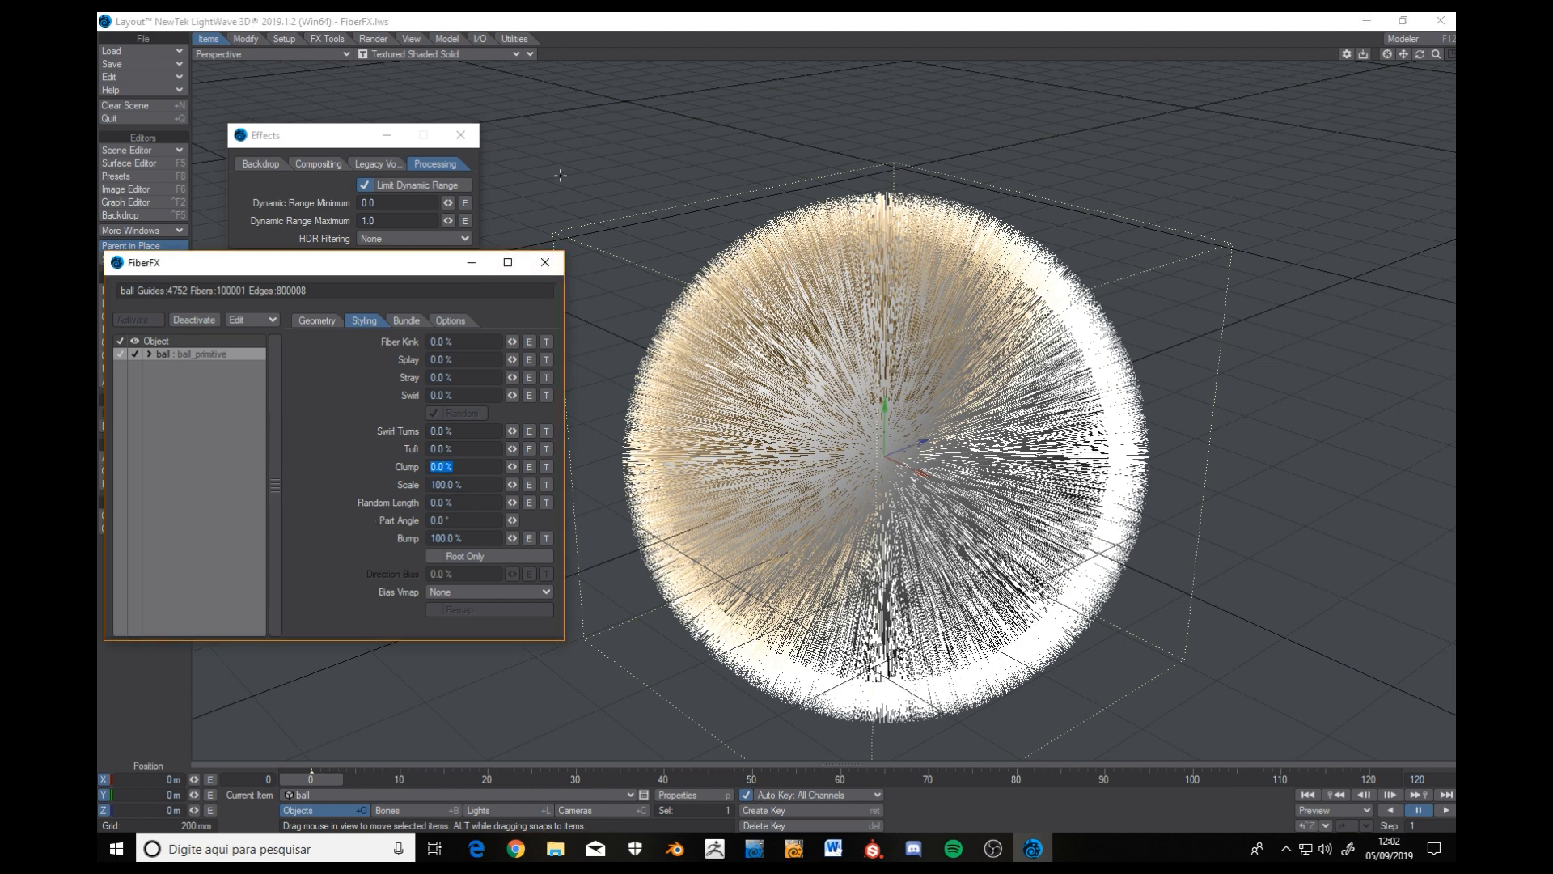
pyautogui.write('50')
pyautogui.press('Tab')
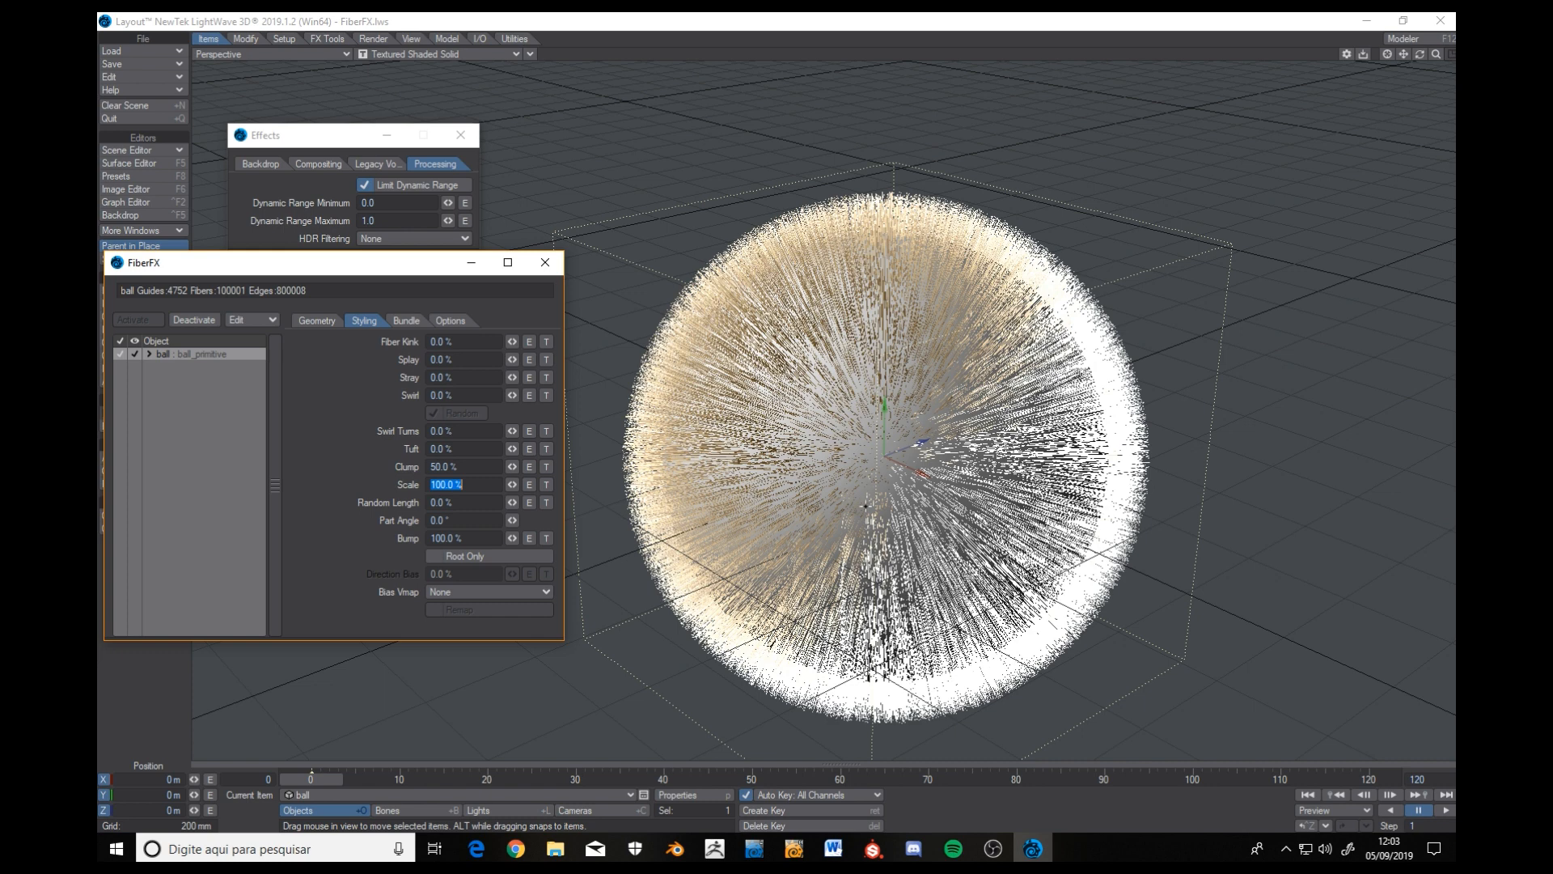
pyautogui.click(484, 467)
pyautogui.write('100')
pyautogui.press('Tab')
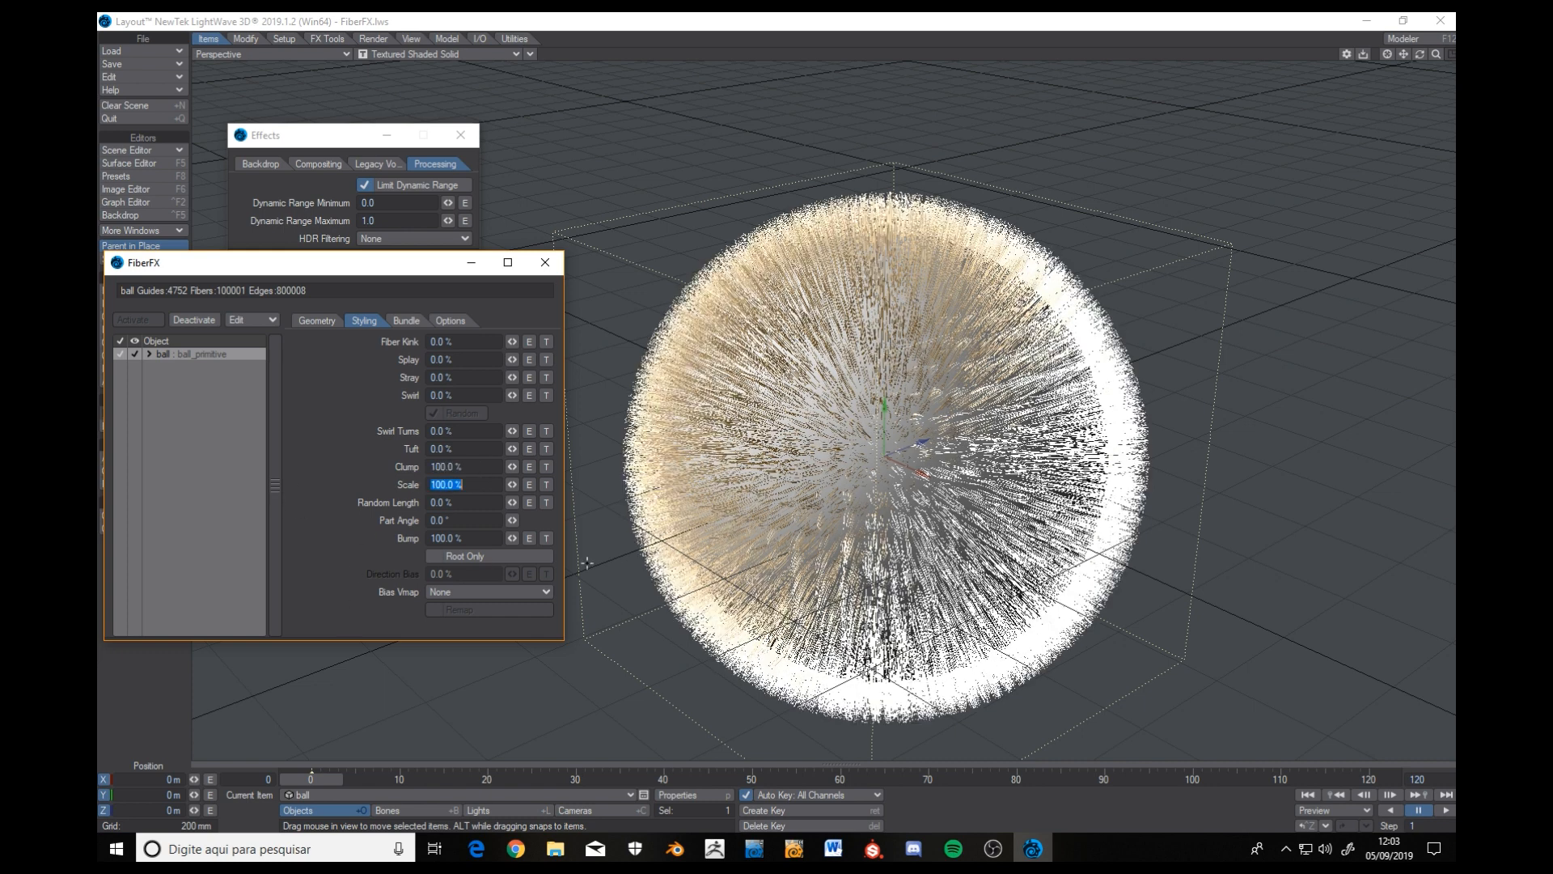
pyautogui.moveTo(1436, 54); pyautogui.dragTo(1452, 54)
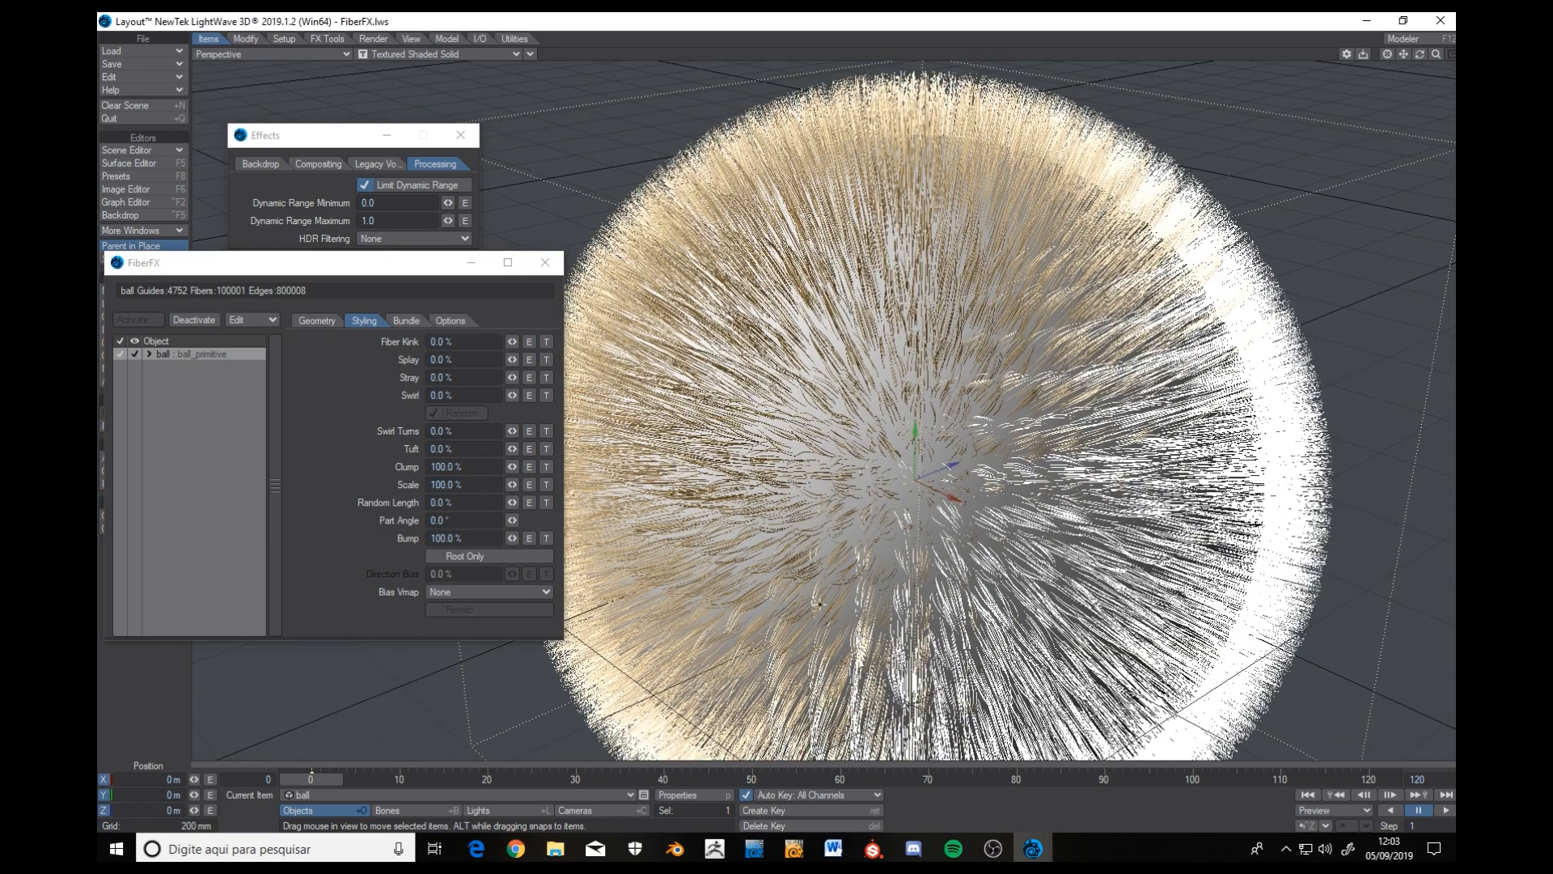
pyautogui.keyDown('alt'); pyautogui.moveTo(890, 549); pyautogui.dragTo(872, 534); pyautogui.keyUp('alt')
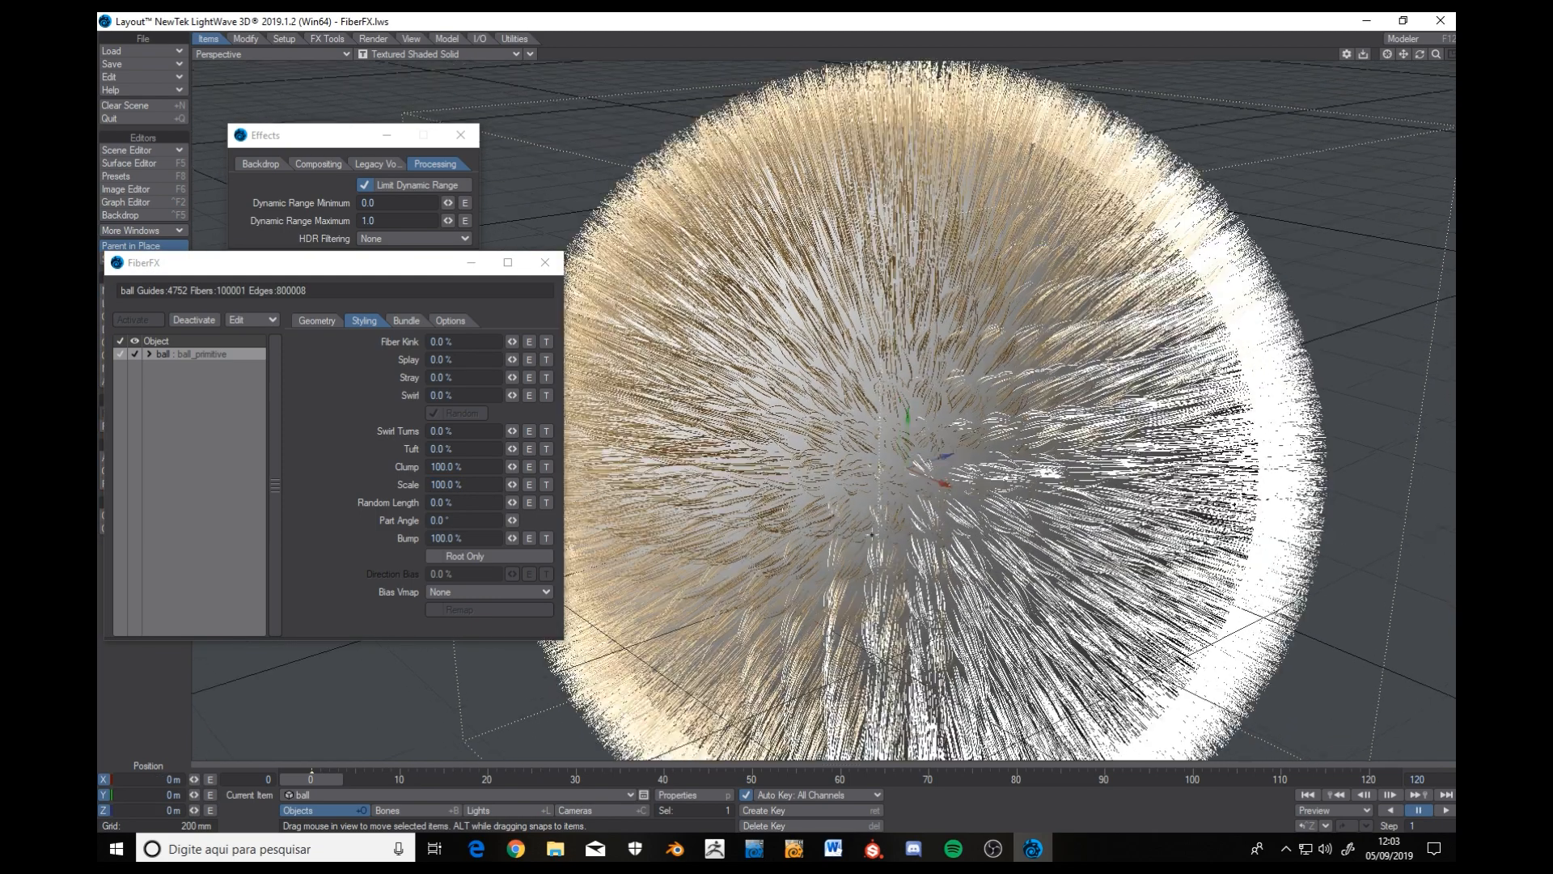
# Set the ball's Max Fiber Density to 50%.
pyautogui.click(317, 320)
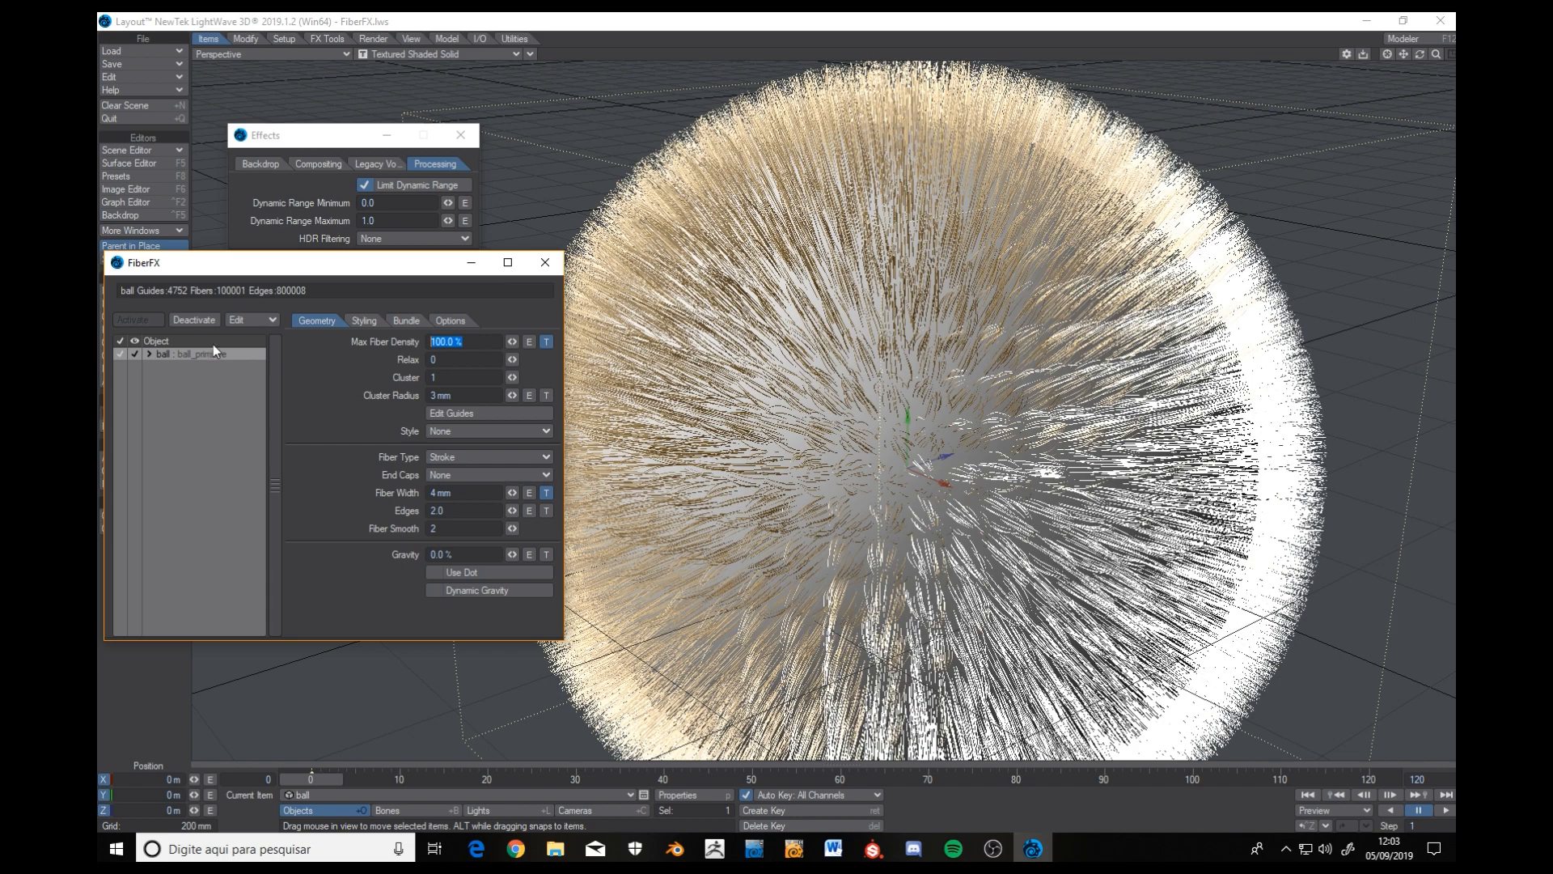
pyautogui.write('50')
pyautogui.press('Return')
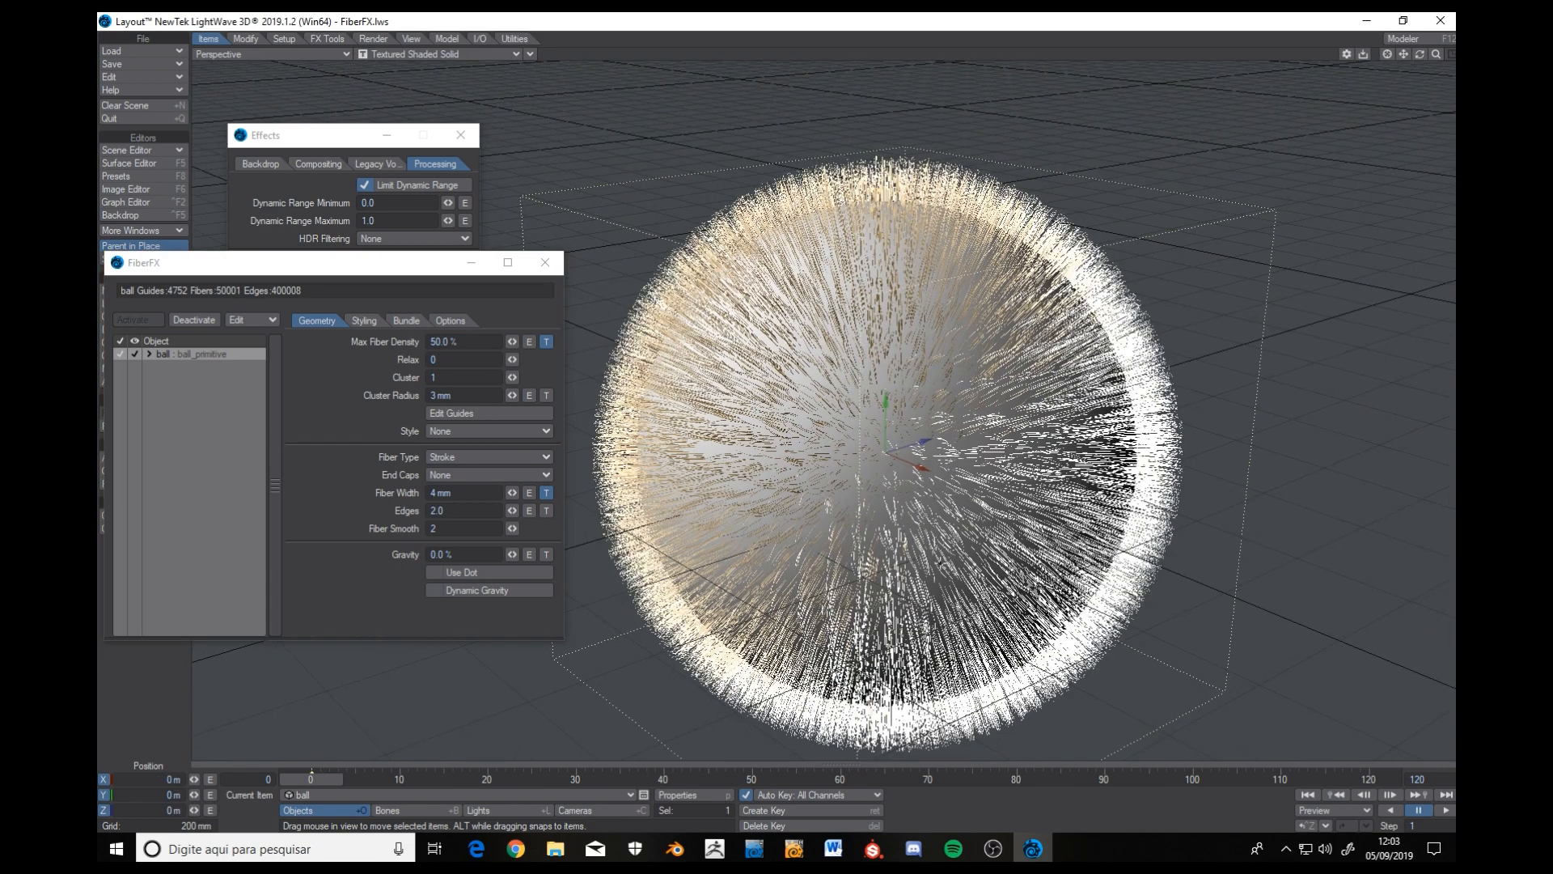
pyautogui.keyDown('alt'); pyautogui.moveTo(631, 508); pyautogui.dragTo(623, 543); pyautogui.keyUp('alt')
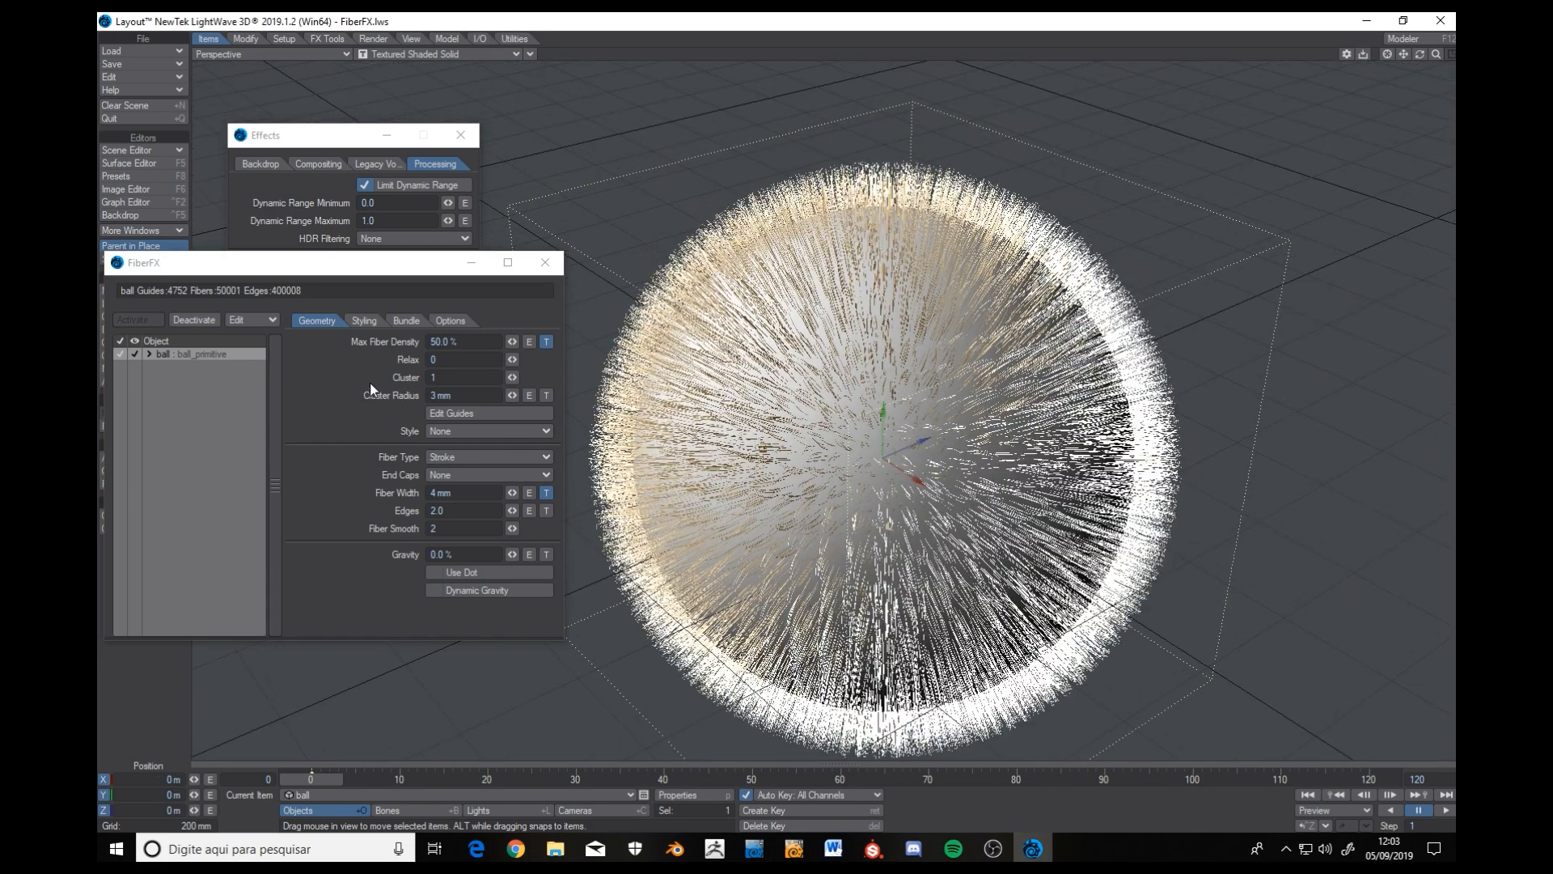
# Try a fiber Scale of 200% in the styling settings and return it to 100%.
pyautogui.click(363, 321)
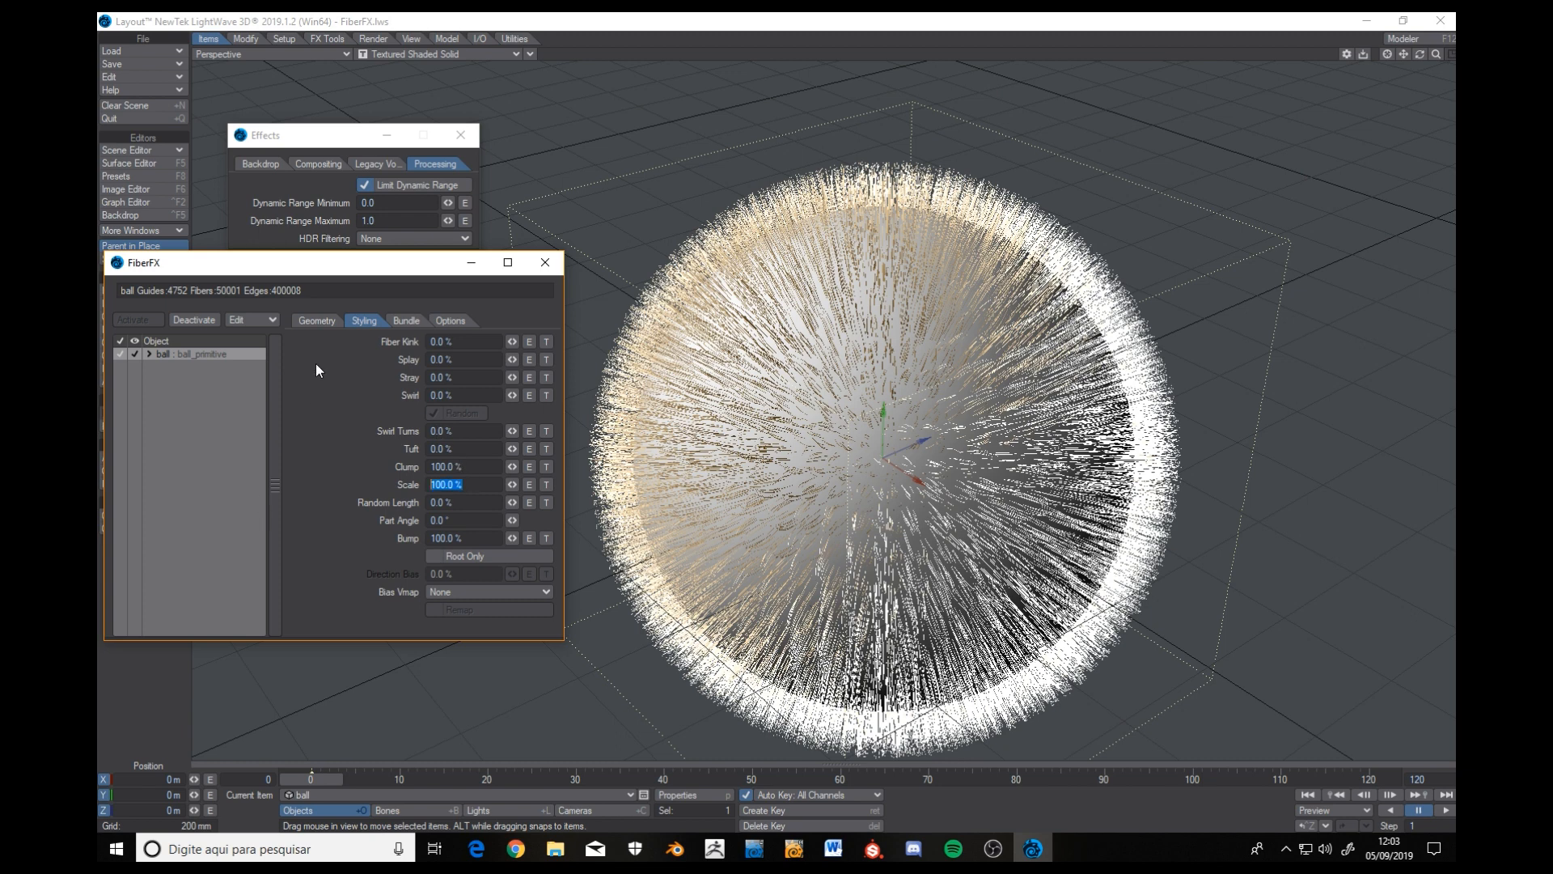
pyautogui.write('200')
pyautogui.press('Tab')
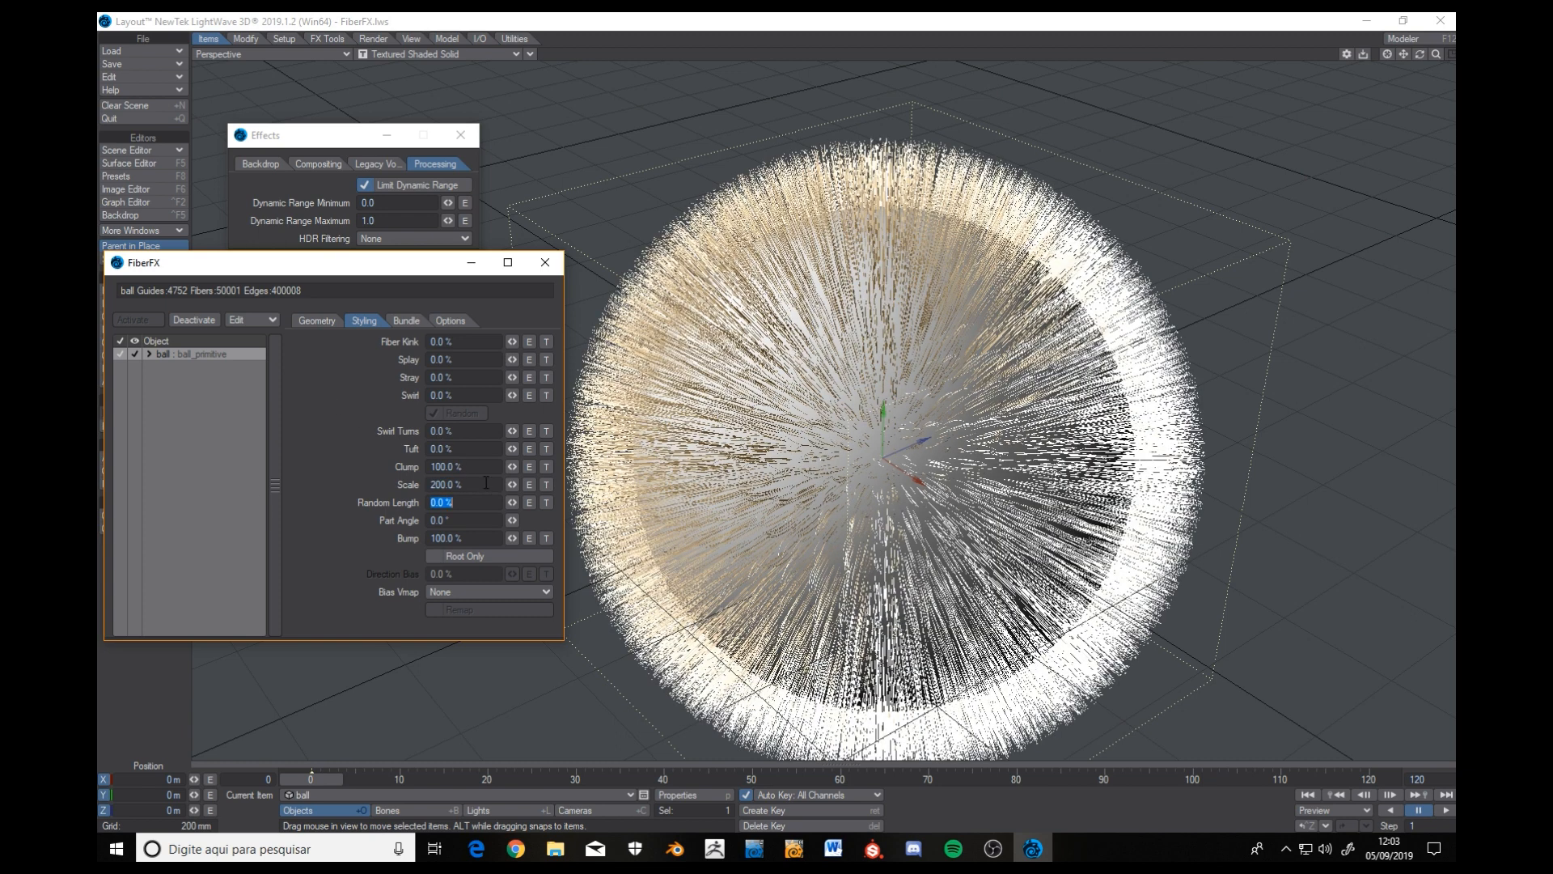
pyautogui.click(468, 484)
pyautogui.write('100')
pyautogui.press('Tab')
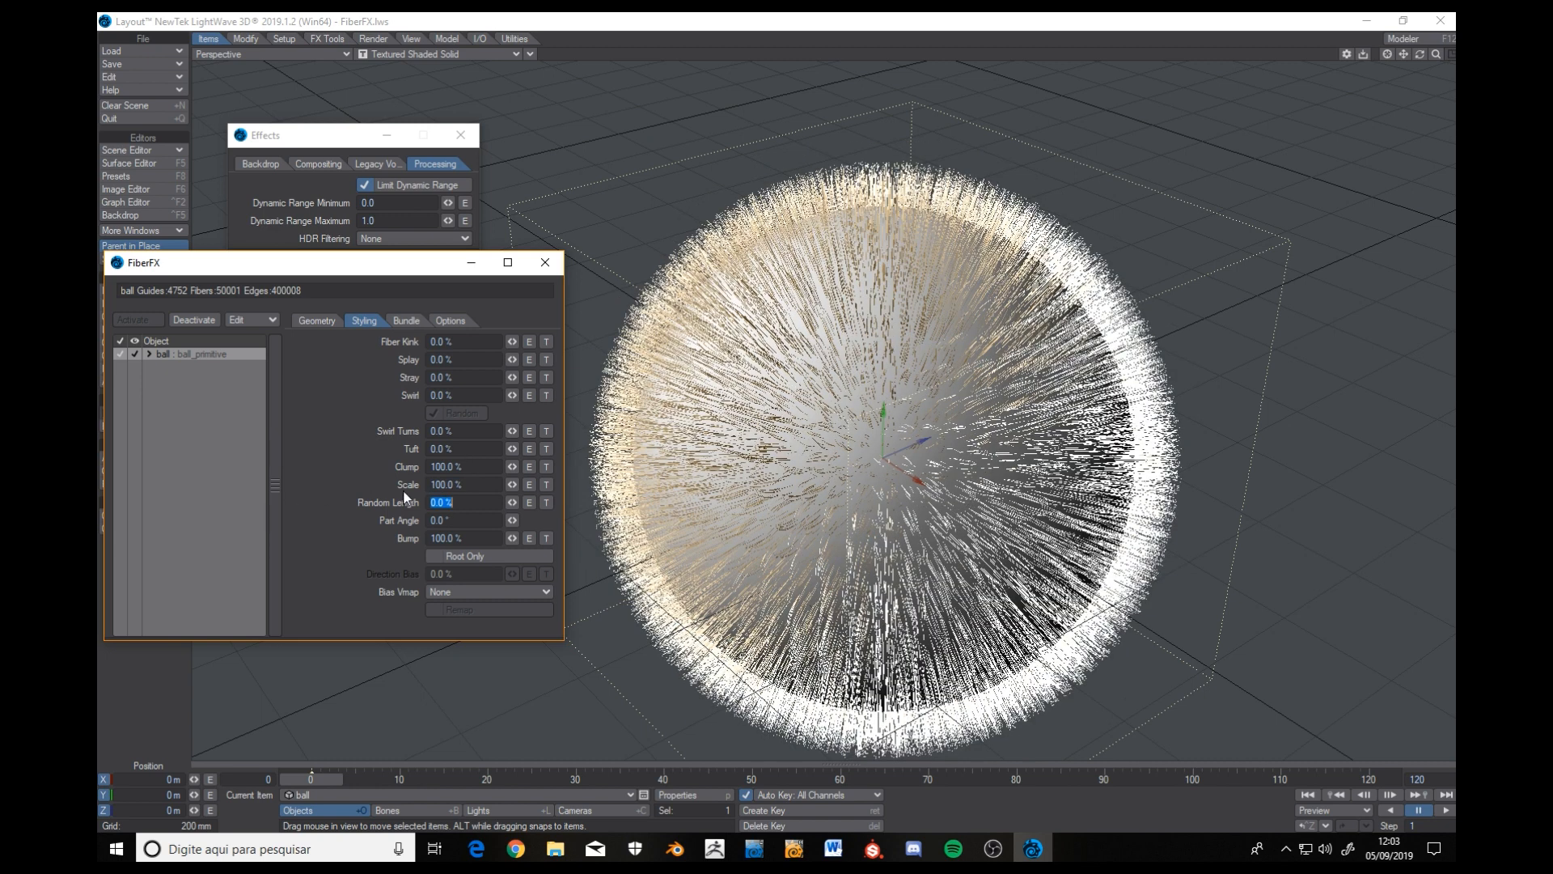
# Set the ball fibers' Clump to 200%.
pyautogui.click(474, 467)
pyautogui.write('200')
pyautogui.press('Tab')
pyautogui.keyDown('alt'); pyautogui.moveTo(780, 563); pyautogui.dragTo(838, 568); pyautogui.keyUp('alt')
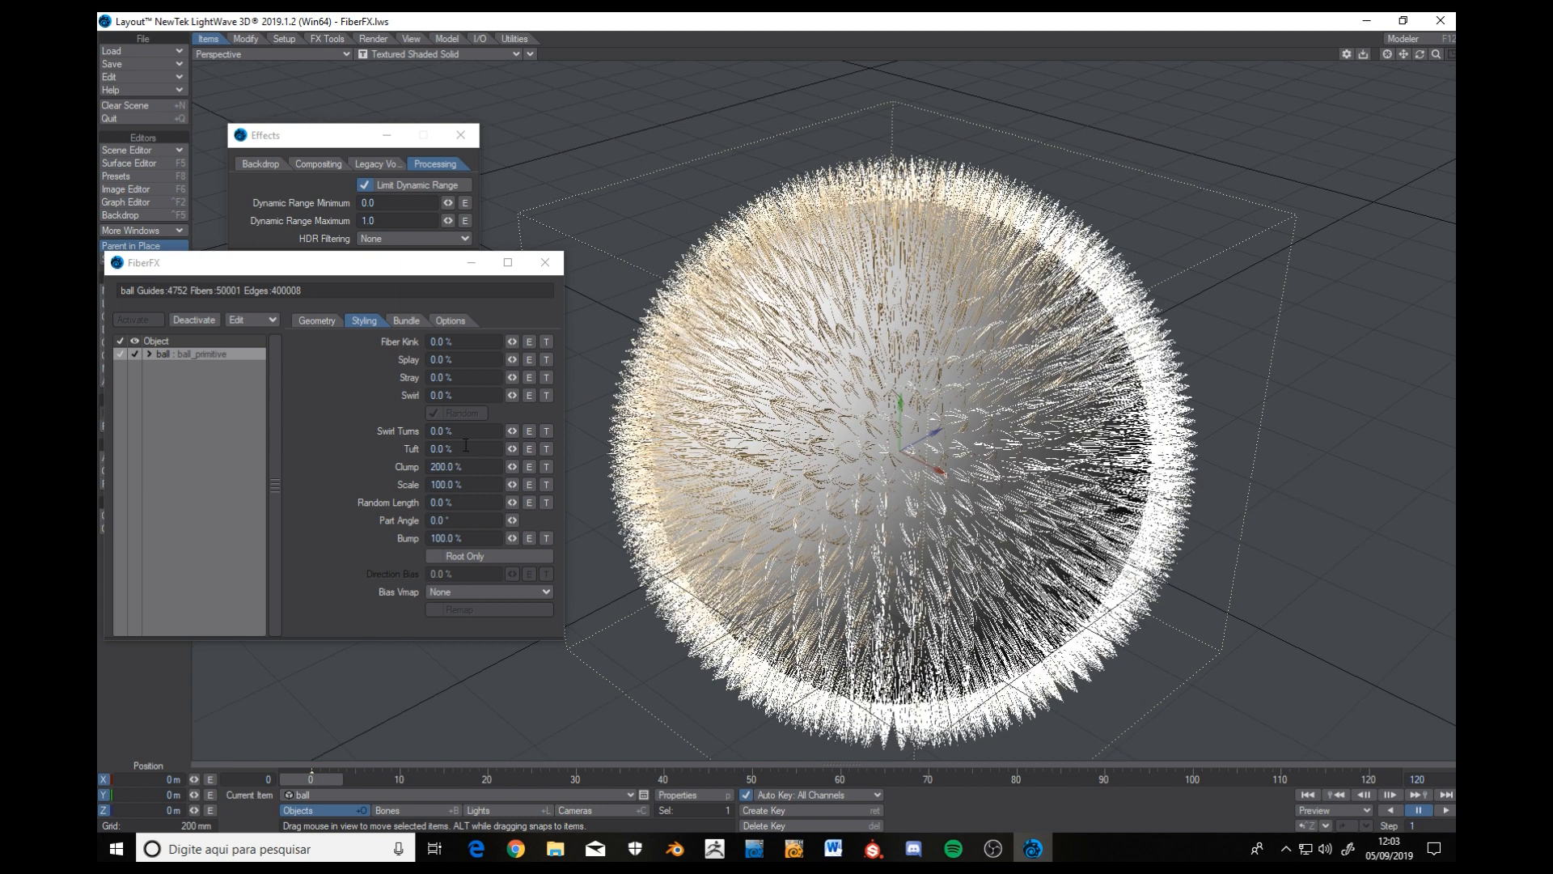
# Set the ball fibers' Tuft to 100% and inspect the clumped fur up close.
pyautogui.click(466, 445)
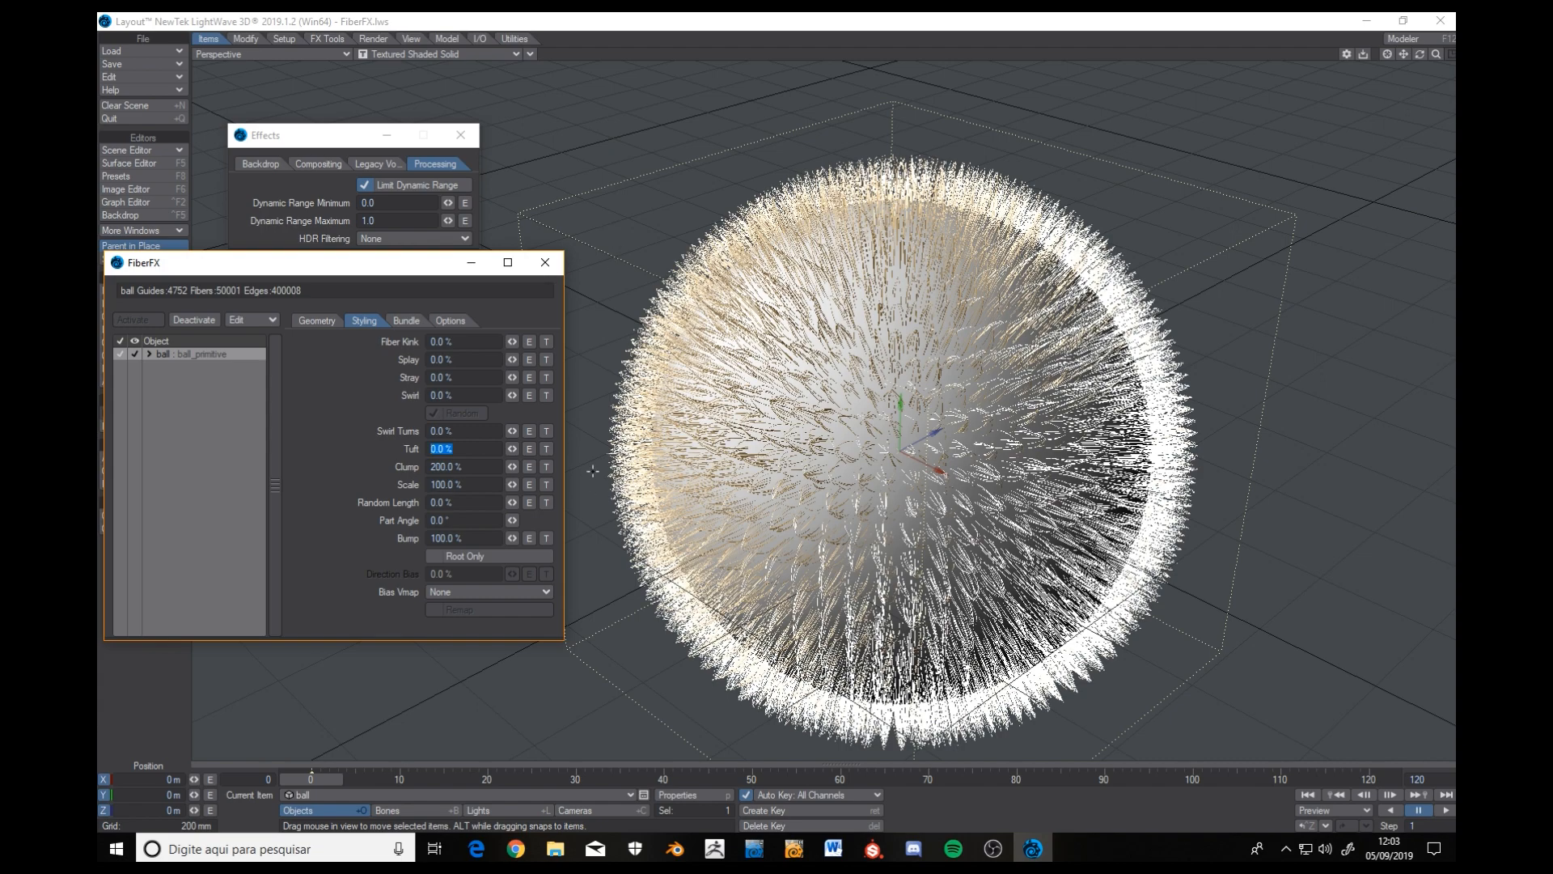
pyautogui.write('100')
pyautogui.press('Tab')
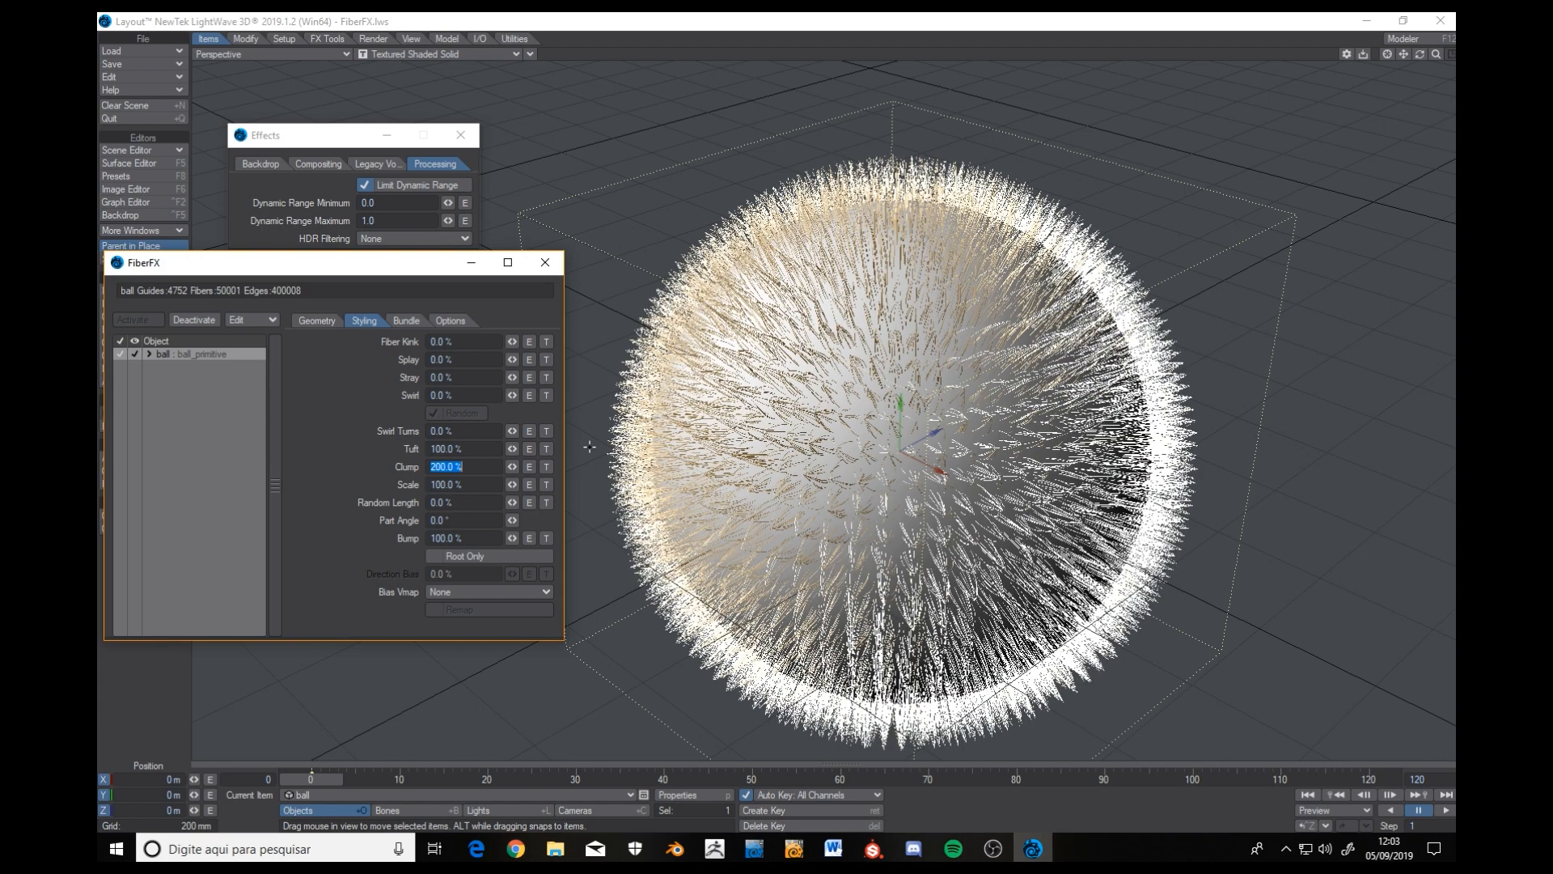
pyautogui.scroll(5, 907, 551)
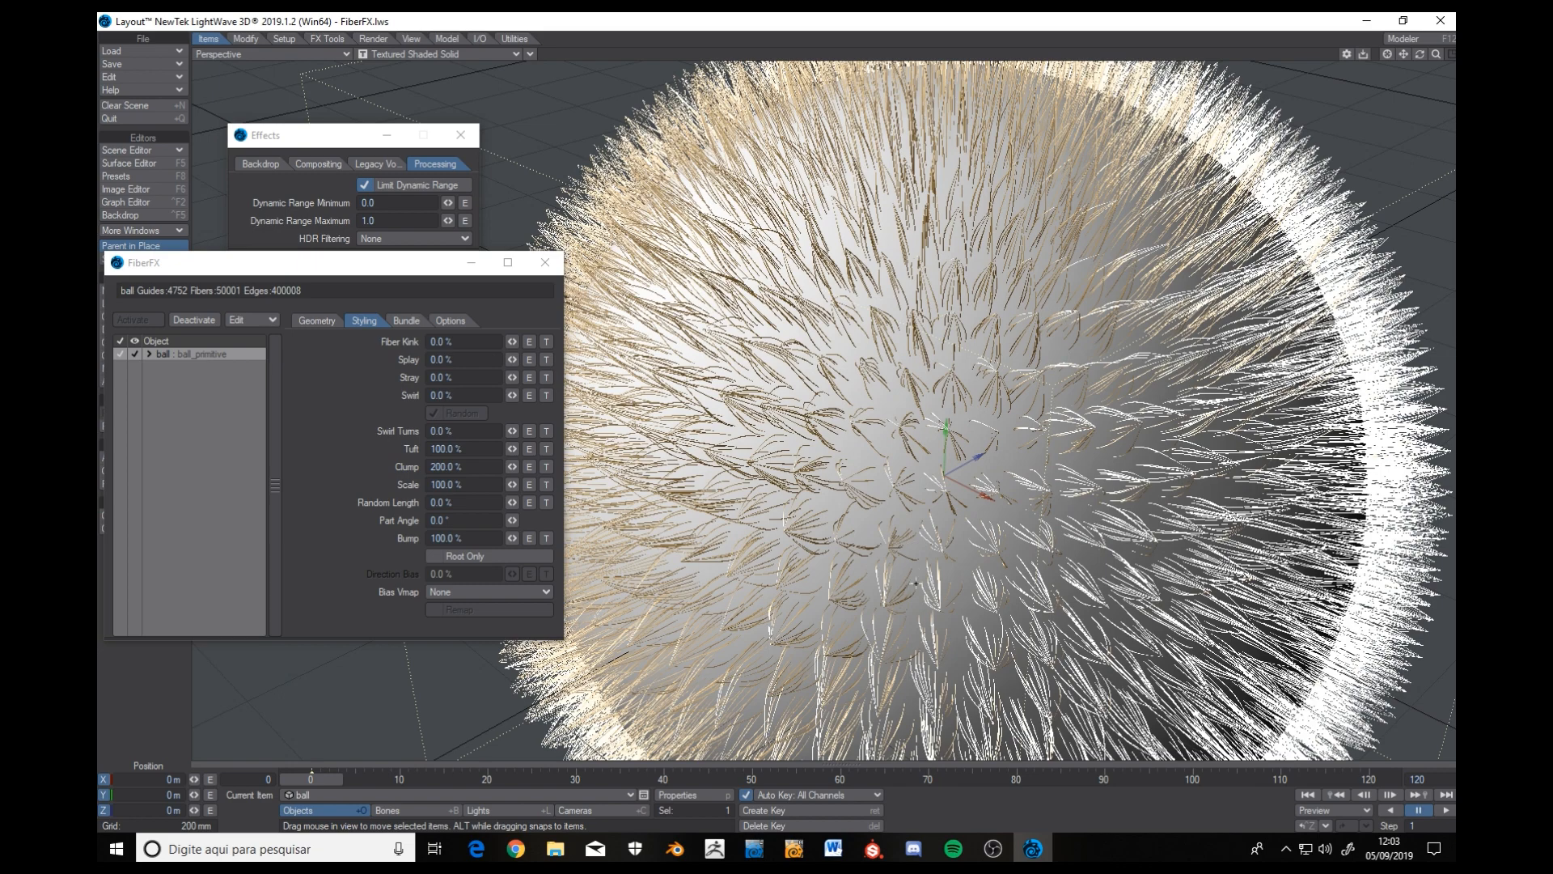
pyautogui.scroll(5, 916, 583)
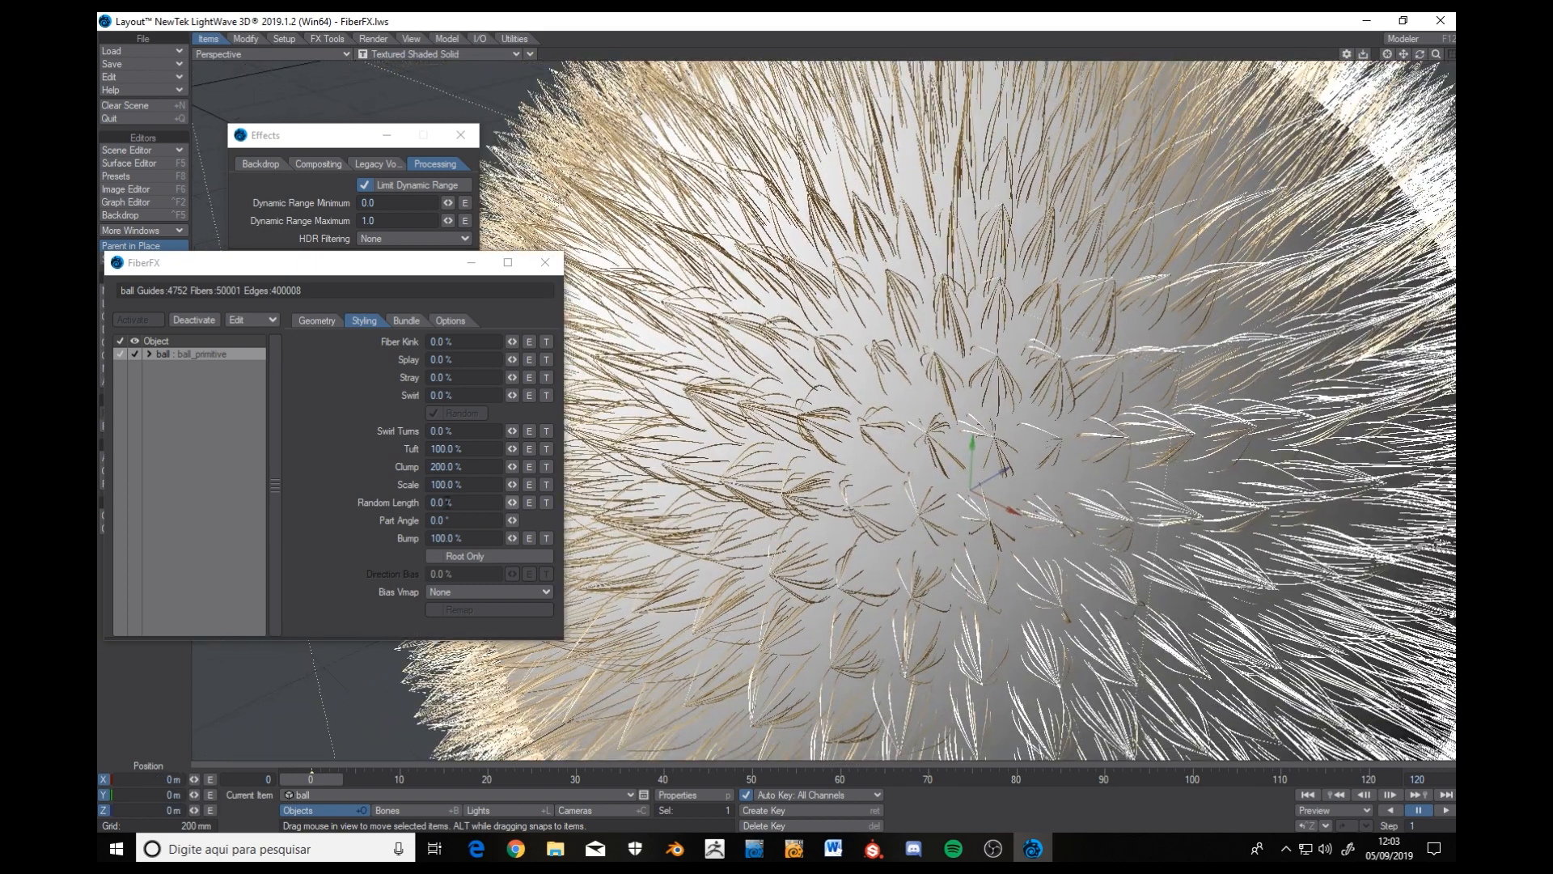
# Try a Tuft of 200% on the ball's fibers, raise it to 500%, and inspect the clumps from farther out.
pyautogui.click(478, 449)
pyautogui.write('200')
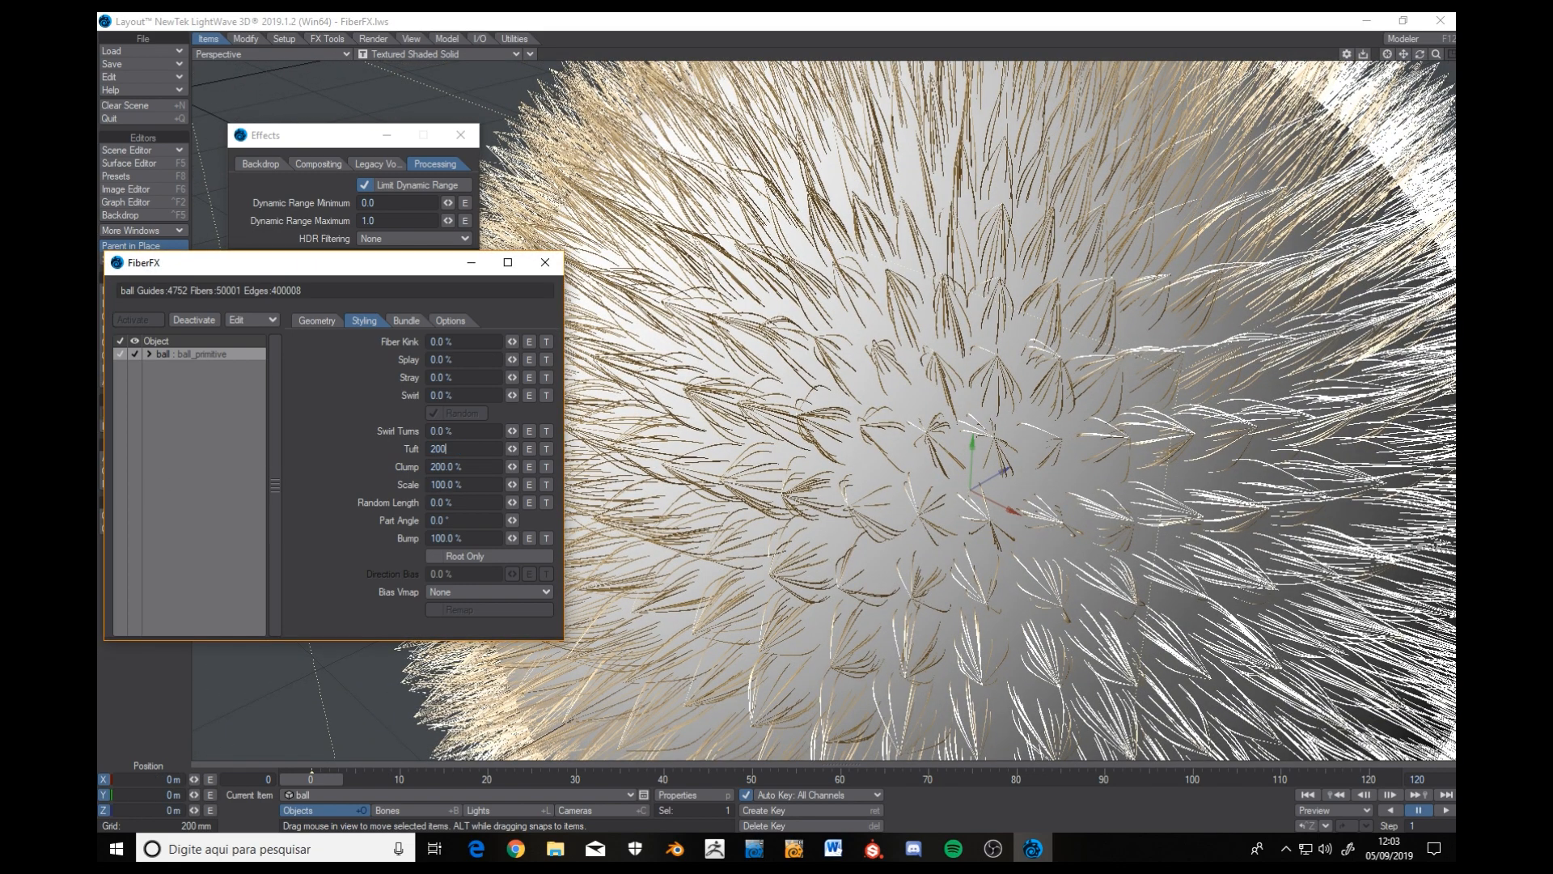
pyautogui.press('Tab')
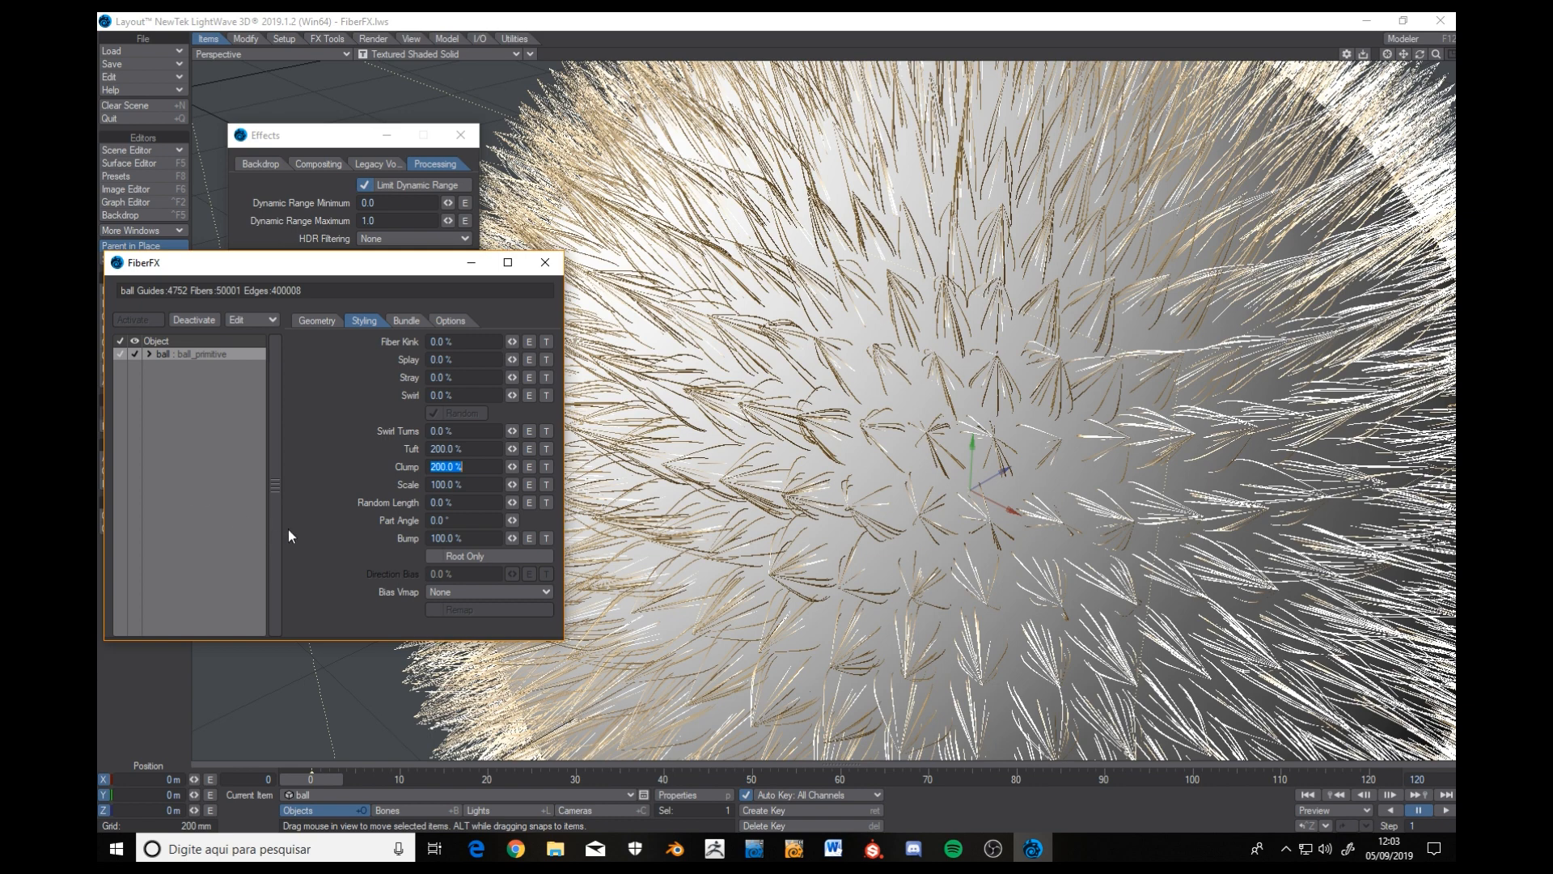
pyautogui.click(455, 449)
pyautogui.write('500')
pyautogui.press('Tab')
pyautogui.keyDown('ctrl'); pyautogui.keyDown('alt'); pyautogui.moveTo(931, 529); pyautogui.dragTo(998, 487); pyautogui.keyUp('alt'); pyautogui.keyUp('ctrl')
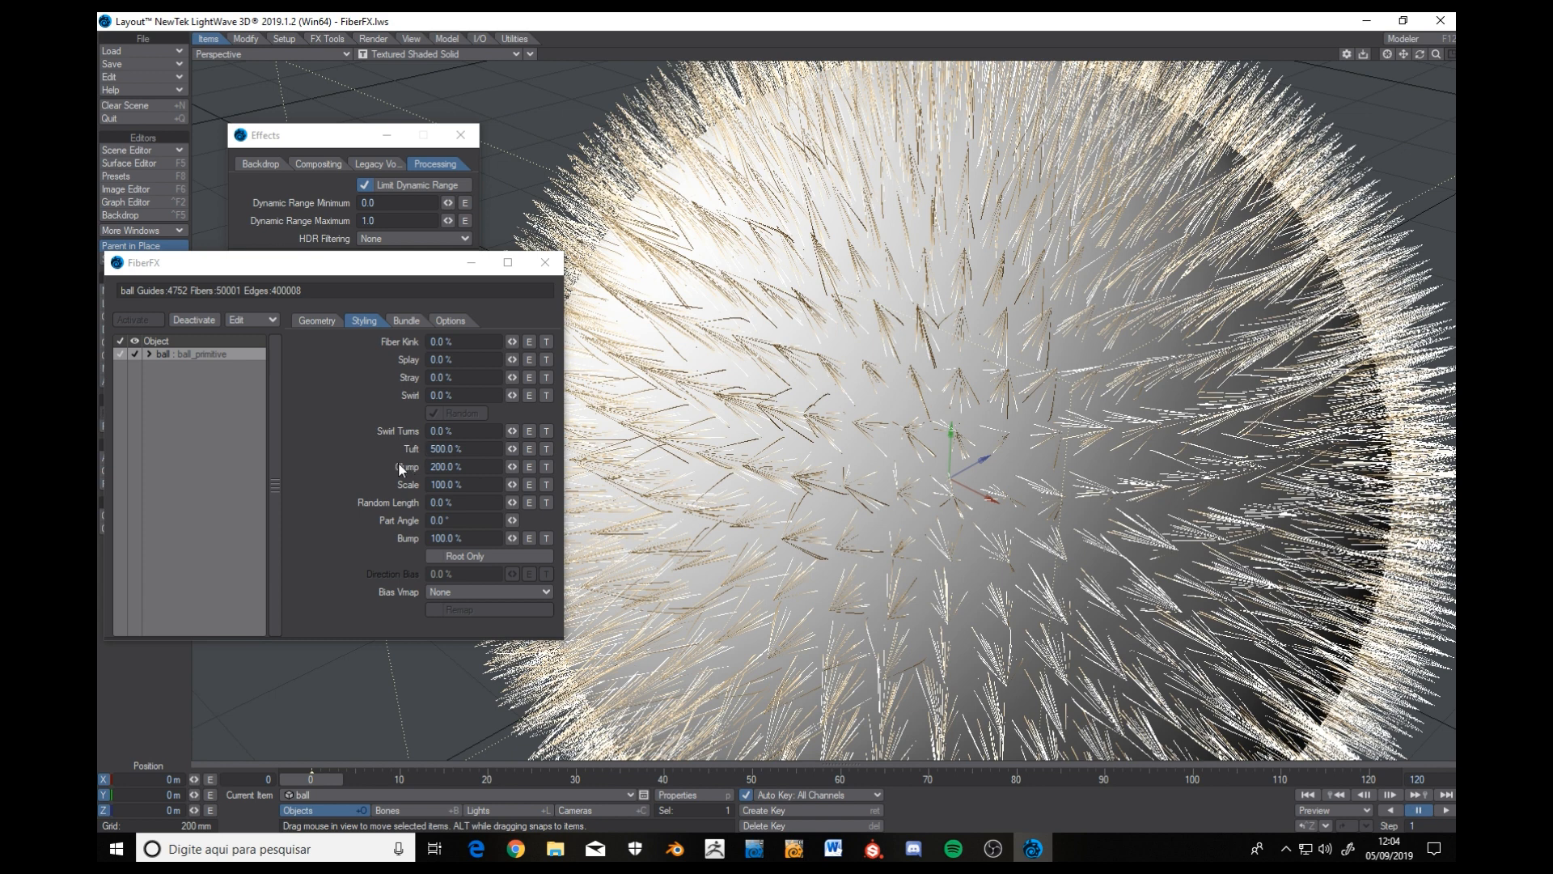
pyautogui.click(476, 450)
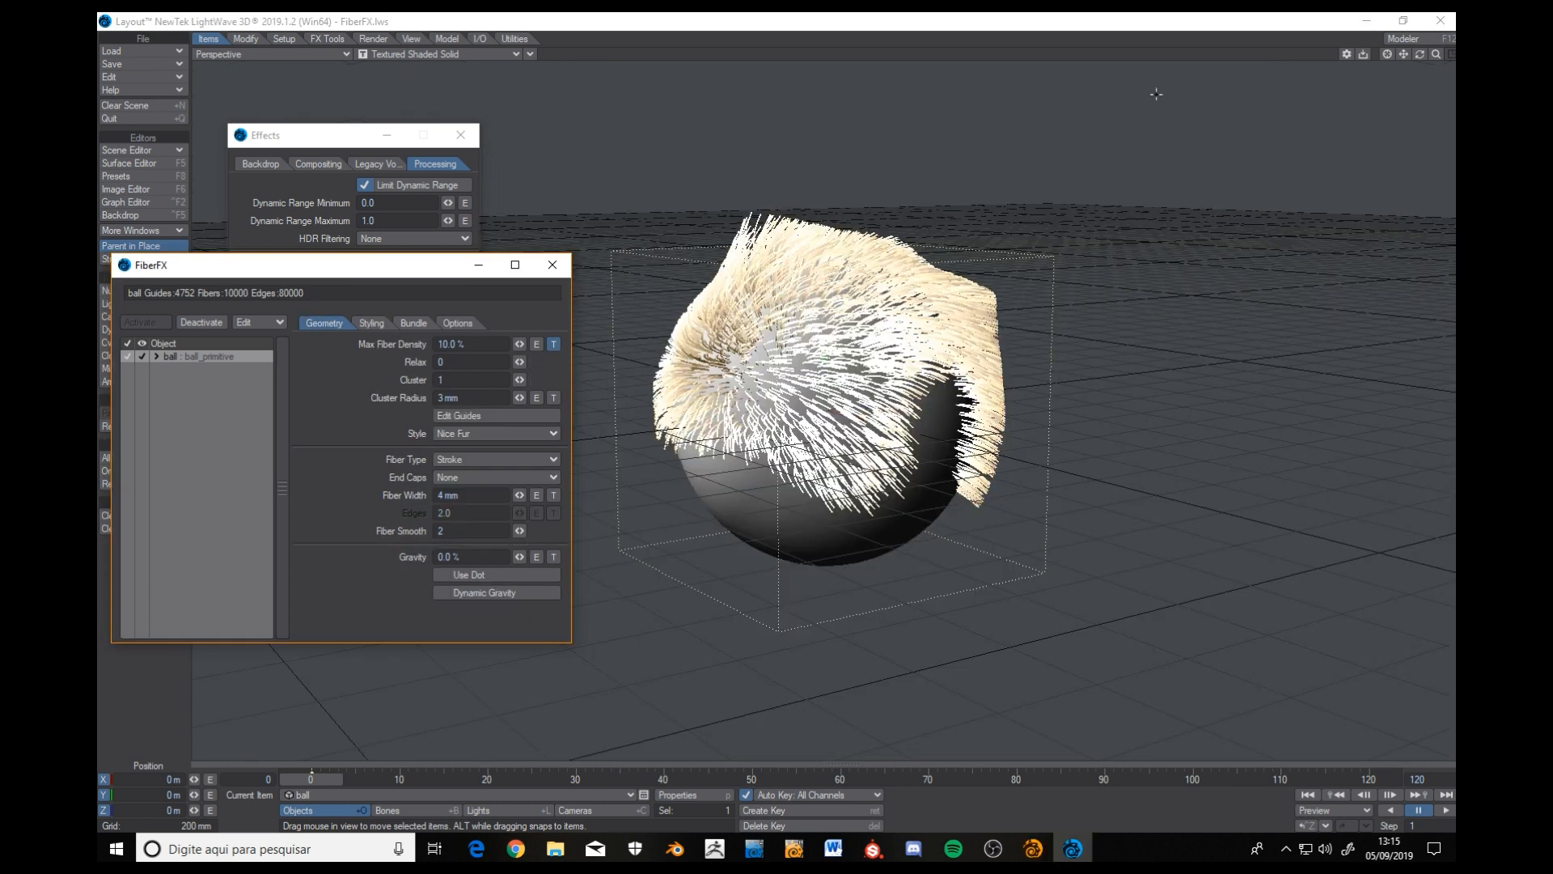
# Examine the image map layer in the texture of the ball's Max Fiber Density.
pyautogui.moveTo(1420, 54)
pyautogui.mouseDown()
pyautogui.moveTo(1444, 54)
pyautogui.moveTo(1434, 78)
pyautogui.mouseUp()
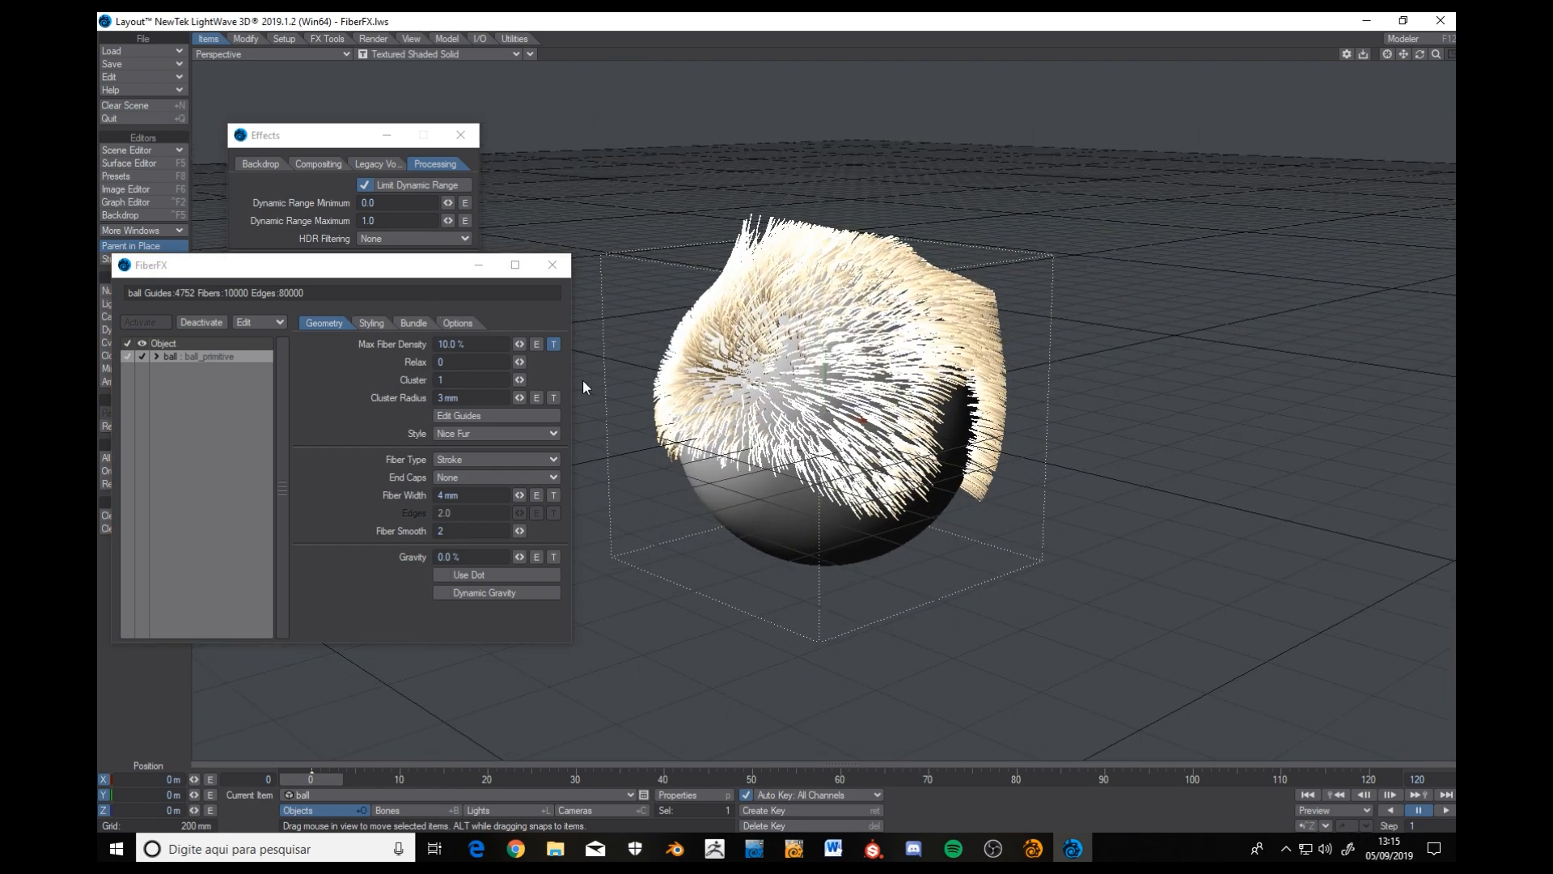
pyautogui.moveTo(582, 381)
pyautogui.keyDown('alt'); pyautogui.mouseDown()
pyautogui.moveTo(639, 376)
pyautogui.moveTo(602, 374)
pyautogui.moveTo(605, 390)
pyautogui.mouseUp(); pyautogui.keyUp('alt')
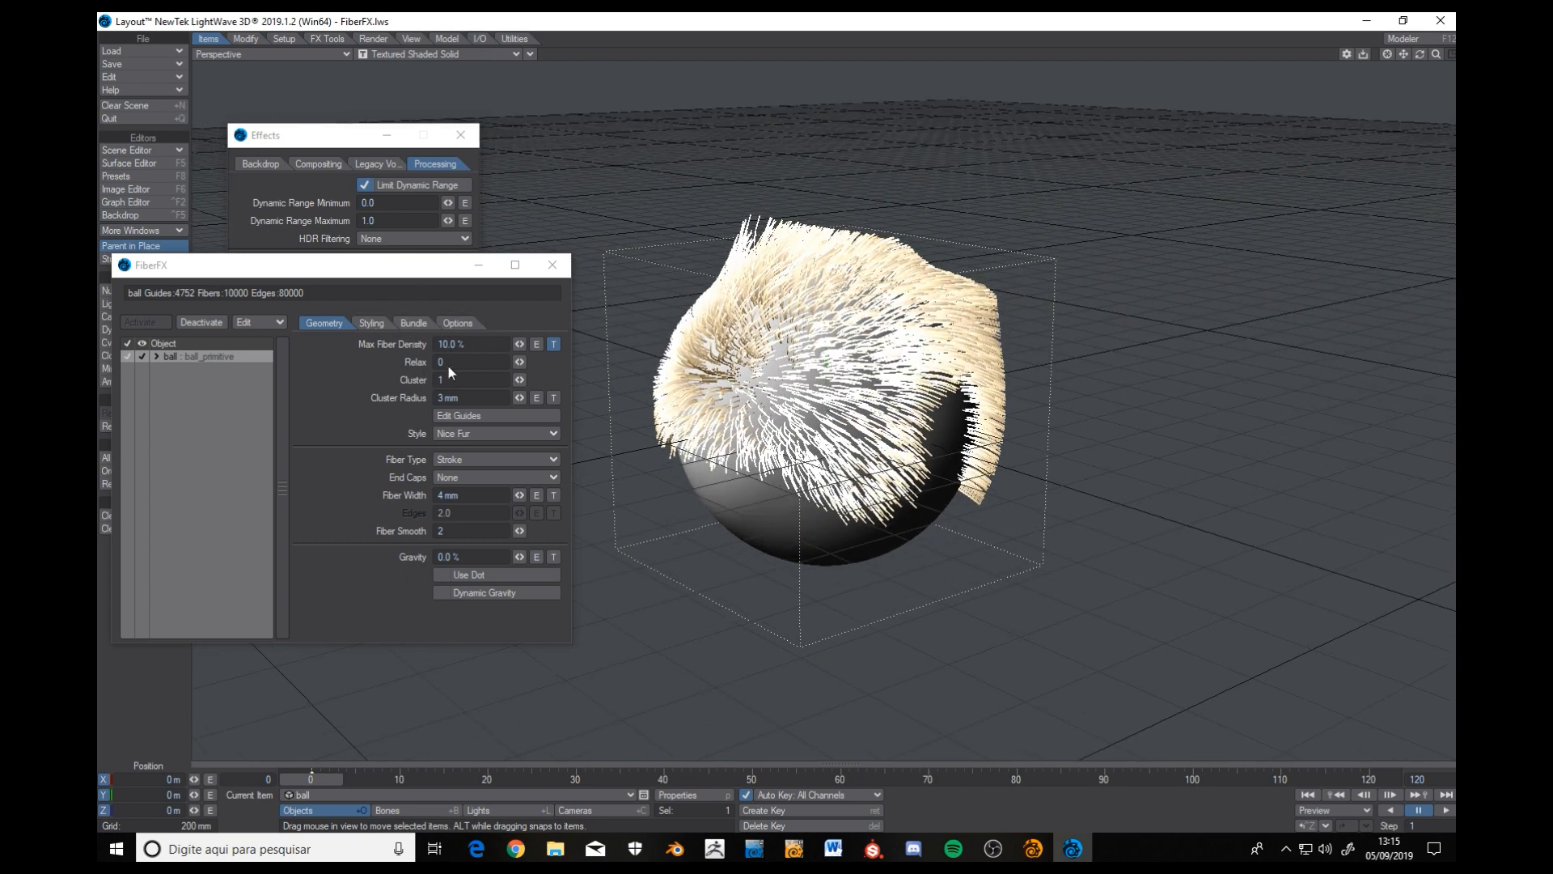
pyautogui.click(554, 344)
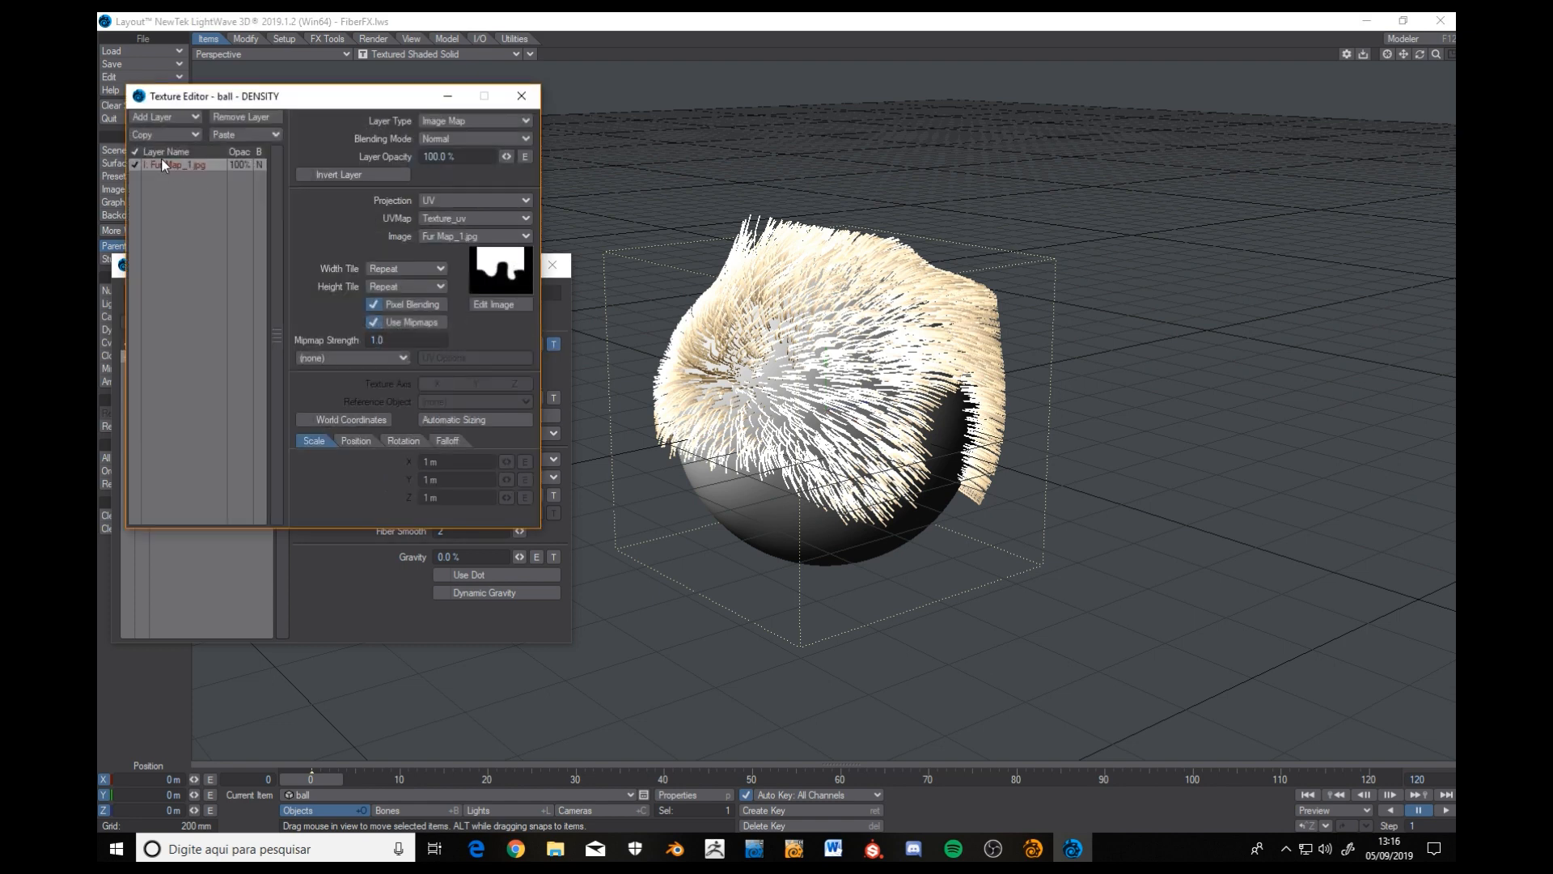
pyautogui.click(522, 96)
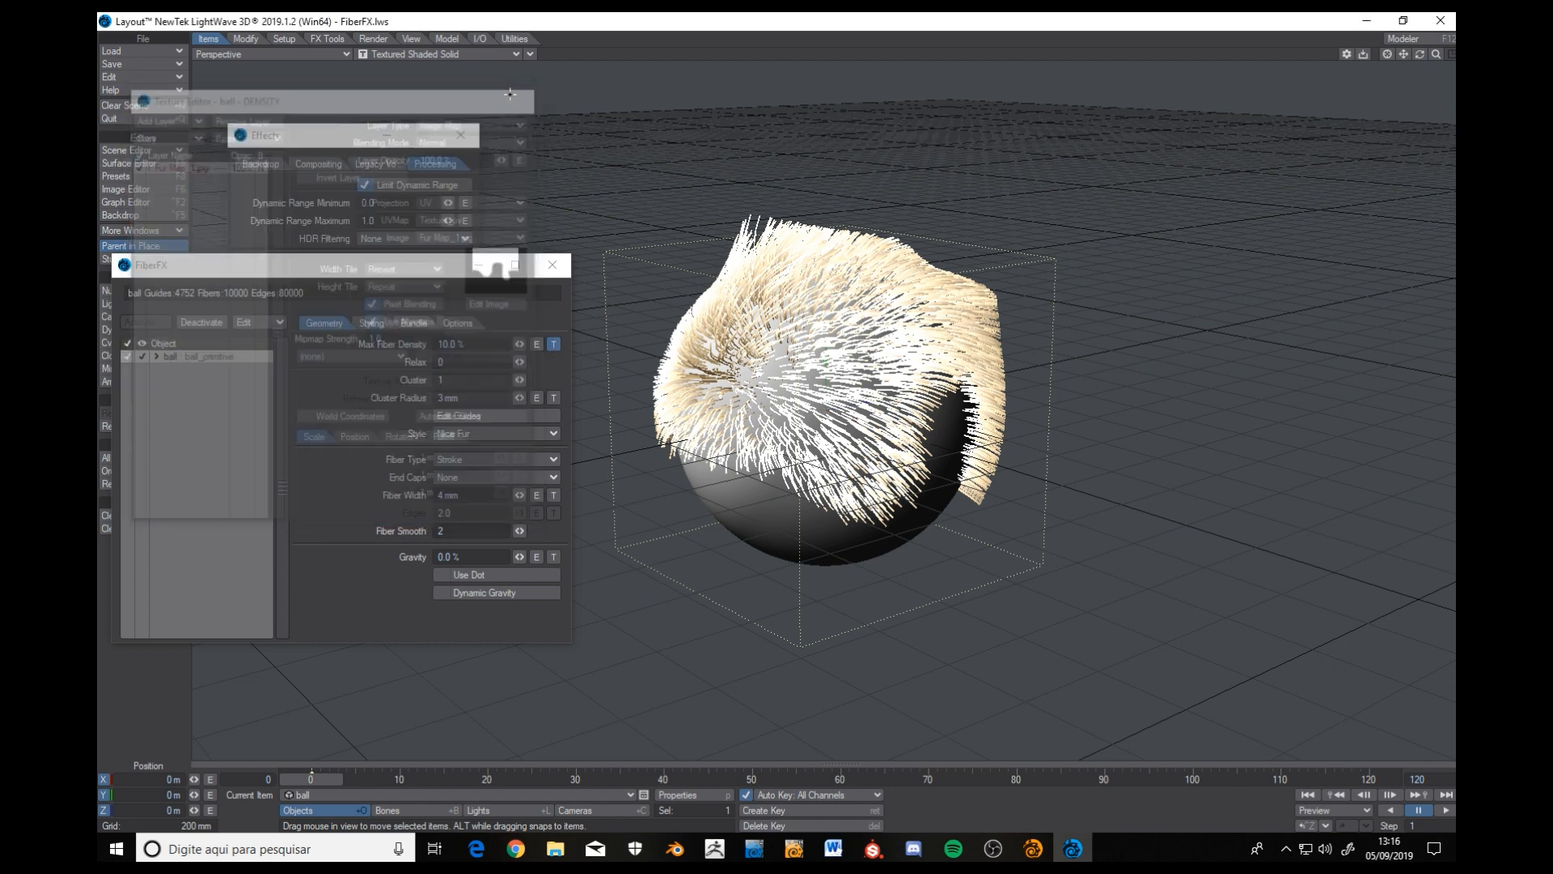
# Remove the texture from the ball's Max Fiber Density.
pyautogui.click(554, 346)
pyautogui.moveTo(1420, 55)
pyautogui.mouseDown()
pyautogui.moveTo(1388, 89)
pyautogui.moveTo(1416, 81)
pyautogui.mouseUp()
pyautogui.moveTo(1436, 54); pyautogui.dragTo(1455, 54)
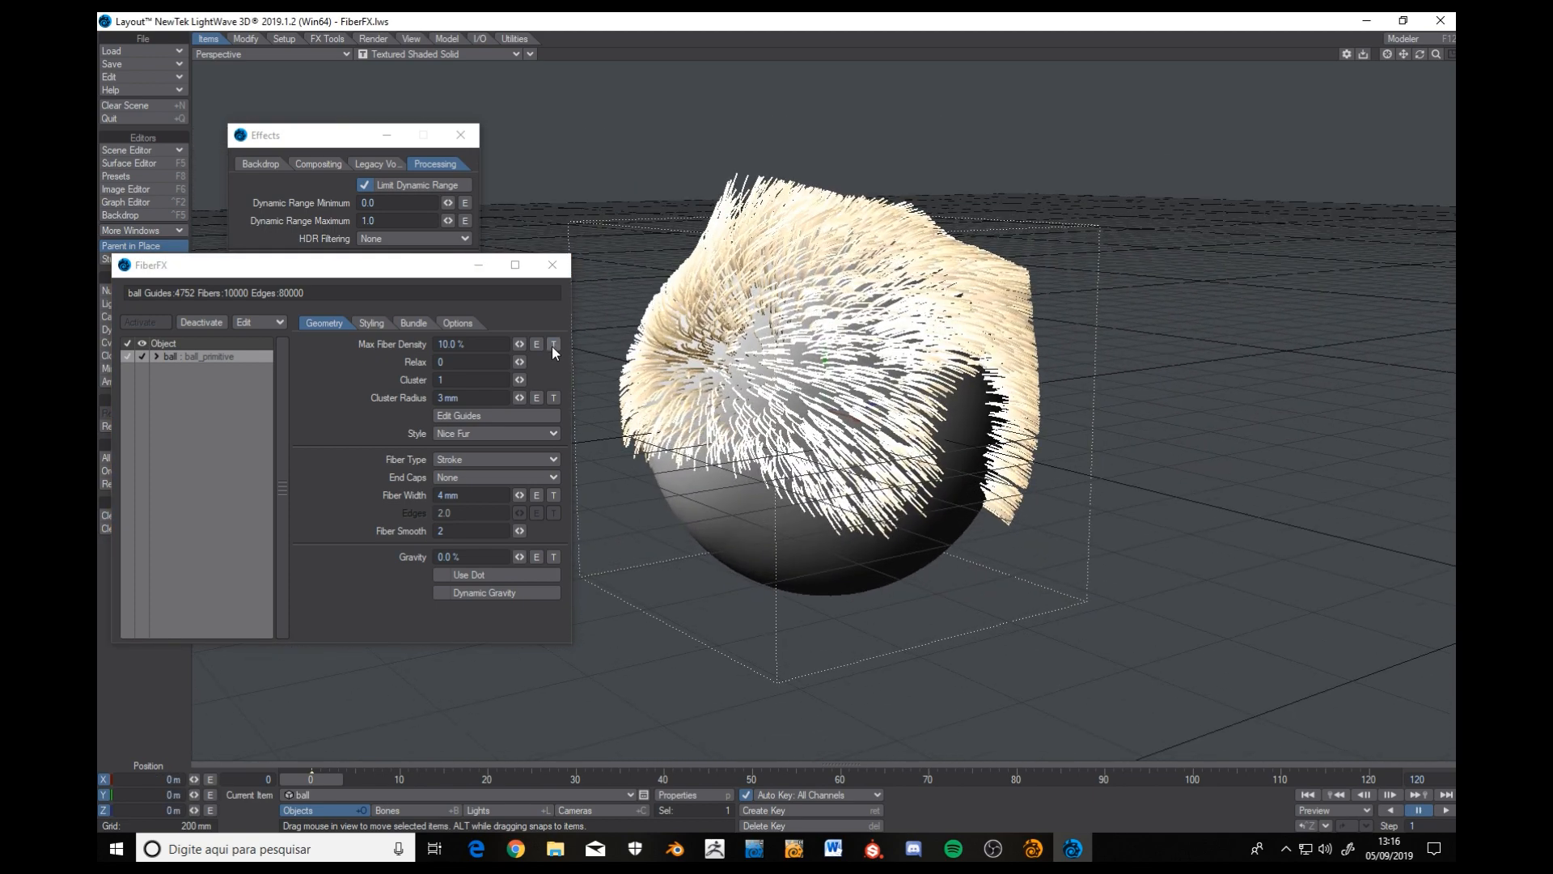
# Try a Max Fiber Density of 50% on the ball and reduce it to 5%.
pyautogui.click(489, 346)
pyautogui.click(488, 346)
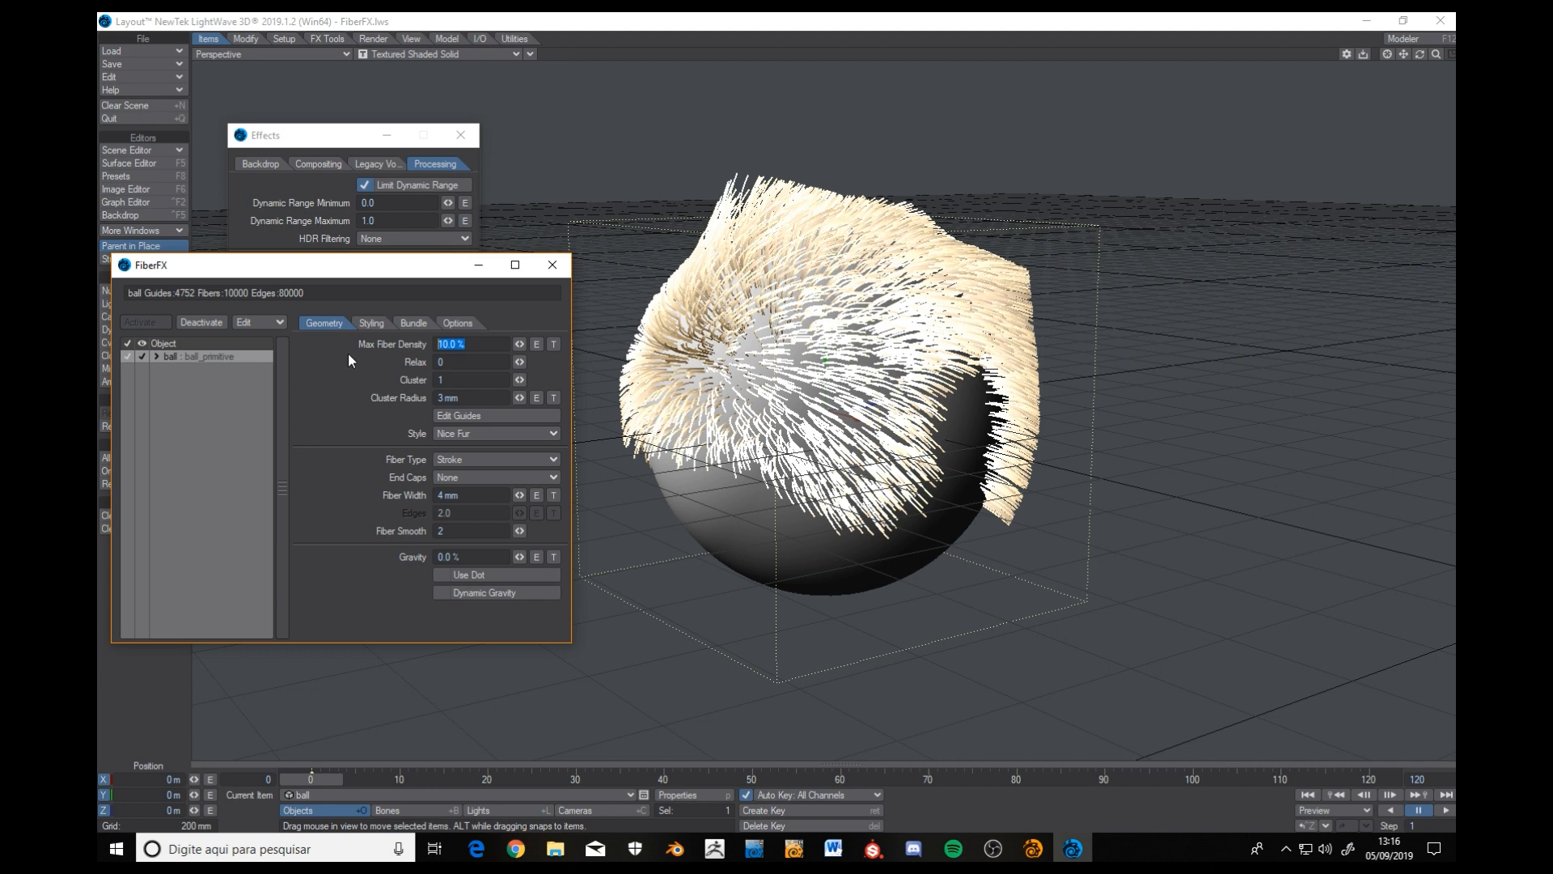
pyautogui.write('50')
pyautogui.press('Tab')
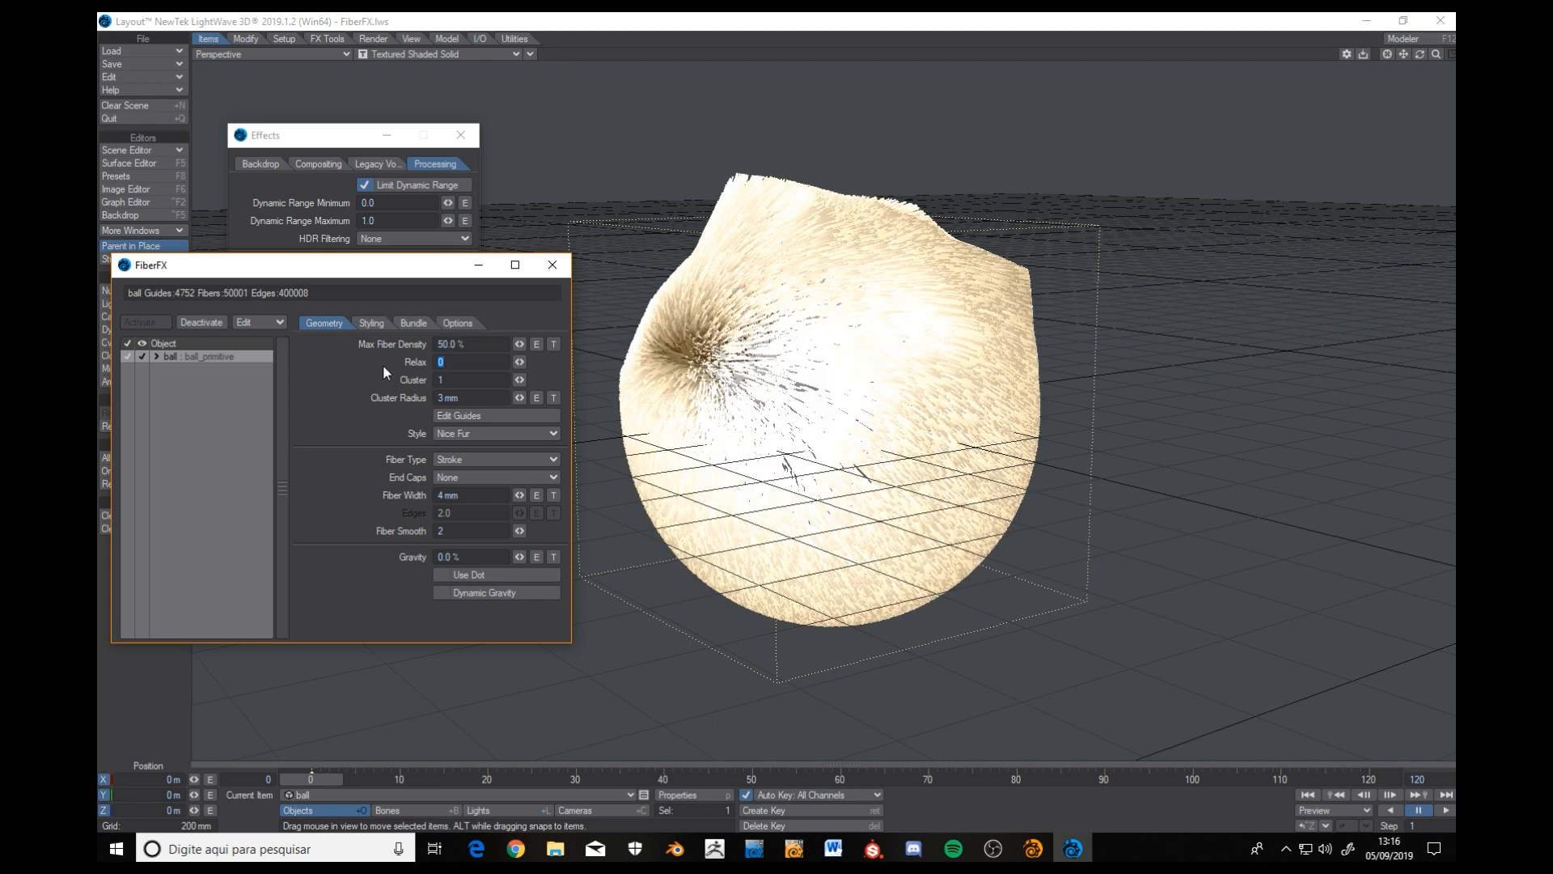
pyautogui.click(470, 346)
pyautogui.write('5')
pyautogui.press('Tab')
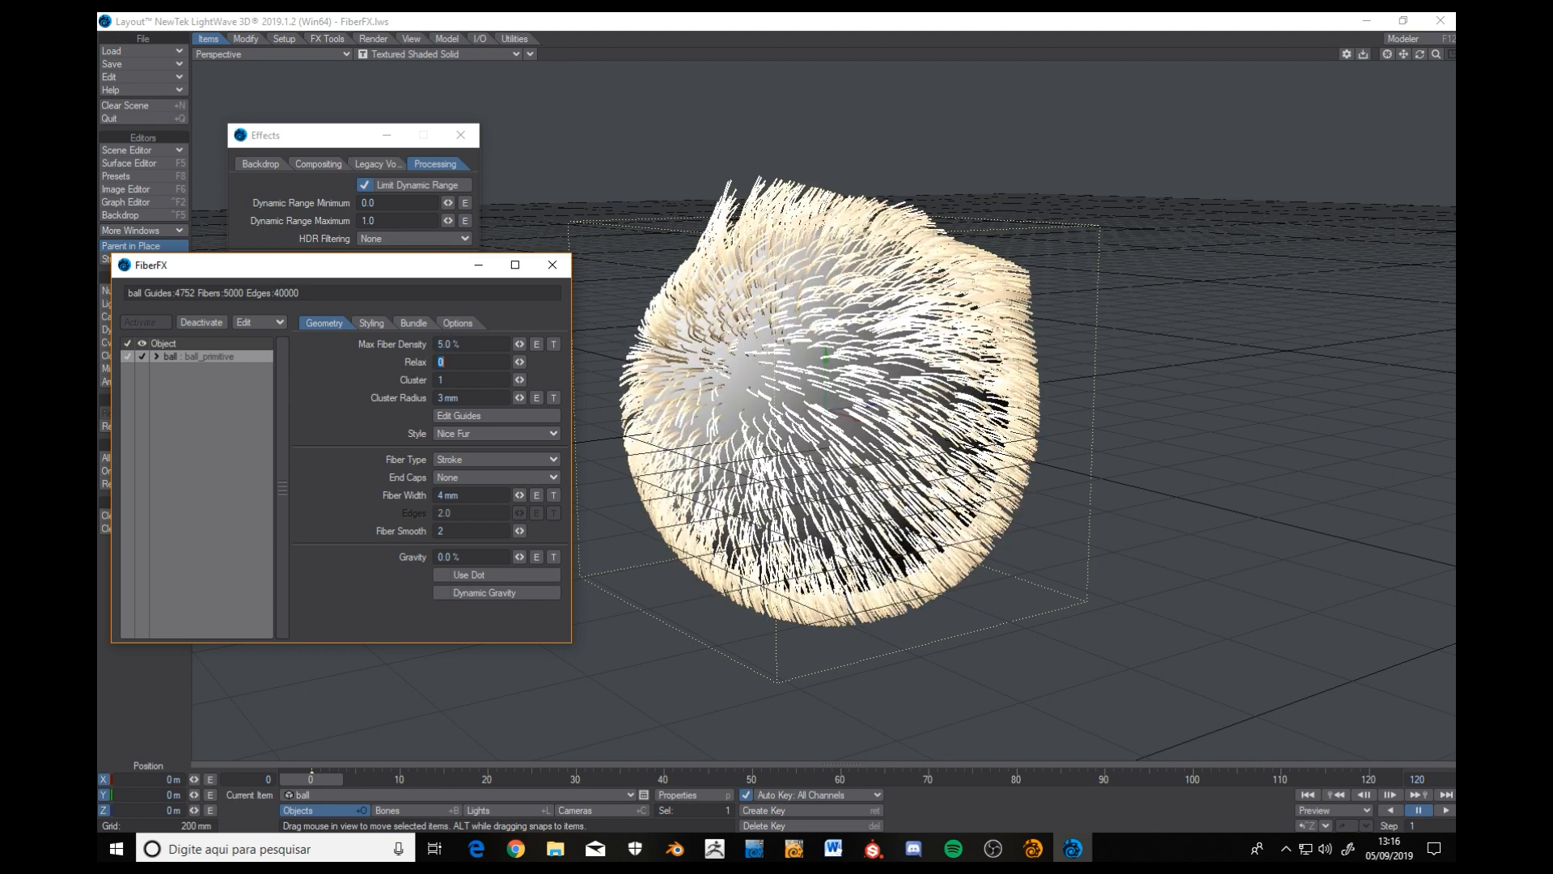
pyautogui.scroll(-1, 876, 324)
pyautogui.moveTo(876, 323)
pyautogui.keyDown('alt'); pyautogui.mouseDown()
pyautogui.moveTo(876, 380)
pyautogui.moveTo(872, 344)
pyautogui.mouseUp(); pyautogui.keyUp('alt')
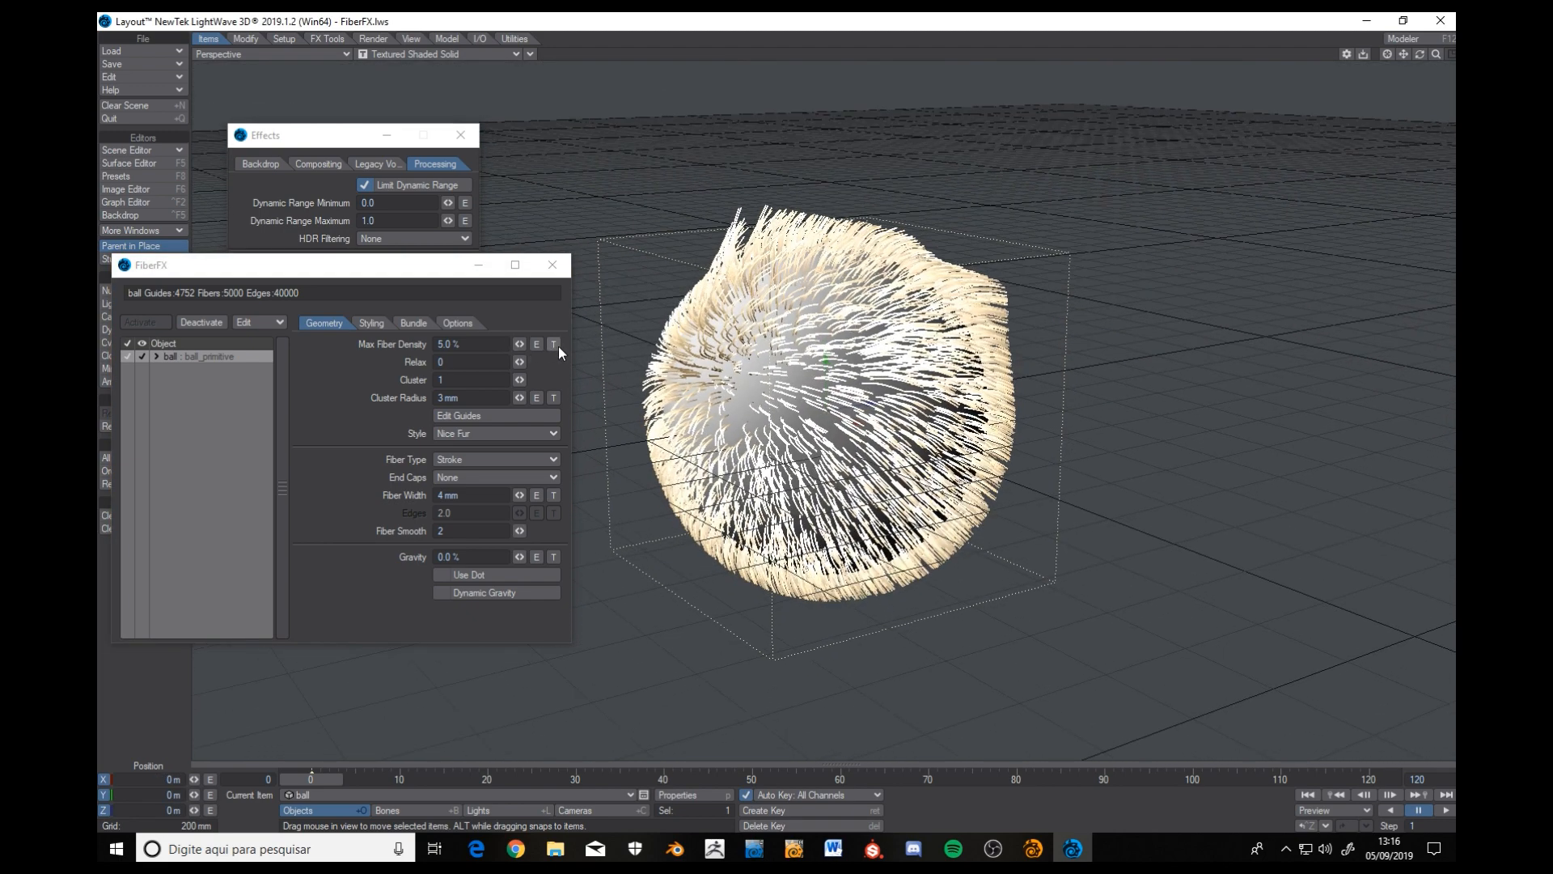
# Open the texture for Max Fiber Density, switch to Modeler, and select the polygons of the ball's upper half.
pyautogui.click(554, 344)
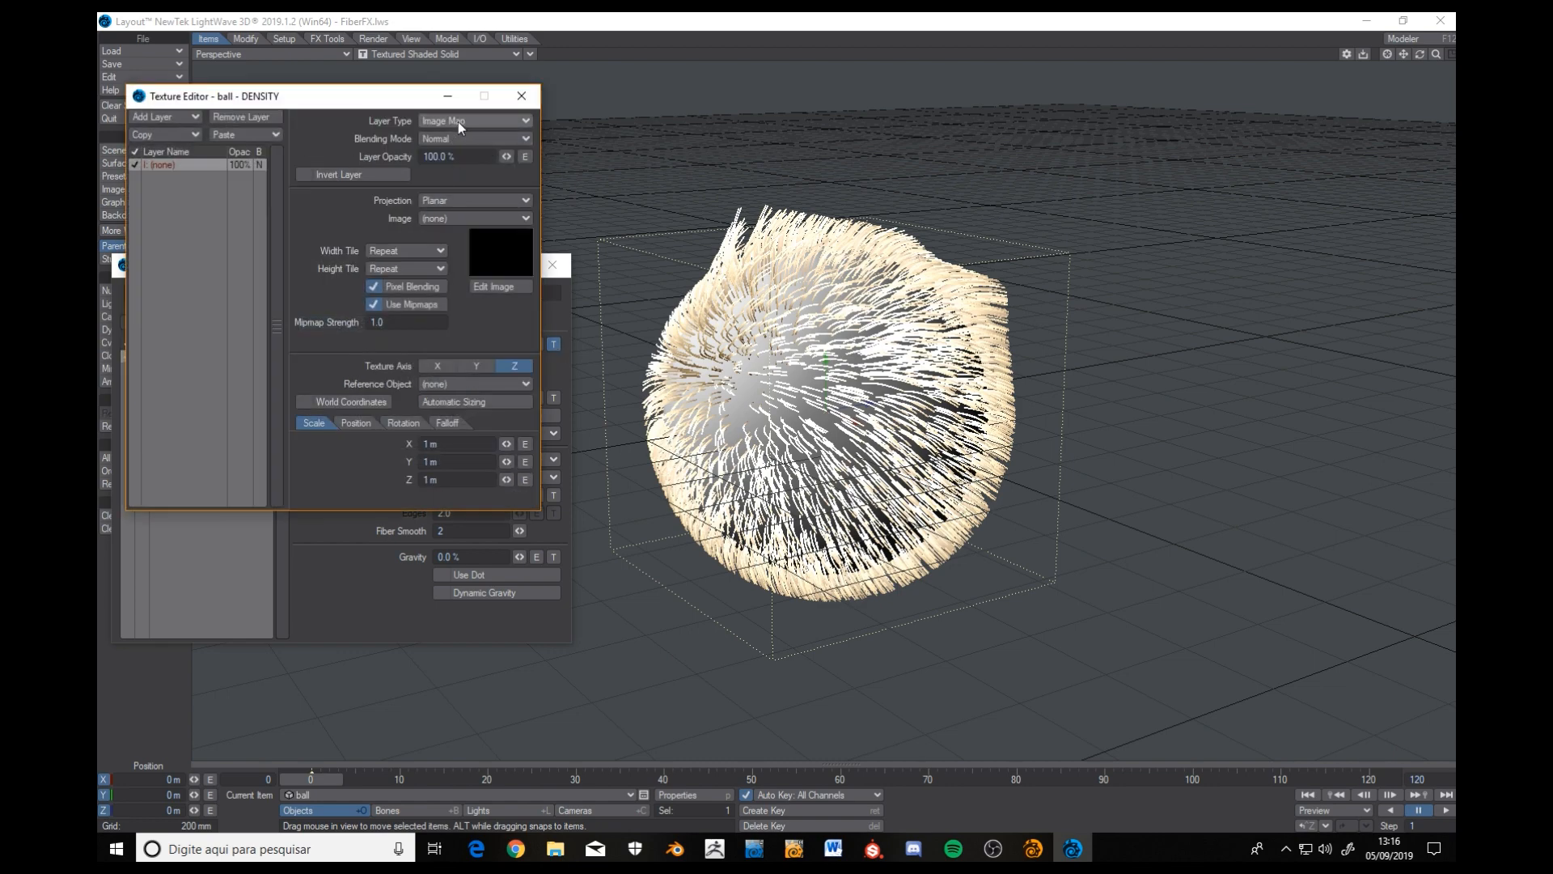
pyautogui.click(1033, 848)
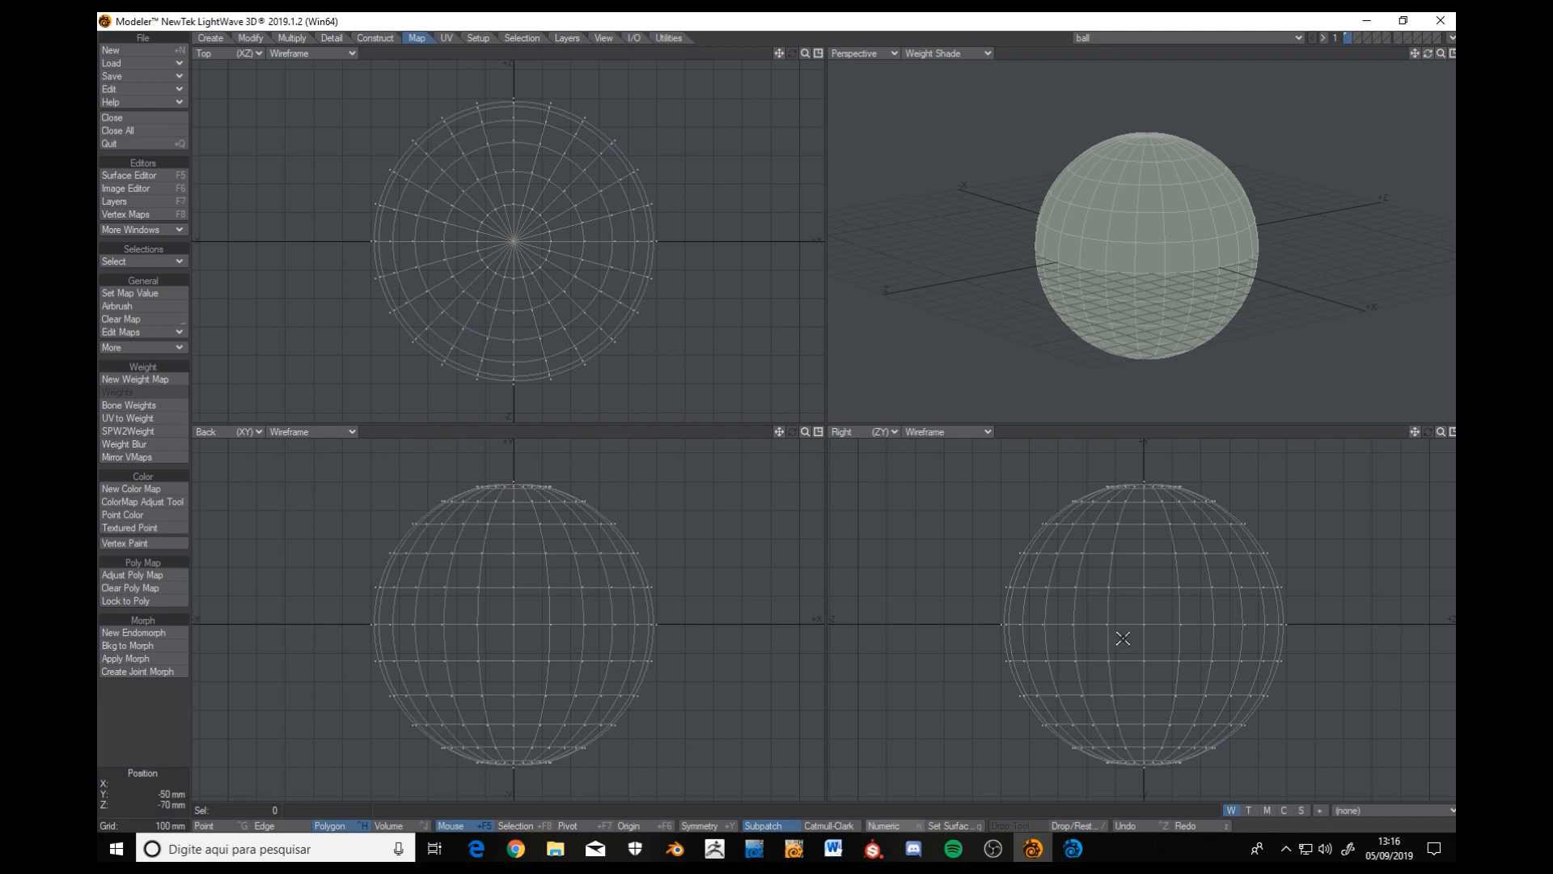
pyautogui.moveTo(1107, 606)
pyautogui.mouseDown(button='right')
pyautogui.moveTo(1432, 520)
pyautogui.moveTo(1275, 608)
pyautogui.moveTo(1133, 609)
pyautogui.mouseUp(button='right')
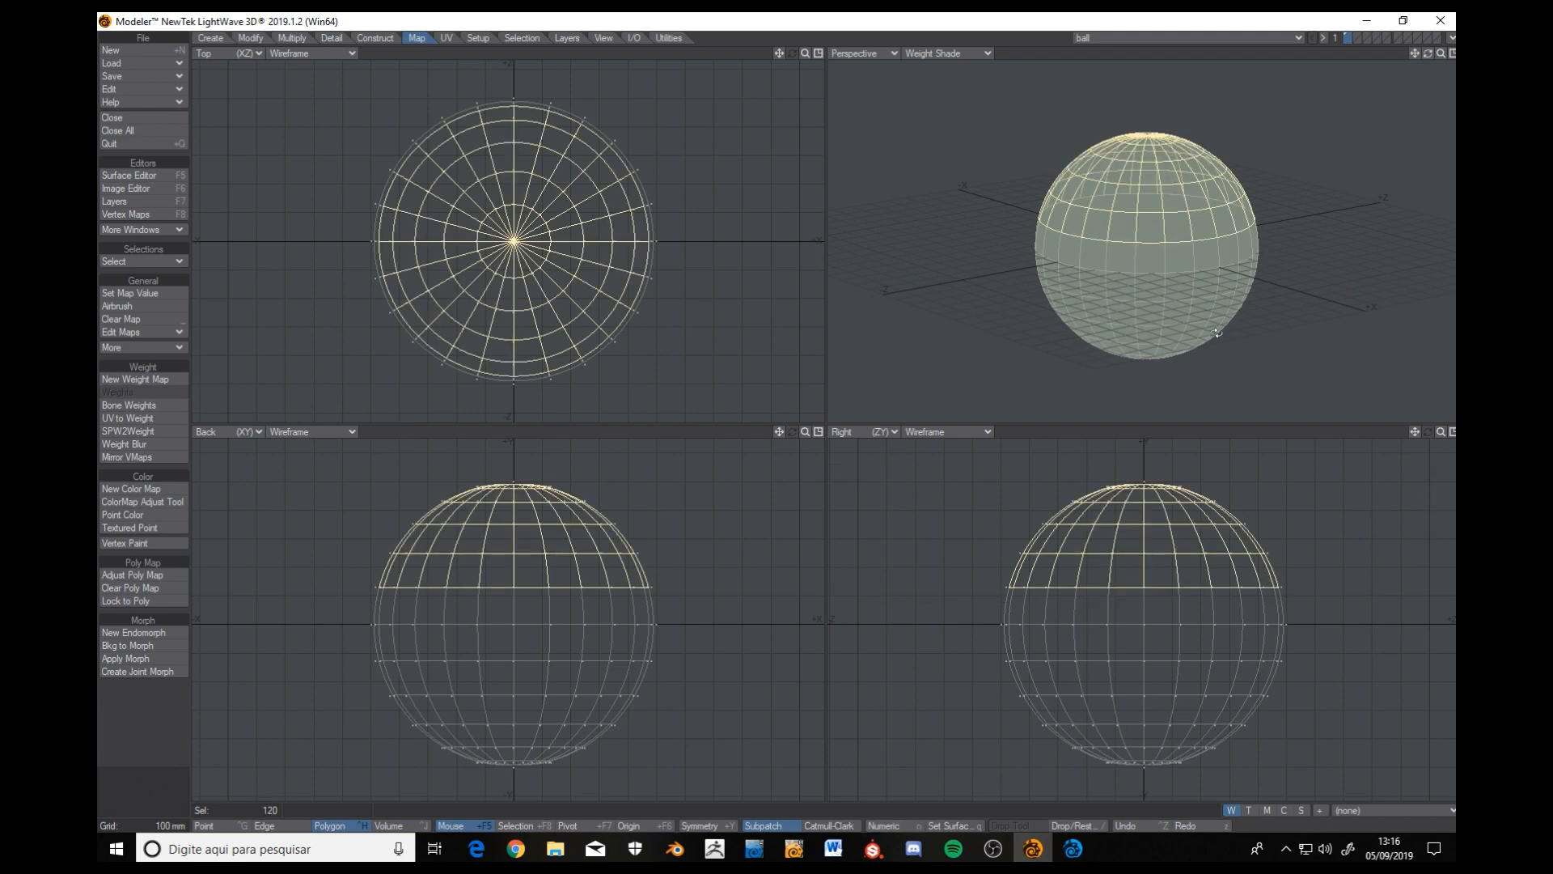
pyautogui.moveTo(1149, 199)
pyautogui.keyDown('alt'); pyautogui.mouseDown()
pyautogui.moveTo(1157, 184)
pyautogui.moveTo(1169, 209)
pyautogui.moveTo(1152, 179)
pyautogui.moveTo(1184, 204)
pyautogui.moveTo(1141, 267)
pyautogui.mouseUp(); pyautogui.keyUp('alt')
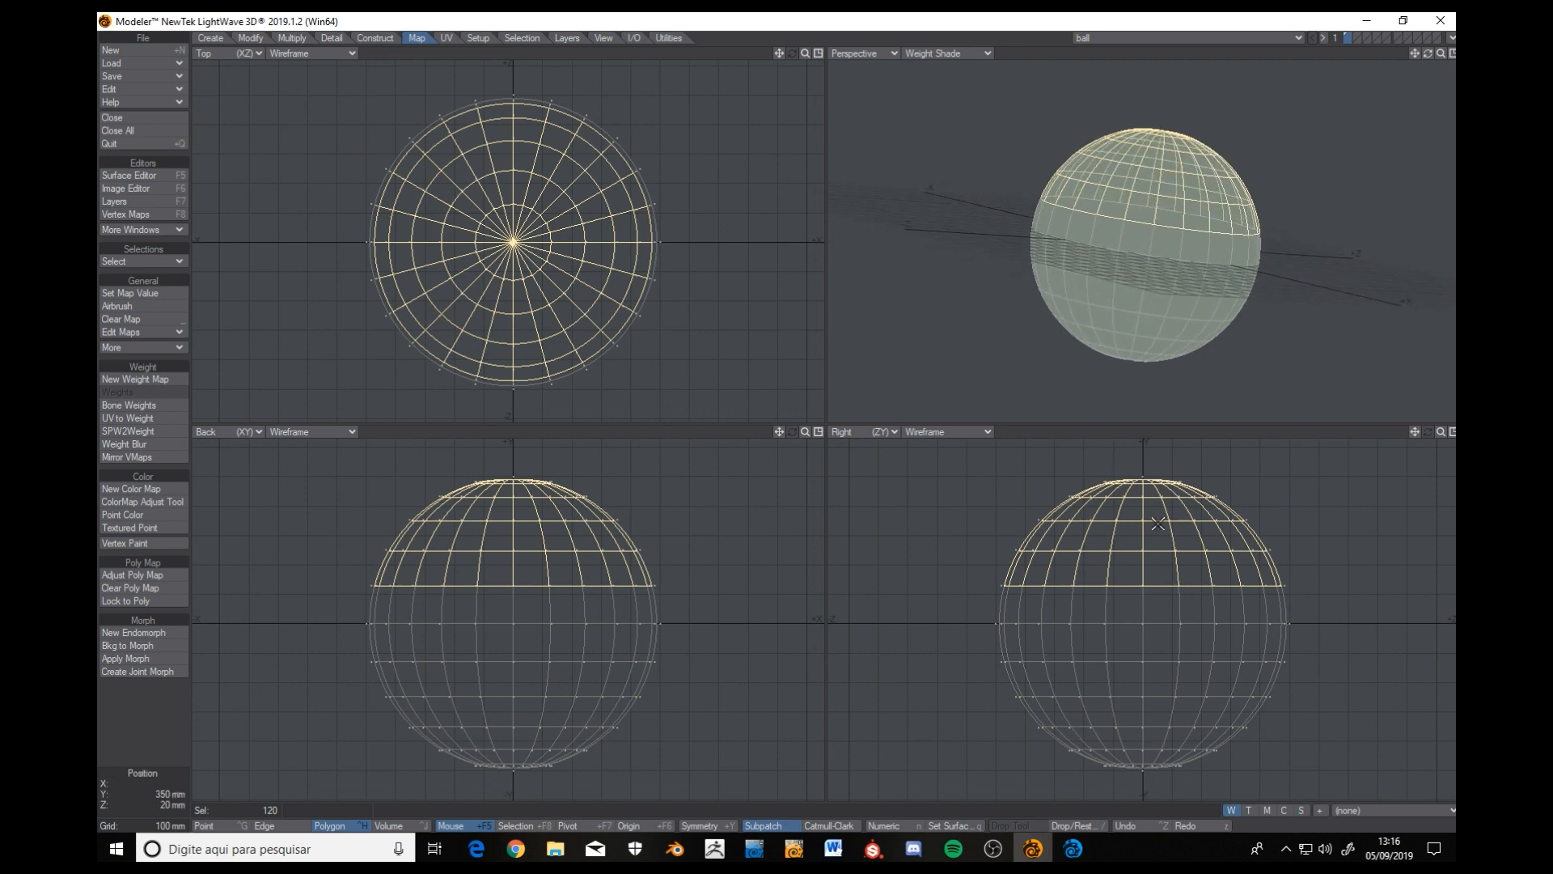
# Create a weight map named Fur_Density with a 100% initial value on the selected polygons and clear the selection.
pyautogui.click(1362, 809)
pyautogui.click(1367, 833)
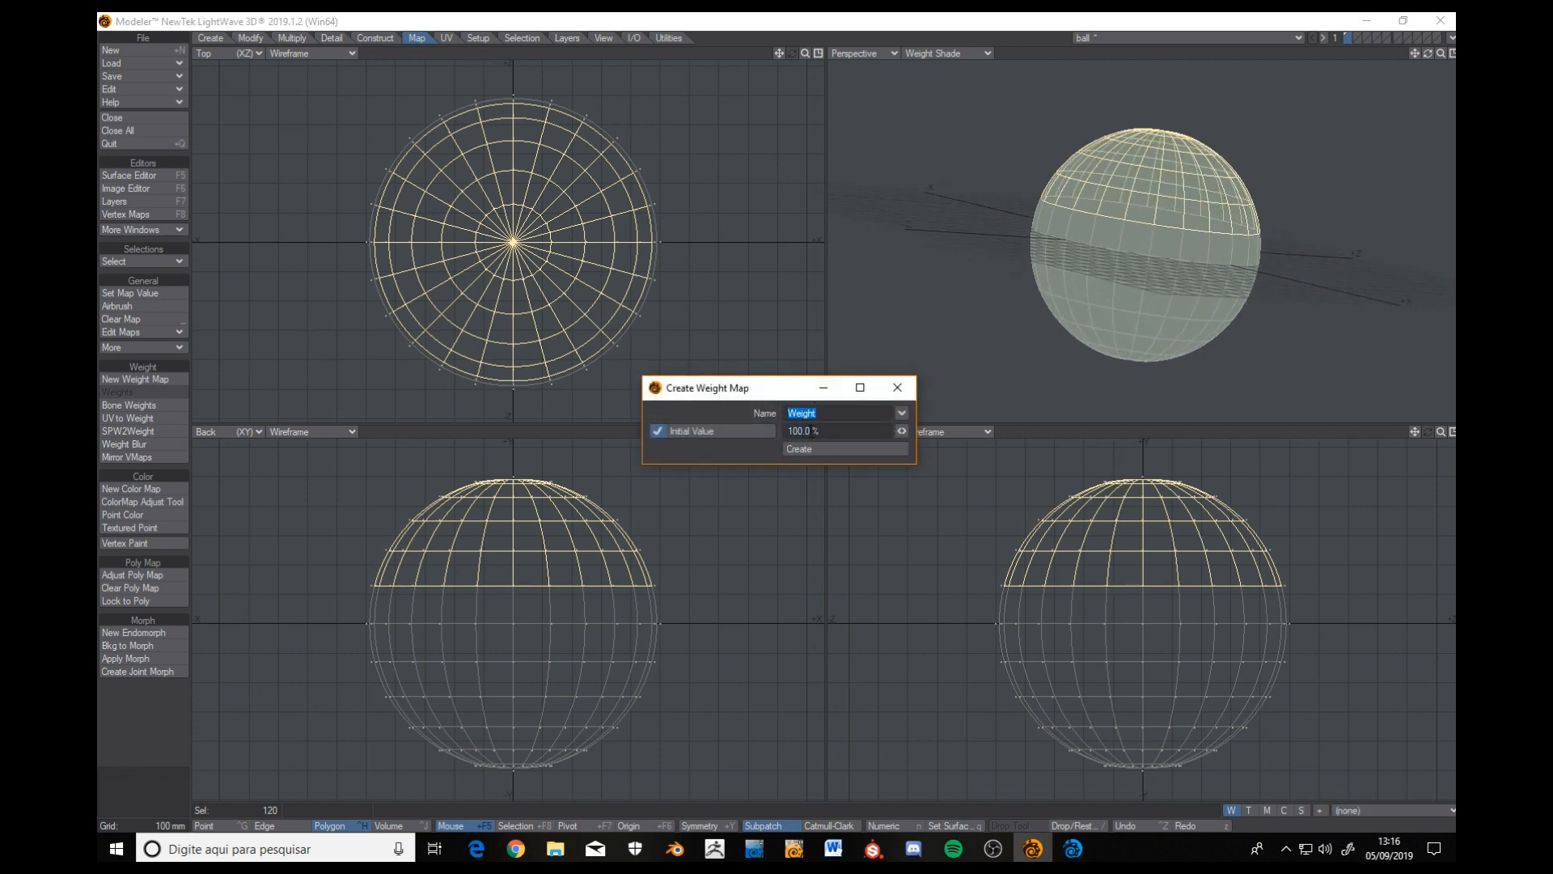
pyautogui.write('Fur_Density')
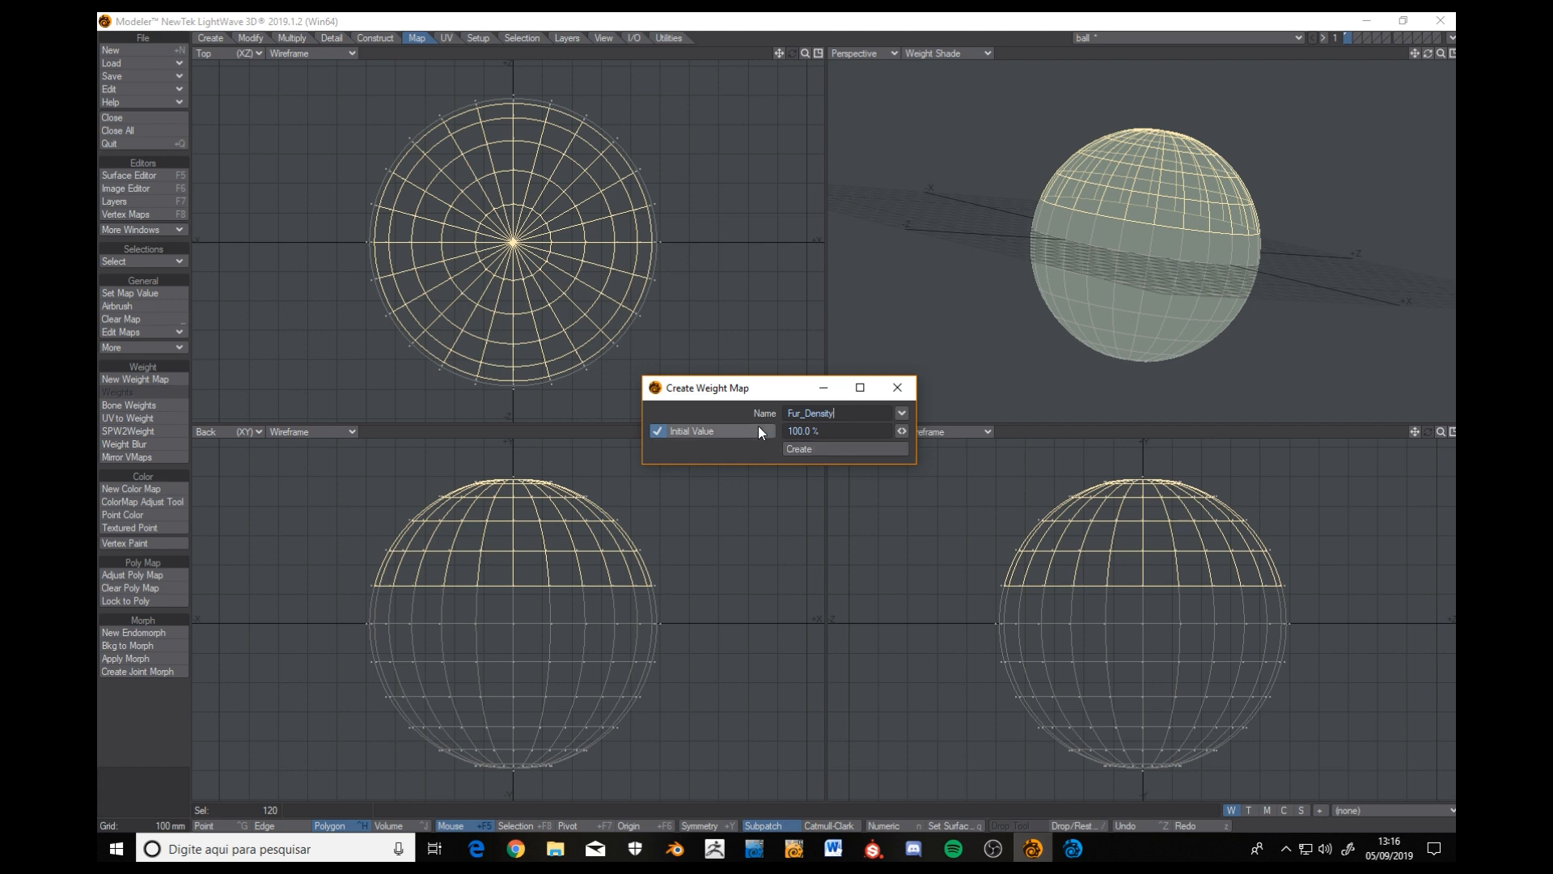
pyautogui.click(833, 453)
pyautogui.click(898, 388)
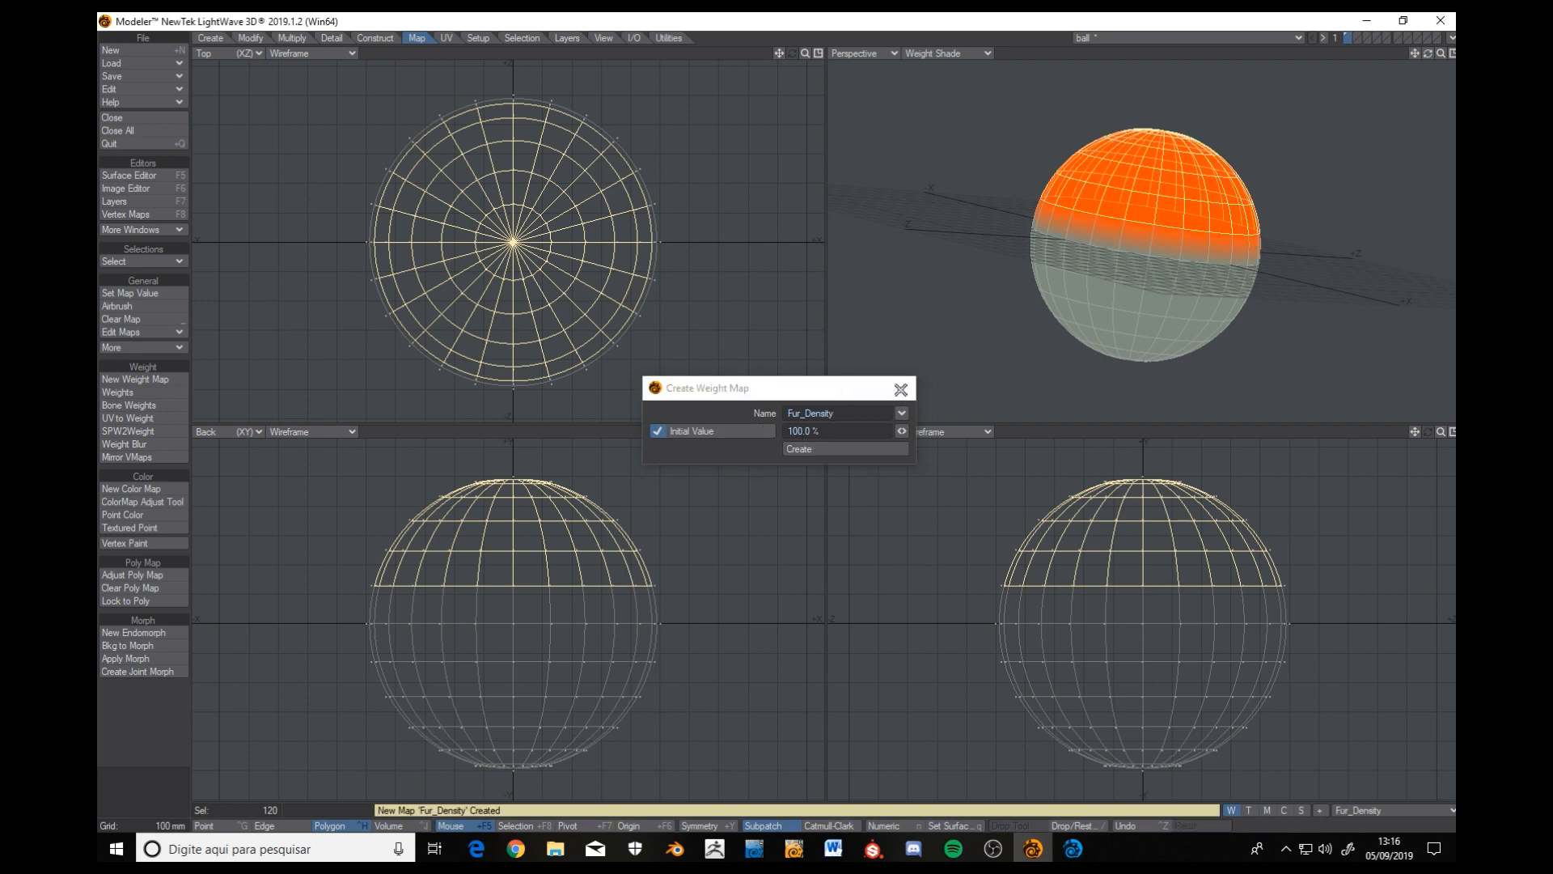
pyautogui.click(158, 722)
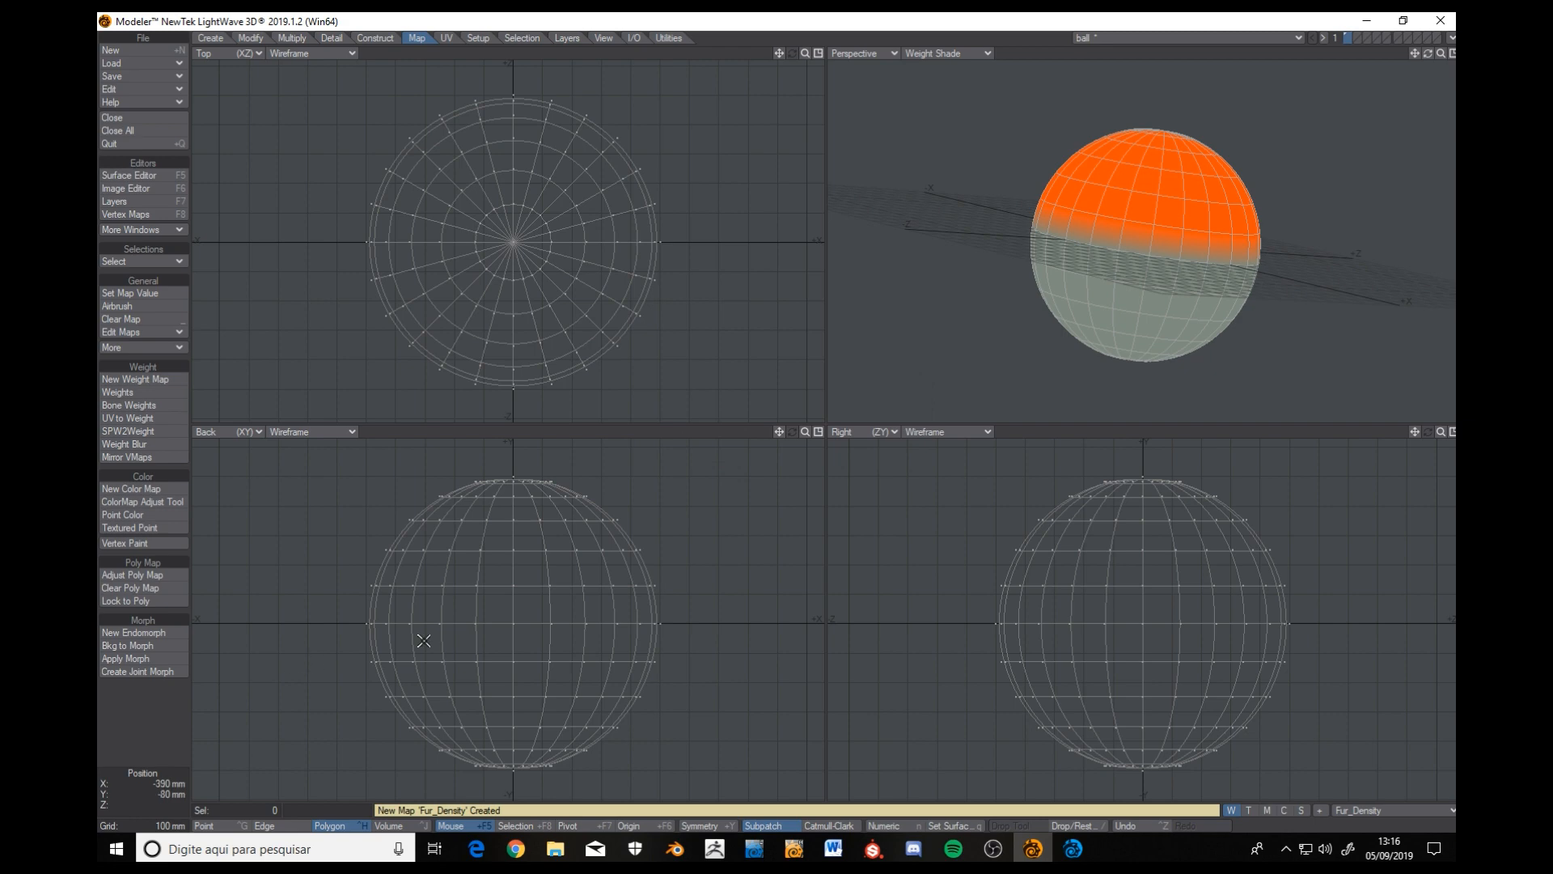
# Synchronize the ball with Layout, switch back to Layout, and reopen the Max Fiber Density texture.
pyautogui.click(1451, 38)
pyautogui.click(1369, 47)
pyautogui.click(1073, 847)
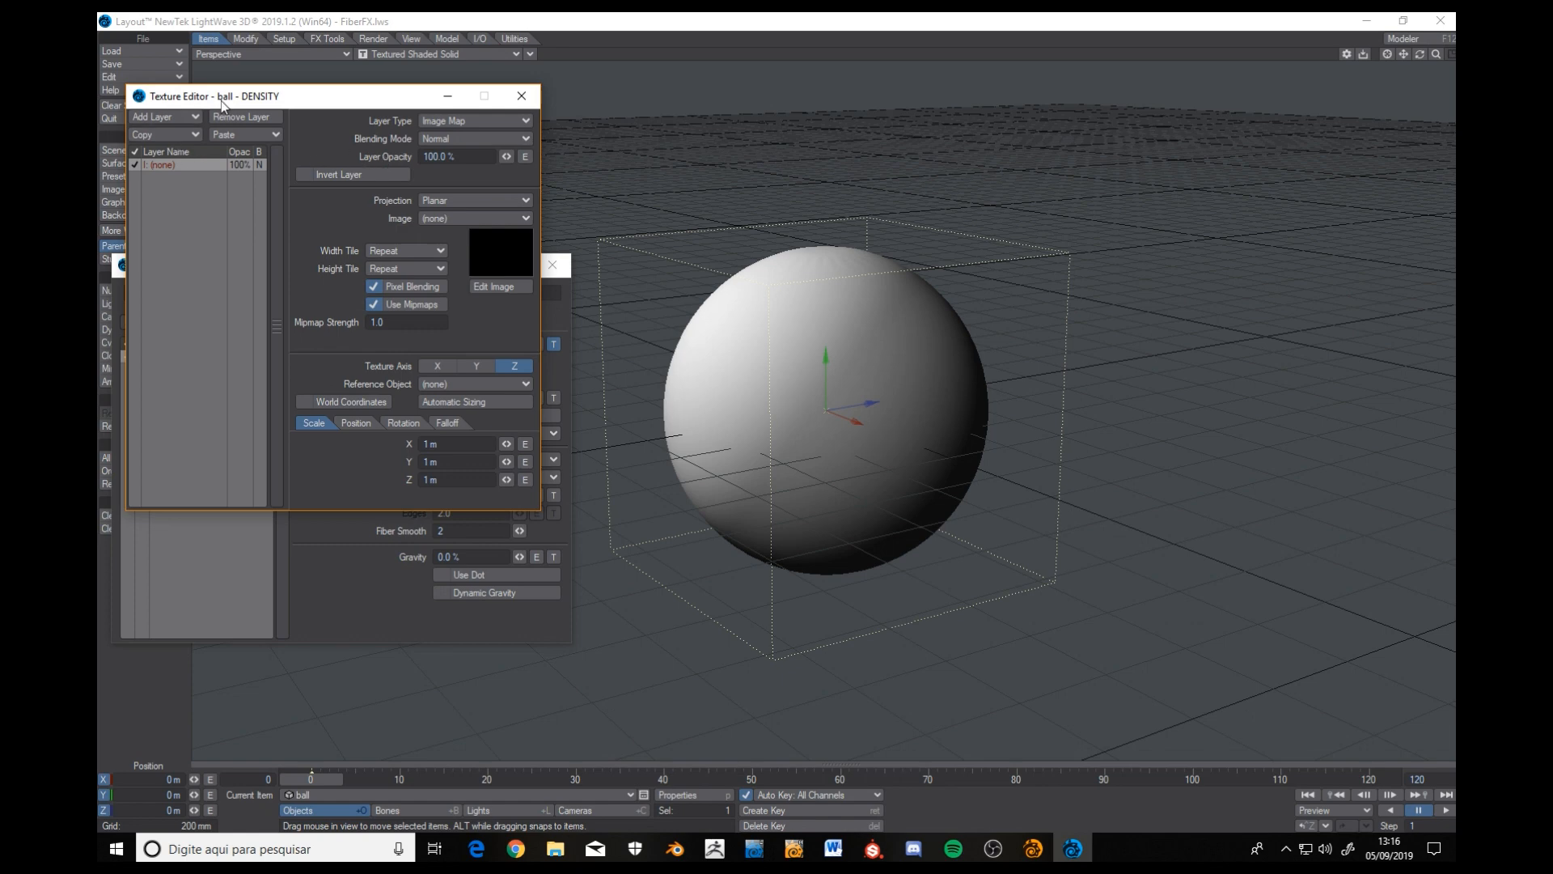
pyautogui.moveTo(396, 98); pyautogui.dragTo(404, 164)
pyautogui.click(531, 162)
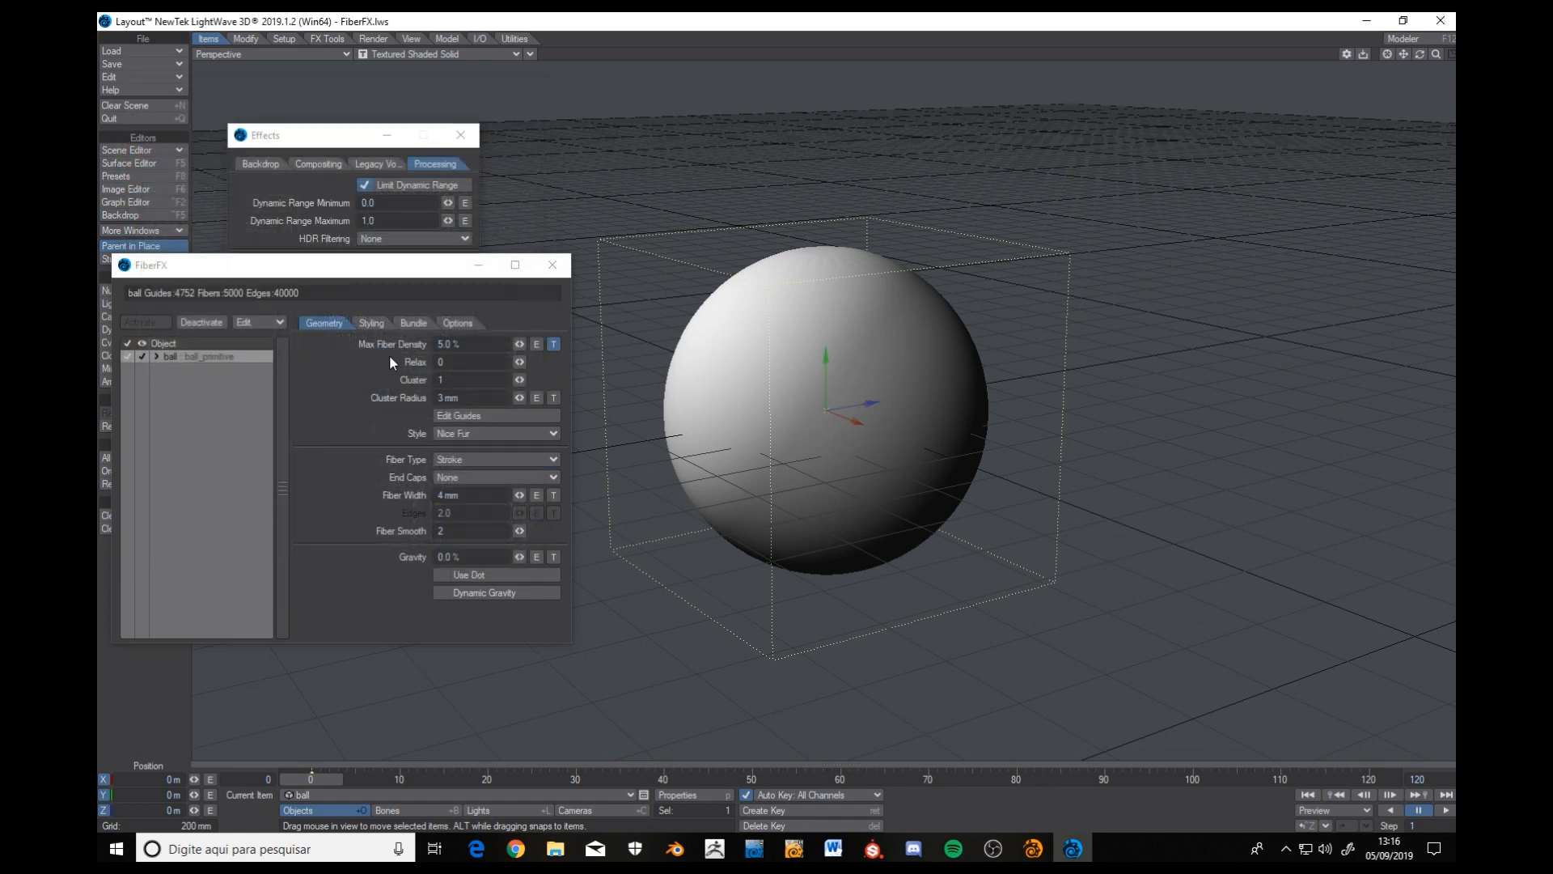
pyautogui.click(555, 343)
pyautogui.moveTo(301, 162); pyautogui.dragTo(305, 97)
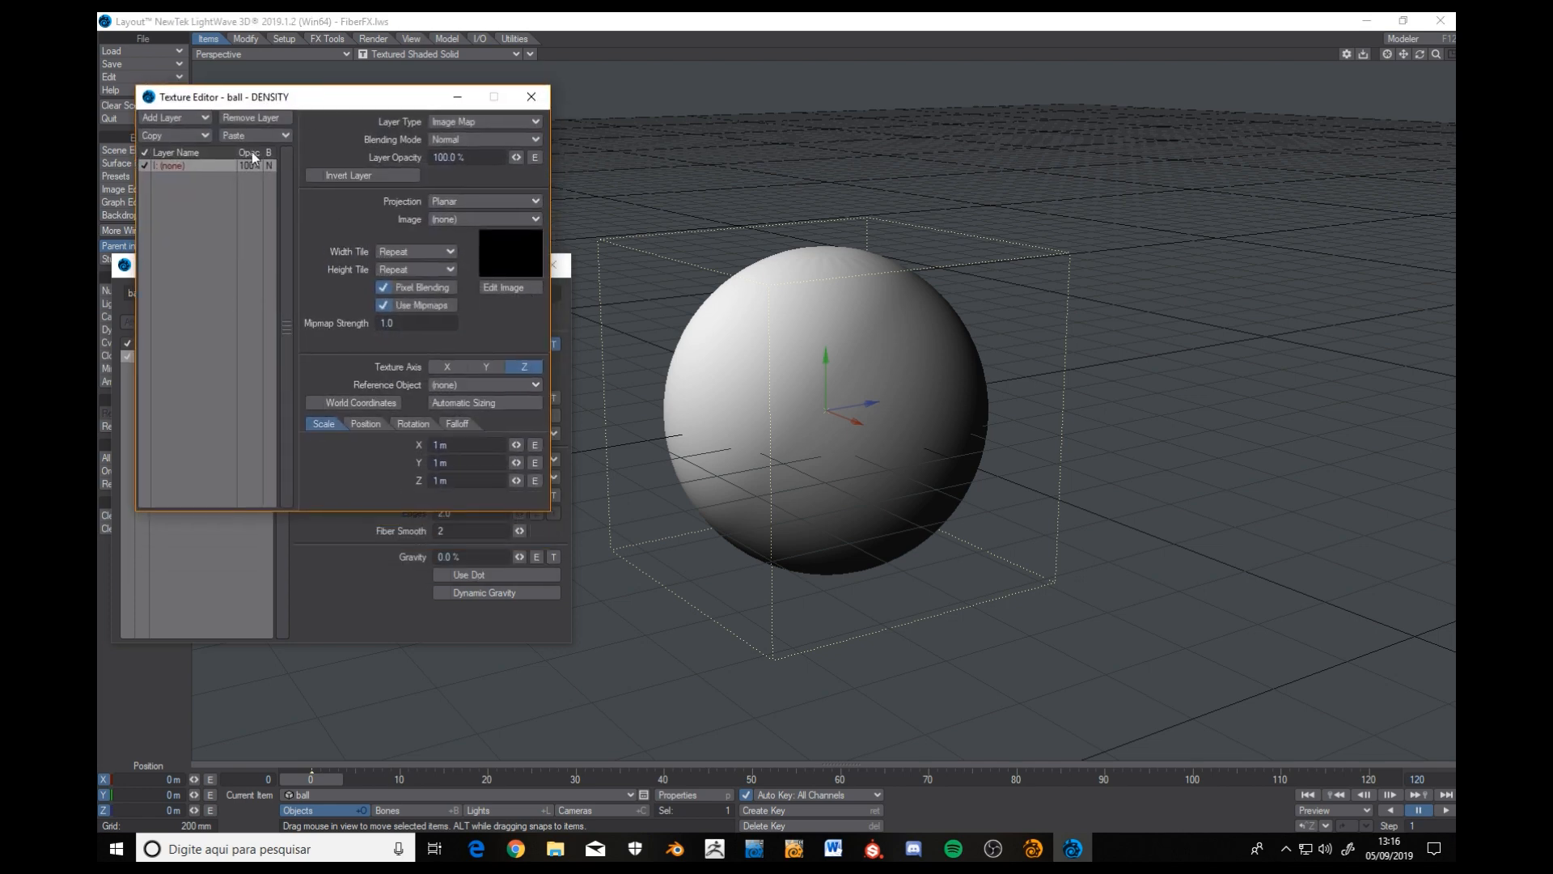
# Change the density texture layer to a Gradient driven by the Fur_Density weight map.
pyautogui.click(470, 121)
pyautogui.click(457, 141)
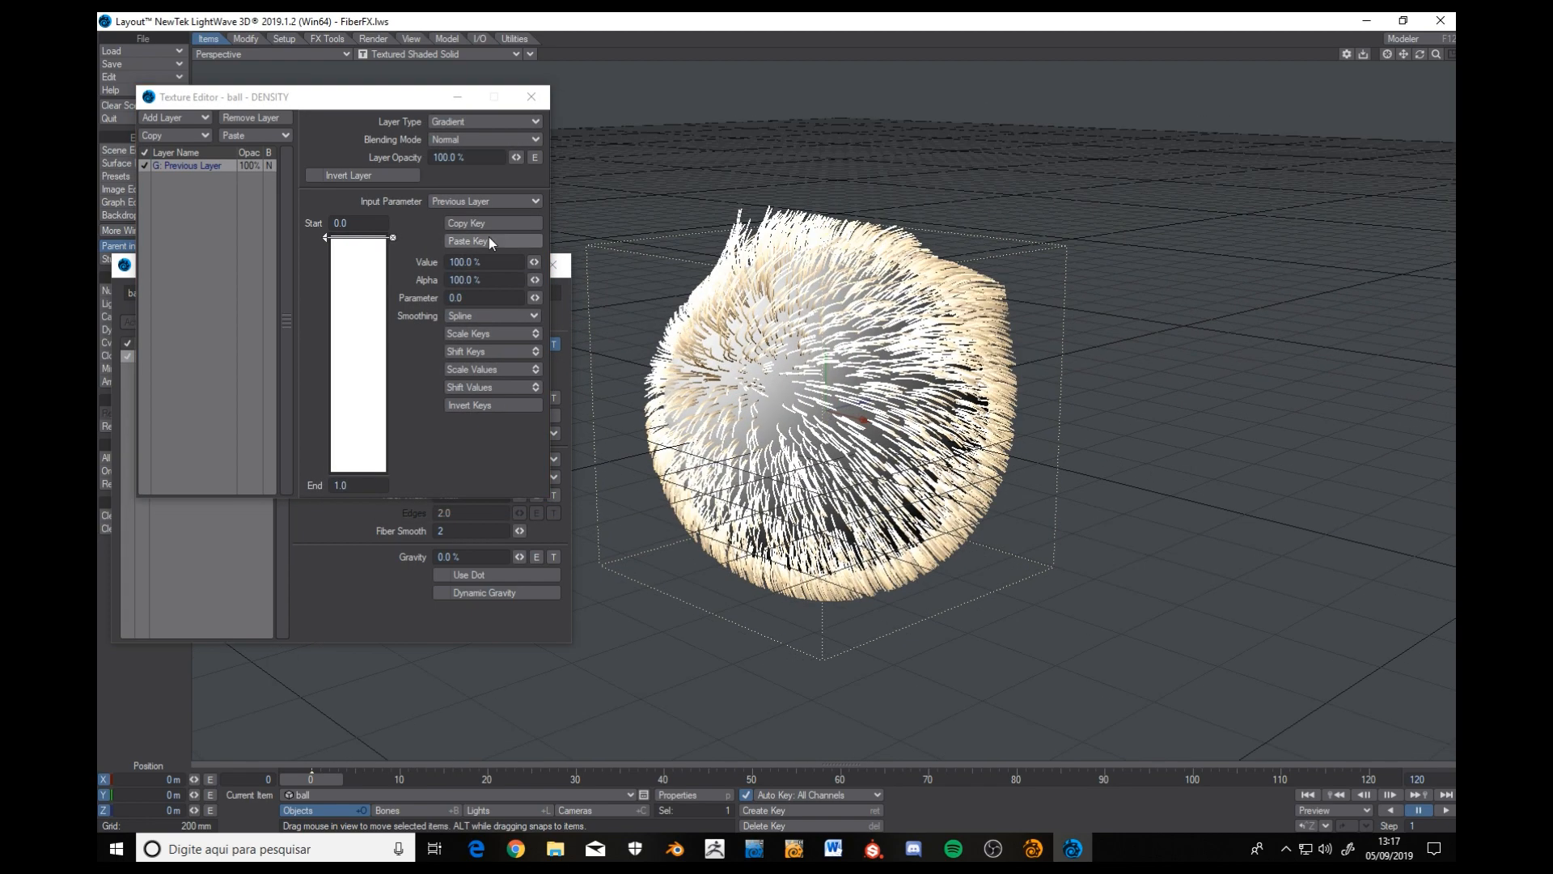
pyautogui.click(463, 203)
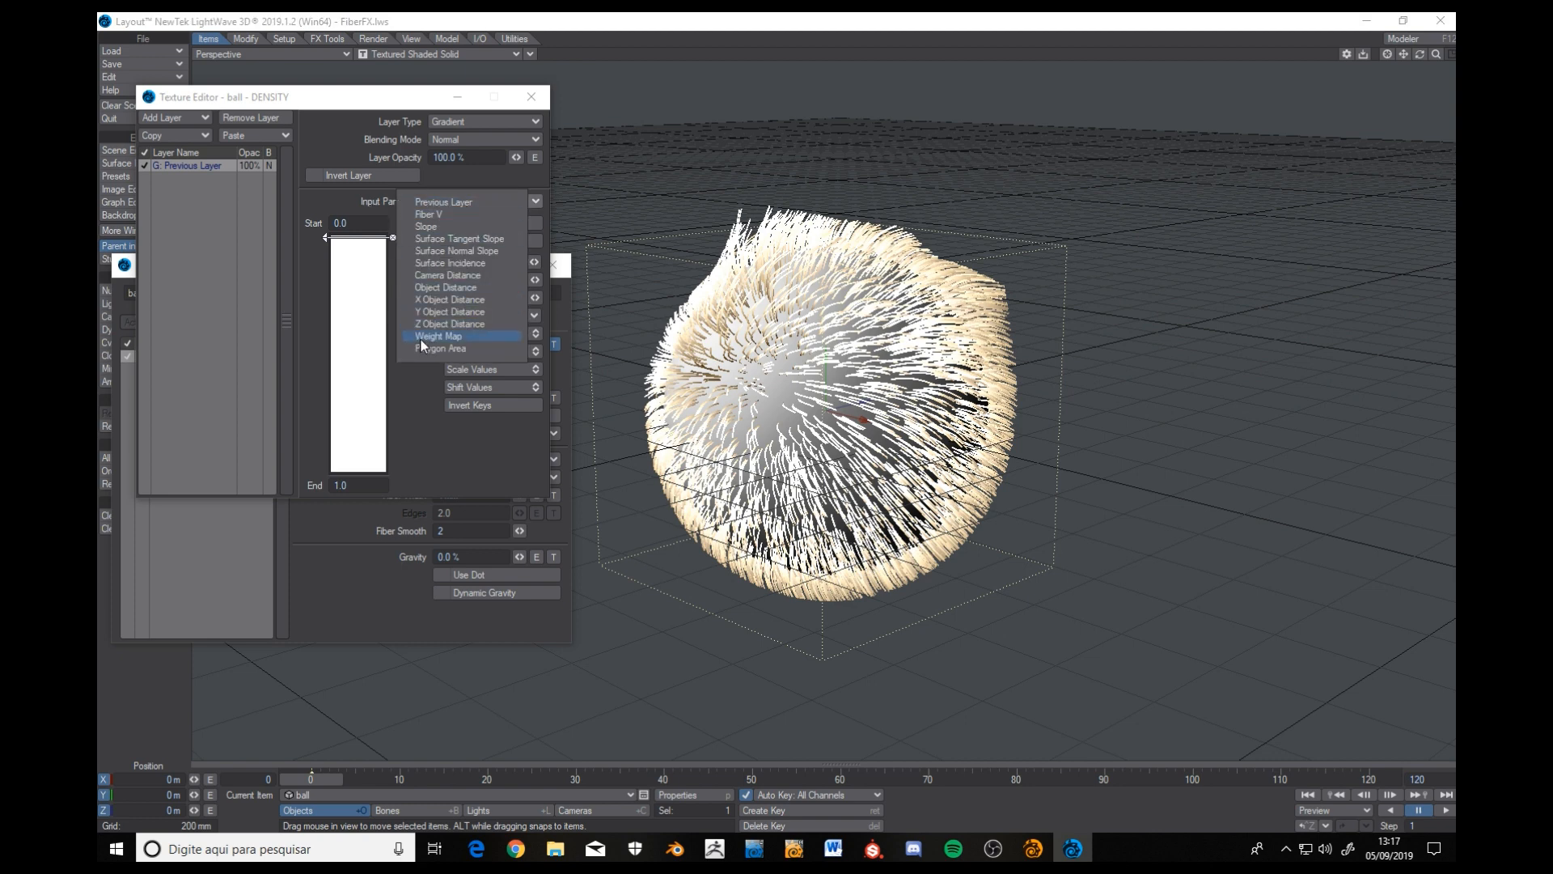
pyautogui.click(422, 338)
pyautogui.click(457, 217)
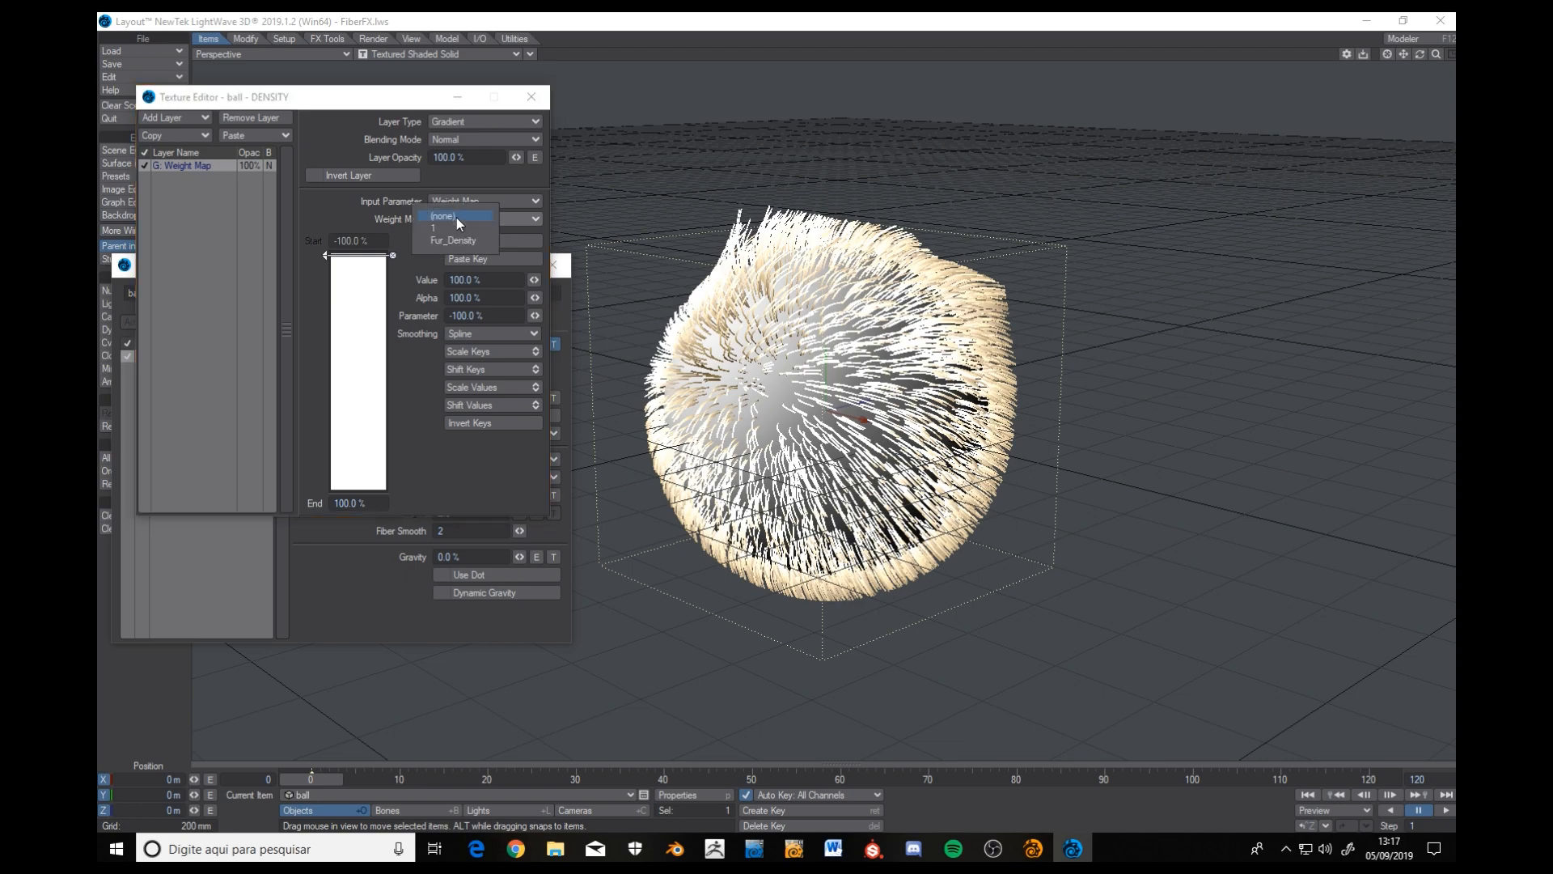
pyautogui.click(450, 241)
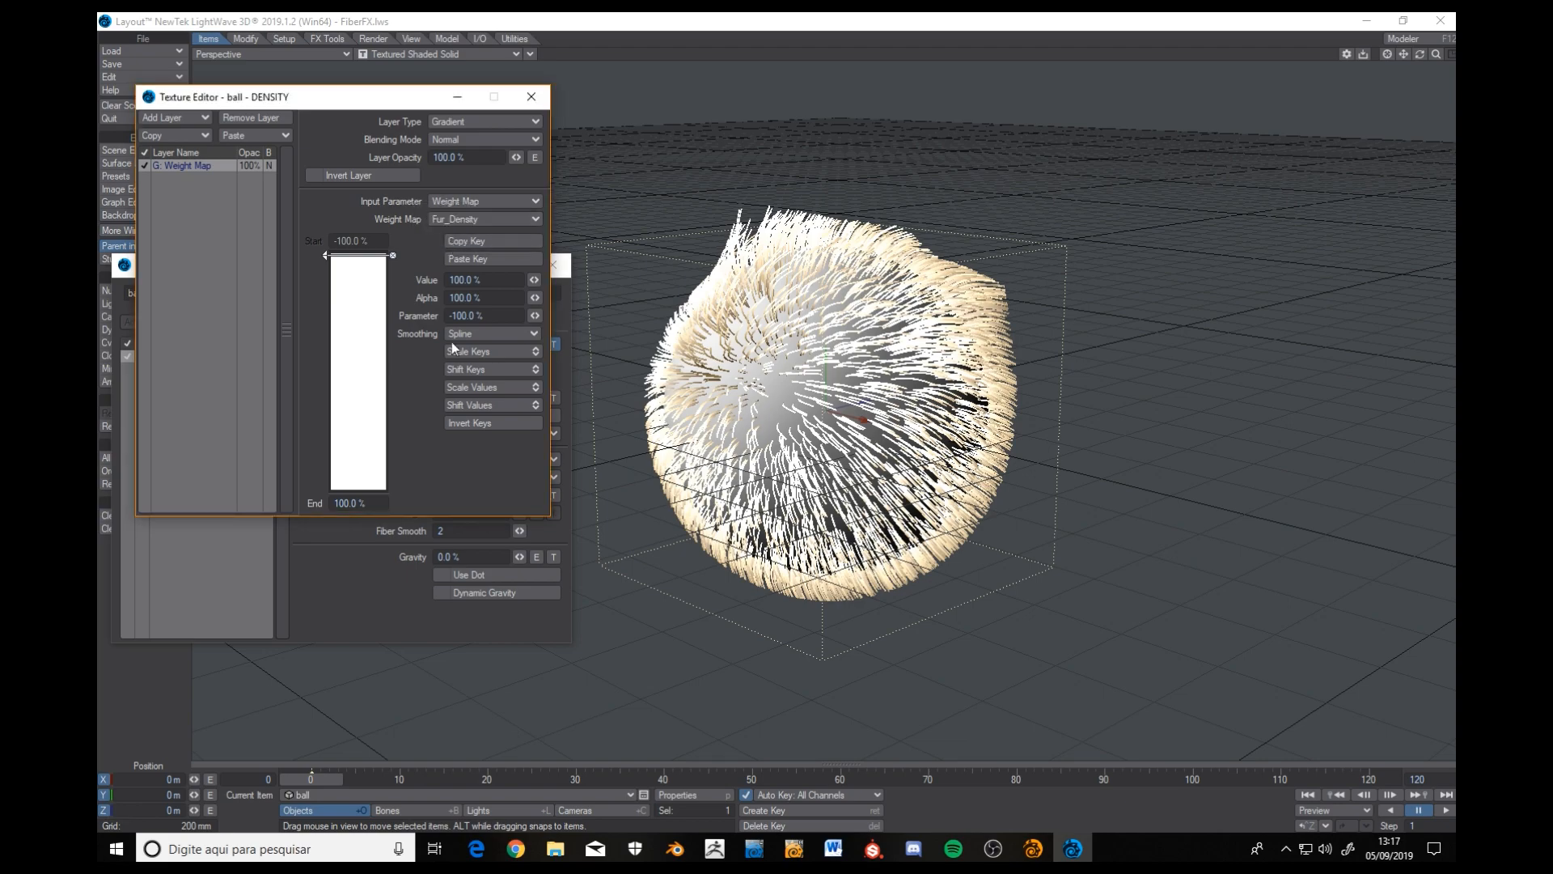
# Set the gradient's start key value to 0% and add a second key at parameter 0%.
pyautogui.moveTo(1420, 55); pyautogui.dragTo(1444, 63)
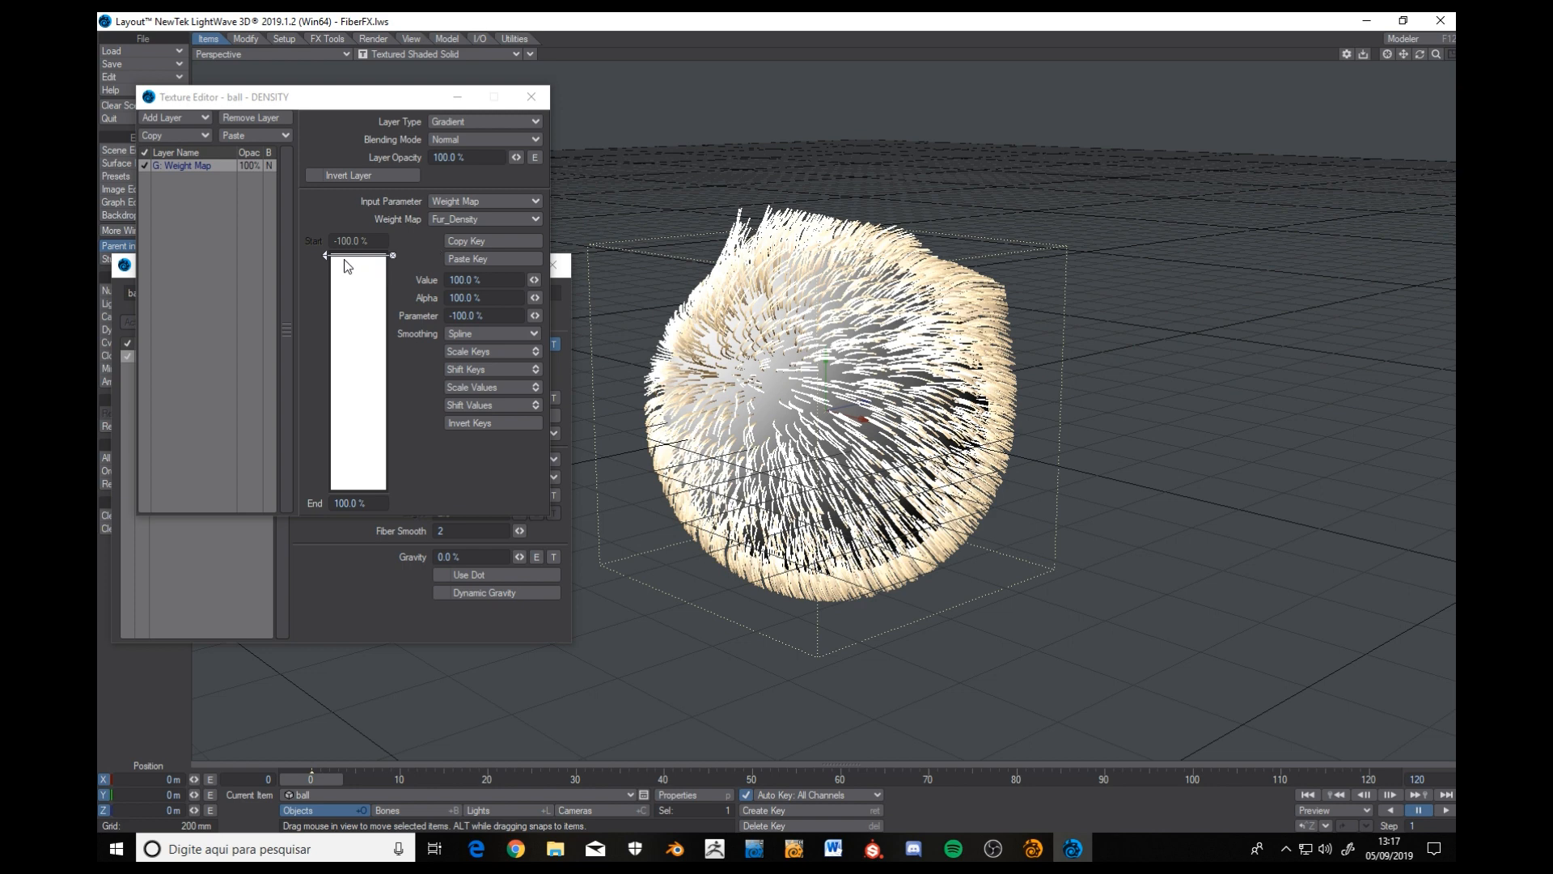
pyautogui.click(415, 280)
pyautogui.write('0')
pyautogui.press('Tab')
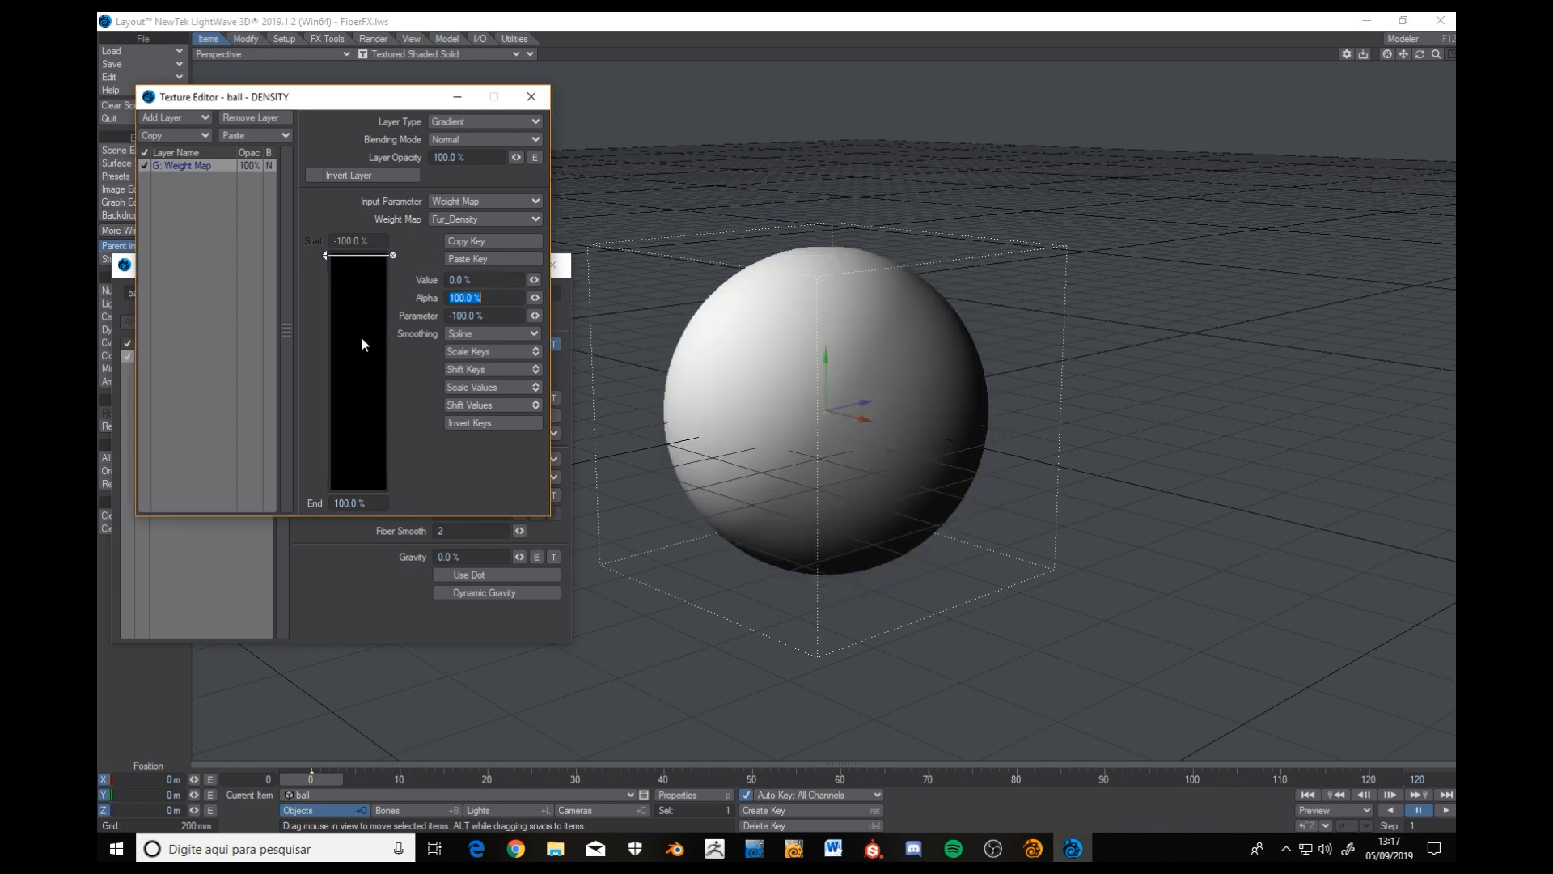
pyautogui.click(348, 362)
pyautogui.click(491, 317)
pyautogui.write('0')
pyautogui.press('Return')
# Add a gradient key at parameter 100% and set its value to 100%.
pyautogui.moveTo(359, 479); pyautogui.dragTo(346, 511)
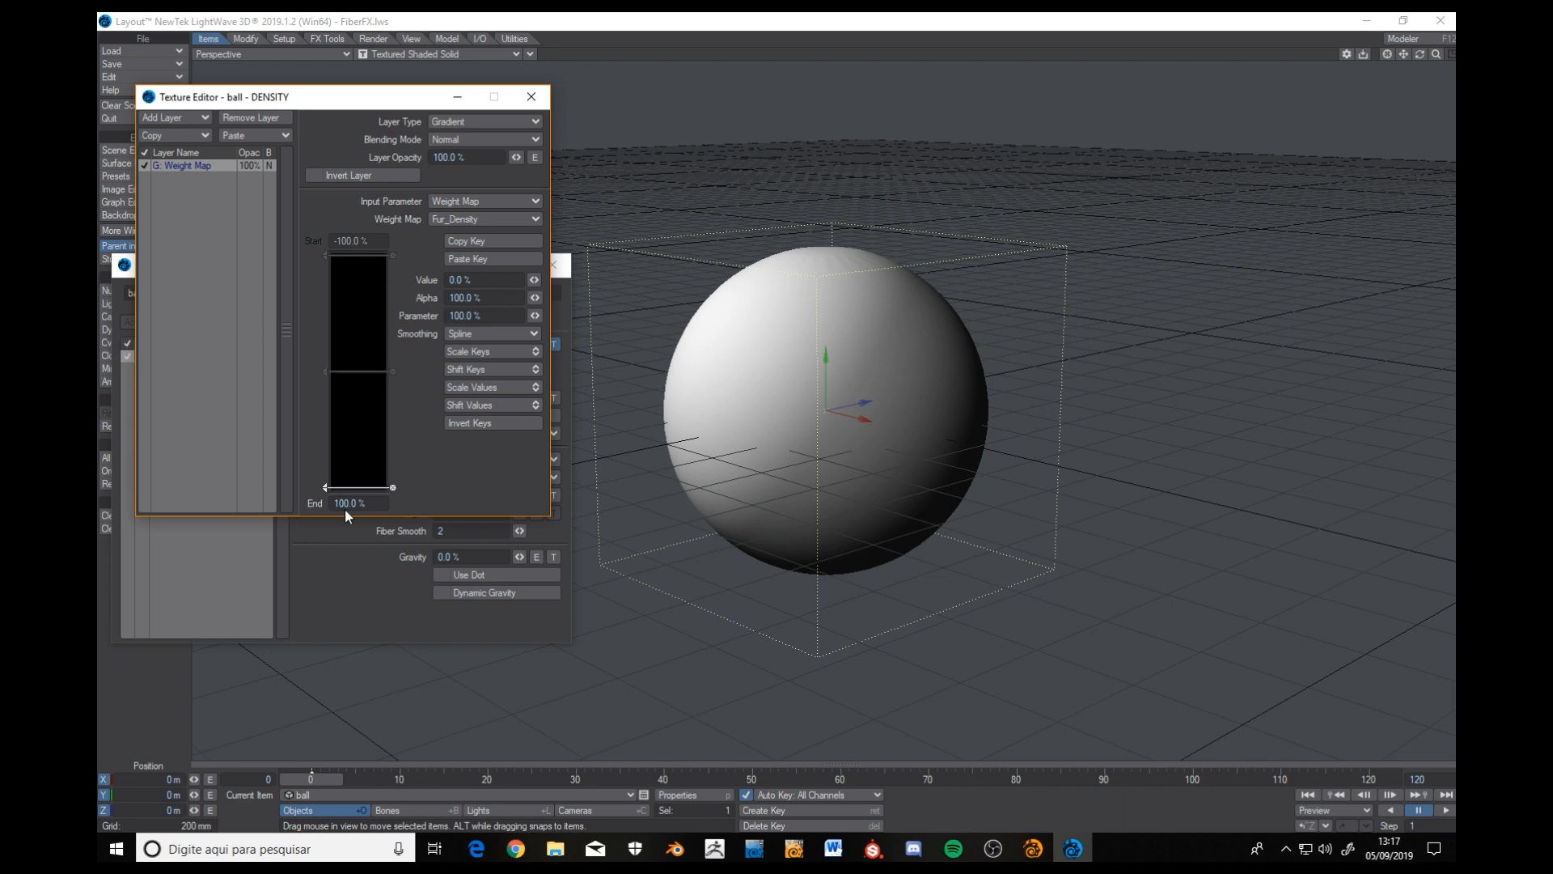
pyautogui.click(476, 280)
pyautogui.write('100')
pyautogui.press('Tab')
pyautogui.keyDown('alt'); pyautogui.moveTo(945, 483); pyautogui.dragTo(956, 524); pyautogui.keyUp('alt')
# Compare the Fur_Density weighting on the ball in Modeler with the fur coverage in Layout.
pyautogui.click(1033, 849)
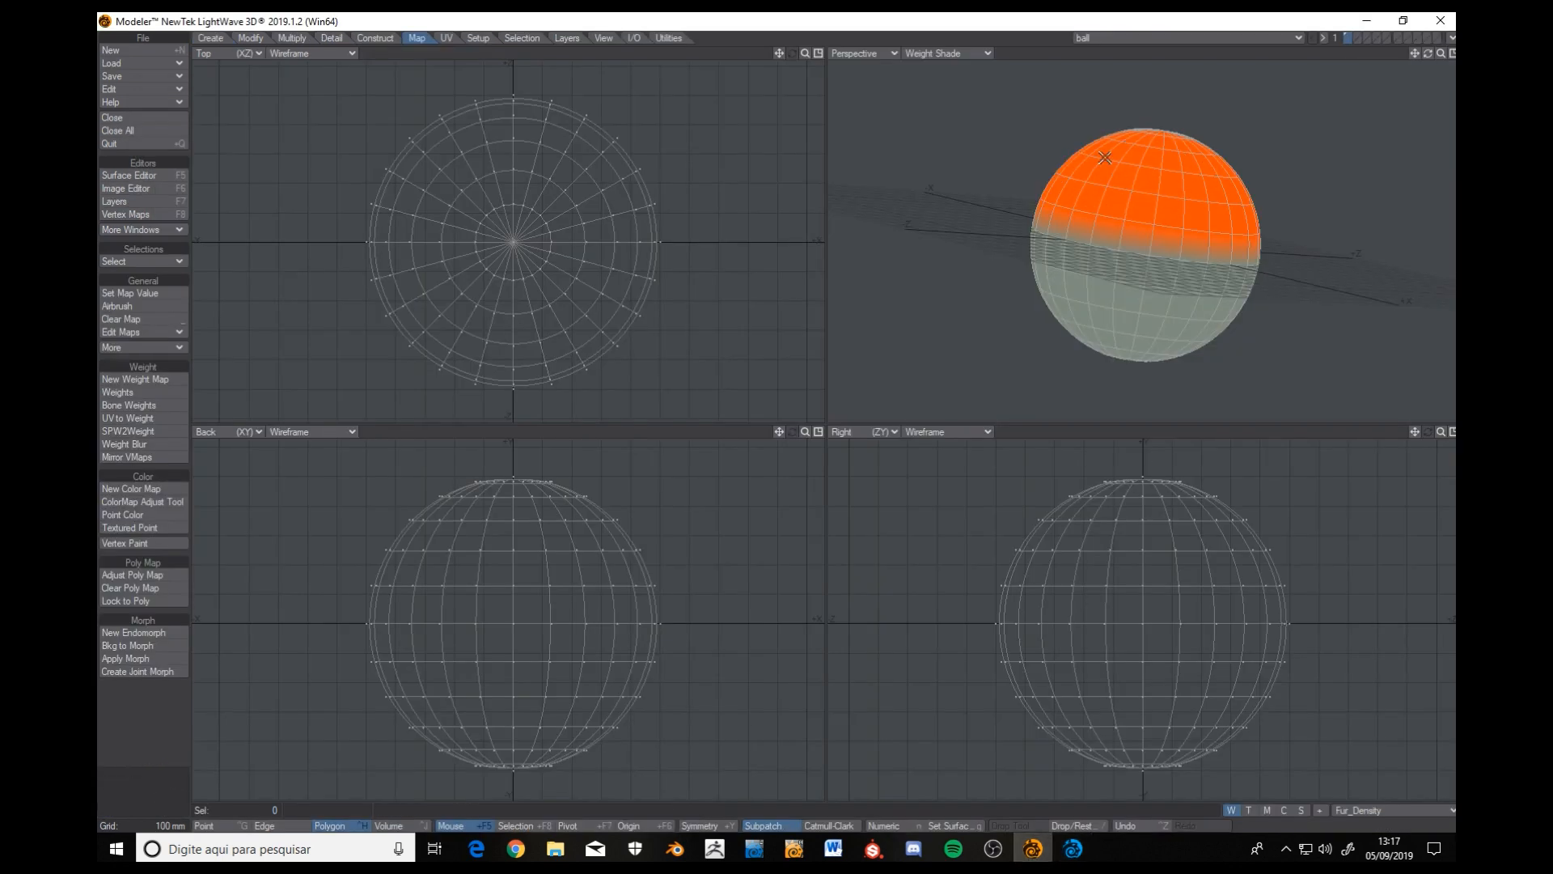
pyautogui.keyDown('alt'); pyautogui.moveTo(1205, 203); pyautogui.dragTo(1131, 204); pyautogui.keyUp('alt')
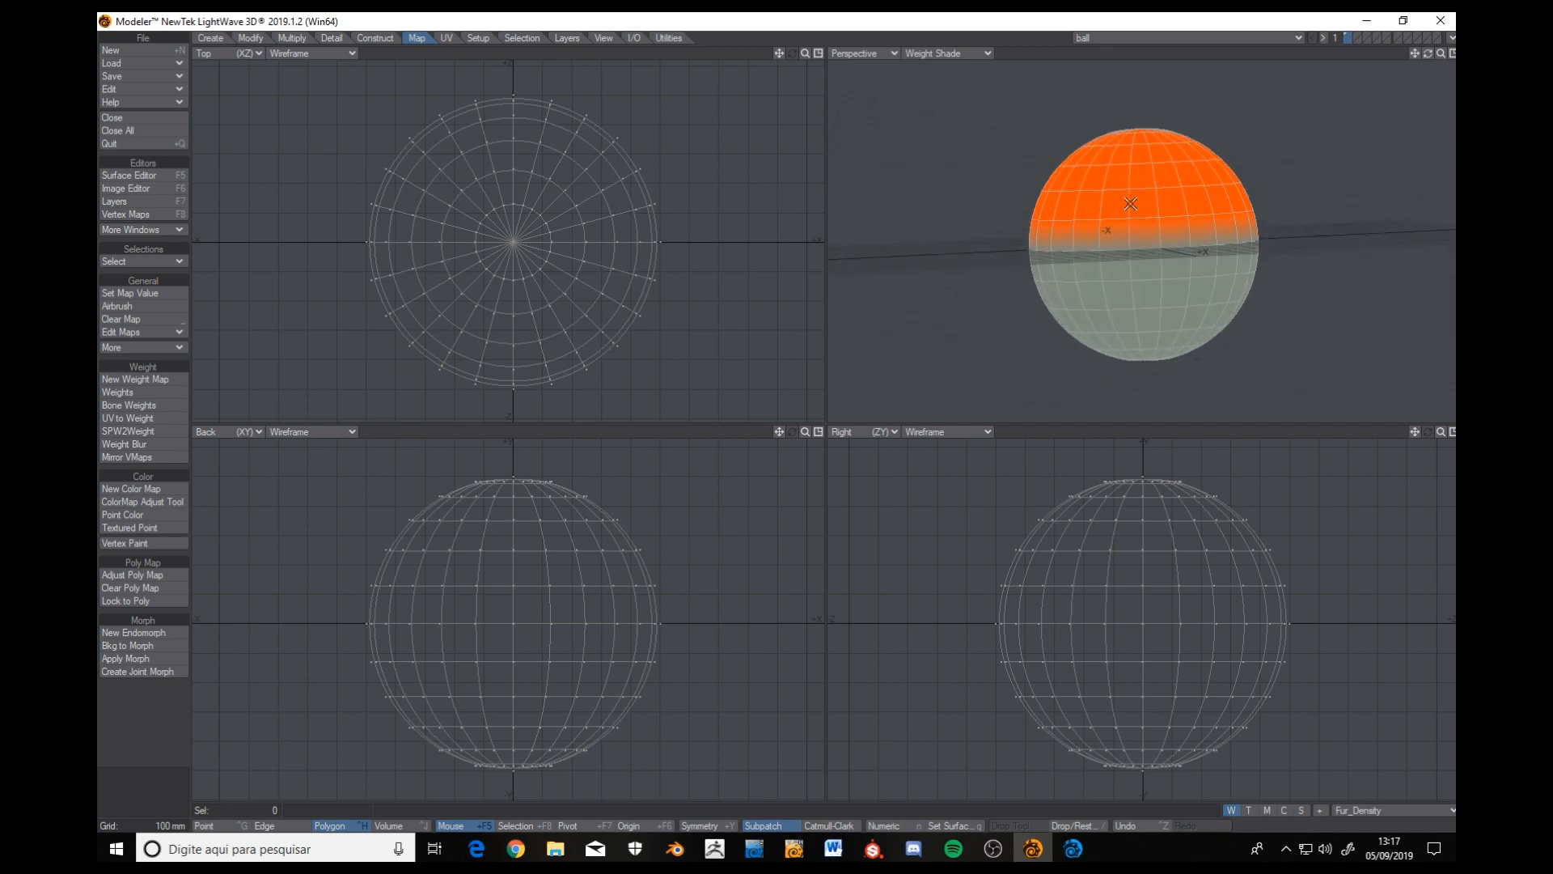
pyautogui.click(1073, 848)
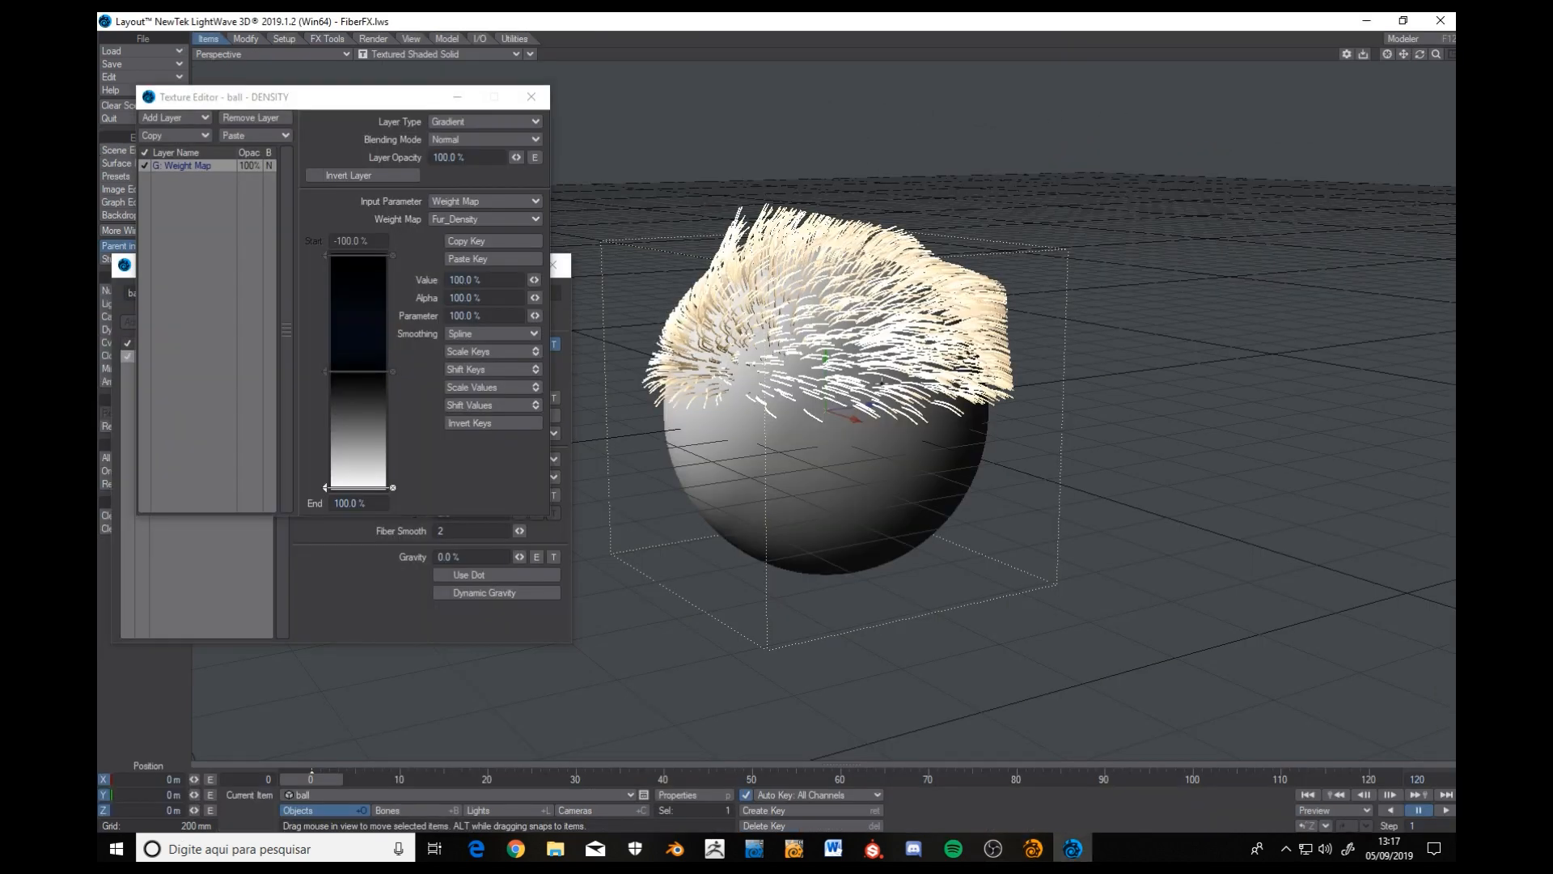
pyautogui.keyDown('alt'); pyautogui.moveTo(970, 354); pyautogui.dragTo(869, 458); pyautogui.keyUp('alt')
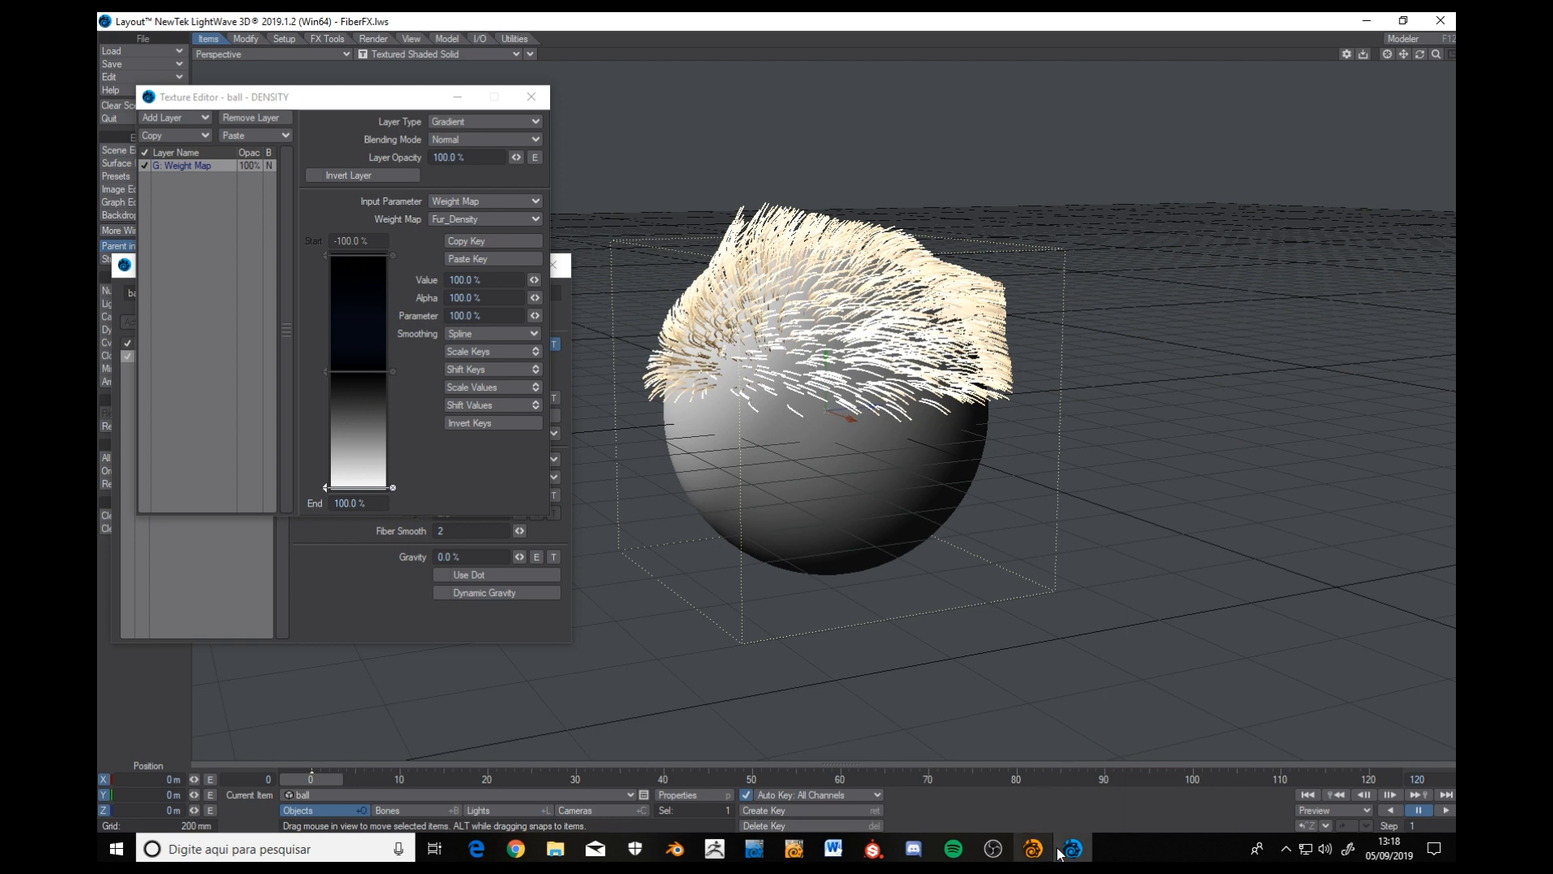
# Switch to Modeler and set the Fur_Density weight of the upper polygon band on one half of the ball to 0%.
pyautogui.moveTo(1073, 852)
pyautogui.click(1034, 851)
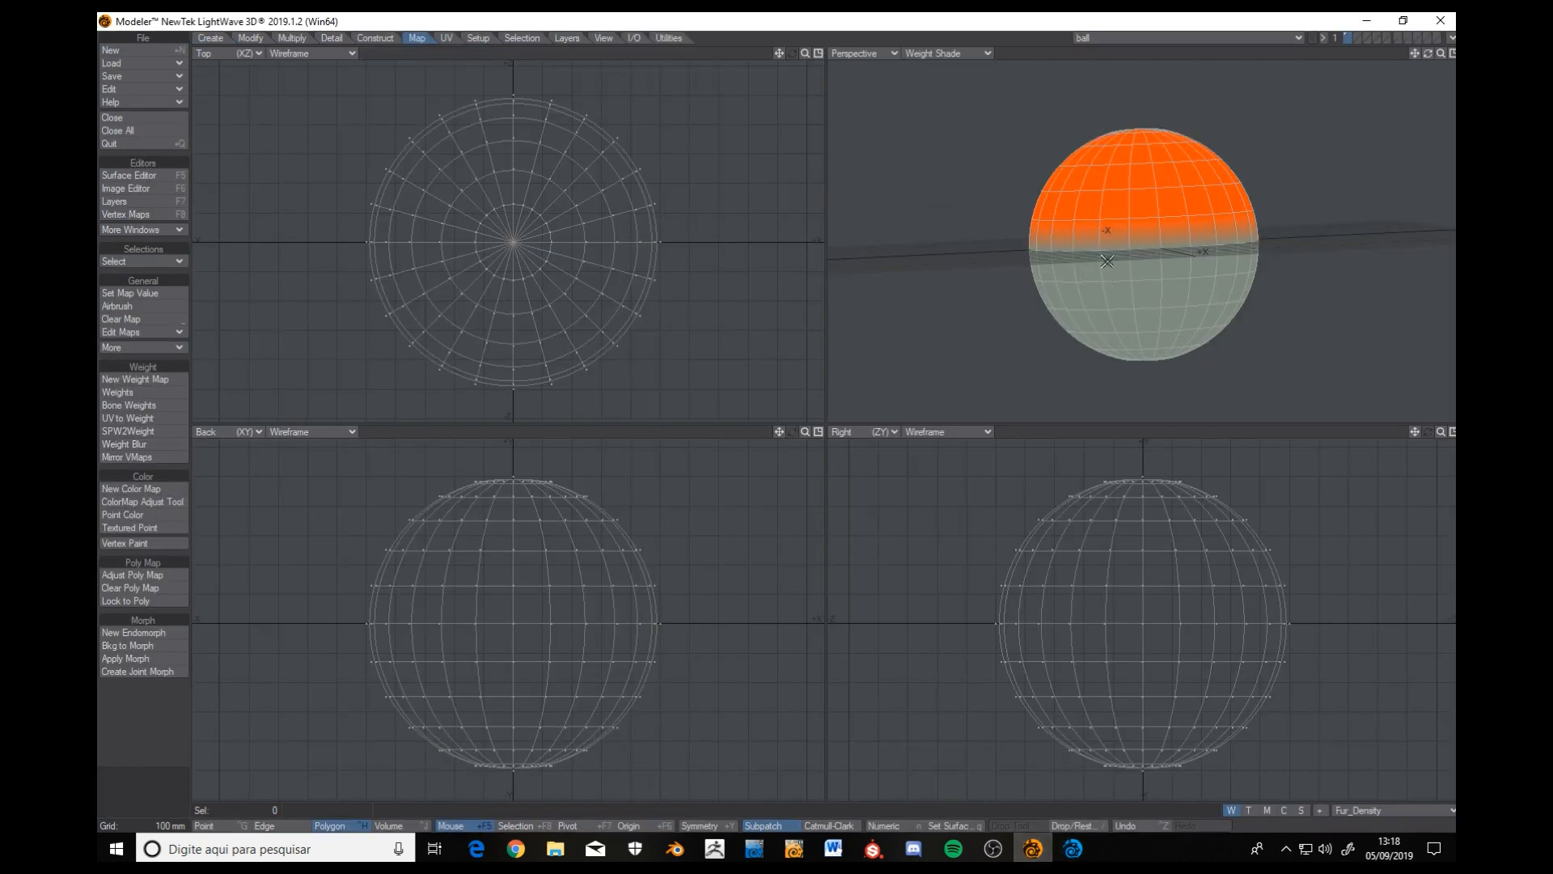
pyautogui.click(1062, 209)
pyautogui.click(1047, 566)
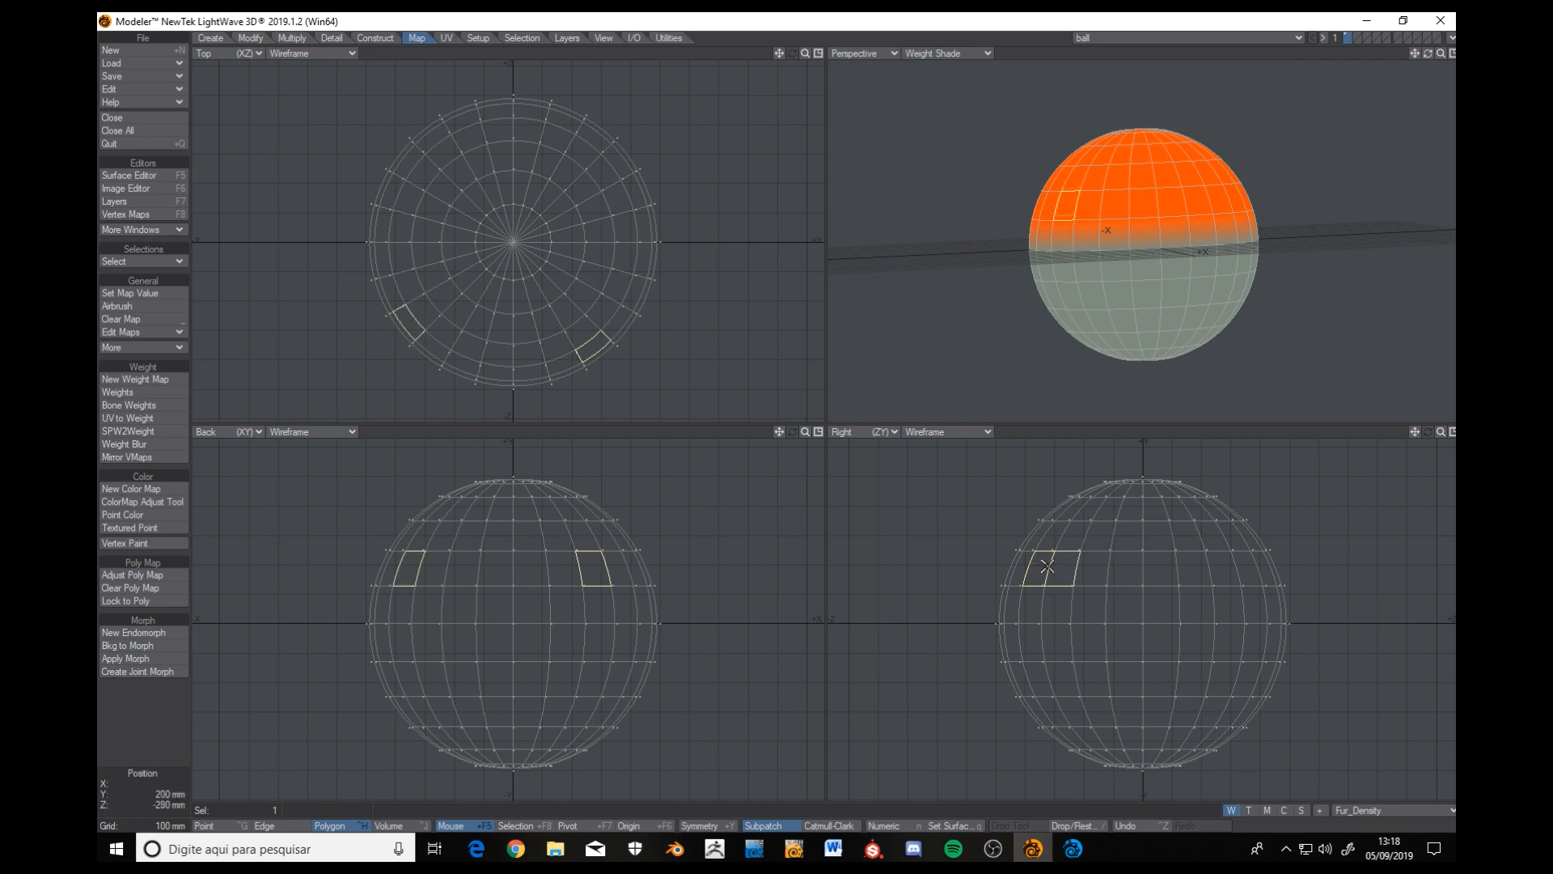
pyautogui.moveTo(1047, 566)
pyautogui.mouseDown()
pyautogui.moveTo(1042, 543)
pyautogui.moveTo(1088, 562)
pyautogui.moveTo(1114, 541)
pyautogui.mouseUp()
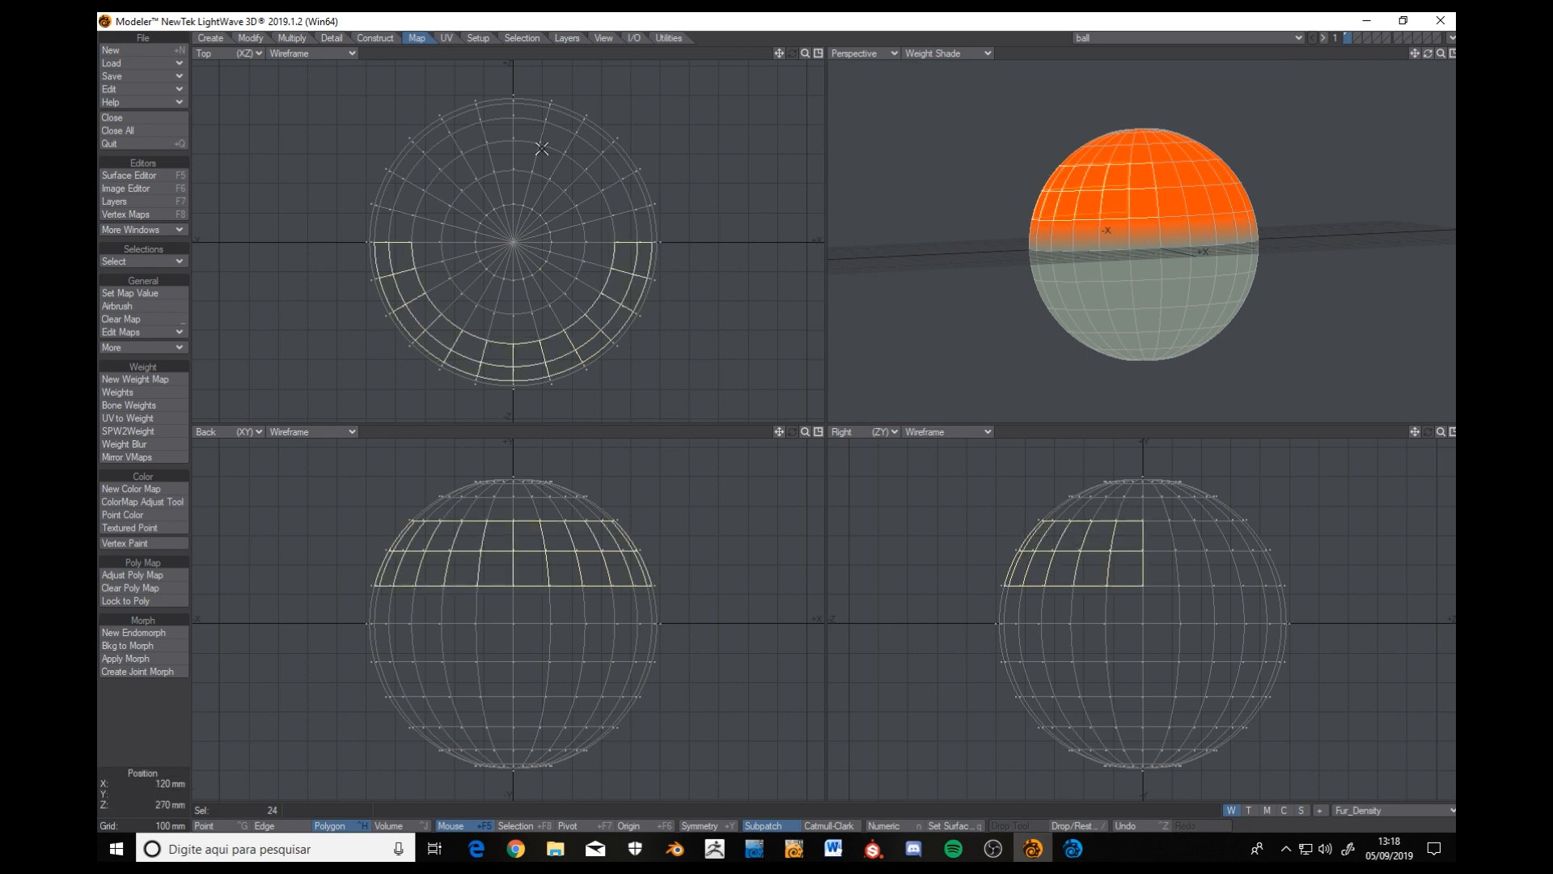
pyautogui.click(131, 294)
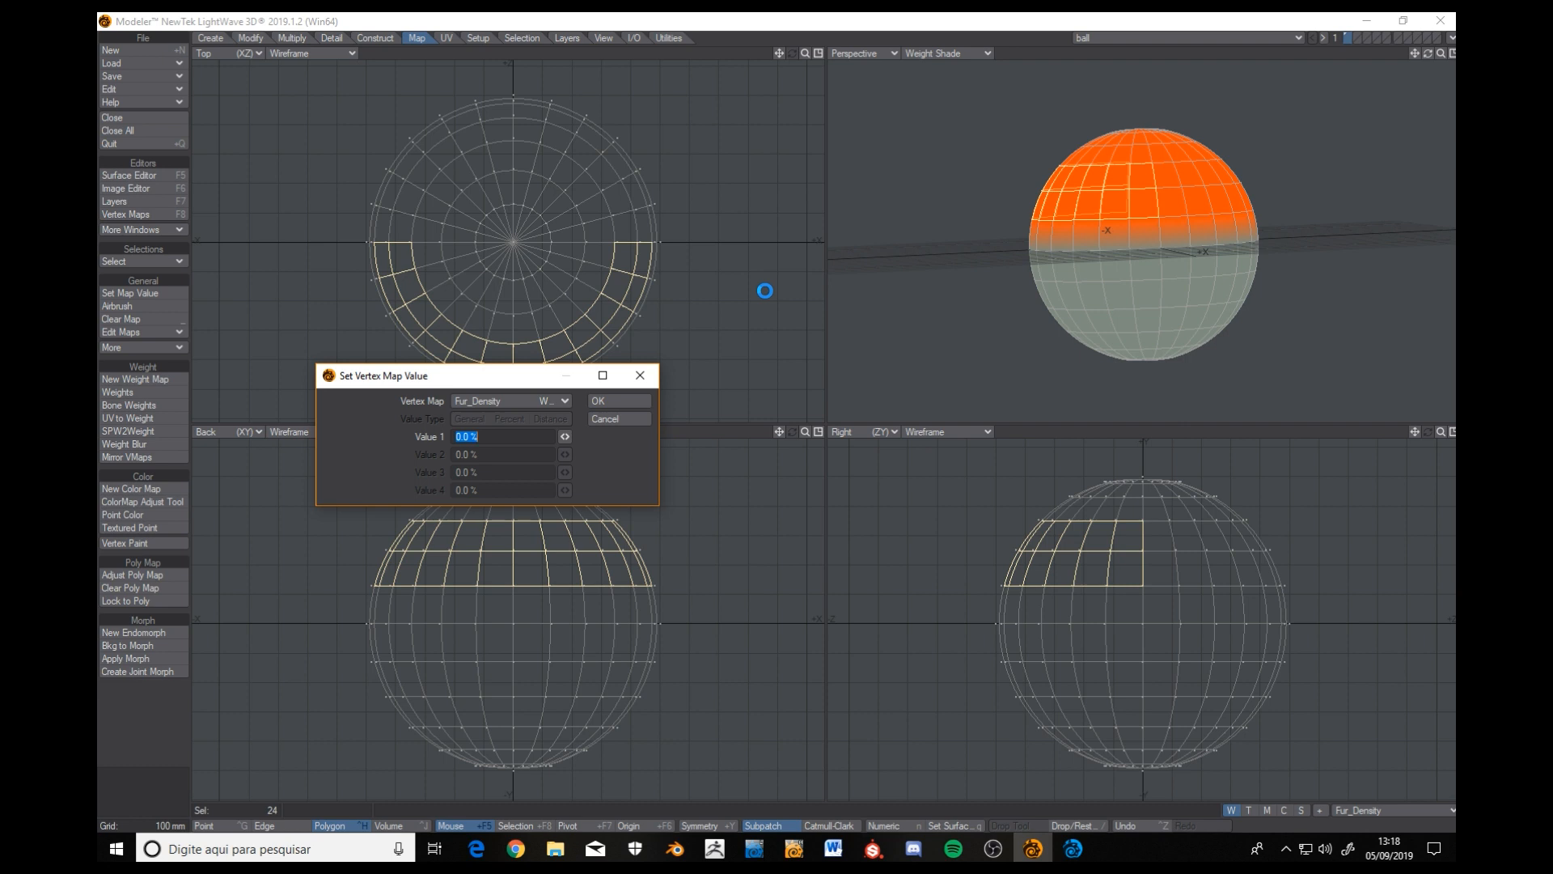
pyautogui.press('Return')
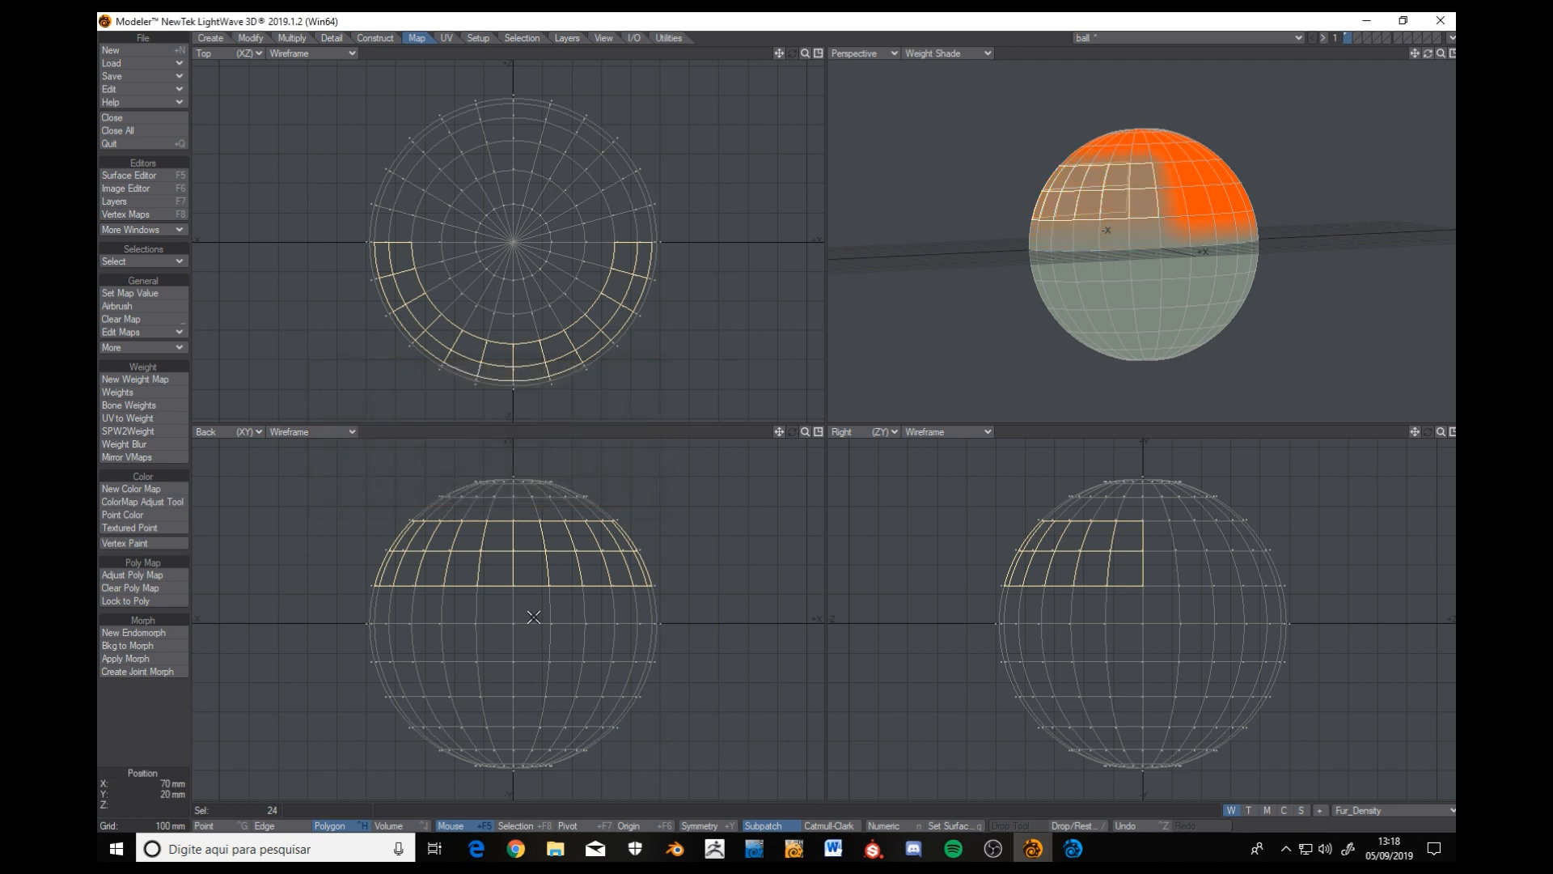
pyautogui.click(120, 775)
# Set the Fur_Density weight of the mirrored point pair at the edge of the cleared band to 0%.
pyautogui.click(207, 826)
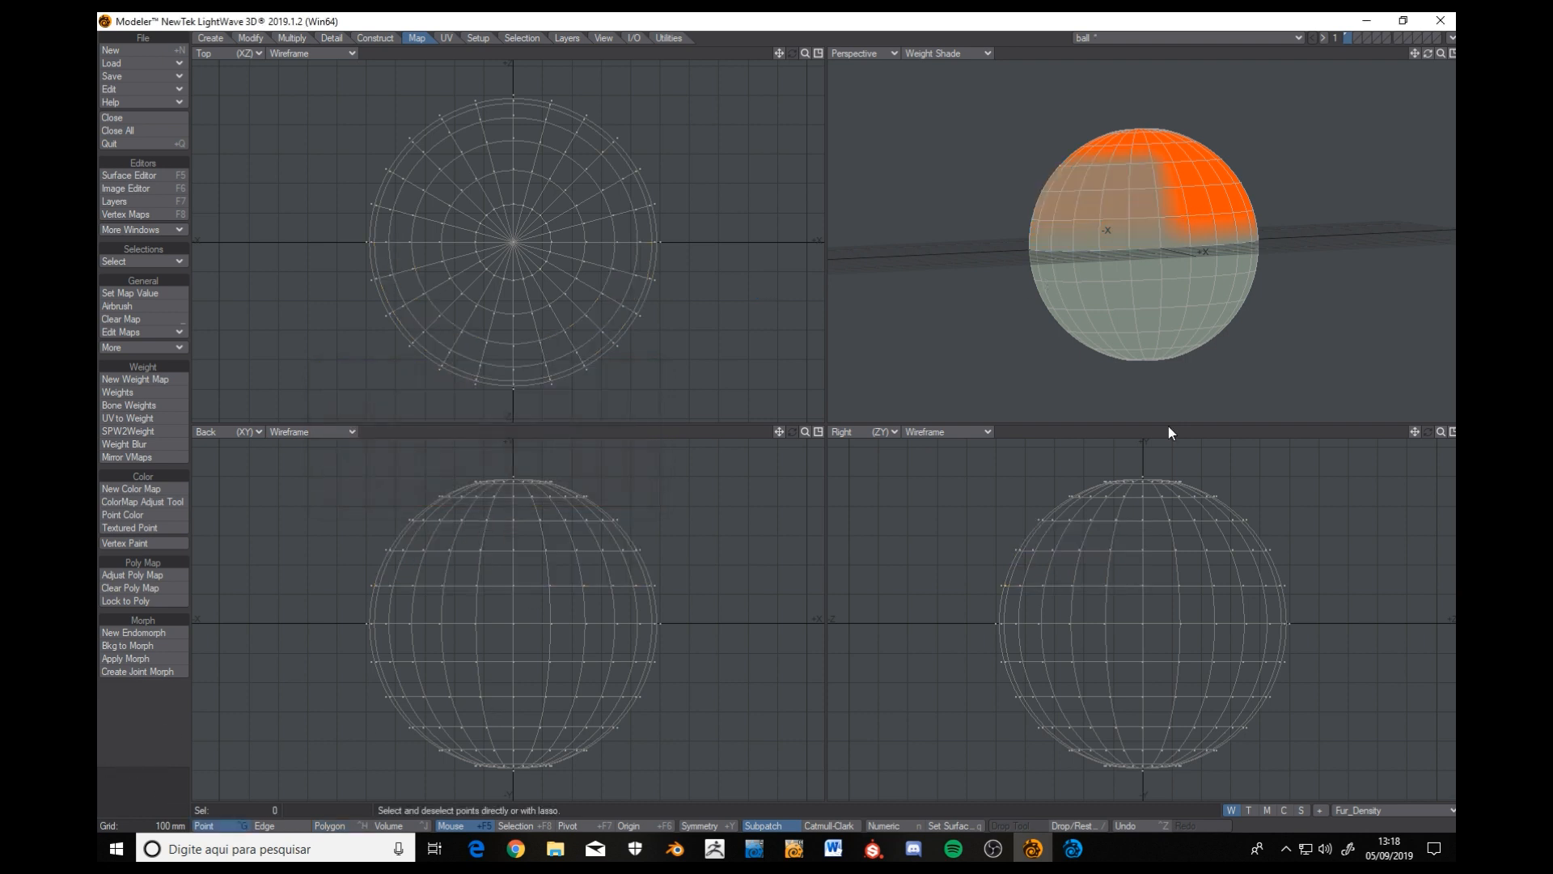
pyautogui.click(1185, 215)
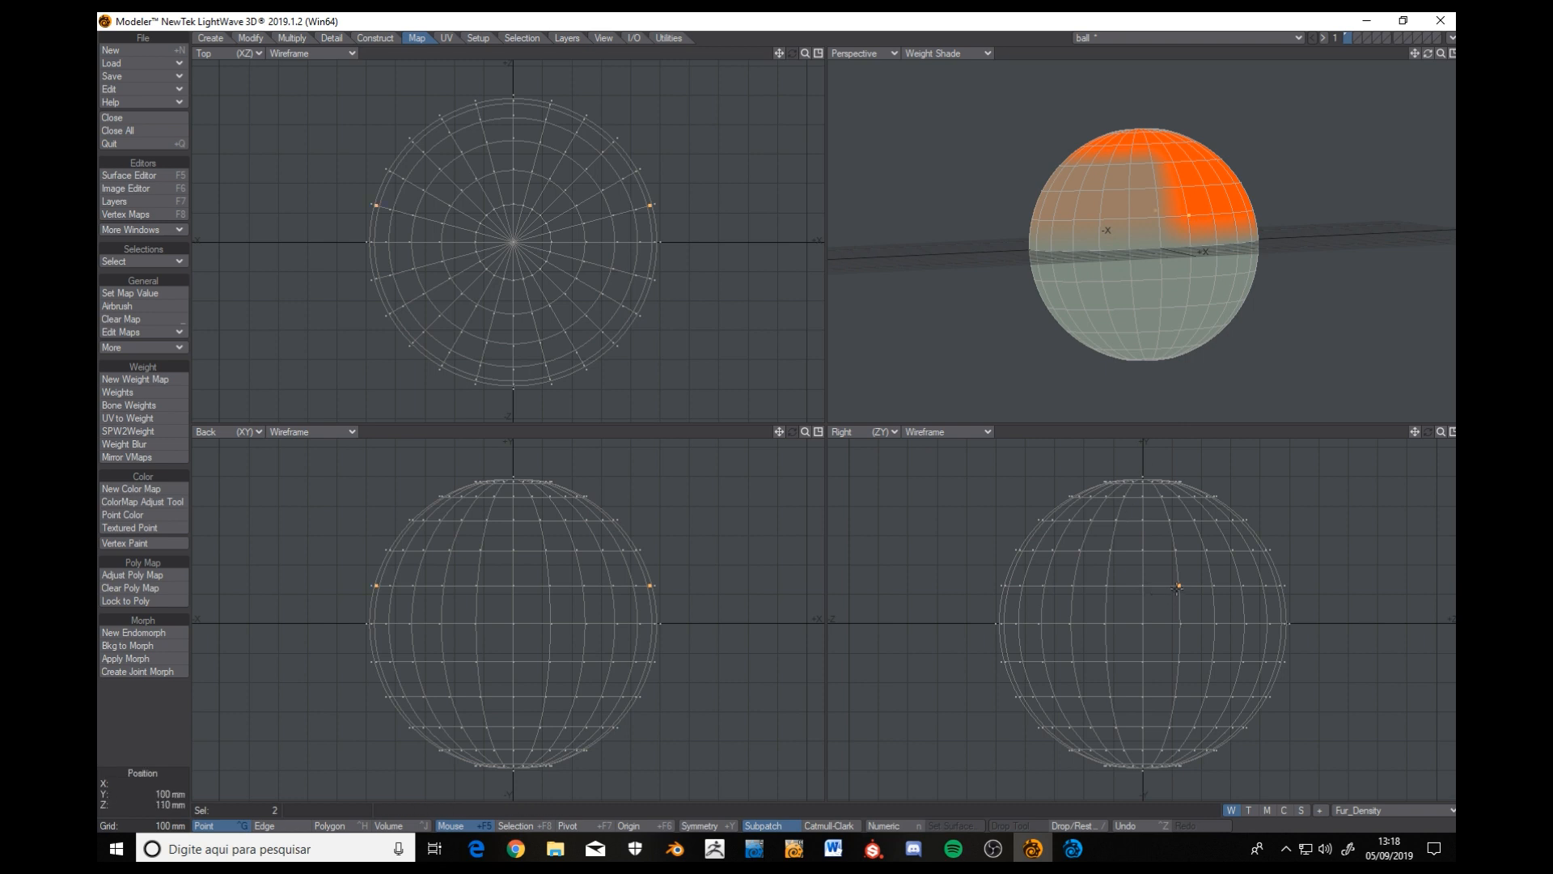
pyautogui.click(128, 293)
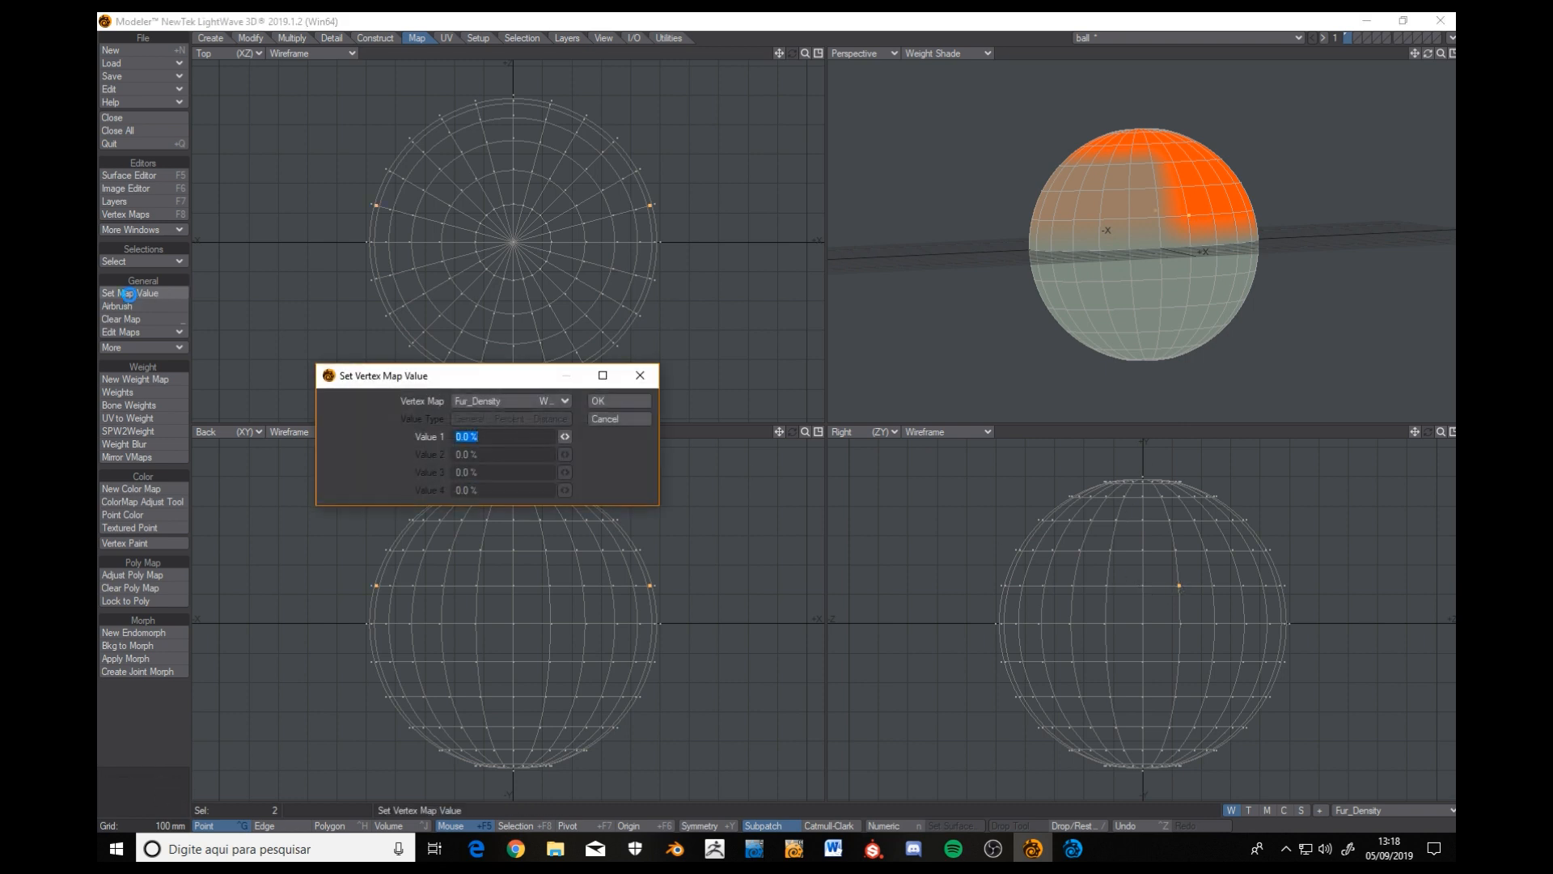
pyautogui.press('Return')
pyautogui.click(134, 770)
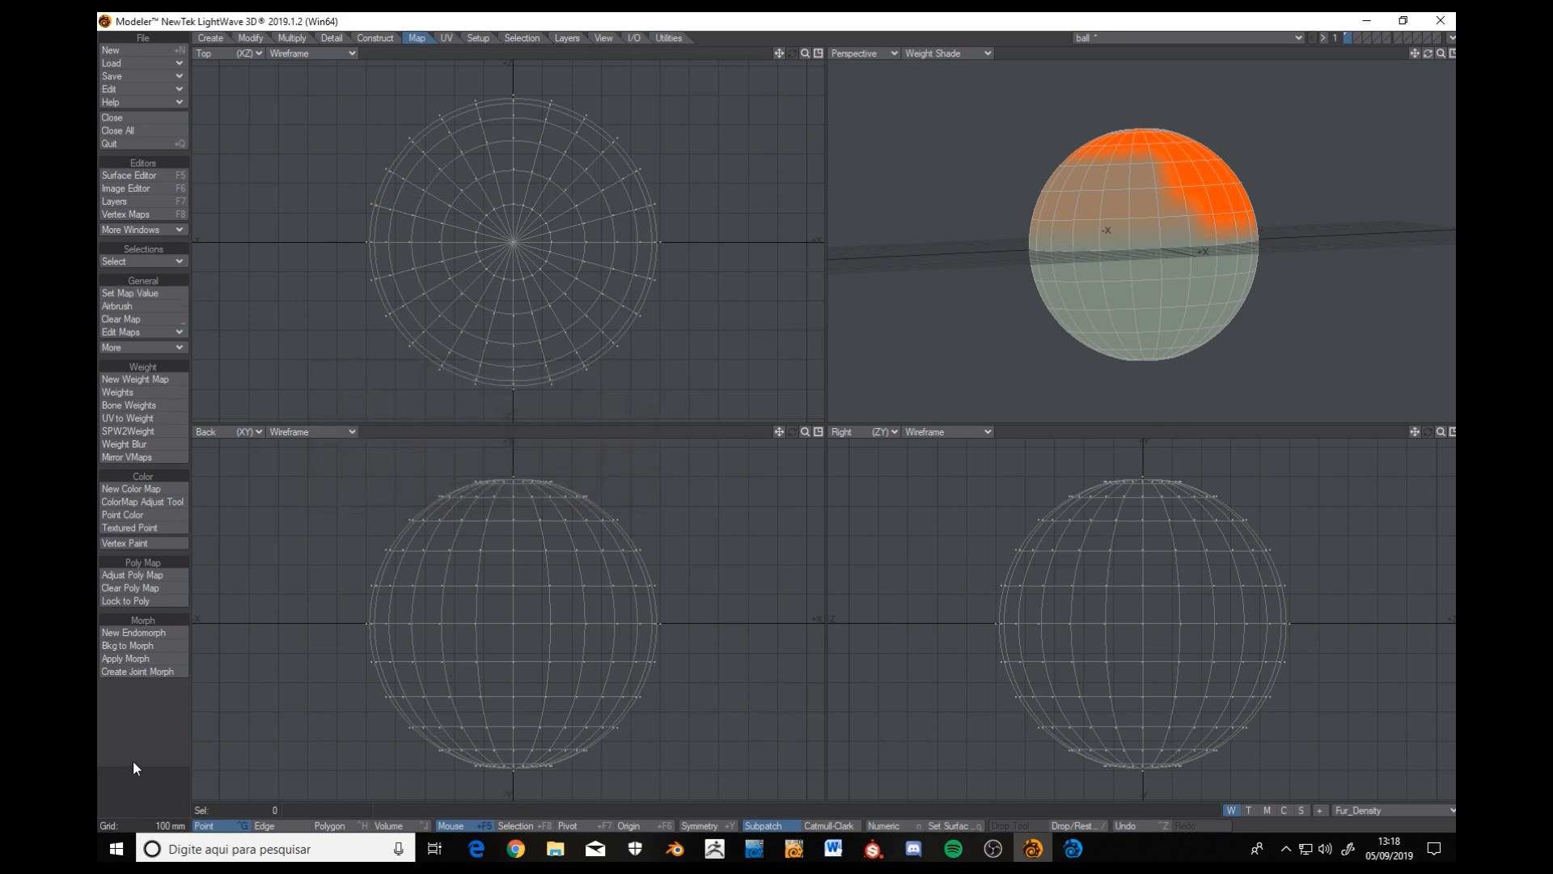
# Save and synchronize the ball with Layout, then switch there to check the fur coverage.
pyautogui.click(1452, 37)
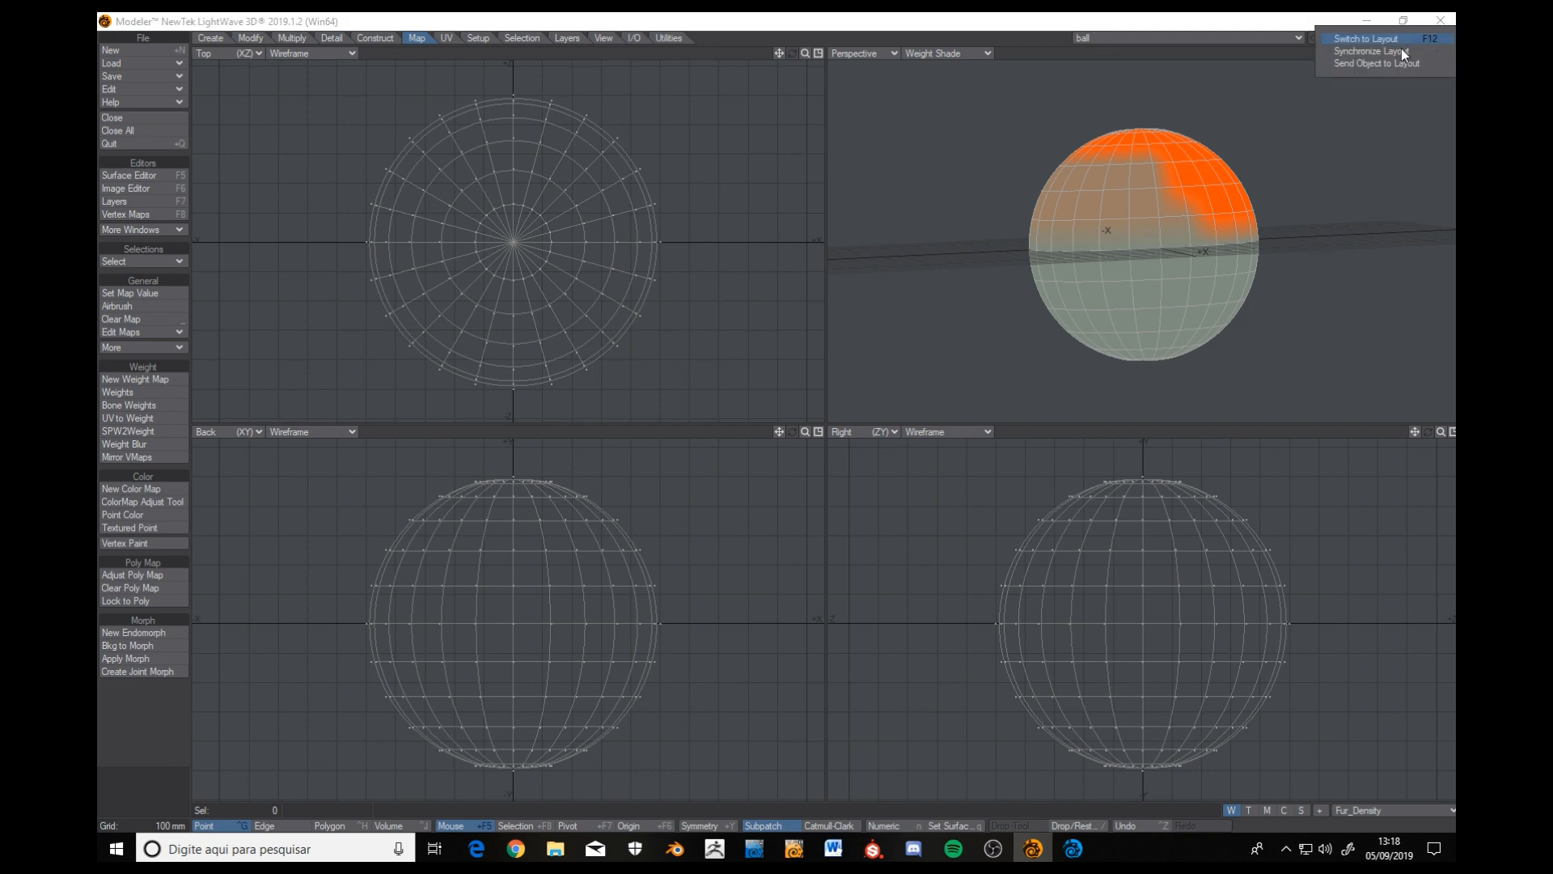
pyautogui.click(1368, 52)
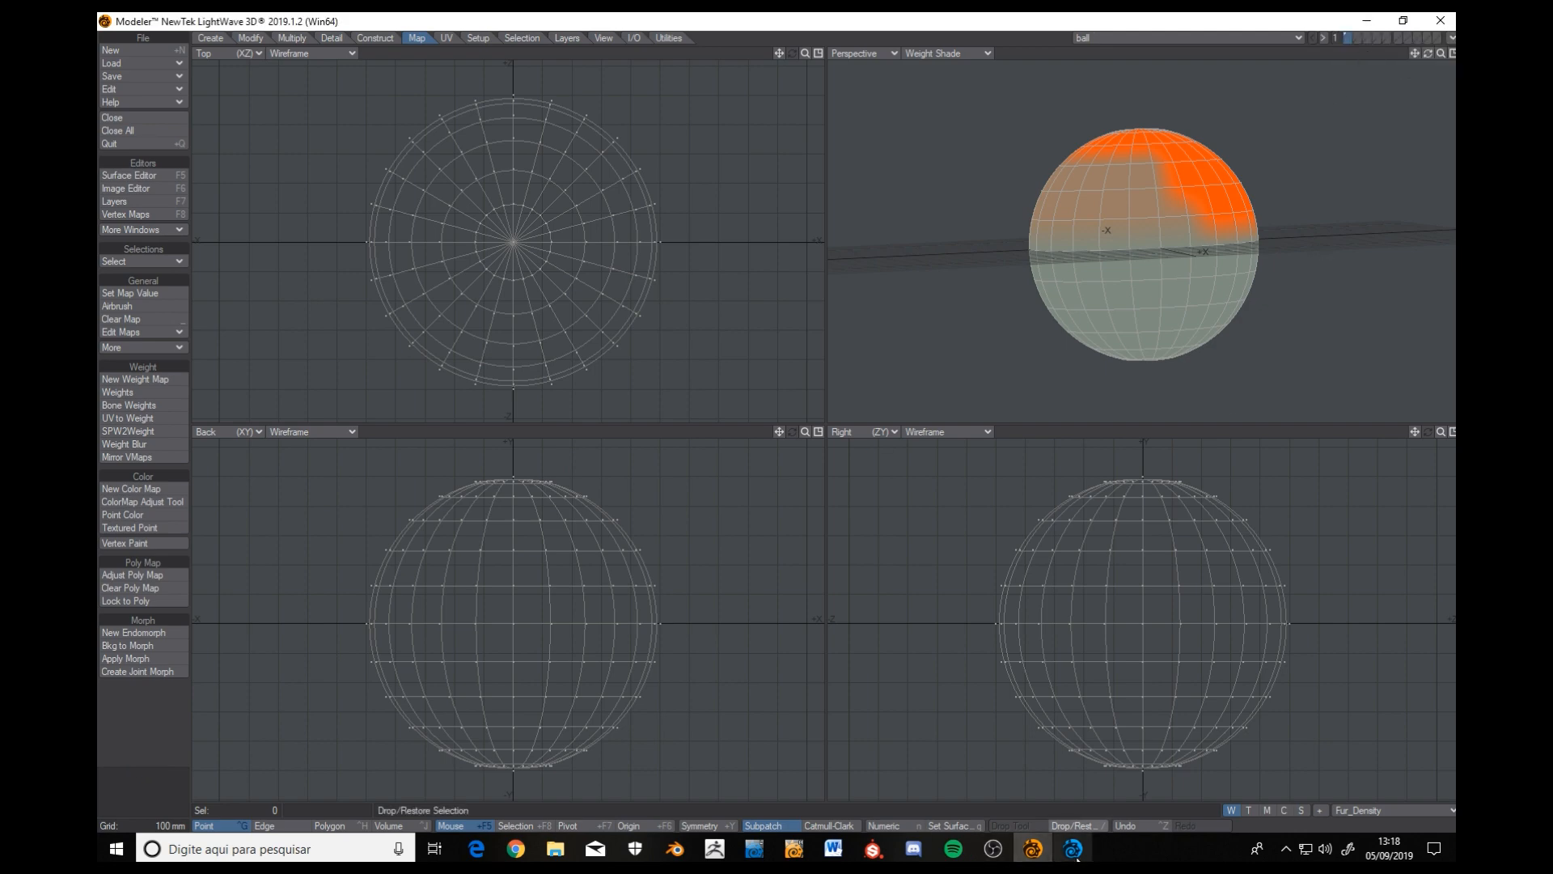
pyautogui.click(1076, 850)
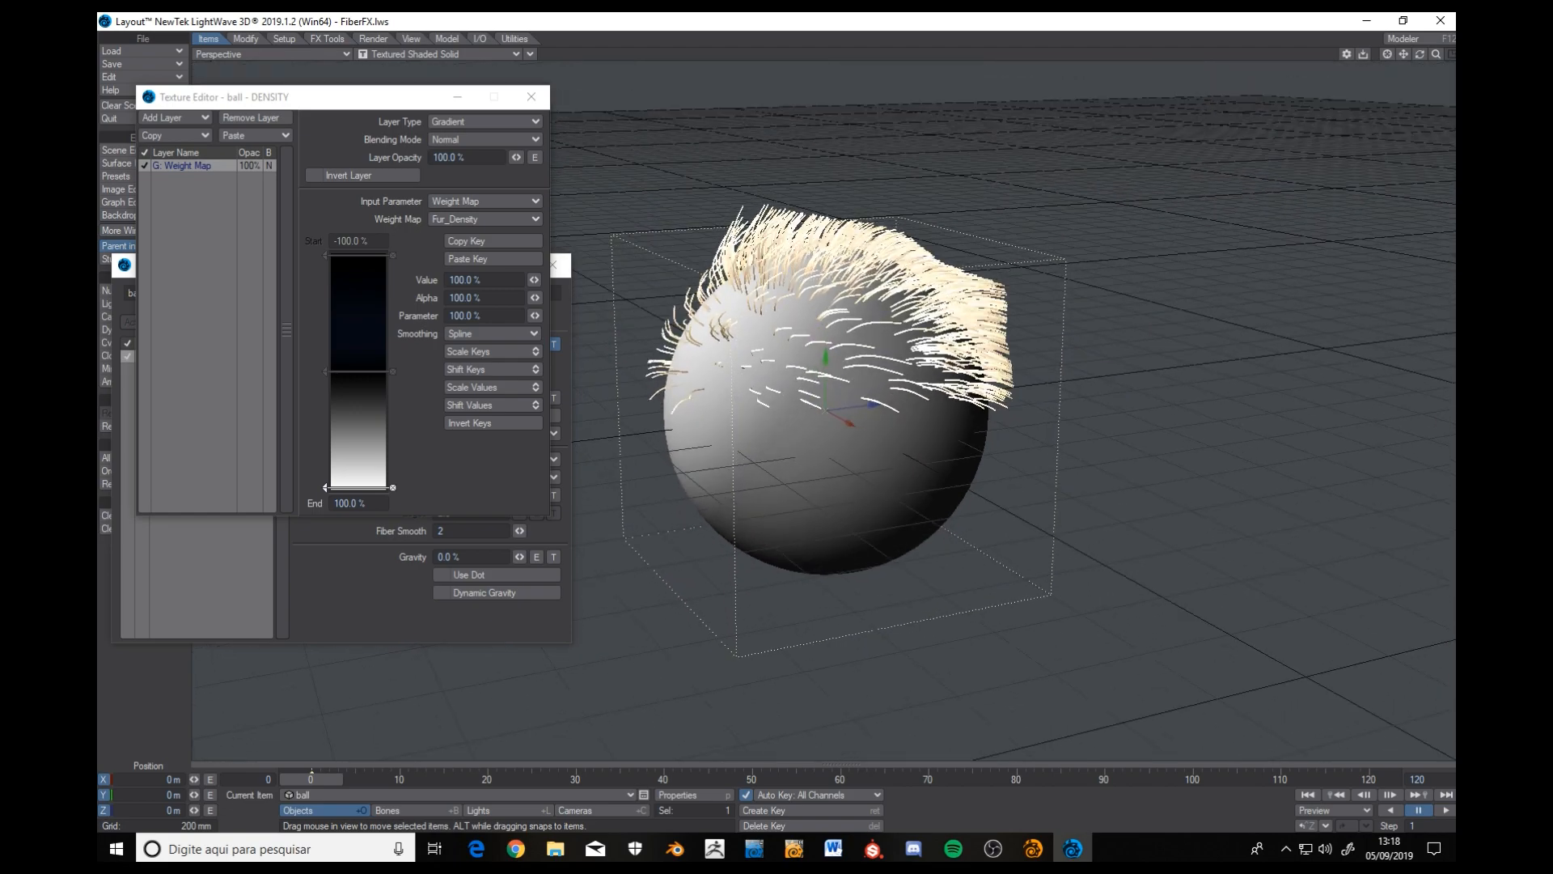
pyautogui.keyDown('alt'); pyautogui.moveTo(775, 376); pyautogui.dragTo(832, 412); pyautogui.keyUp('alt')
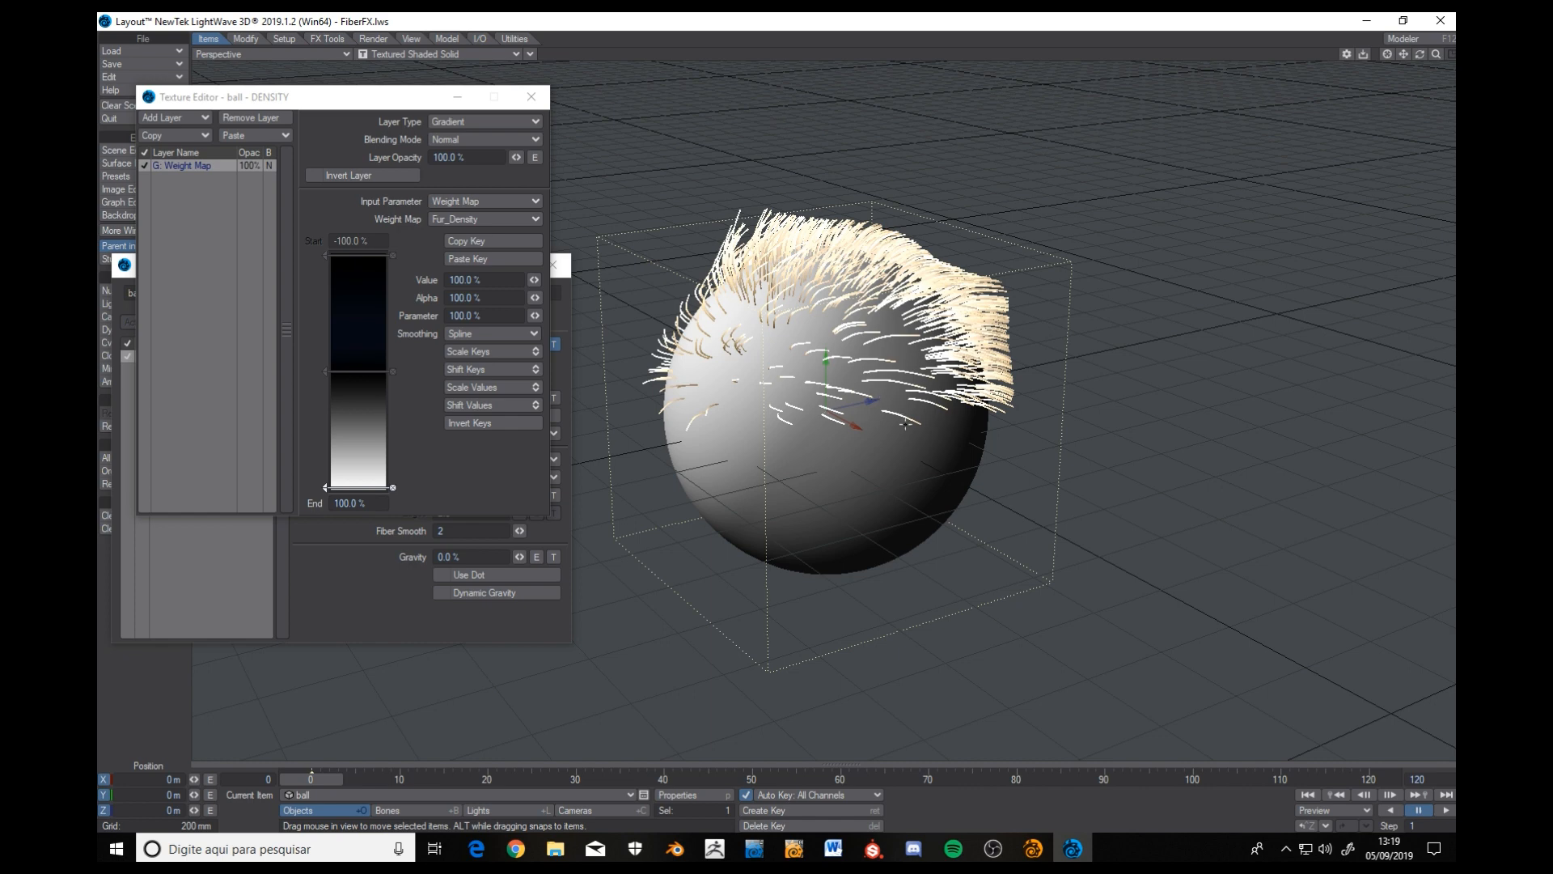
# Close the density texture editor and review the FiberFX styling settings alongside the fur.
pyautogui.click(534, 94)
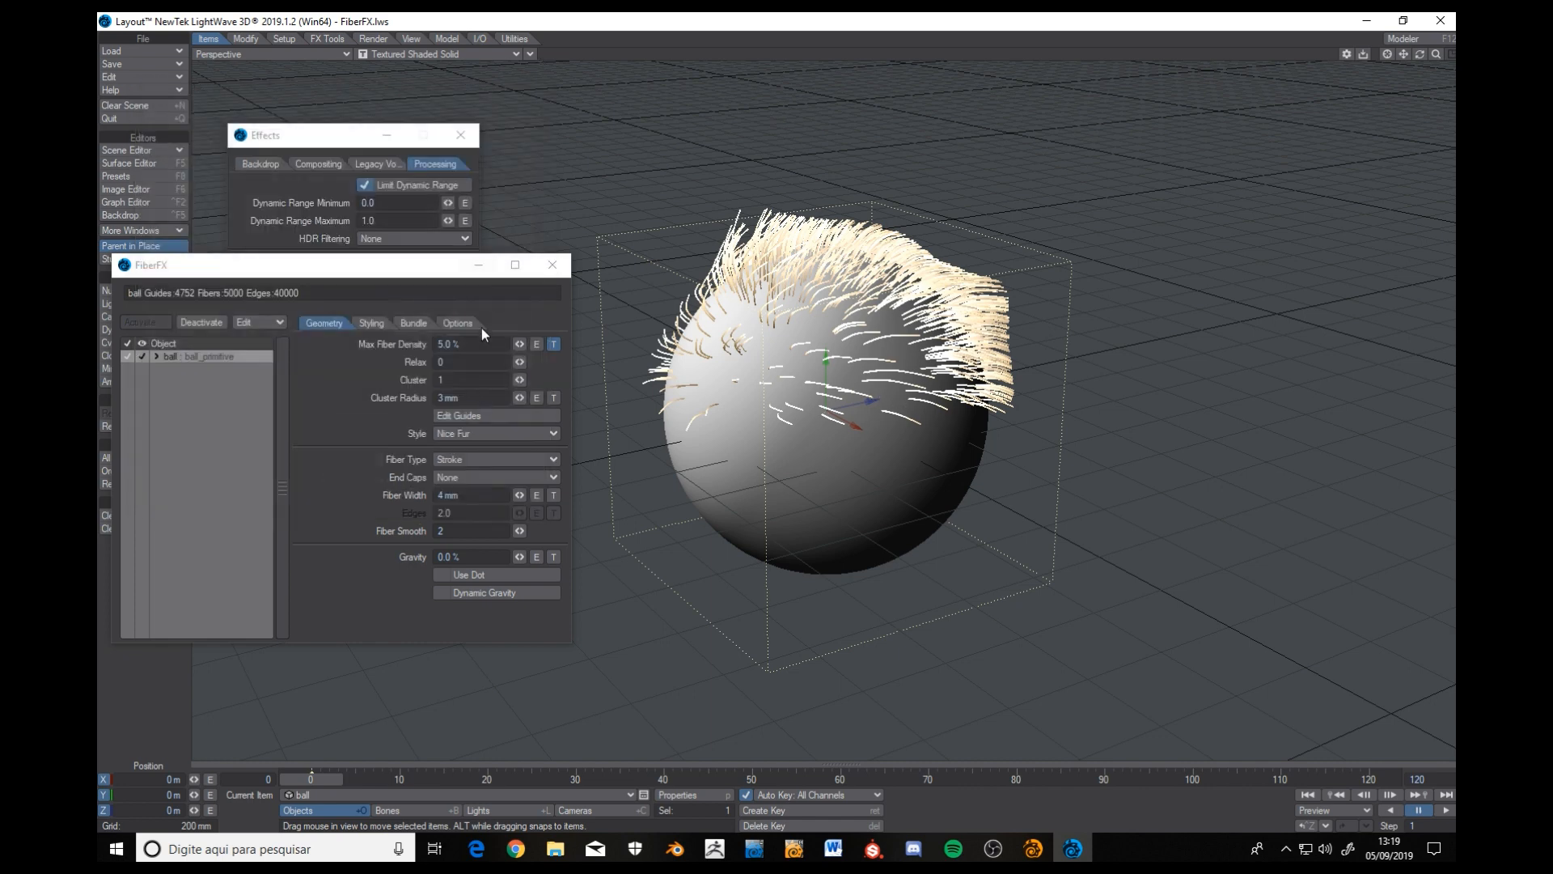
pyautogui.click(376, 323)
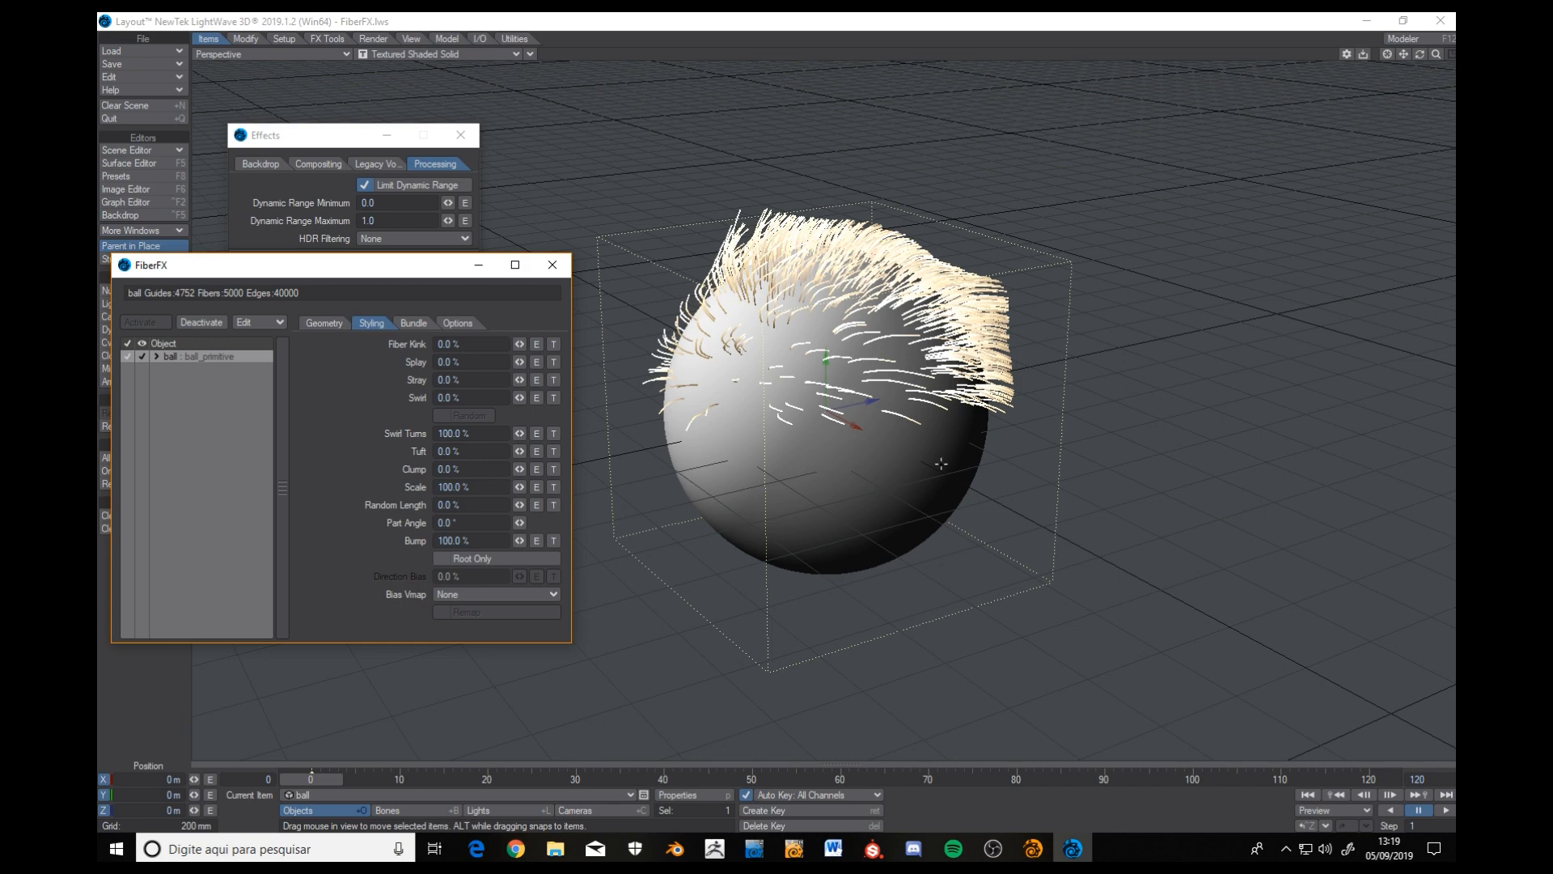
pyautogui.scroll(-2, 942, 463)
pyautogui.keyDown('alt'); pyautogui.moveTo(943, 464); pyautogui.dragTo(979, 478); pyautogui.keyUp('alt')
pyautogui.moveTo(850, 409)
pyautogui.keyDown('alt'); pyautogui.mouseDown()
pyautogui.moveTo(878, 433)
pyautogui.moveTo(848, 409)
pyautogui.mouseUp(); pyautogui.keyUp('alt')
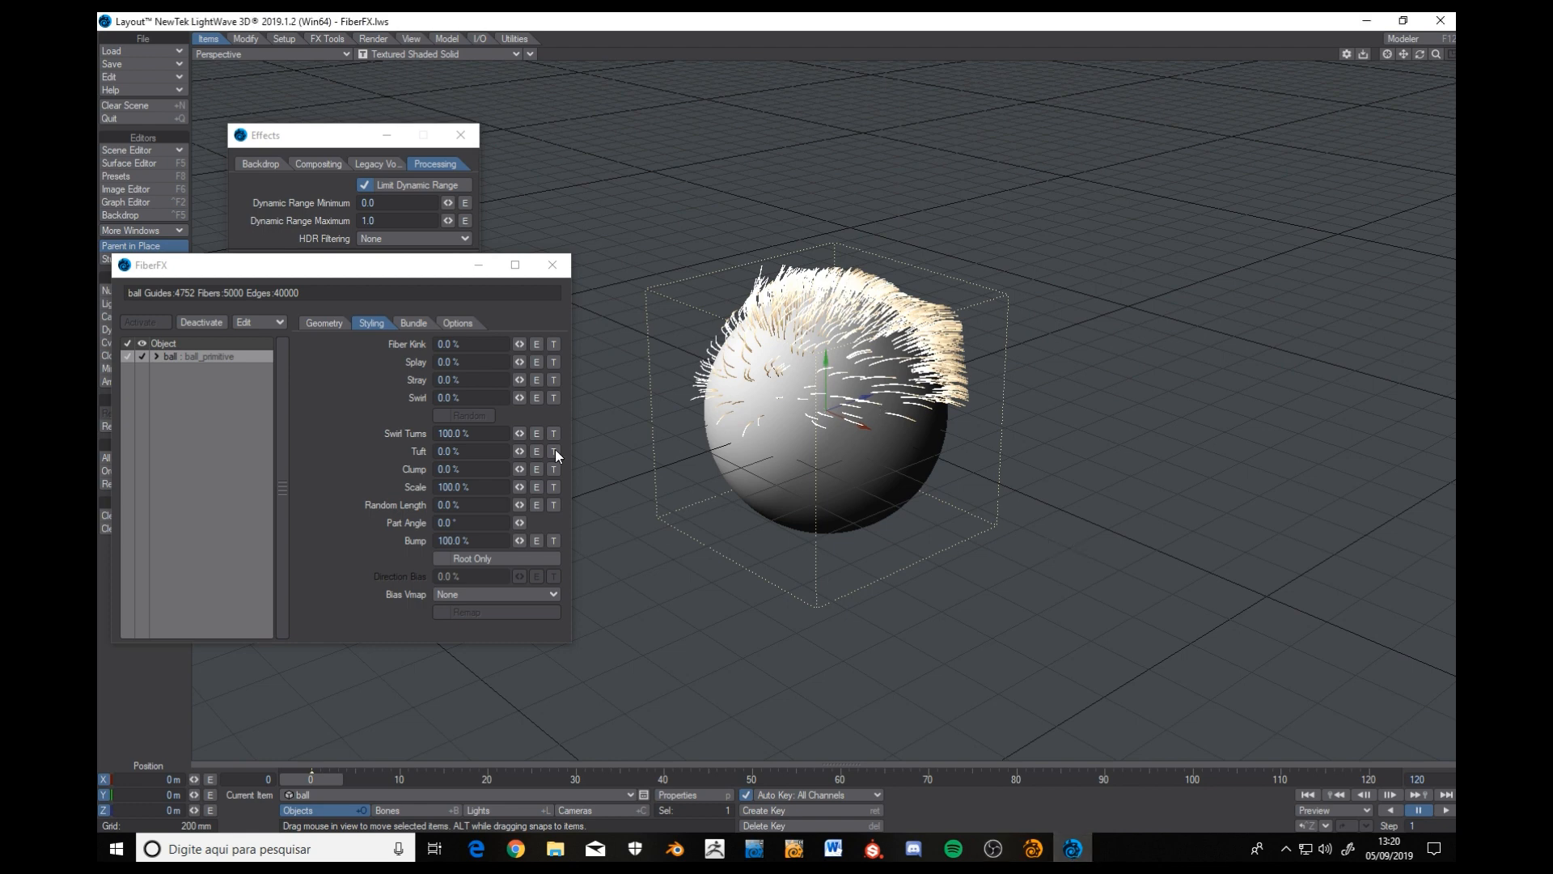
# Remove the fiber density texture and set Max Fiber Density to 10%.
pyautogui.click(325, 323)
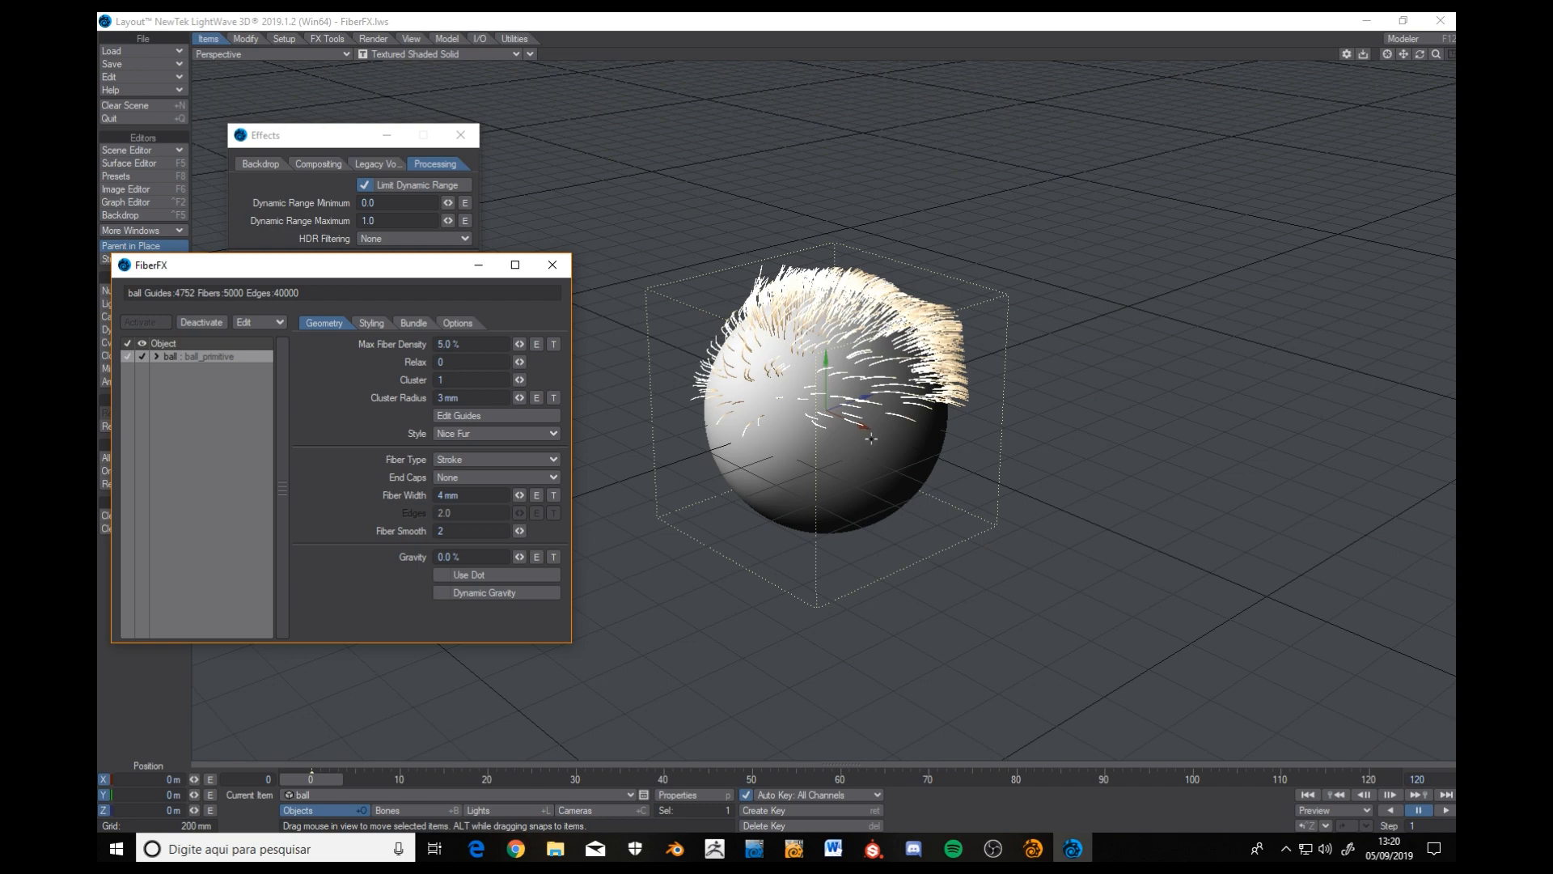
pyautogui.keyDown('alt'); pyautogui.moveTo(870, 435); pyautogui.dragTo(871, 439); pyautogui.keyUp('alt')
pyautogui.click(476, 343)
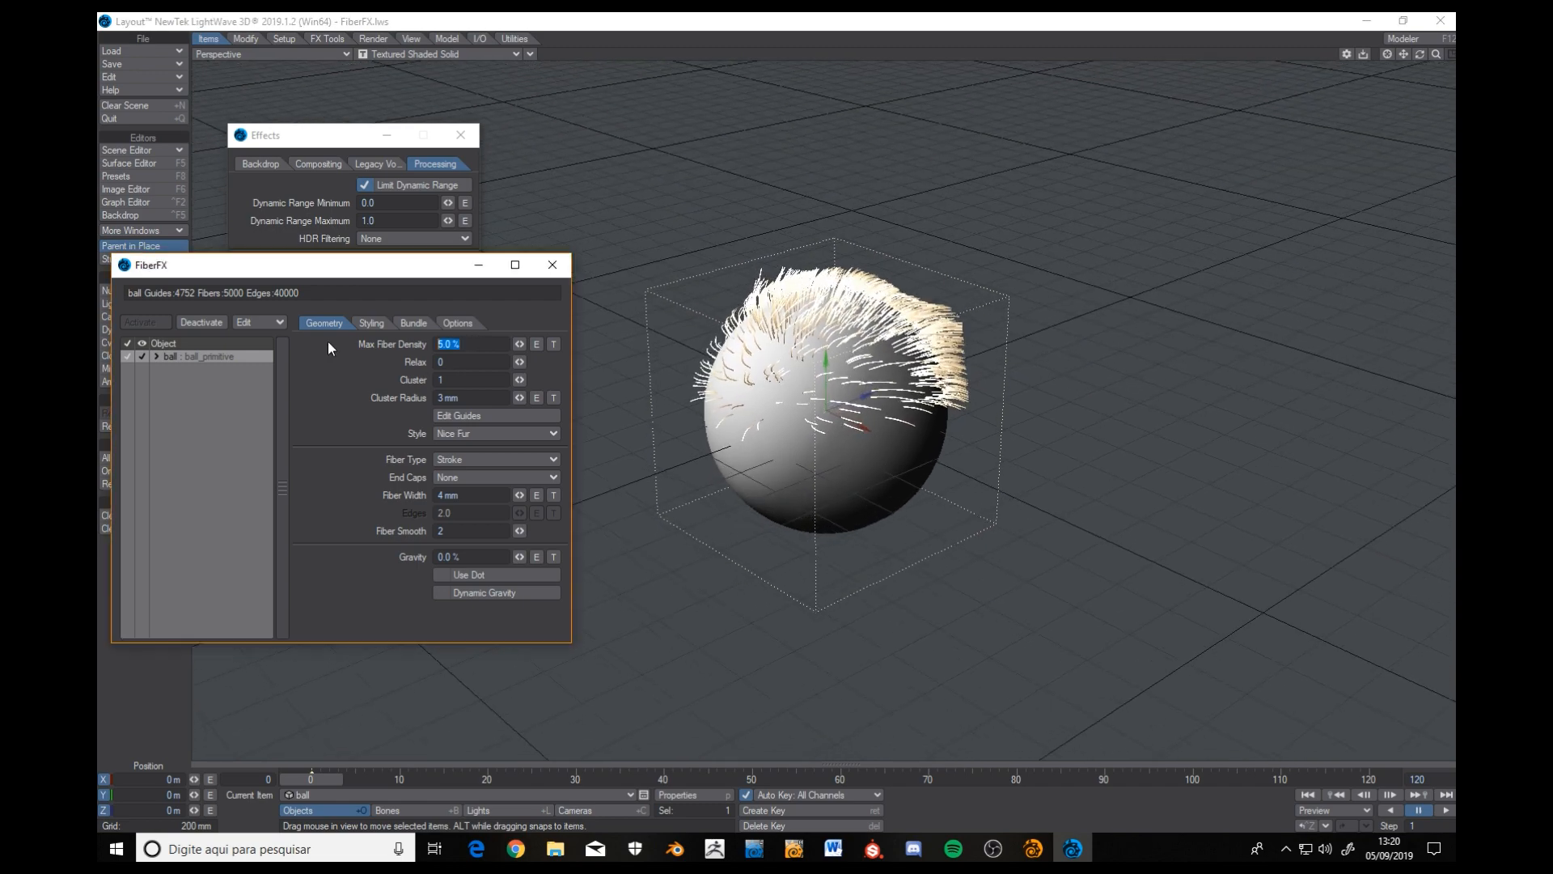
pyautogui.write('10')
pyautogui.press('Tab')
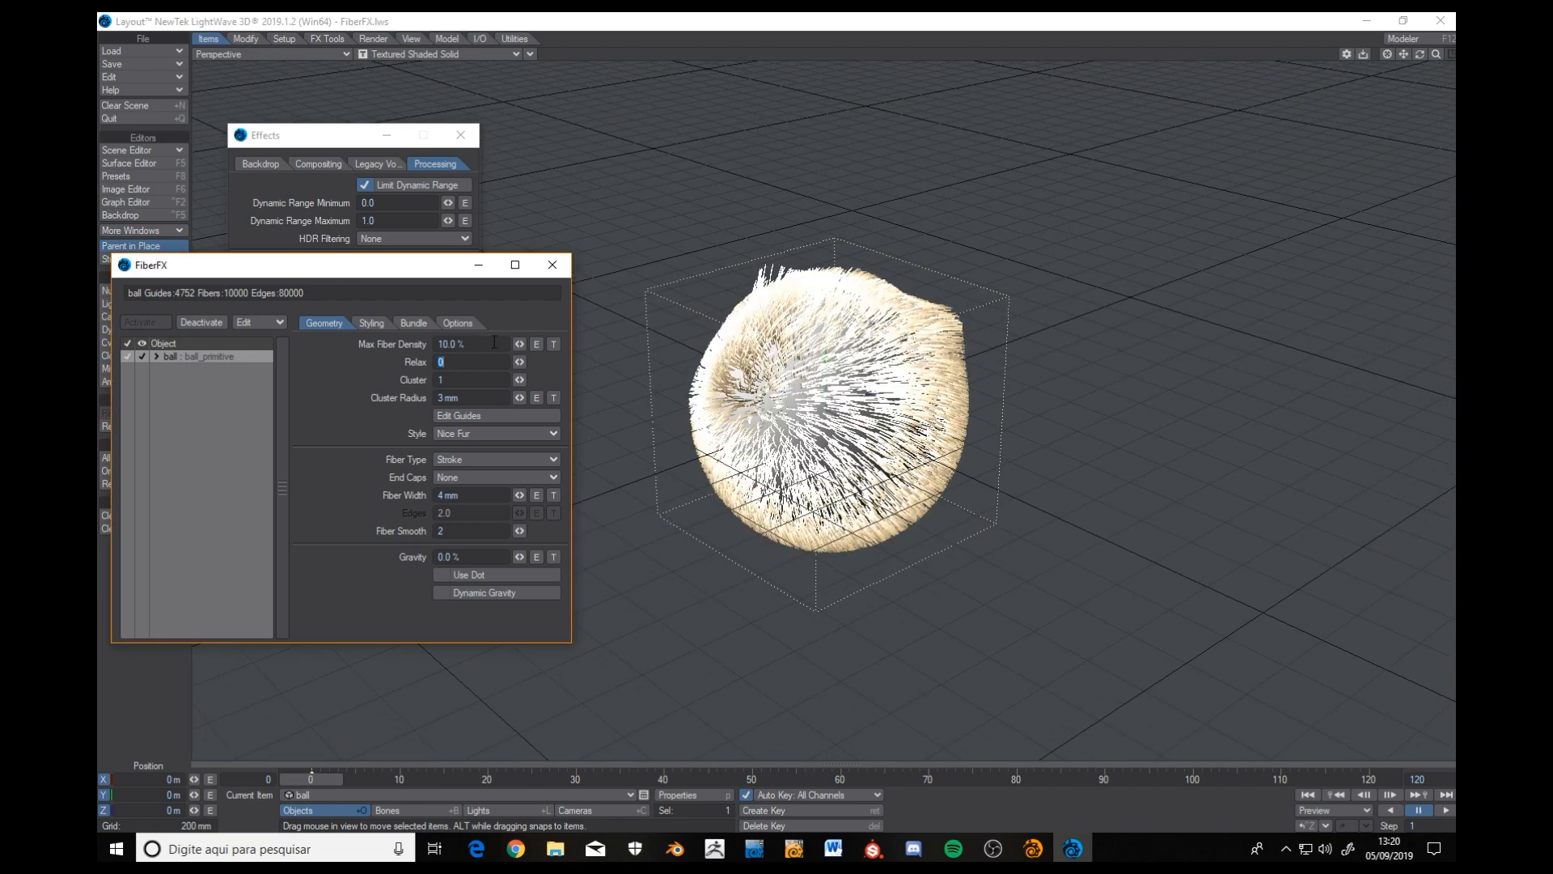
pyautogui.keyDown('alt'); pyautogui.moveTo(842, 413); pyautogui.dragTo(915, 412); pyautogui.keyUp('alt')
# Set the fibers' styling Scale to 0%.
pyautogui.click(370, 323)
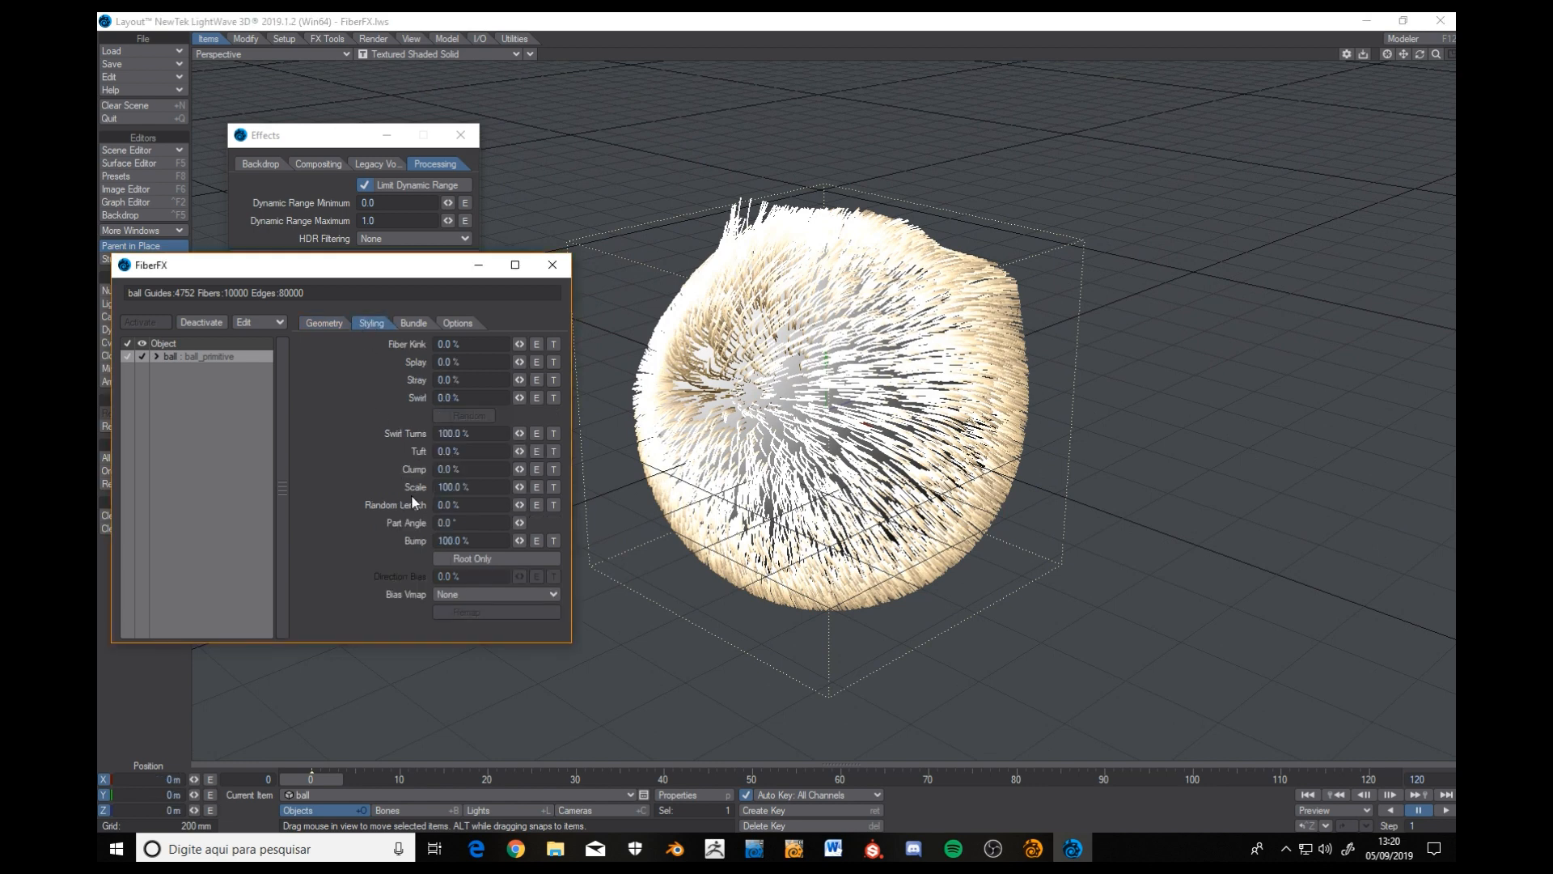
pyautogui.click(483, 488)
pyautogui.write('0')
pyautogui.press('Tab')
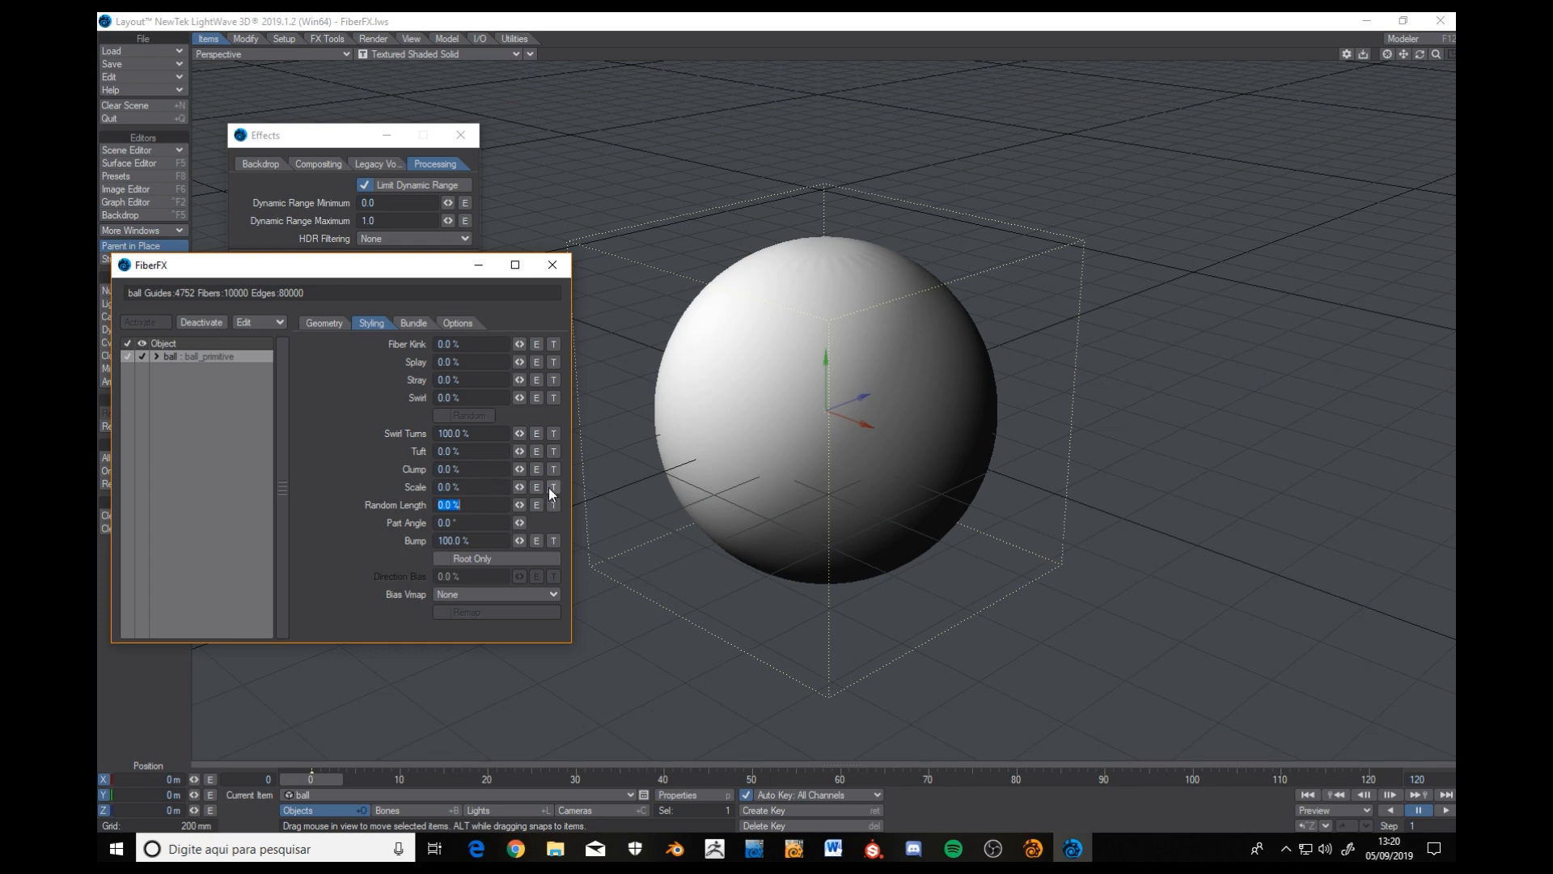
# Switch to Modeler and create a weight map named Fur_Size without an initial value.
pyautogui.click(1034, 848)
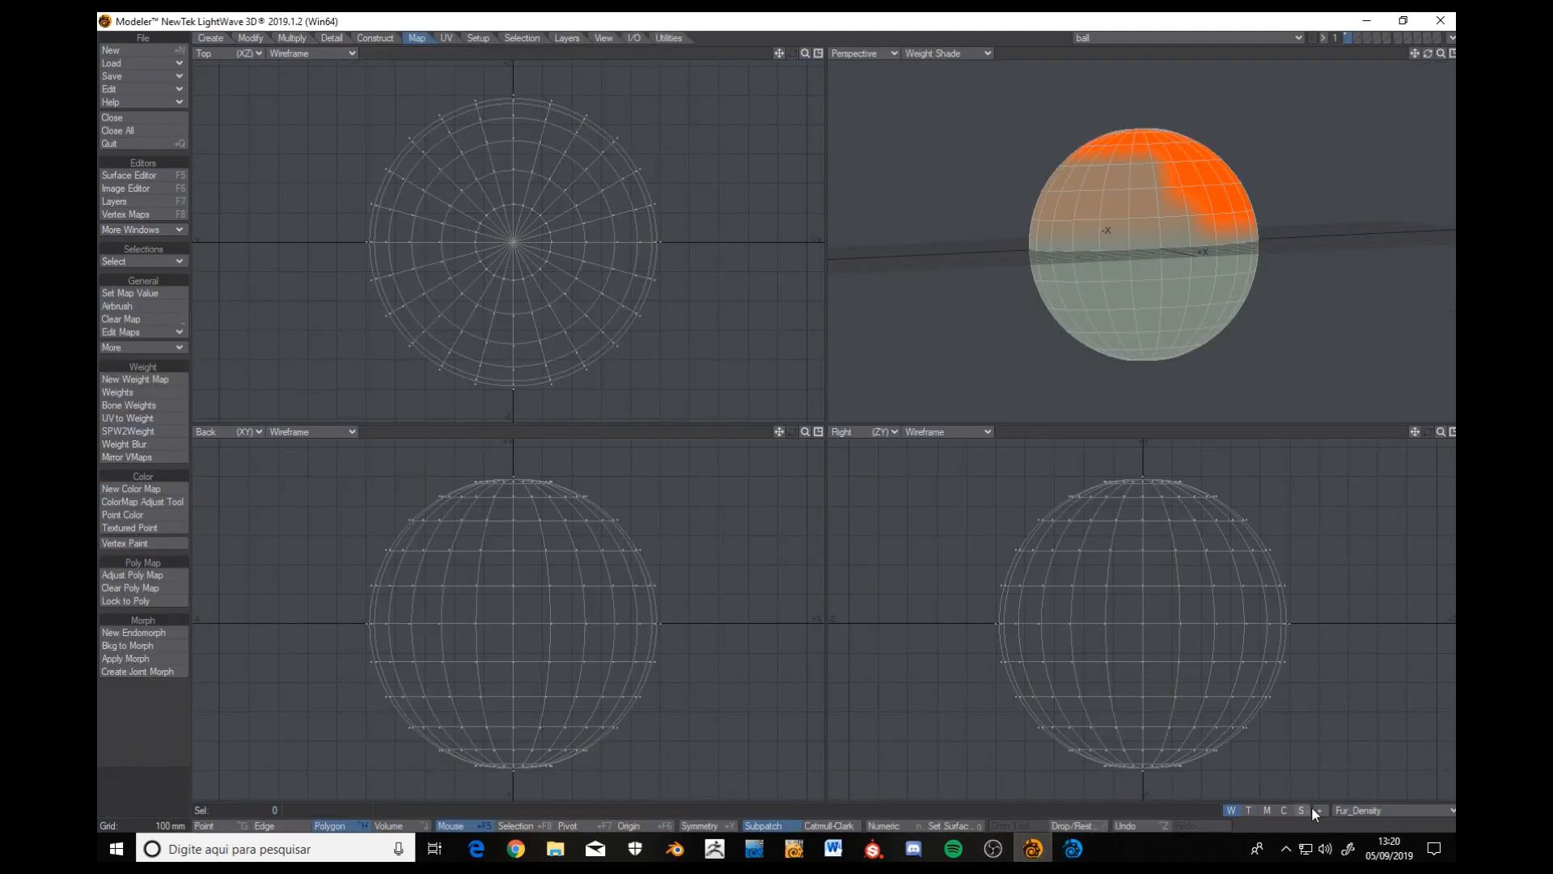
pyautogui.click(1343, 810)
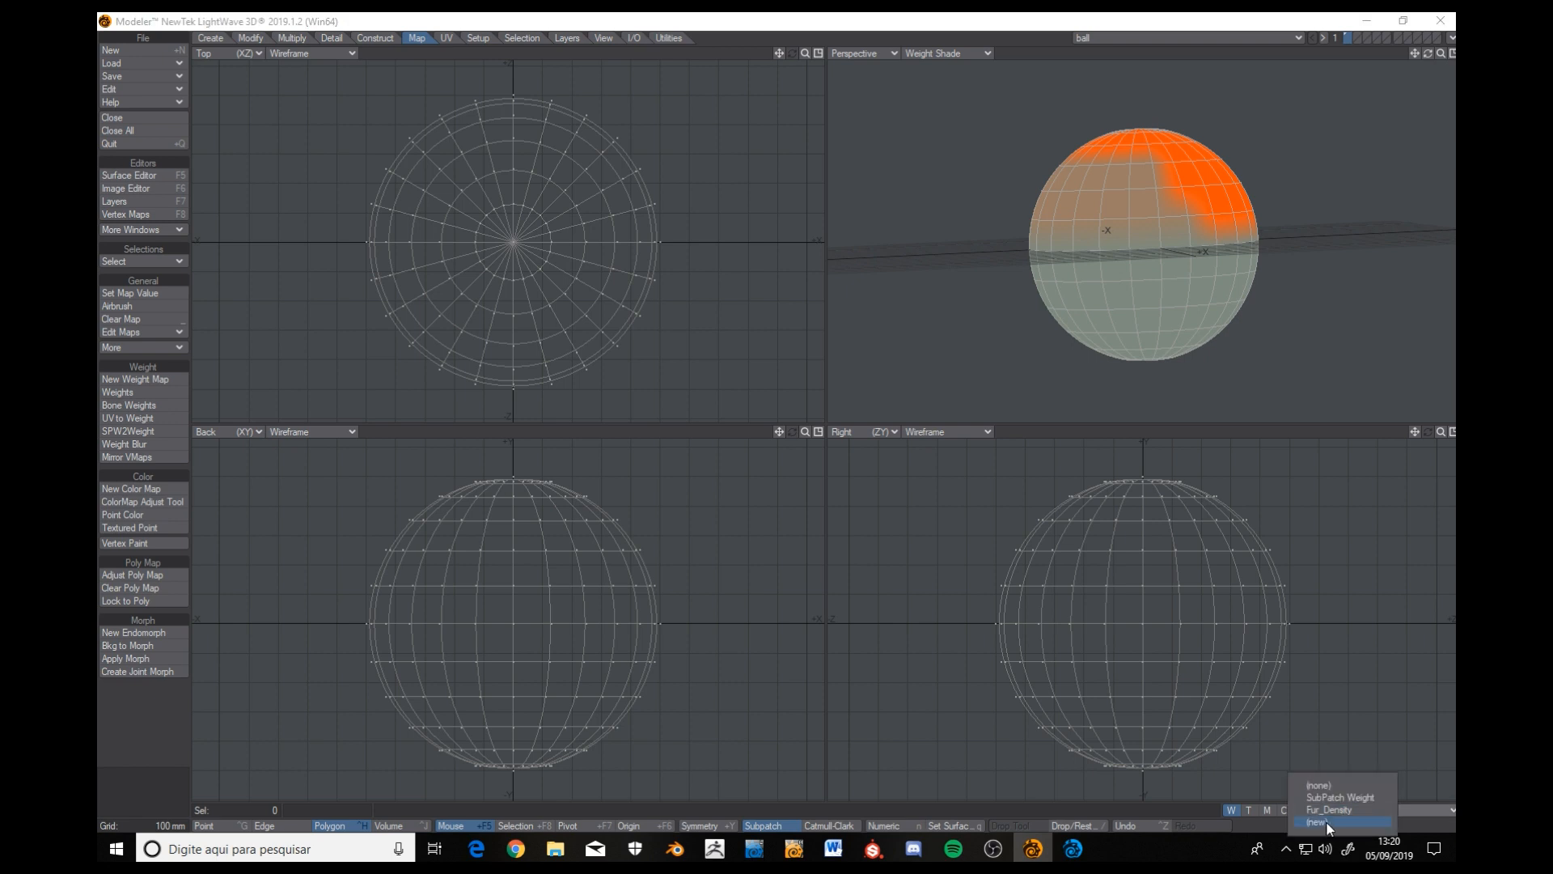
pyautogui.click(1325, 822)
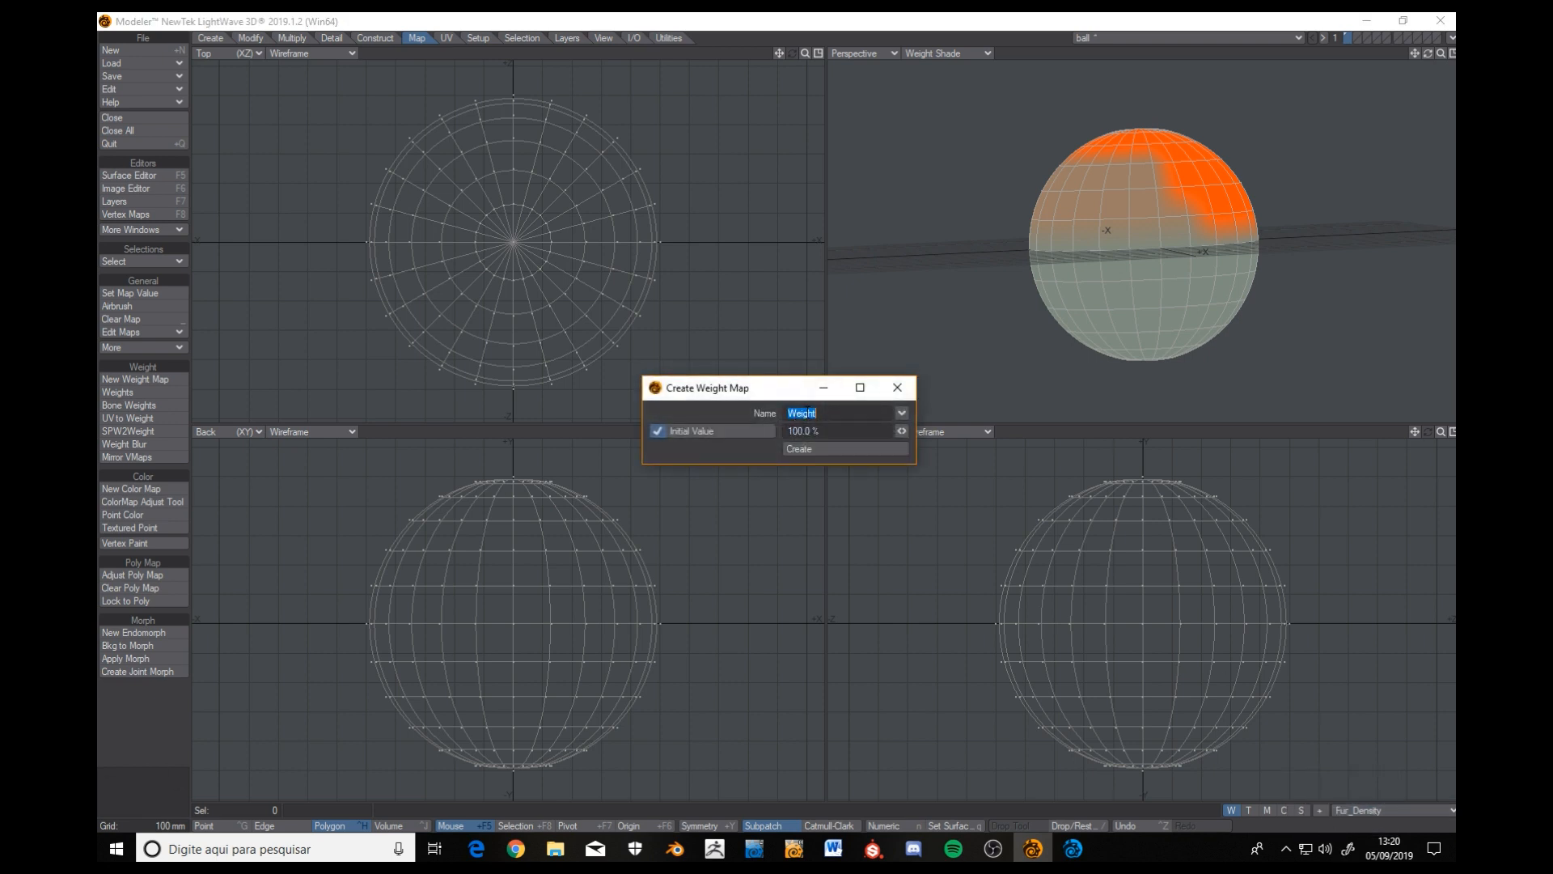
pyautogui.write('Fur_Size')
pyautogui.click(739, 434)
pyautogui.click(818, 445)
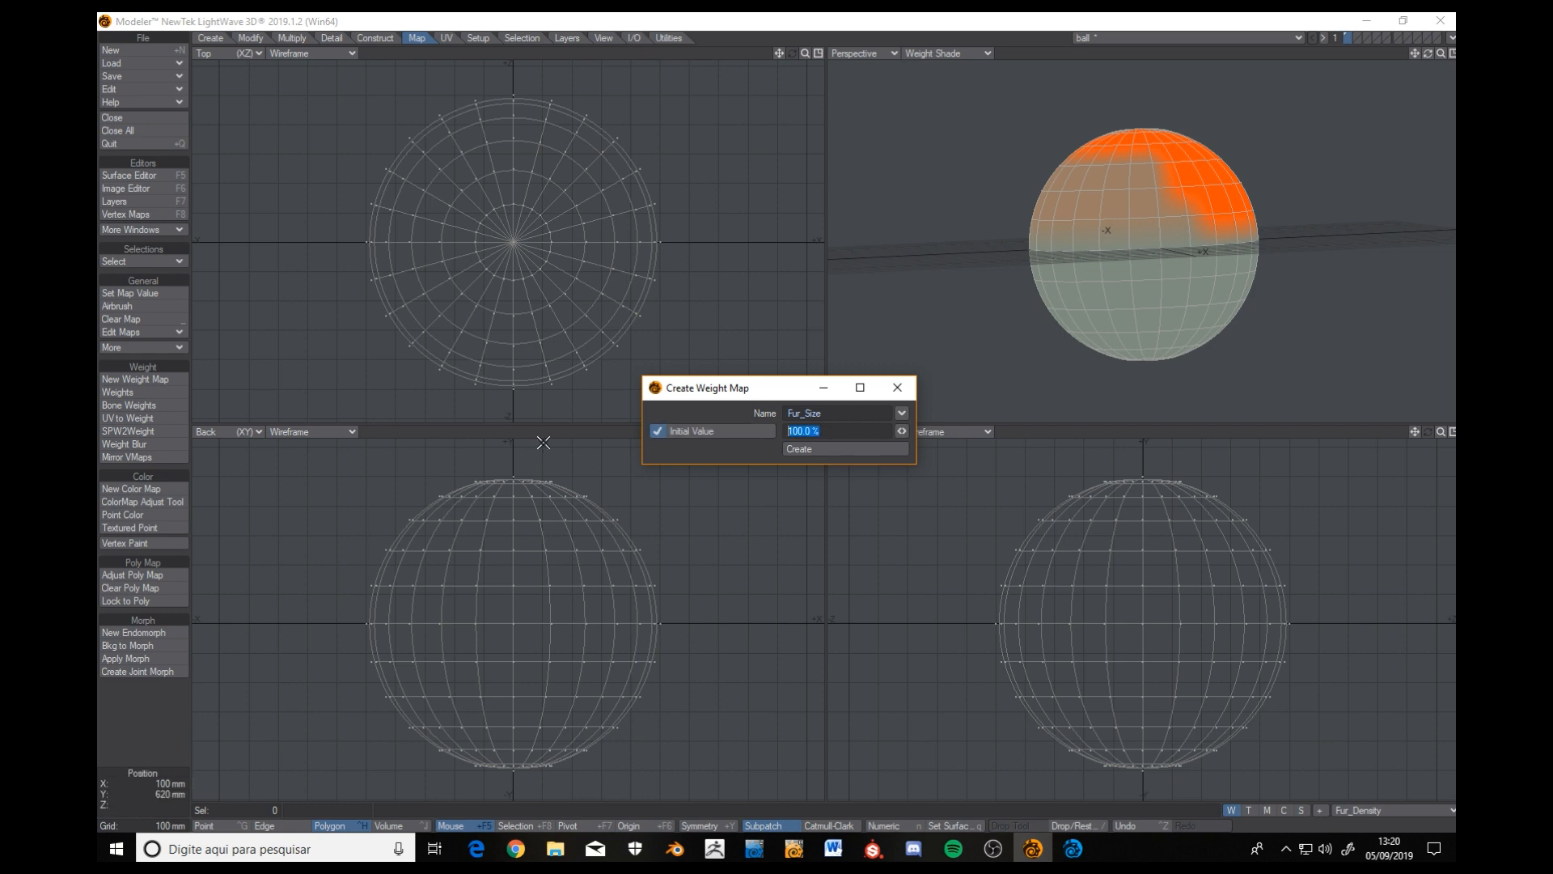
pyautogui.click(898, 388)
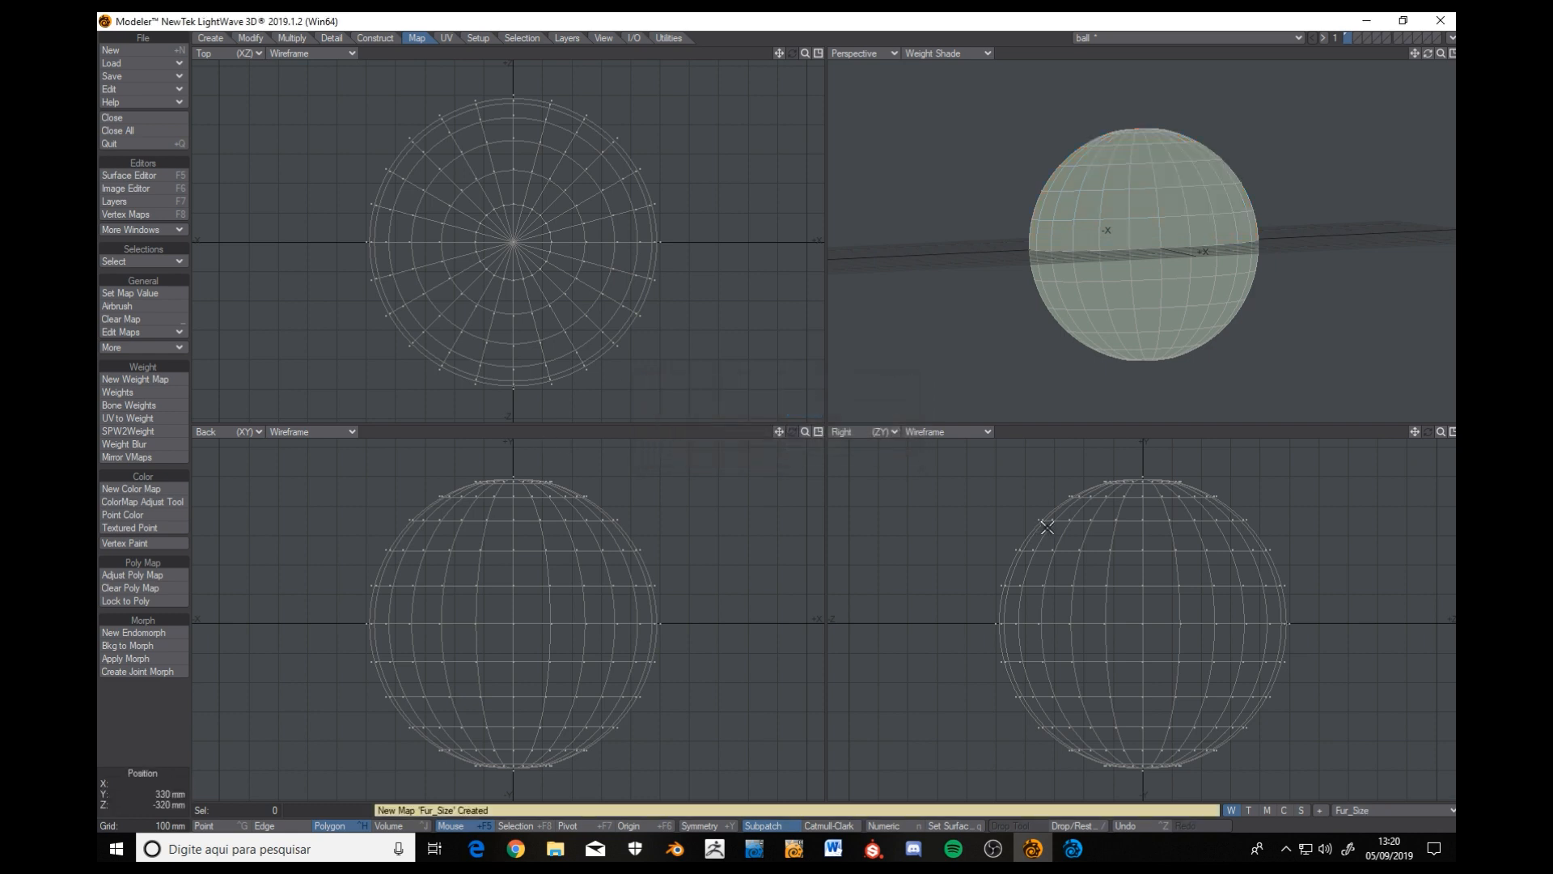
# Set the Fur_Size weight of the ball's upper polygon rows to 100% and save the object.
pyautogui.moveTo(1065, 572)
pyautogui.mouseDown(button='right')
pyautogui.moveTo(974, 568)
pyautogui.moveTo(1212, 422)
pyautogui.moveTo(1299, 518)
pyautogui.moveTo(1266, 573)
pyautogui.mouseUp(button='right')
pyautogui.keyDown('alt'); pyautogui.moveTo(1178, 267); pyautogui.dragTo(1193, 186); pyautogui.keyUp('alt')
pyautogui.scroll(2, 1192, 186)
pyautogui.scroll(-2, 1127, 177)
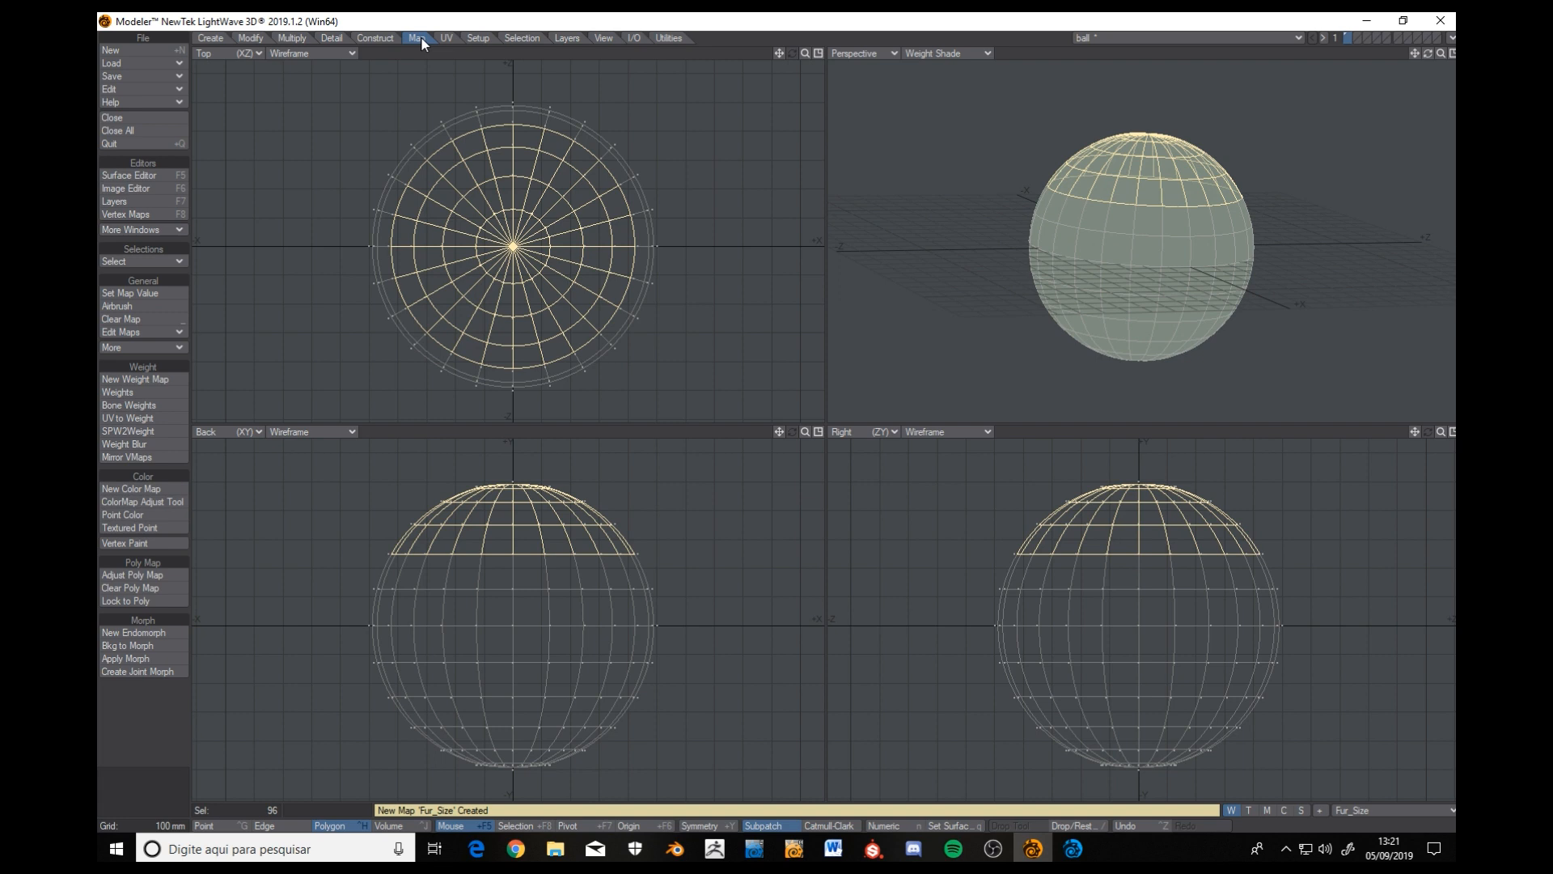
pyautogui.click(133, 294)
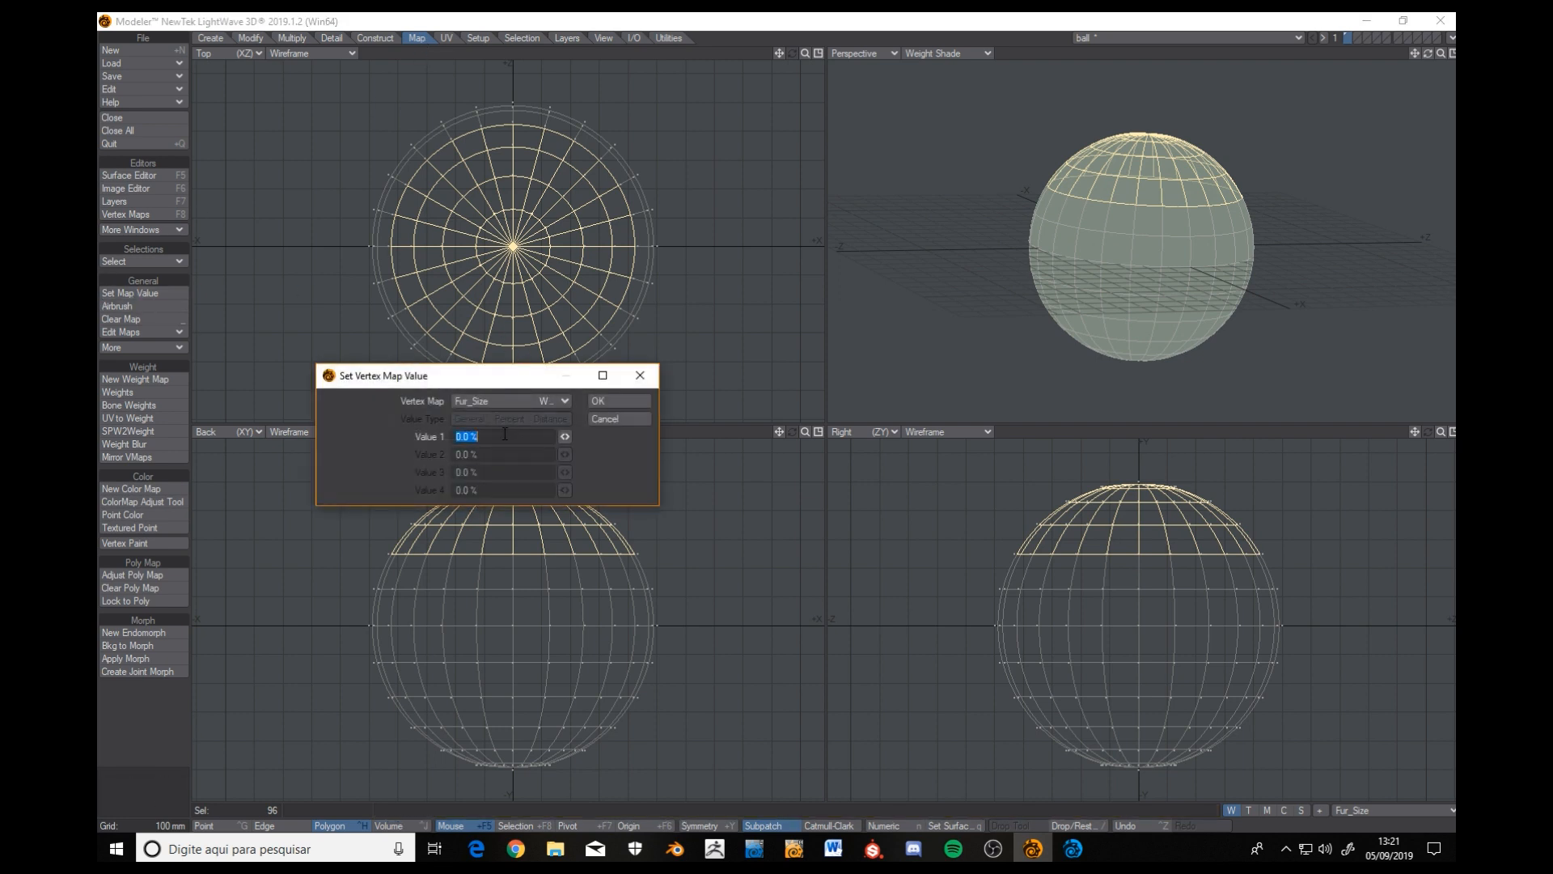
pyautogui.write('100')
pyautogui.press('Return')
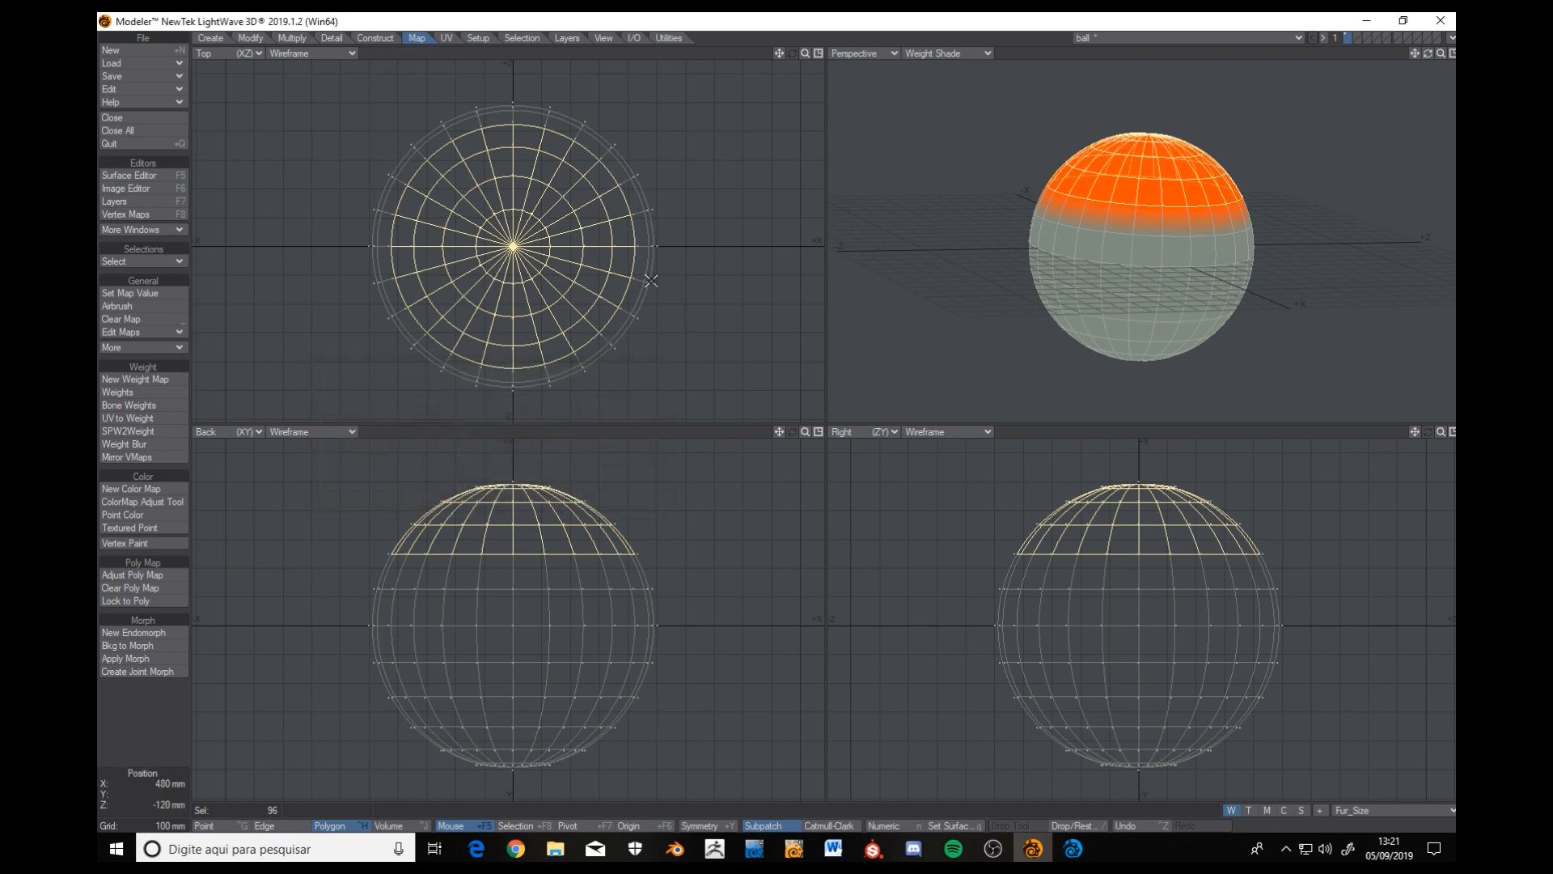
pyautogui.click(148, 731)
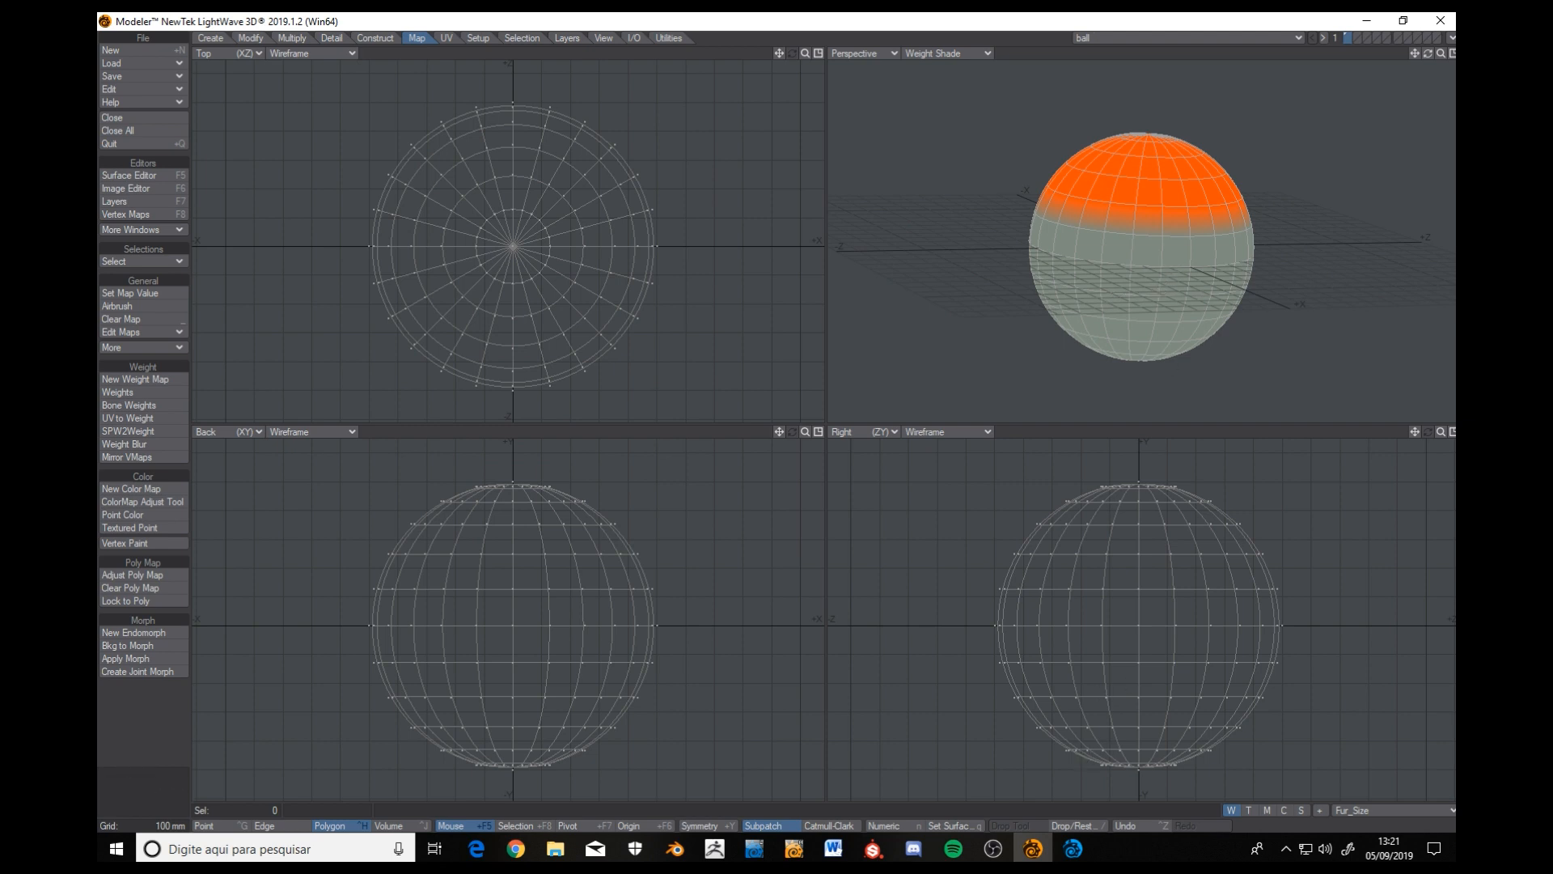
# Synchronize Layout with the new Fur_Size weighting and switch to Layout.
pyautogui.click(1452, 37)
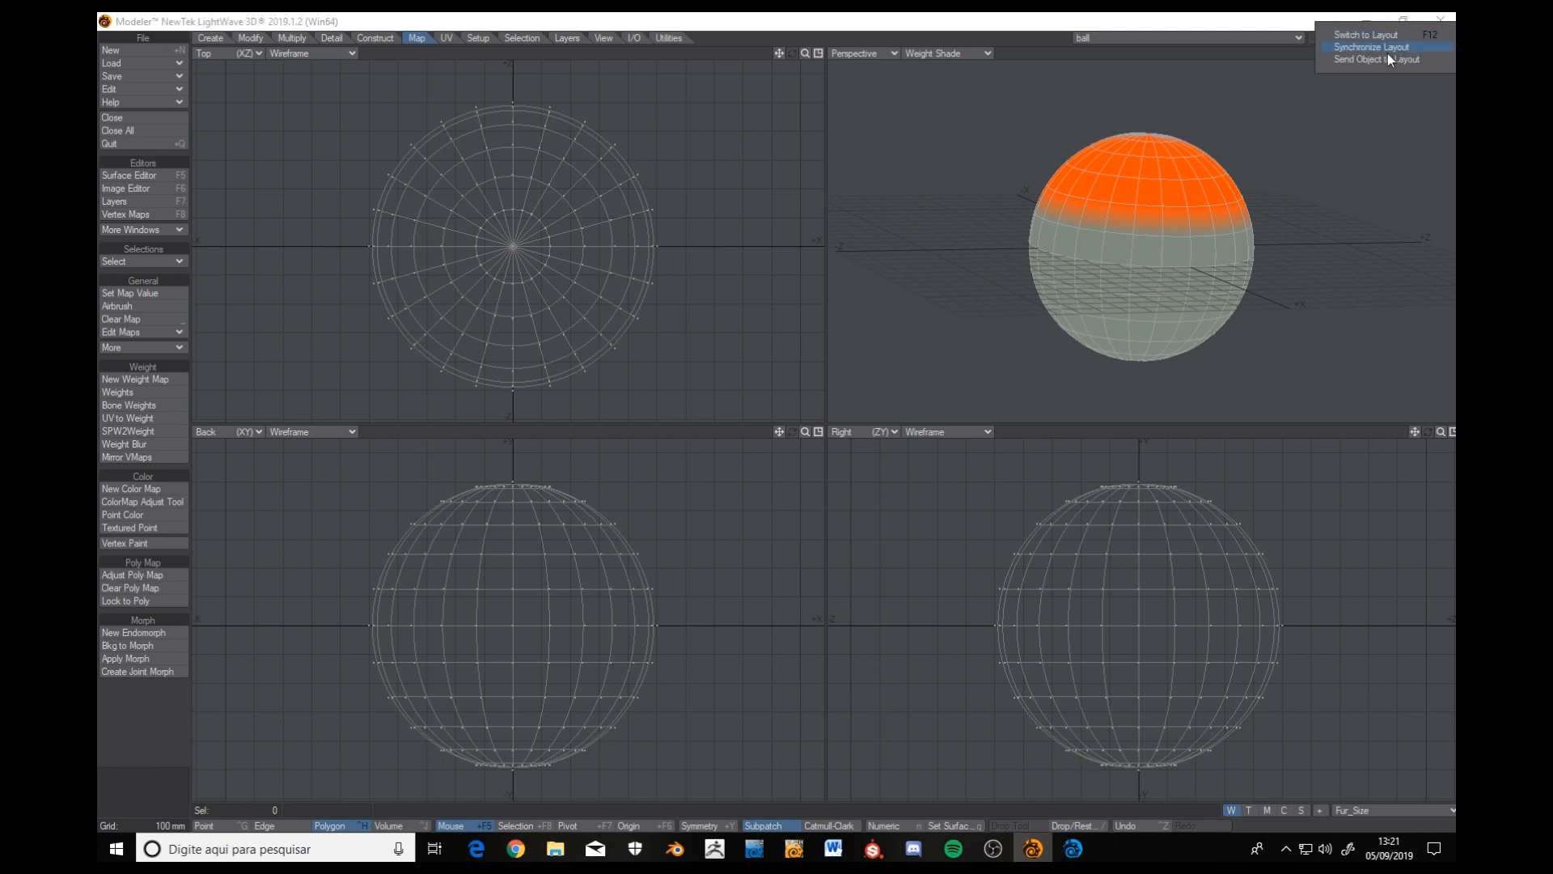
pyautogui.click(1373, 47)
pyautogui.click(1073, 849)
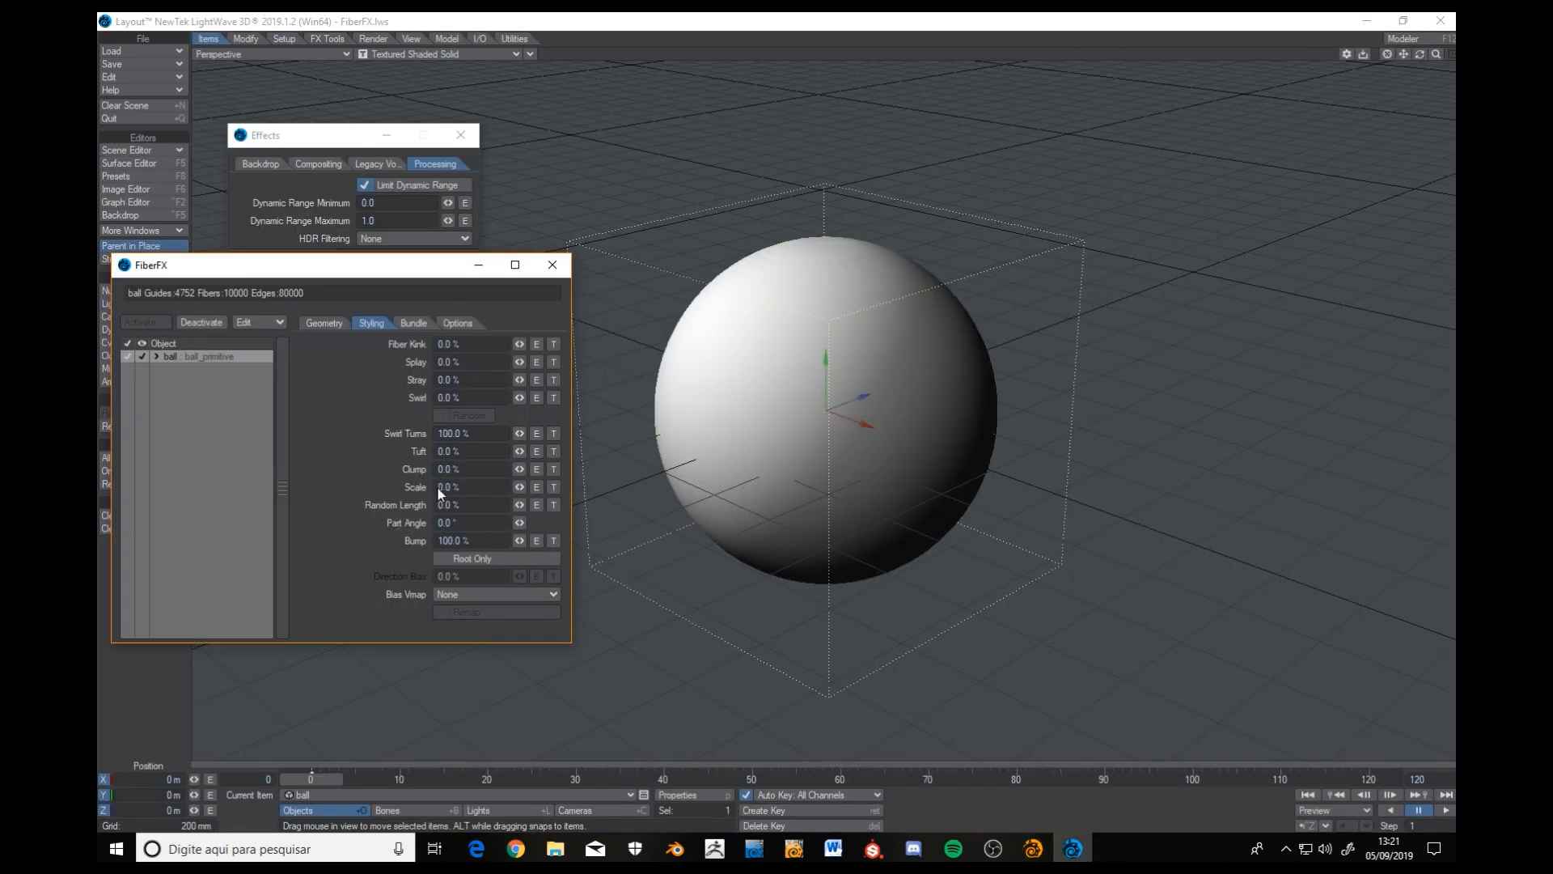
# Add a texture to the fibers' Scale and change its layer type to Gradient.
pyautogui.click(553, 488)
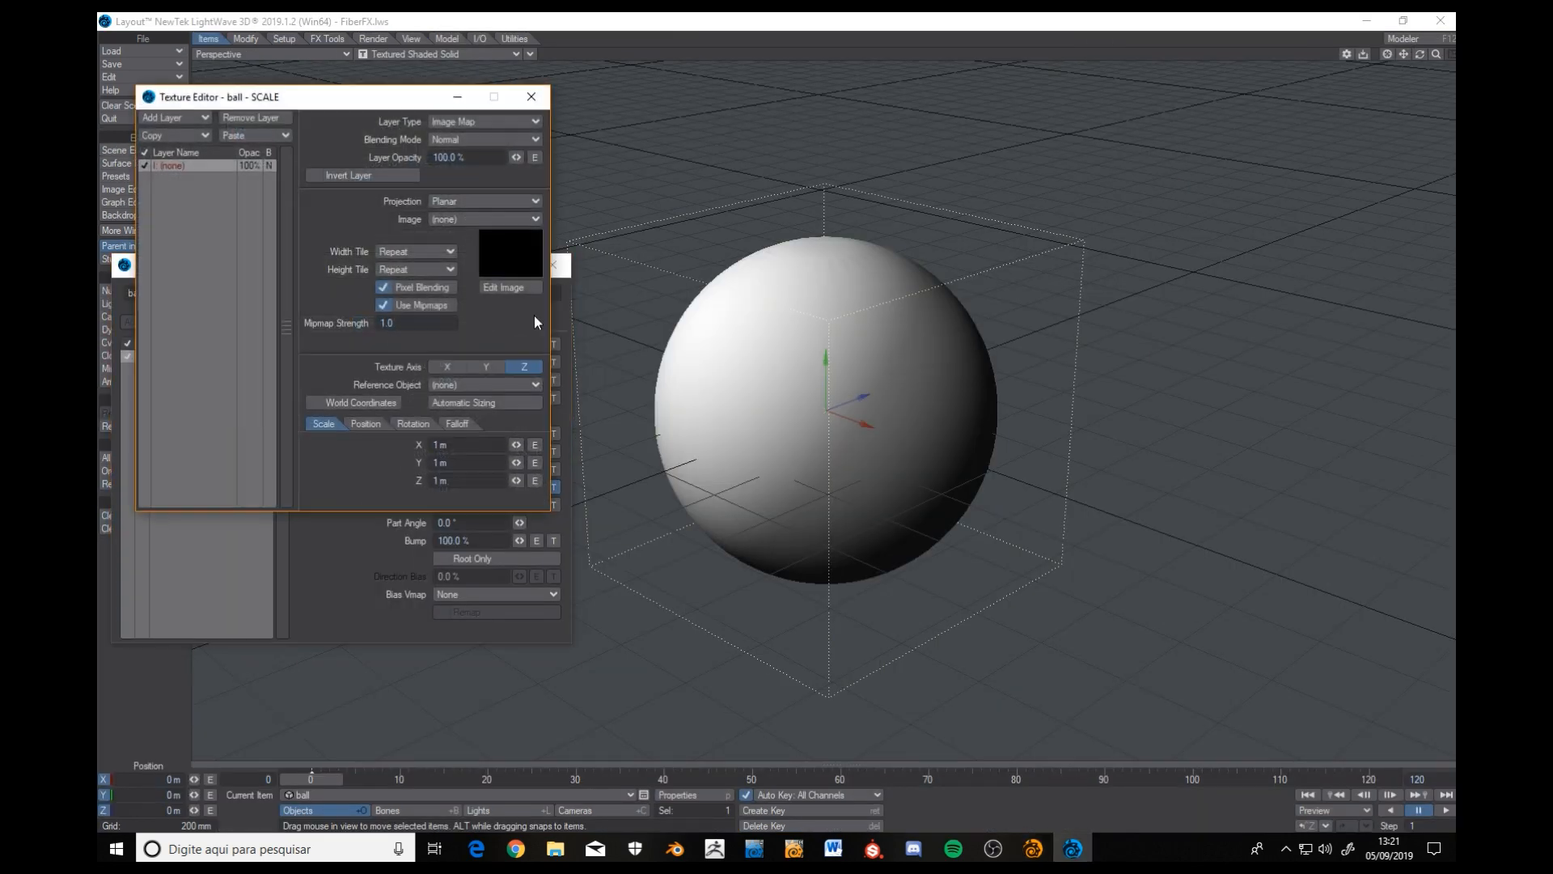
pyautogui.click(478, 121)
pyautogui.click(469, 144)
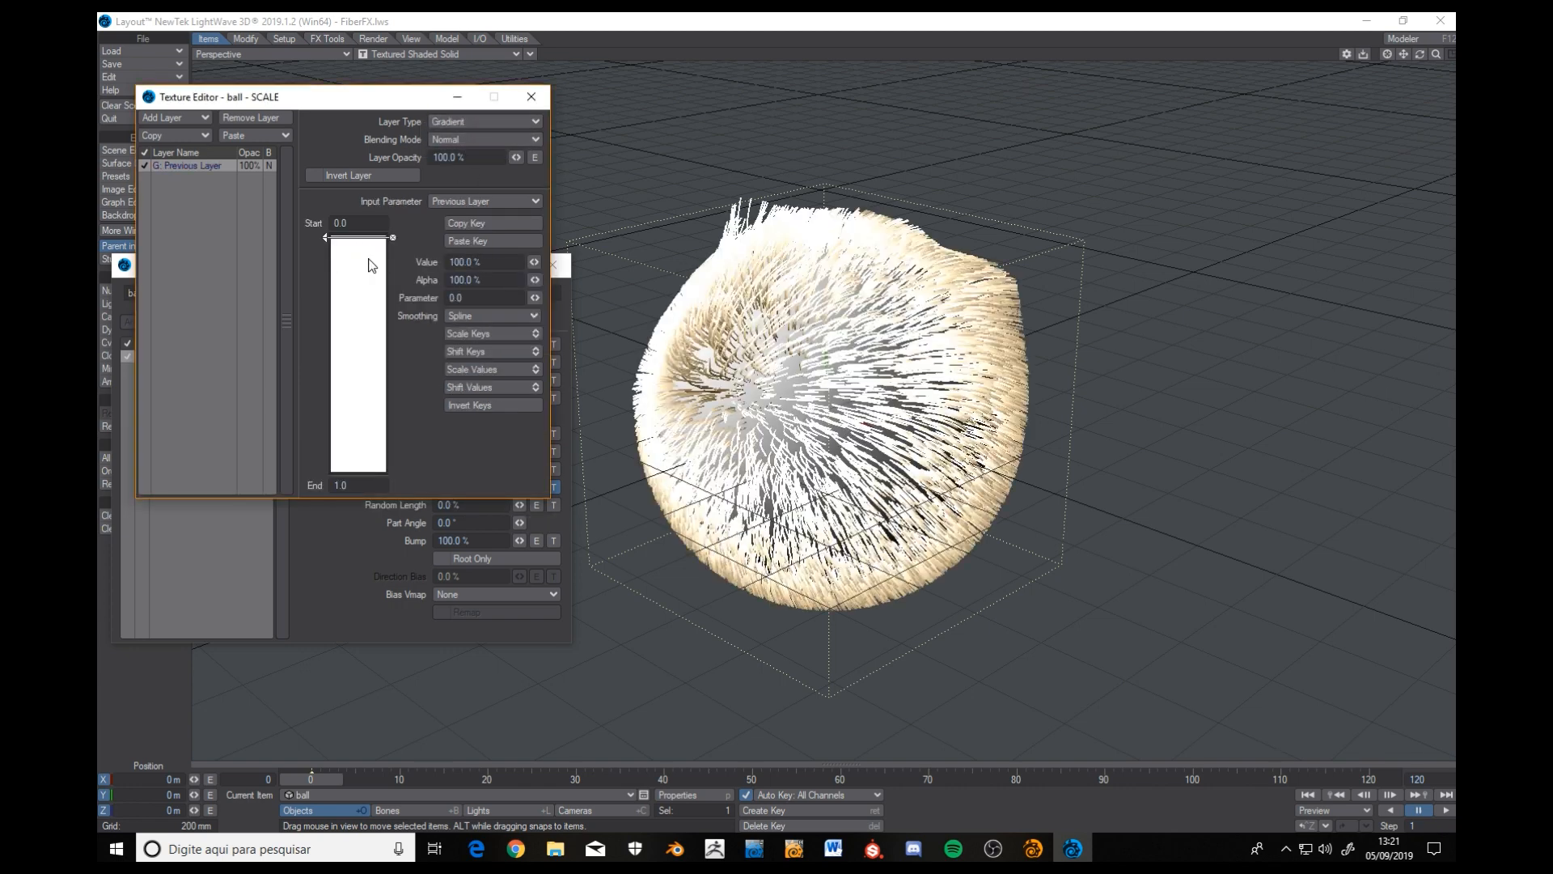
pyautogui.keyDown('alt'); pyautogui.moveTo(797, 396); pyautogui.dragTo(756, 392); pyautogui.keyUp('alt')
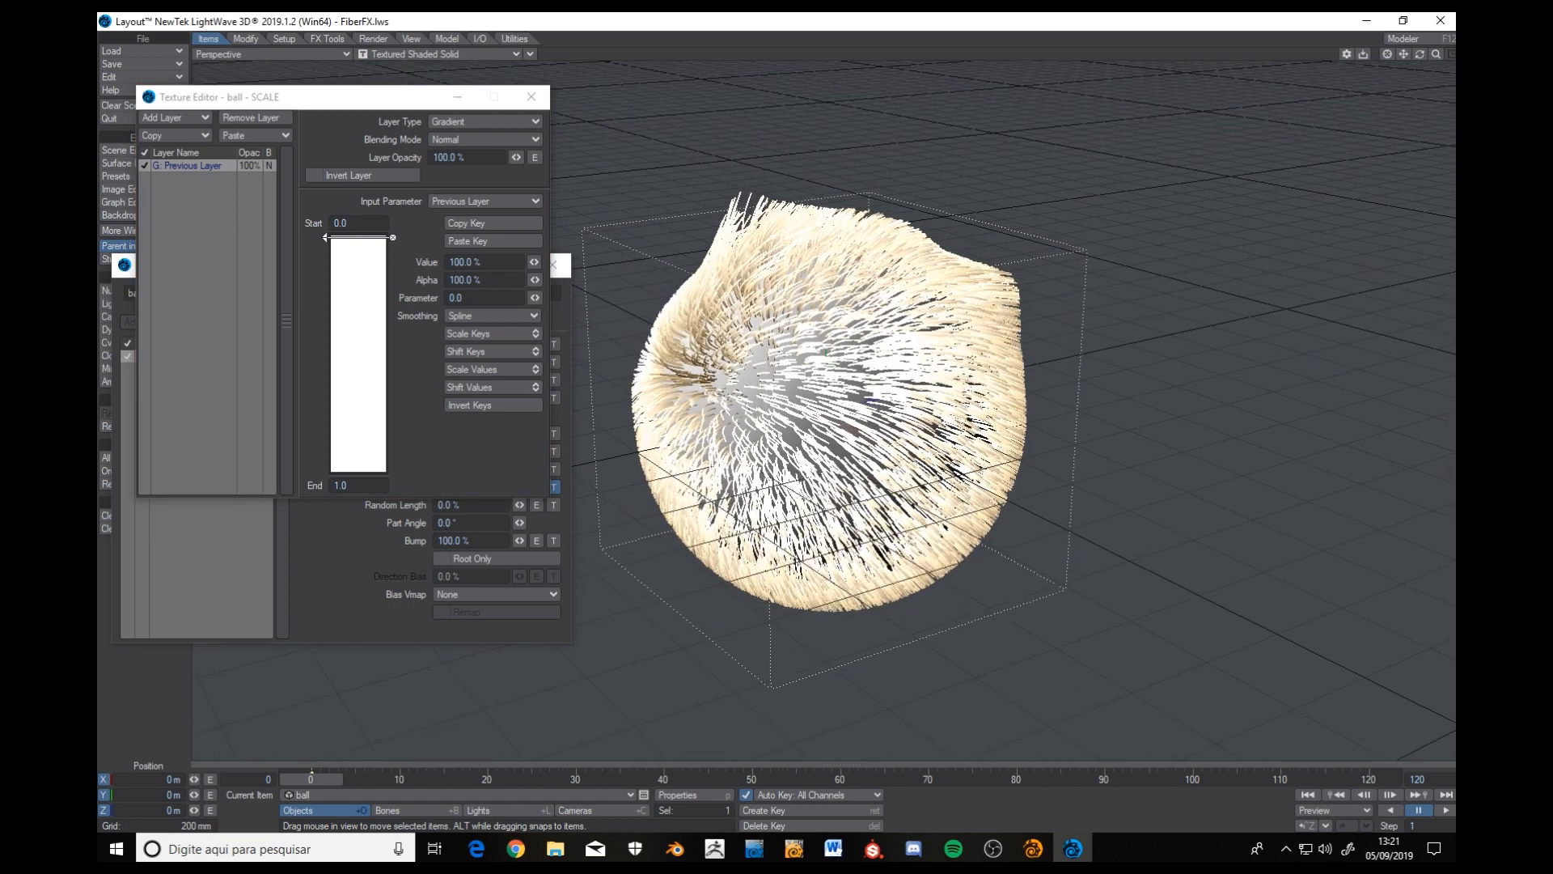
# Drive the Scale gradient with the Fur_Size weight map and set its start key's value to 0%.
pyautogui.click(468, 200)
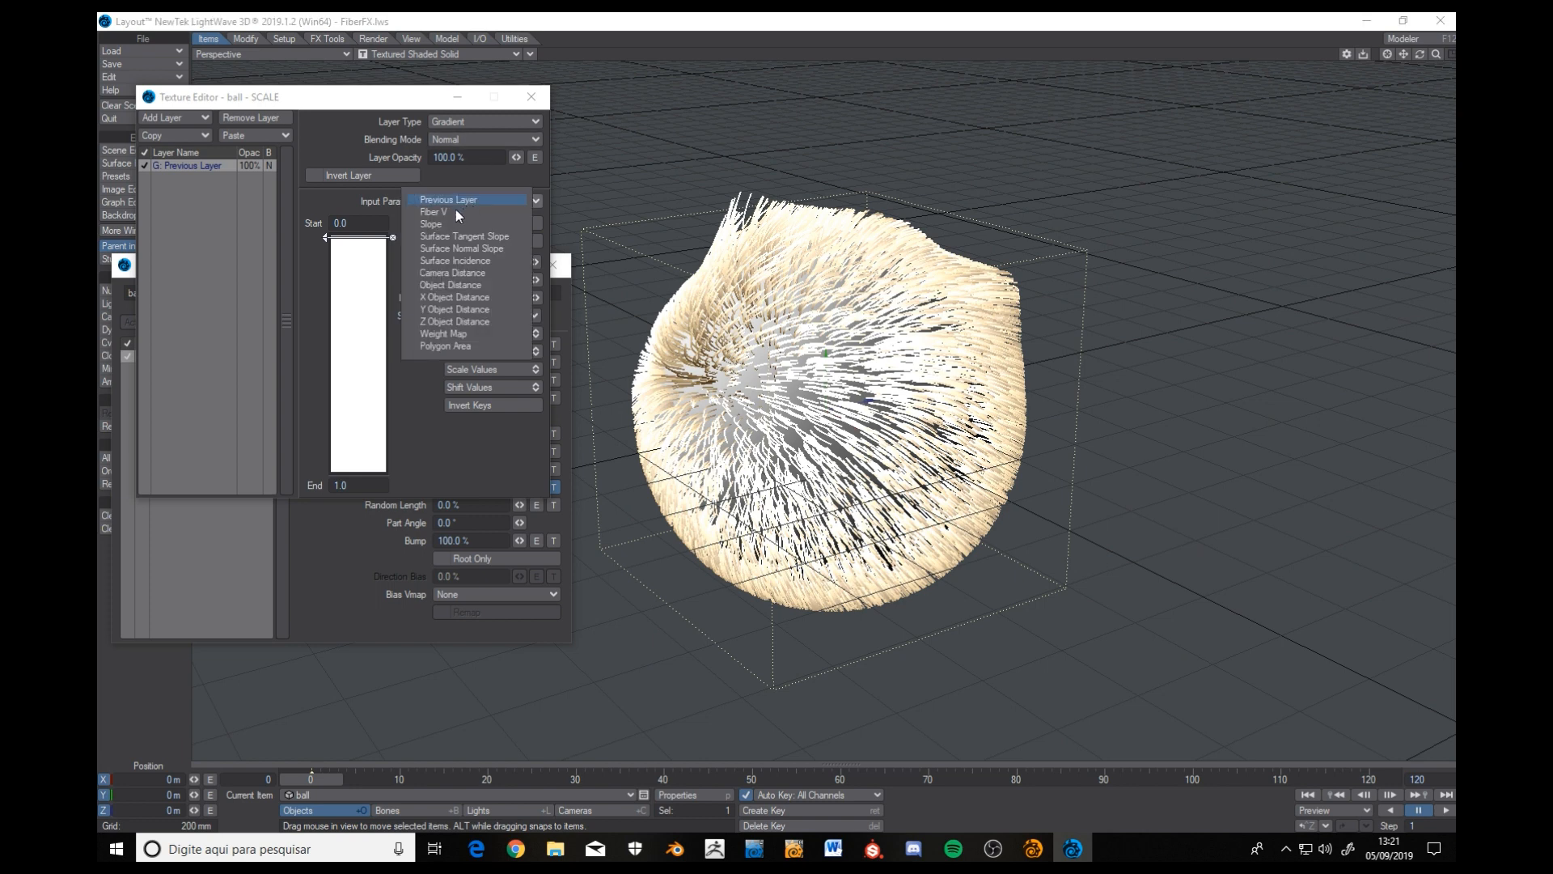
pyautogui.click(448, 335)
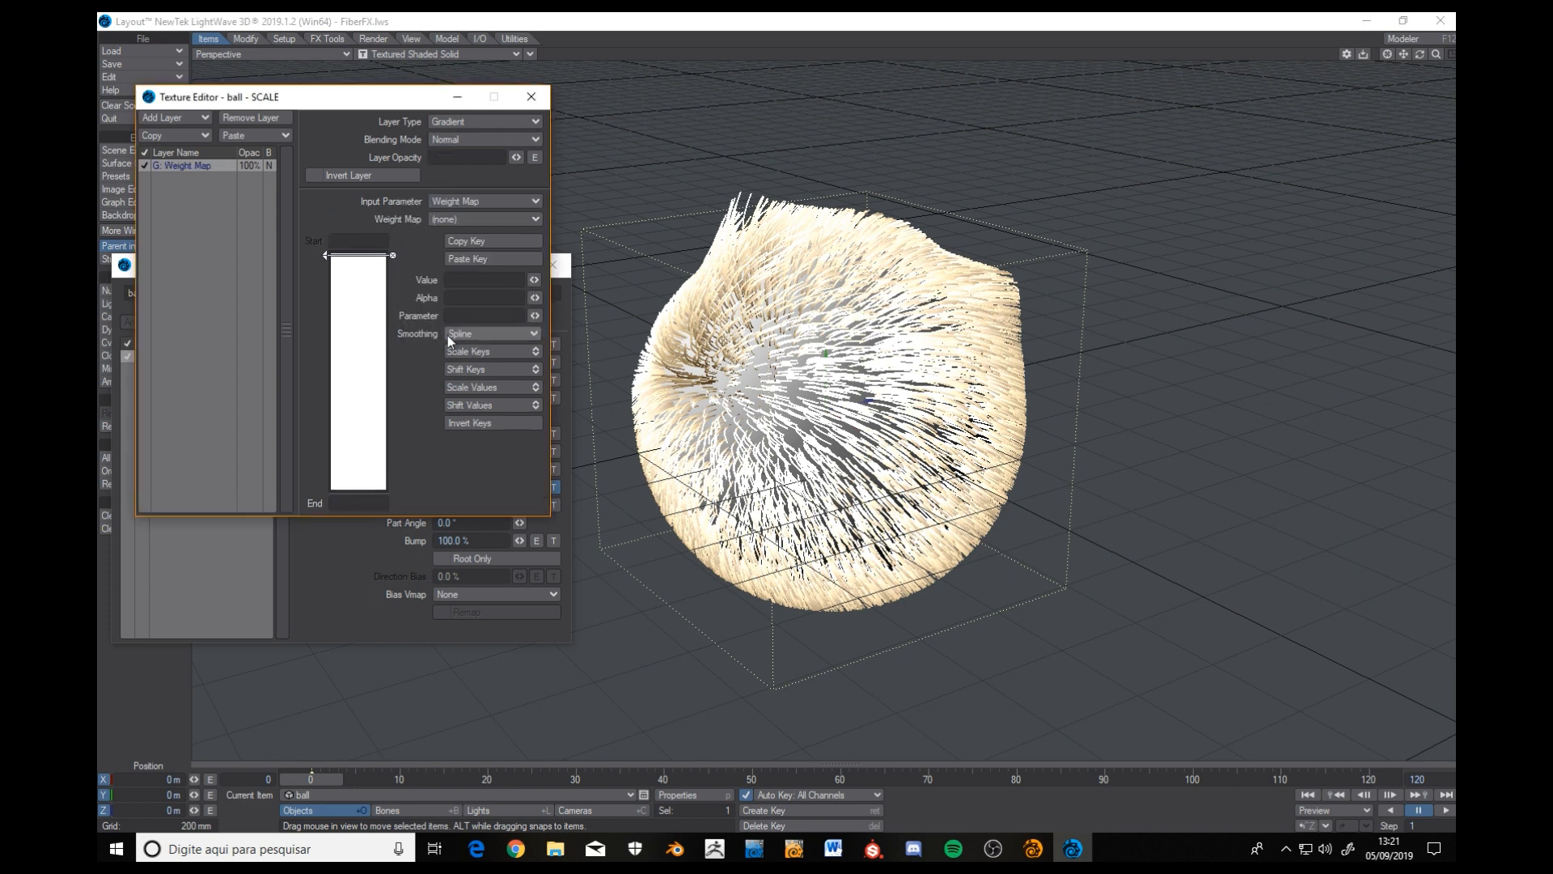
pyautogui.click(456, 219)
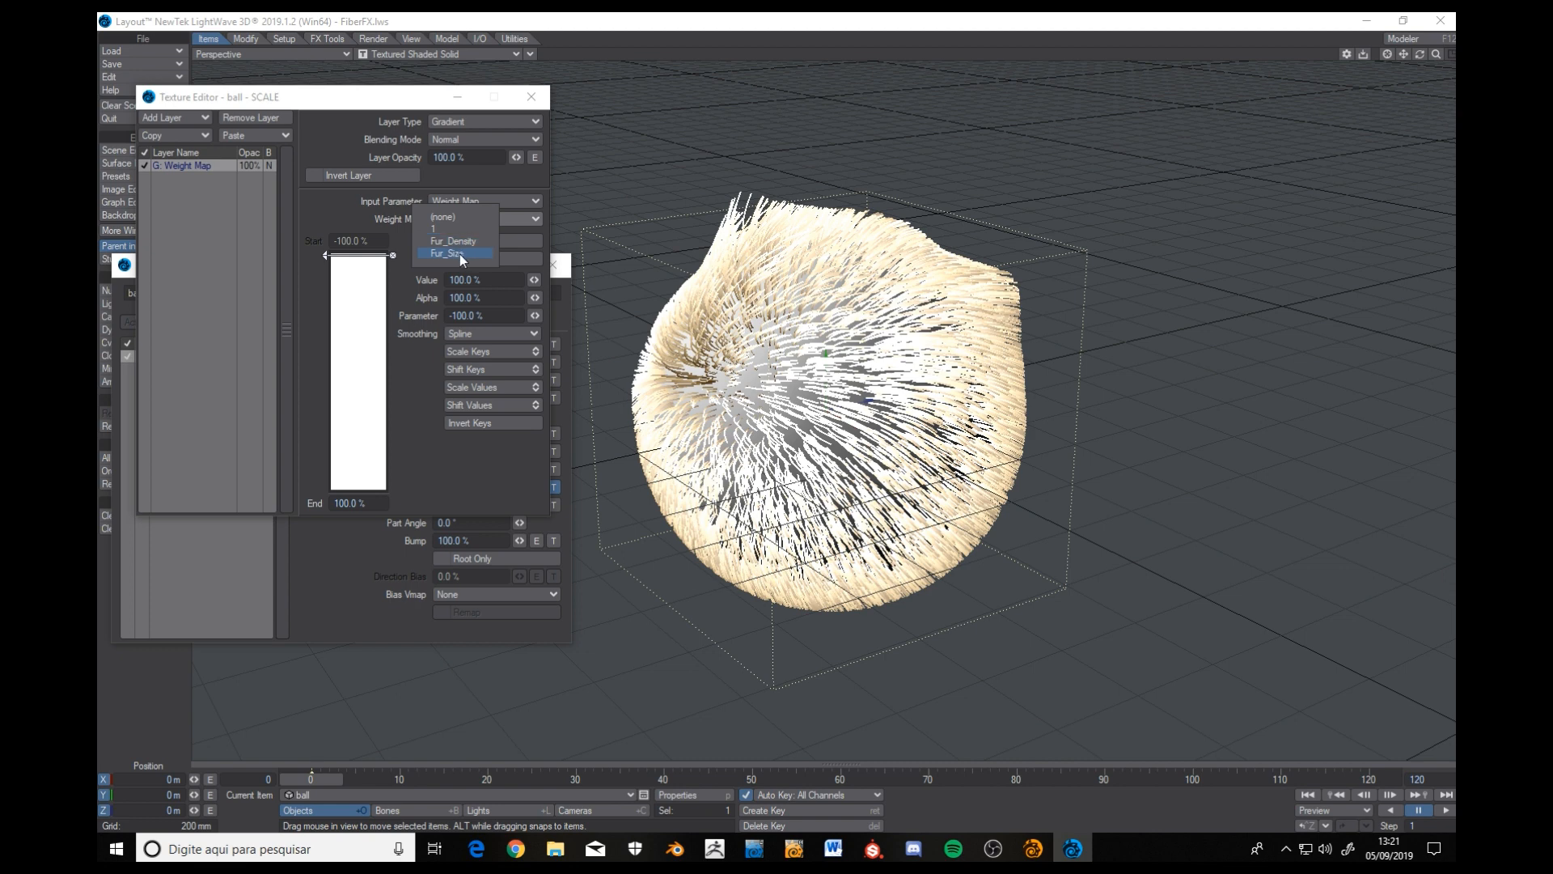
pyautogui.click(460, 254)
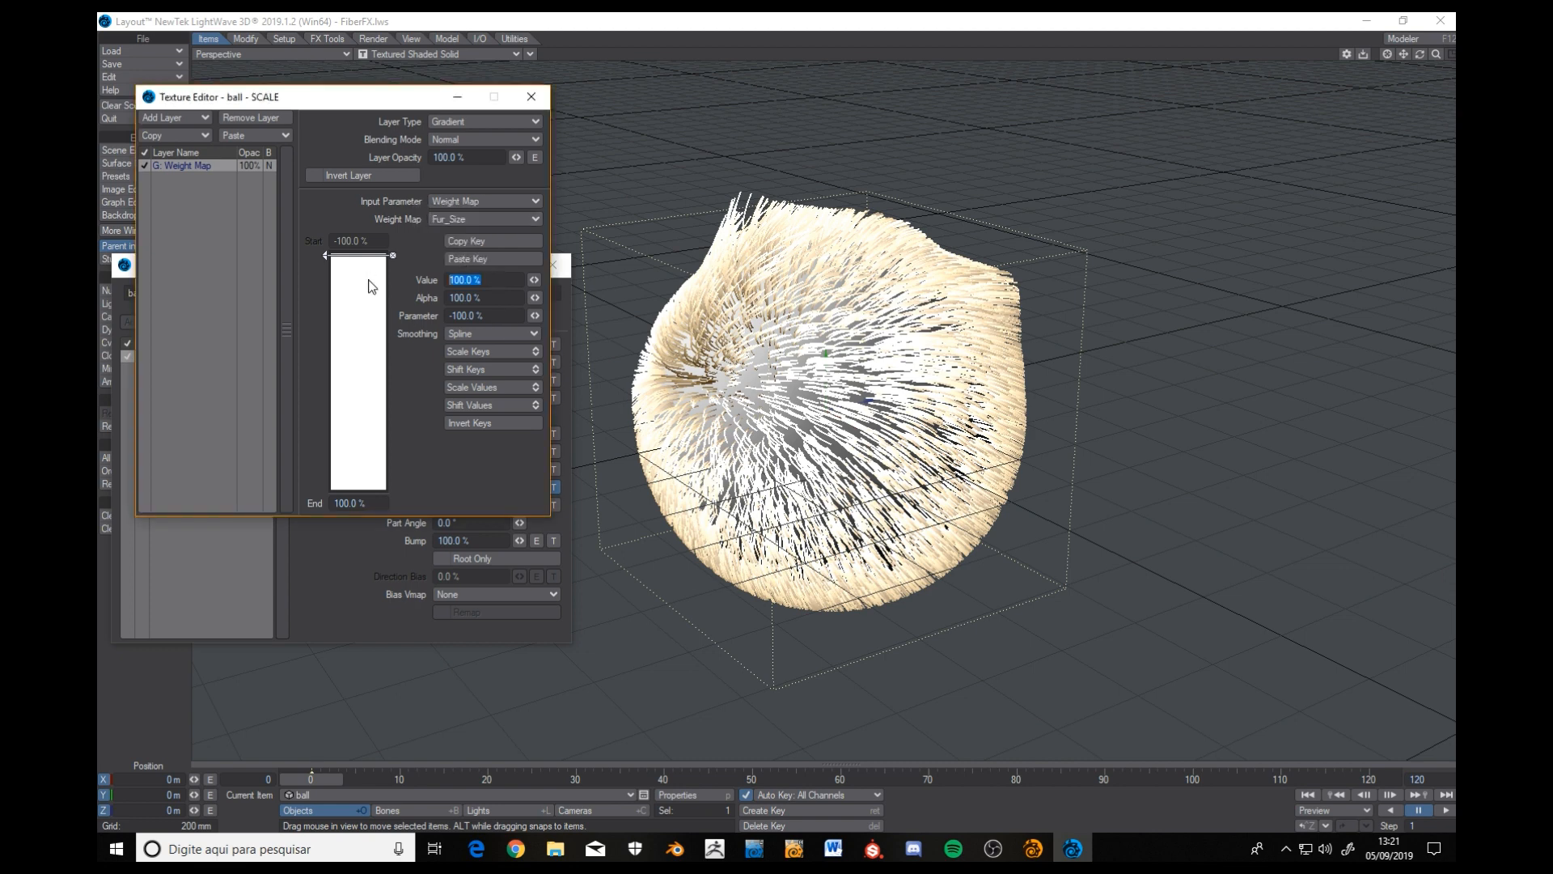
pyautogui.write('0')
pyautogui.press('Tab')
# Add a gradient key at parameter 0 with value 0% and an end key at parameter 100% with value 100%.
pyautogui.click(352, 363)
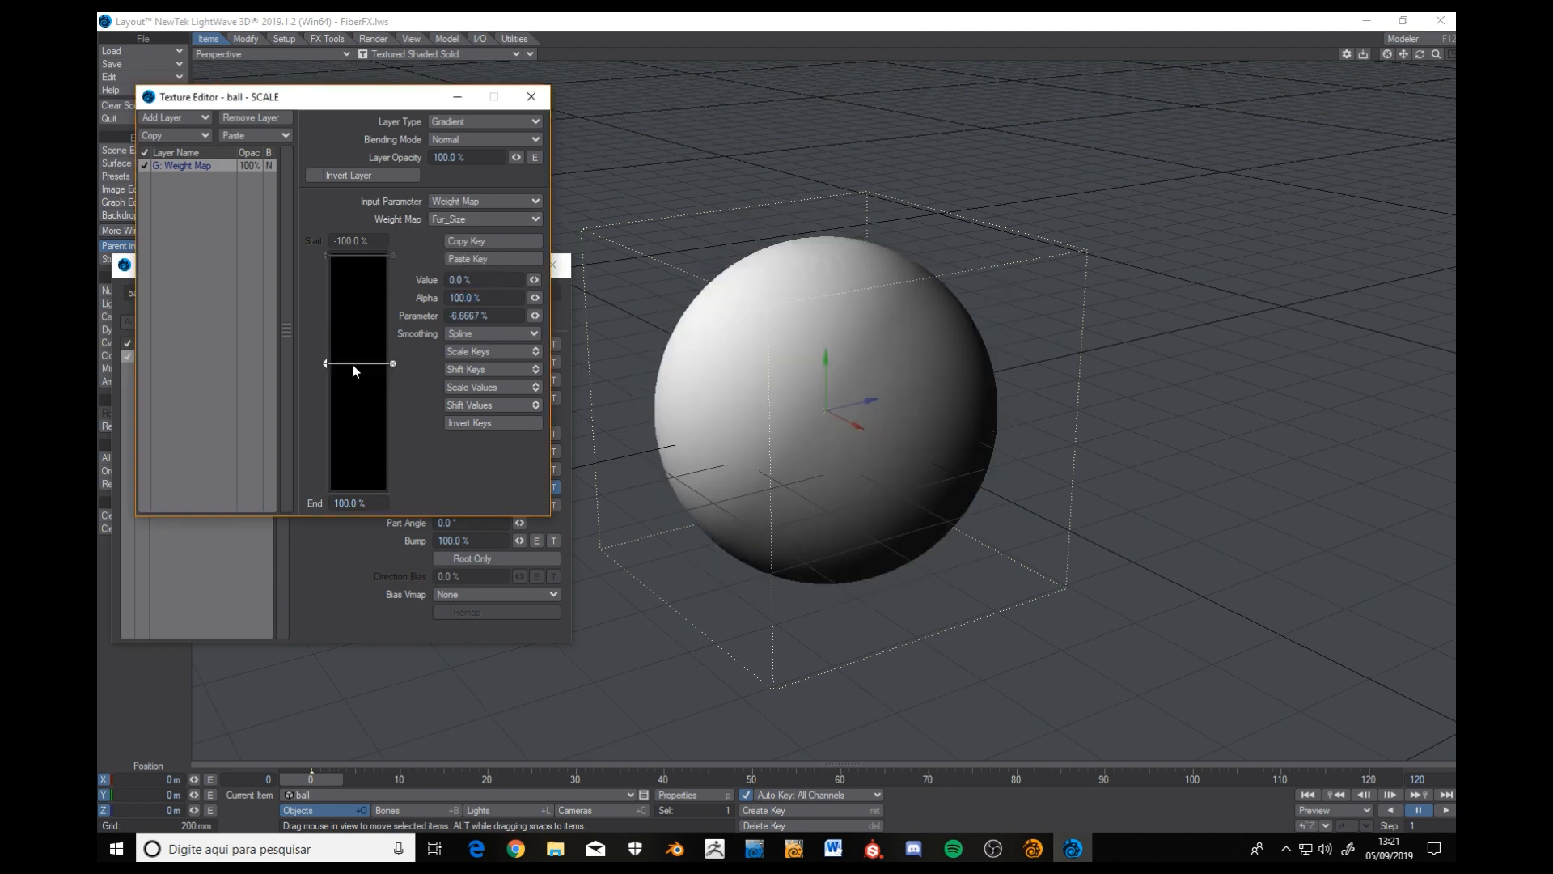
pyautogui.click(497, 316)
pyautogui.write('0')
pyautogui.press('Return')
pyautogui.click(358, 488)
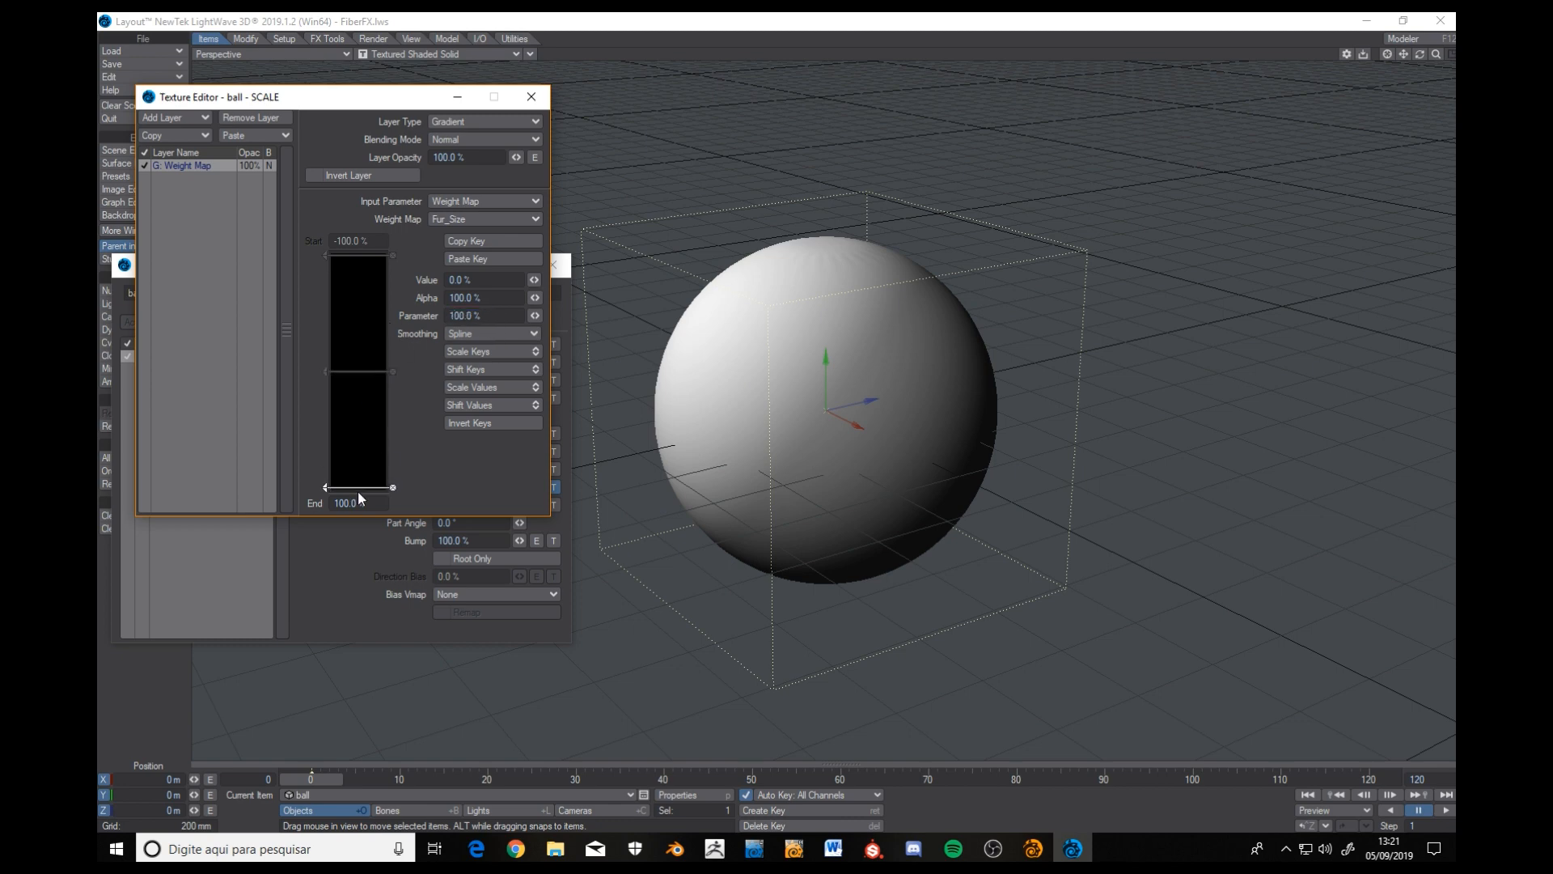
pyautogui.click(490, 281)
pyautogui.write('100')
pyautogui.press('Tab')
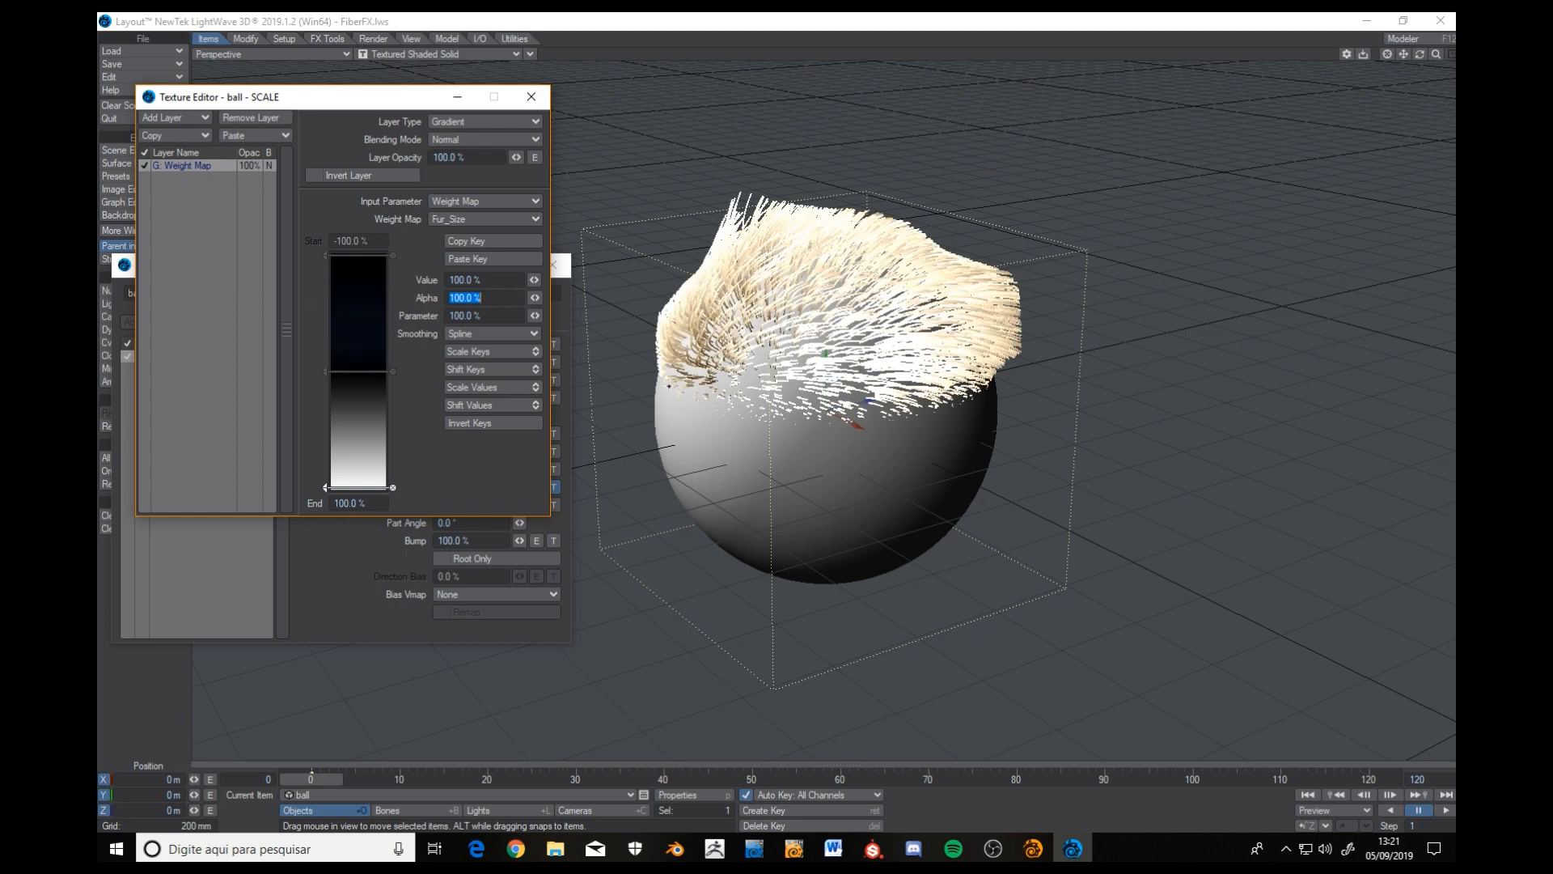
pyautogui.keyDown('alt'); pyautogui.moveTo(838, 277); pyautogui.dragTo(841, 231); pyautogui.keyUp('alt')
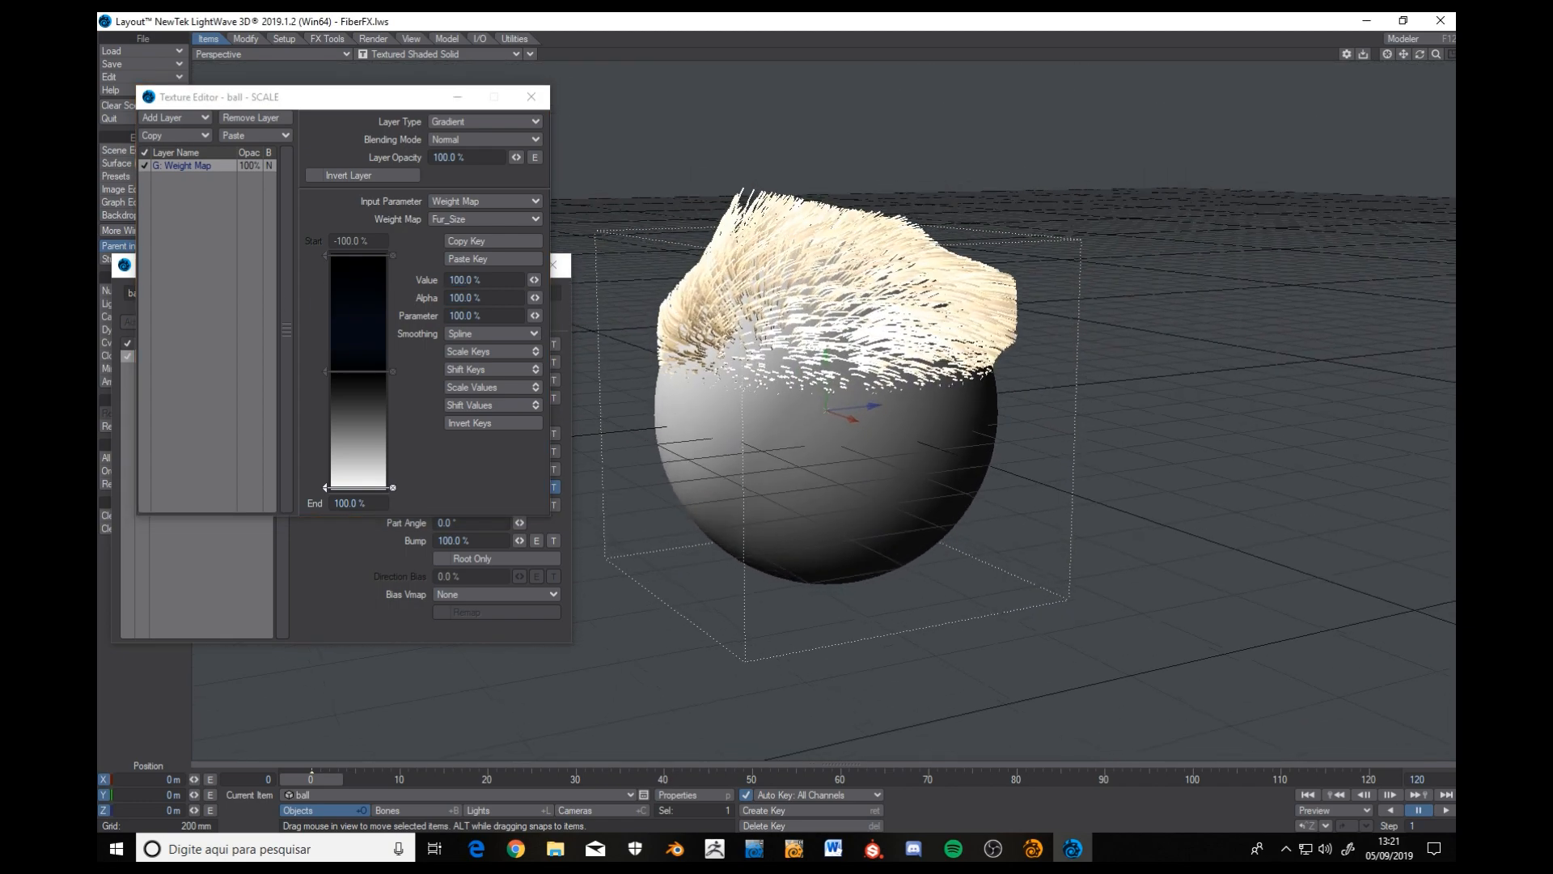
pyautogui.scroll(2, 787, 383)
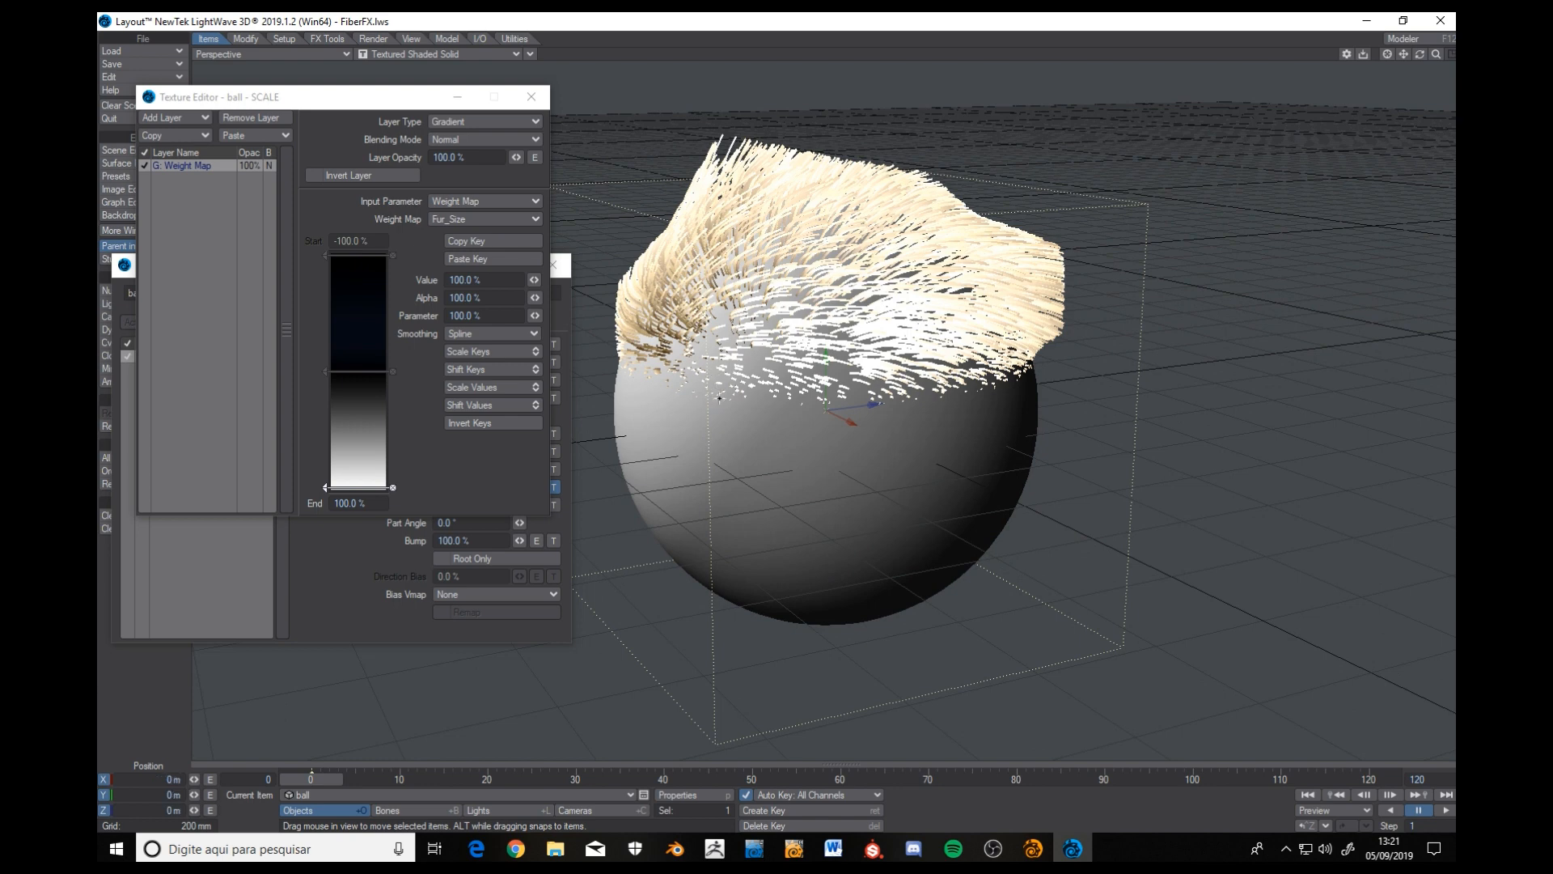
# In Modeler, set the Fur_Size weight of the polygon block on the ball's lower side to 30%, then return to Layout.
pyautogui.click(1033, 848)
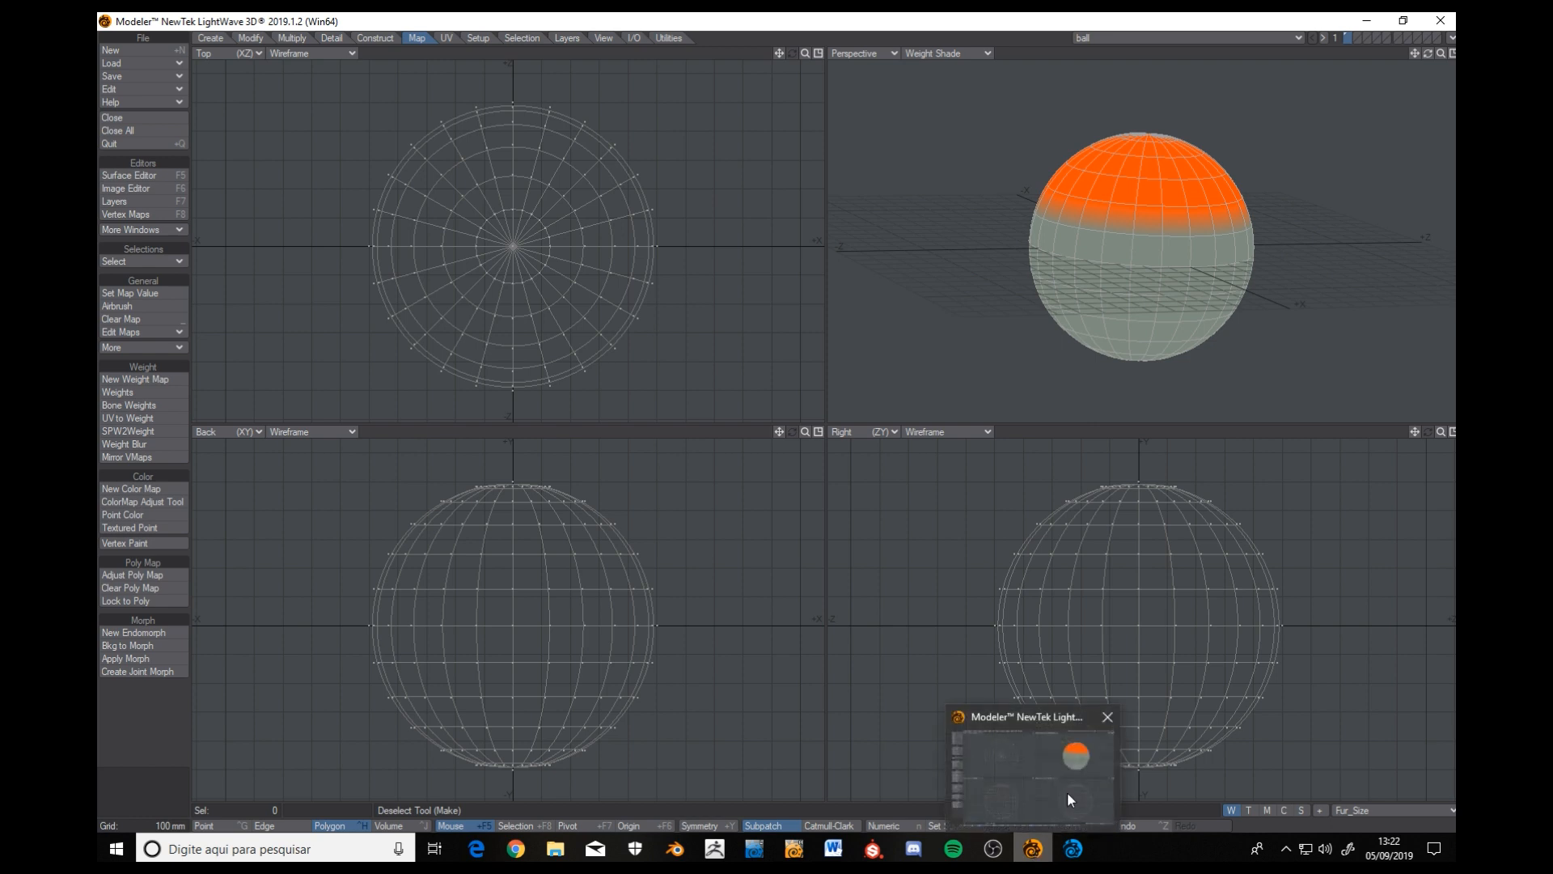
pyautogui.moveTo(1120, 606)
pyautogui.mouseDown()
pyautogui.moveTo(1161, 606)
pyautogui.moveTo(1173, 652)
pyautogui.moveTo(1228, 604)
pyautogui.moveTo(1180, 653)
pyautogui.moveTo(1185, 678)
pyautogui.moveTo(1270, 675)
pyautogui.moveTo(1205, 716)
pyautogui.moveTo(1250, 712)
pyautogui.moveTo(1230, 713)
pyautogui.moveTo(1175, 658)
pyautogui.mouseUp()
pyautogui.click(1131, 618)
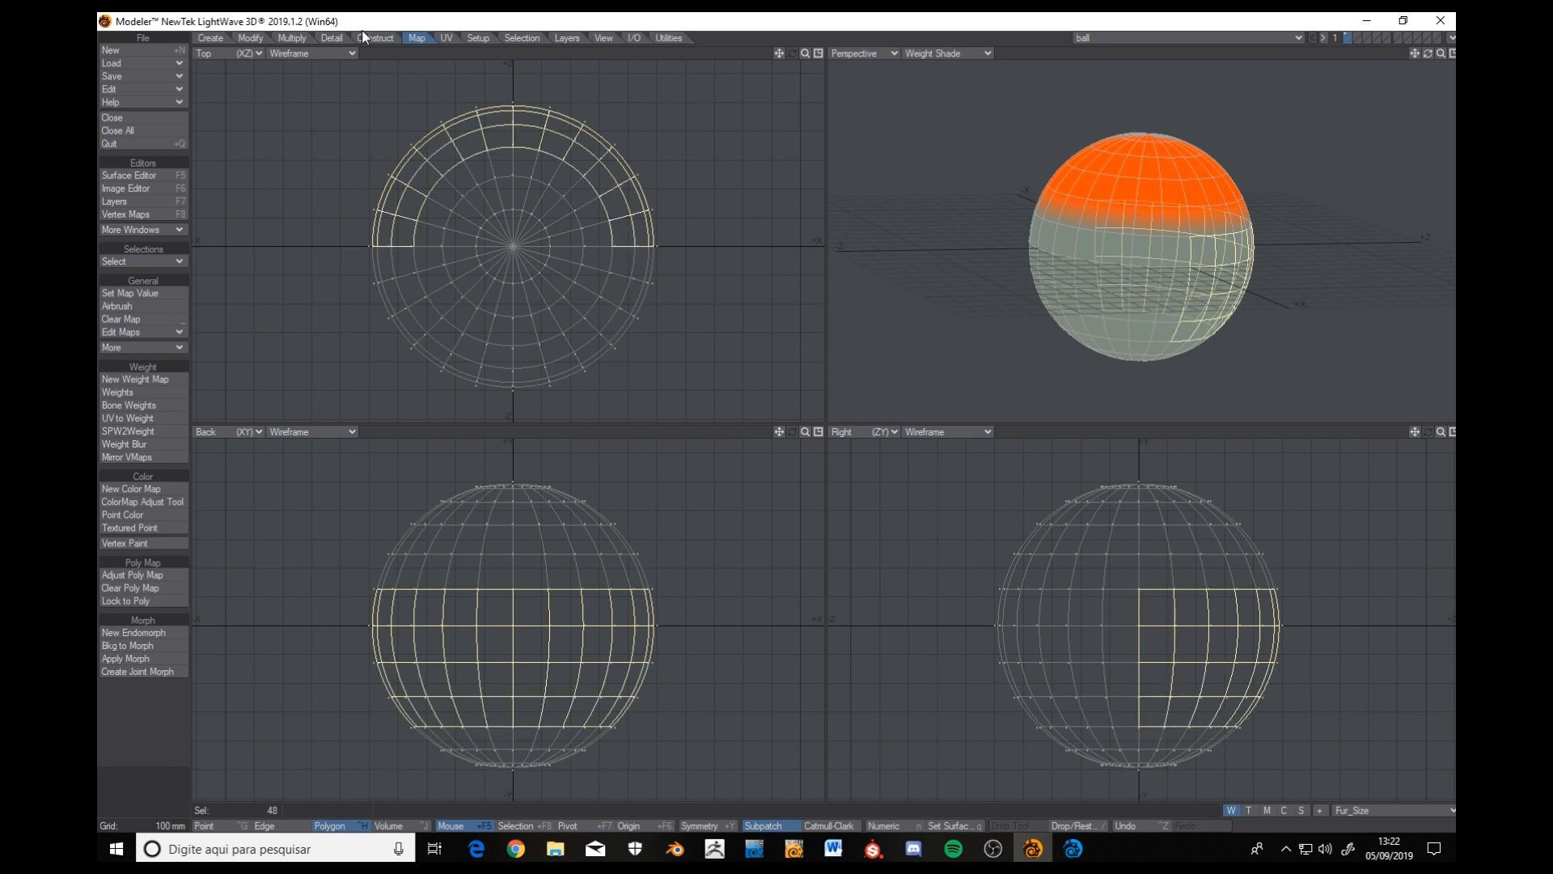
pyautogui.click(129, 294)
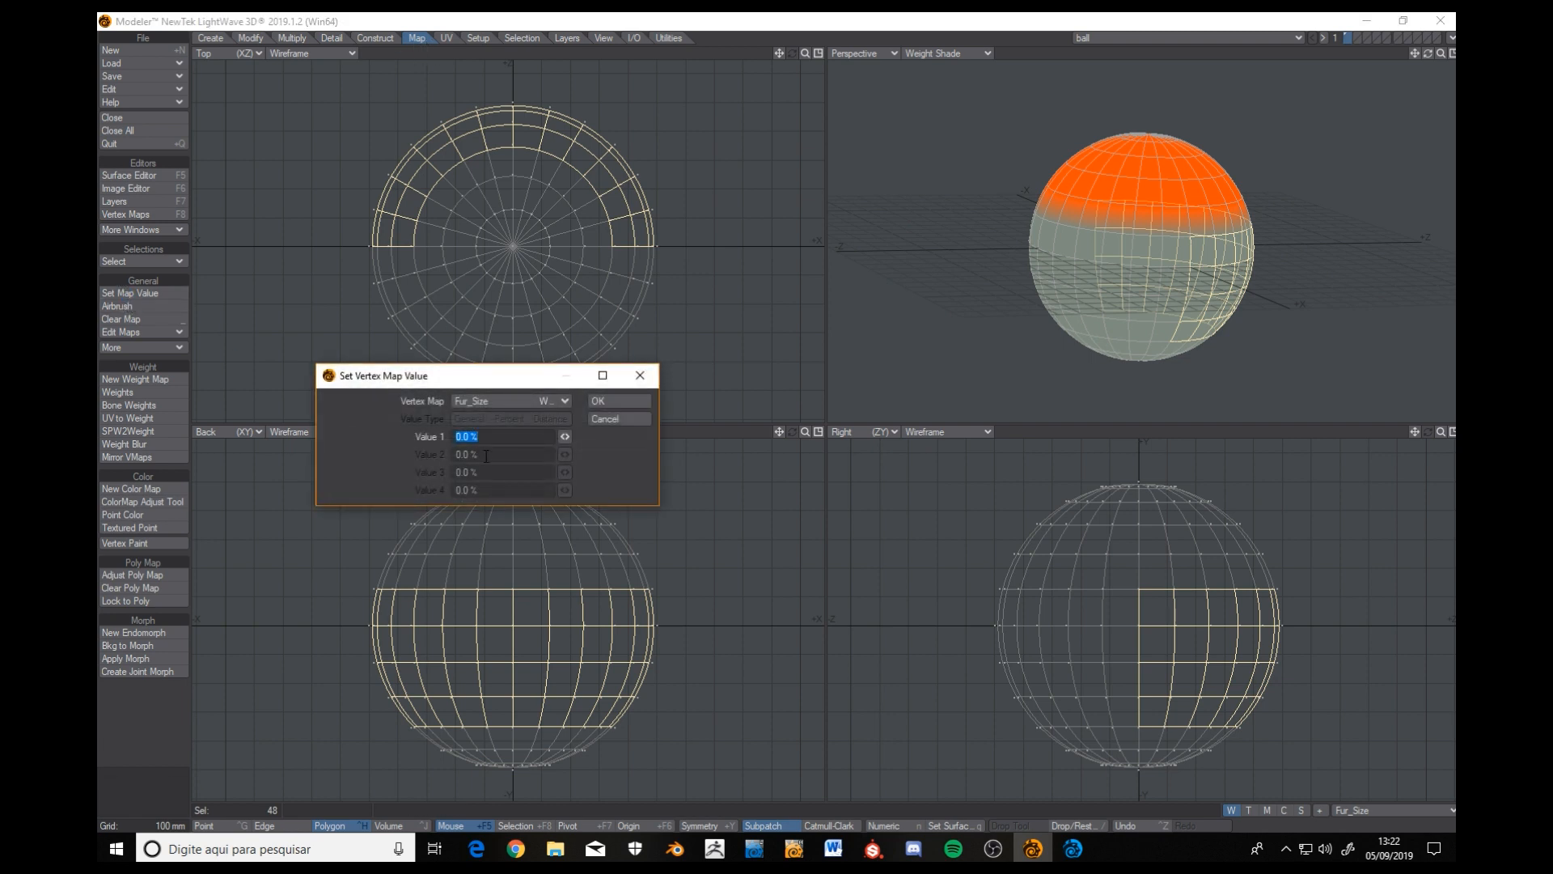
pyautogui.write('30')
pyautogui.press('Return')
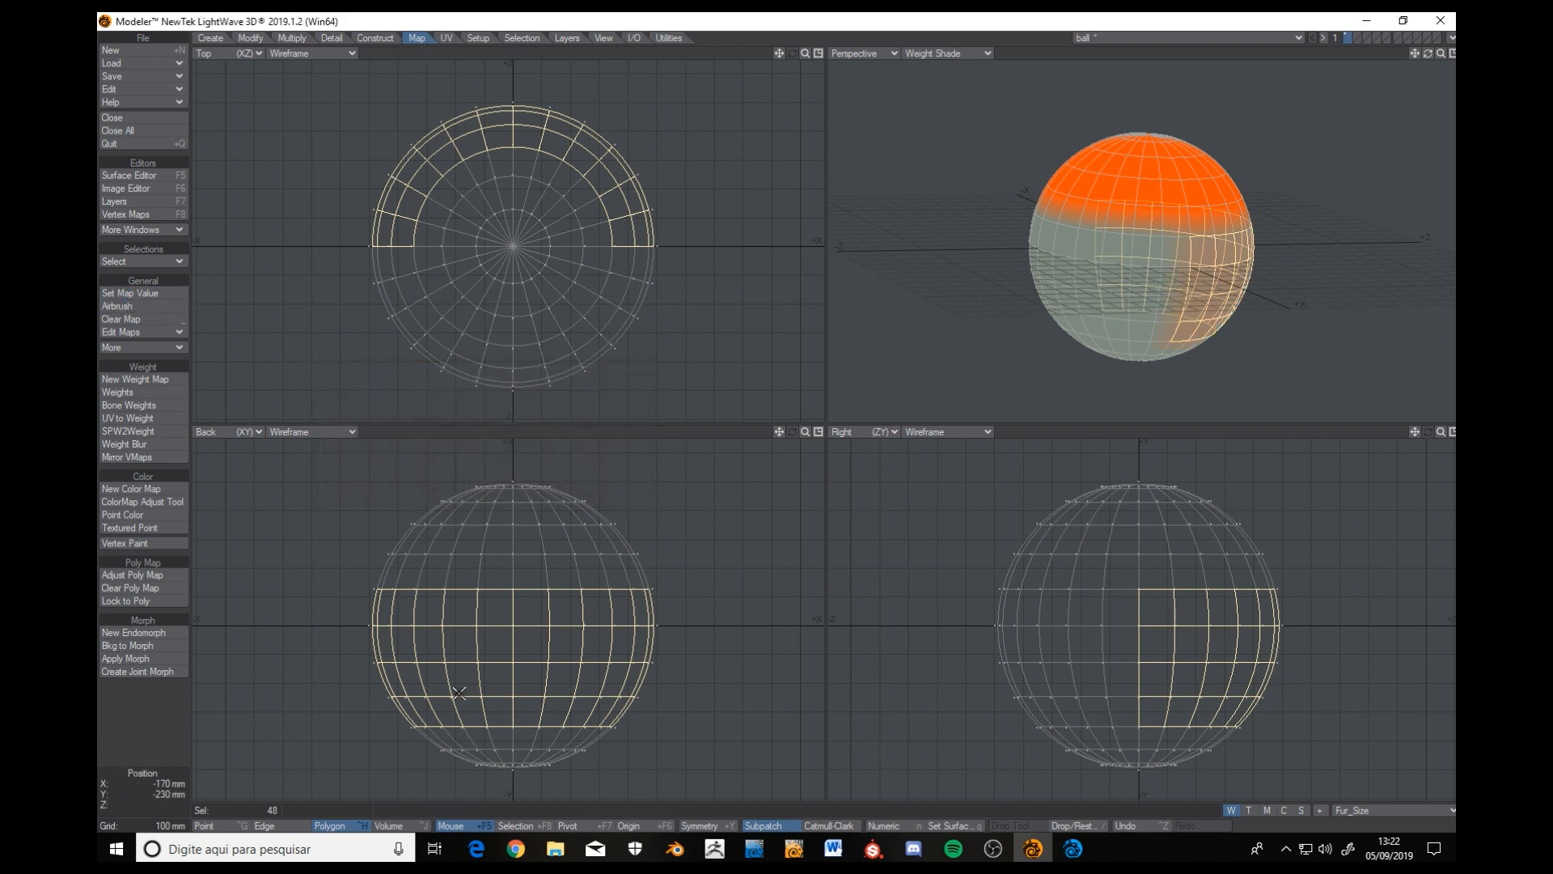
pyautogui.click(124, 728)
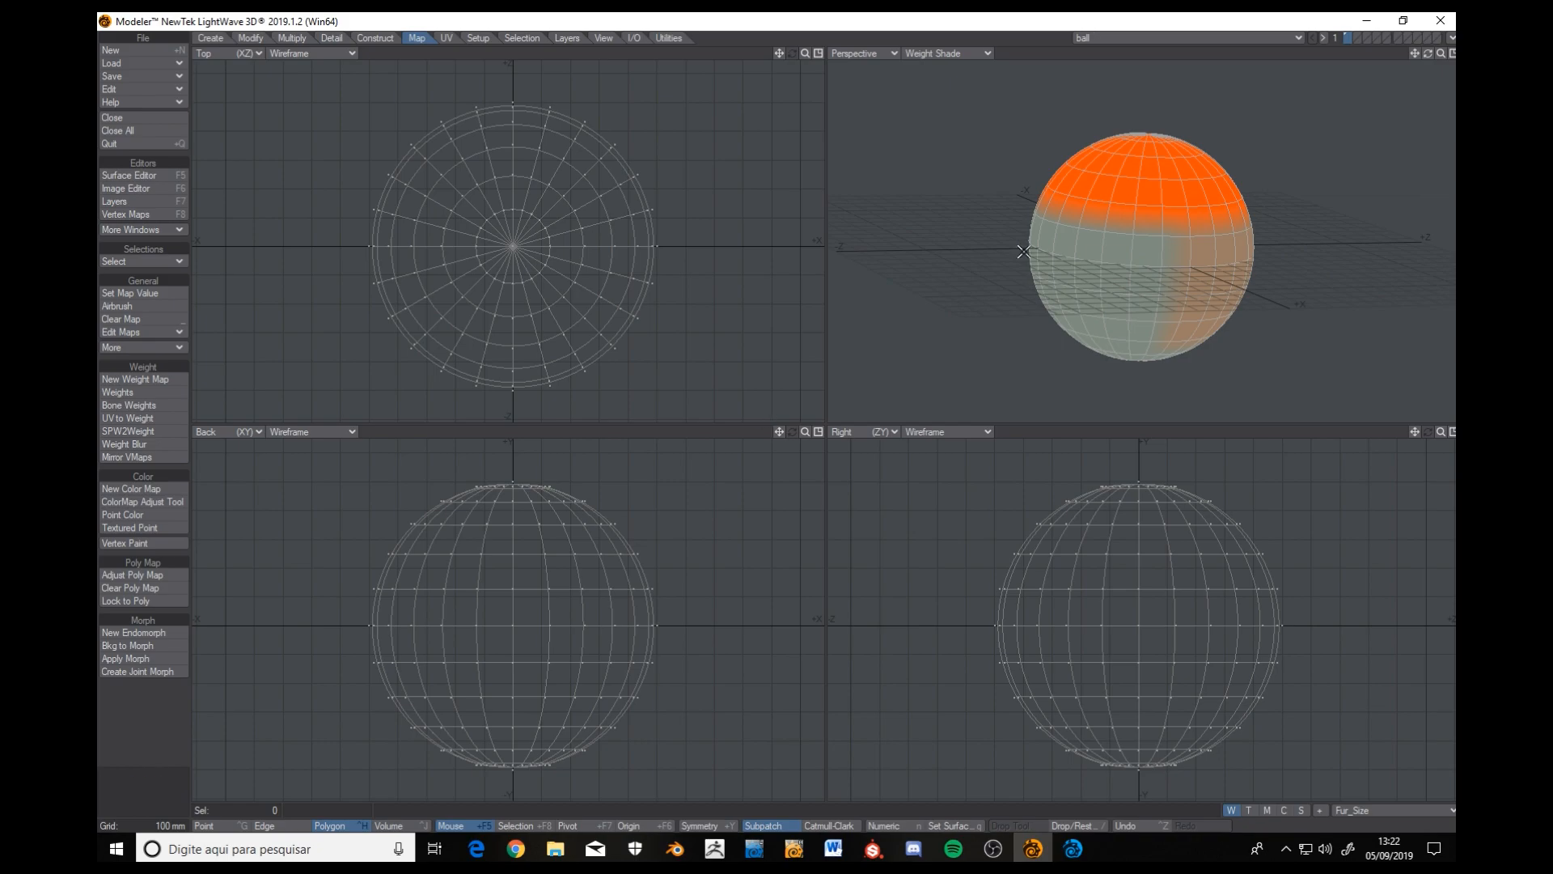
pyautogui.click(1032, 848)
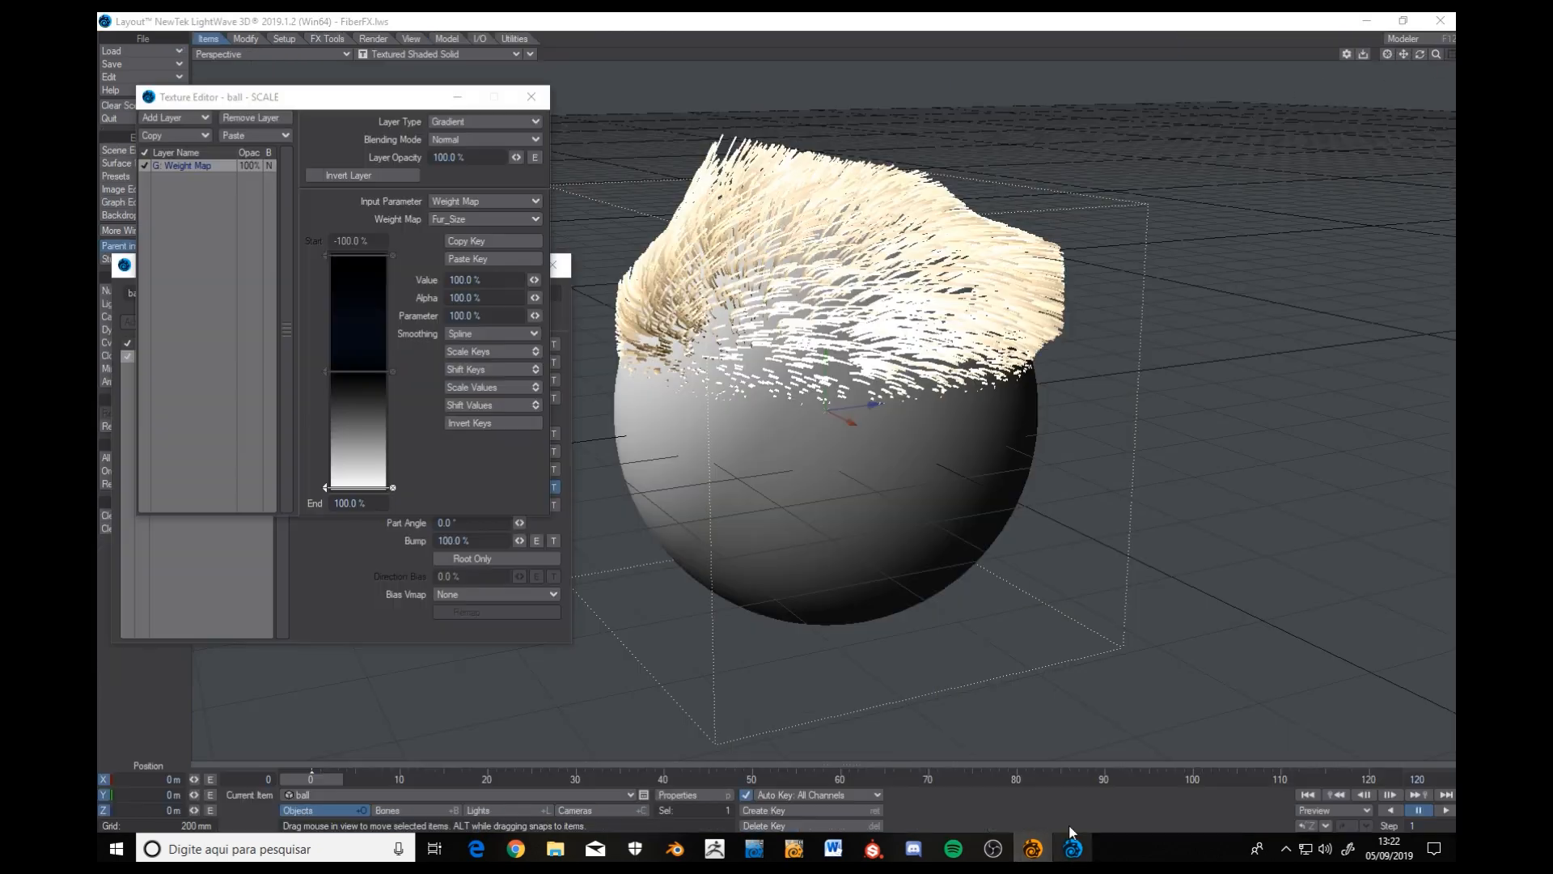
pyautogui.moveTo(932, 433)
pyautogui.keyDown('alt'); pyautogui.mouseDown()
pyautogui.moveTo(914, 390)
pyautogui.moveTo(911, 408)
pyautogui.moveTo(975, 429)
pyautogui.moveTo(910, 393)
pyautogui.moveTo(963, 429)
pyautogui.moveTo(931, 423)
pyautogui.mouseUp(); pyautogui.keyUp('alt')
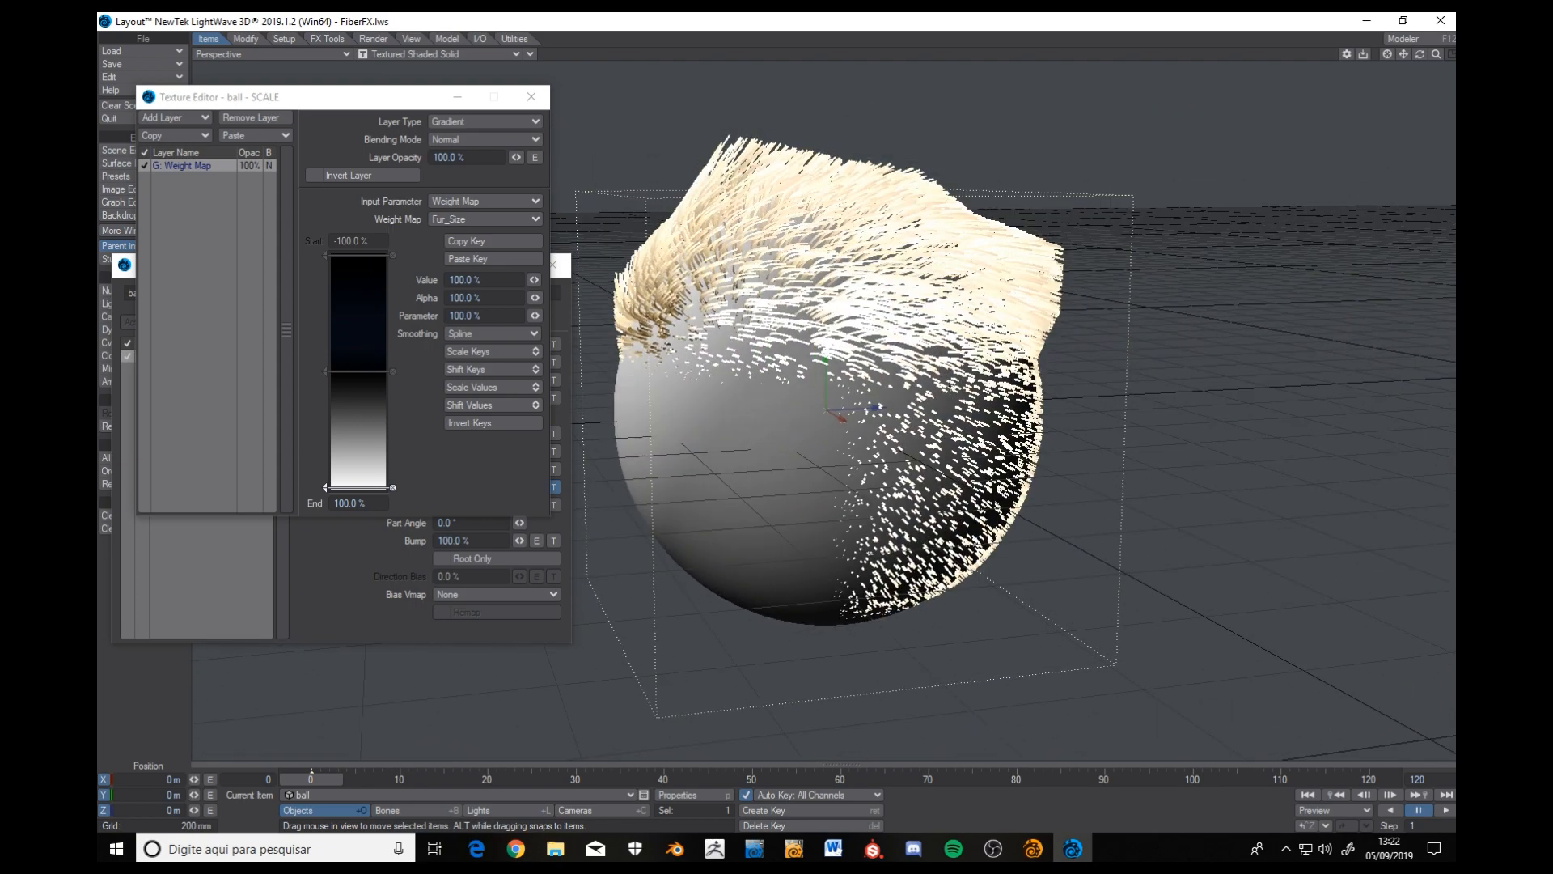
# Switch to Modeler and set the Fur_Size weight of the point row along the side block's upper edge to 80%.
pyautogui.click(1044, 845)
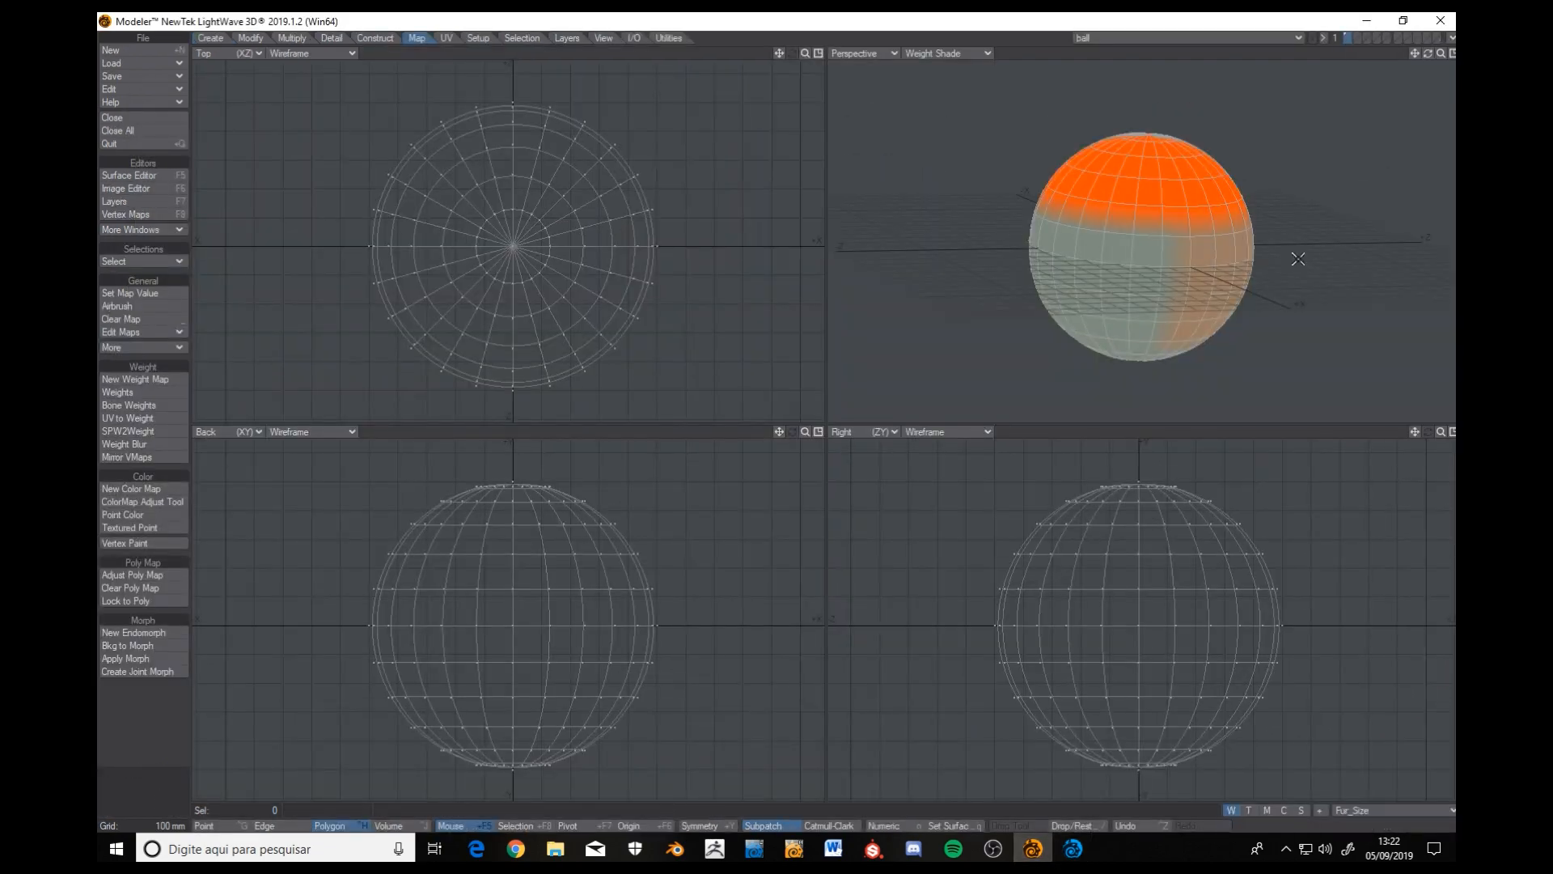
pyautogui.click(1193, 236)
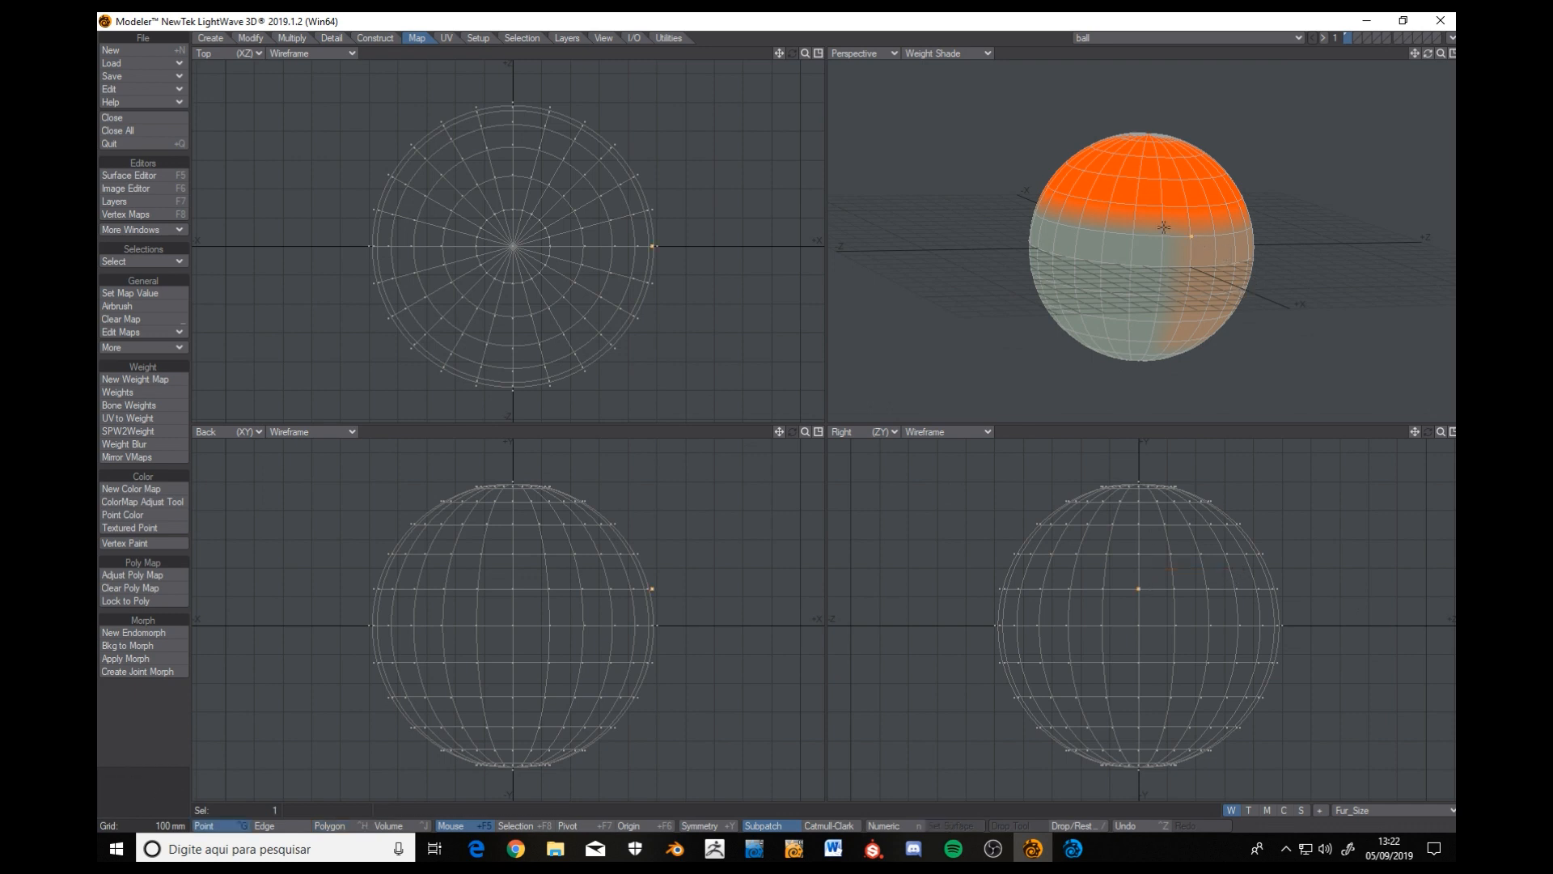
pyautogui.moveTo(1178, 580)
pyautogui.mouseDown(button='right')
pyautogui.moveTo(1123, 578)
pyautogui.moveTo(1297, 607)
pyautogui.moveTo(1257, 571)
pyautogui.mouseUp(button='right')
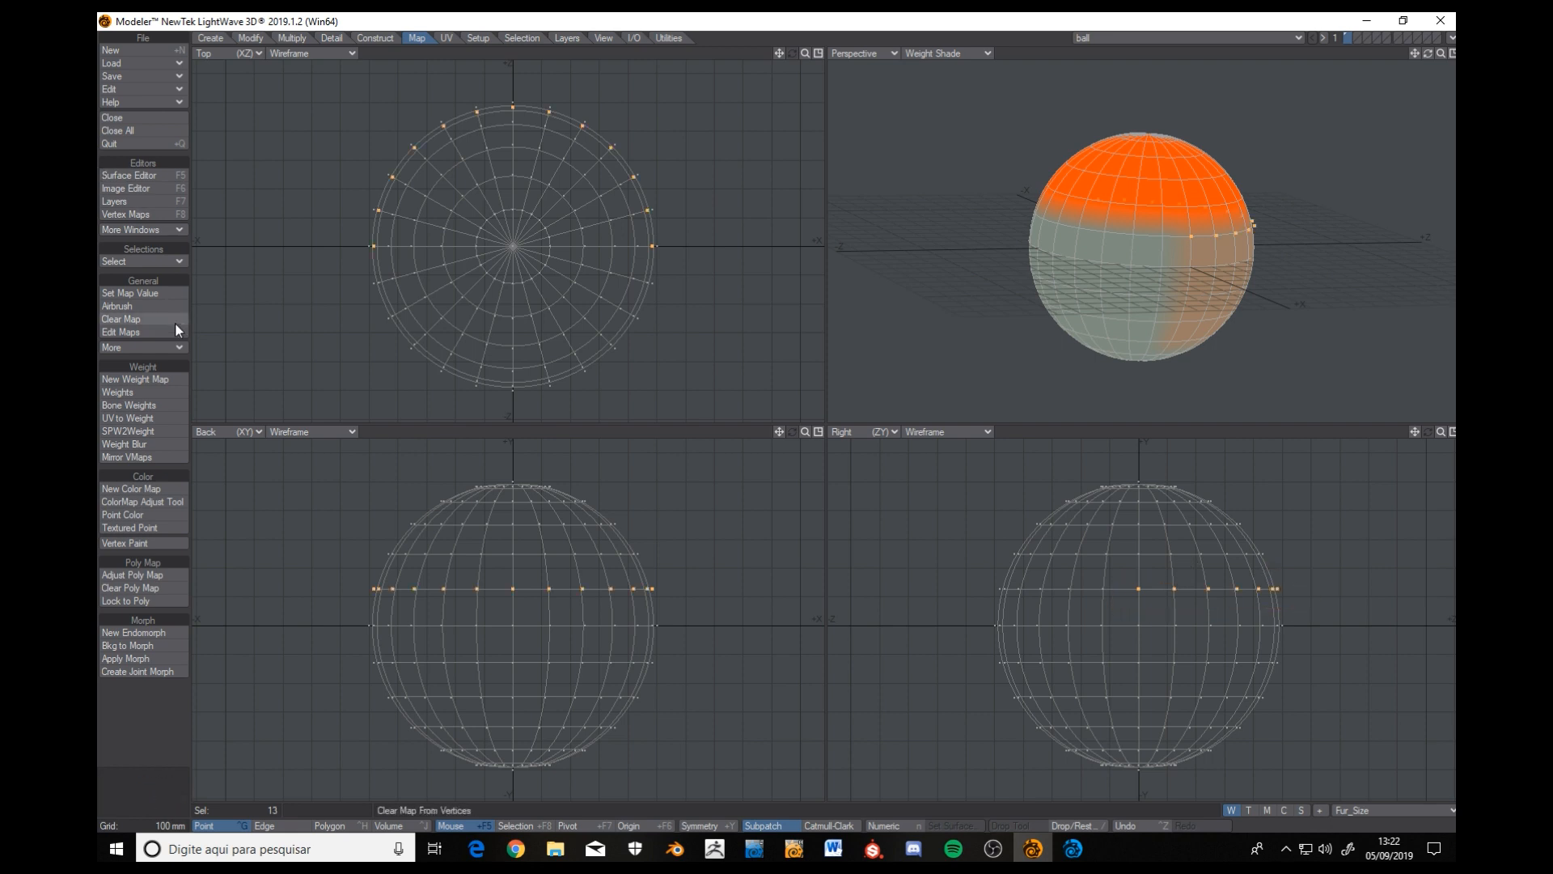
pyautogui.click(139, 293)
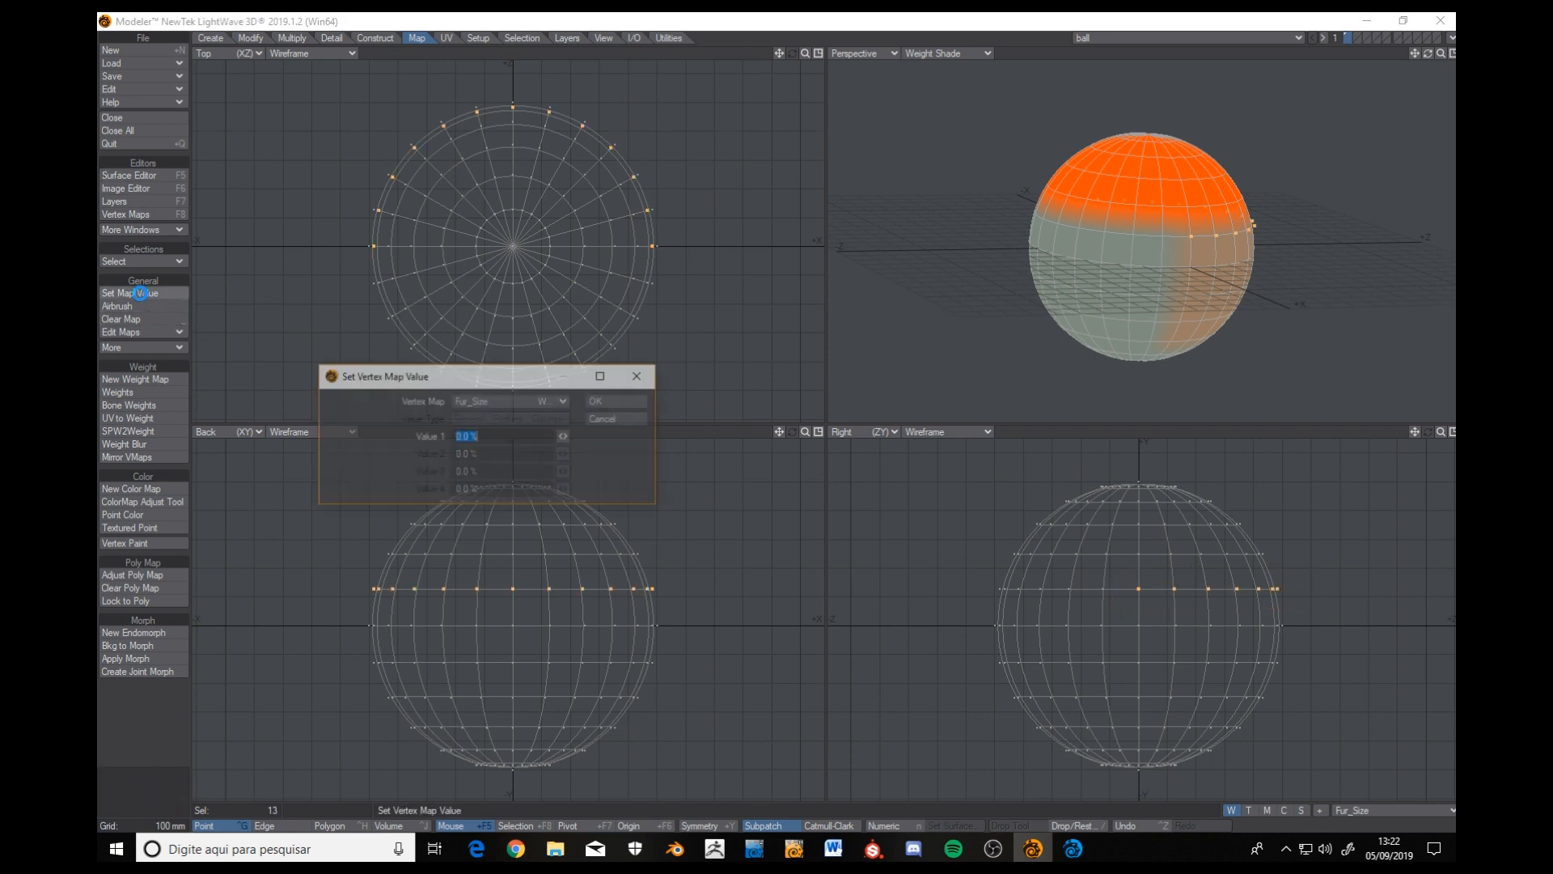
pyautogui.write('80')
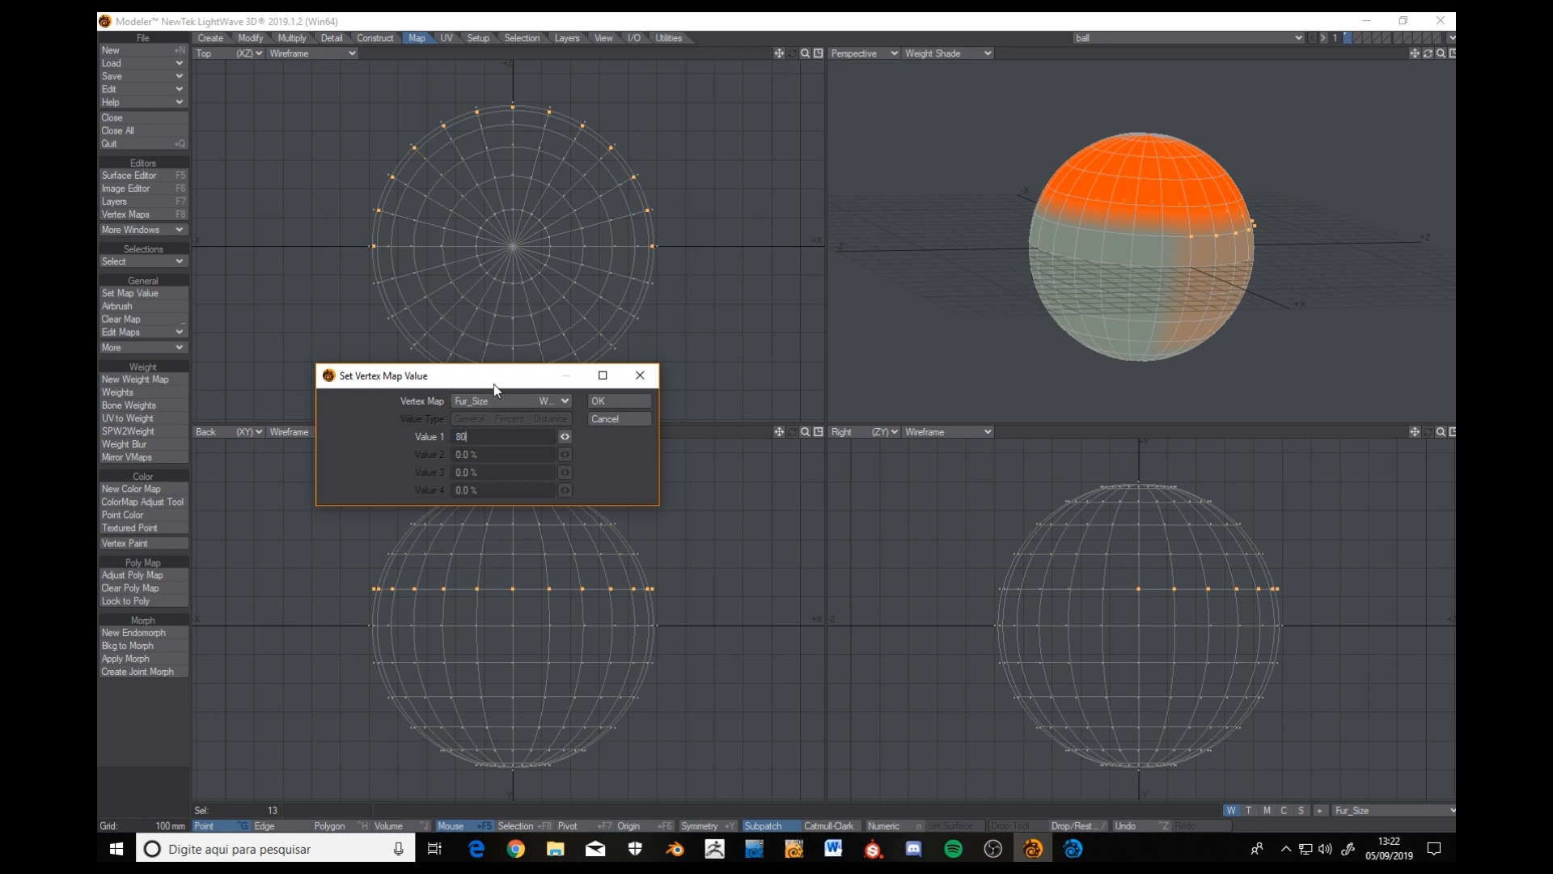
pyautogui.press('Return')
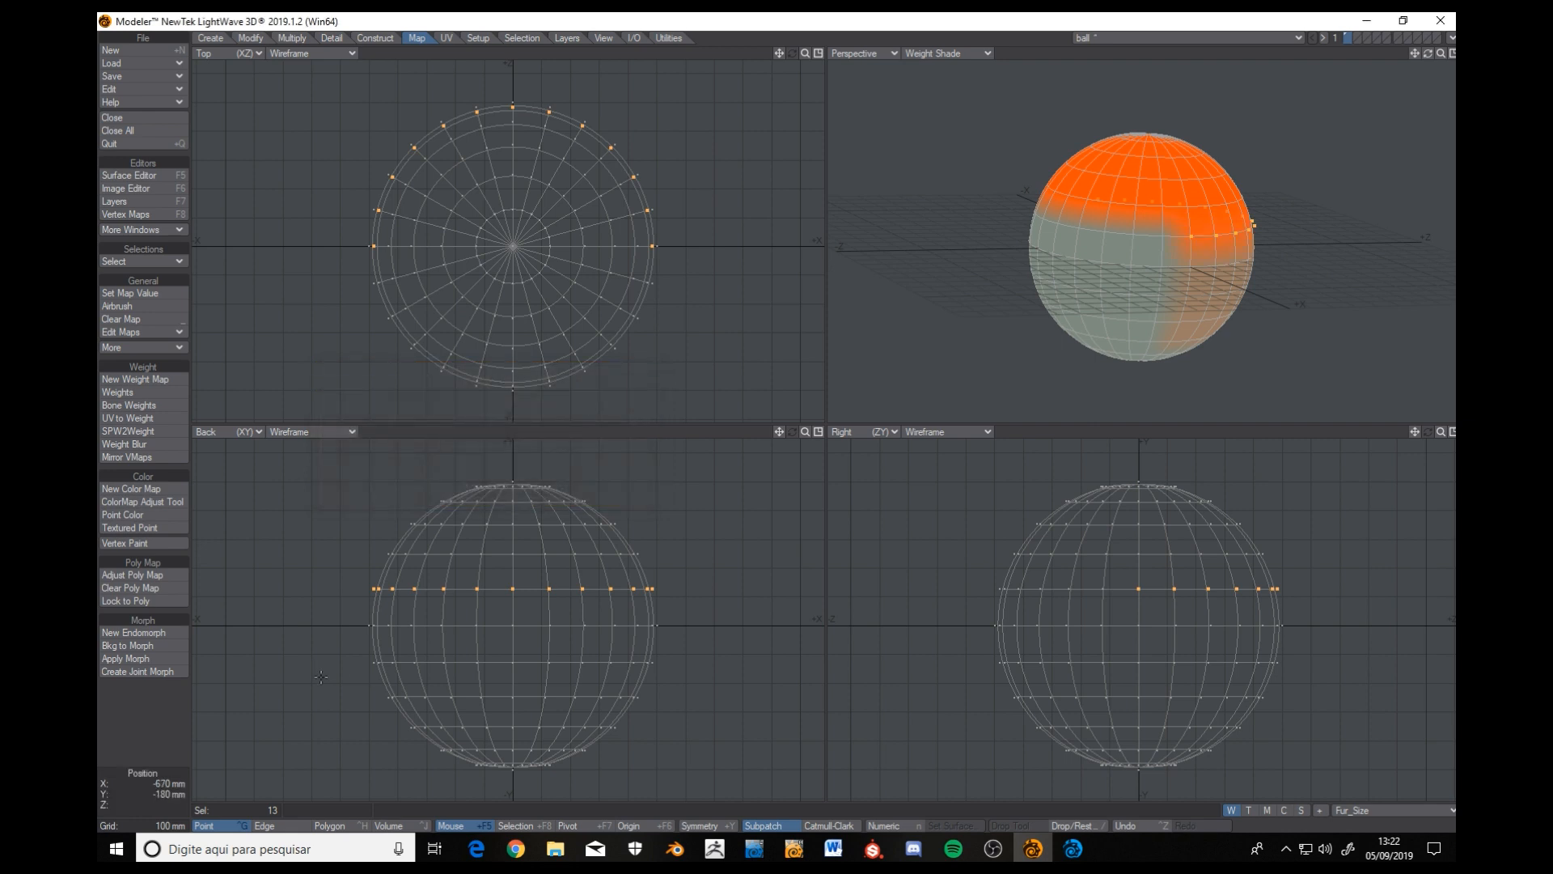
pyautogui.click(134, 717)
# Set the Fur_Size weight of the side block's point row at the ball's equator to 50% and clear the selection.
pyautogui.moveTo(1328, 609)
pyautogui.mouseDown(button='right')
pyautogui.moveTo(1151, 620)
pyautogui.moveTo(1178, 642)
pyautogui.mouseUp(button='right')
pyautogui.click(146, 294)
pyautogui.write('5')
pyautogui.press('Return')
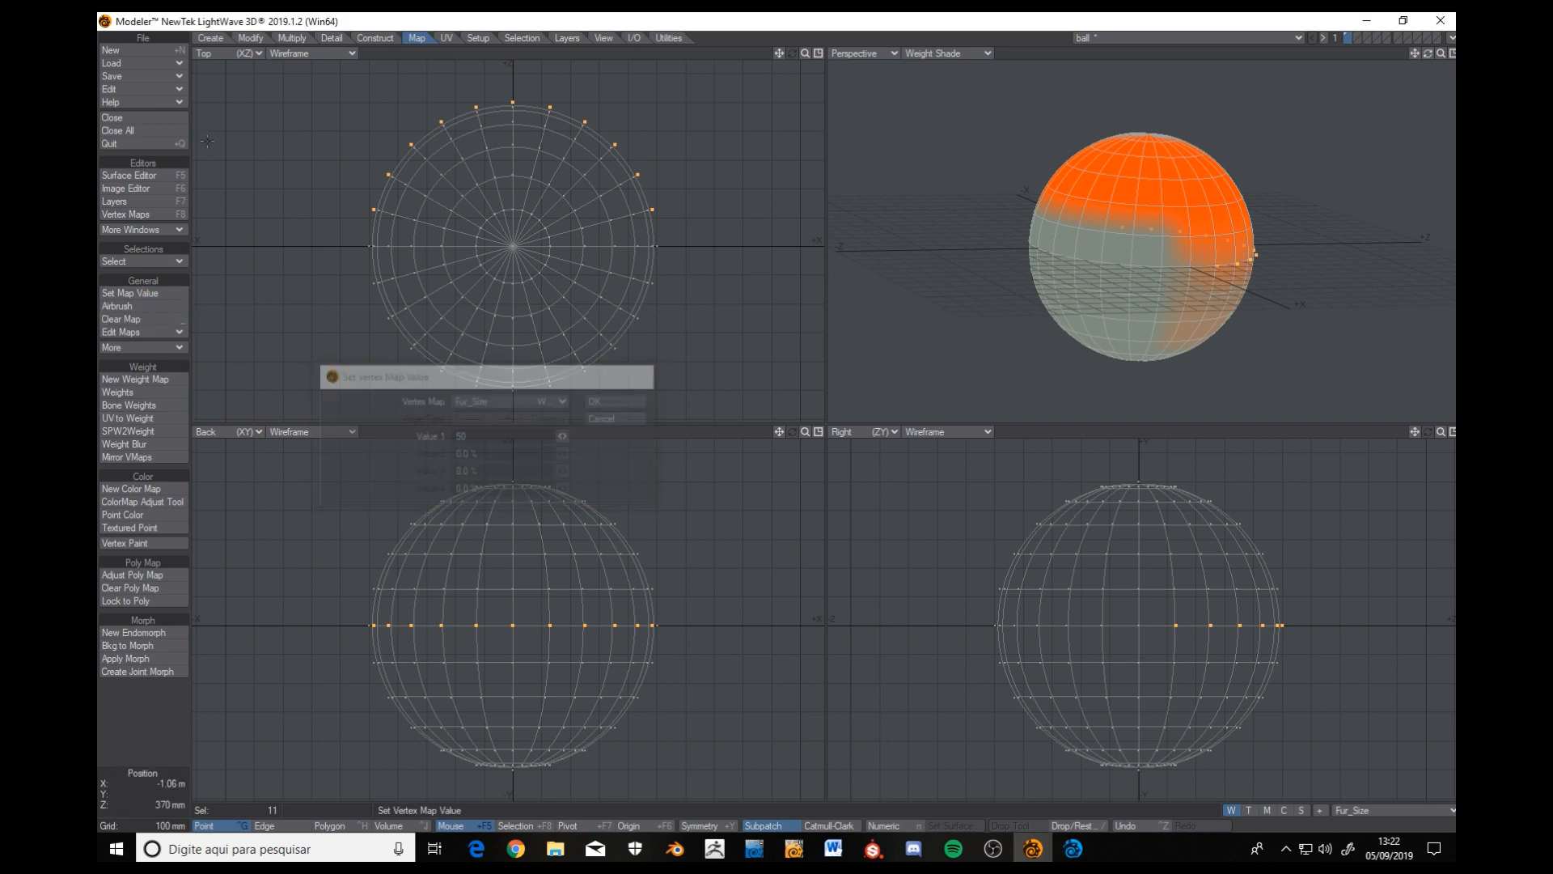
pyautogui.click(158, 733)
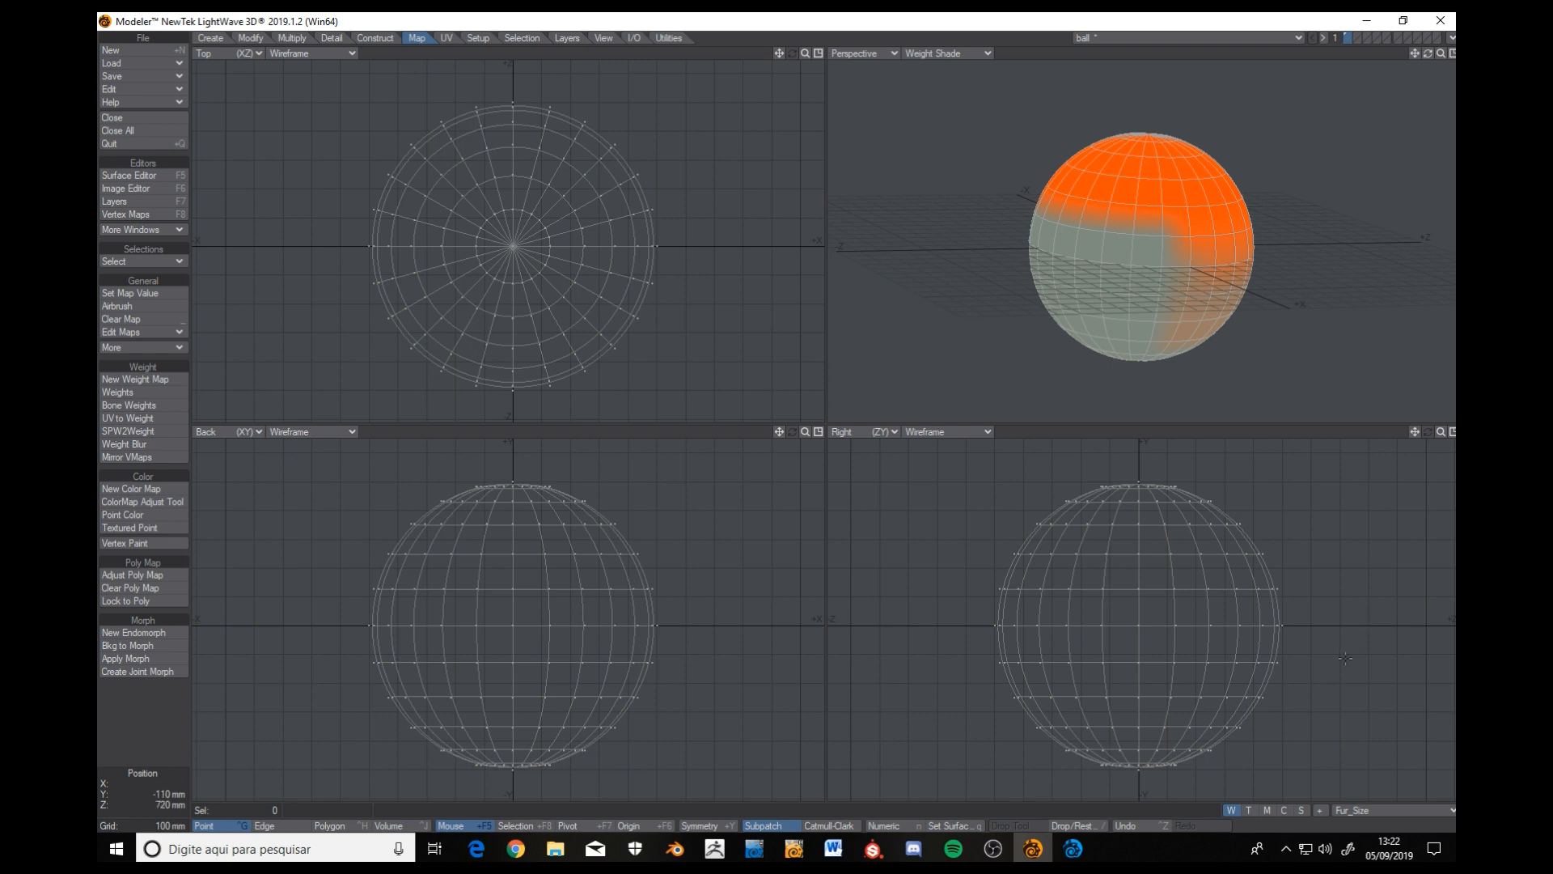
# Set a Fur_Size weight value for the side block's point row just below the equator.
pyautogui.moveTo(1345, 659)
pyautogui.mouseDown(button='right')
pyautogui.moveTo(1185, 673)
pyautogui.moveTo(1415, 639)
pyautogui.moveTo(1412, 651)
pyautogui.mouseUp(button='right')
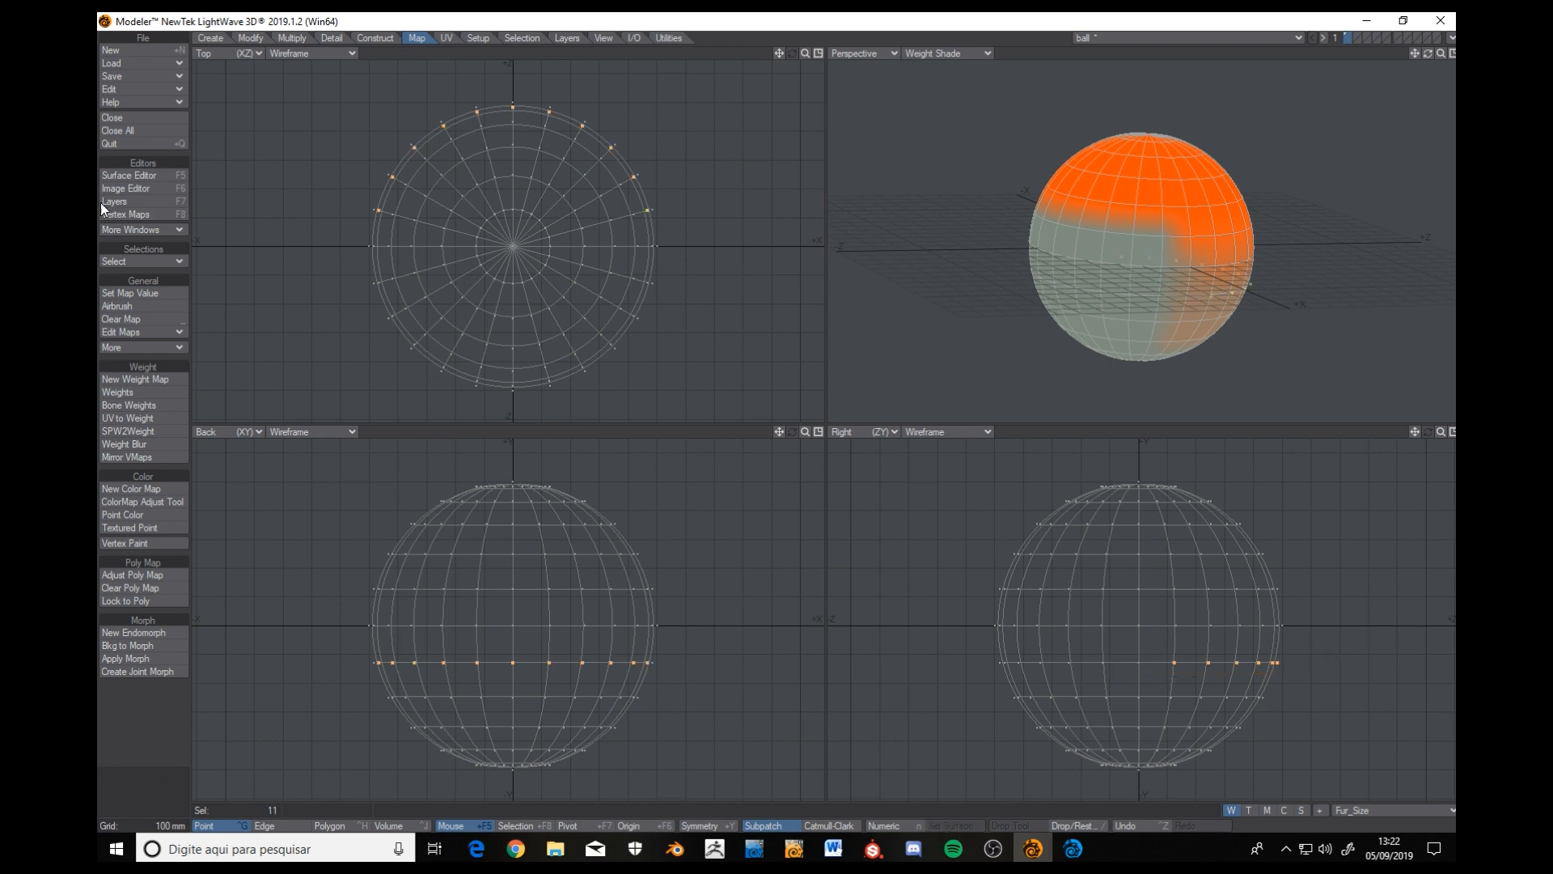
pyautogui.click(123, 293)
pyautogui.press('Return')
# Switch to Layout, inspect the updated fur, and close the Scale texture editor.
pyautogui.click(1072, 849)
pyautogui.moveTo(1097, 336)
pyautogui.keyDown('alt'); pyautogui.mouseDown()
pyautogui.moveTo(1060, 340)
pyautogui.moveTo(1124, 283)
pyautogui.moveTo(1068, 321)
pyautogui.moveTo(1028, 324)
pyautogui.moveTo(999, 381)
pyautogui.moveTo(1044, 315)
pyautogui.moveTo(1062, 369)
pyautogui.moveTo(1092, 362)
pyautogui.moveTo(1080, 320)
pyautogui.moveTo(1068, 331)
pyautogui.moveTo(1060, 313)
pyautogui.moveTo(1051, 340)
pyautogui.moveTo(1056, 298)
pyautogui.moveTo(1058, 344)
pyautogui.moveTo(1060, 328)
pyautogui.moveTo(1044, 330)
pyautogui.moveTo(1092, 344)
pyautogui.moveTo(1076, 343)
pyautogui.mouseUp(); pyautogui.keyUp('alt')
pyautogui.moveTo(368, 102); pyautogui.dragTo(363, 691)
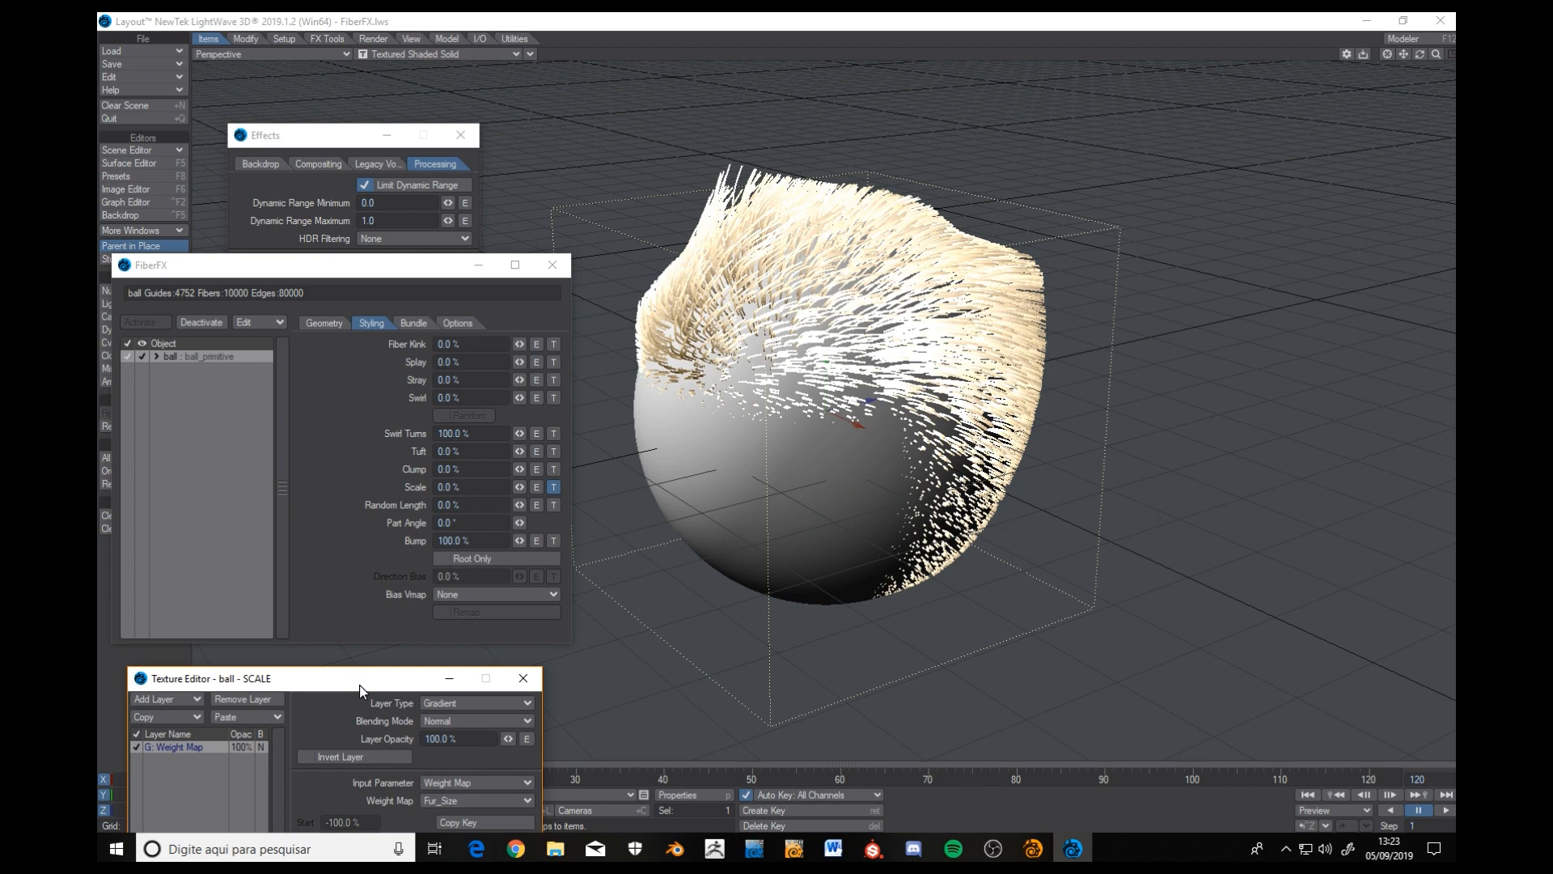
pyautogui.click(516, 684)
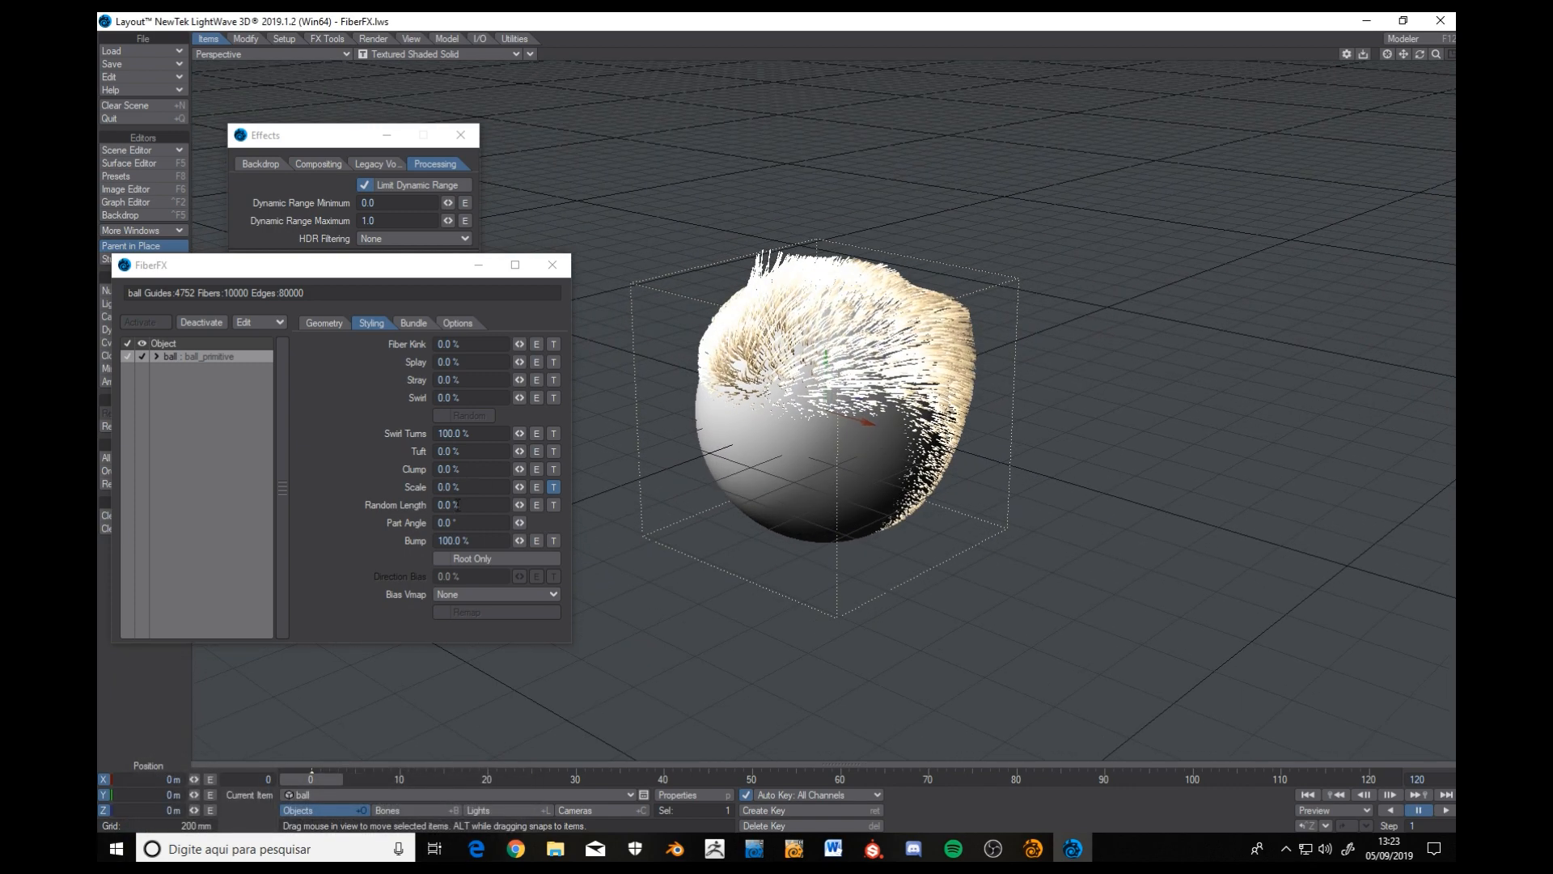
# Set the fibers' Random Length to 50%.
pyautogui.click(494, 506)
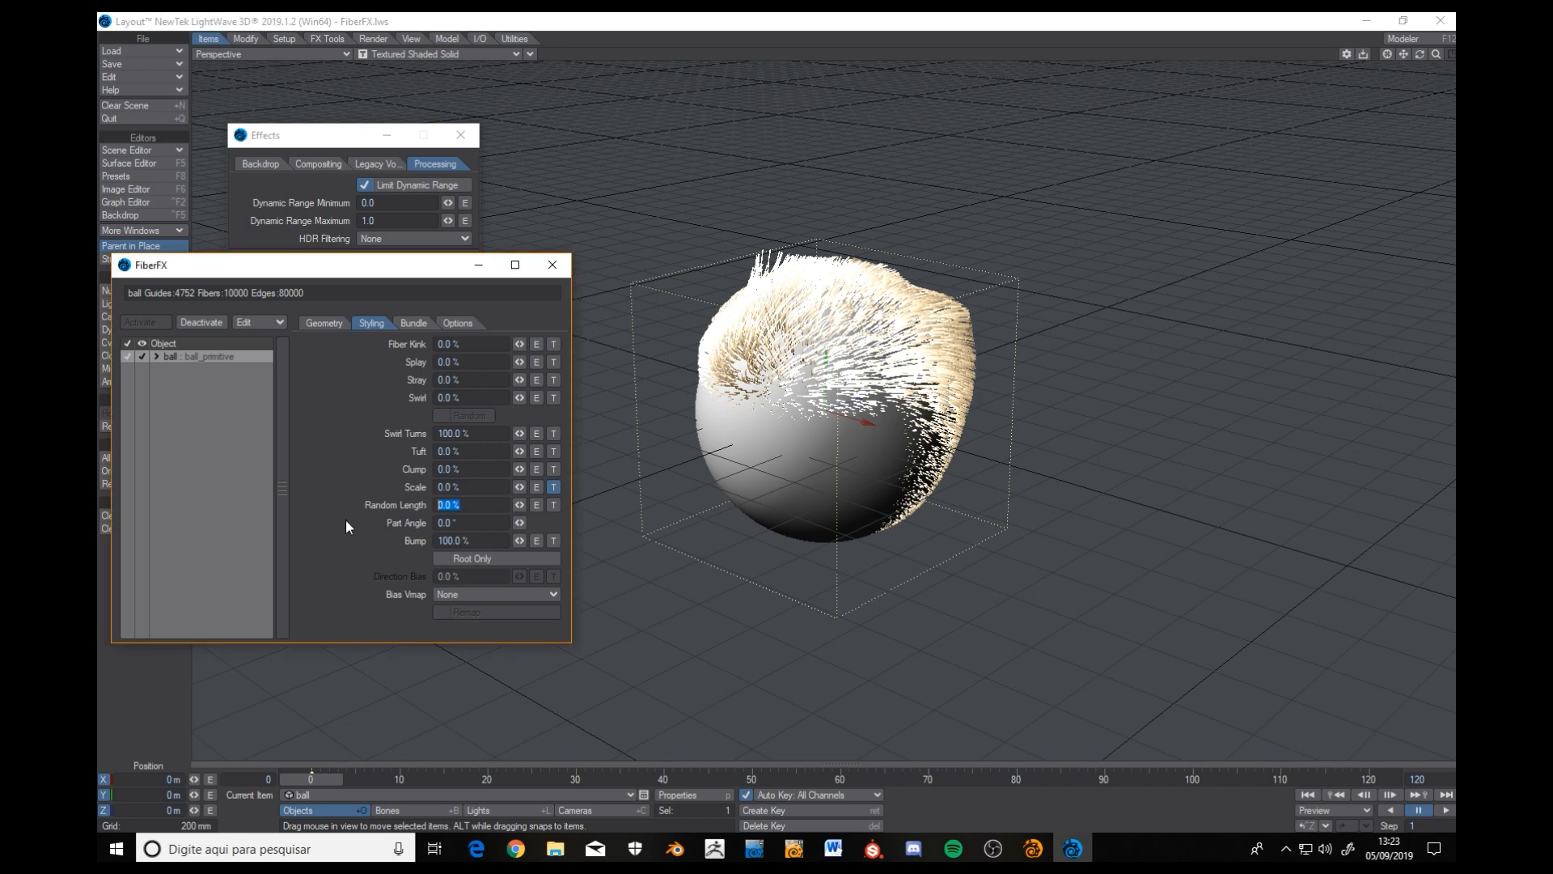
pyautogui.write('50')
pyautogui.press('Return')
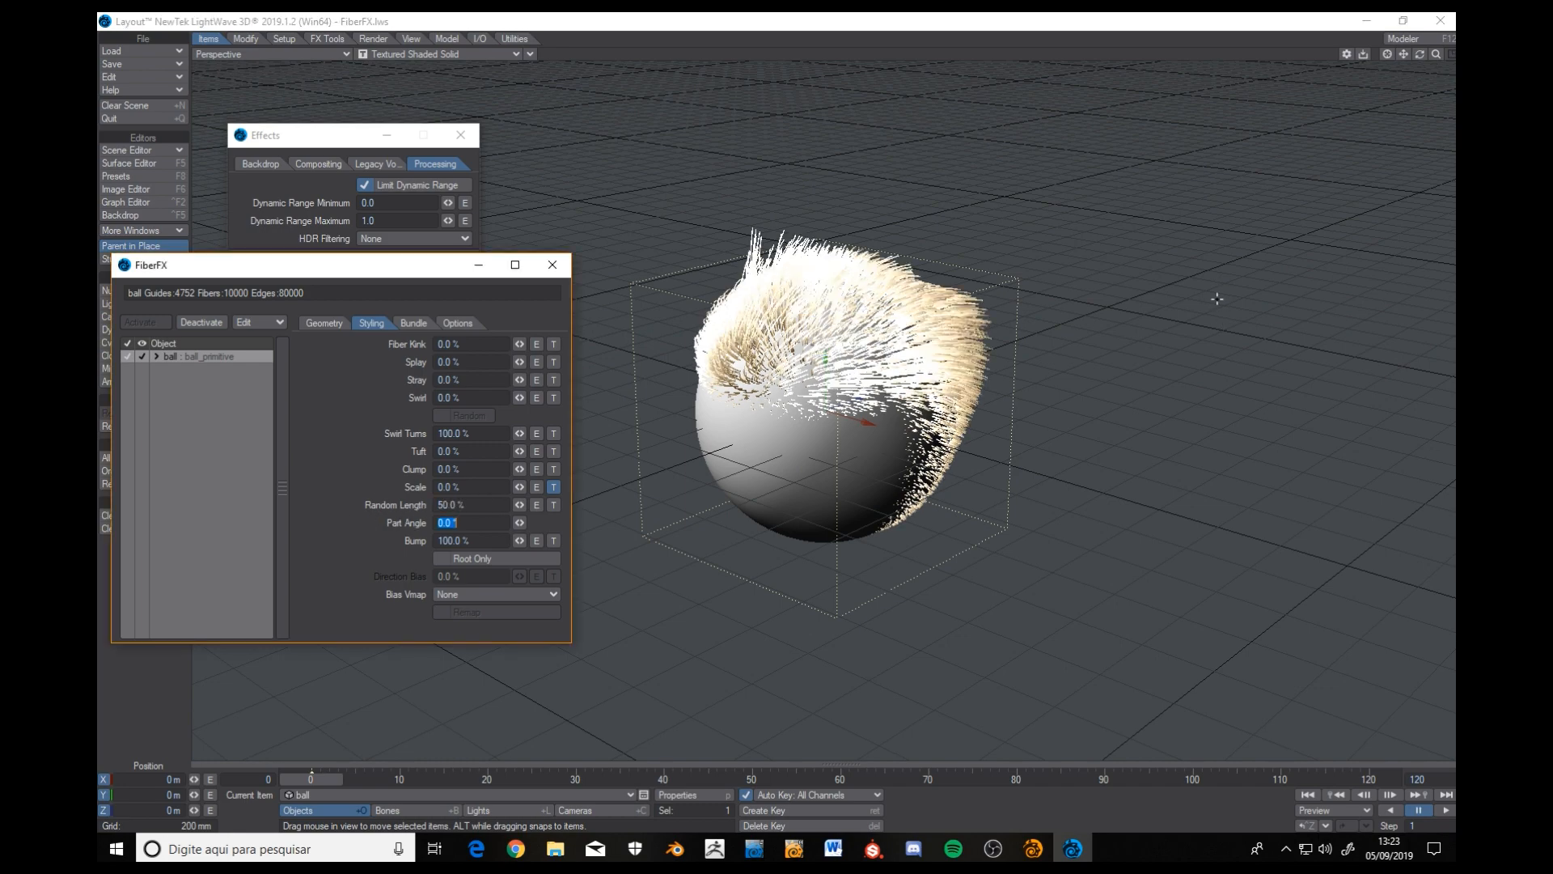
# Set the fibers' Part Angle to 50°.
pyautogui.moveTo(1420, 54); pyautogui.dragTo(1327, 58)
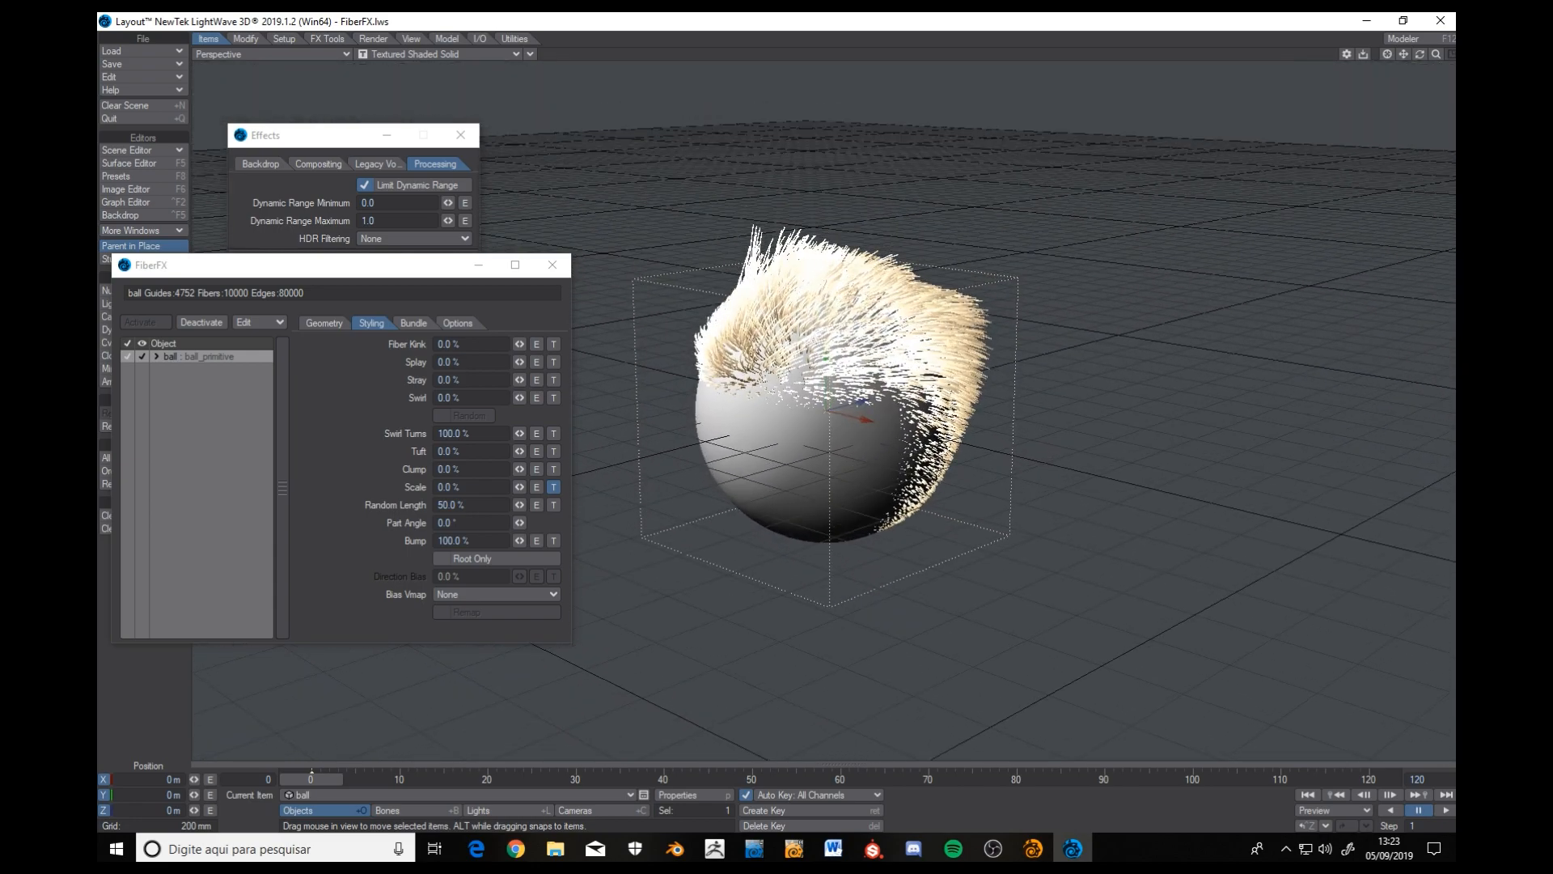
pyautogui.keyDown('alt'); pyautogui.moveTo(763, 444); pyautogui.dragTo(744, 427); pyautogui.keyUp('alt')
pyautogui.scroll(2, 743, 426)
pyautogui.click(449, 522)
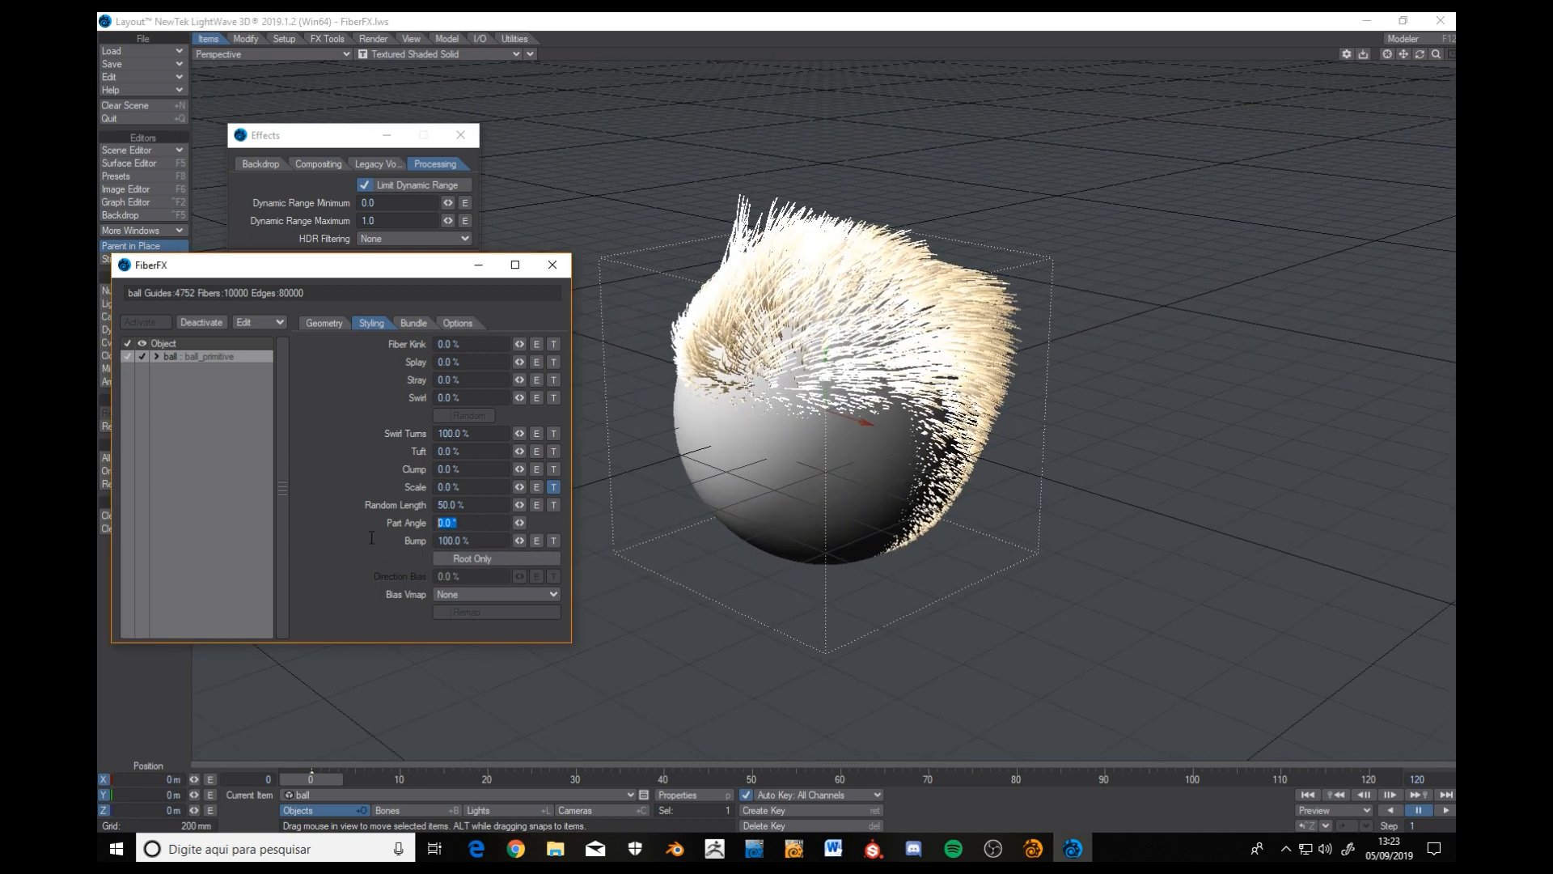
pyautogui.write('50')
pyautogui.press('Tab')
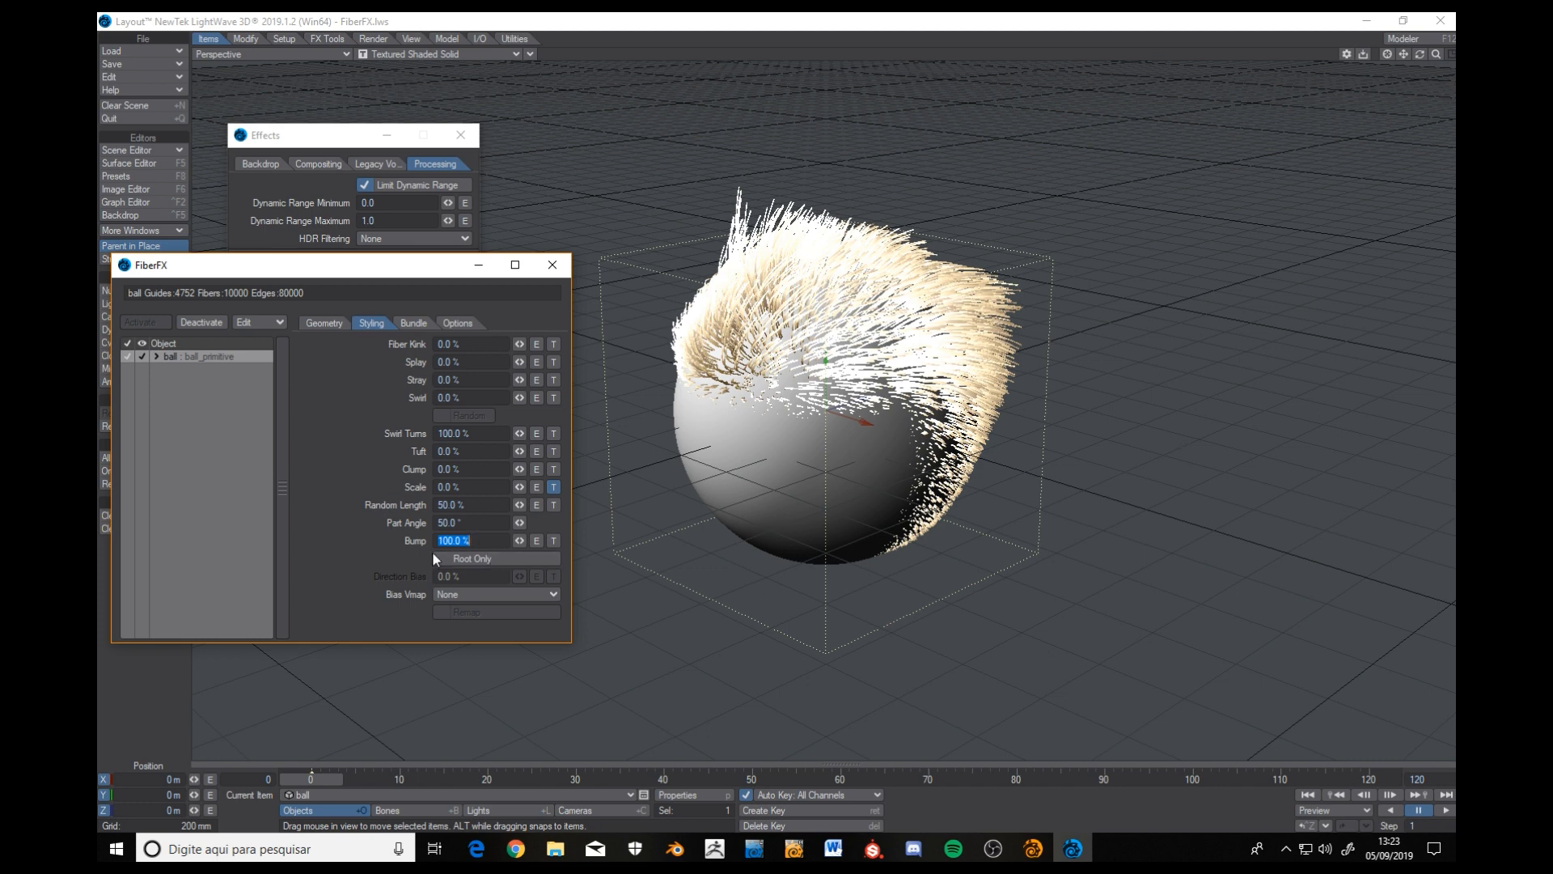
# Add a texture to the fibers' Bump setting and change its layer type to Procedural Texture.
pyautogui.click(553, 542)
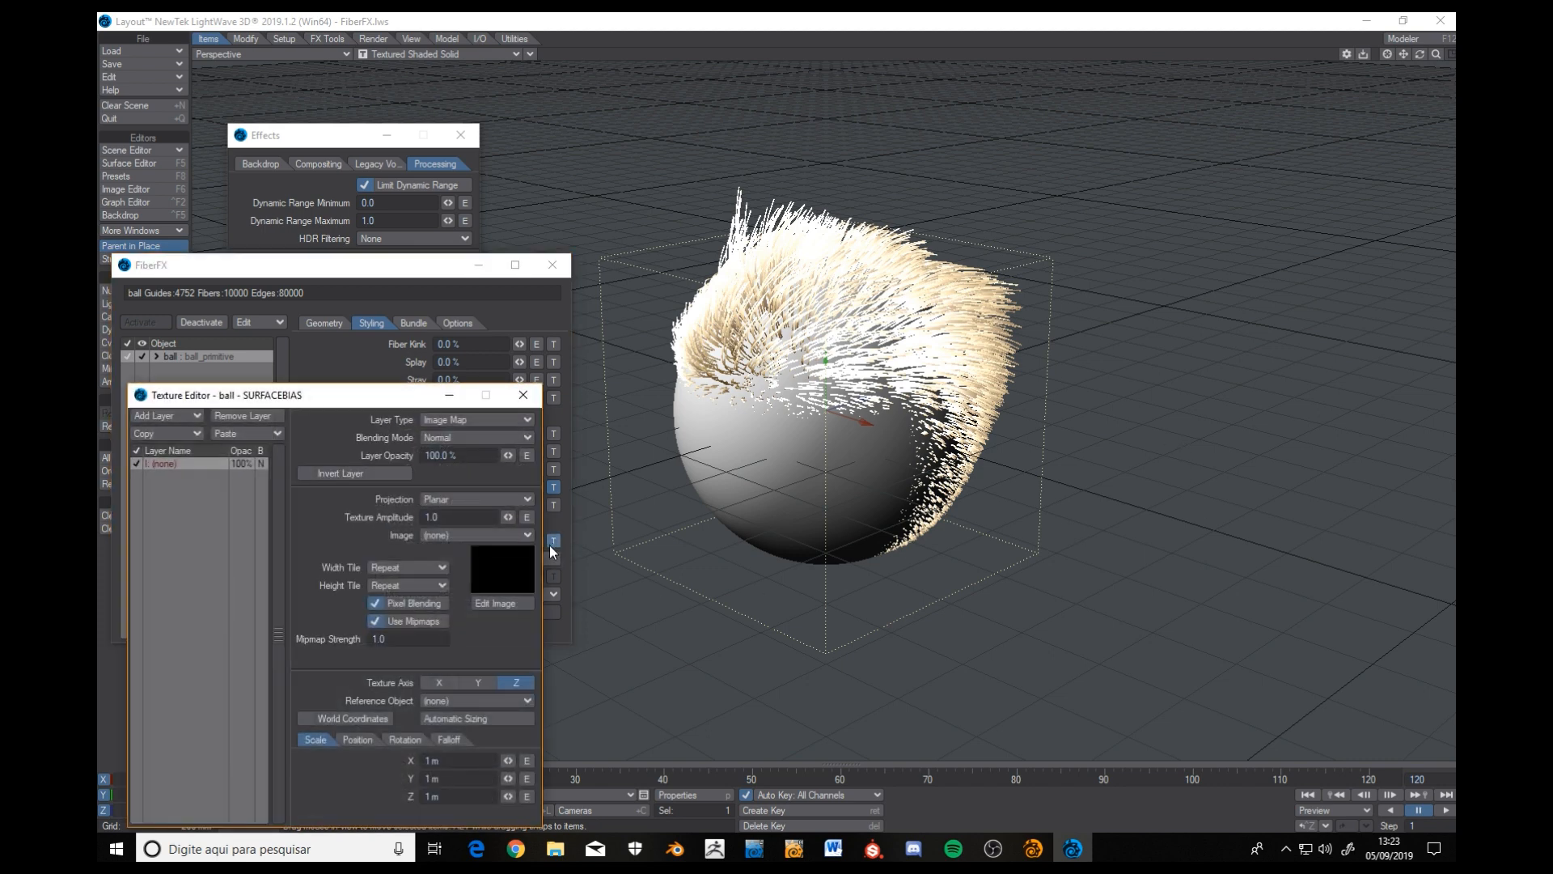
pyautogui.moveTo(426, 364); pyautogui.dragTo(411, 214)
pyautogui.click(438, 227)
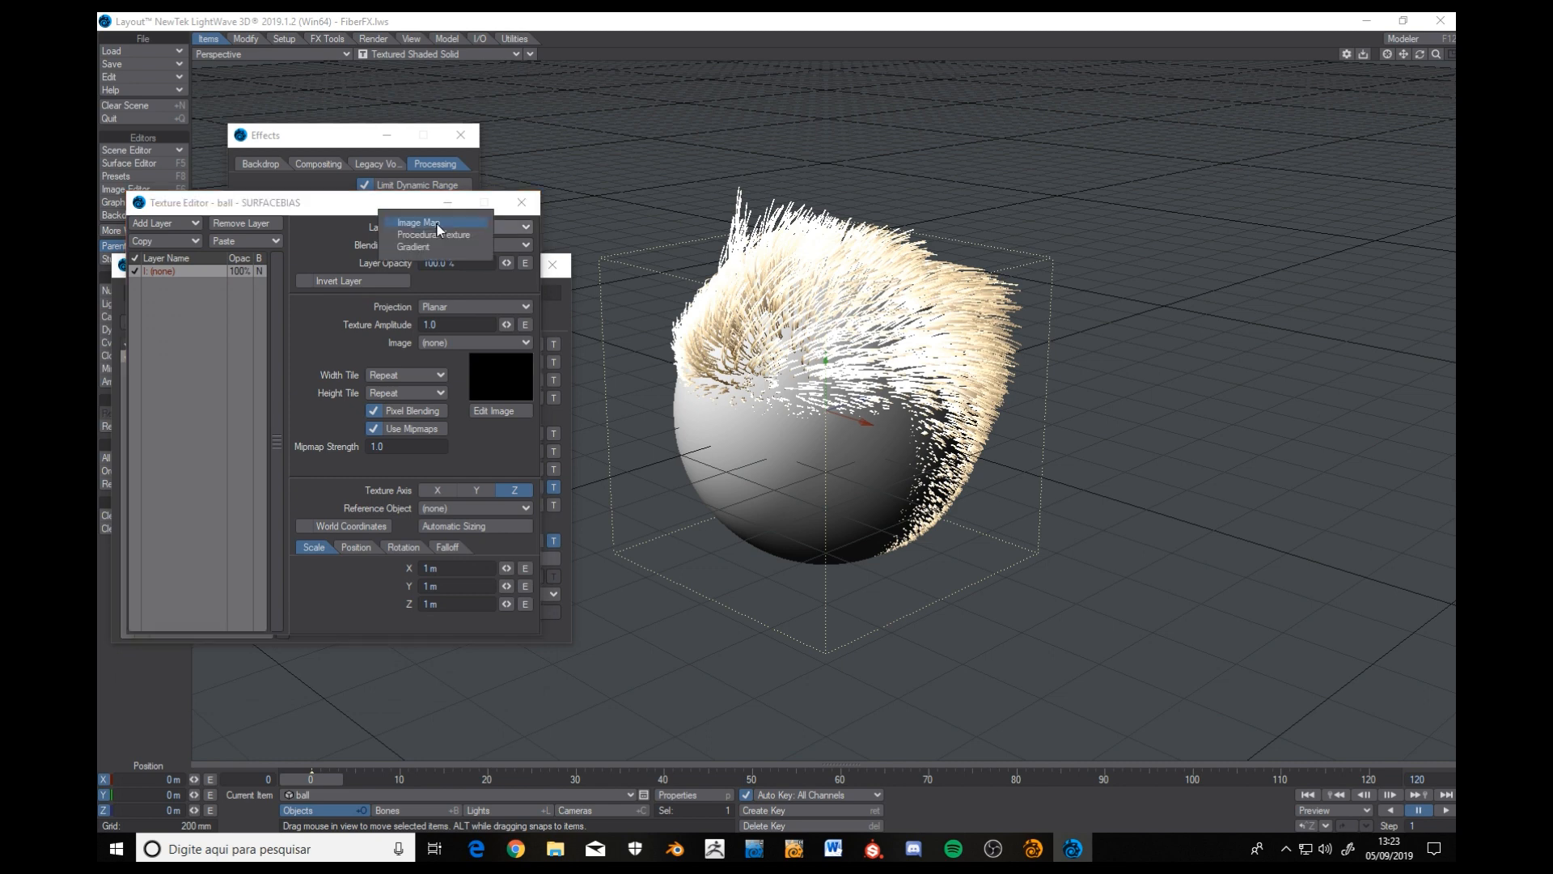
pyautogui.click(415, 235)
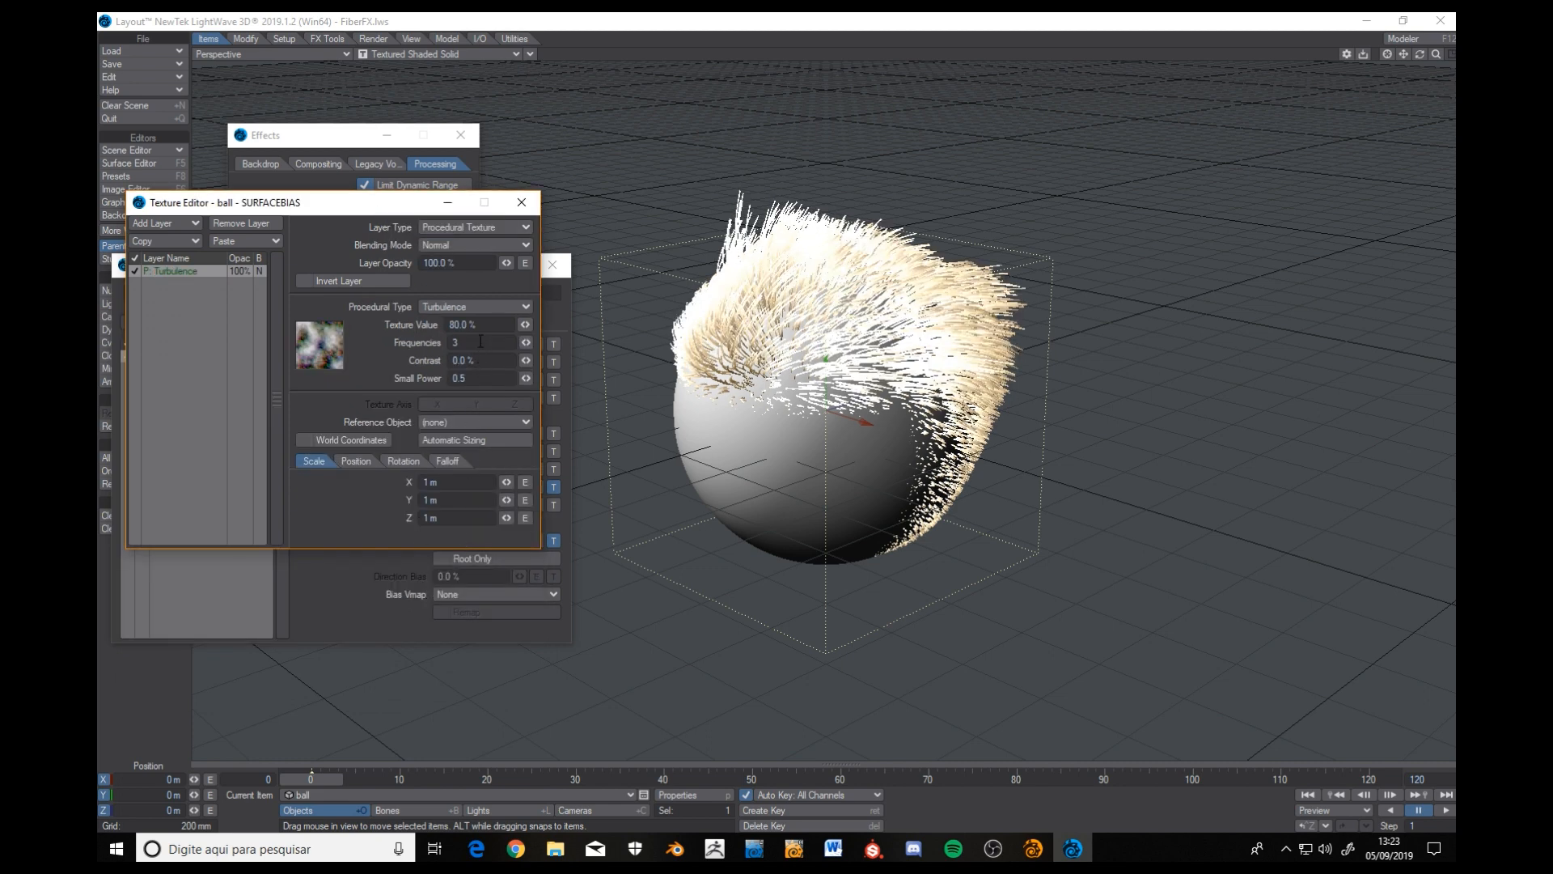
# Set the Bump turbulence texture's contrast to 50% and its scale to 200 mm on X, Y and Z.
pyautogui.click(474, 364)
pyautogui.write('50')
pyautogui.press('Tab')
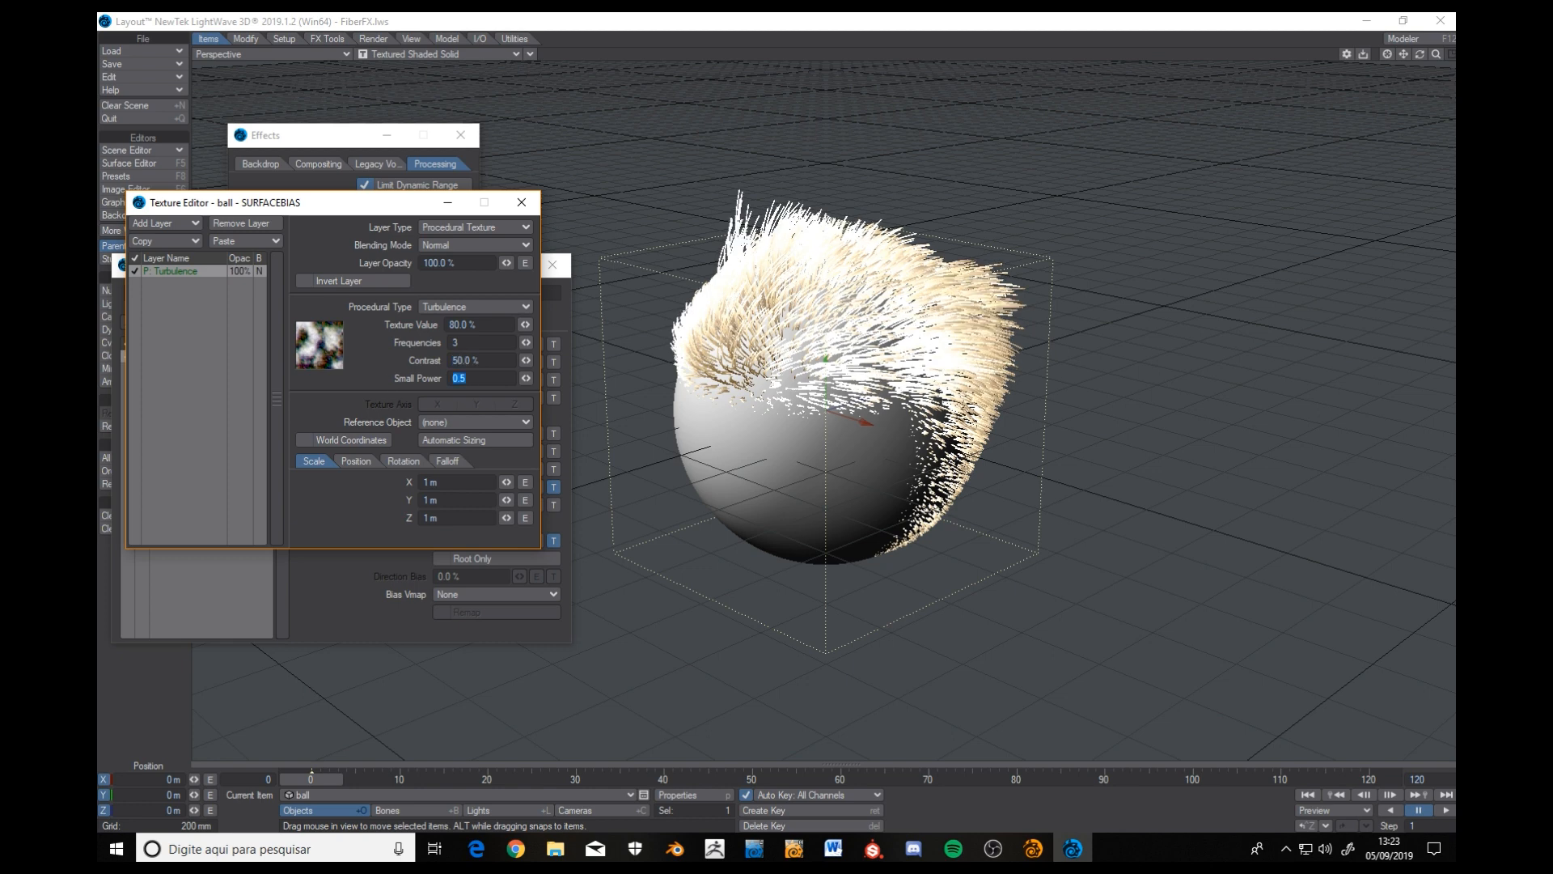
pyautogui.click(469, 483)
pyautogui.write('0,2')
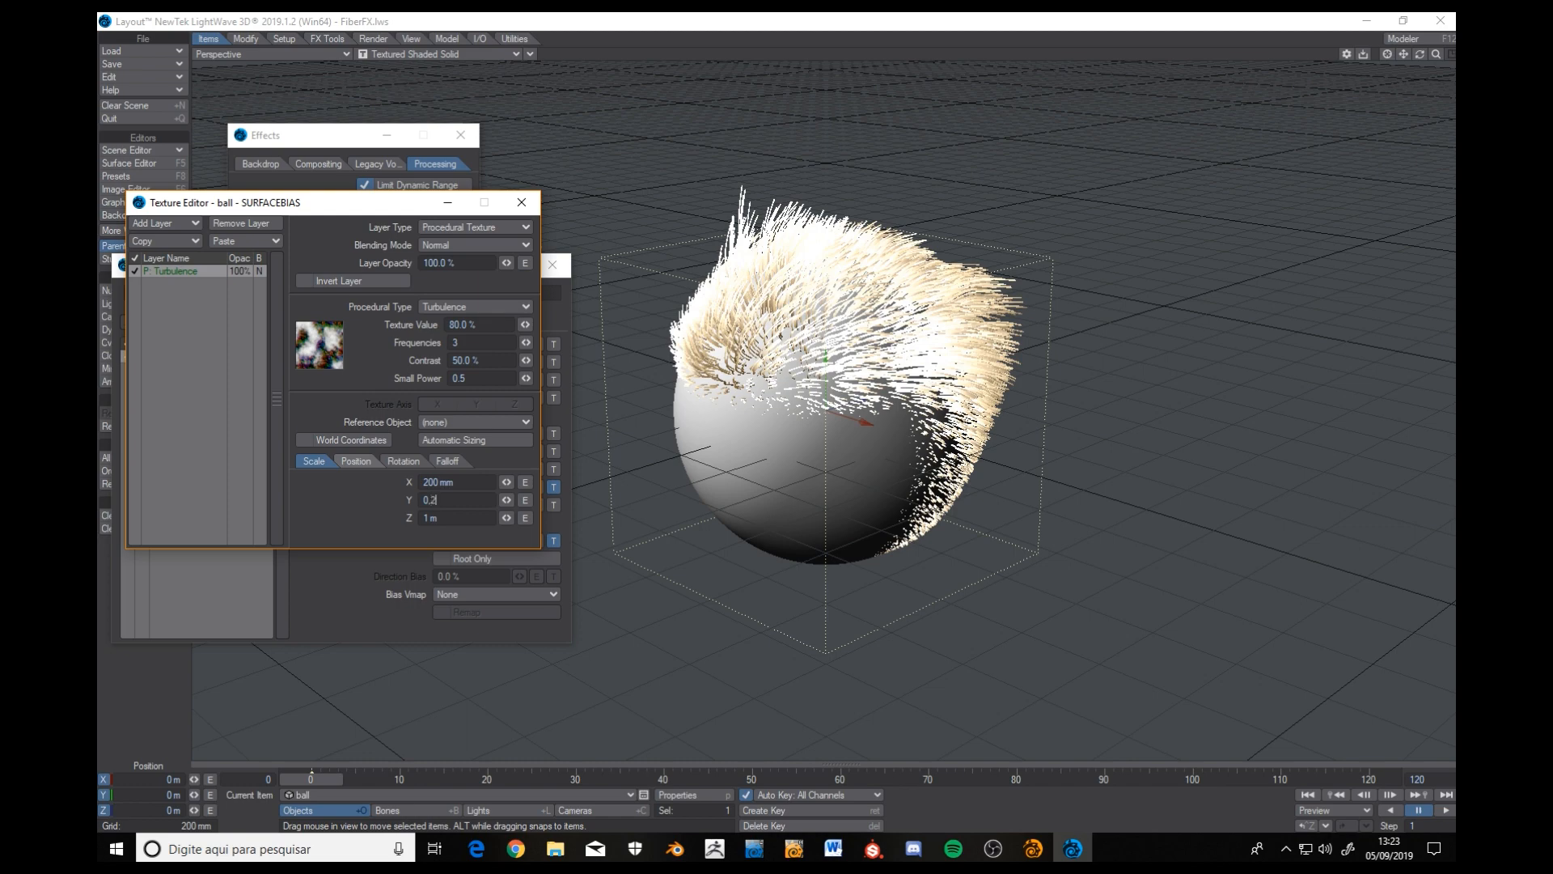
pyautogui.press('Tab')
pyautogui.write('0.2')
pyautogui.press('Return')
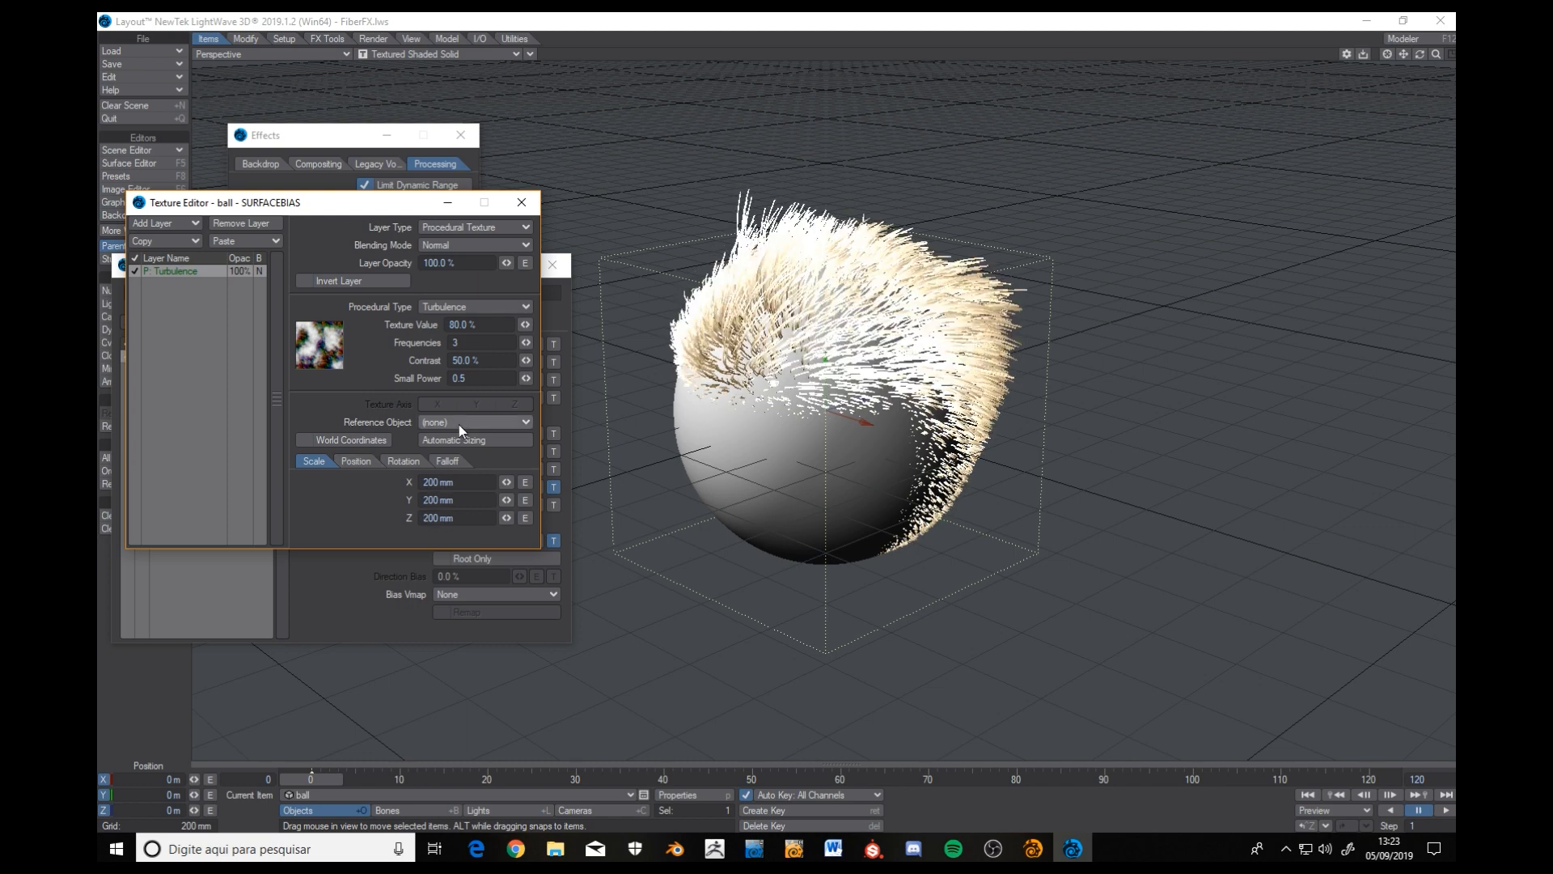
pyautogui.click(521, 203)
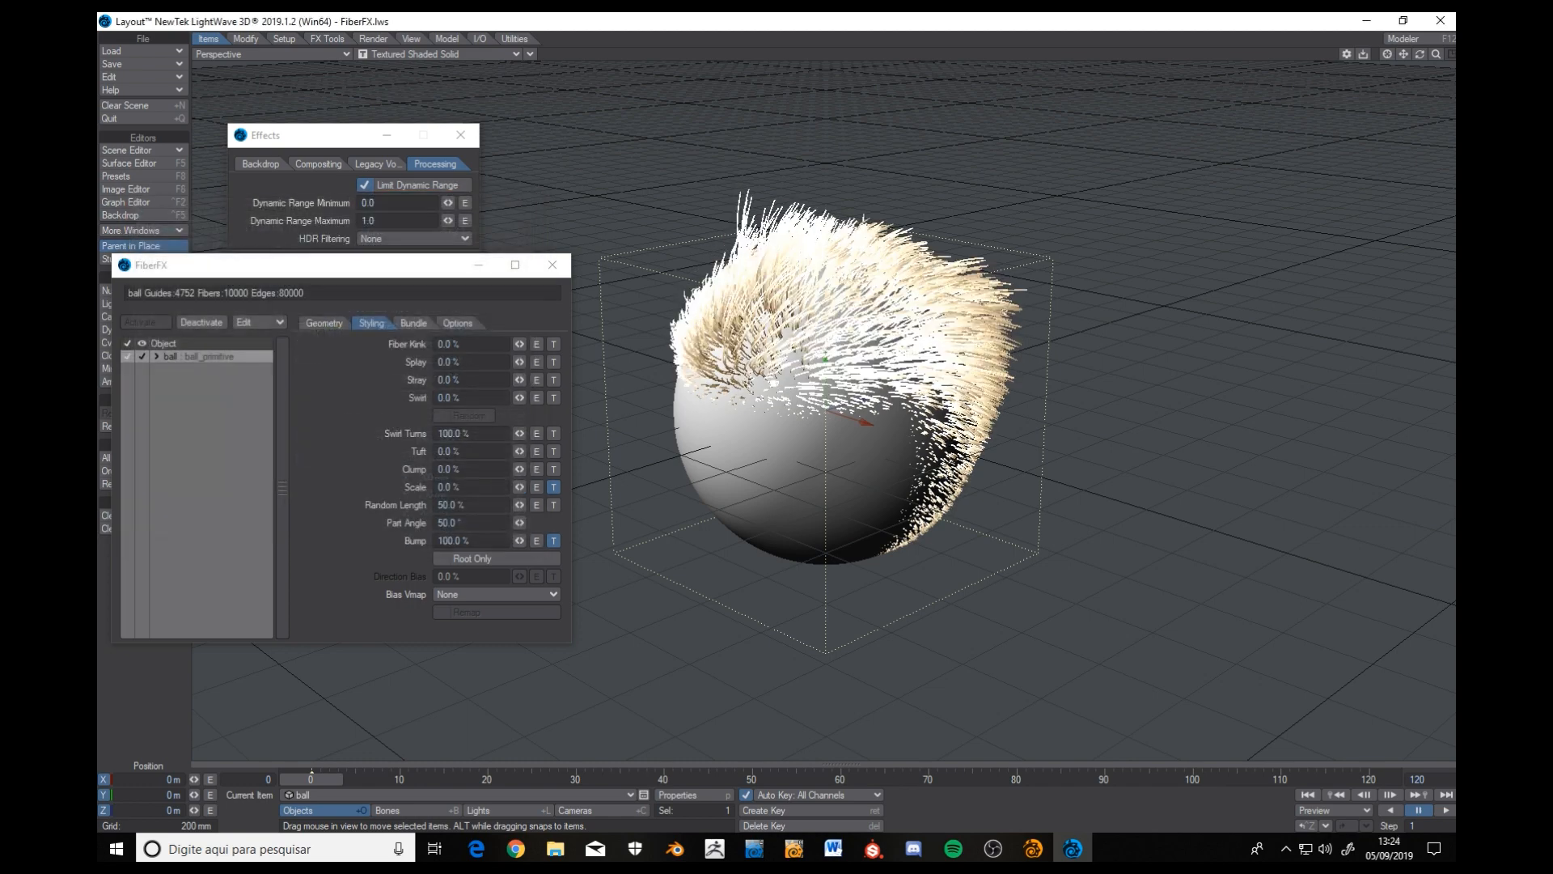
# Switch the viewport to a VPR preview and inspect the fur on the ball from another angle.
pyautogui.moveTo(890, 405)
pyautogui.keyDown('alt'); pyautogui.mouseDown()
pyautogui.moveTo(776, 465)
pyautogui.moveTo(752, 453)
pyautogui.mouseUp(); pyautogui.keyUp('alt')
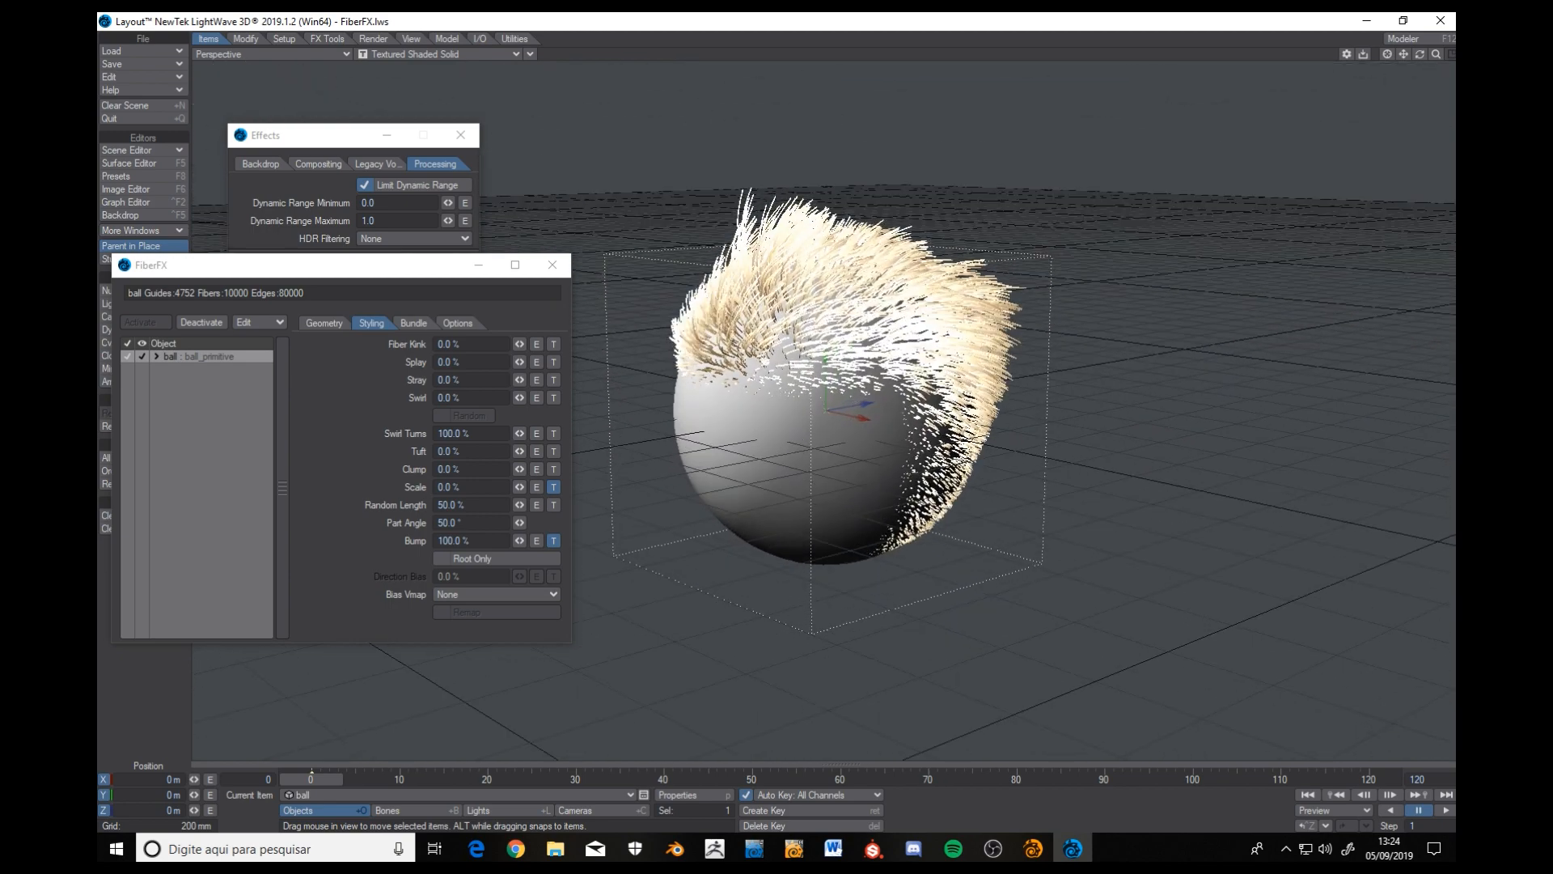
pyautogui.hotkey('ctrl', 'F9')
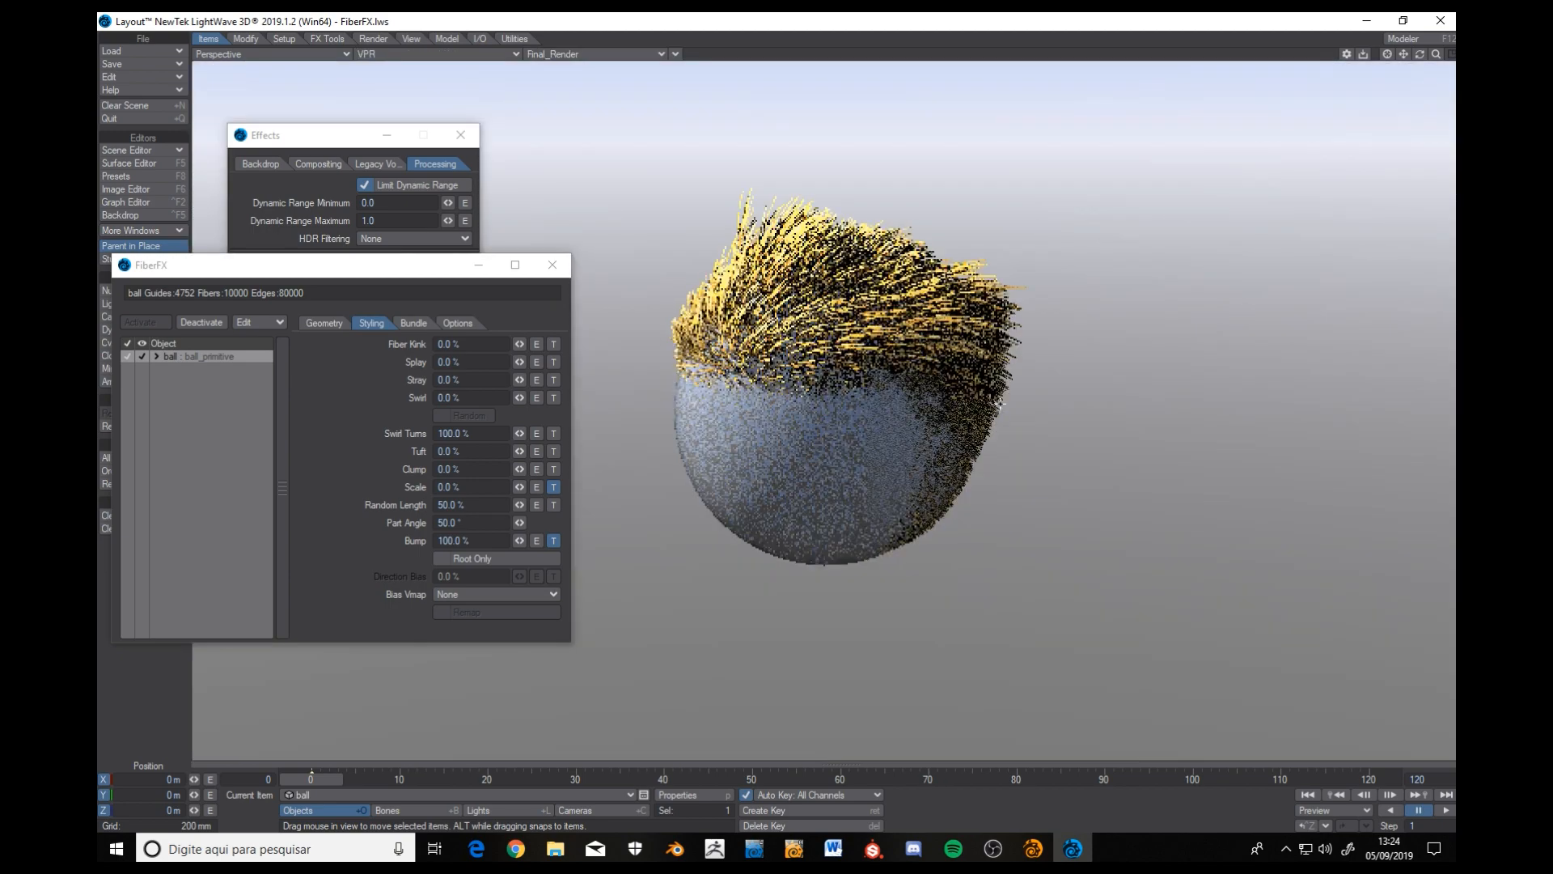
pyautogui.keyDown('alt'); pyautogui.moveTo(803, 586); pyautogui.dragTo(749, 458); pyautogui.keyUp('alt')
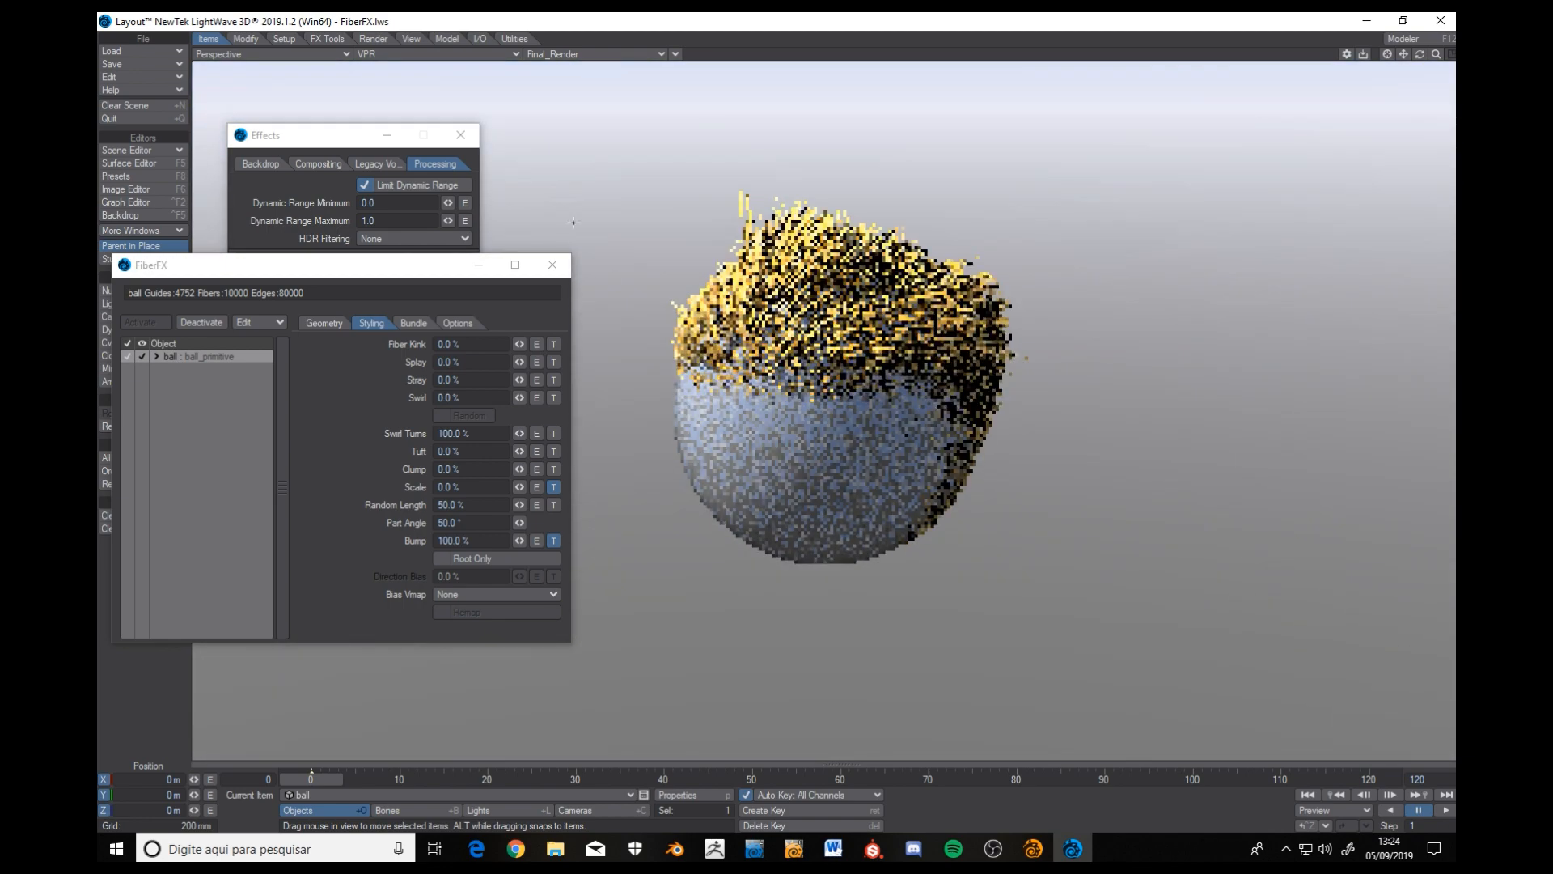
# Reopen the Fiber Filter settings and set the Fiber Width to 0 m in the geometry options.
pyautogui.click(552, 267)
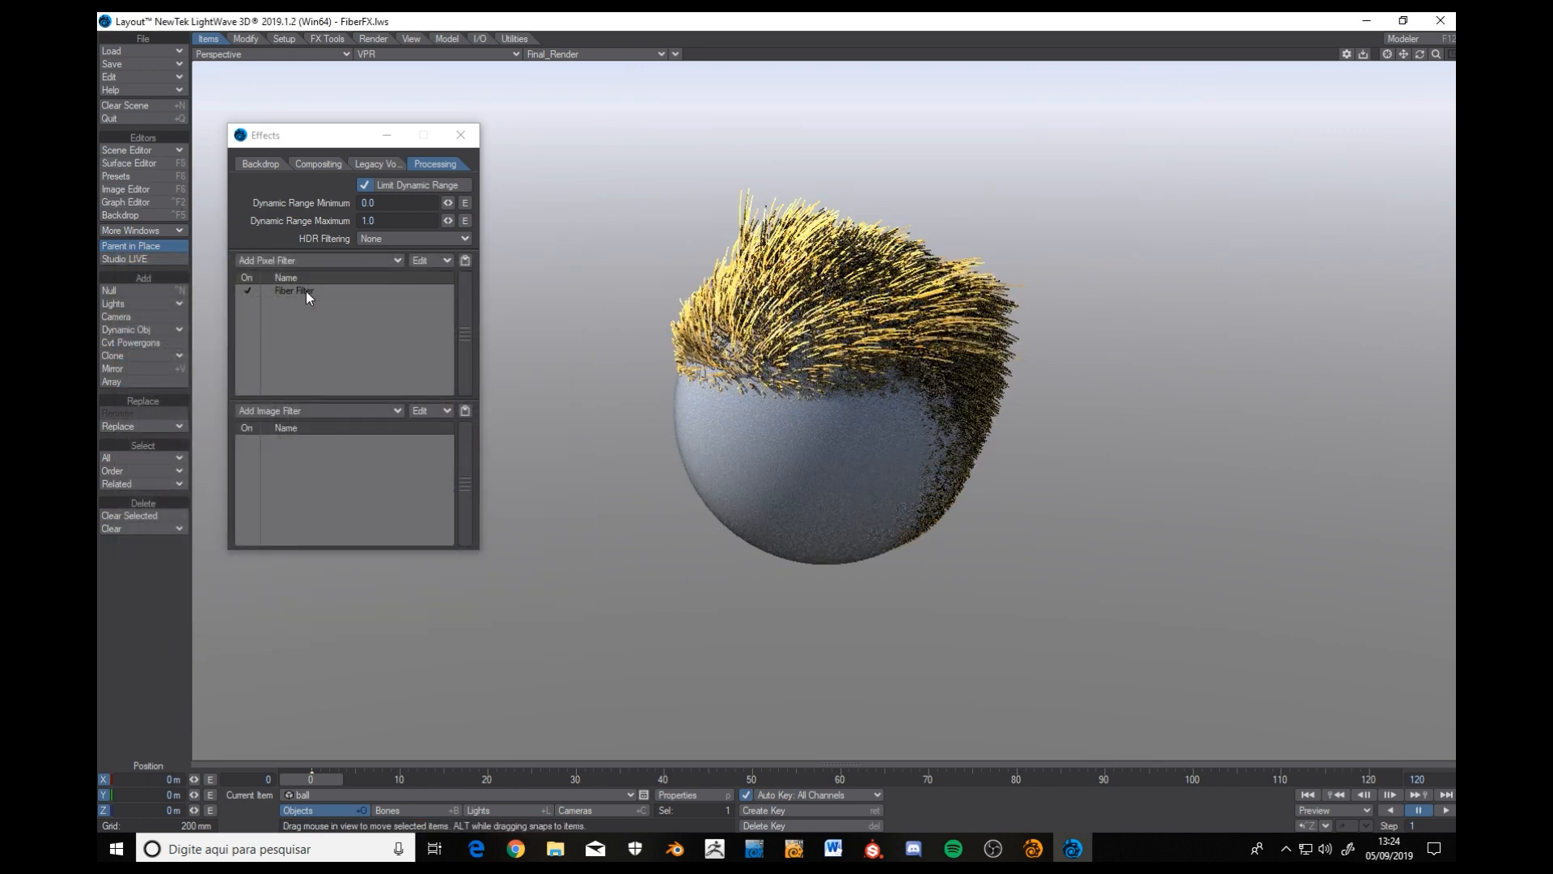
pyautogui.doubleClick(306, 289)
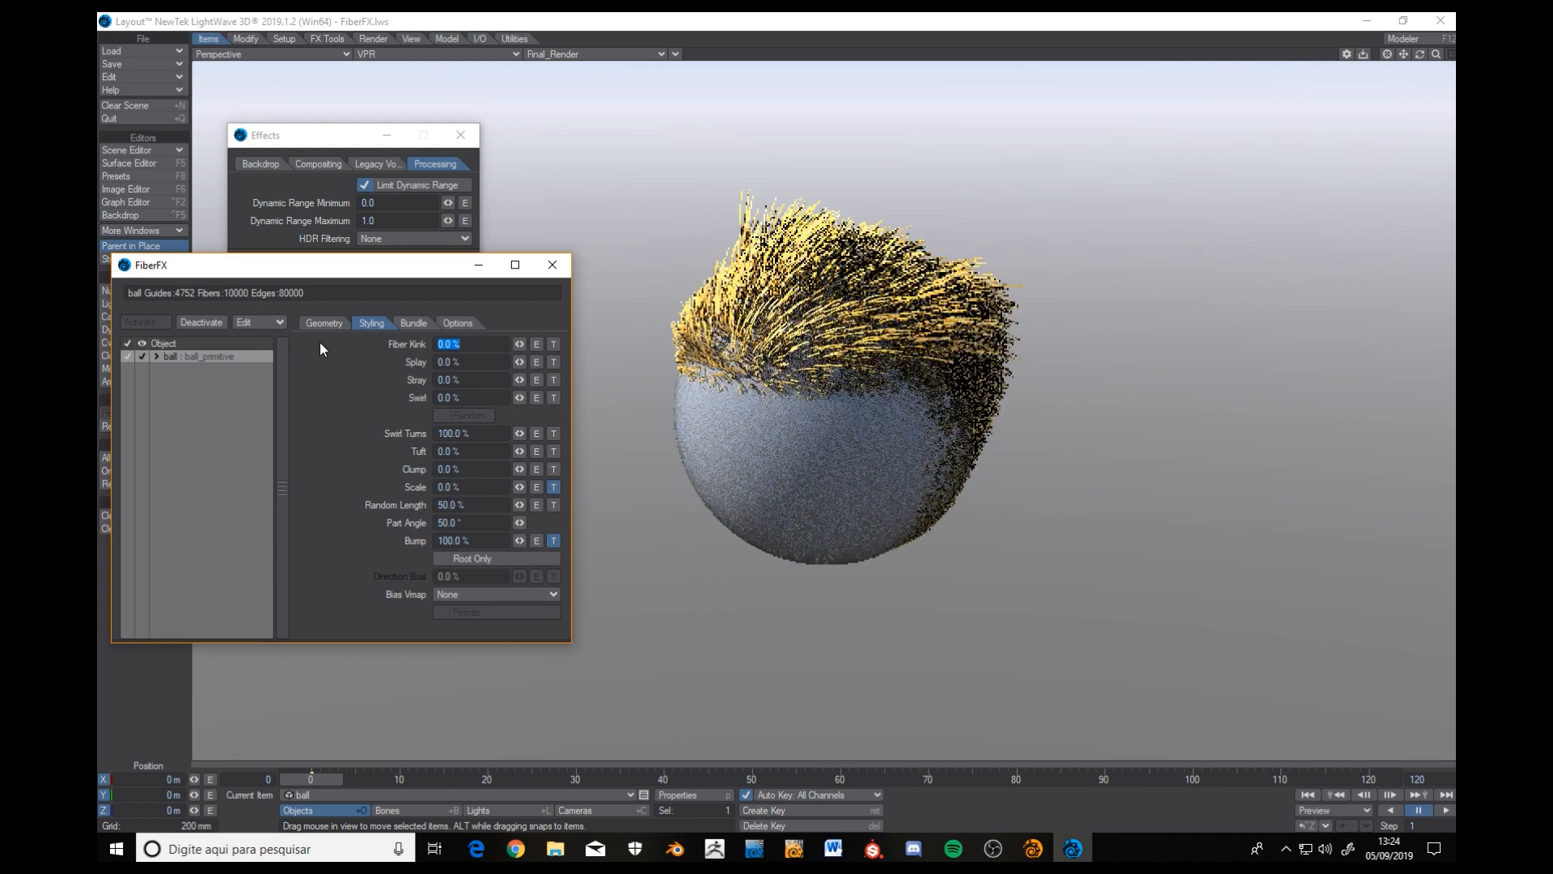
pyautogui.click(324, 323)
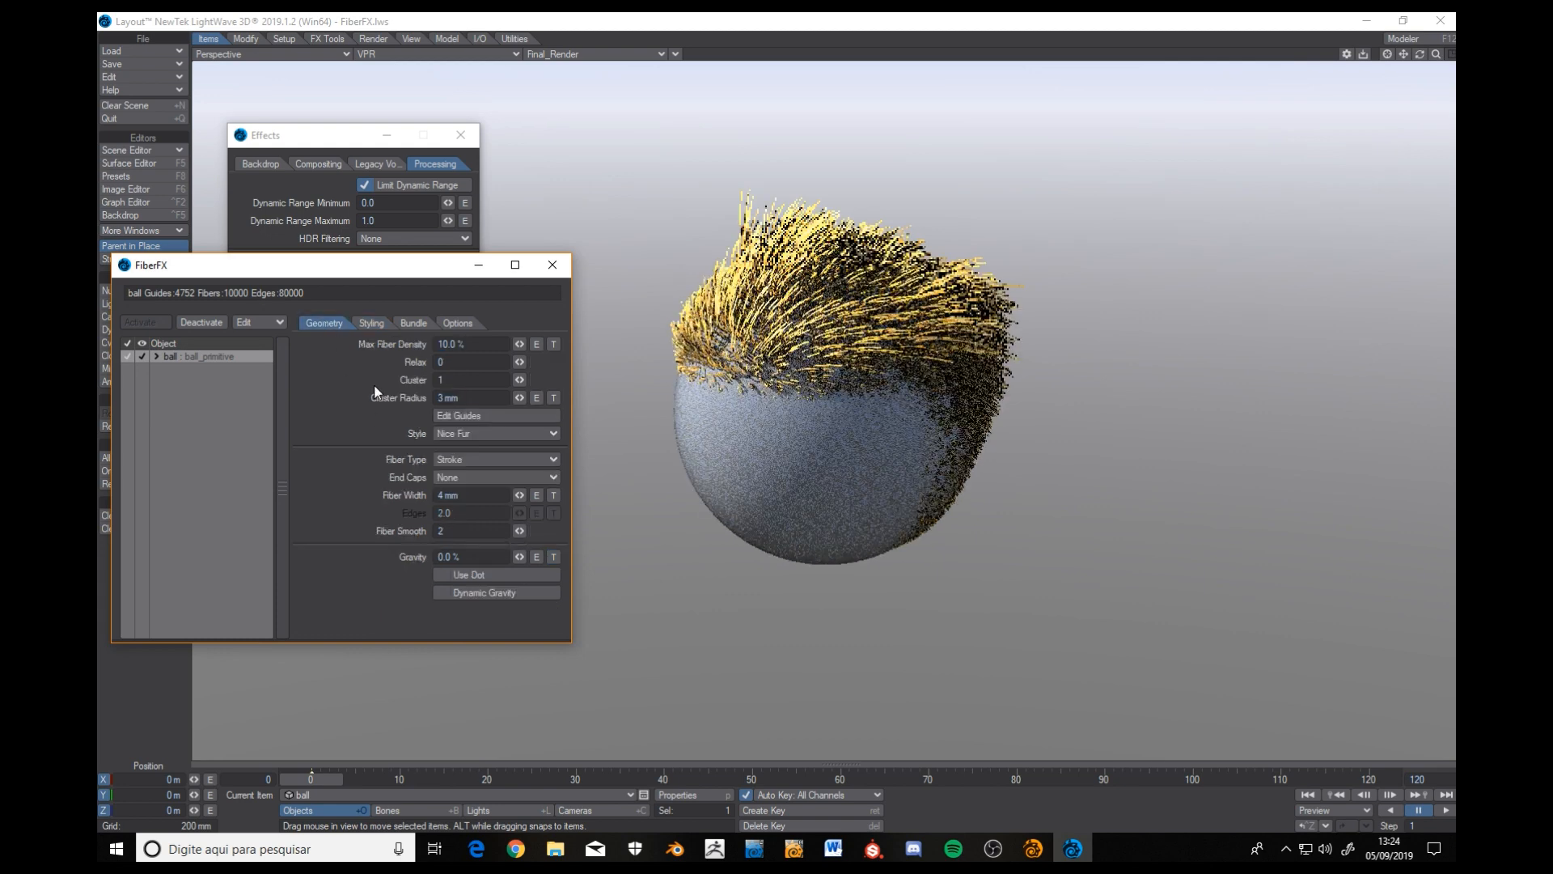
pyautogui.click(503, 496)
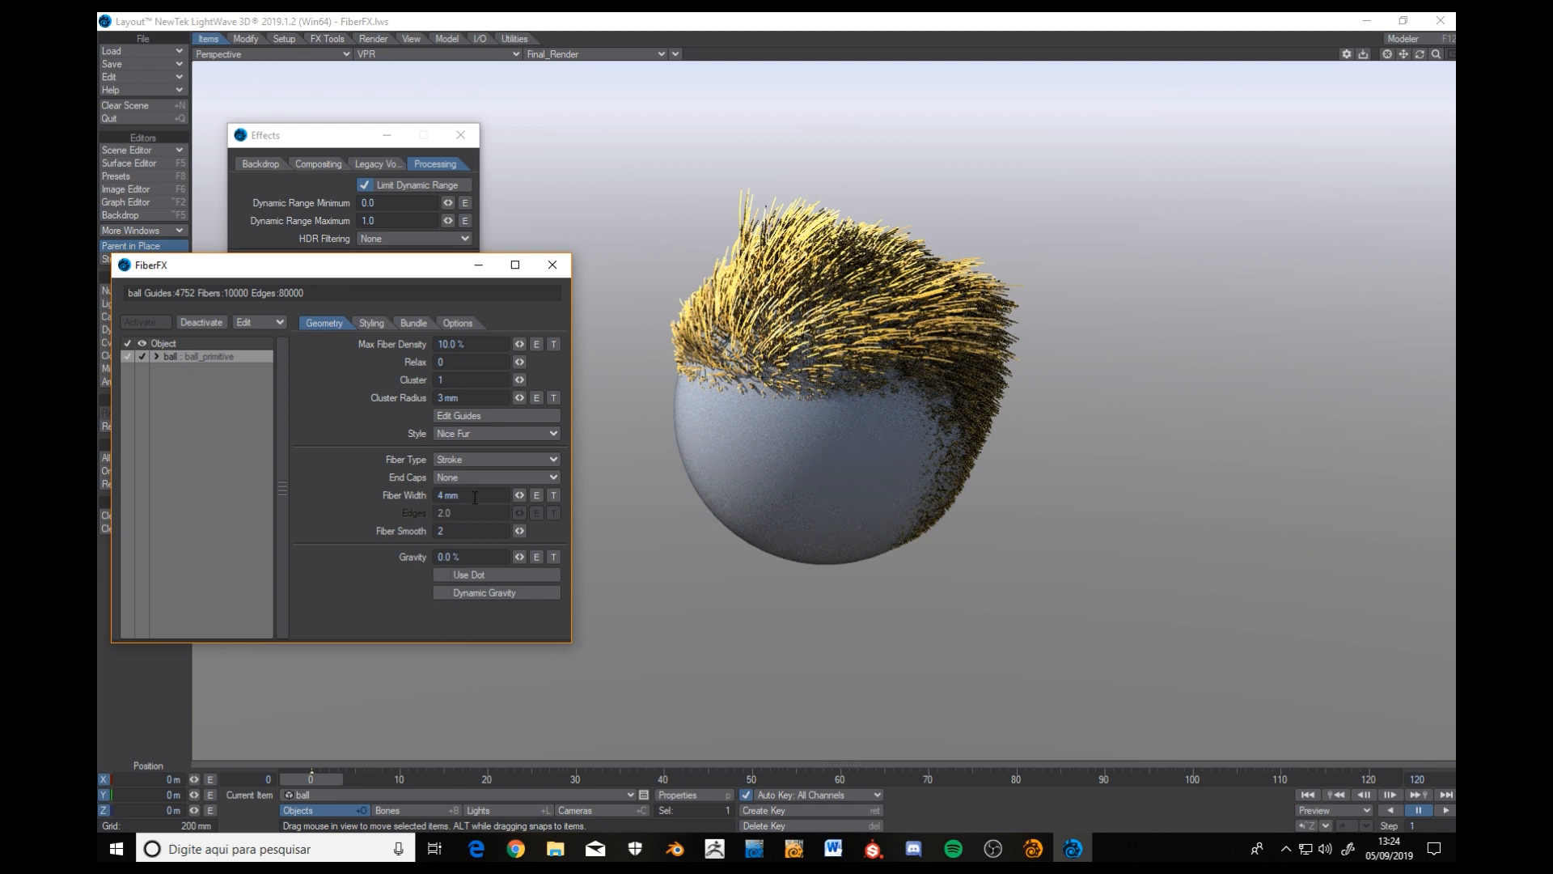
pyautogui.moveTo(474, 497); pyautogui.dragTo(369, 493)
pyautogui.write('0')
pyautogui.press('Tab')
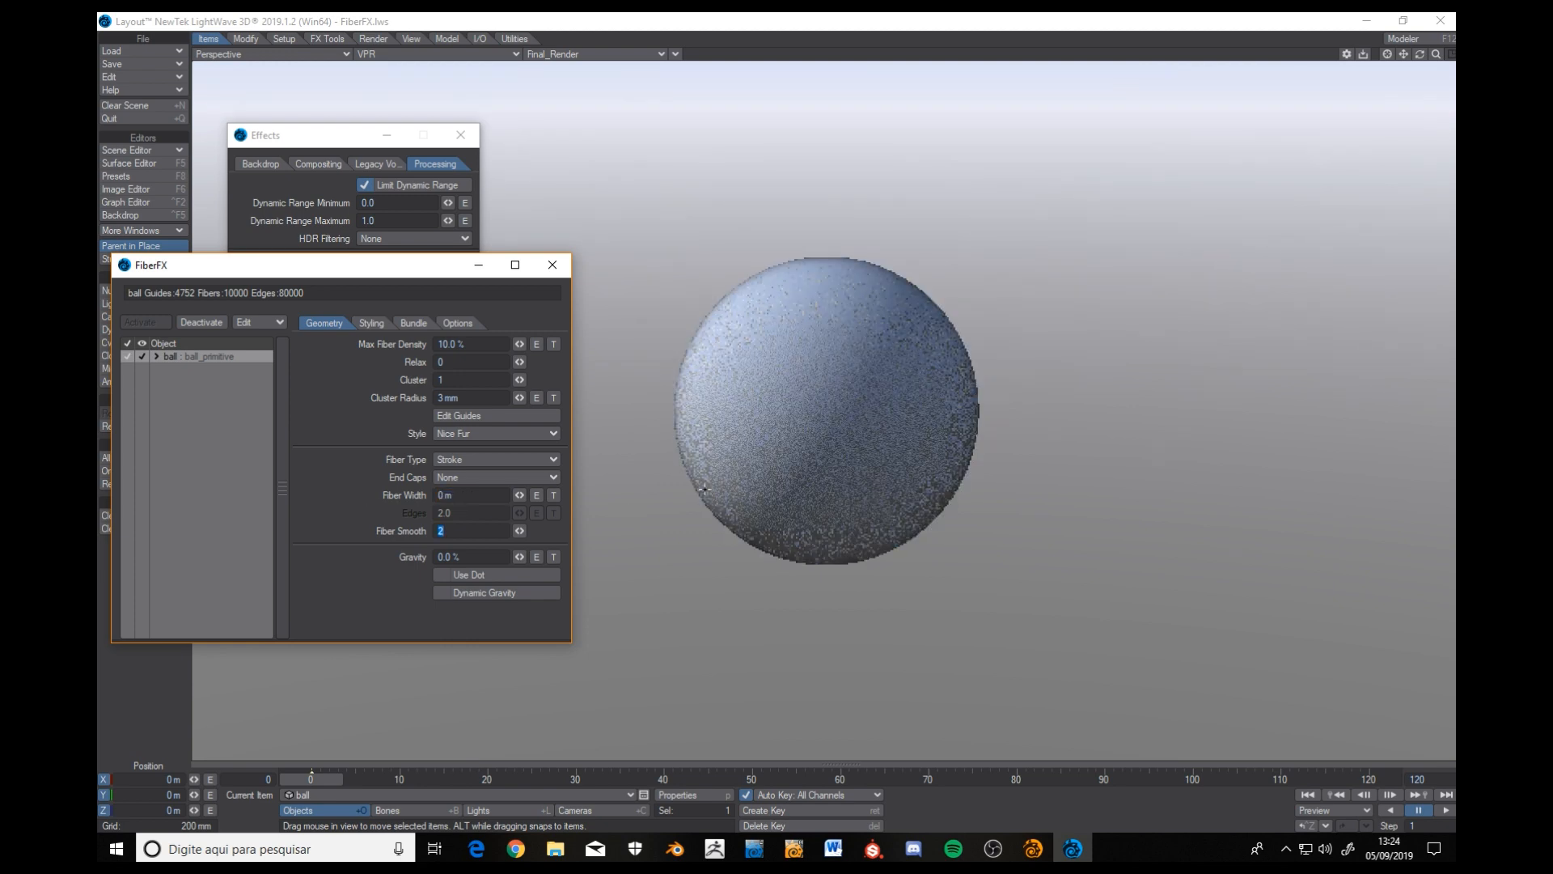
# Add a texture to the Fiber Width and make its layer a Gradient with Fiber V as input parameter.
pyautogui.click(551, 496)
pyautogui.click(430, 307)
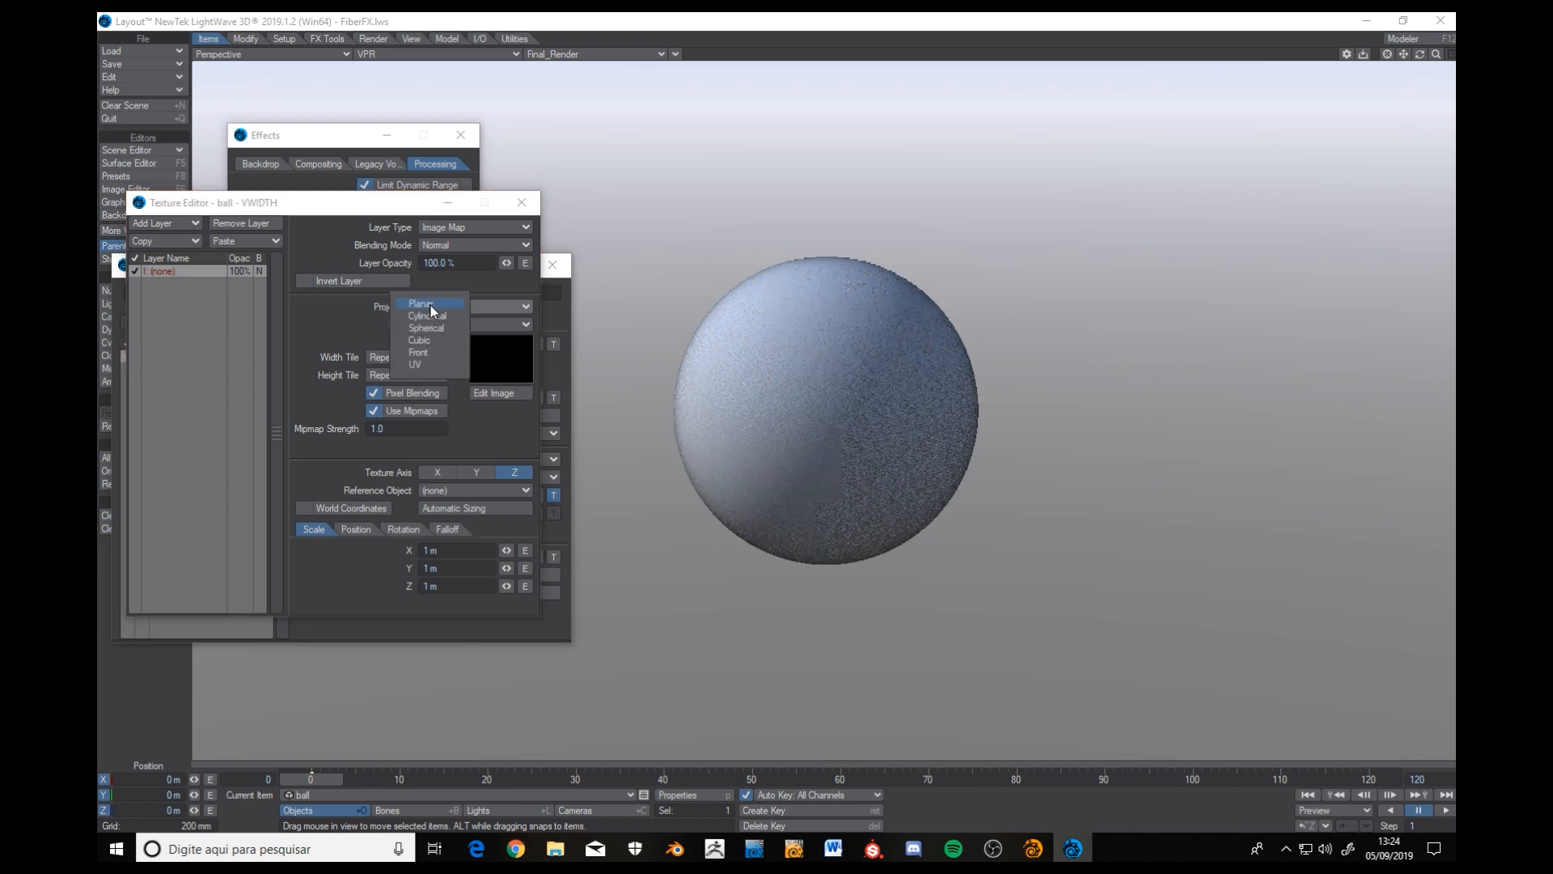
pyautogui.click(431, 304)
pyautogui.click(450, 229)
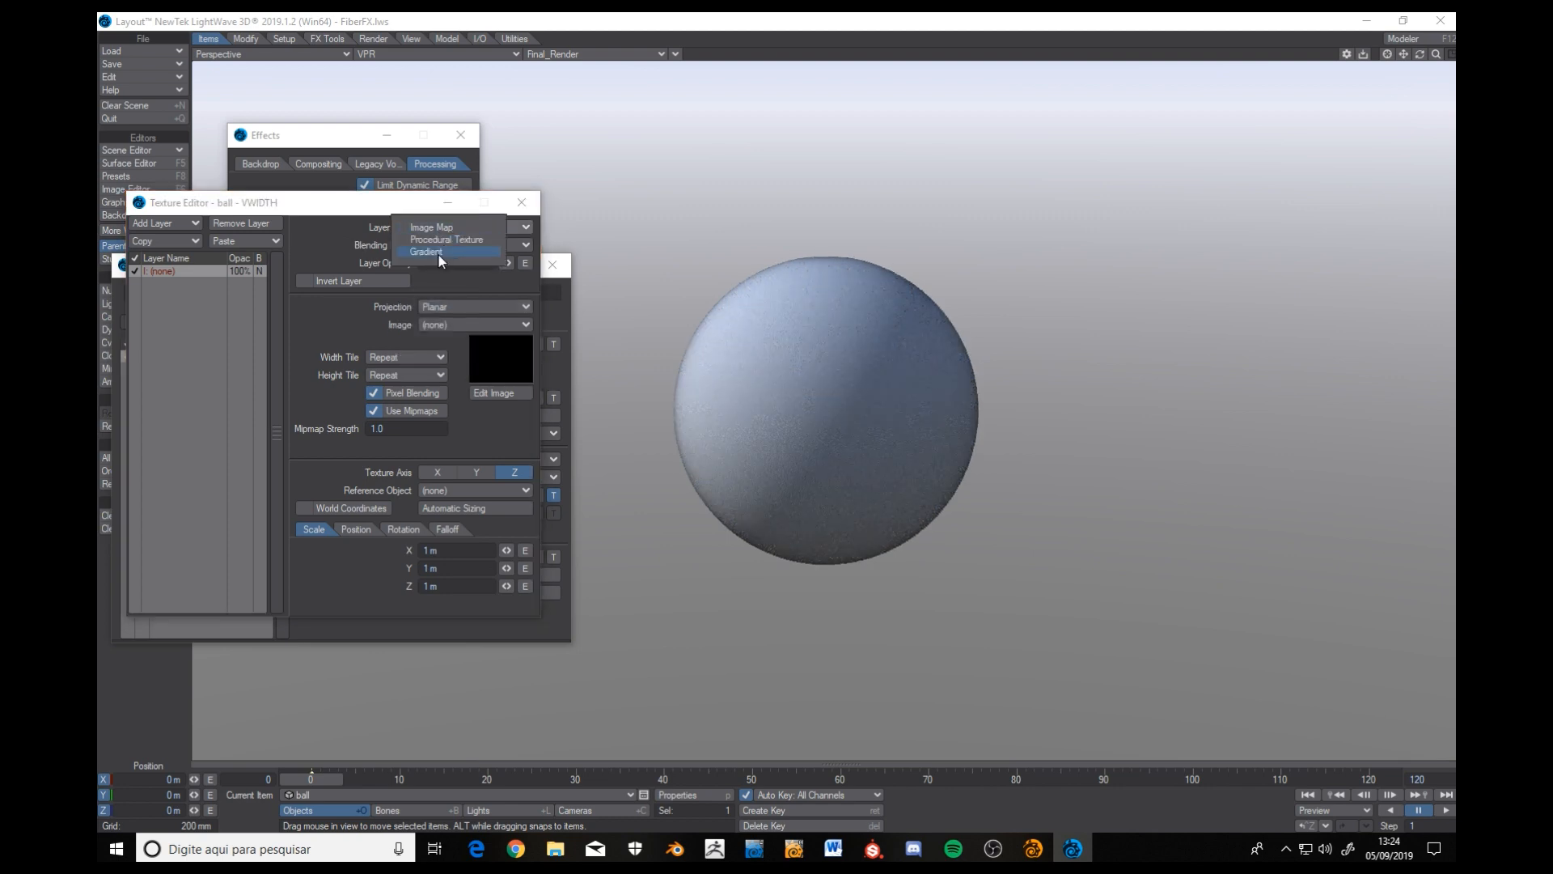
pyautogui.click(438, 252)
pyautogui.click(454, 307)
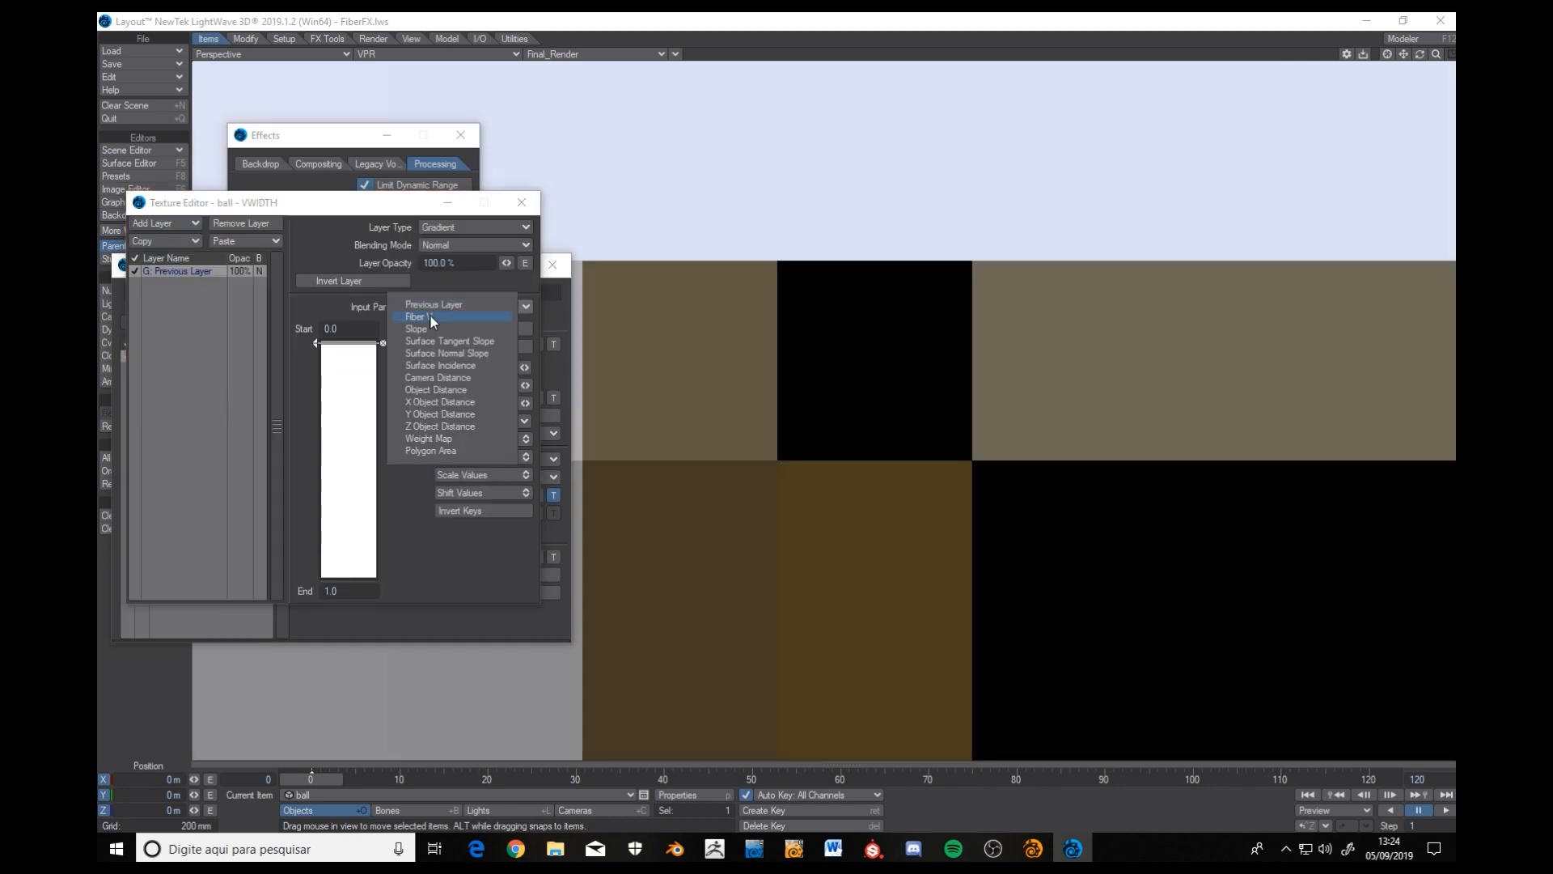
pyautogui.click(430, 316)
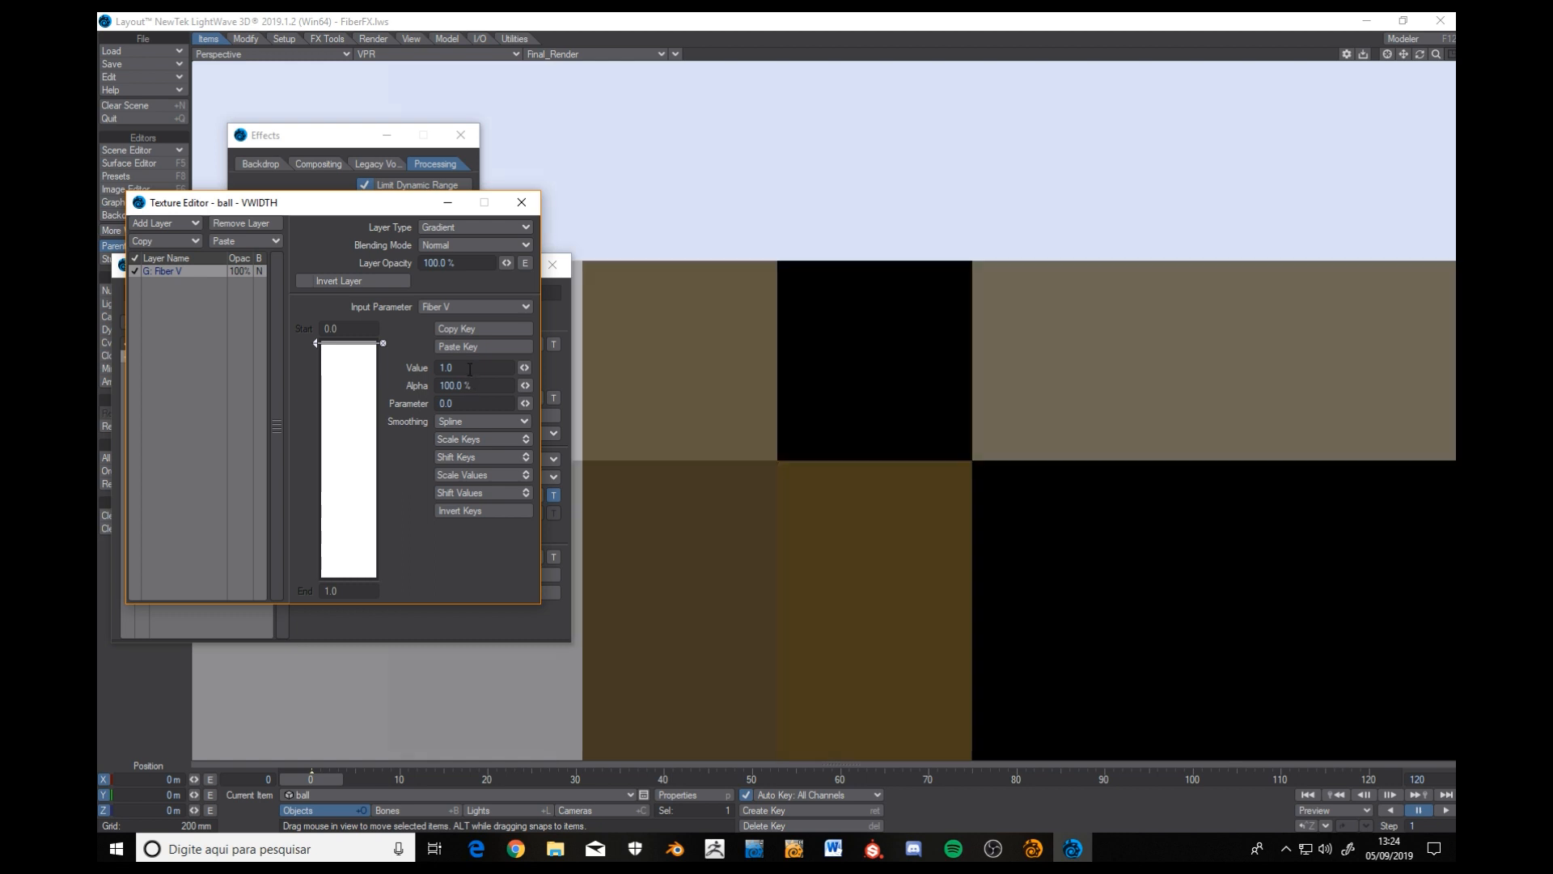
# Set the value of the width gradient's start key to 0.0001.
pyautogui.write('0')
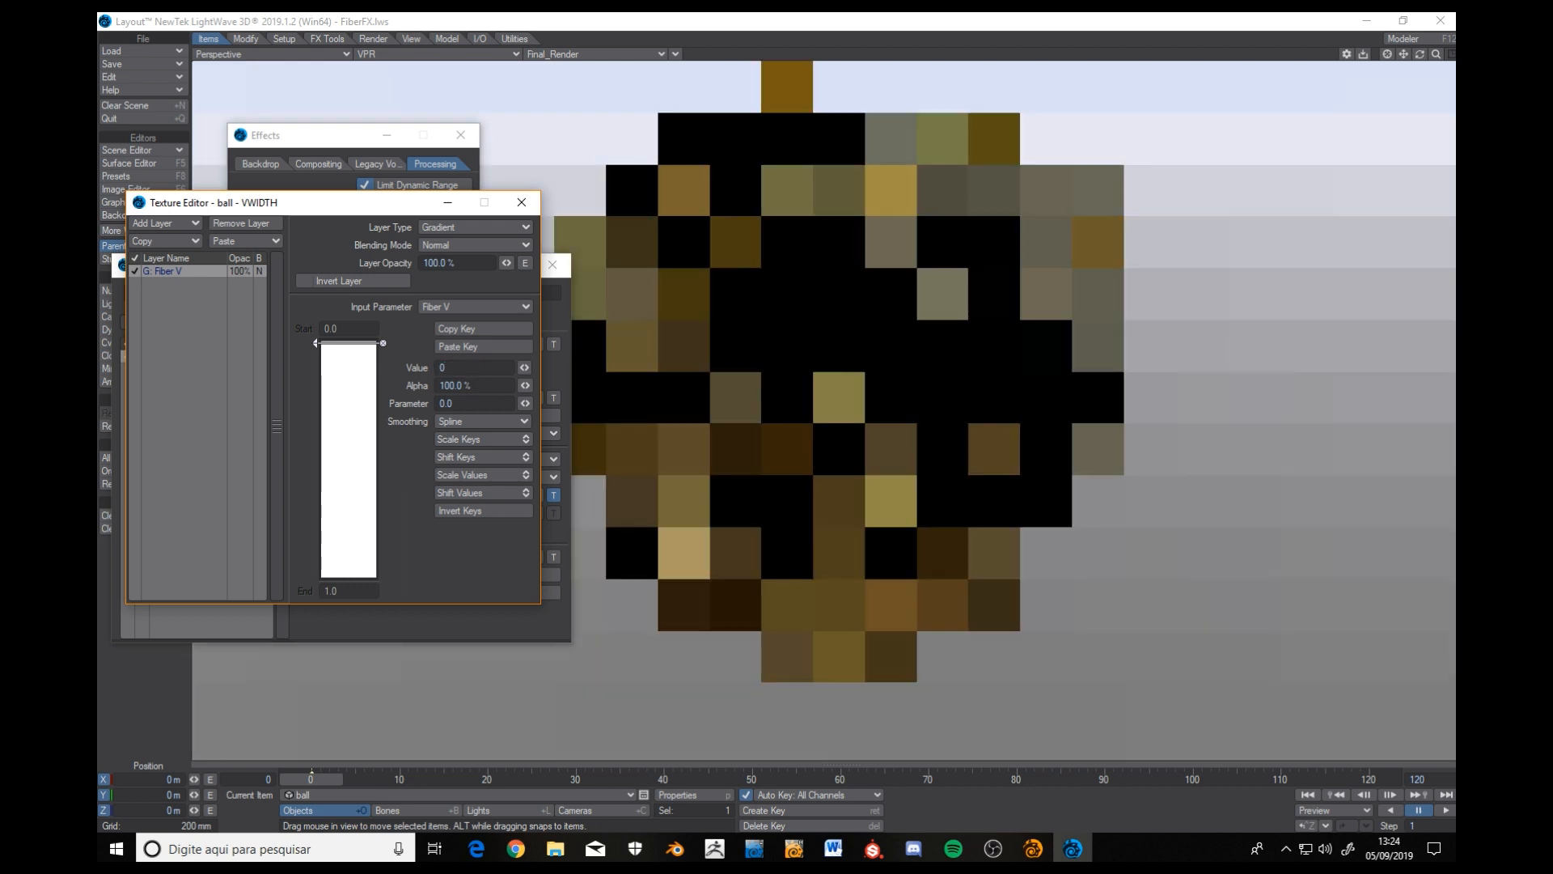
pyautogui.write('.0001')
pyautogui.press('Tab')
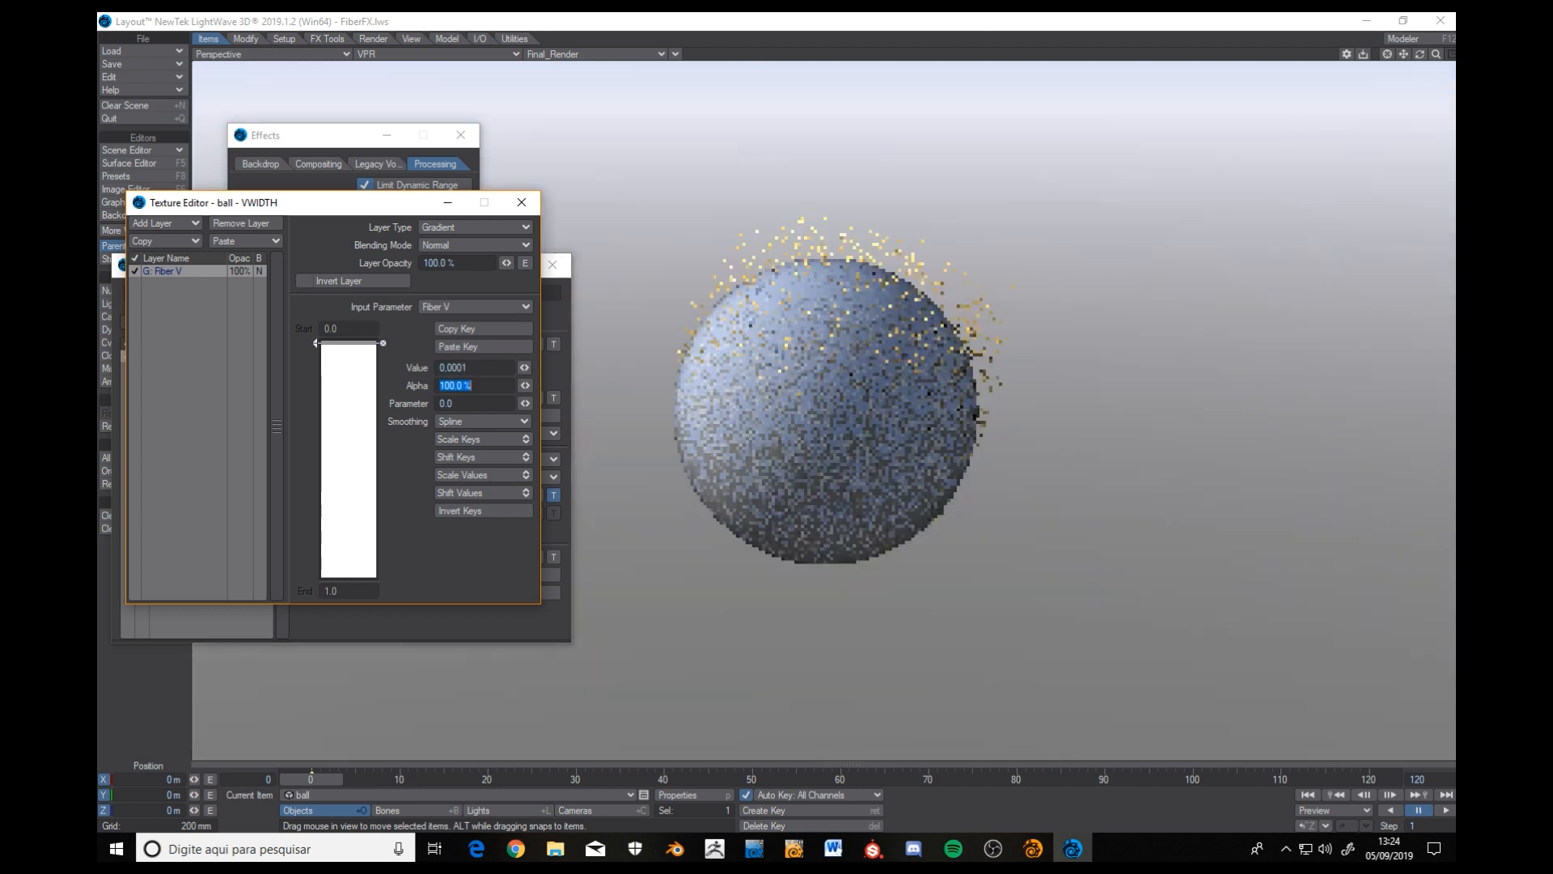
# Add a width gradient key at parameter 0.3439 with value 0.001 and another at parameter 1.0, then close the texture editor.
pyautogui.click(348, 451)
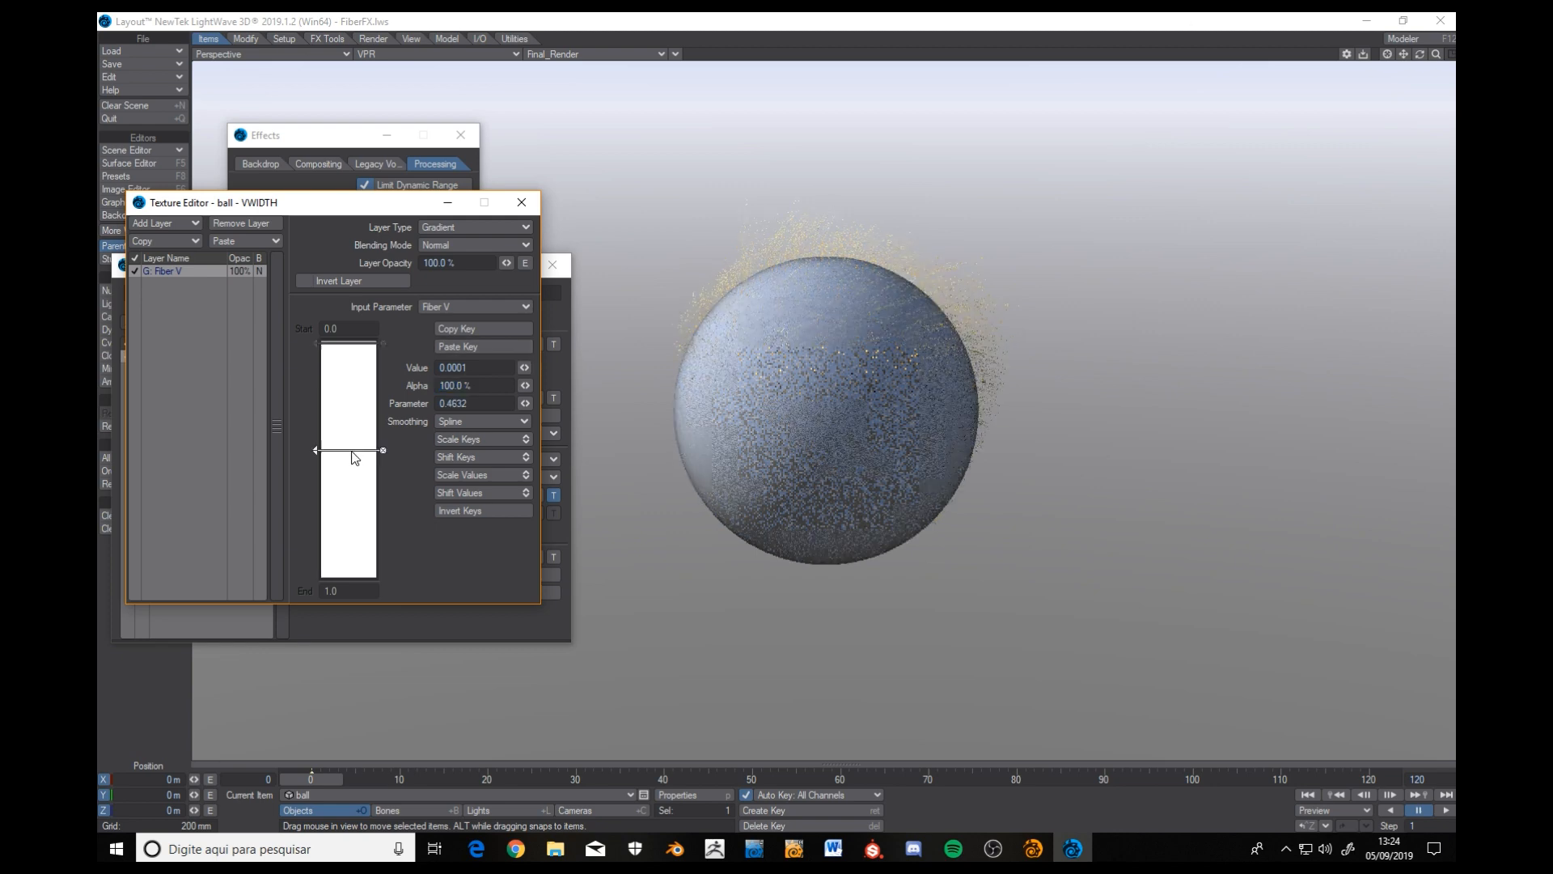
pyautogui.moveTo(318, 451); pyautogui.dragTo(320, 424)
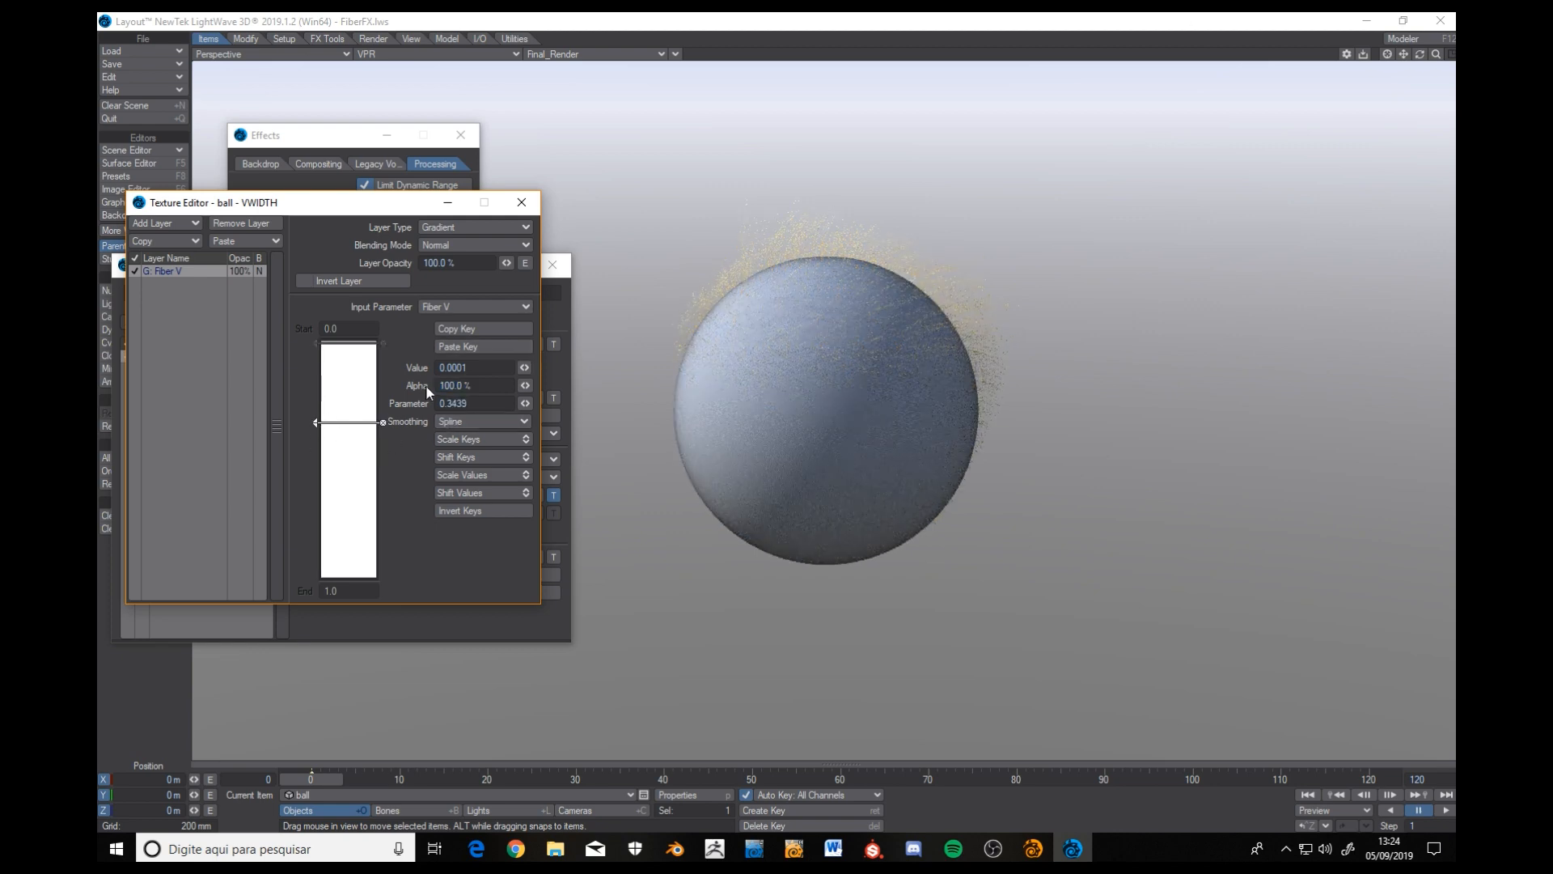
pyautogui.moveTo(457, 368); pyautogui.dragTo(556, 359)
pyautogui.write('1')
pyautogui.press('Return')
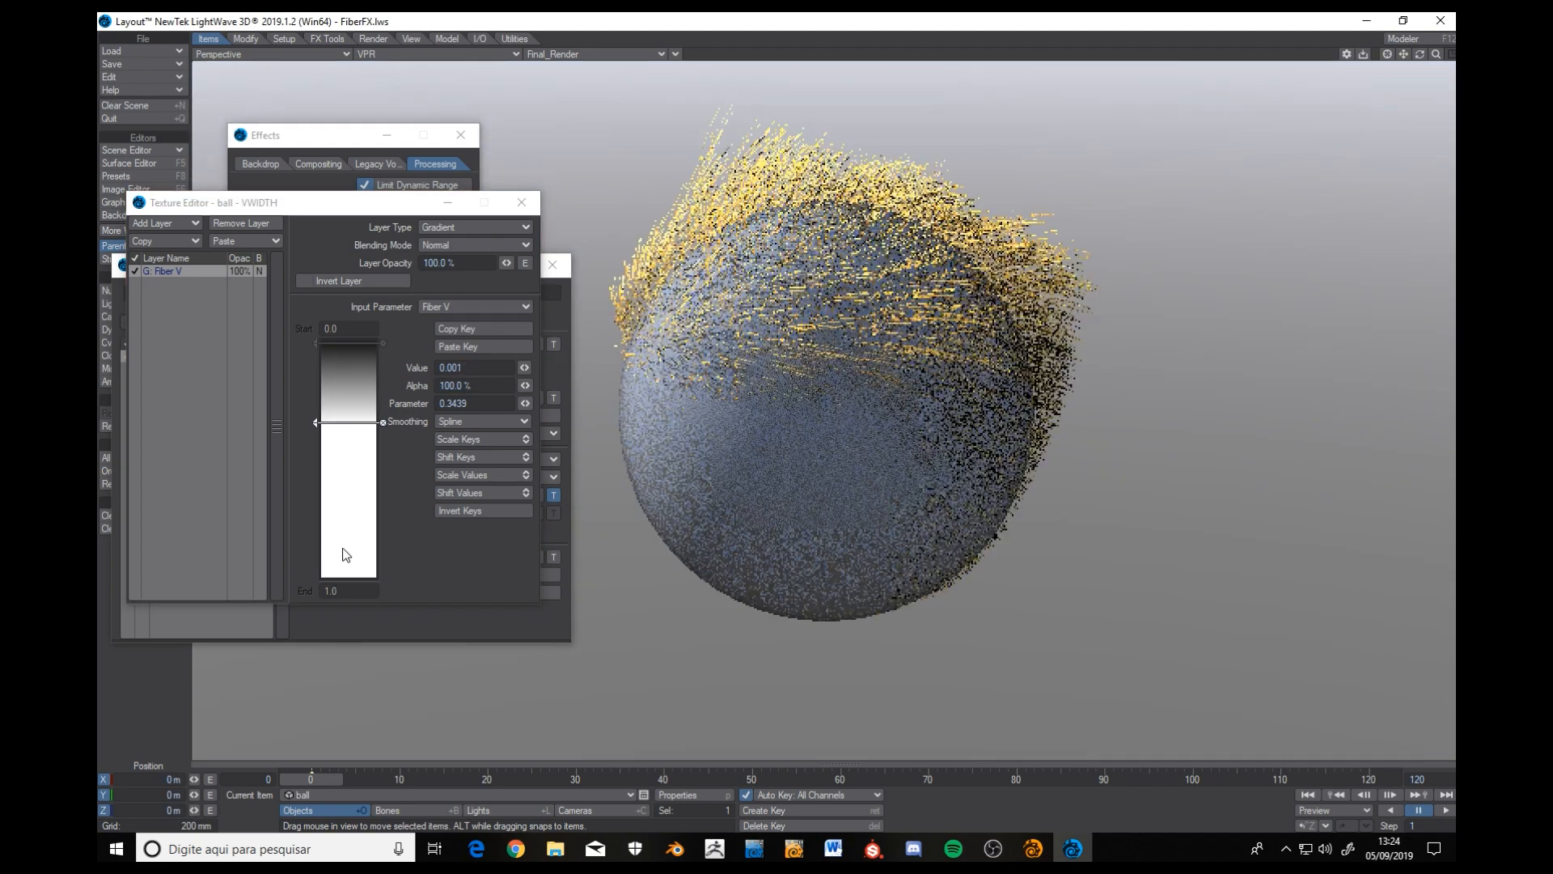
pyautogui.moveTo(345, 555); pyautogui.dragTo(341, 592)
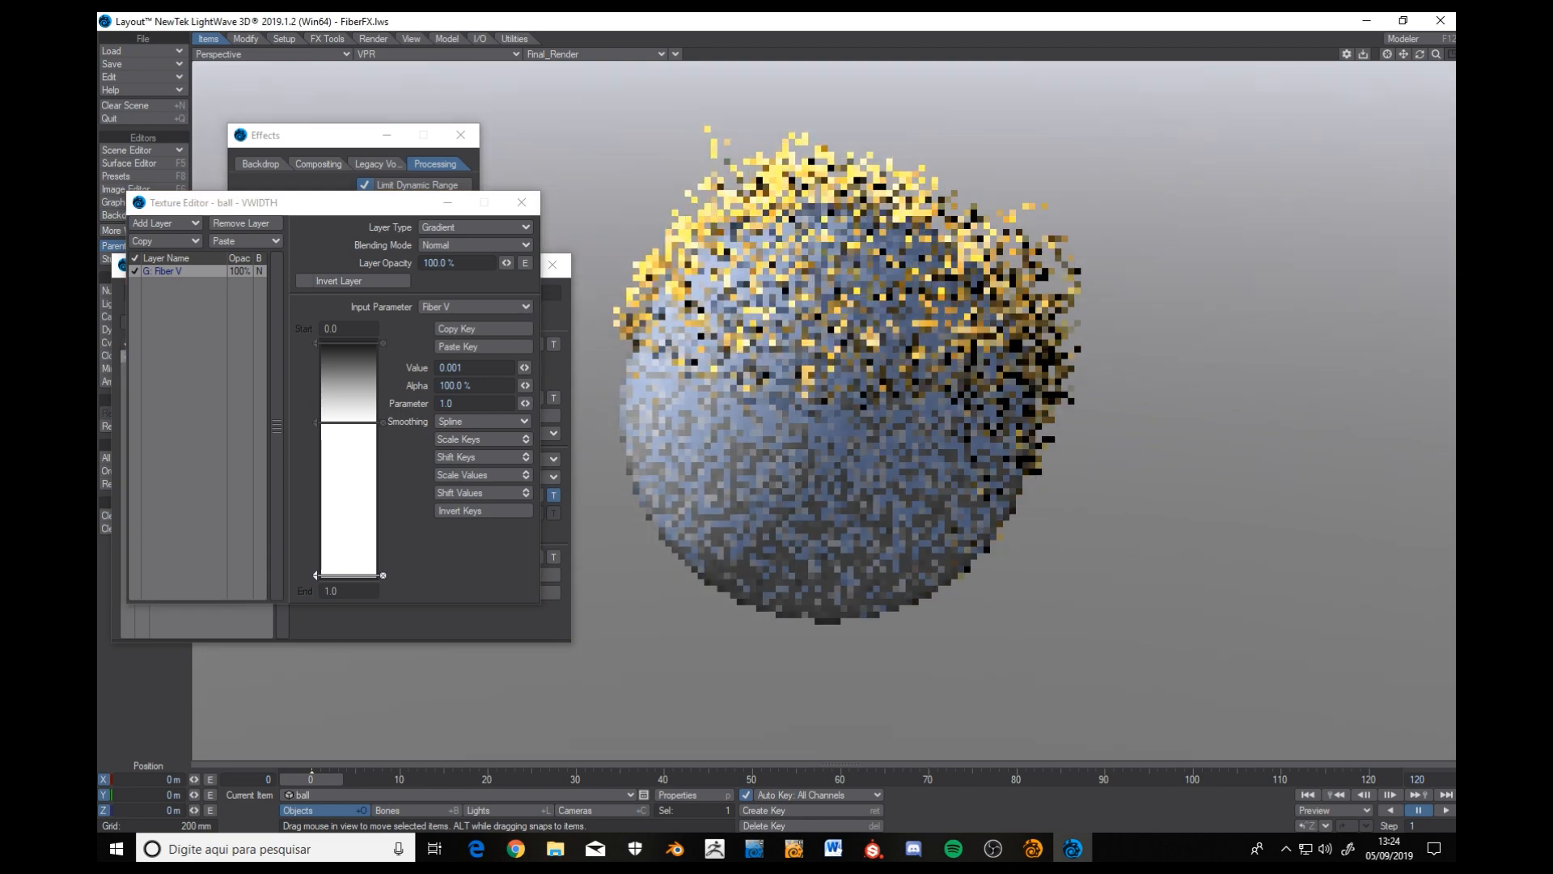
pyautogui.click(522, 203)
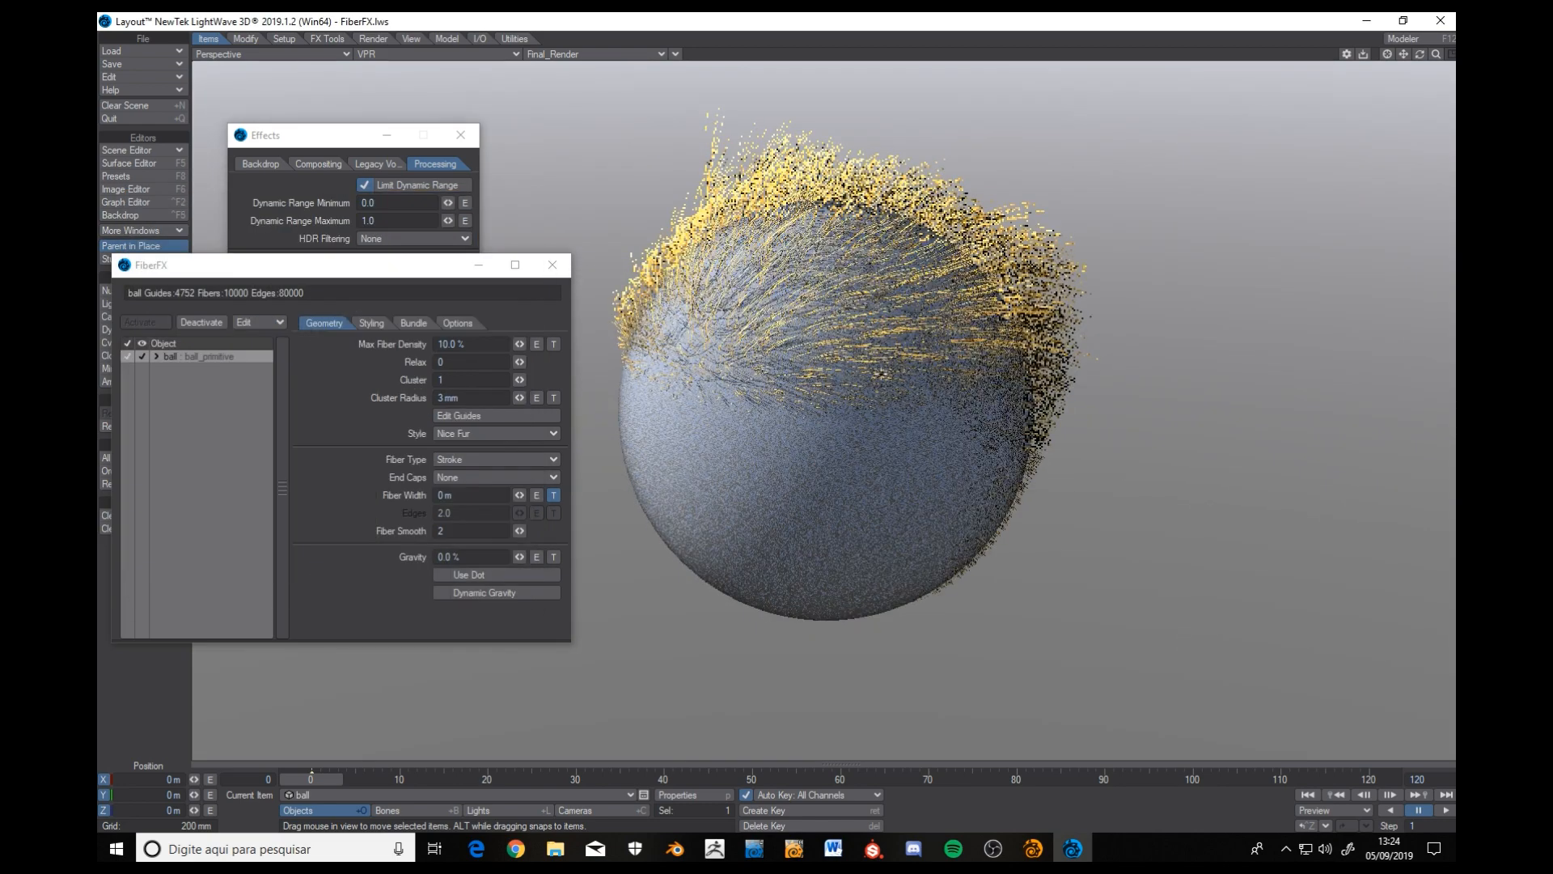
# Set the Max Fiber Density to 50% and view the denser fur from the other side.
pyautogui.click(464, 344)
pyautogui.write('50')
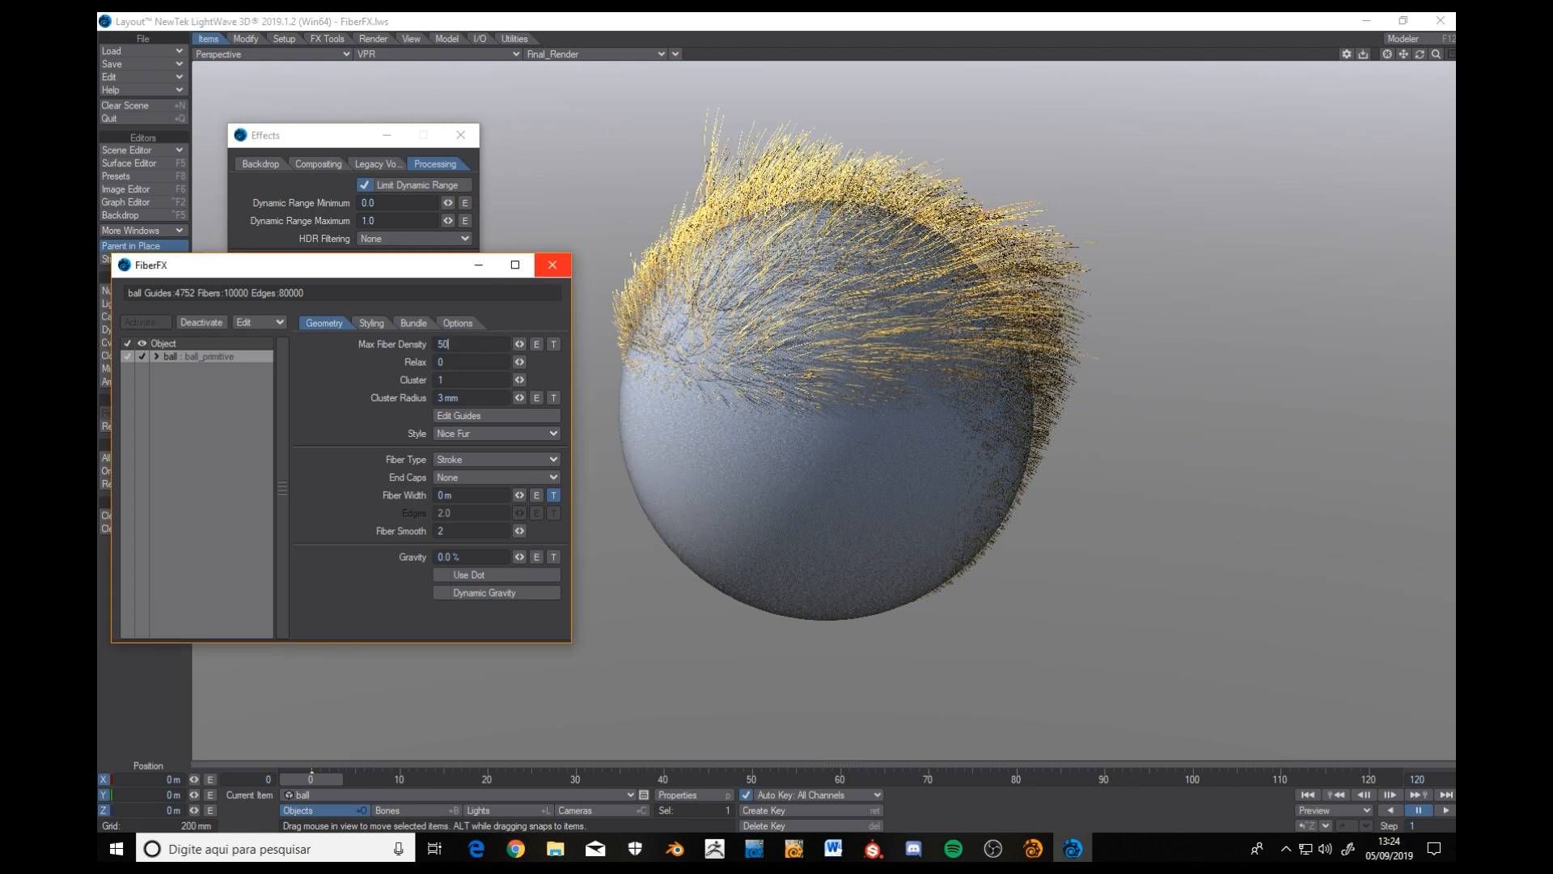
pyautogui.press('Tab')
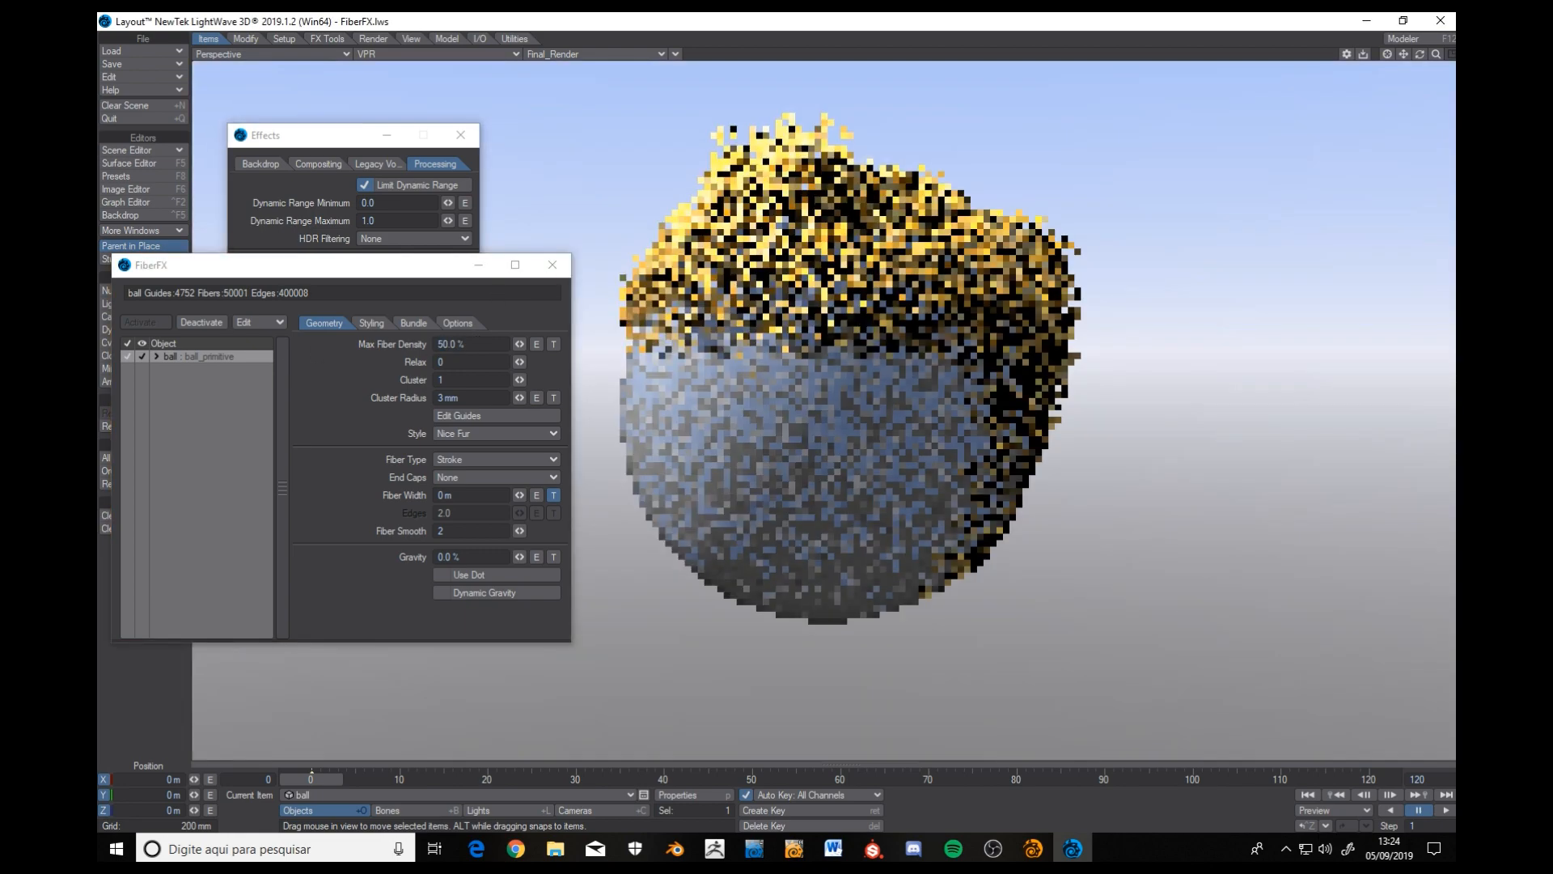
pyautogui.keyDown('alt'); pyautogui.moveTo(1094, 477); pyautogui.dragTo(811, 475); pyautogui.keyUp('alt')
pyautogui.moveTo(399, 265); pyautogui.dragTo(366, 275)
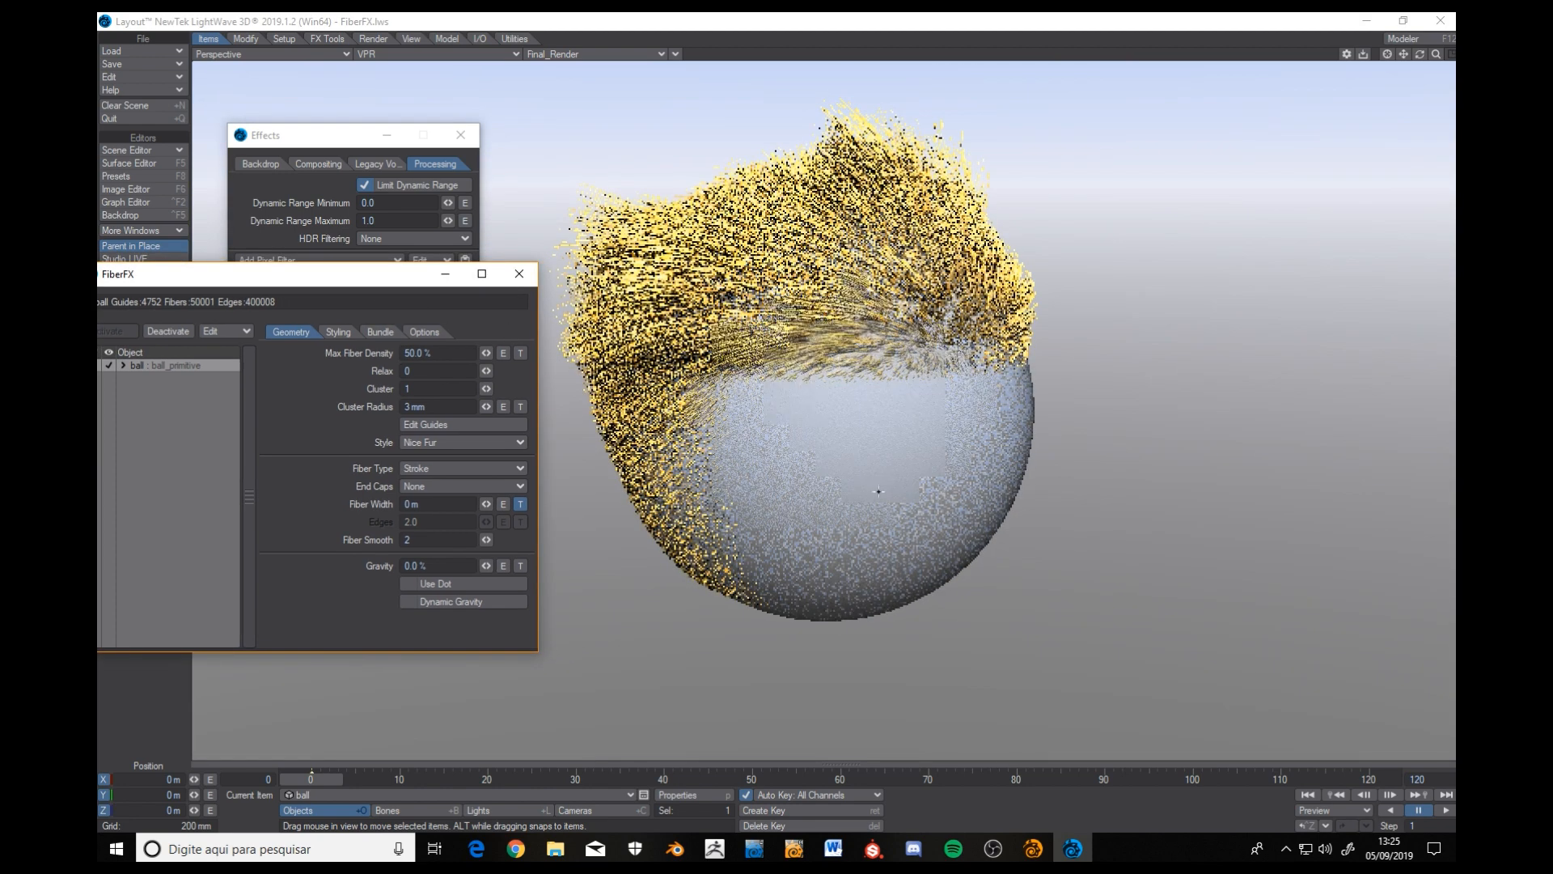
# Texture the Max Fiber Density with the Fur Map_1.jpg image, using UV projection and the Texture_uv map.
pyautogui.click(421, 354)
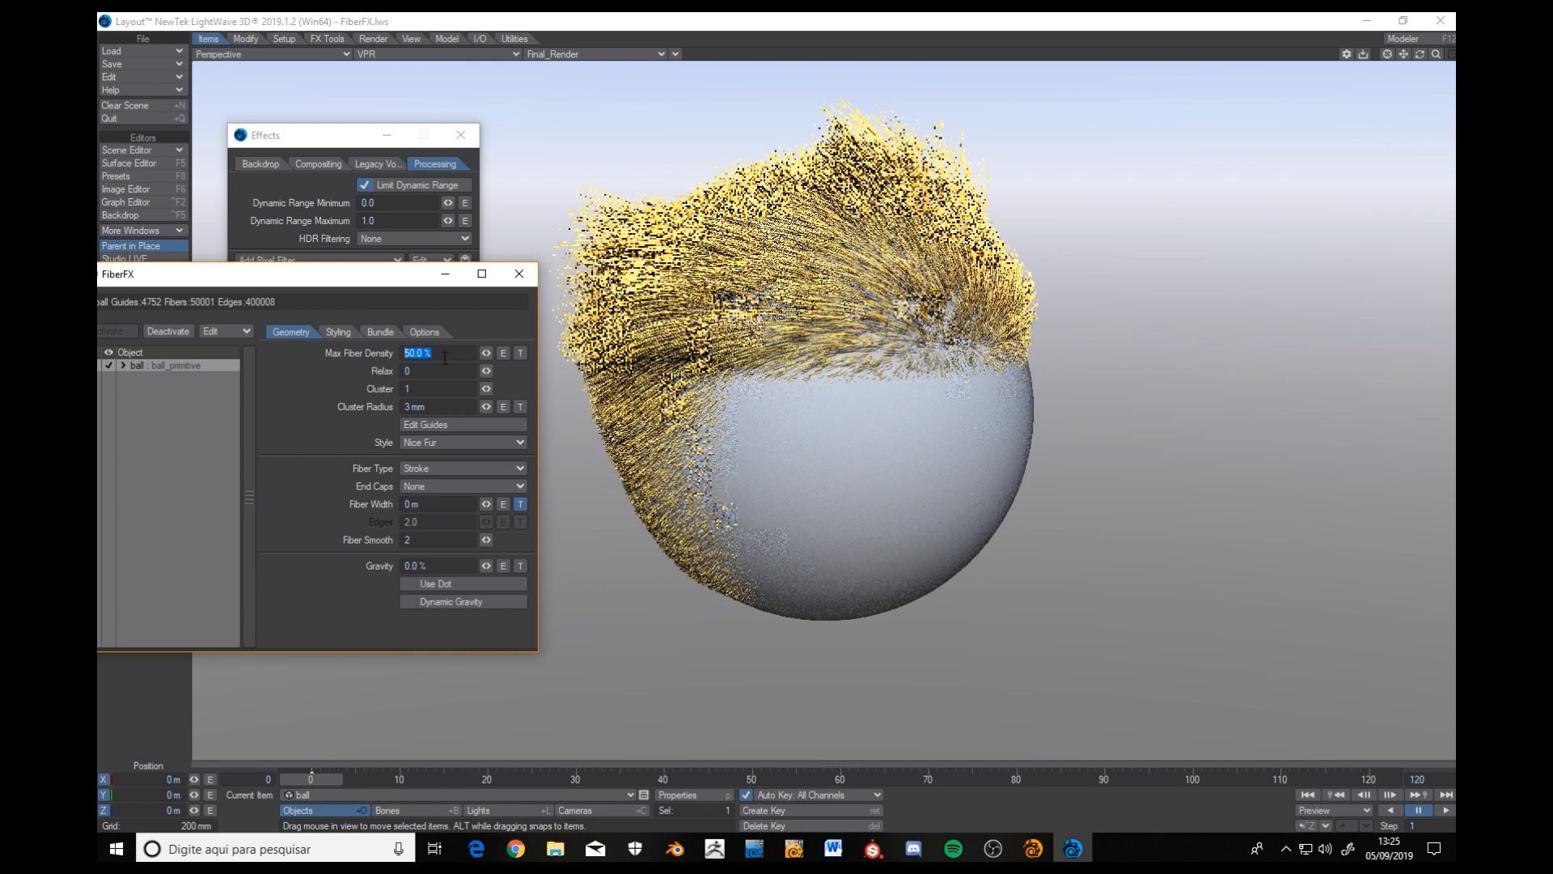
pyautogui.click(521, 354)
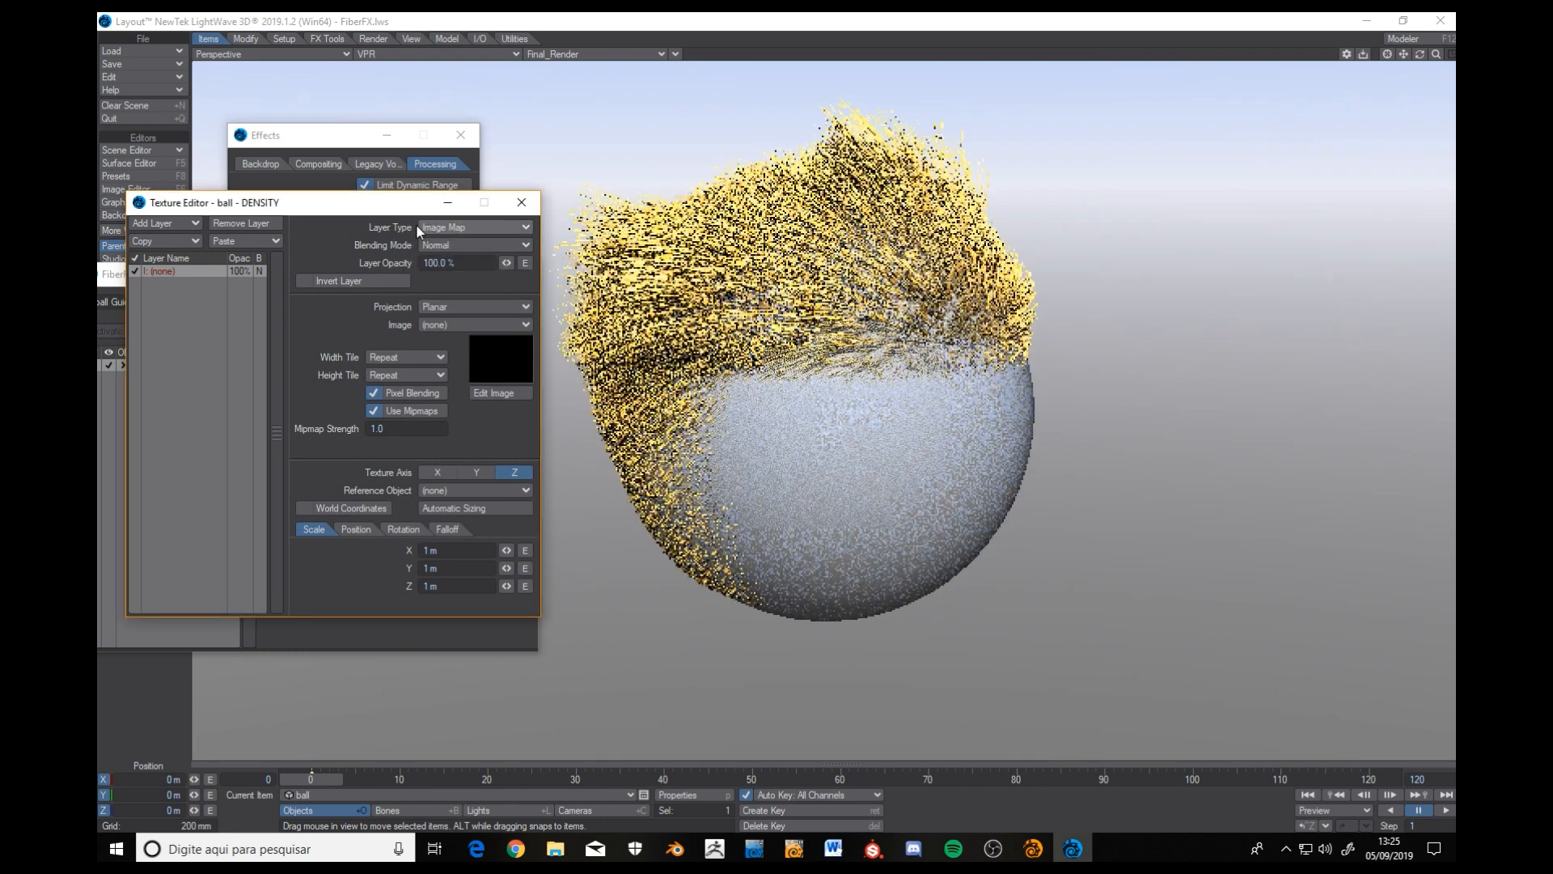
pyautogui.click(468, 313)
pyautogui.click(464, 370)
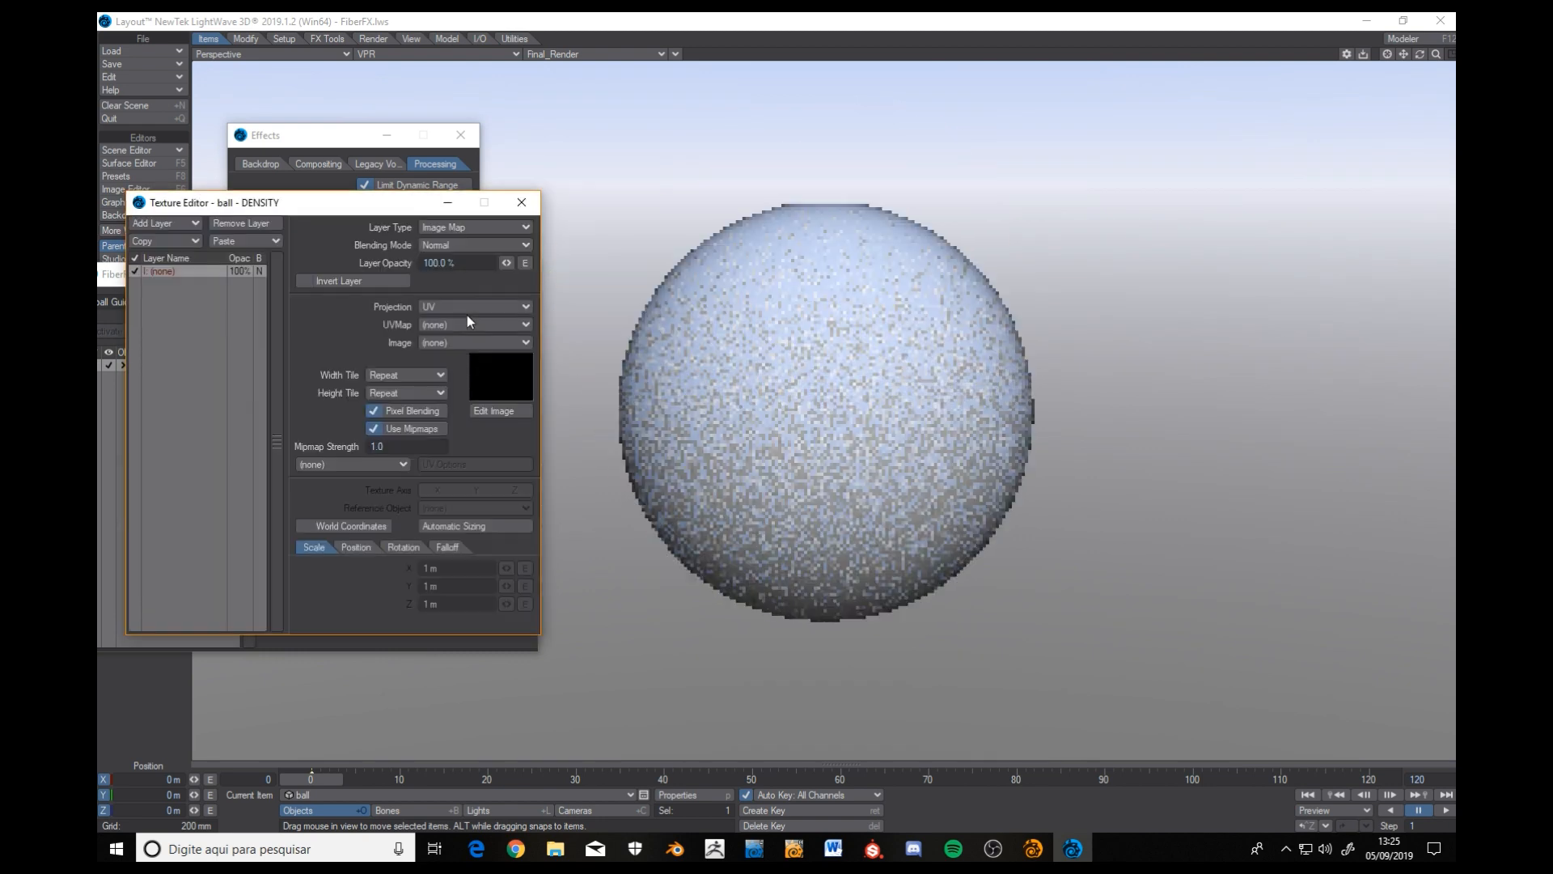
pyautogui.click(464, 327)
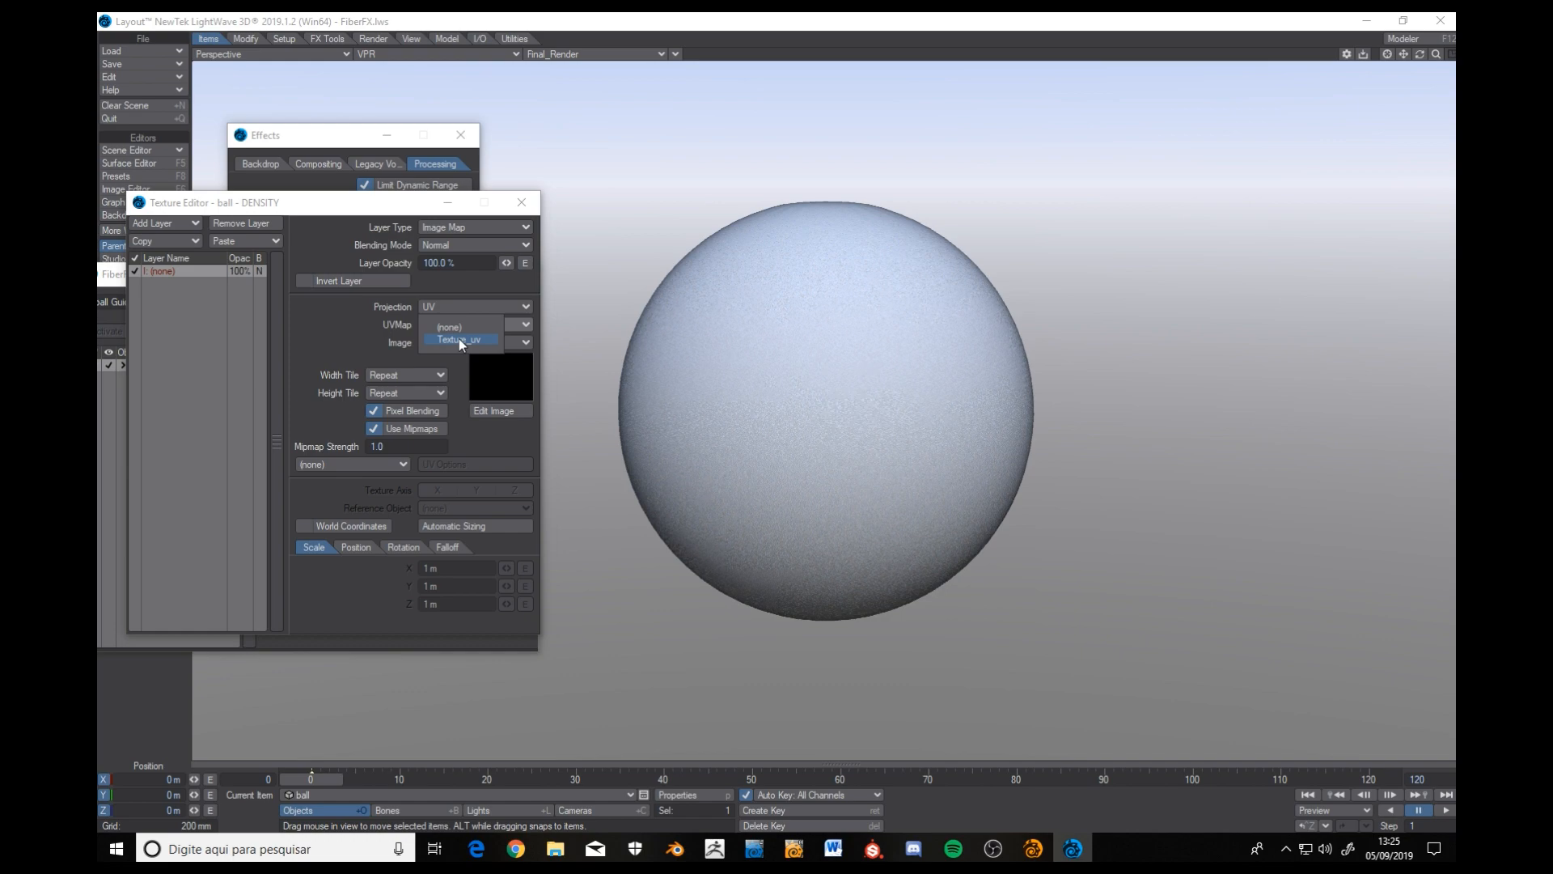
pyautogui.click(458, 339)
pyautogui.click(455, 343)
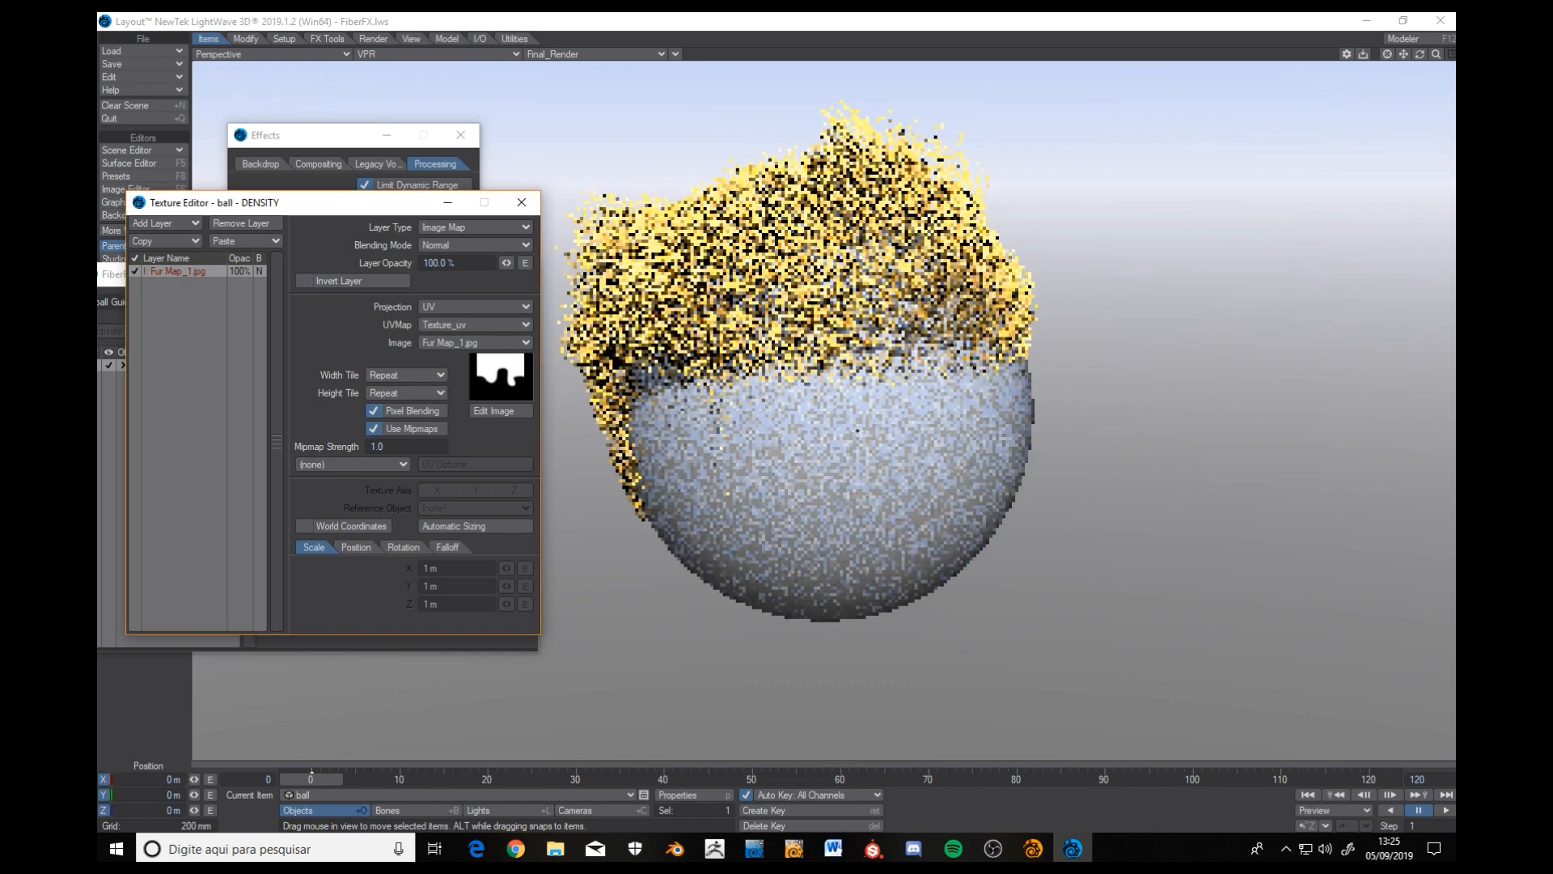
pyautogui.keyDown('alt'); pyautogui.moveTo(799, 481); pyautogui.dragTo(1056, 510); pyautogui.keyUp('alt')
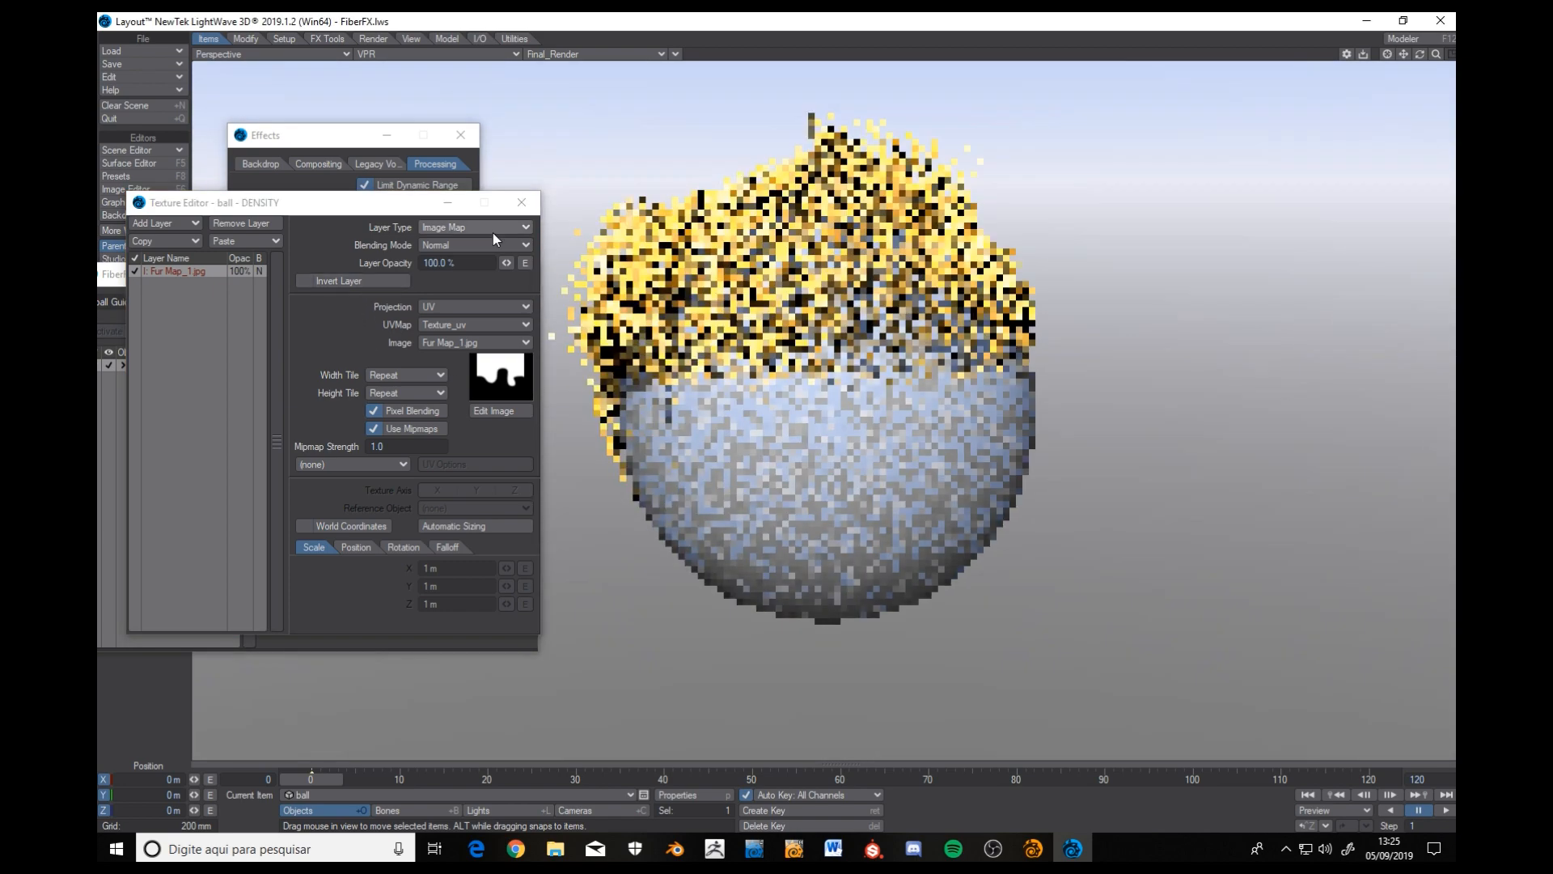
pyautogui.click(521, 202)
pyautogui.click(522, 203)
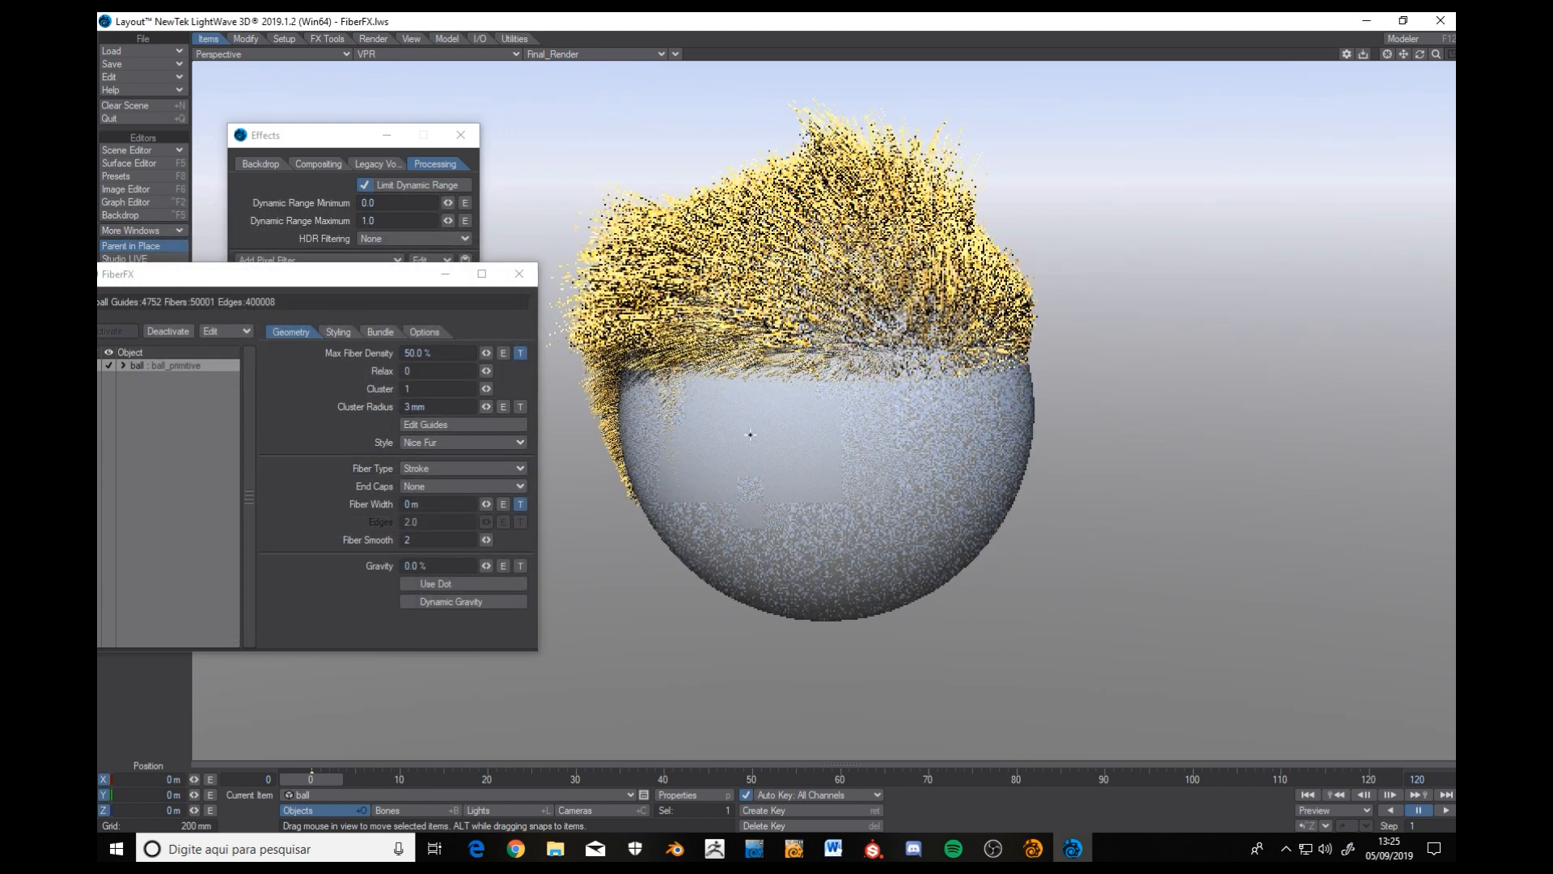
# Close the FiberFX settings and open the Surface Editor on the fiber surface's Hair material.
pyautogui.click(517, 276)
pyautogui.click(138, 161)
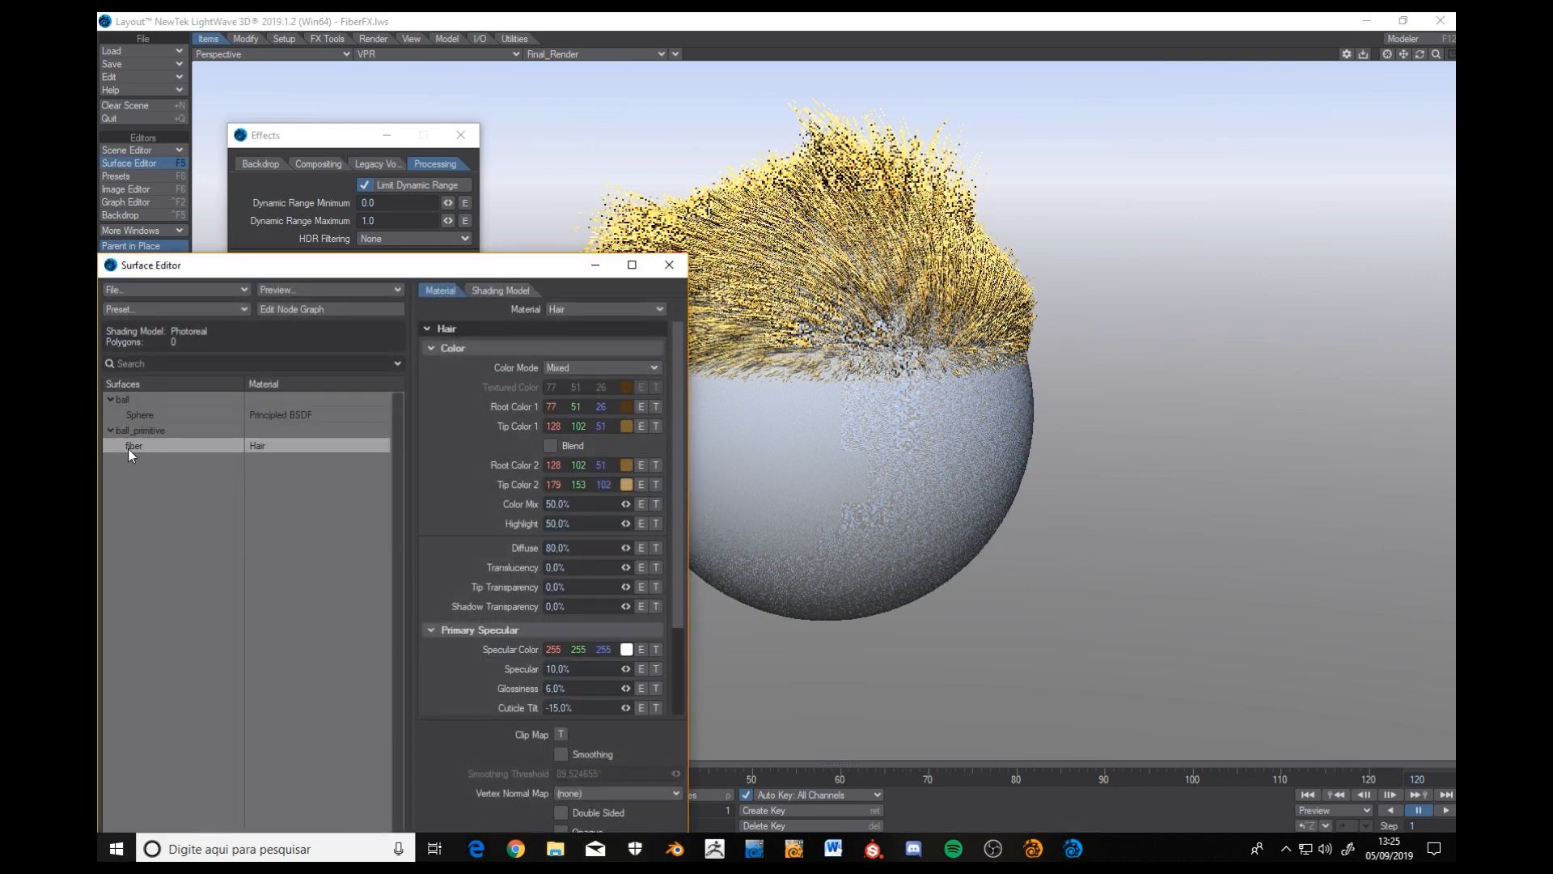
pyautogui.moveTo(276, 267); pyautogui.dragTo(283, 158)
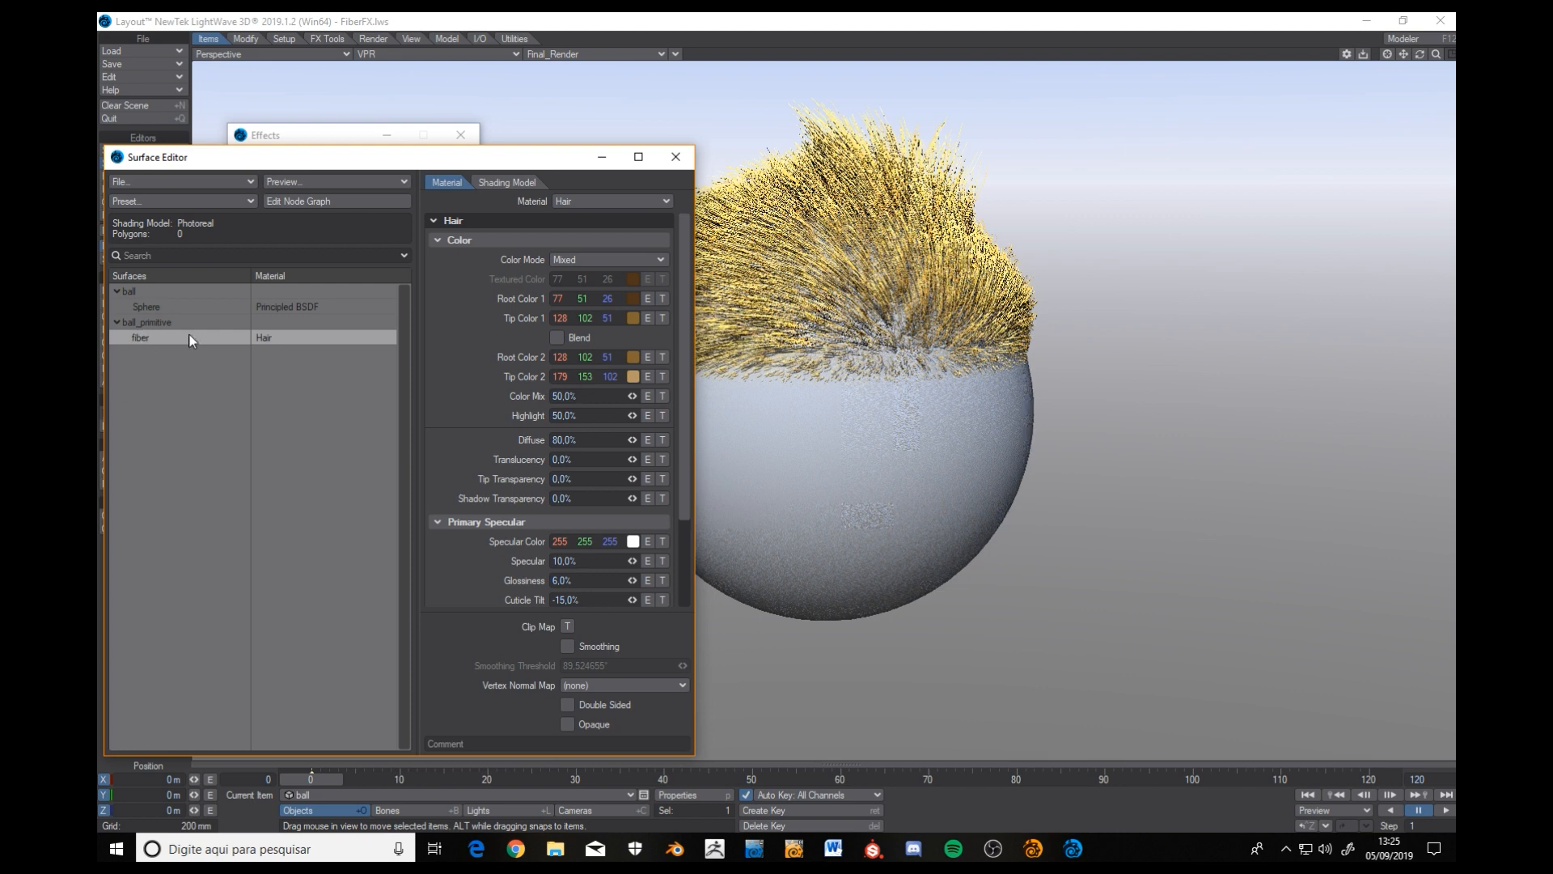
# Set the fiber surface's Tip Transparency to 20% in its Hair material and view the fur from another side.
pyautogui.moveTo(695, 755); pyautogui.dragTo(578, 752)
pyautogui.moveTo(360, 165); pyautogui.dragTo(322, 149)
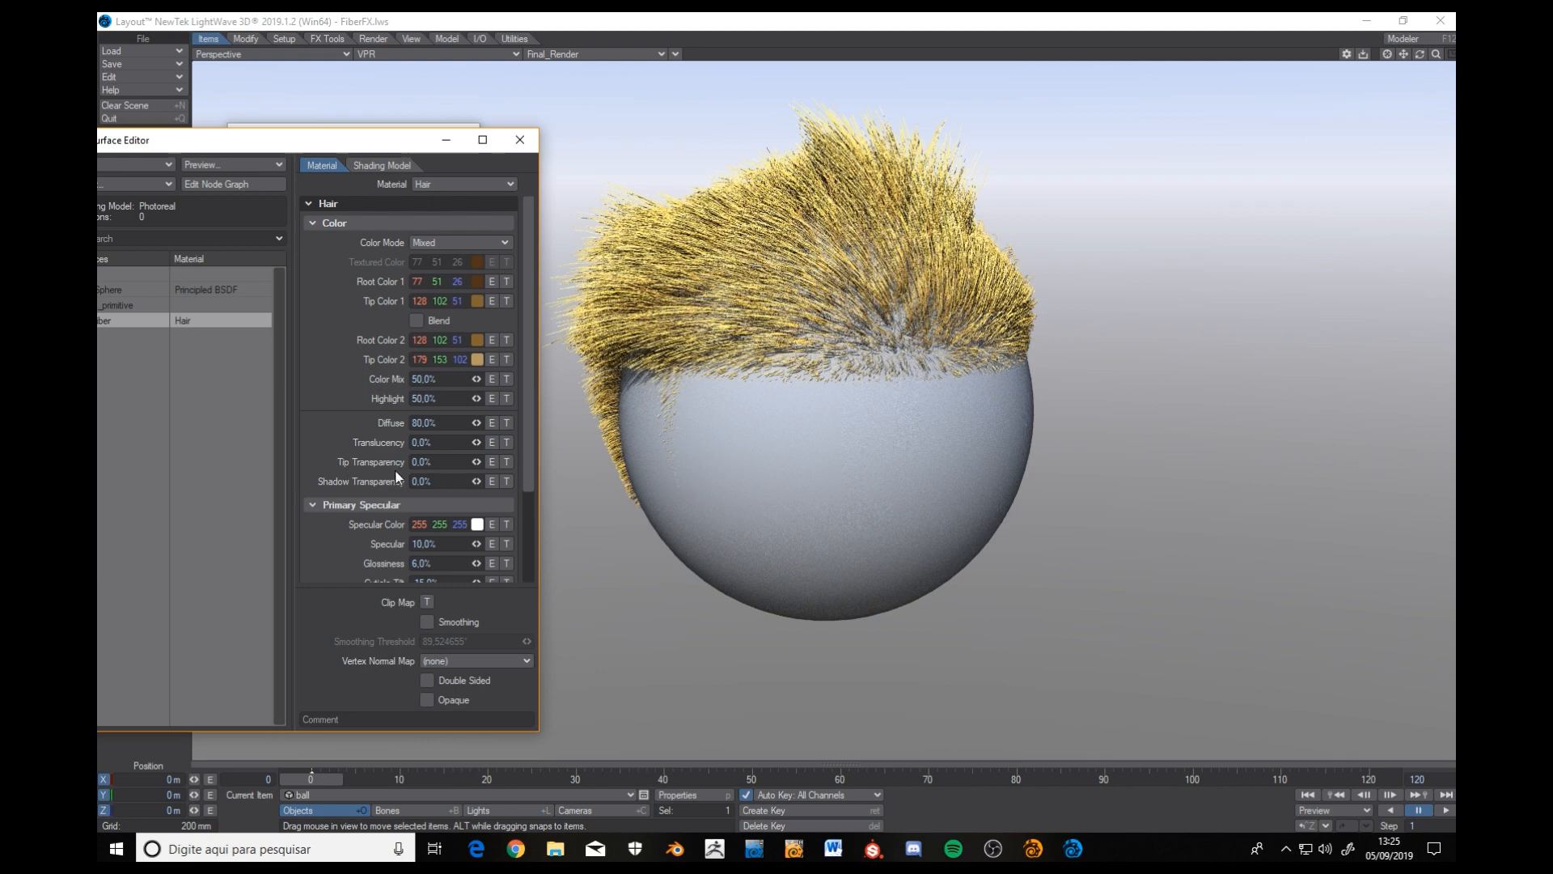
pyautogui.click(767, 508)
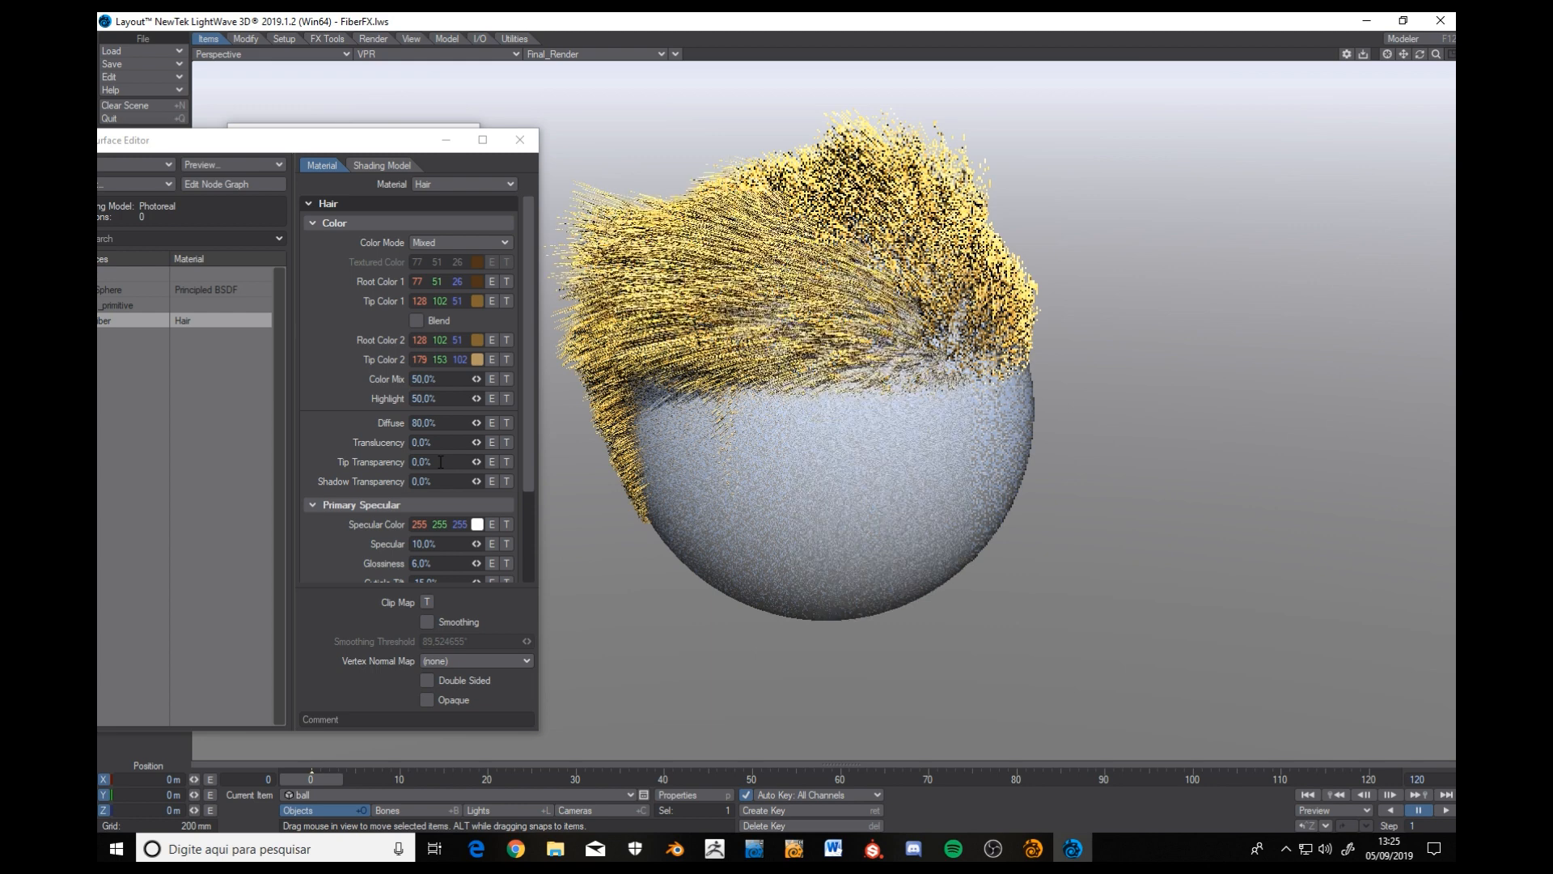
pyautogui.click(440, 462)
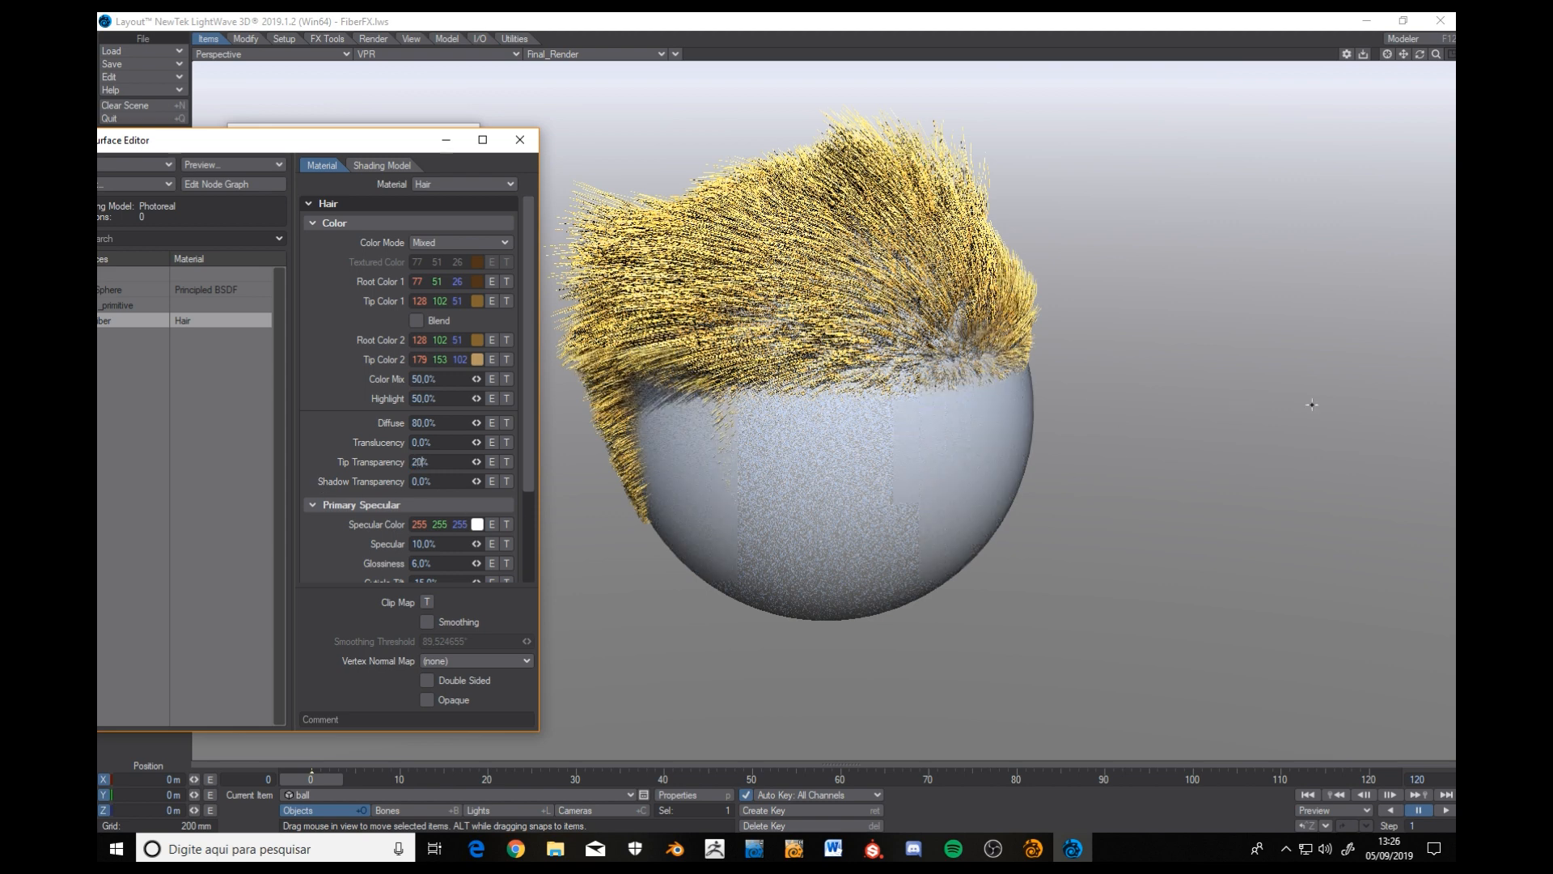
pyautogui.write('20')
pyautogui.press('Tab')
pyautogui.keyDown('alt'); pyautogui.moveTo(1279, 375); pyautogui.dragTo(619, 226); pyautogui.keyUp('alt')
# Reopen the Fiber Filter settings and try a Max Fiber Density of 0.1% to examine single fibers up close.
pyautogui.moveTo(351, 144); pyautogui.dragTo(366, 203)
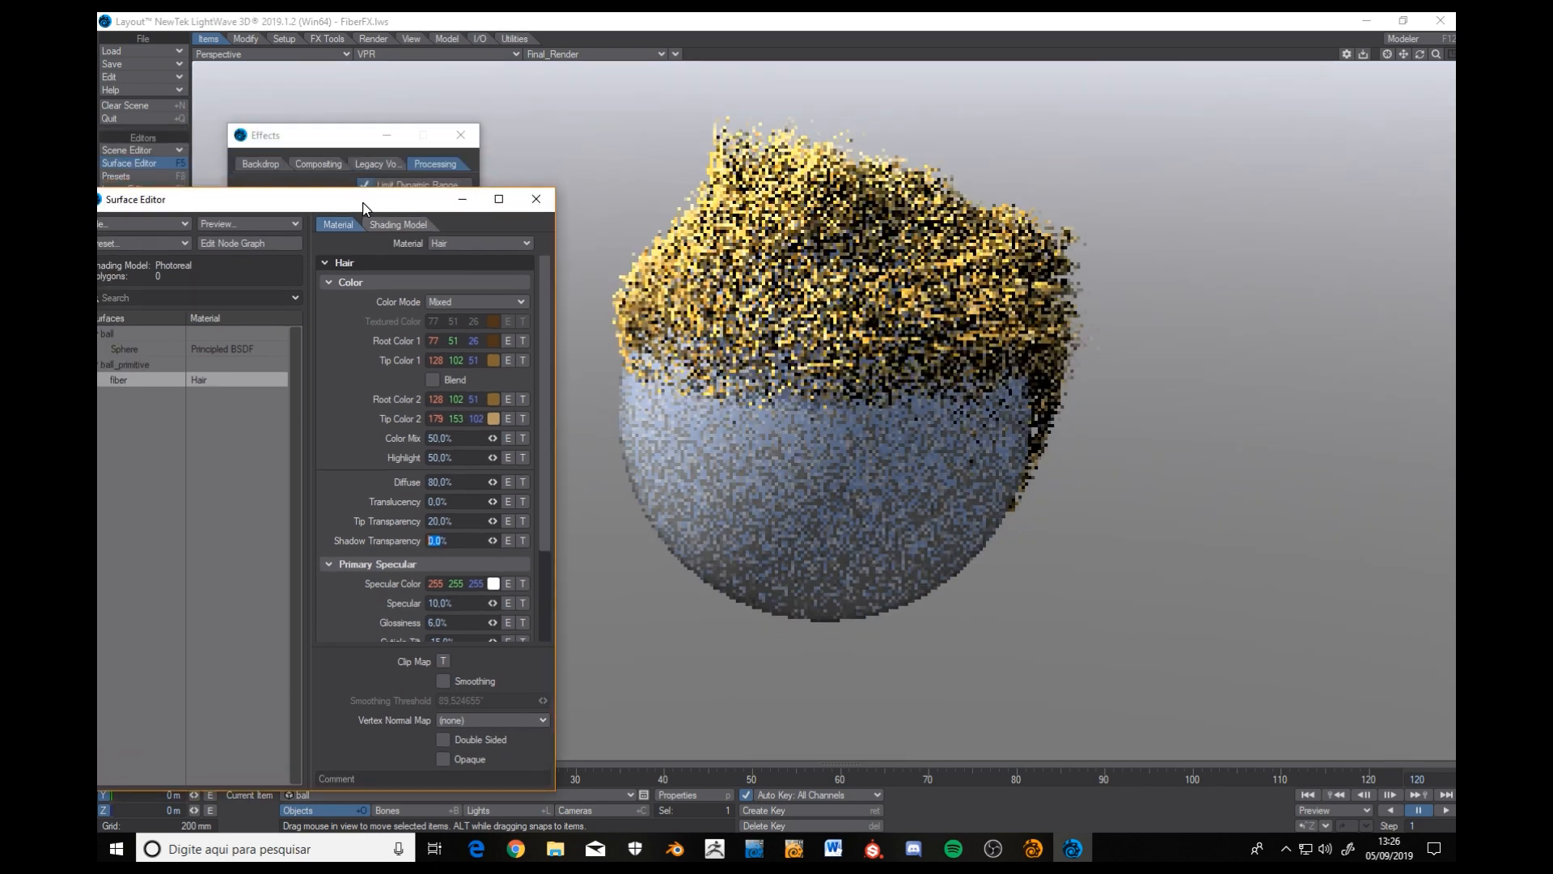
pyautogui.click(326, 137)
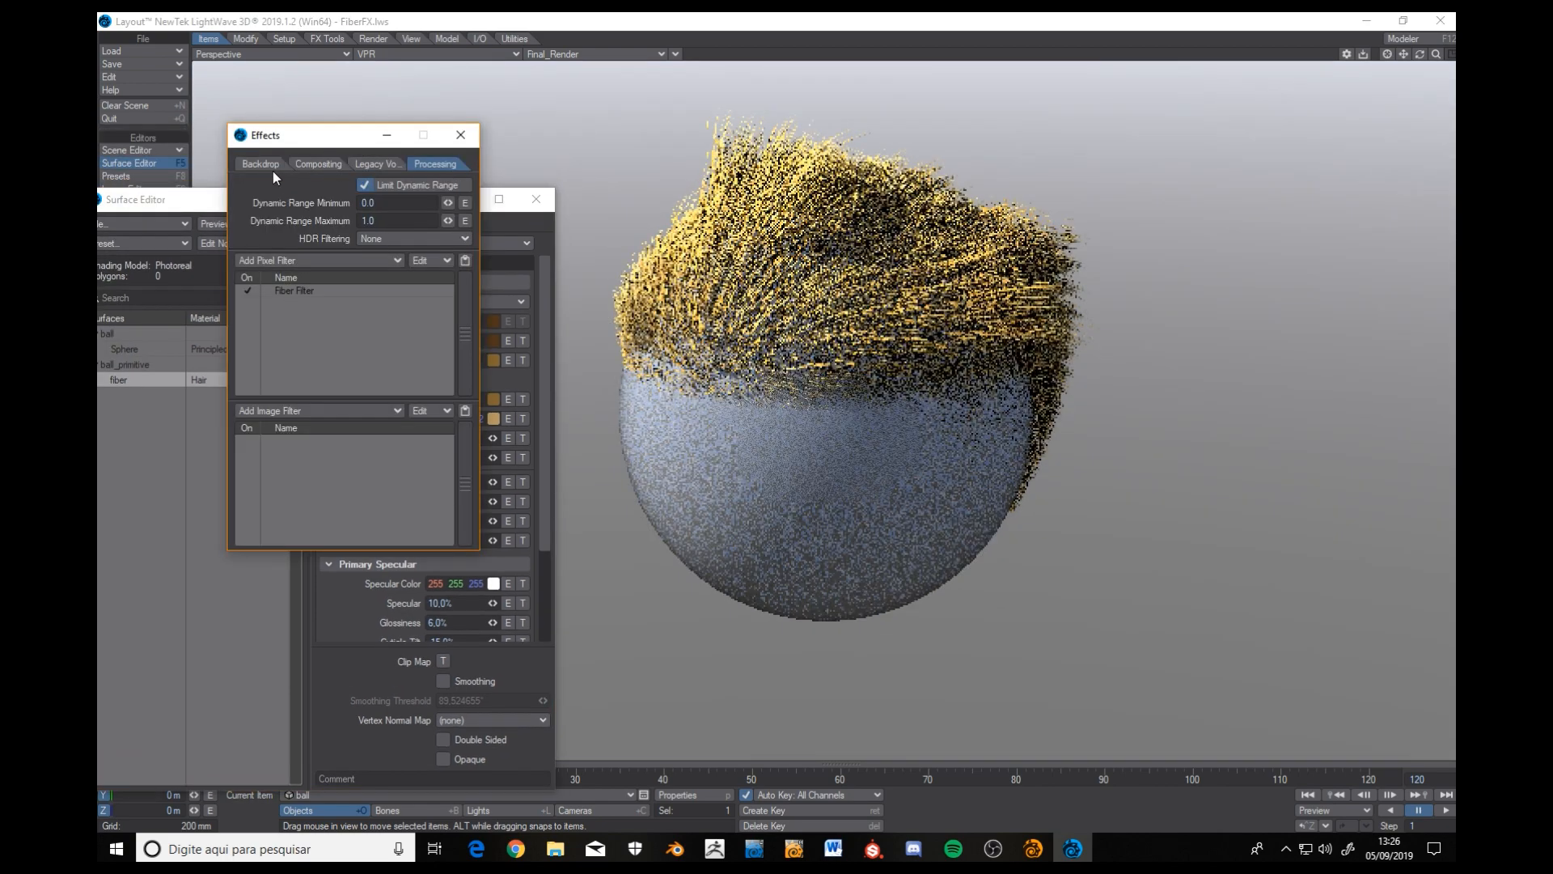
pyautogui.doubleClick(297, 292)
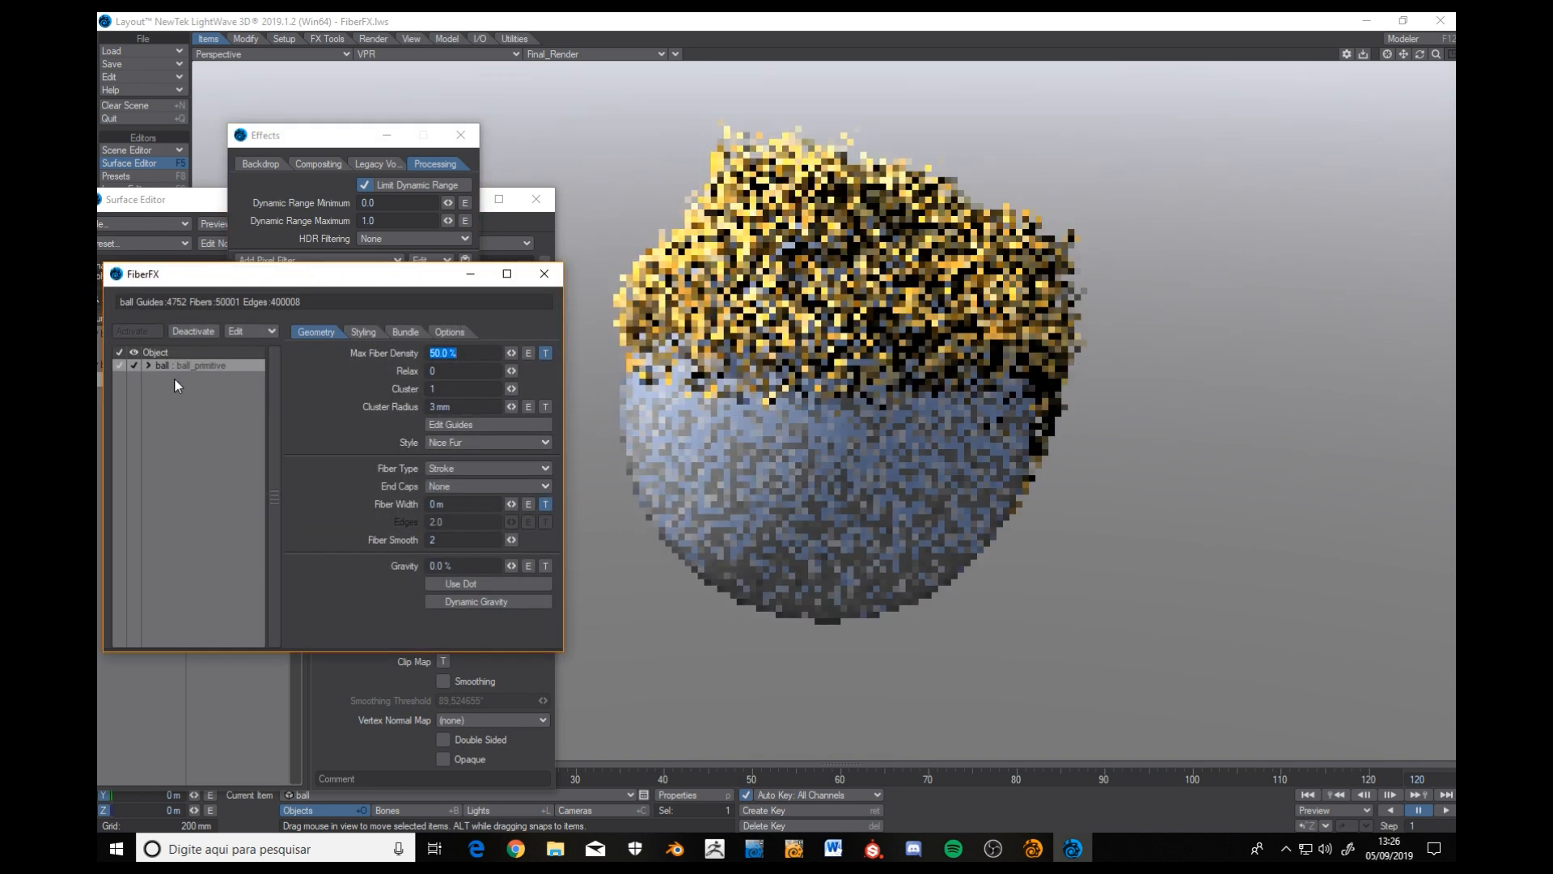
pyautogui.moveTo(231, 281); pyautogui.dragTo(224, 274)
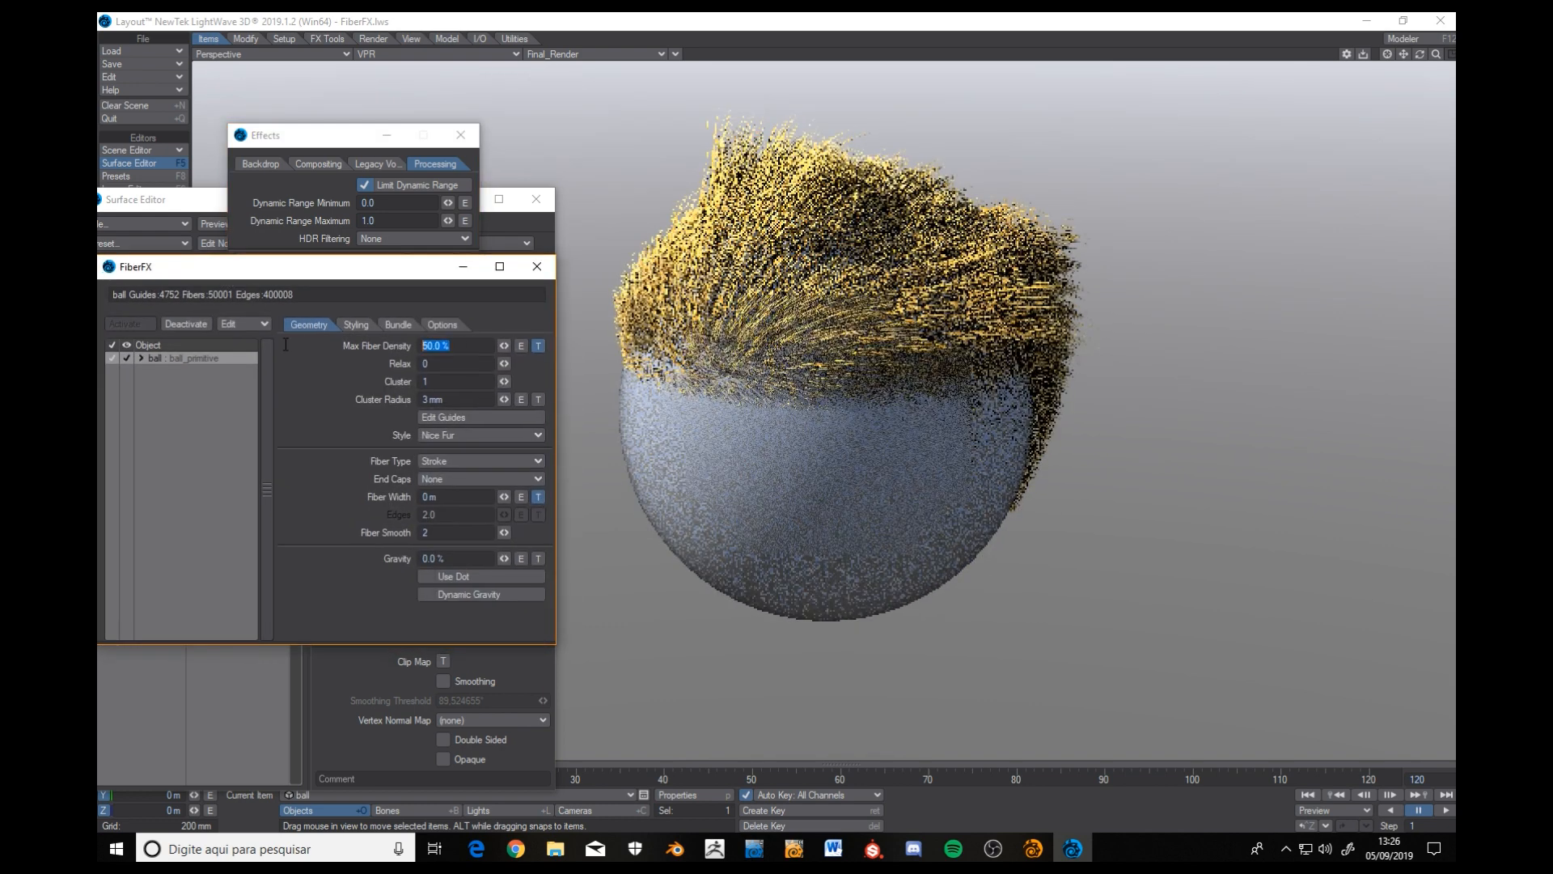
pyautogui.write('0.1')
pyautogui.press('Tab')
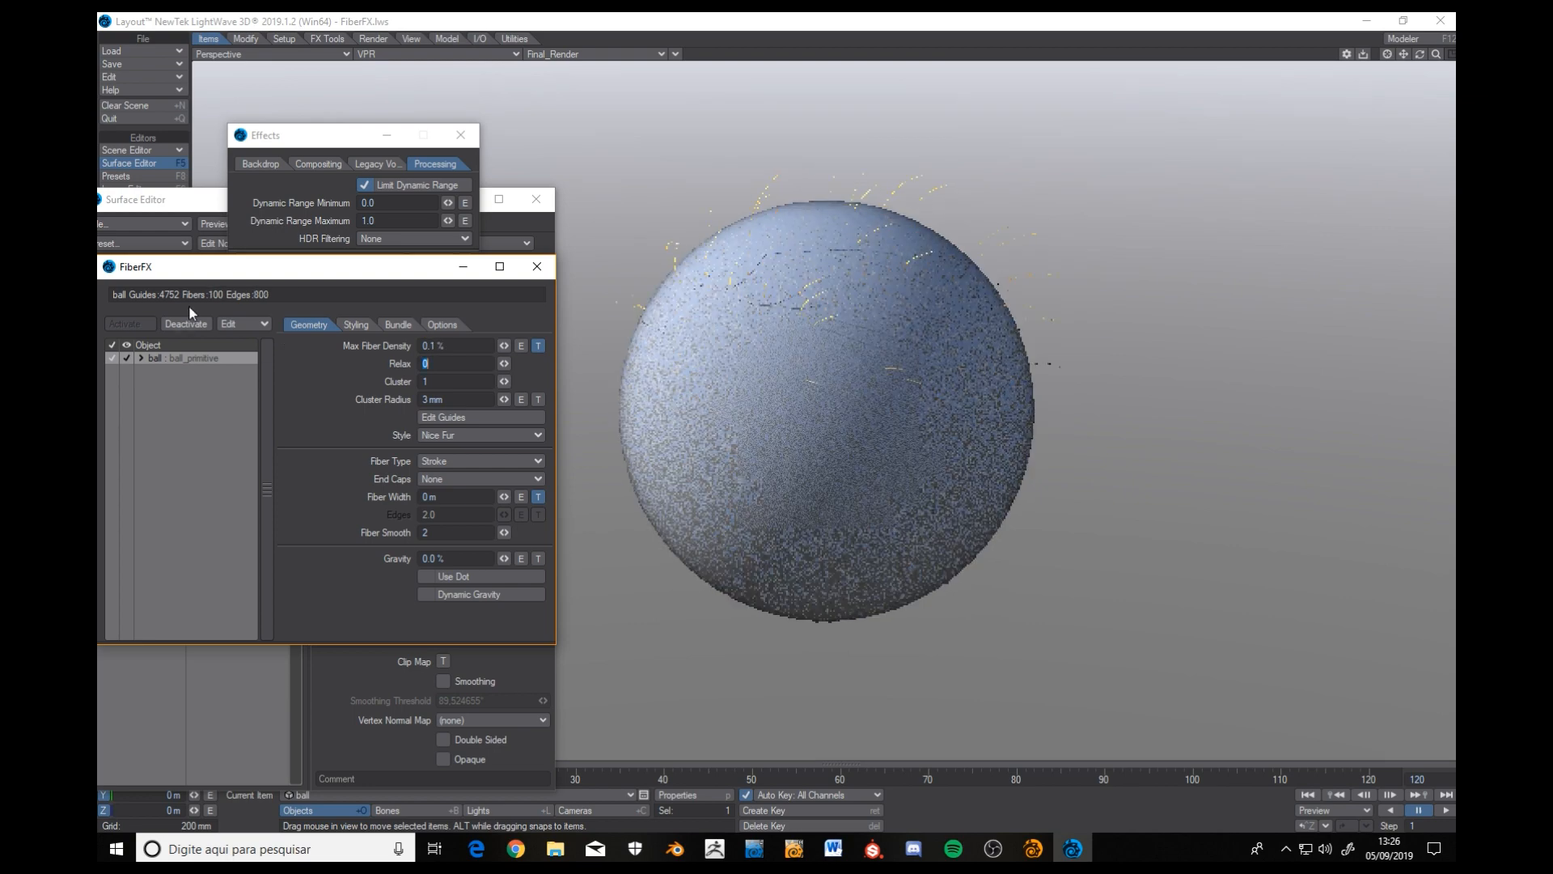
pyautogui.keyDown('ctrl'); pyautogui.keyDown('alt'); pyautogui.moveTo(568, 314); pyautogui.dragTo(672, 478); pyautogui.keyUp('alt'); pyautogui.keyUp('ctrl')
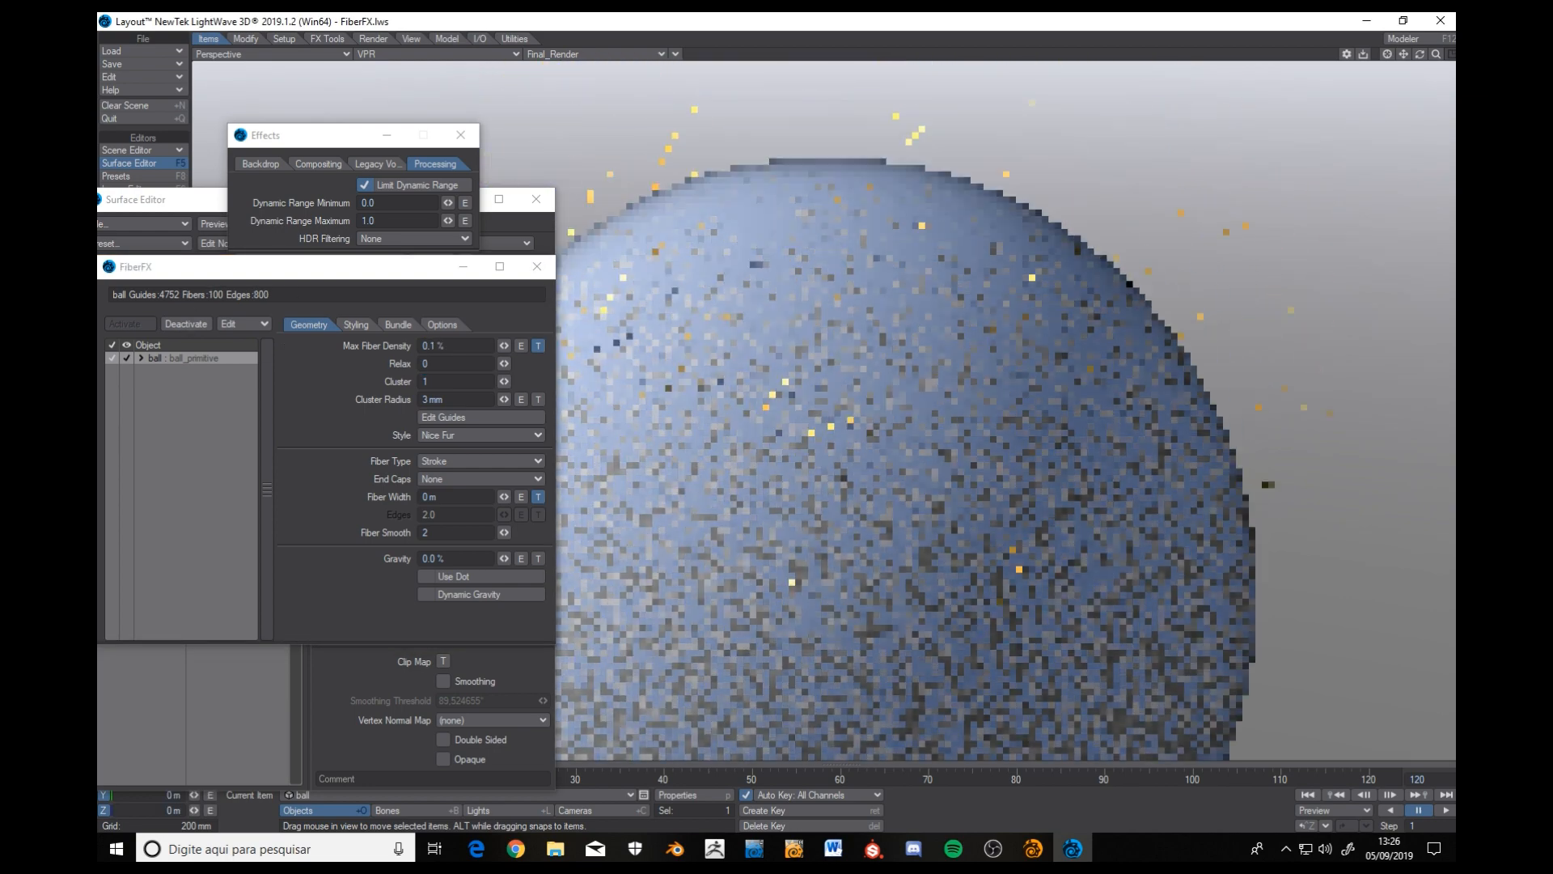
pyautogui.keyDown('alt'); pyautogui.keyDown('shift'); pyautogui.moveTo(1027, 192); pyautogui.dragTo(1087, 357); pyautogui.keyUp('shift'); pyautogui.keyUp('alt')
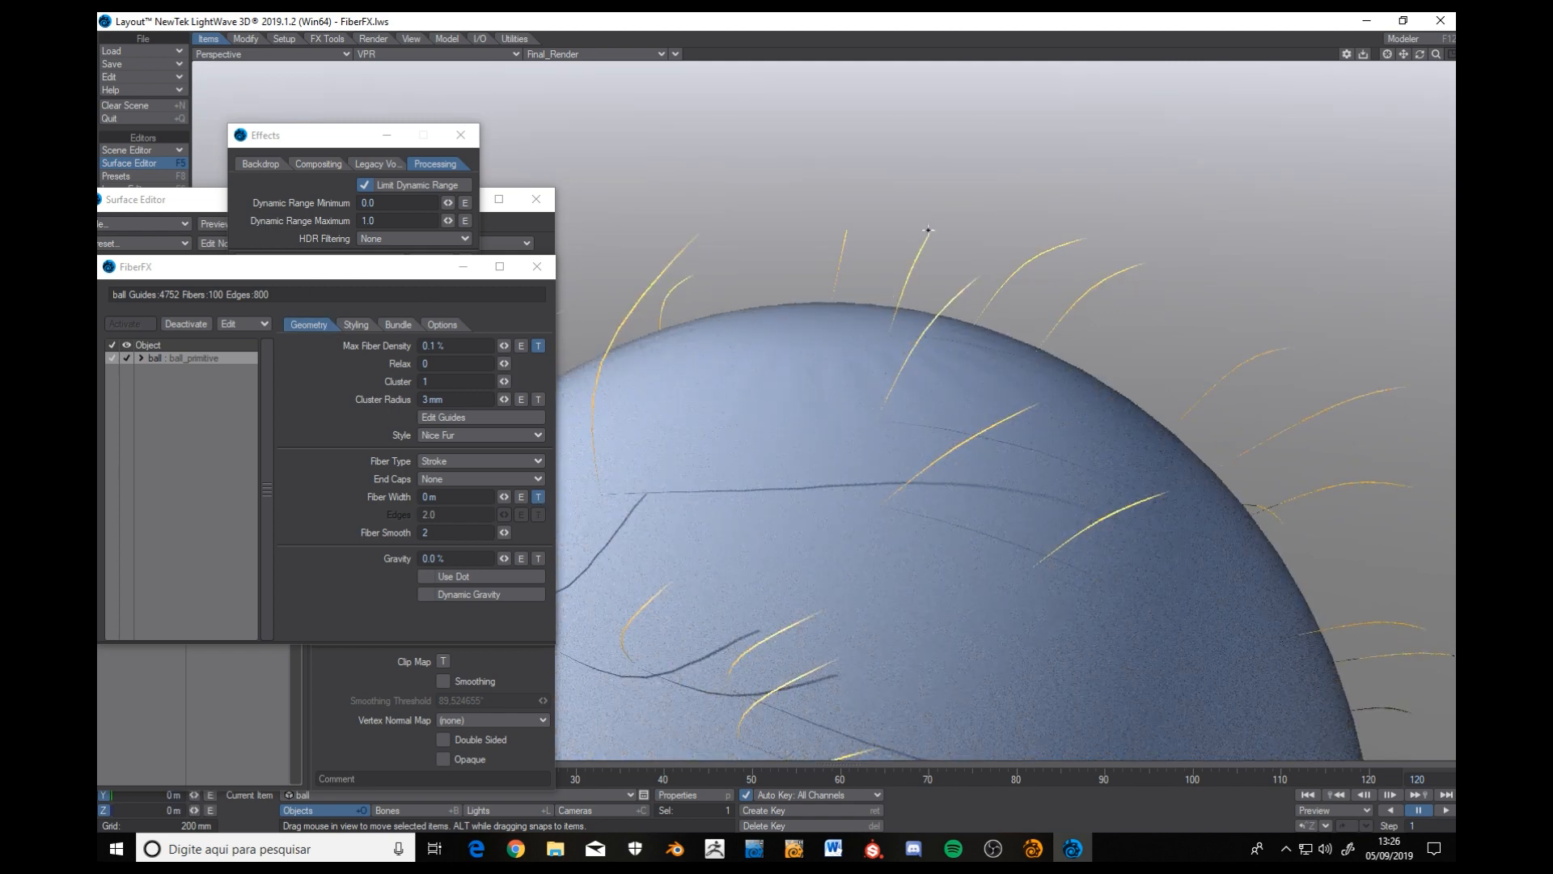
pyautogui.keyDown('ctrl'); pyautogui.keyDown('alt'); pyautogui.moveTo(1011, 241); pyautogui.dragTo(1009, 192); pyautogui.keyUp('alt'); pyautogui.keyUp('ctrl')
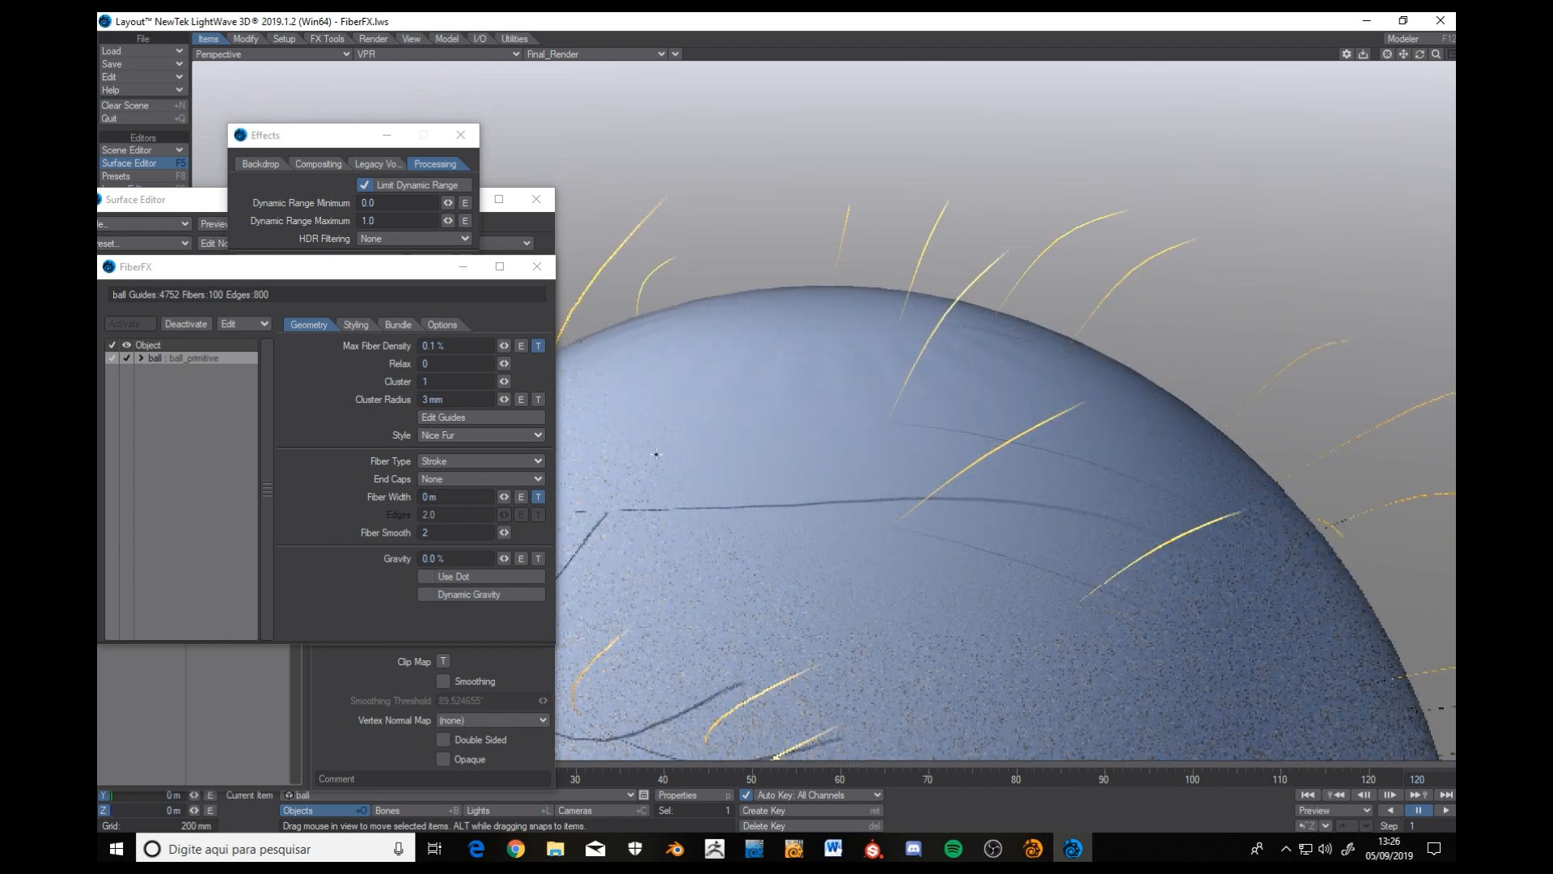
# Try Tip Transparency values of 60% and 100% on the fiber surface's Hair material.
pyautogui.moveTo(255, 273); pyautogui.dragTo(317, 630)
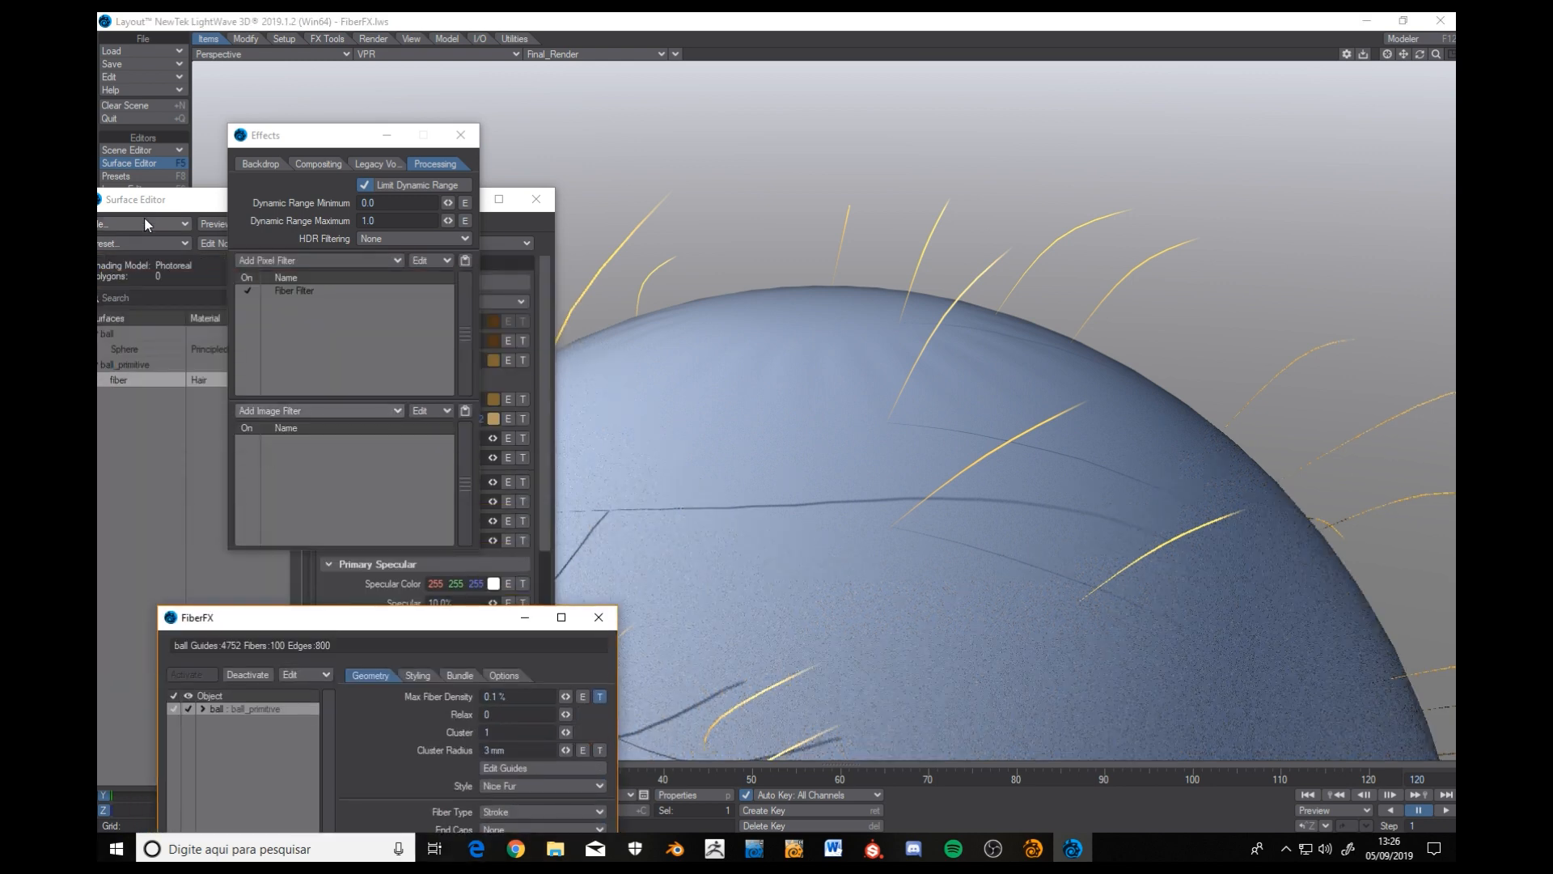
pyautogui.click(144, 217)
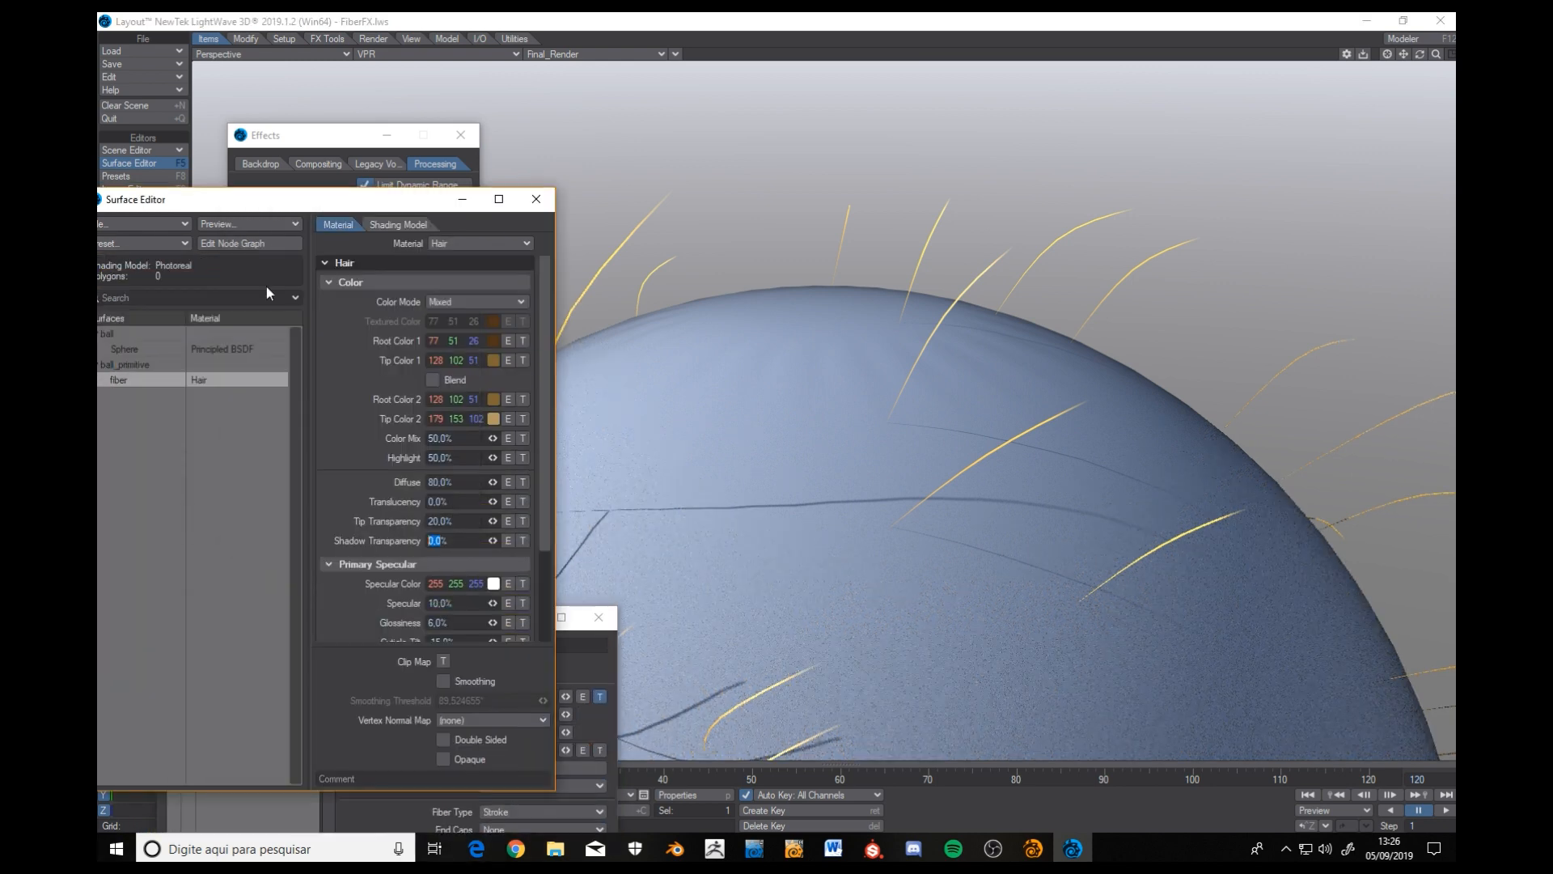
pyautogui.doubleClick(446, 521)
pyautogui.write('60')
pyautogui.press('Tab')
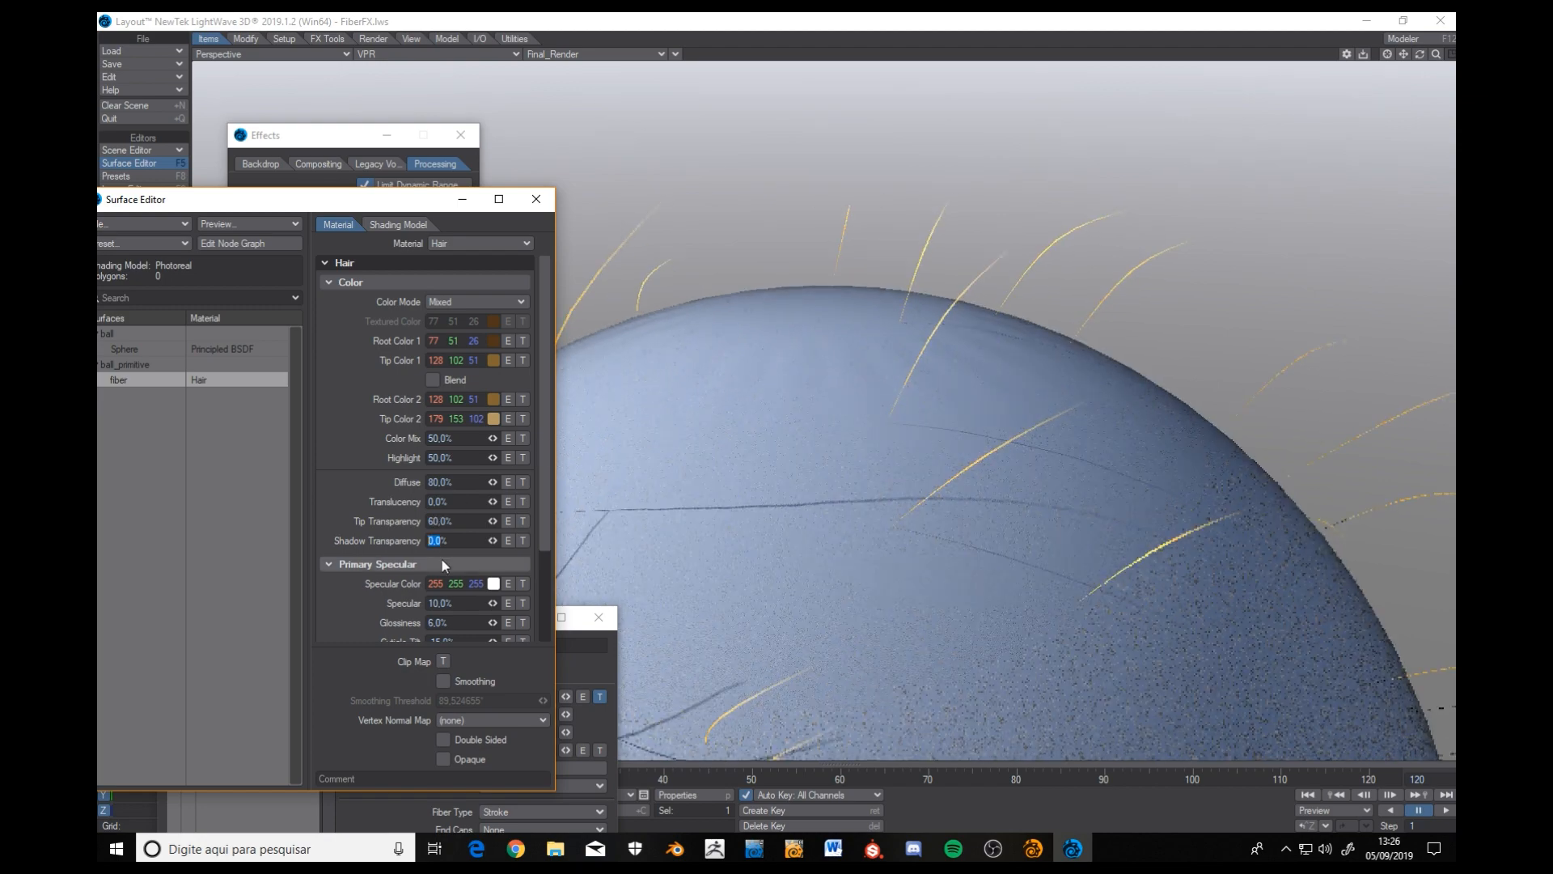
pyautogui.doubleClick(466, 524)
pyautogui.write('100')
pyautogui.press('Tab')
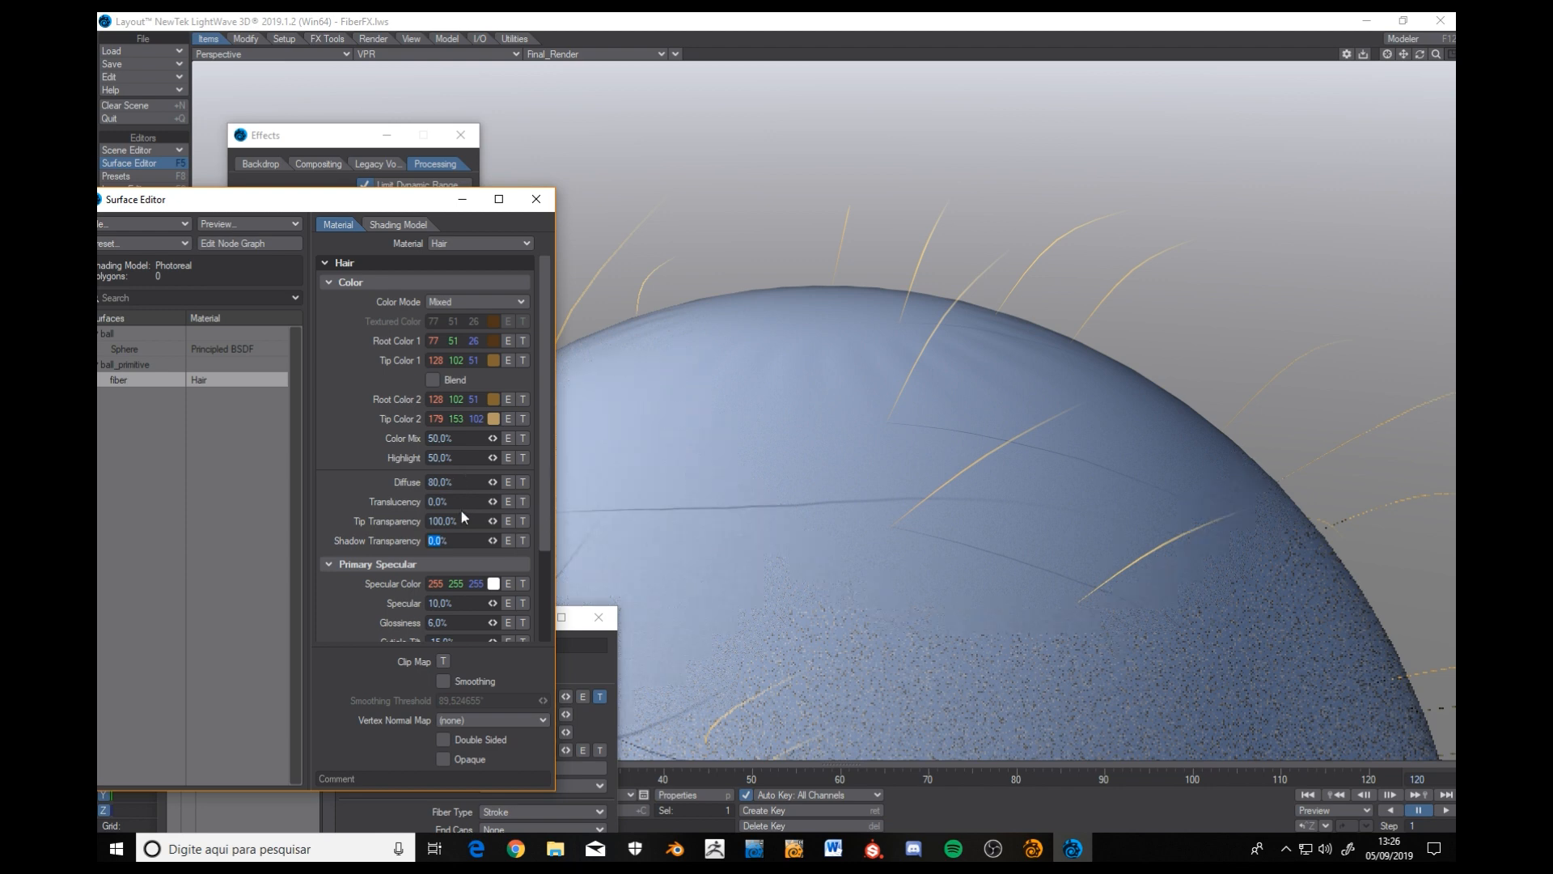
# Set the Hair material's Tip Transparency back to 20%.
pyautogui.moveTo(467, 521); pyautogui.dragTo(391, 492)
pyautogui.write('20')
pyautogui.press('Tab')
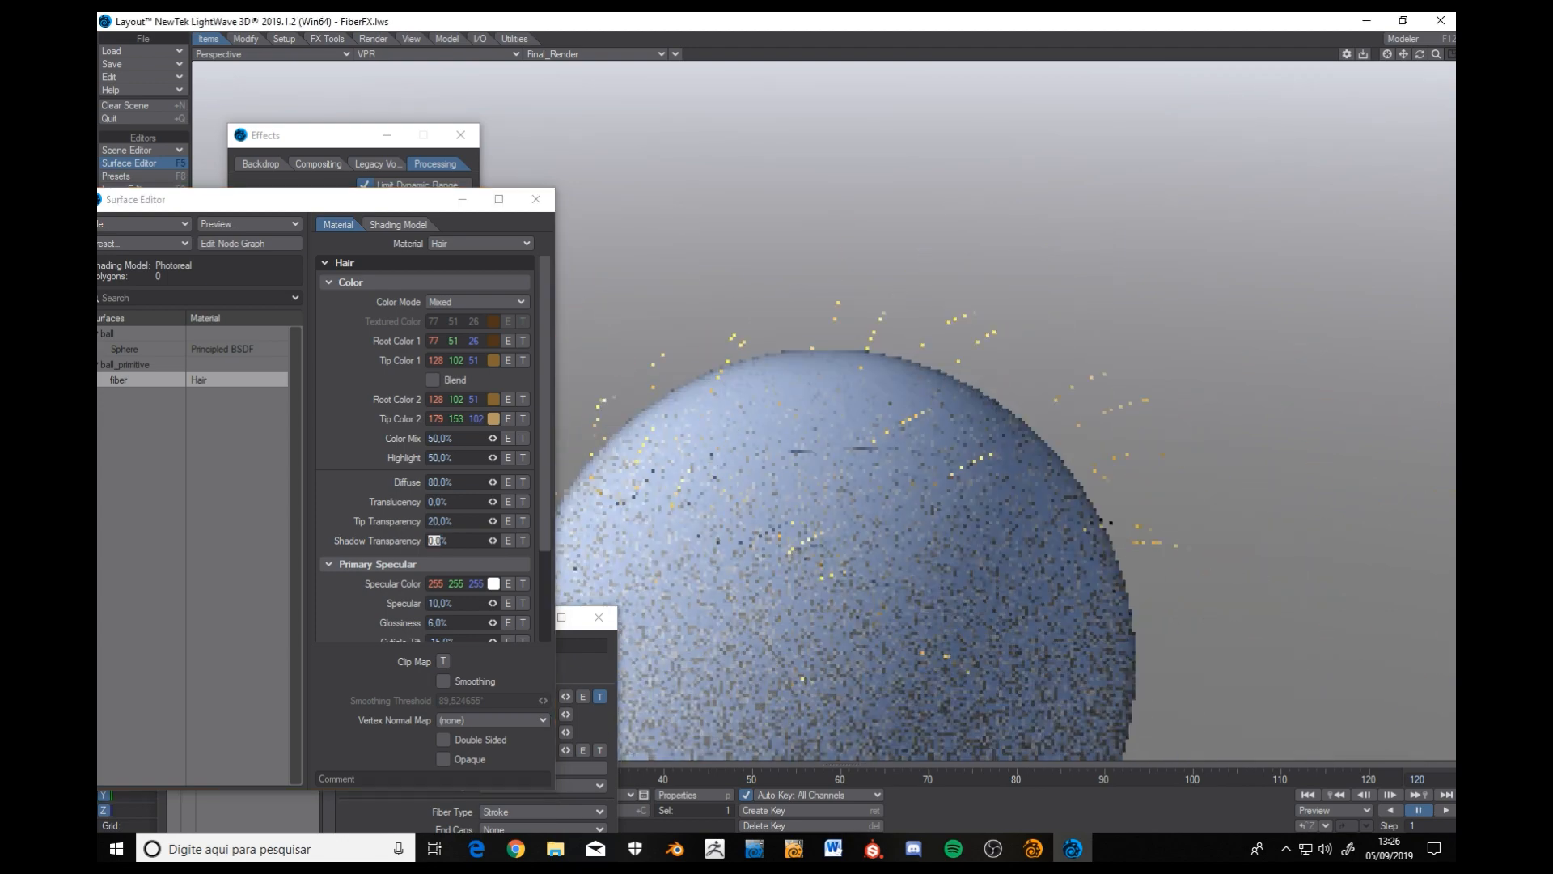
# Set the ball's Max Fiber Density to 75%, check the full fur from another angle, and close the FiberFX settings.
pyautogui.click(608, 663)
pyautogui.click(520, 697)
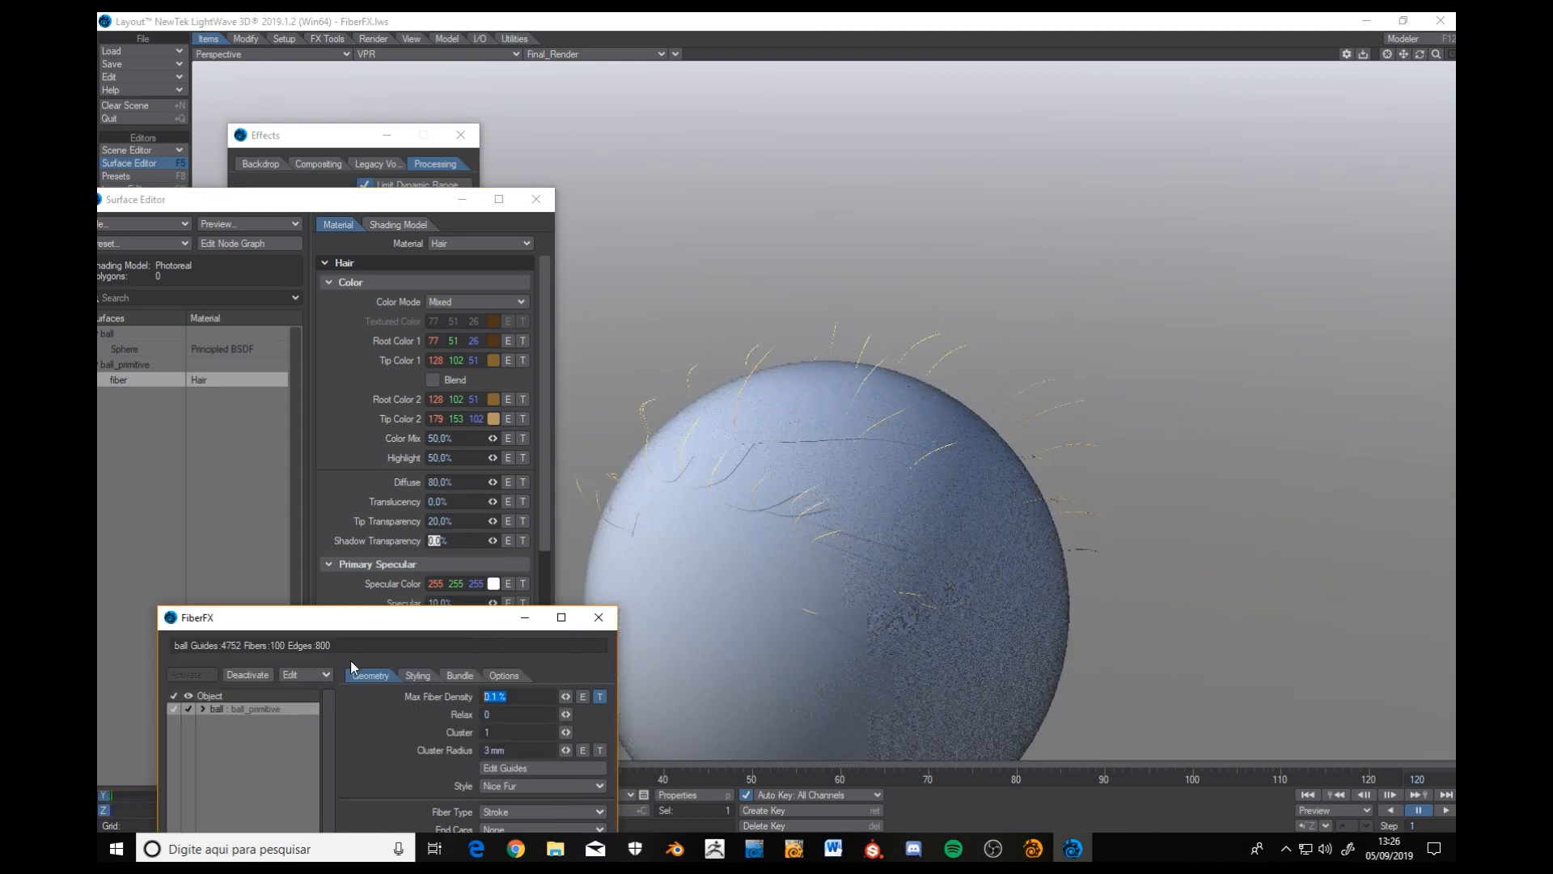
pyautogui.write('75')
pyautogui.press('Tab')
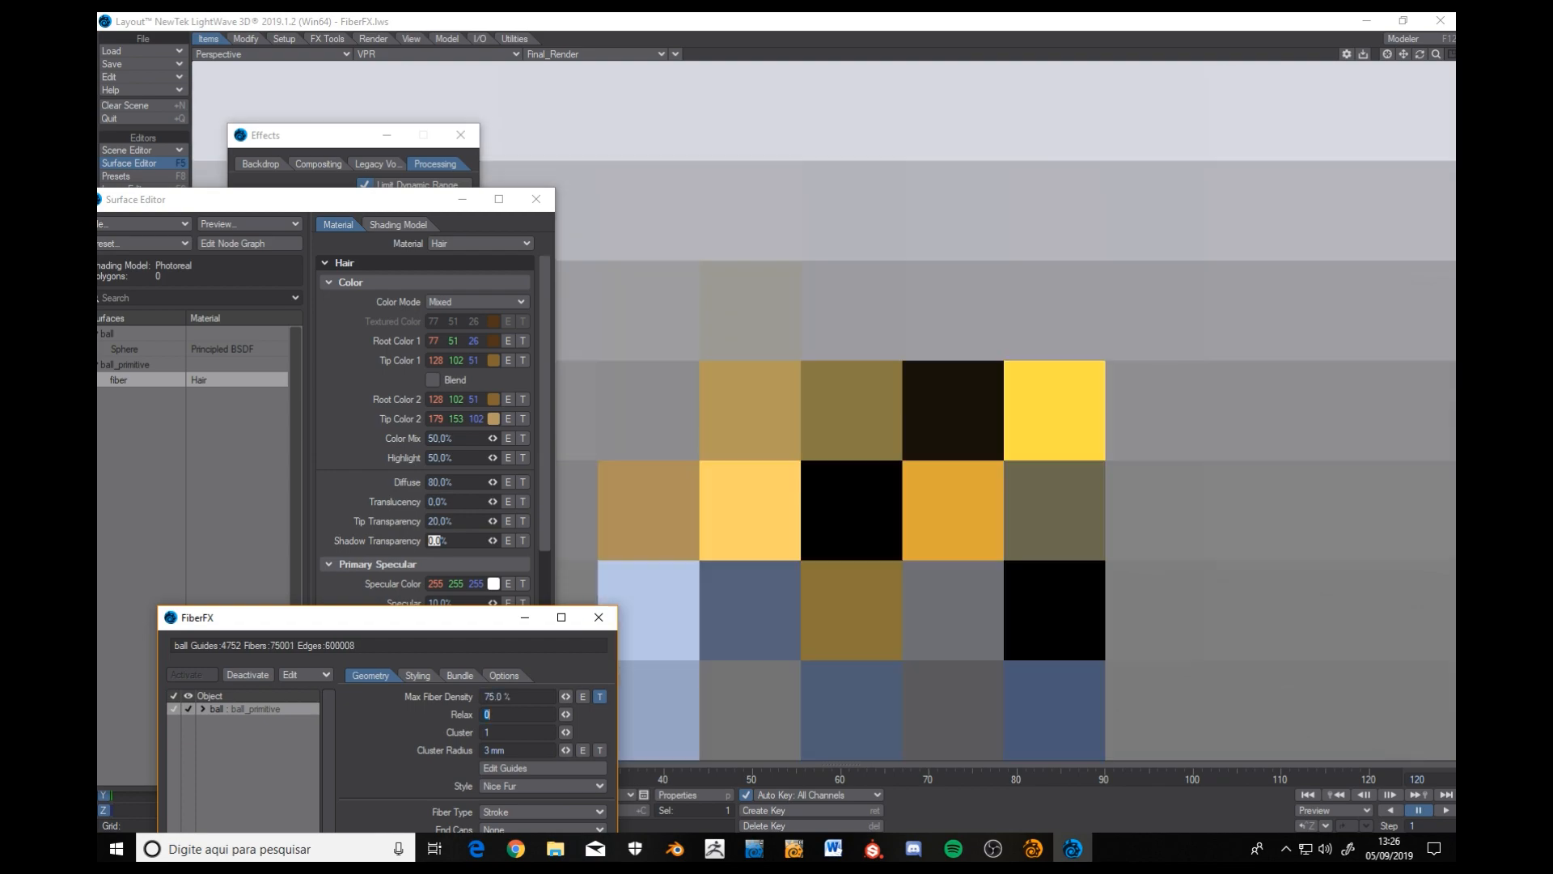
pyautogui.click(890, 554)
pyautogui.scroll(-3, 886, 562)
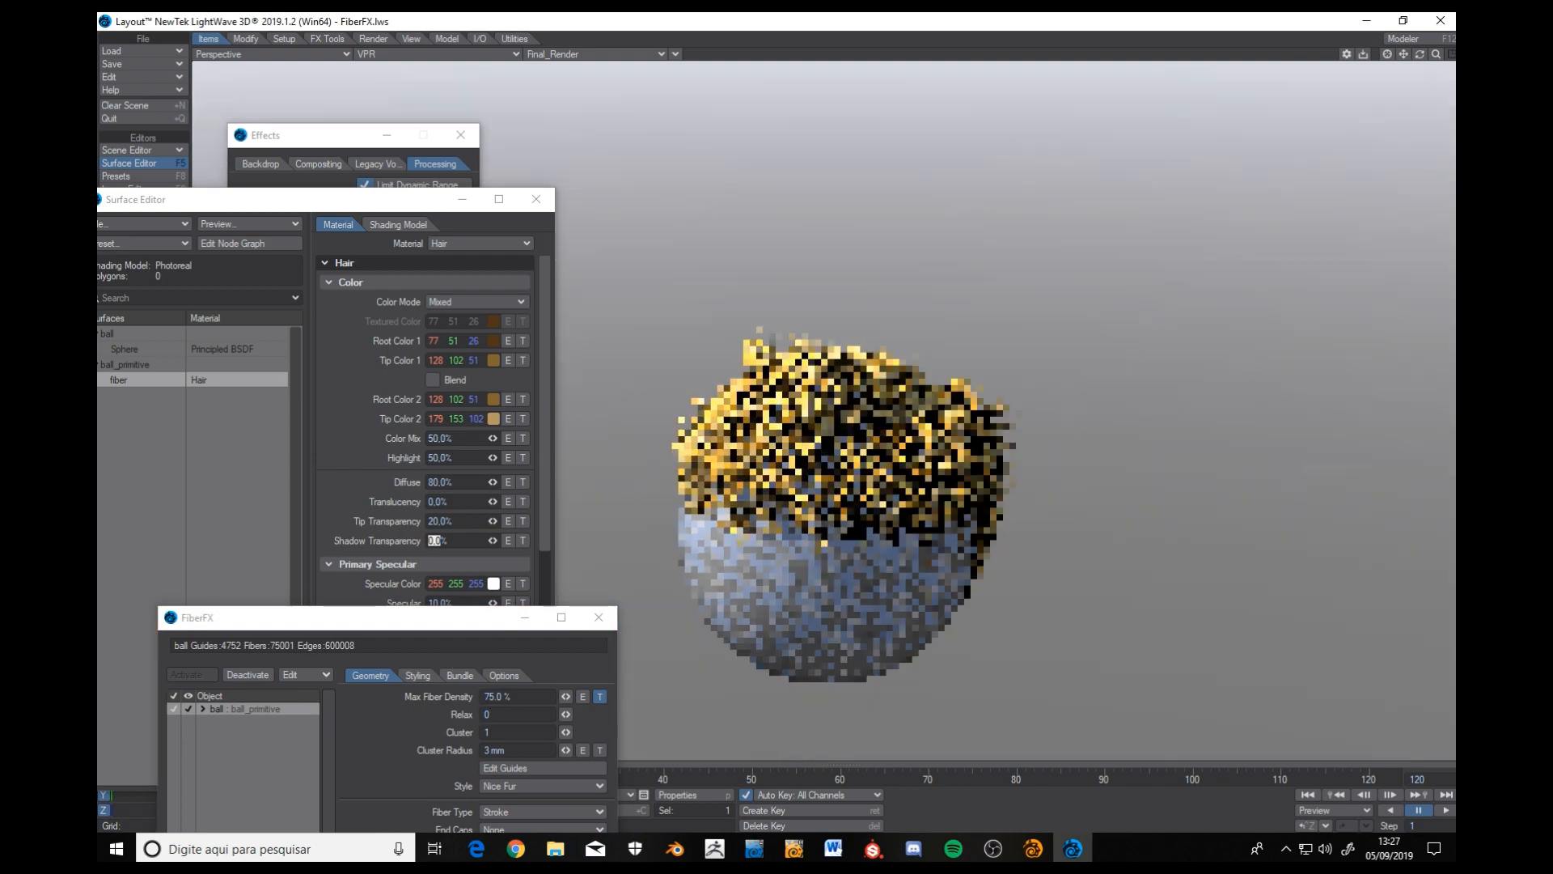
pyautogui.keyDown('alt'); pyautogui.moveTo(744, 573); pyautogui.dragTo(784, 623); pyautogui.keyUp('alt')
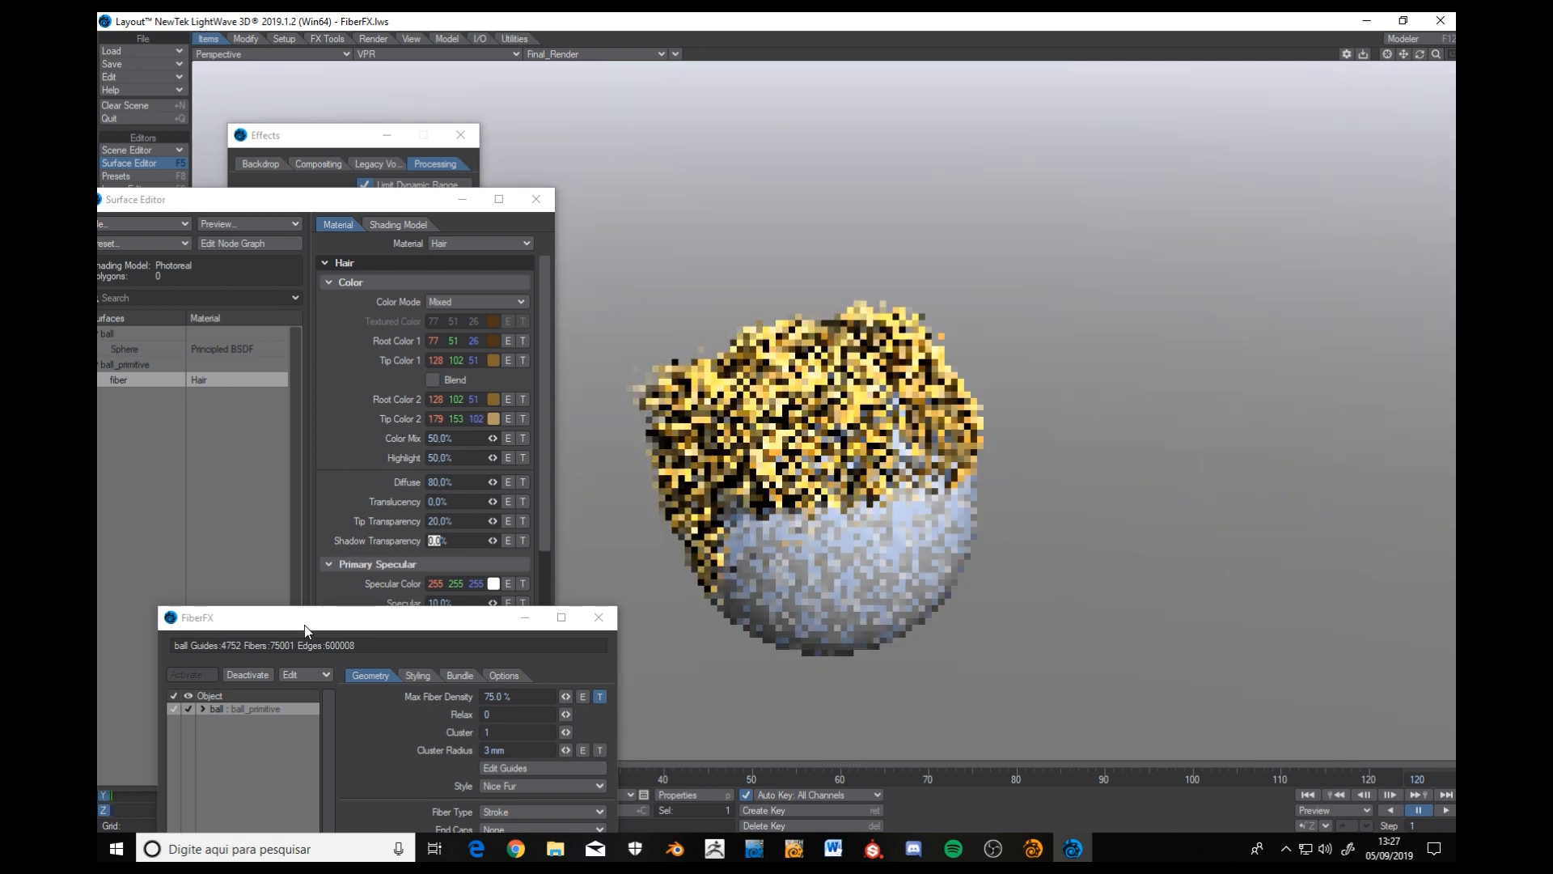
pyautogui.moveTo(303, 626); pyautogui.dragTo(260, 612)
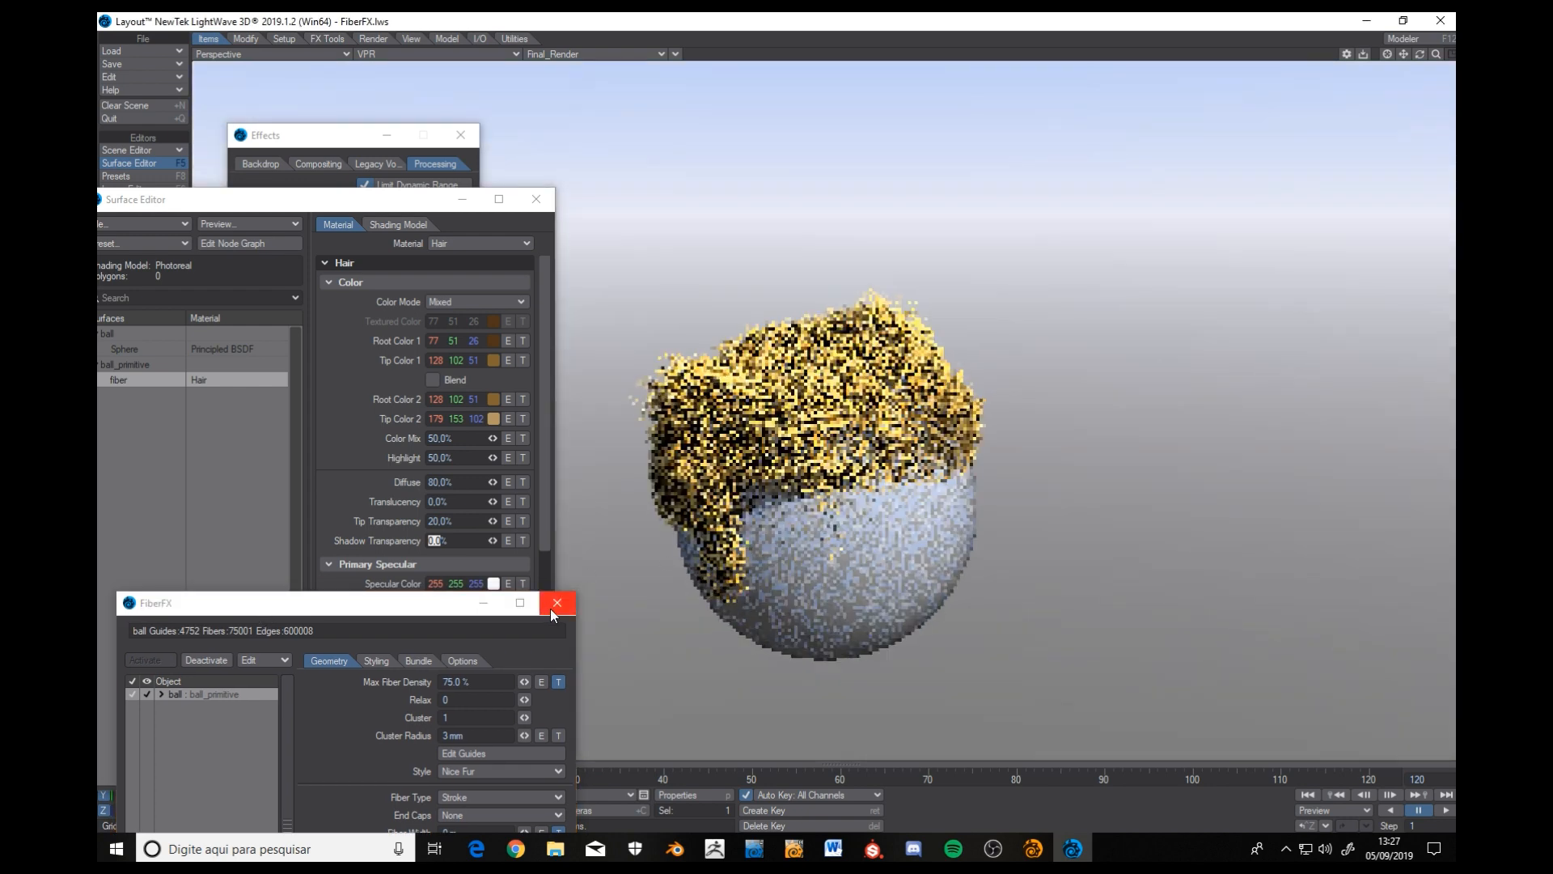
pyautogui.click(552, 604)
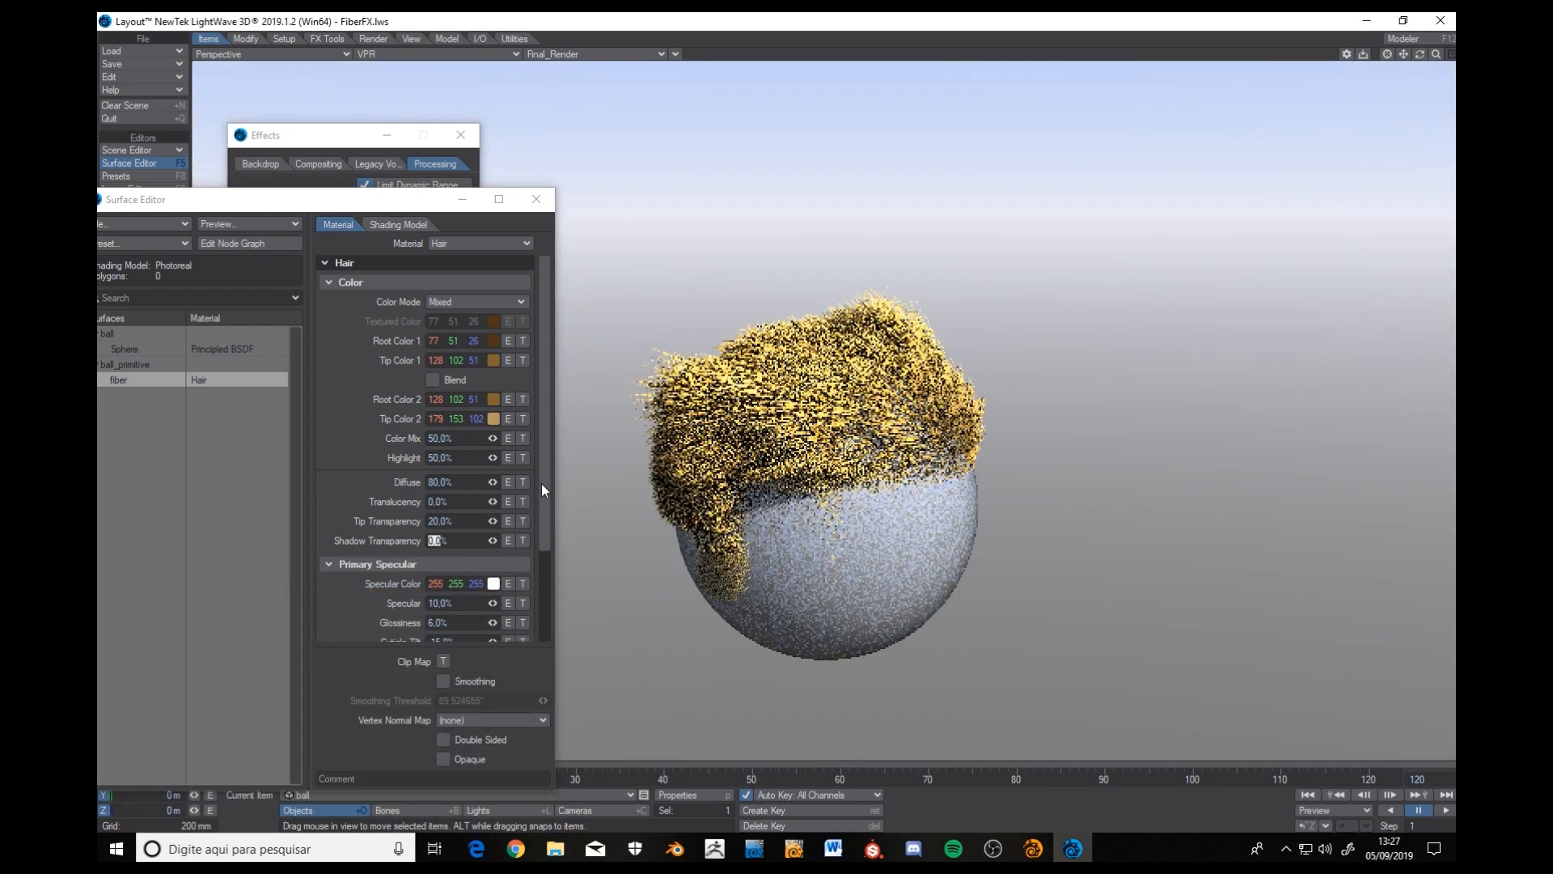
# Try a Shadow Transparency of 50% on the fiber surface's Hair material.
pyautogui.scroll(-3, 546, 518)
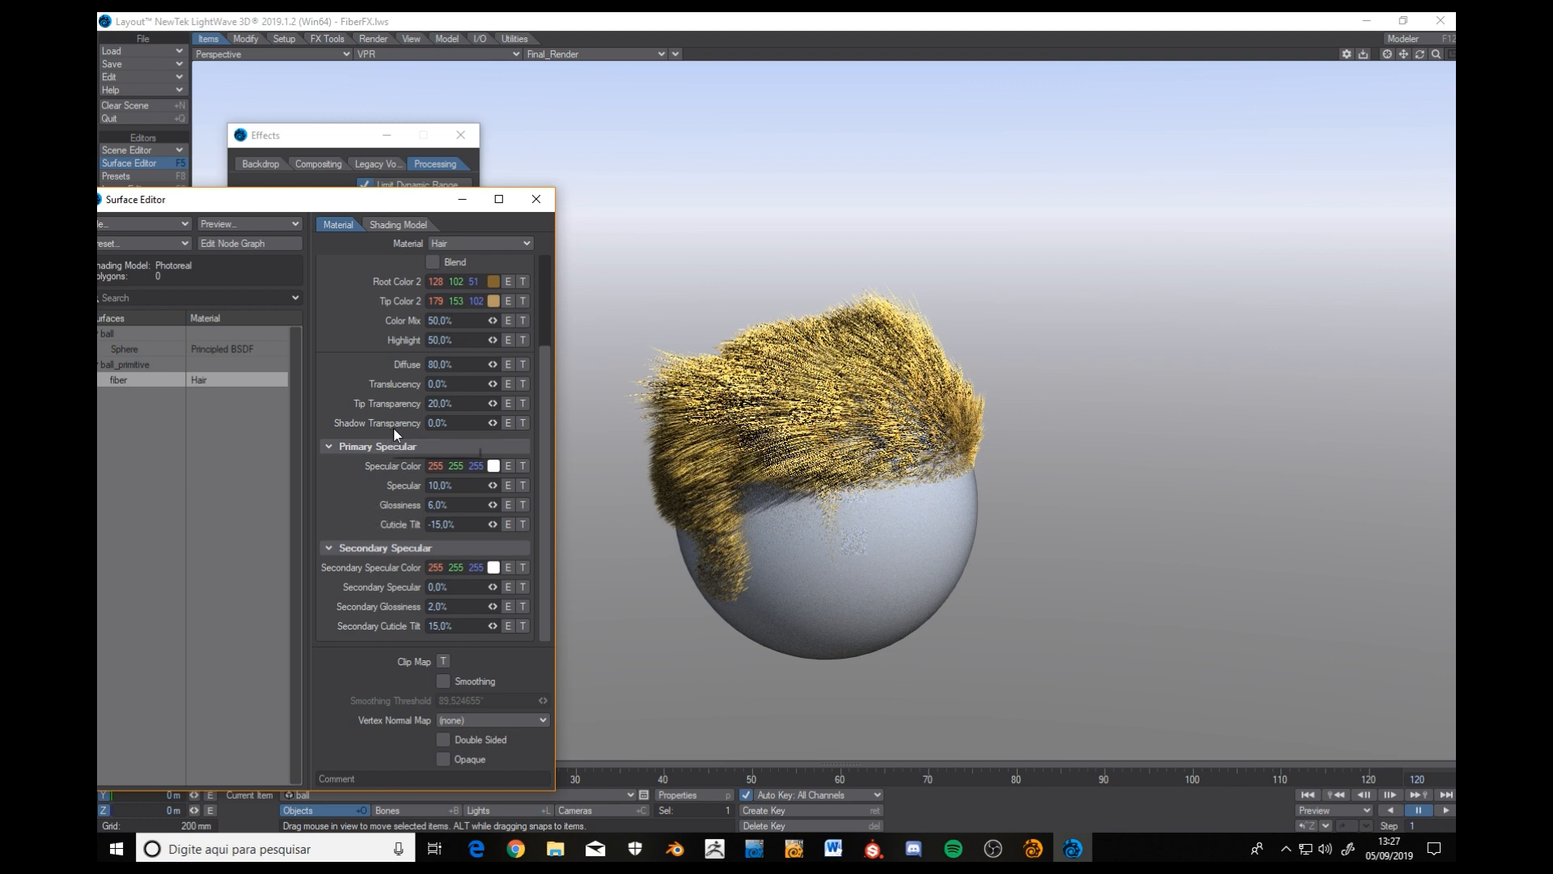
pyautogui.click(454, 423)
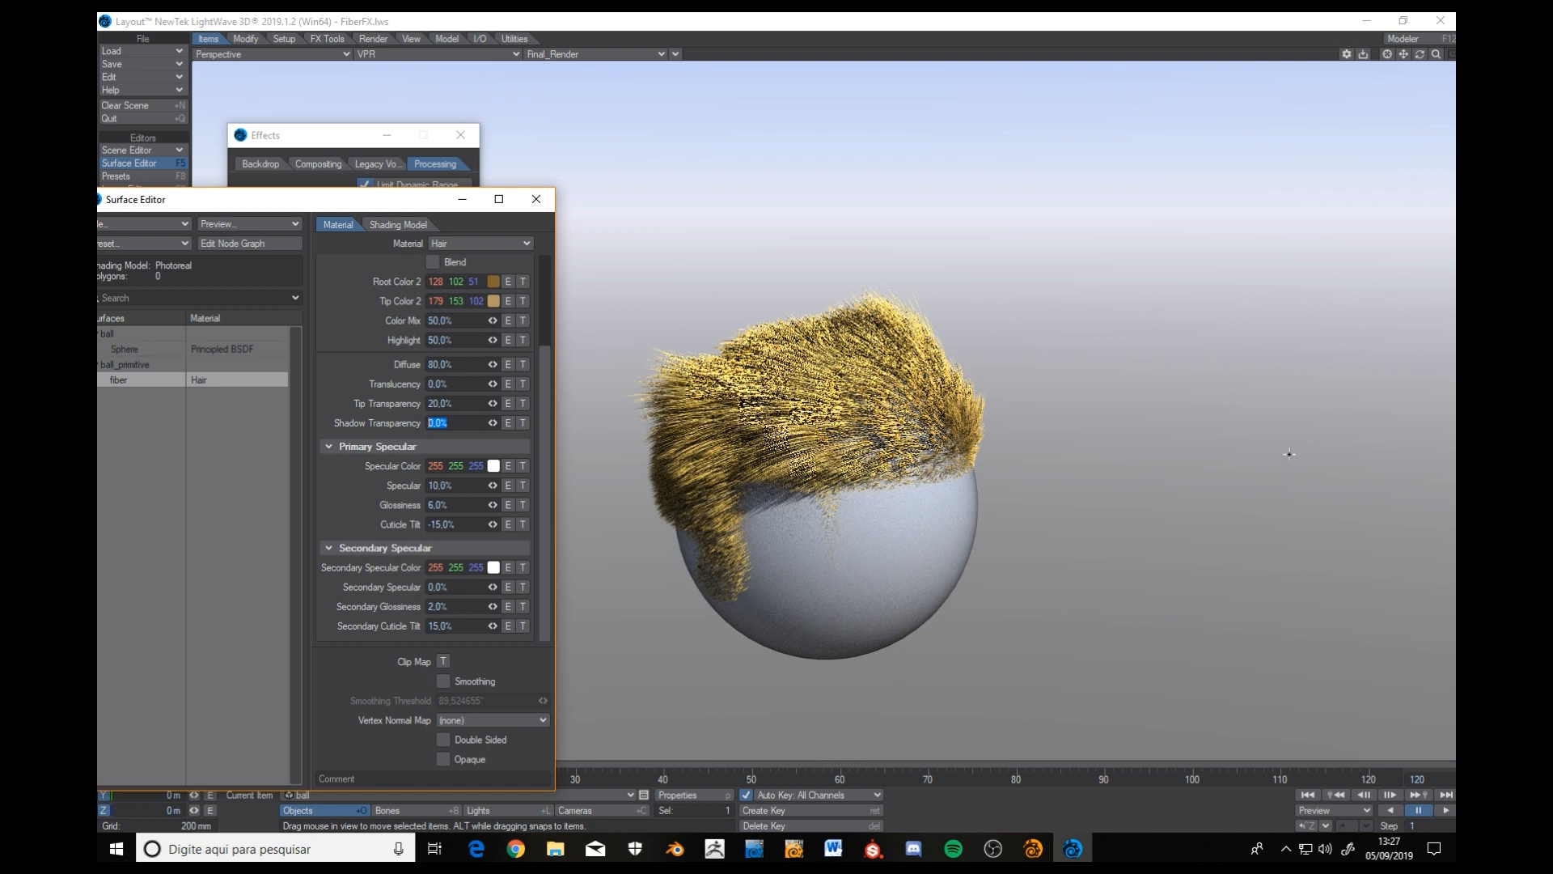
pyautogui.write('50')
pyautogui.press('Tab')
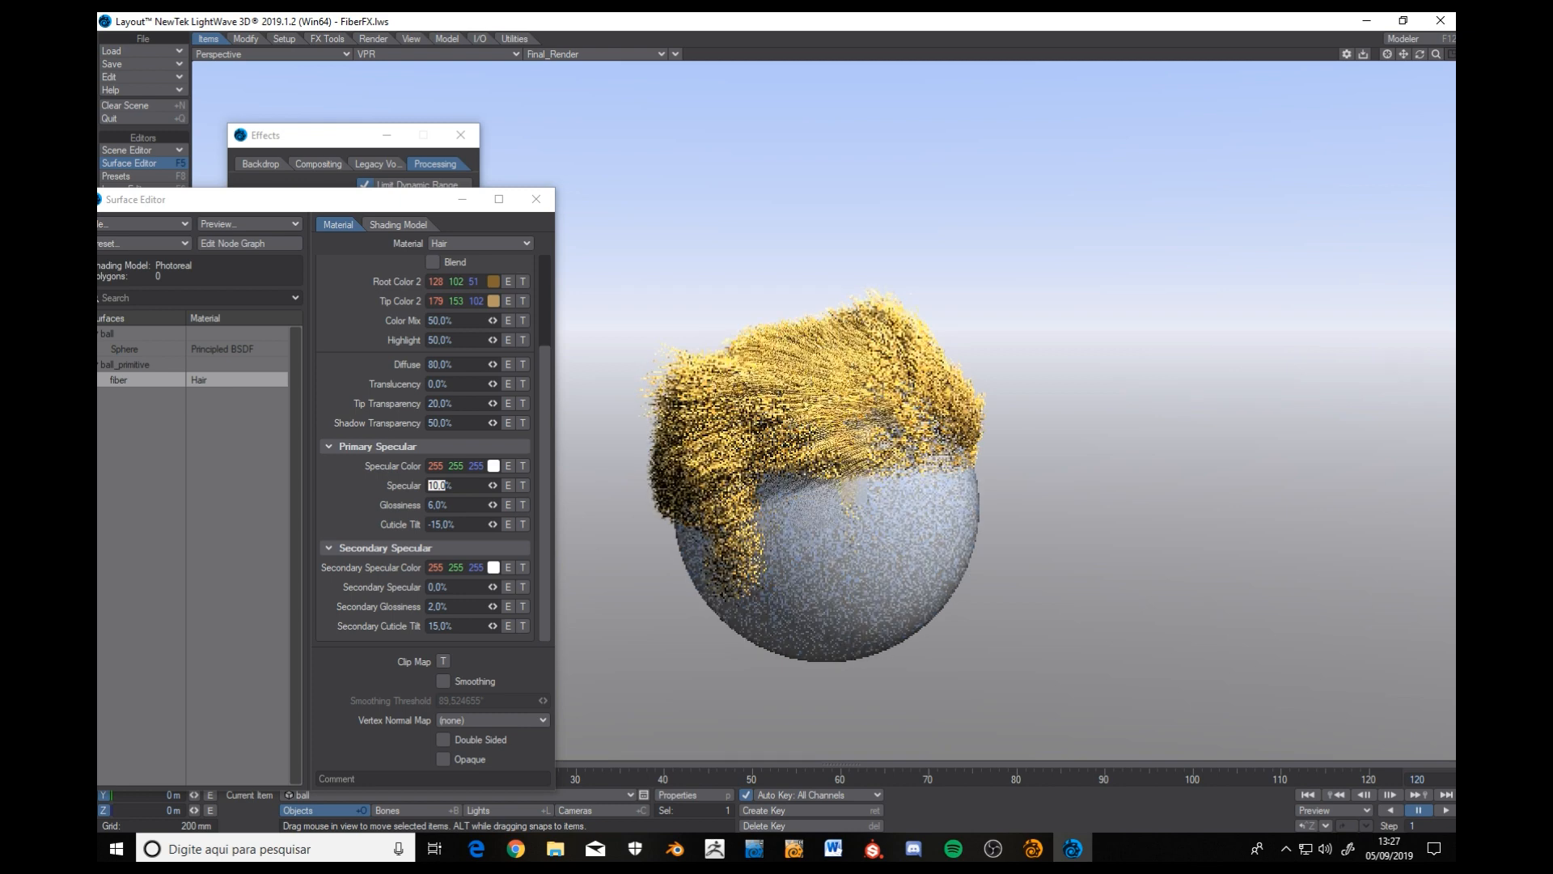
# Set the Hair material's Shadow Transparency to 75%.
pyautogui.click(476, 422)
pyautogui.write('75')
pyautogui.press('Tab')
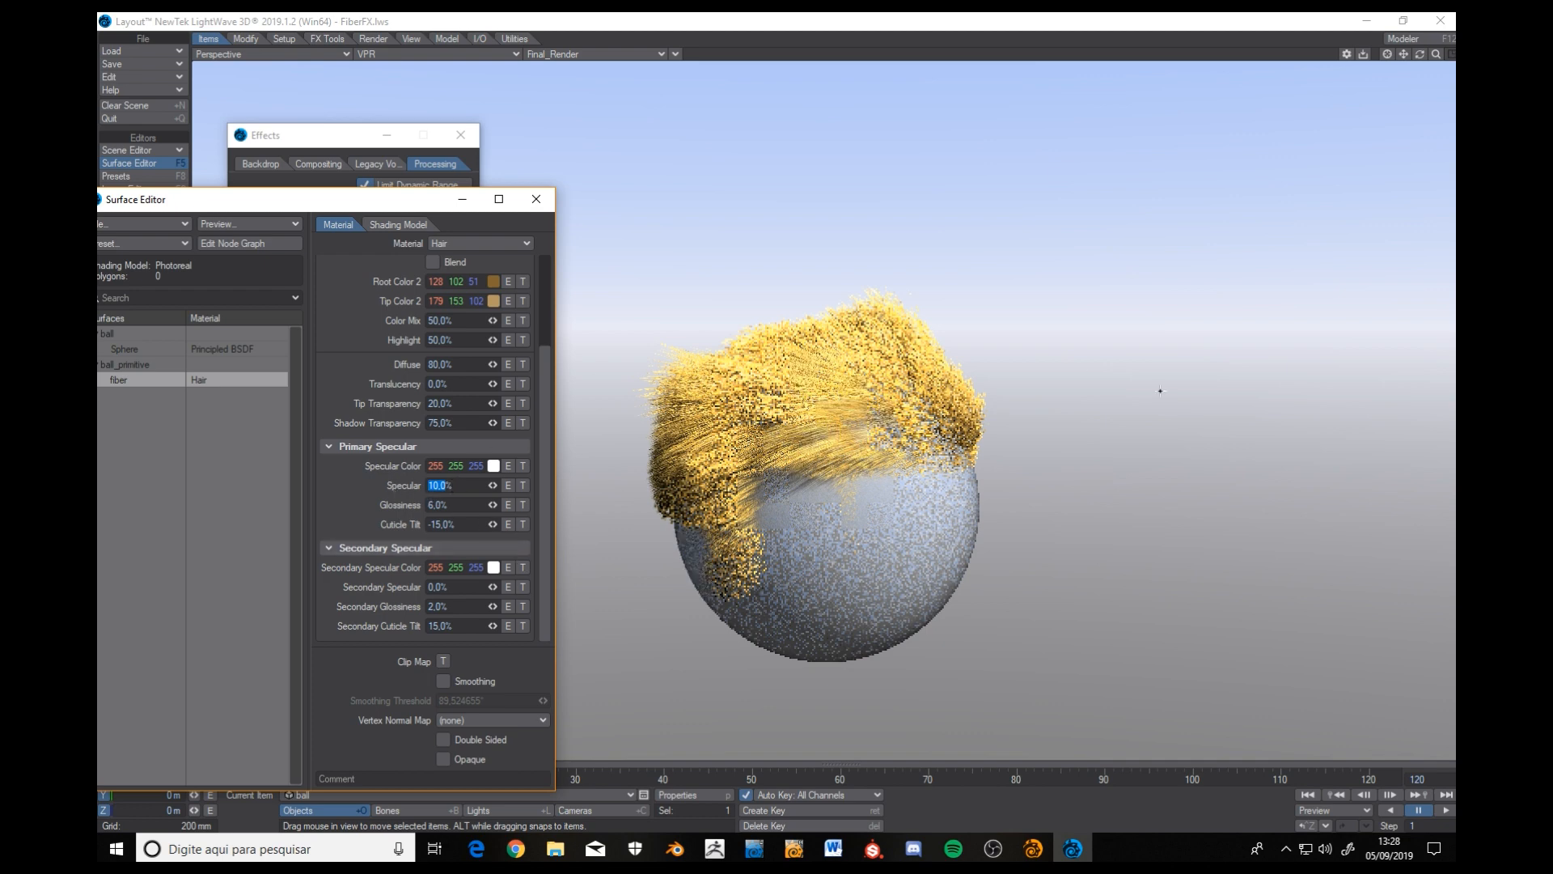
# Set the Hair material's primary Specular to 25%, inspect the fur, and close the Surface Editor and Effects windows.
pyautogui.write('25')
pyautogui.press('Tab')
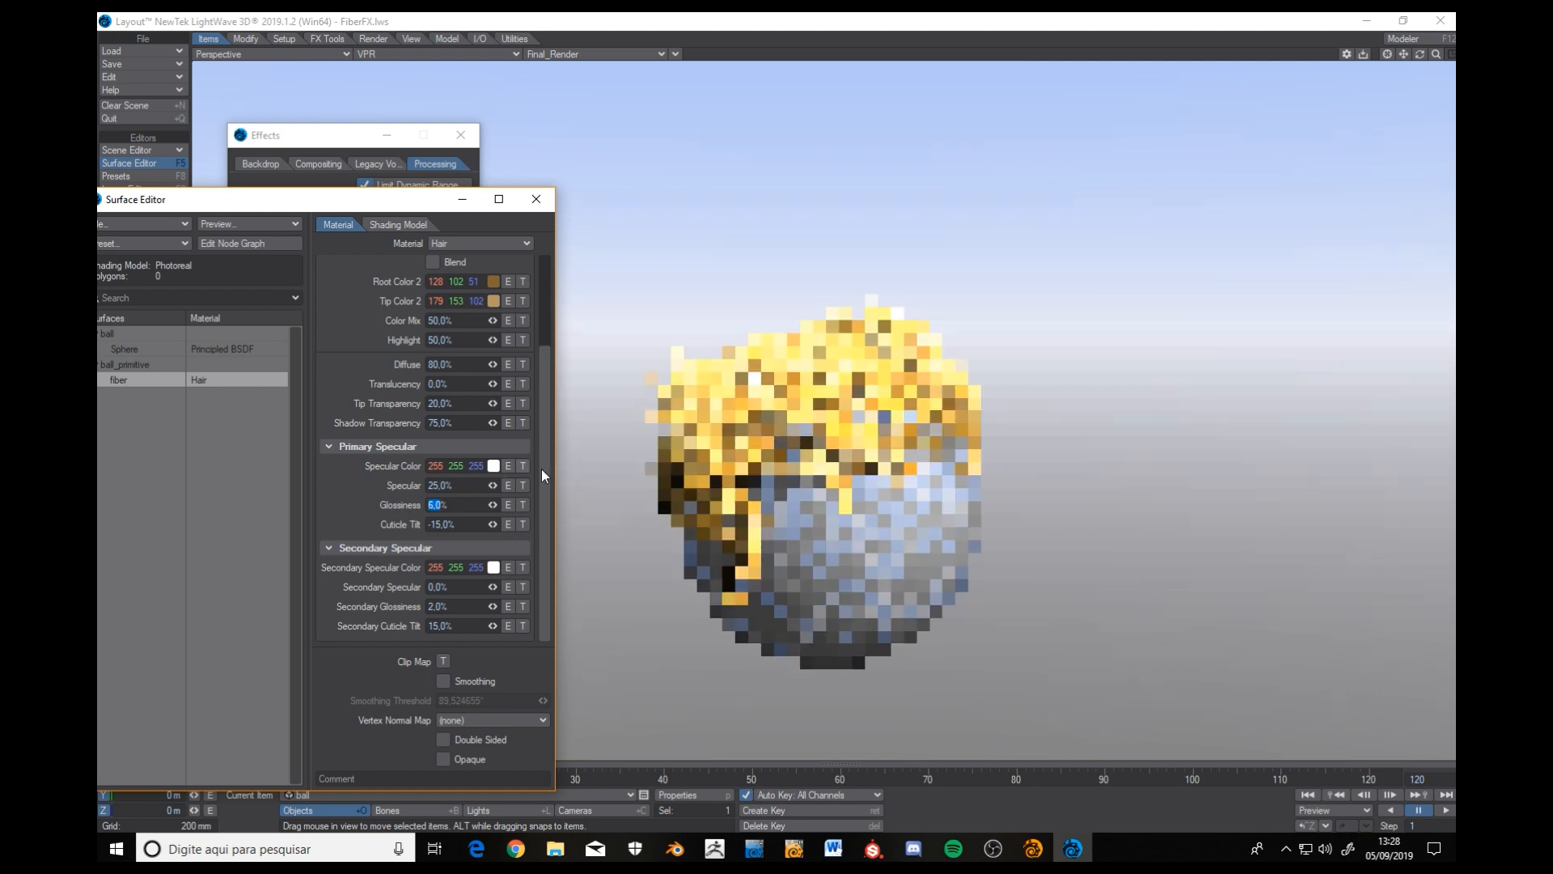
pyautogui.keyDown('alt'); pyautogui.moveTo(809, 477); pyautogui.dragTo(772, 506); pyautogui.keyUp('alt')
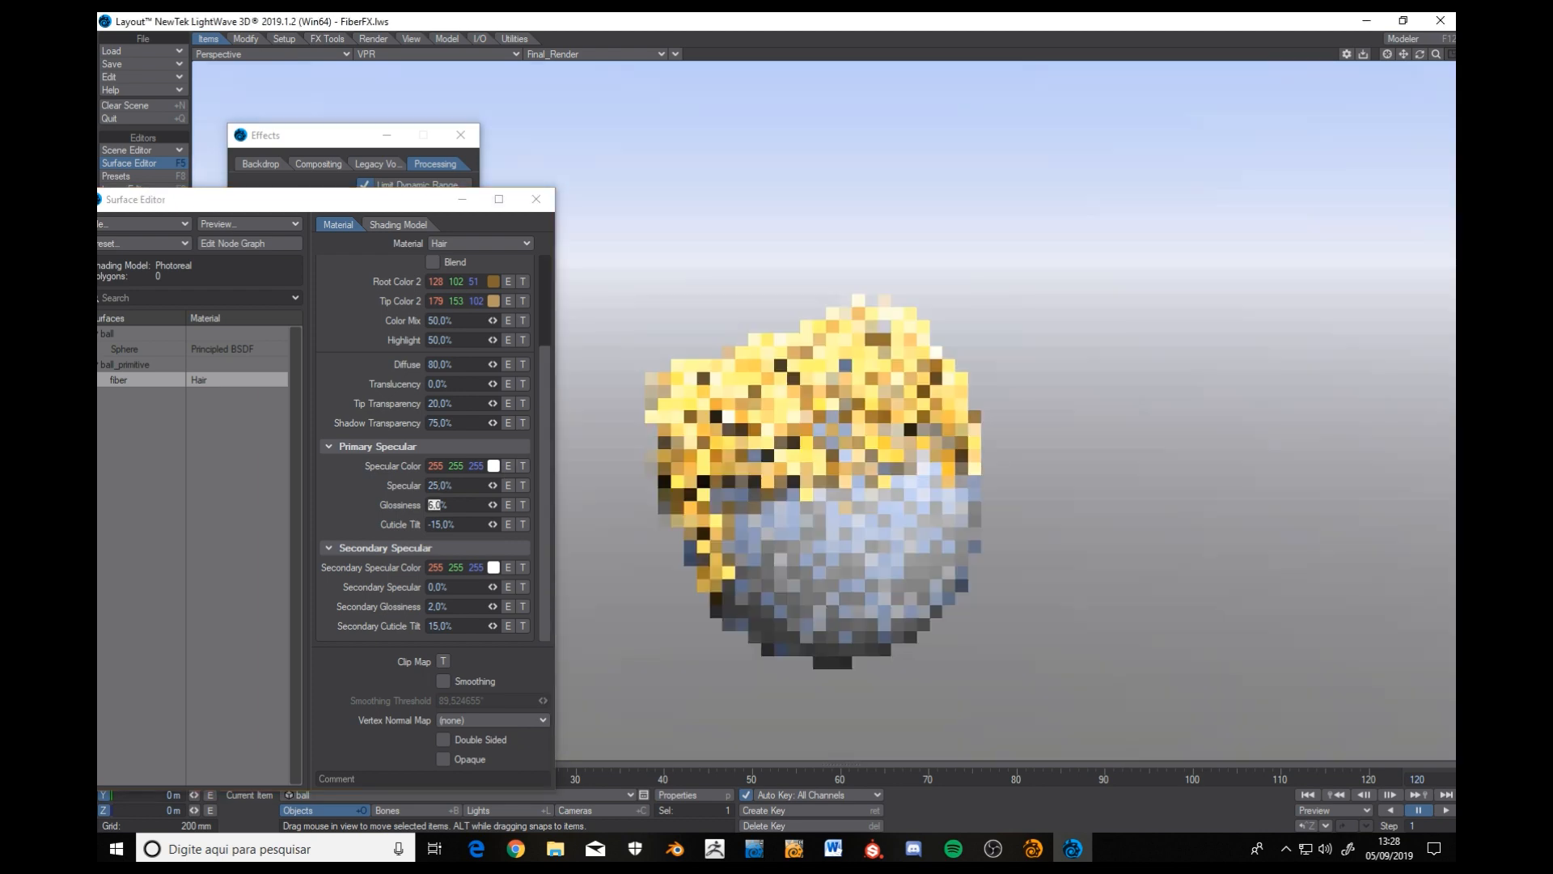
pyautogui.moveTo(362, 204); pyautogui.dragTo(392, 154)
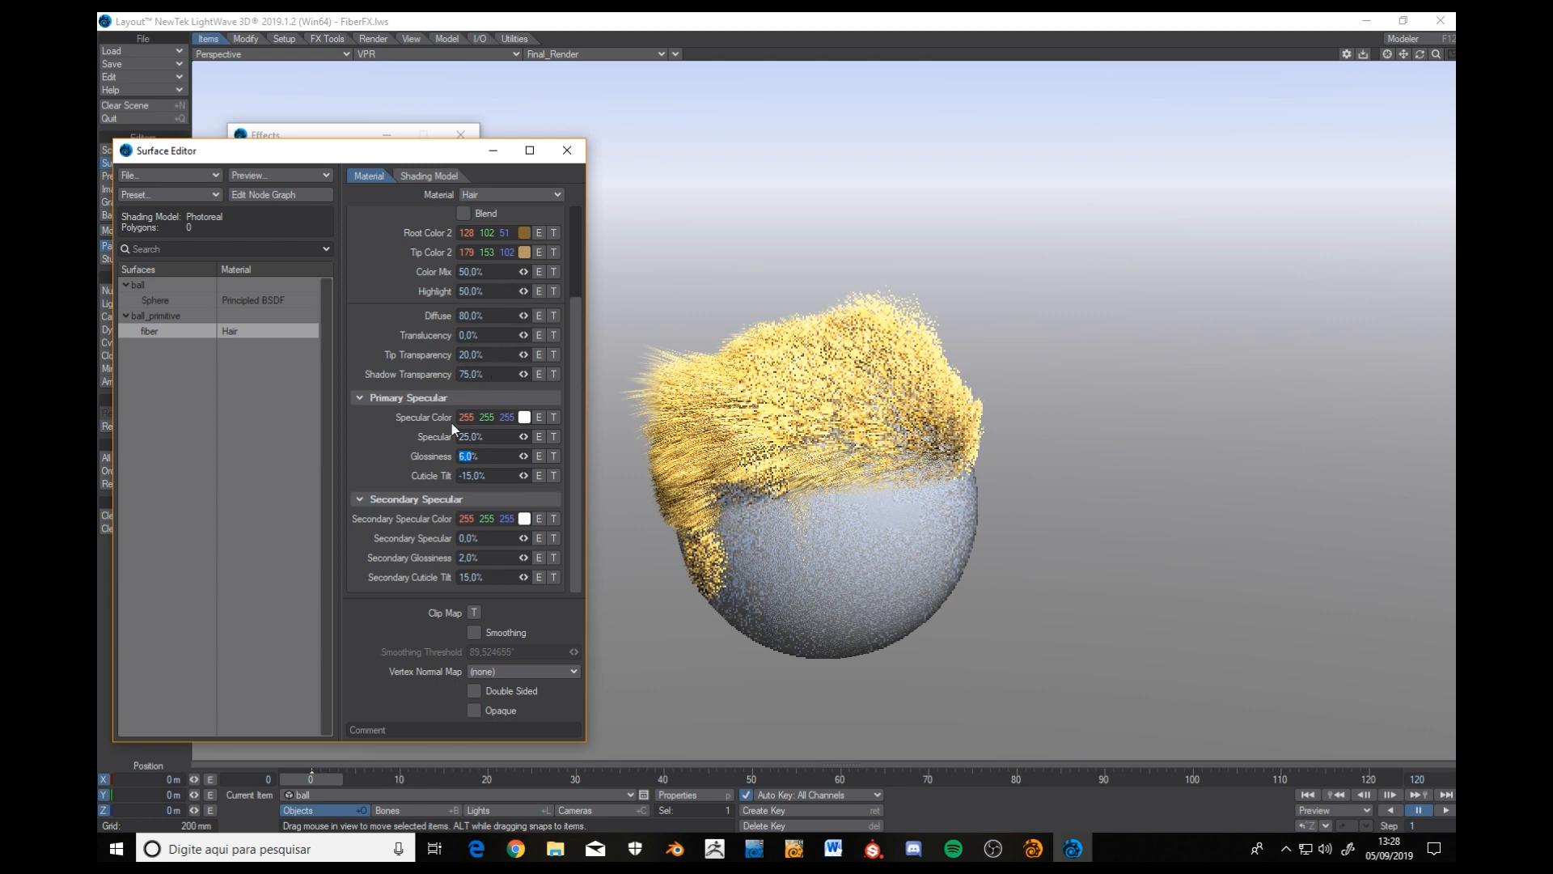
pyautogui.keyDown('alt'); pyautogui.moveTo(825, 469); pyautogui.dragTo(834, 493); pyautogui.keyUp('alt')
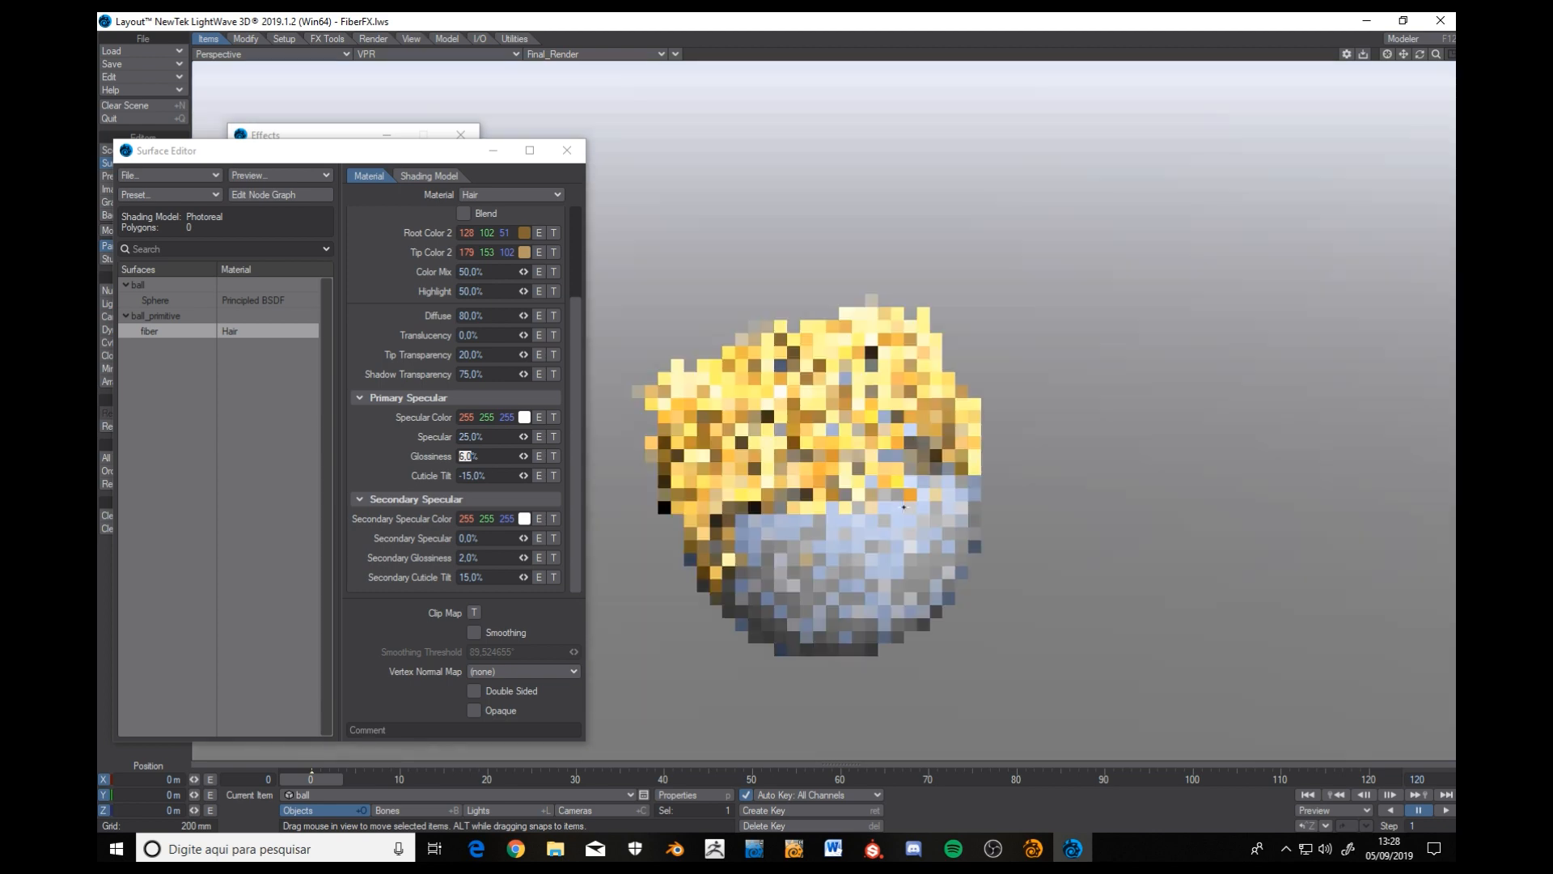
pyautogui.click(567, 150)
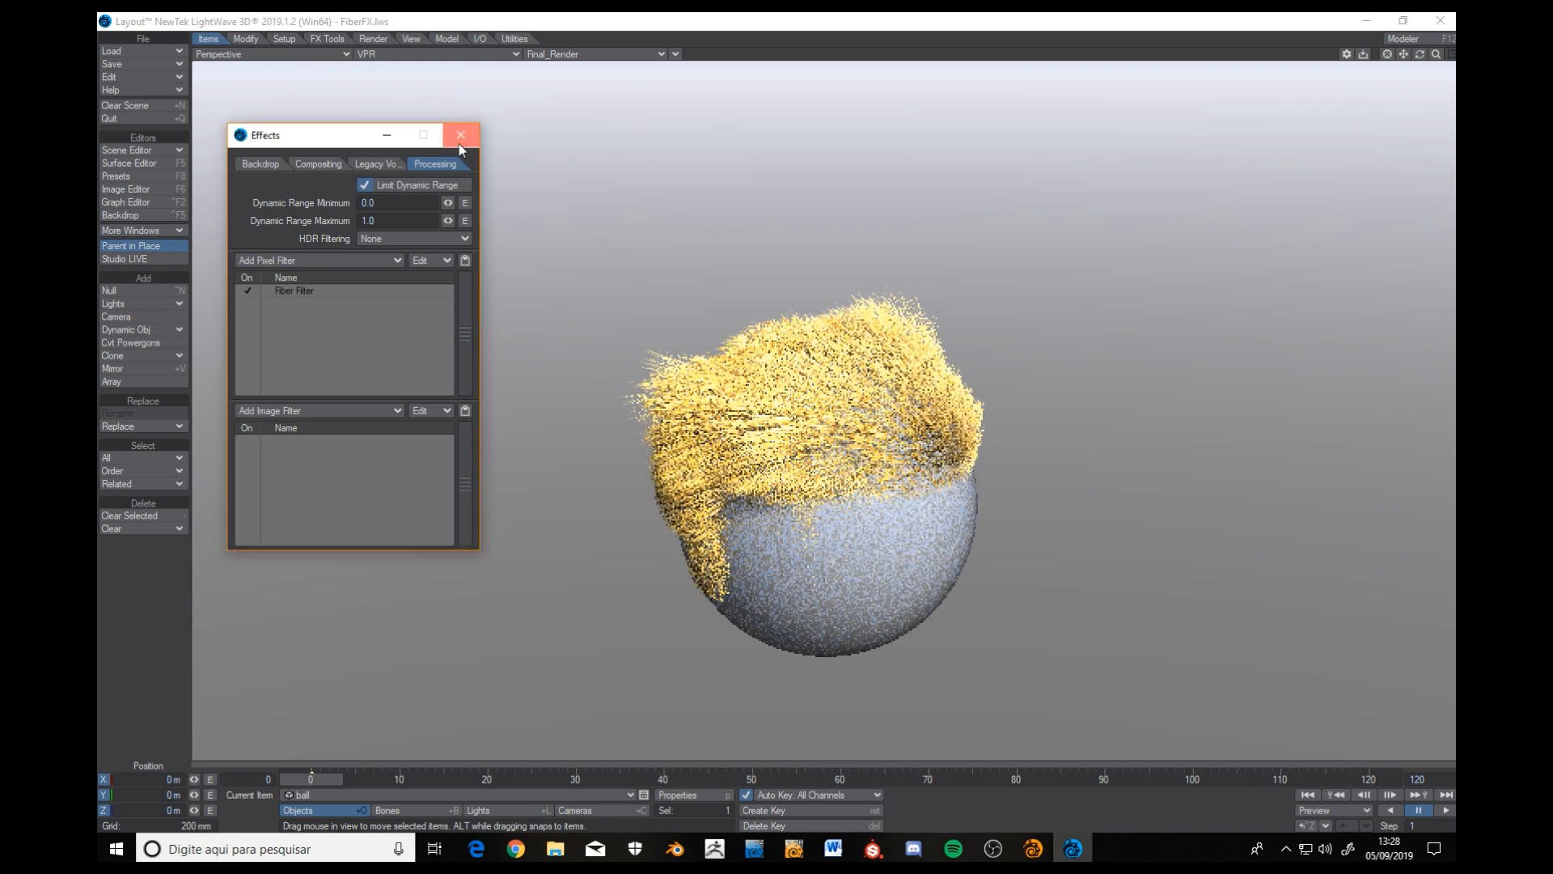
pyautogui.click(460, 136)
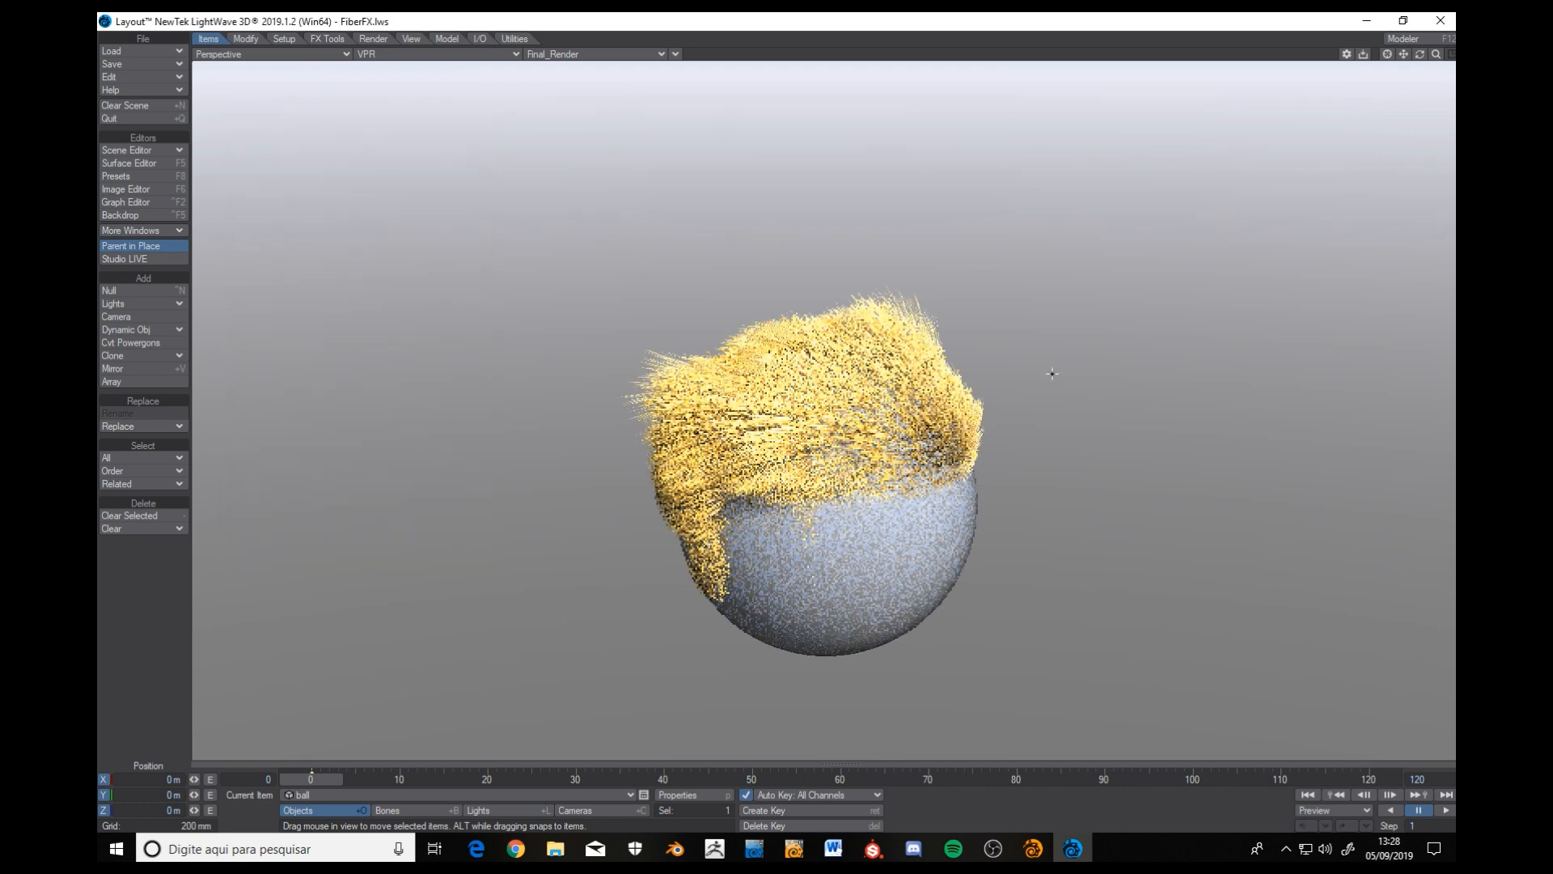